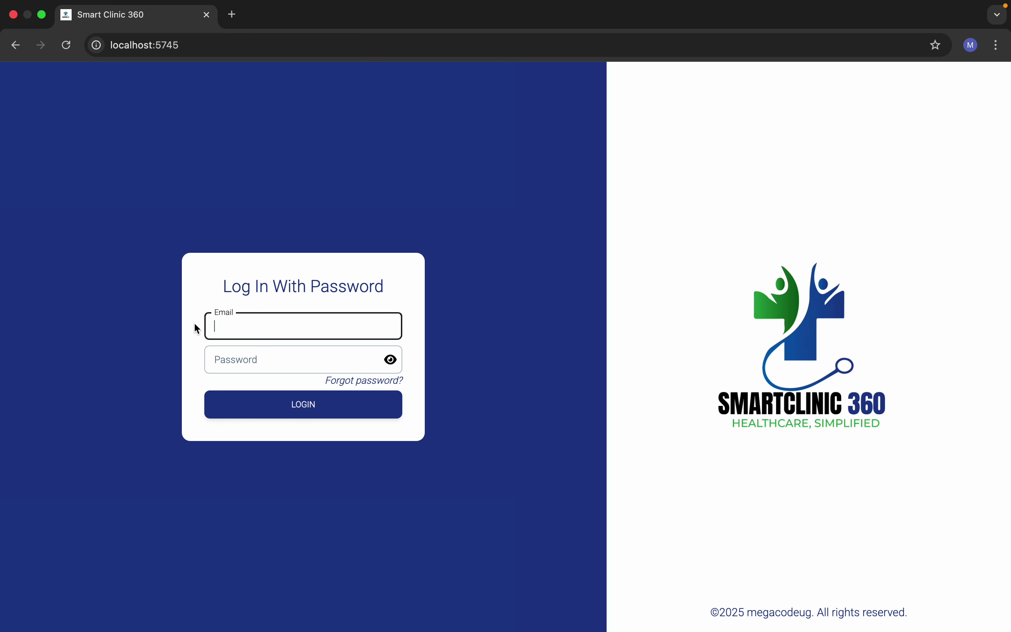
Step: Sign in with the administrator's email and password, correcting a typo in the email
click(231, 362)
text(********)
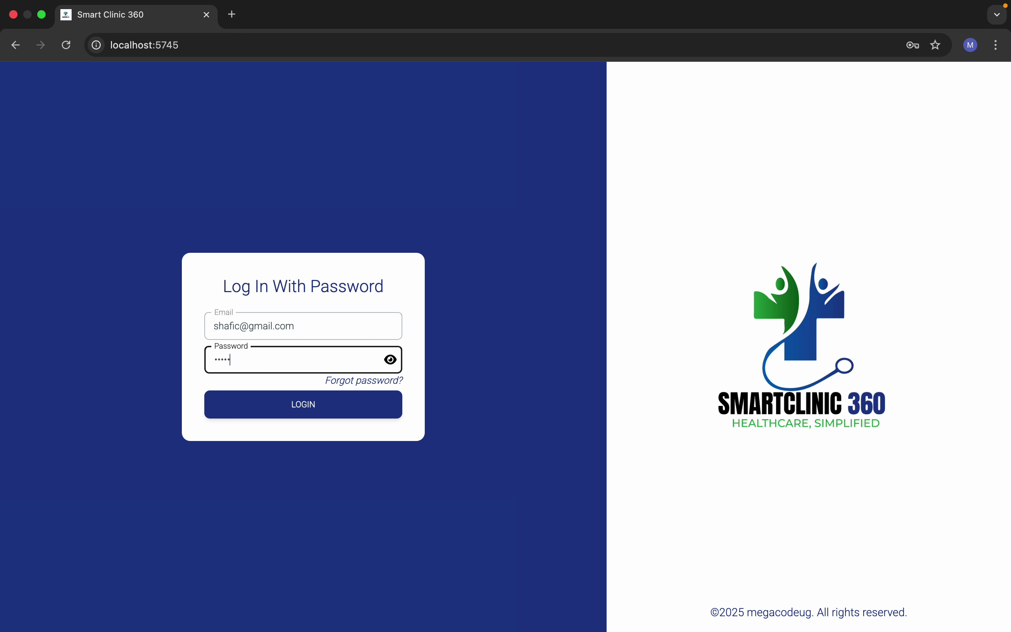
click(257, 408)
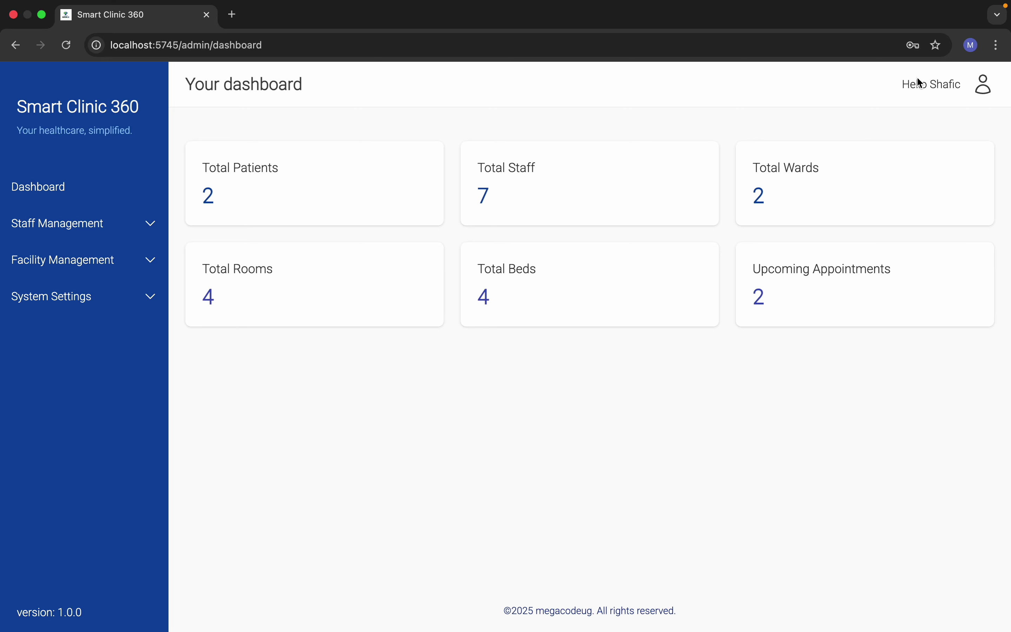
Step: Open the Manage Departments page from the sidebar's Staff Management section
drag(931, 84, 959, 81)
click(214, 86)
click(83, 224)
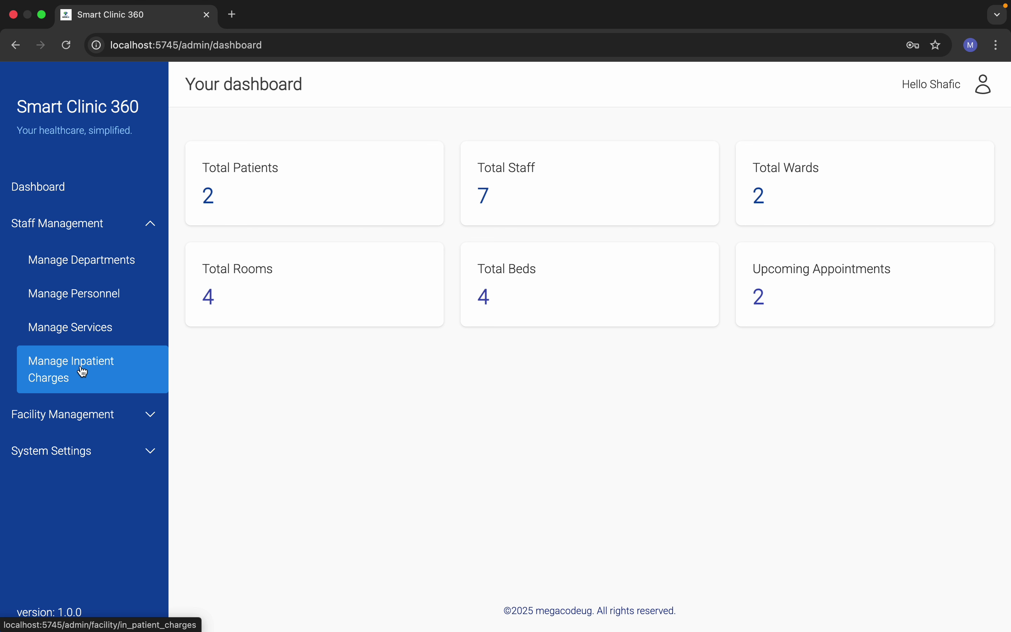
click(86, 259)
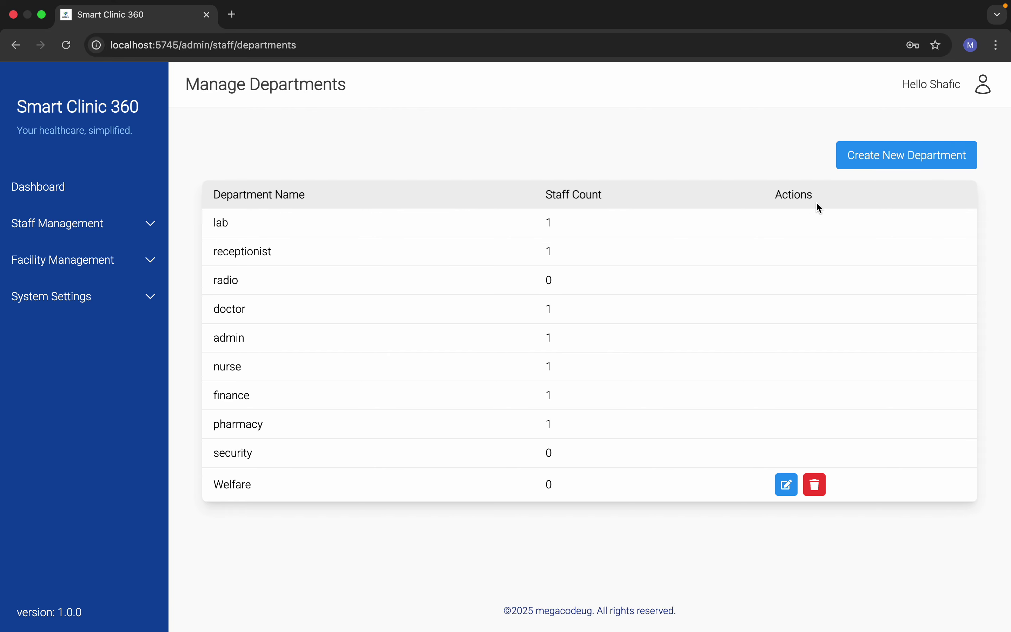
Step: Create a test department named 'custom'
click(864, 157)
click(420, 343)
text(cu)
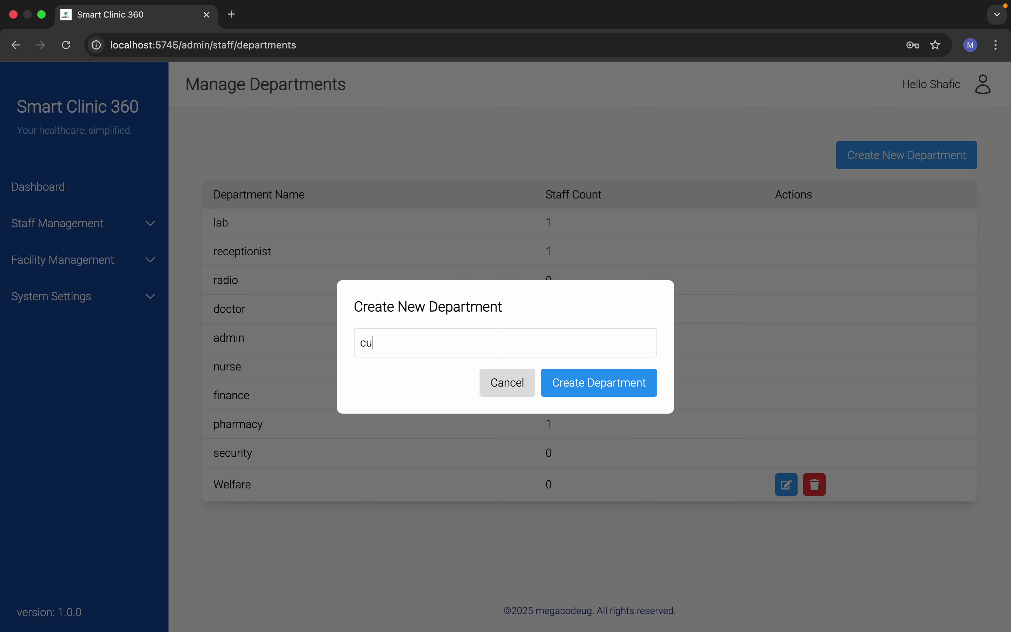
text(stom)
click(582, 393)
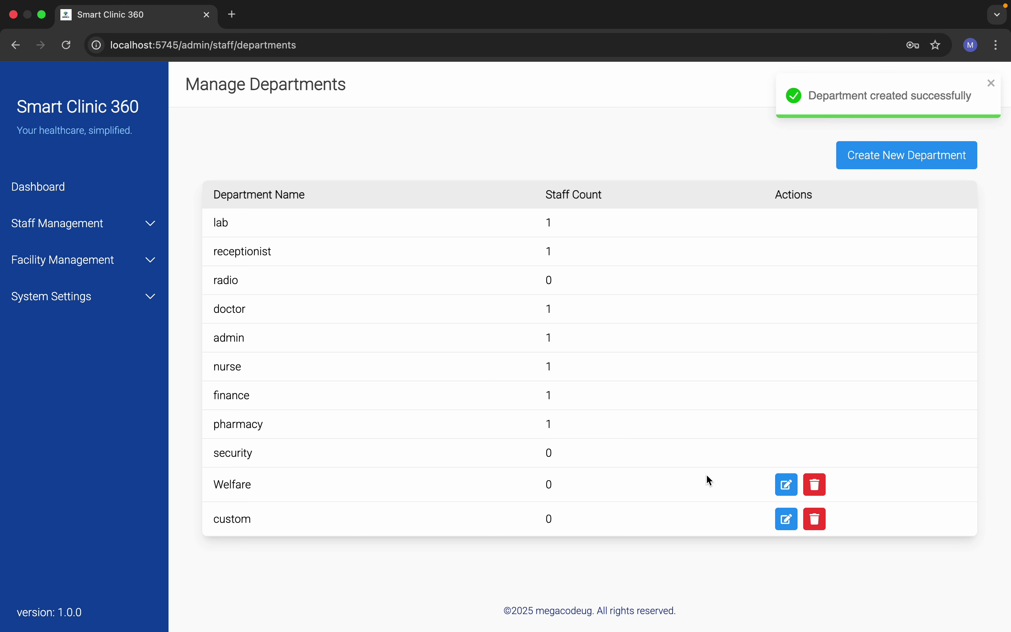
Step: Rename the test department to 'custom editable', then delete it
click(786, 519)
click(476, 333)
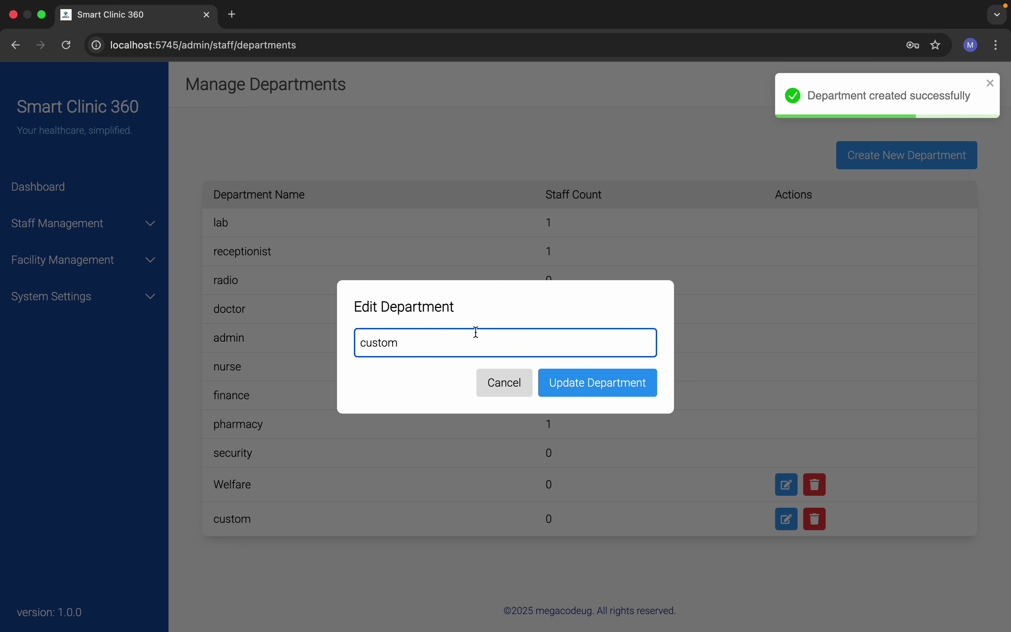
text(editabl)
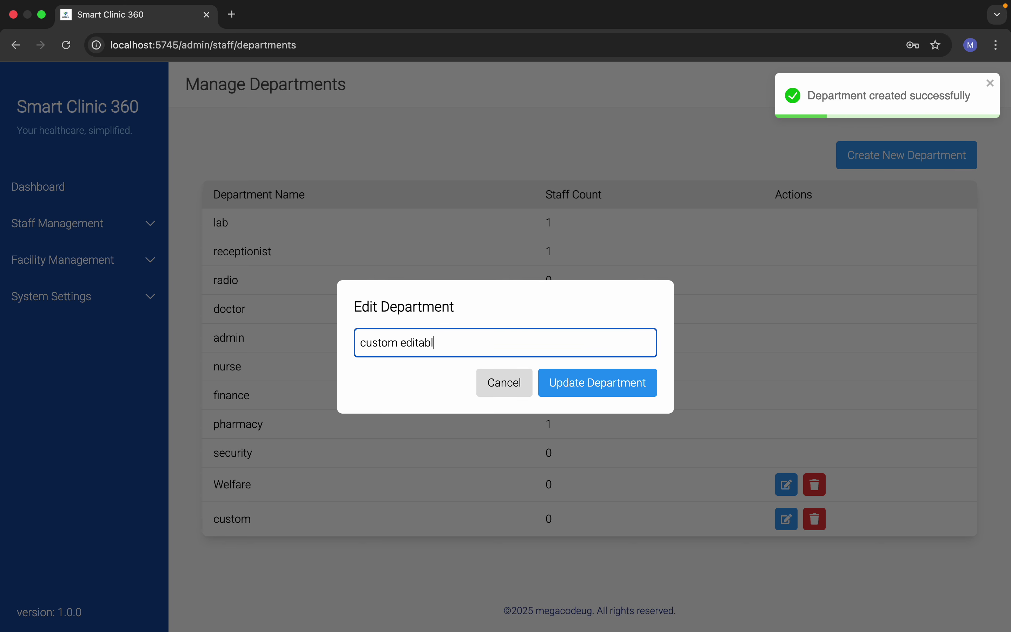
text(e)
click(594, 391)
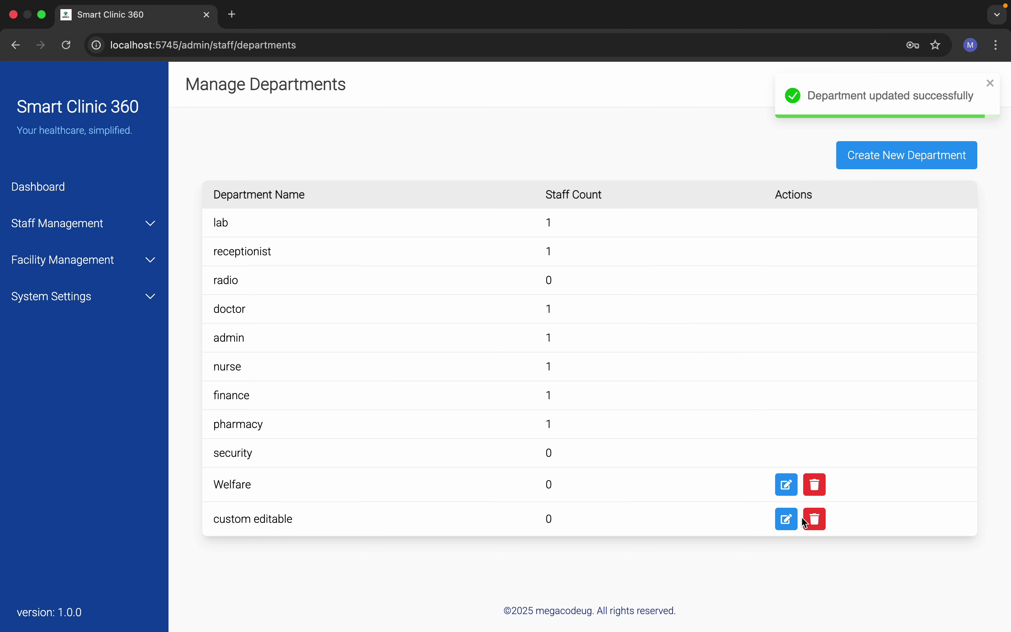
click(814, 521)
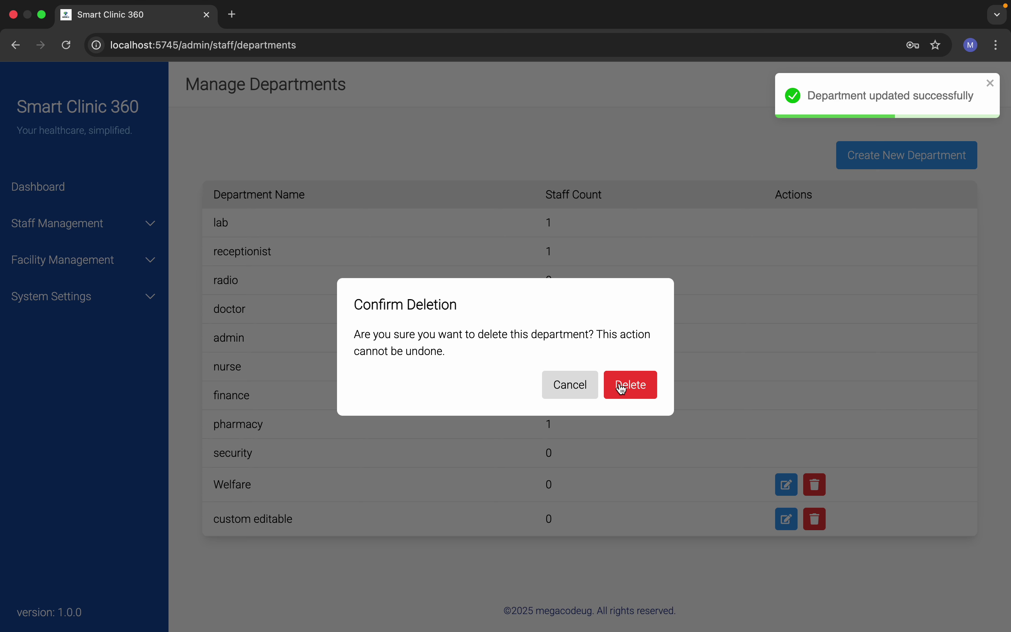
click(622, 389)
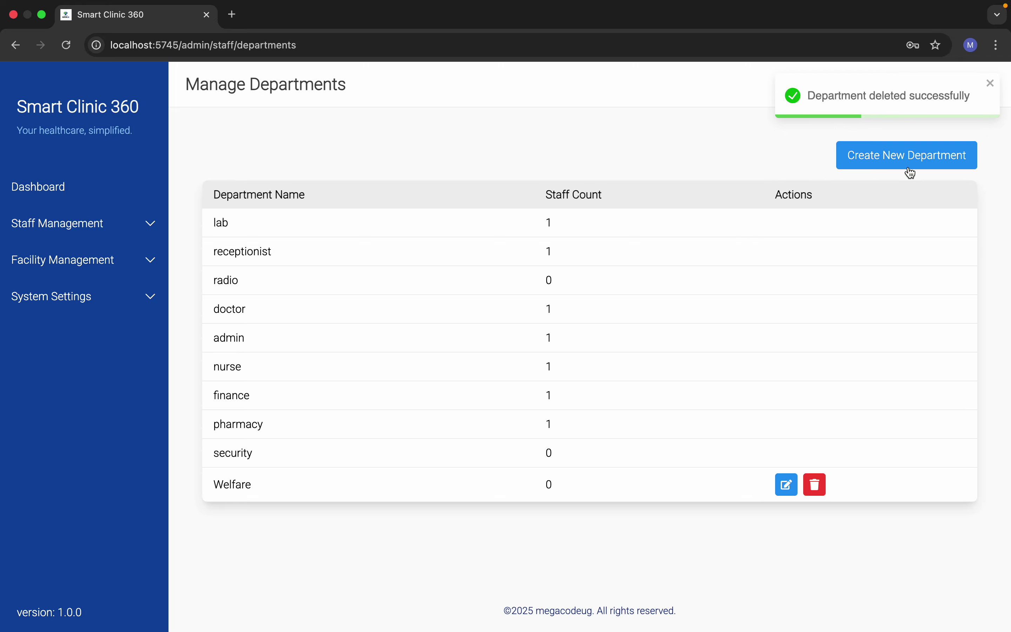
Step: Add a 'sample' department, then go to Staff Management > Manage Personnel
click(911, 171)
click(449, 338)
text(sam)
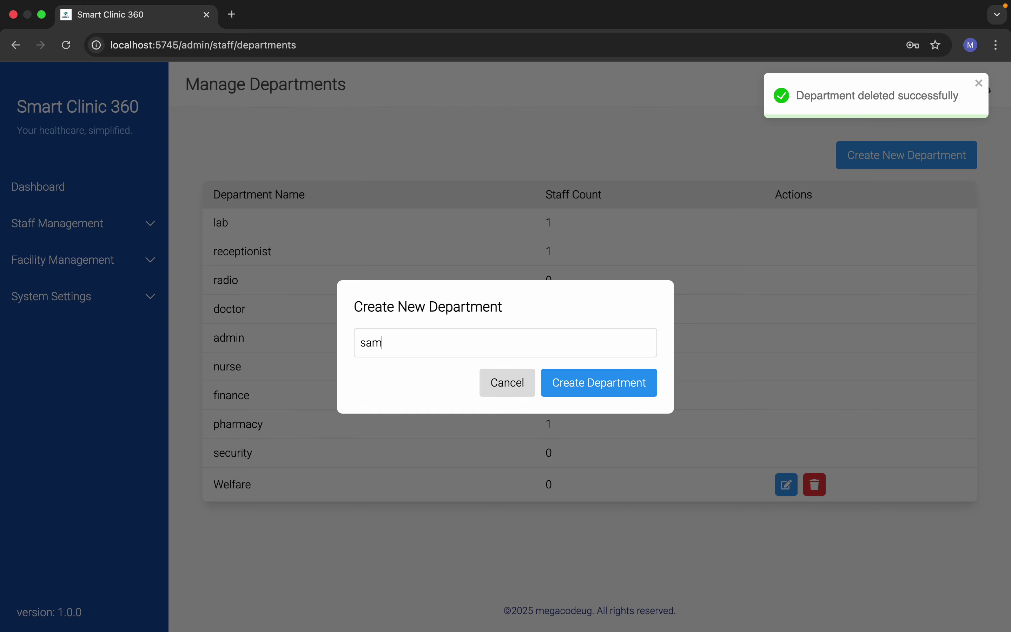
text(ple)
click(595, 383)
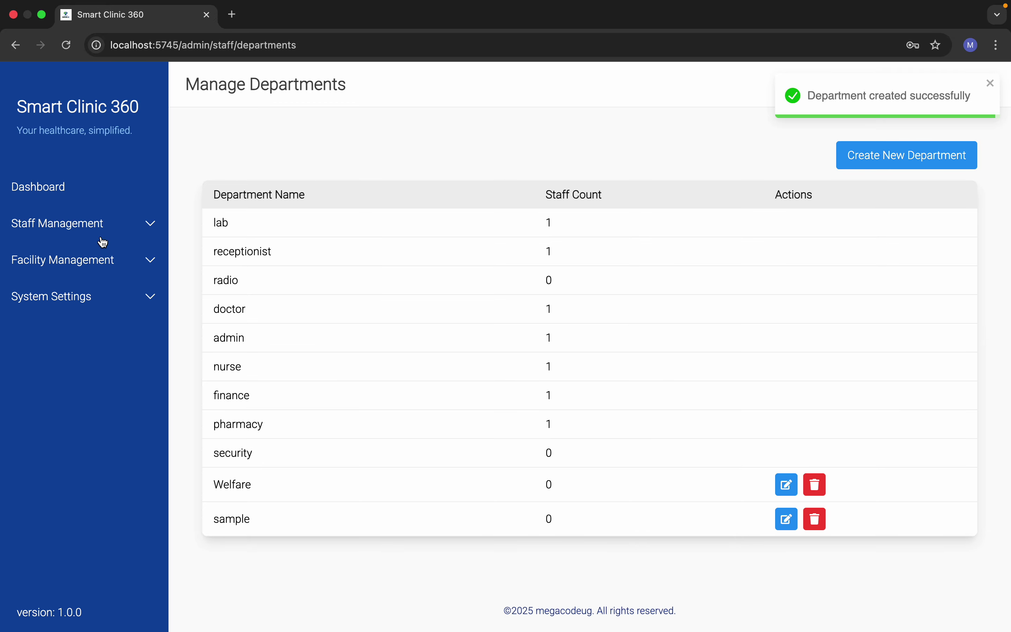
click(91, 223)
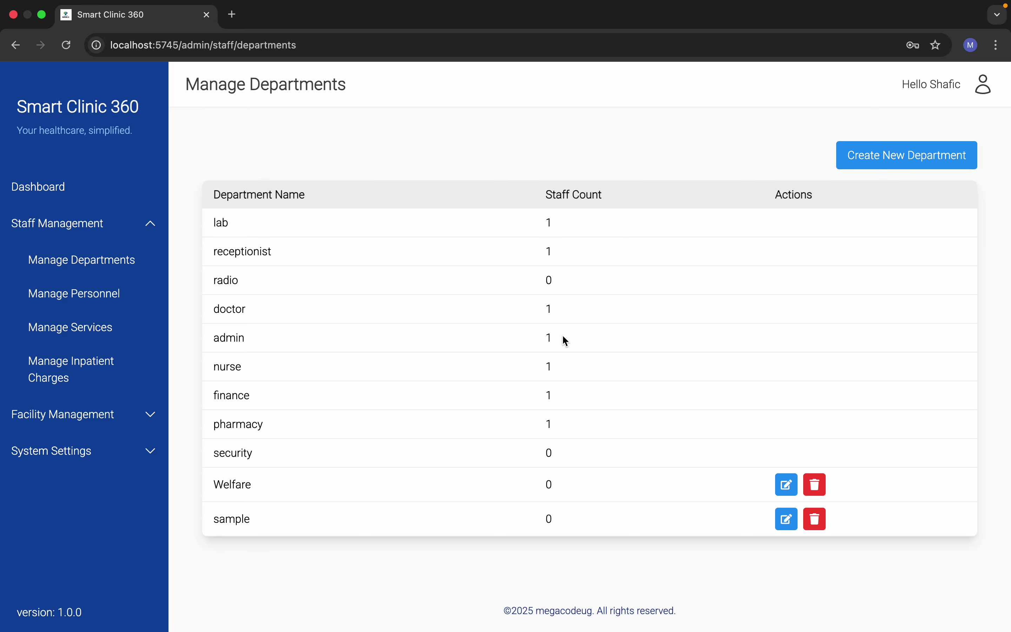
click(79, 295)
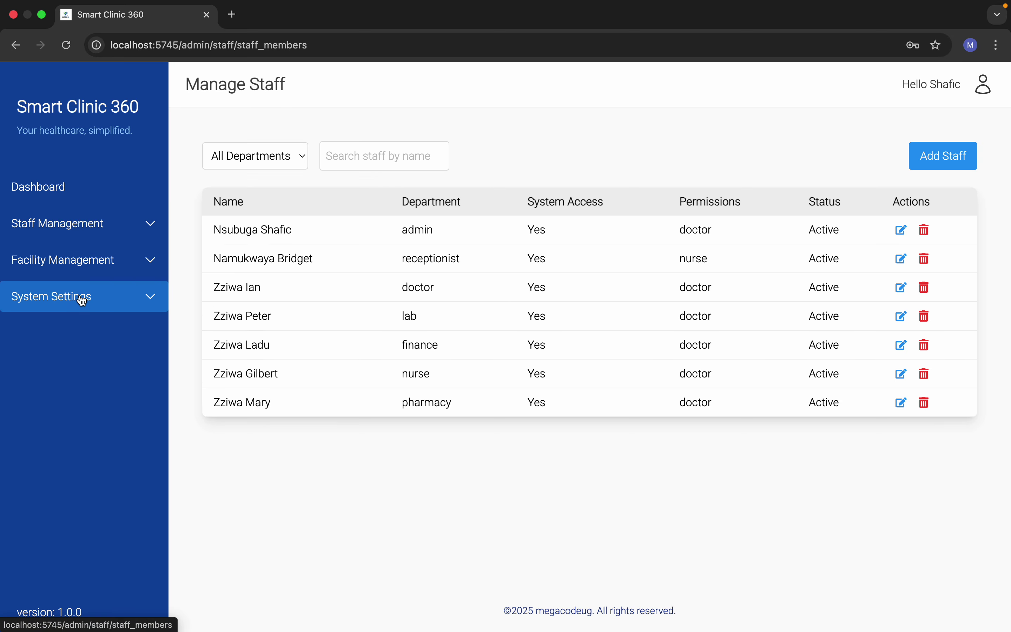
Step: Start a new staff member, entering their first name, last name and email address
click(940, 158)
text(Peter)
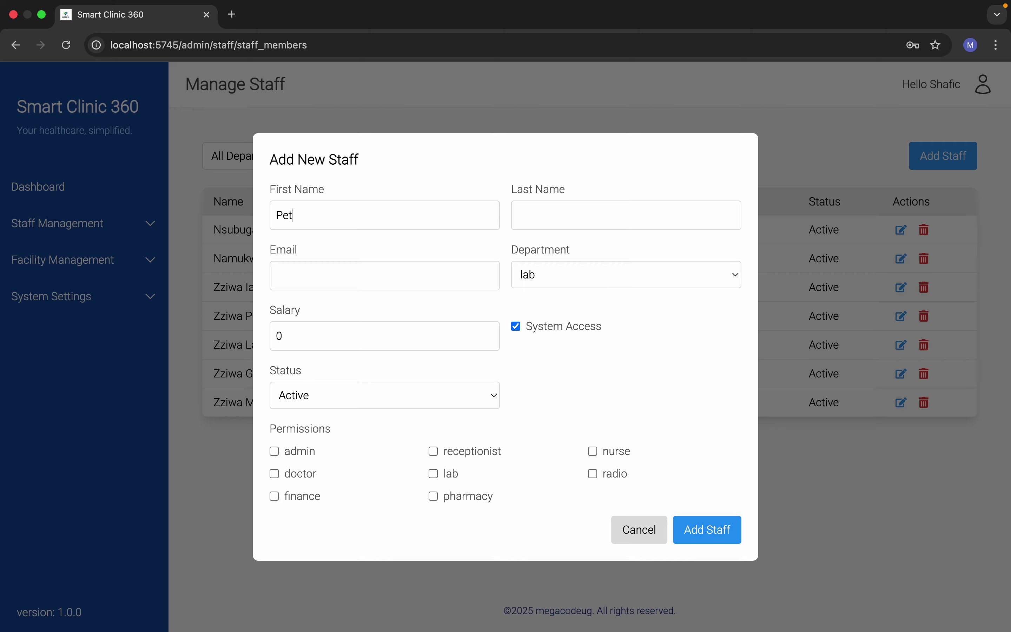
click(613, 213)
text(Doe)
click(401, 278)
text(raymo)
key(BackSpace)
key(BackSpace)
key(BackSpace)
key(BackSpace)
key(BackSpace)
text(peter@peter.com)
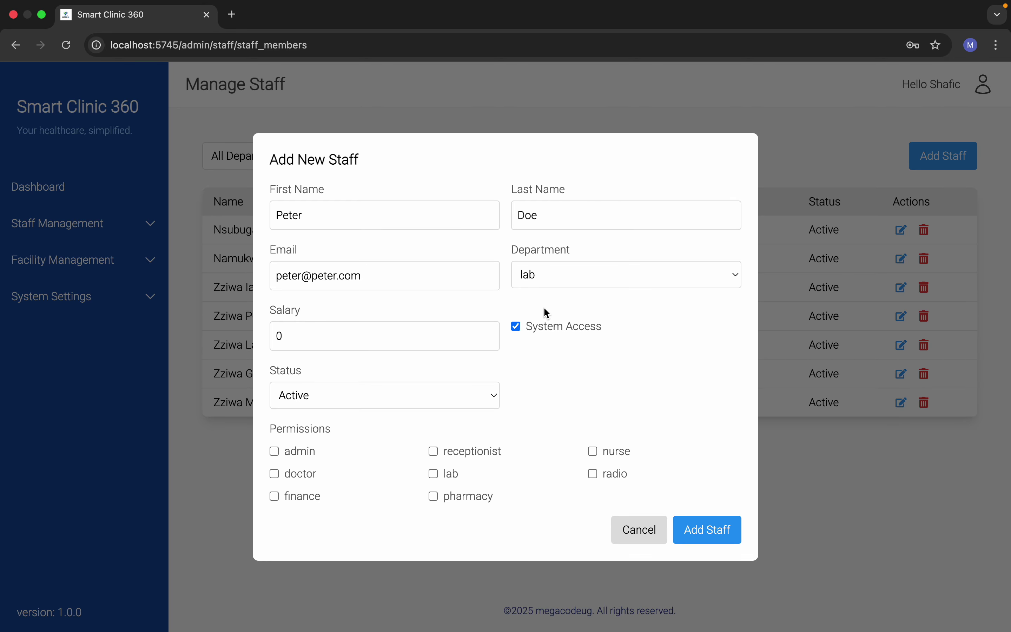
Step: Assign the radio department, salary 340000 and radio permission, then save the staff member
click(527, 275)
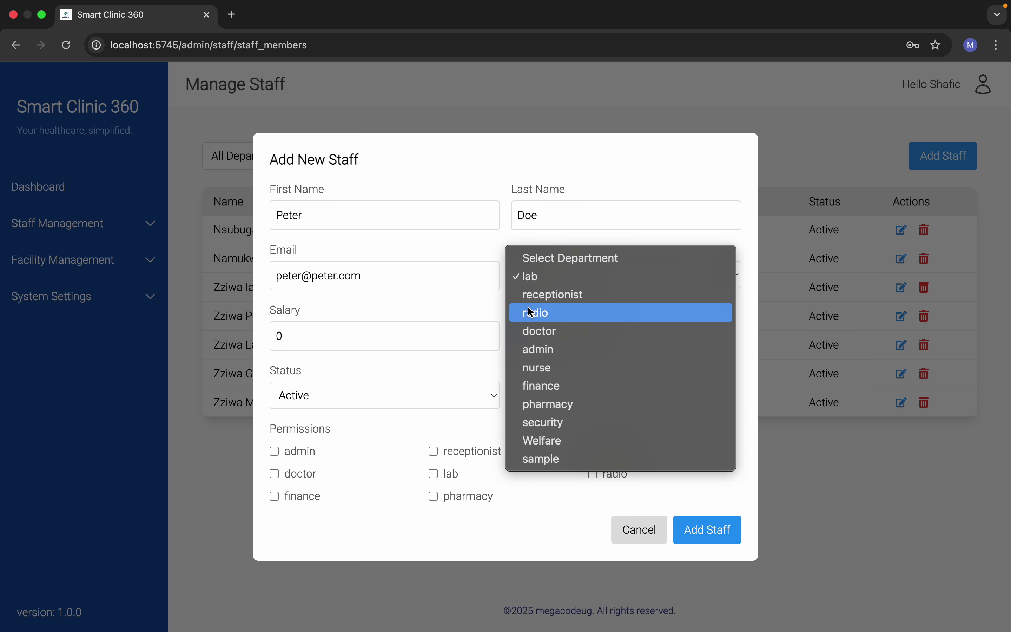
click(563, 463)
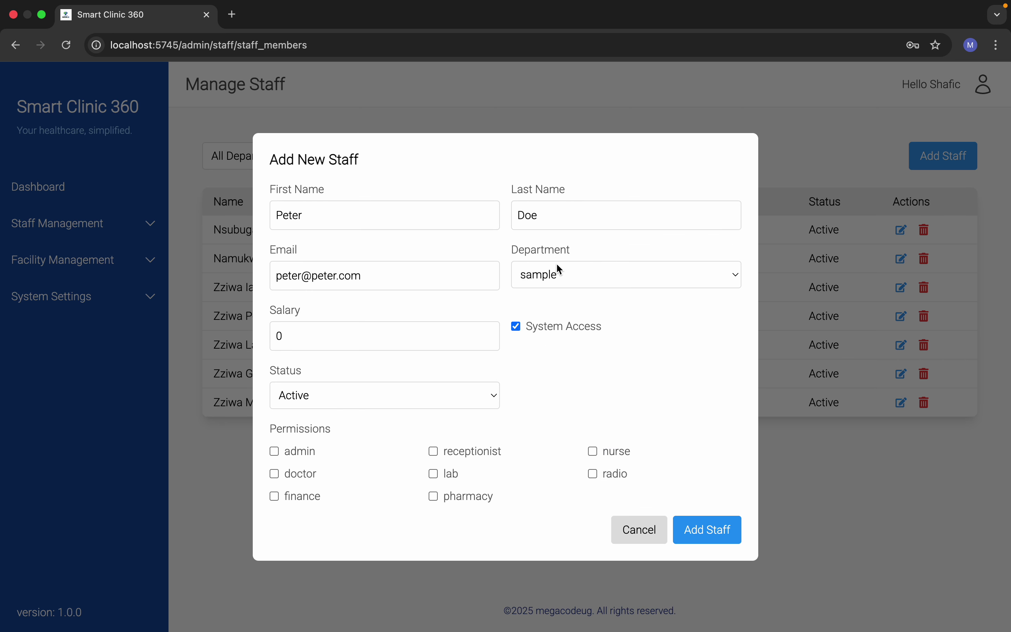
click(557, 265)
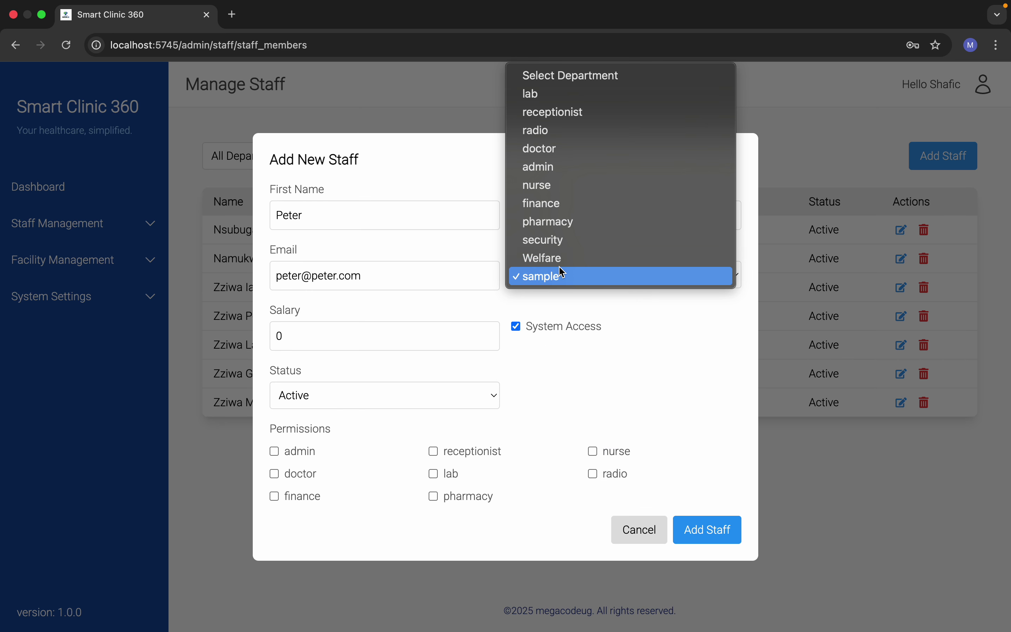
click(536, 130)
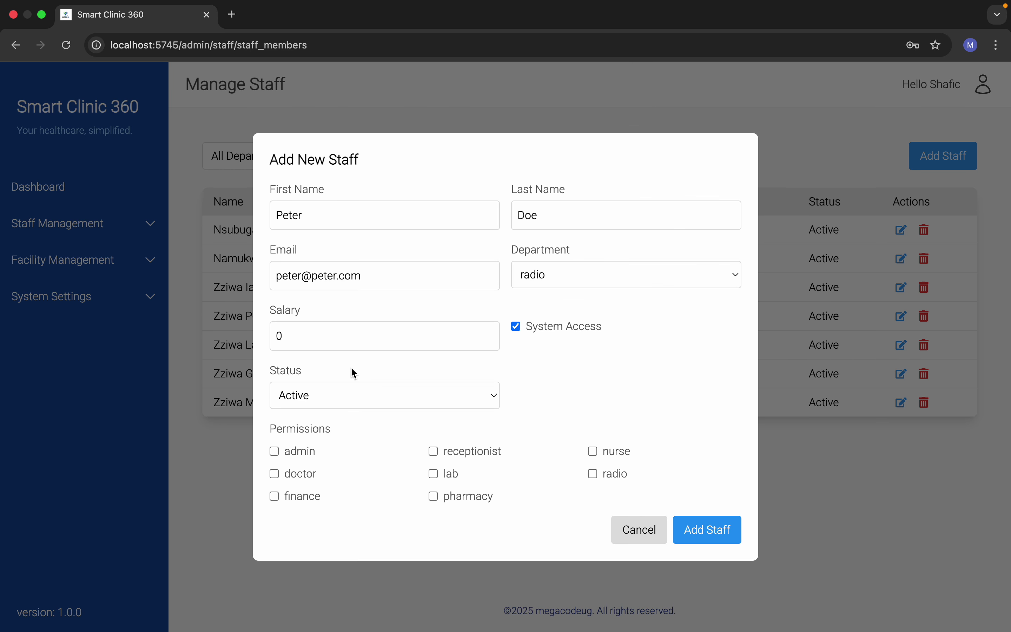
click(324, 329)
text(340000)
click(594, 476)
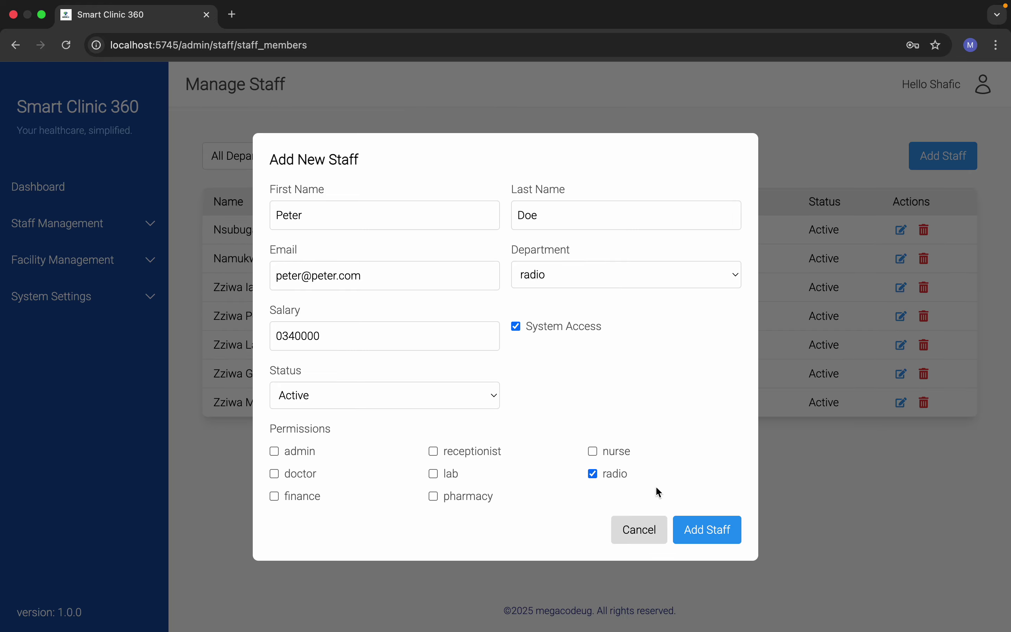
click(708, 537)
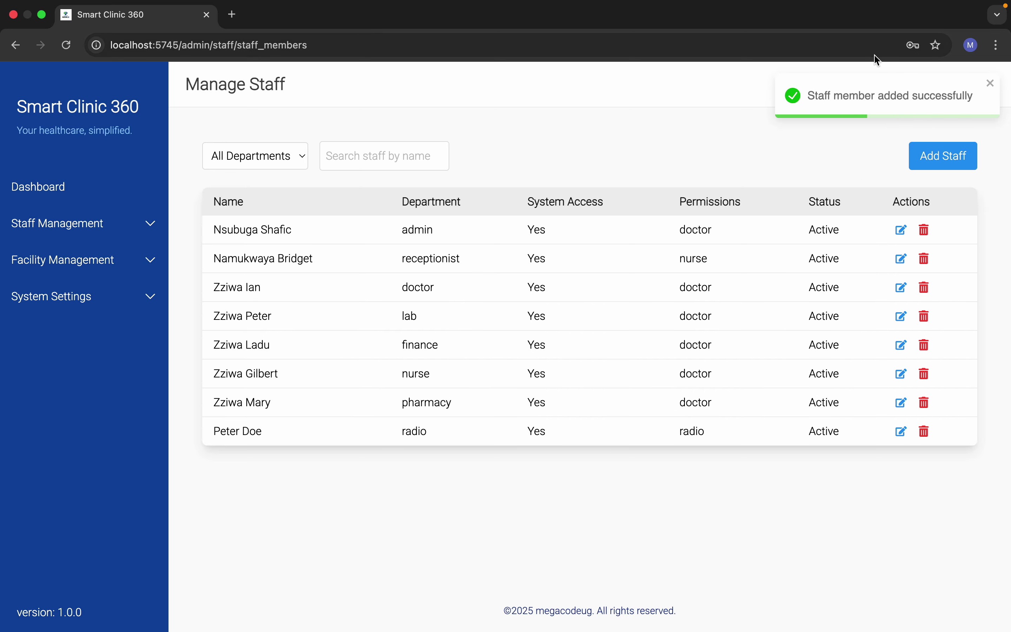
Step: Open the new staff member's edit and delete dialogs, cancelling both without changes
click(901, 432)
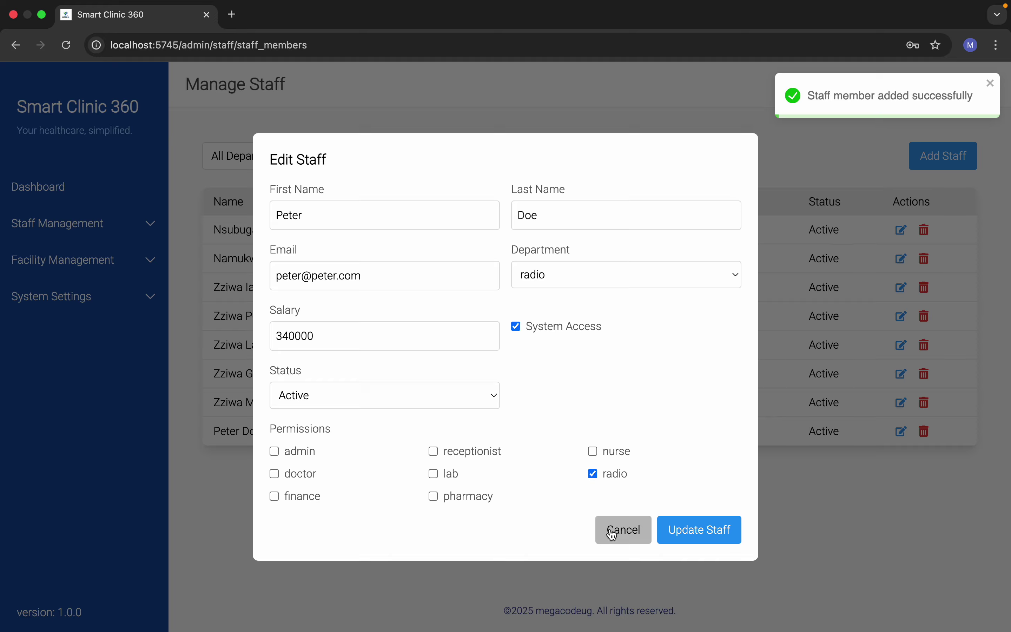
click(619, 538)
click(925, 431)
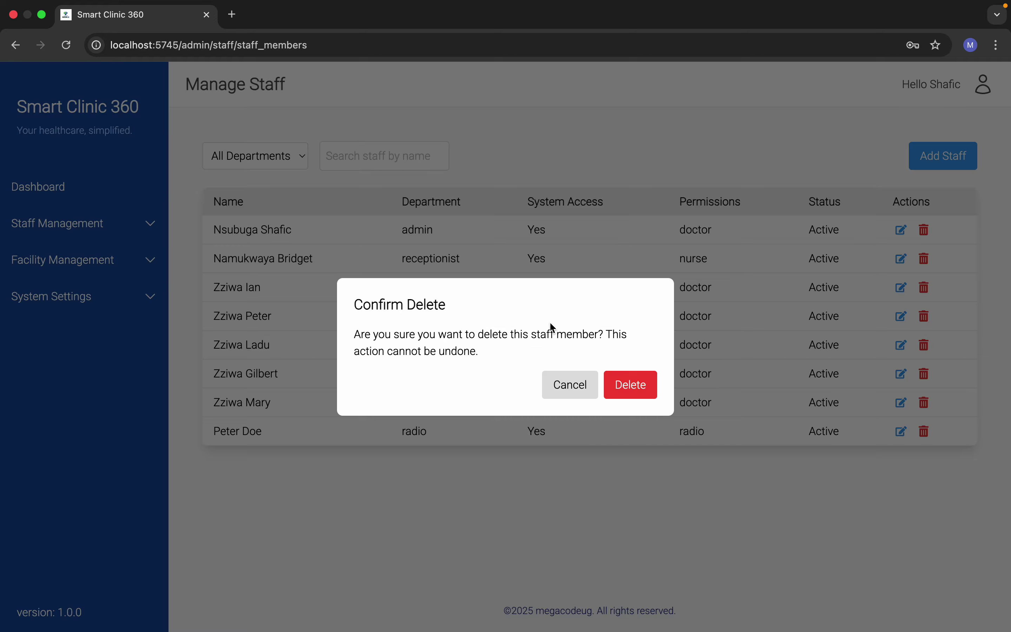
click(554, 387)
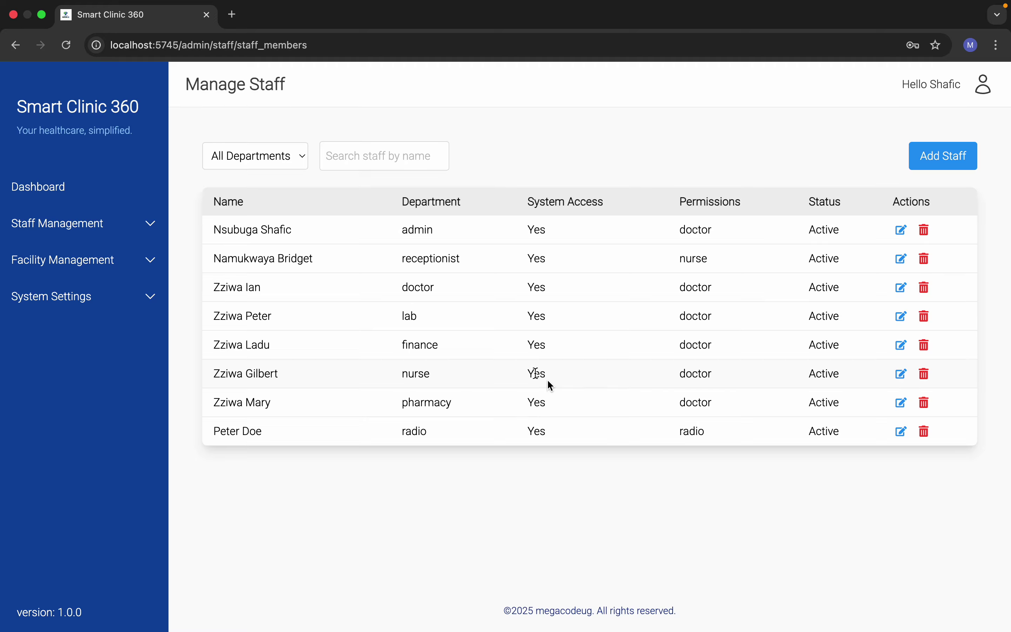
Step: Filter the staff list by the lab, radio, then admin departments
click(75, 221)
click(255, 157)
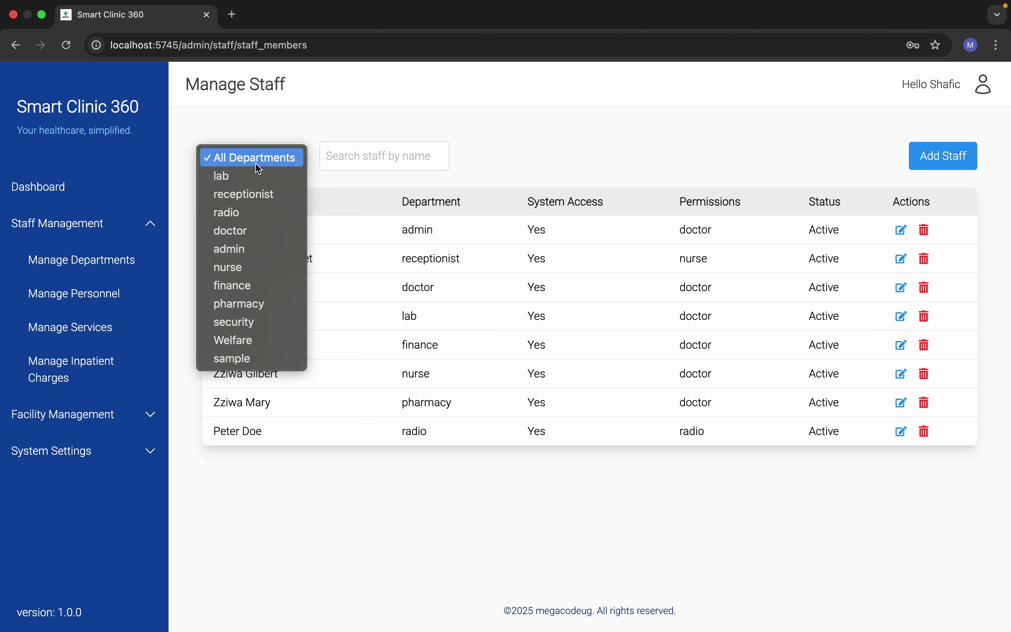
click(363, 179)
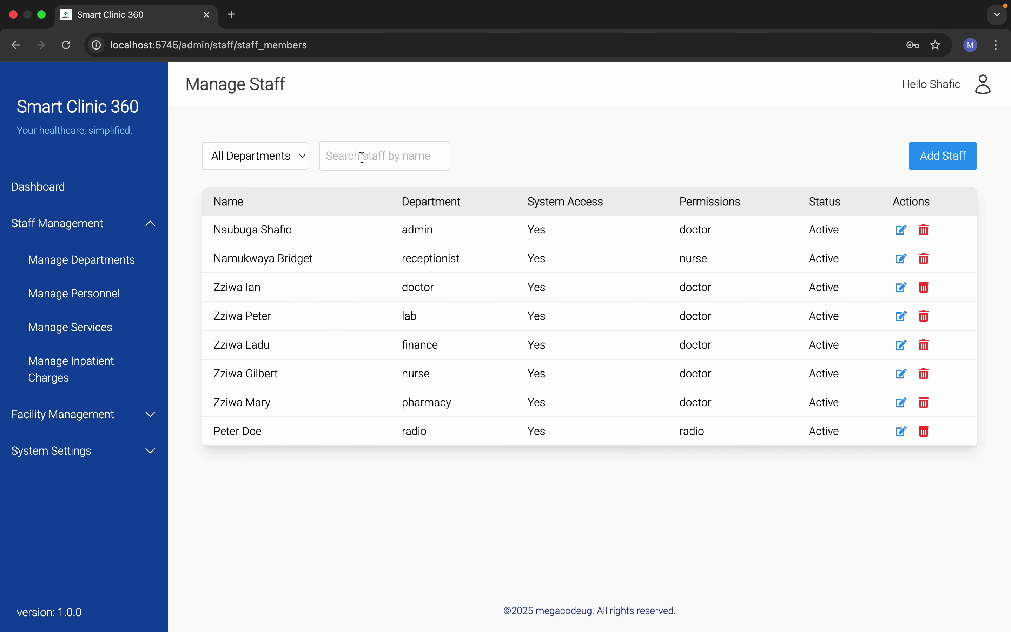
click(262, 153)
click(259, 180)
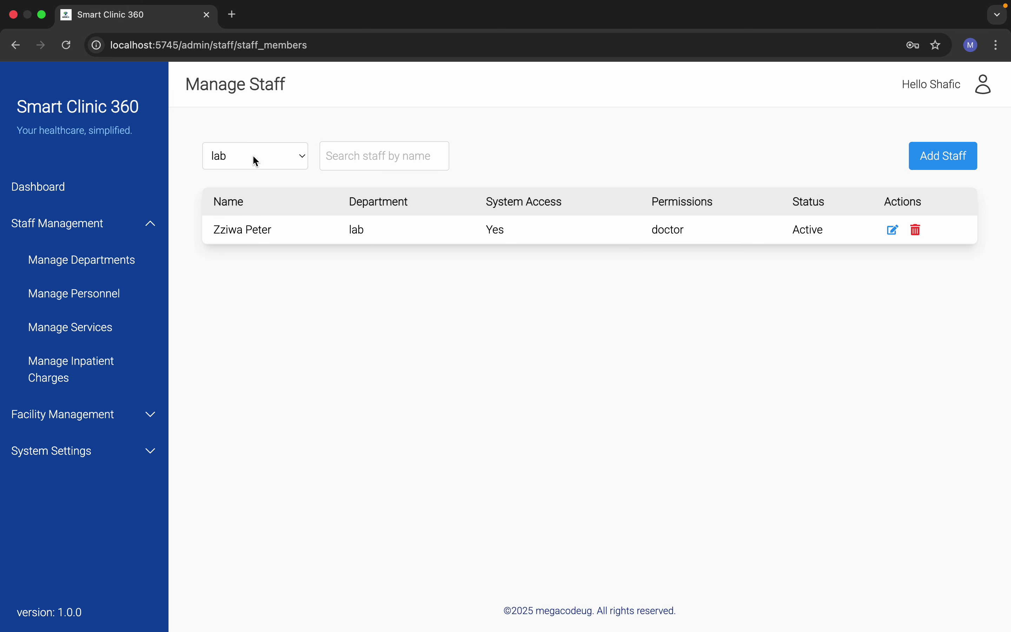
click(252, 155)
click(256, 194)
click(255, 161)
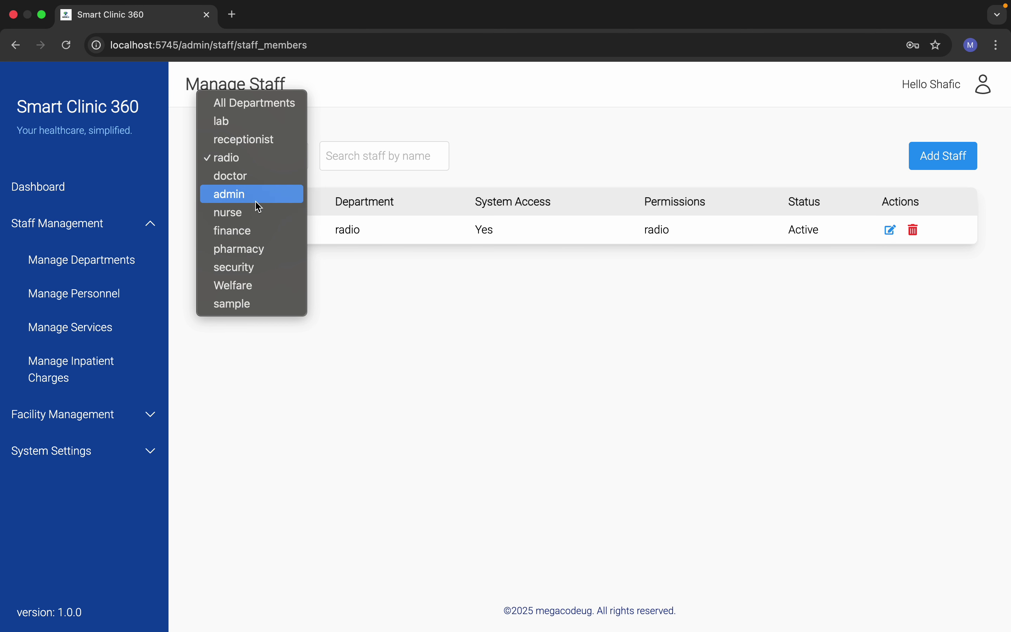
click(253, 195)
Step: Switch the department filter through nurse and pharmacy, ending on finance
click(254, 160)
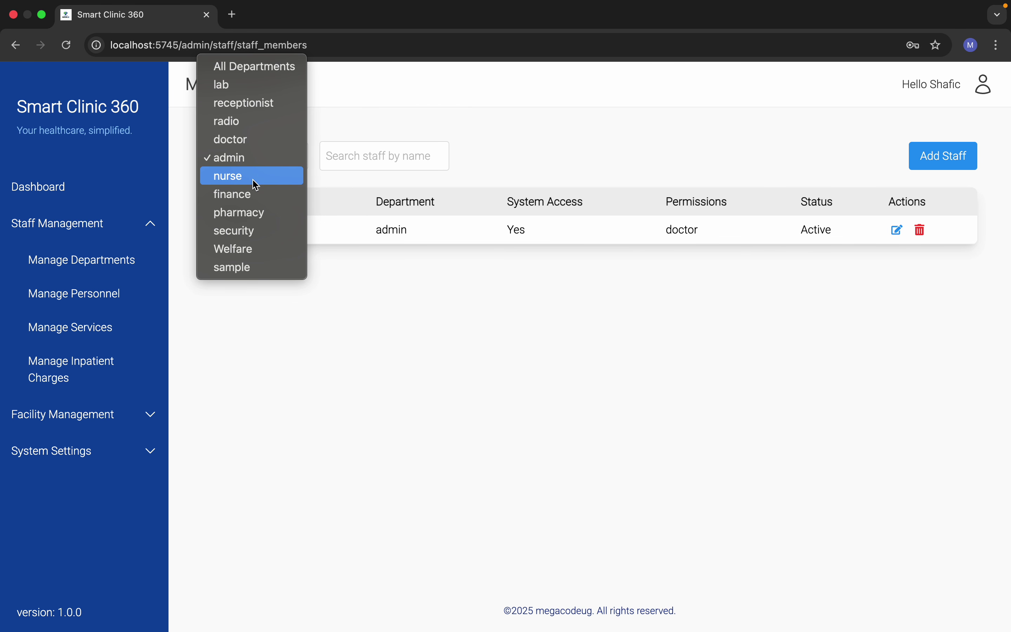
click(255, 178)
click(254, 157)
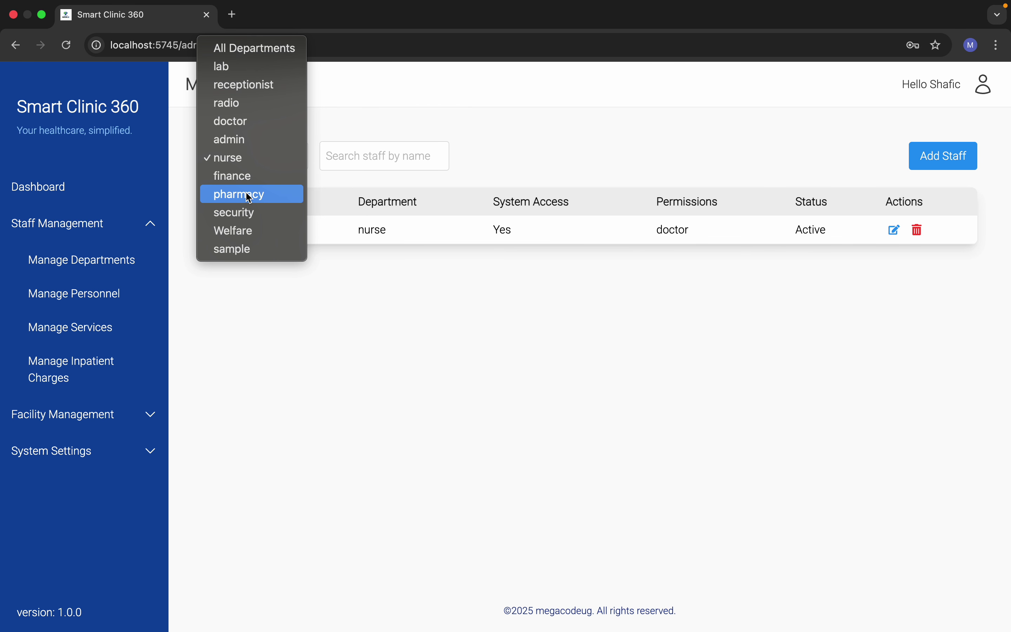
click(250, 196)
click(252, 139)
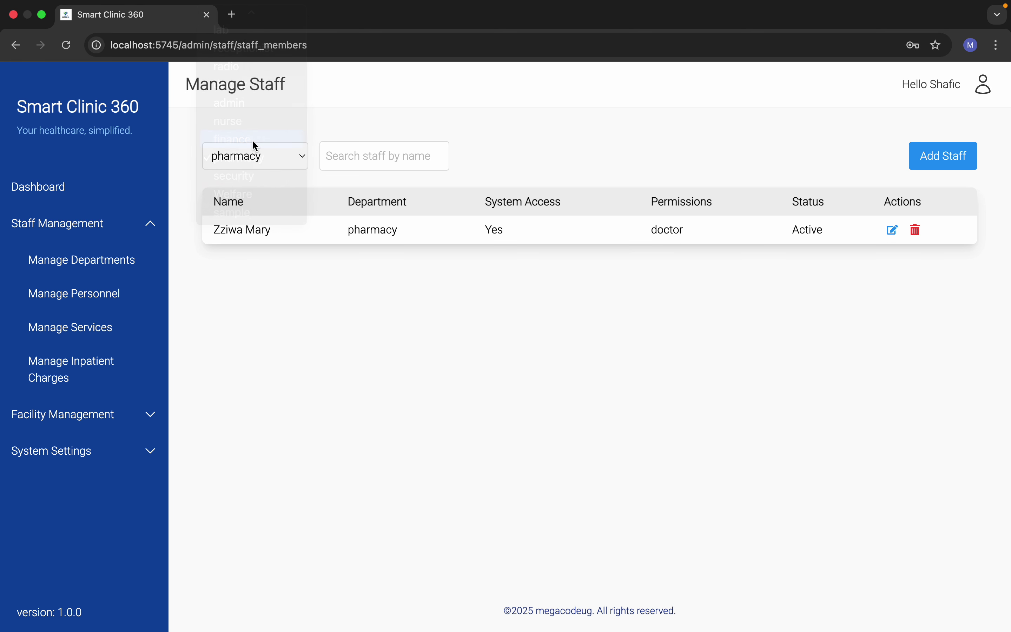
click(236, 155)
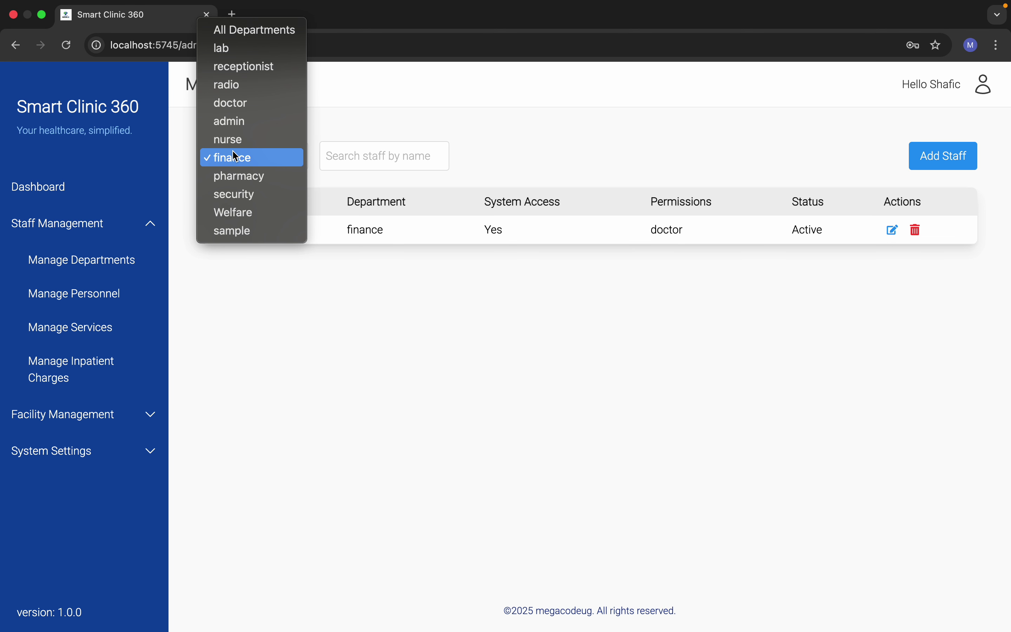
click(218, 314)
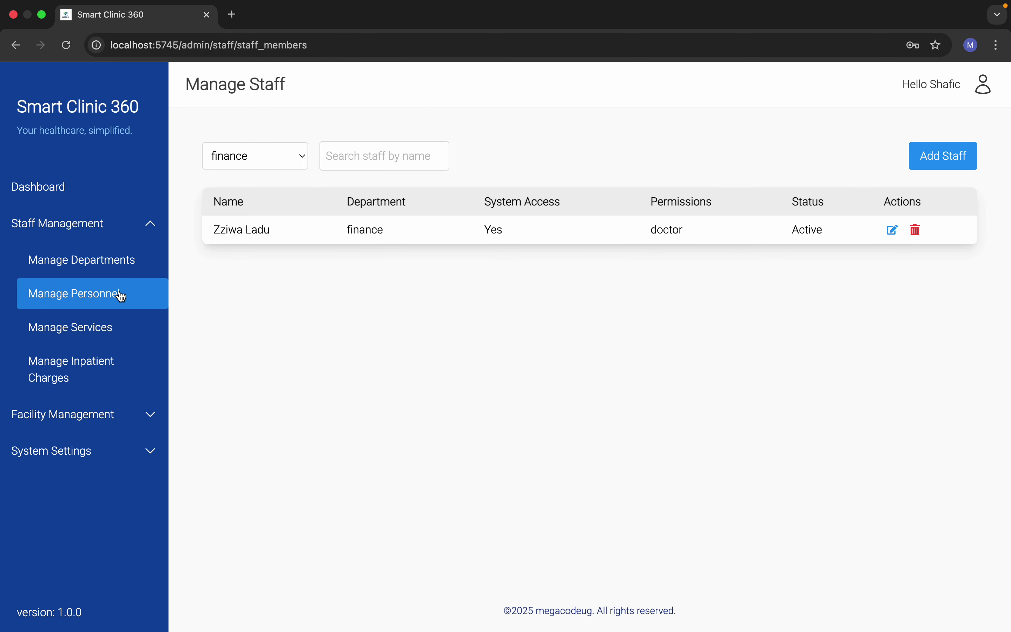
Step: Open the Manage Department Services page and scroll through all services
click(92, 339)
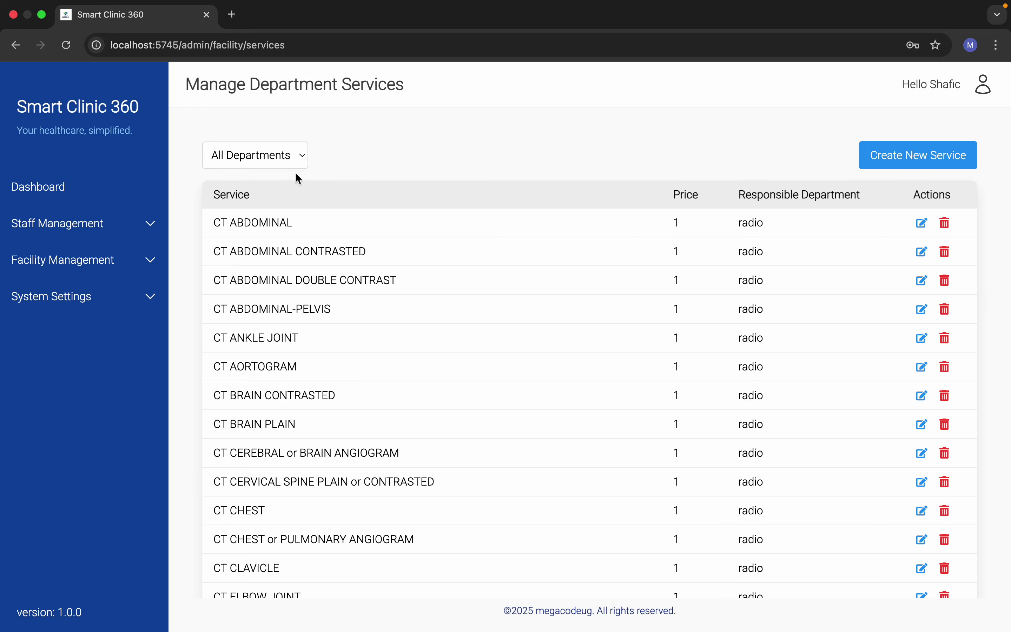
scroll(455, 376, down, 20)
scroll(457, 380, up, 20)
Step: Filter services to the lab department and scroll through its tests, like CBC and ESR
click(264, 154)
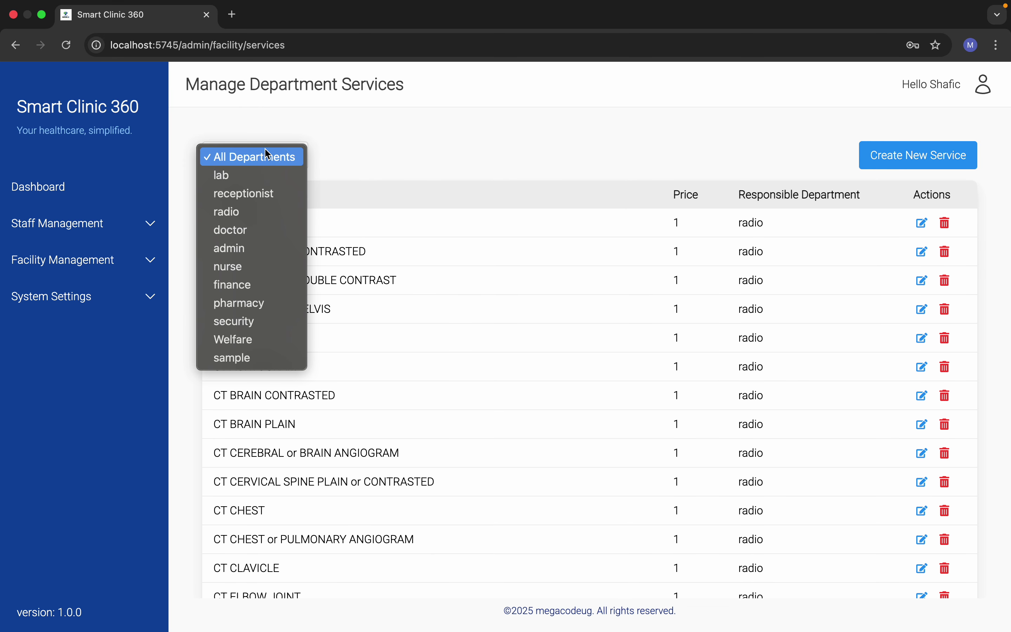
click(262, 176)
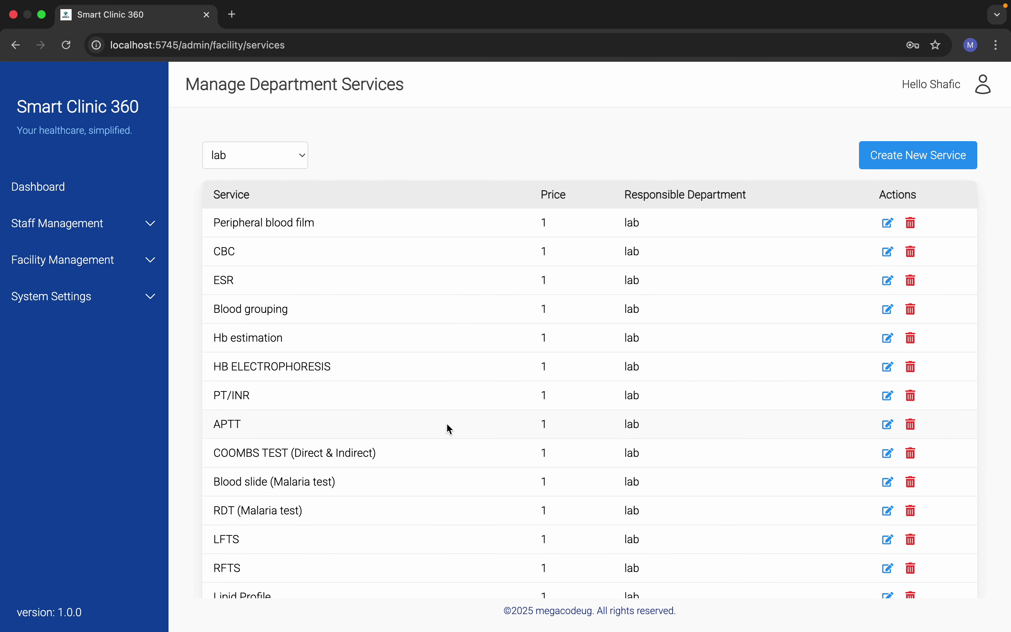
scroll(454, 391, down, 2)
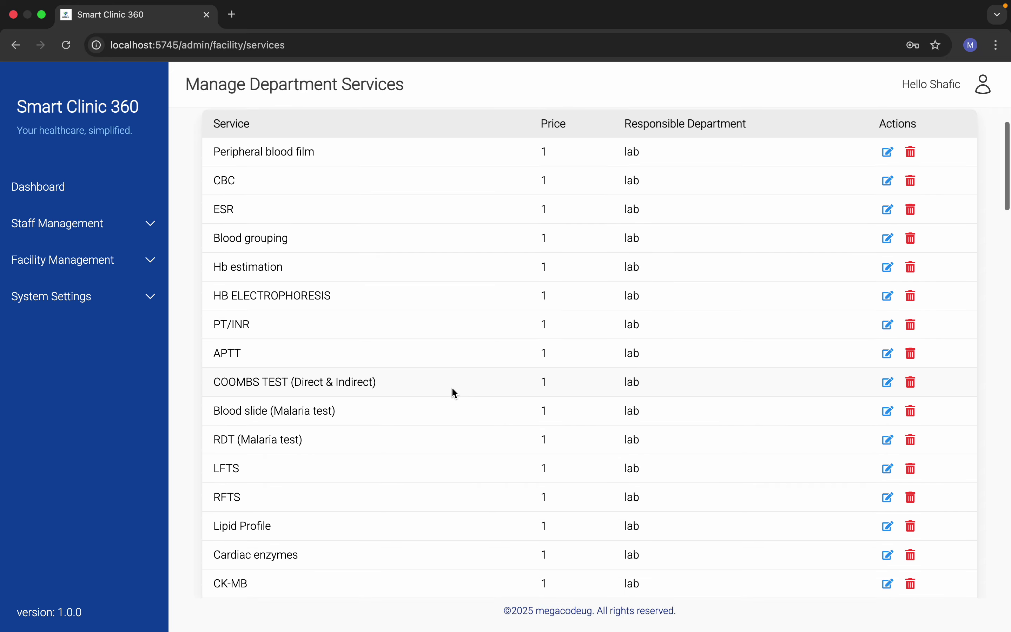
scroll(329, 357, down, 2)
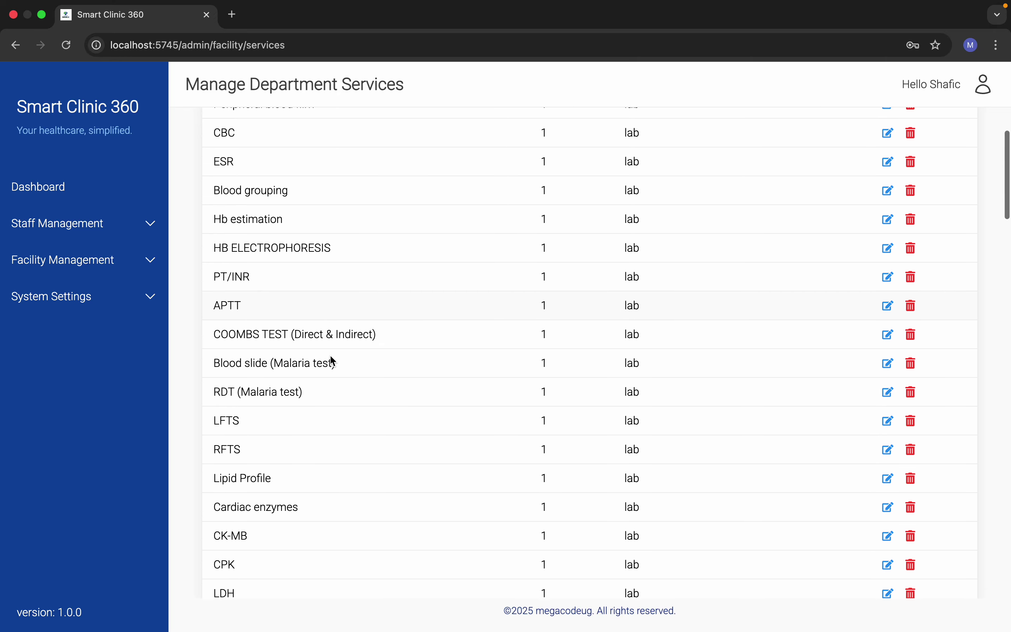
scroll(333, 360, down, 5)
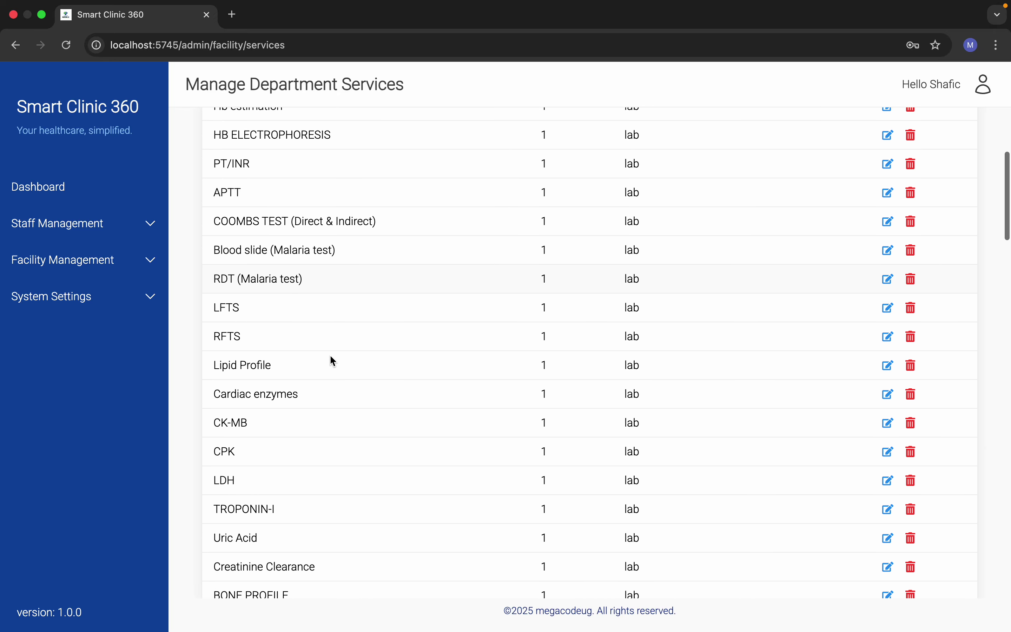
scroll(304, 481, down, 7)
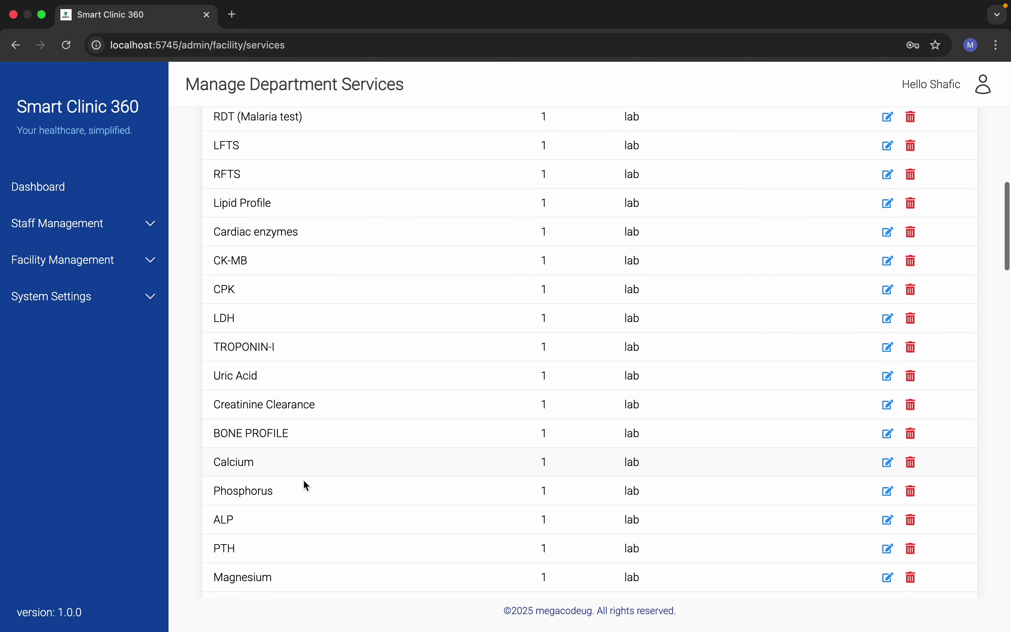
scroll(304, 481, down, 16)
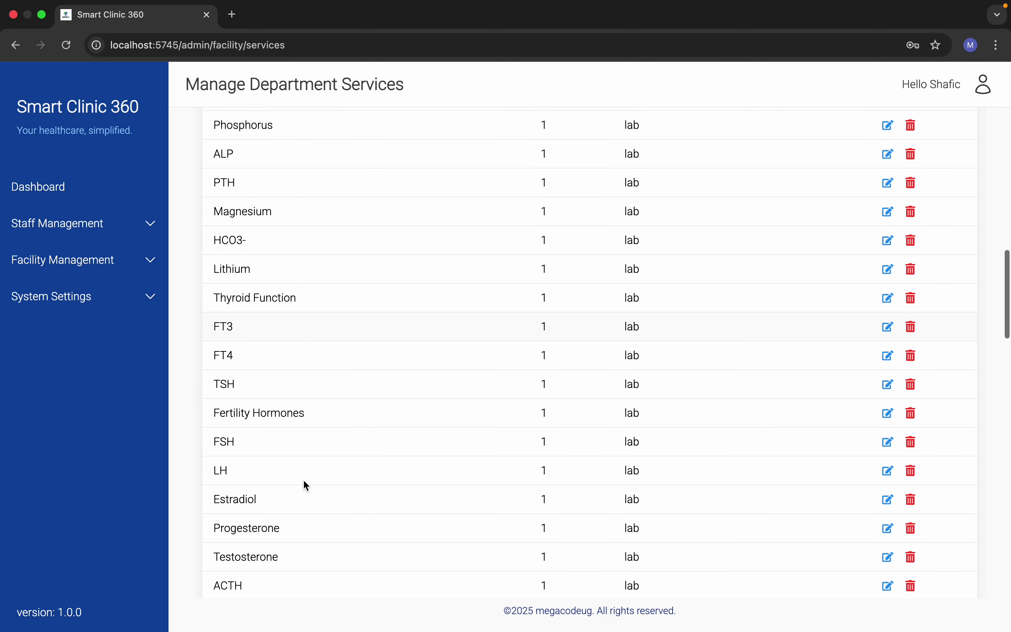
scroll(305, 482, down, 20)
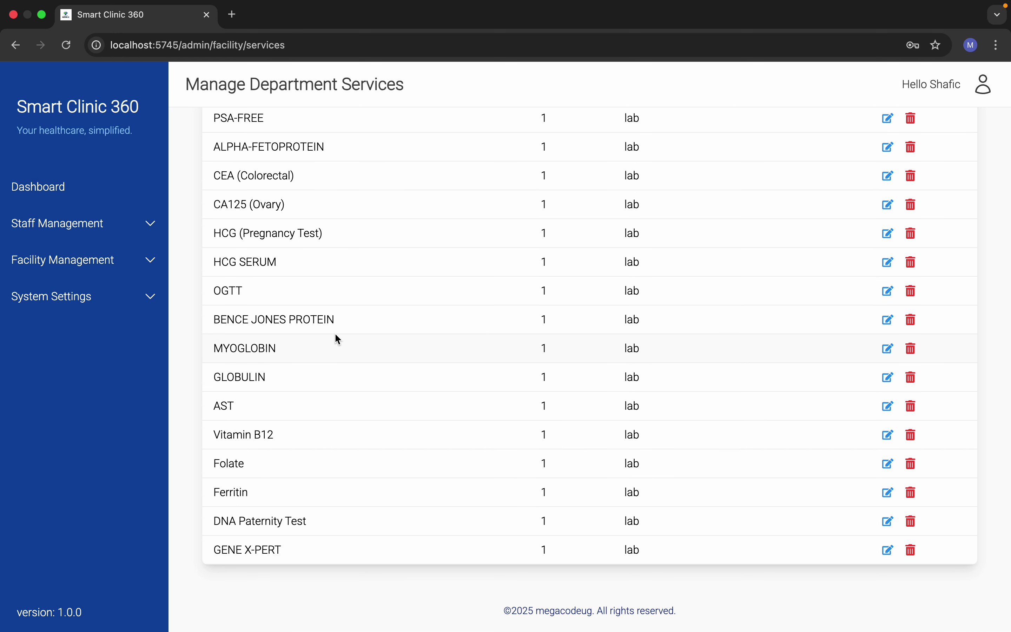
scroll(336, 335, up, 20)
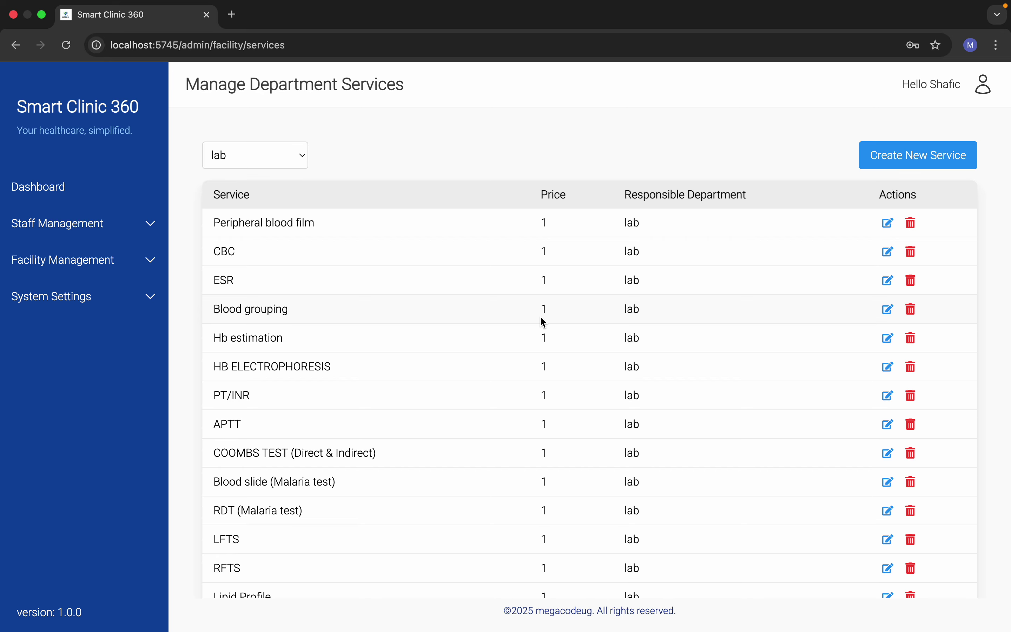
scroll(395, 439, down, 20)
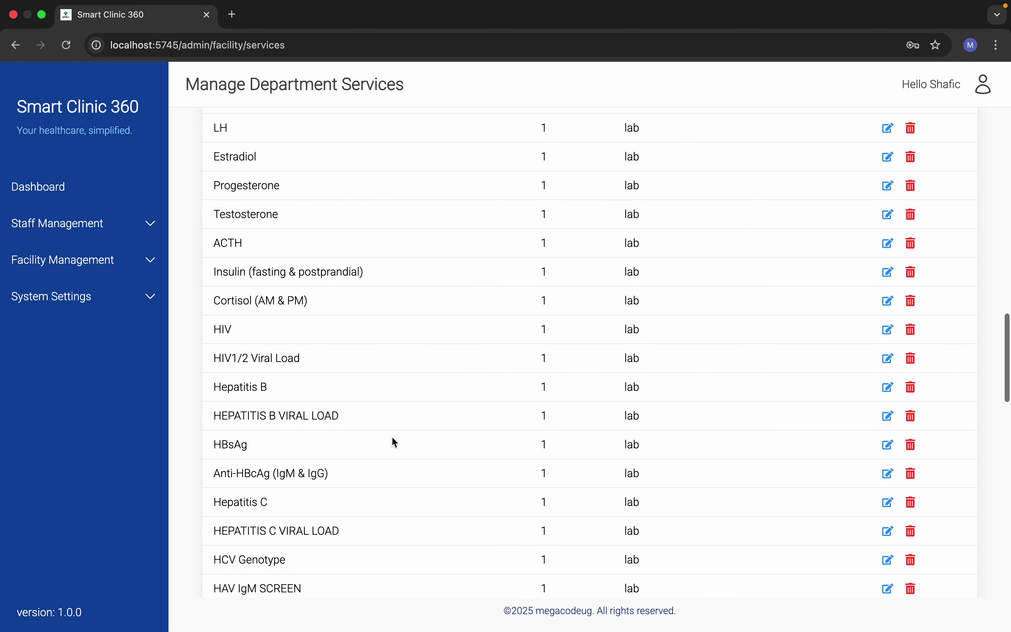
scroll(395, 430, up, 20)
Step: Filter services by receptionist, then radio, finally doctor, leaving Consultation at 20000
click(280, 159)
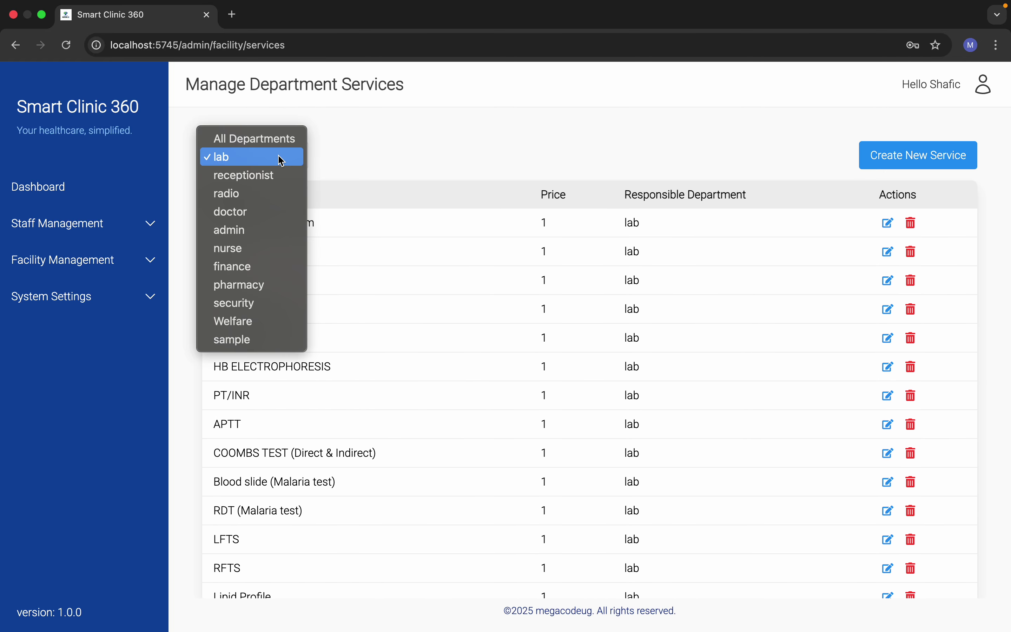
click(246, 175)
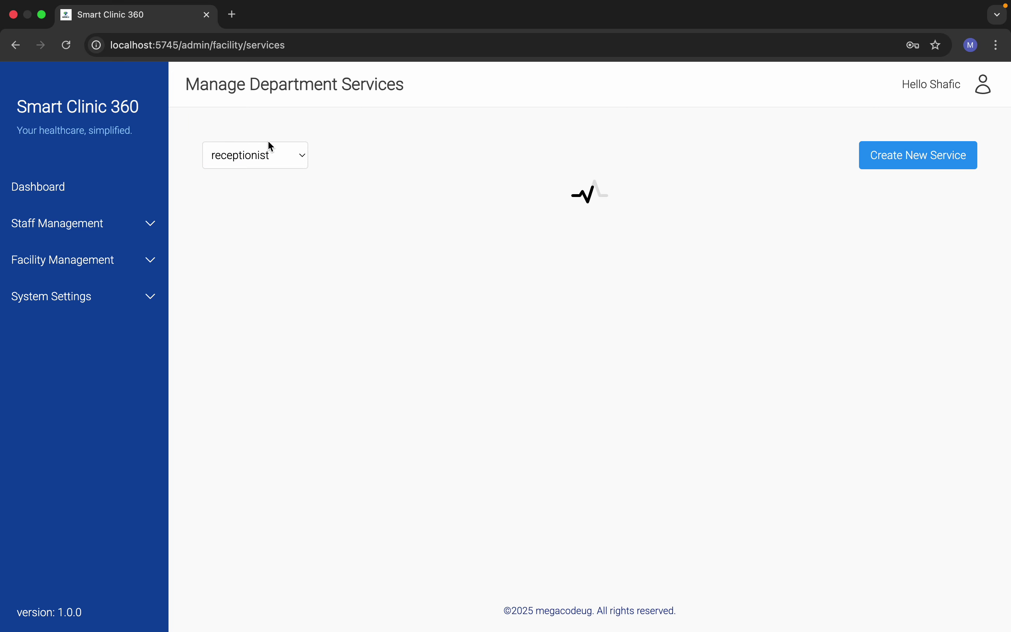
click(270, 153)
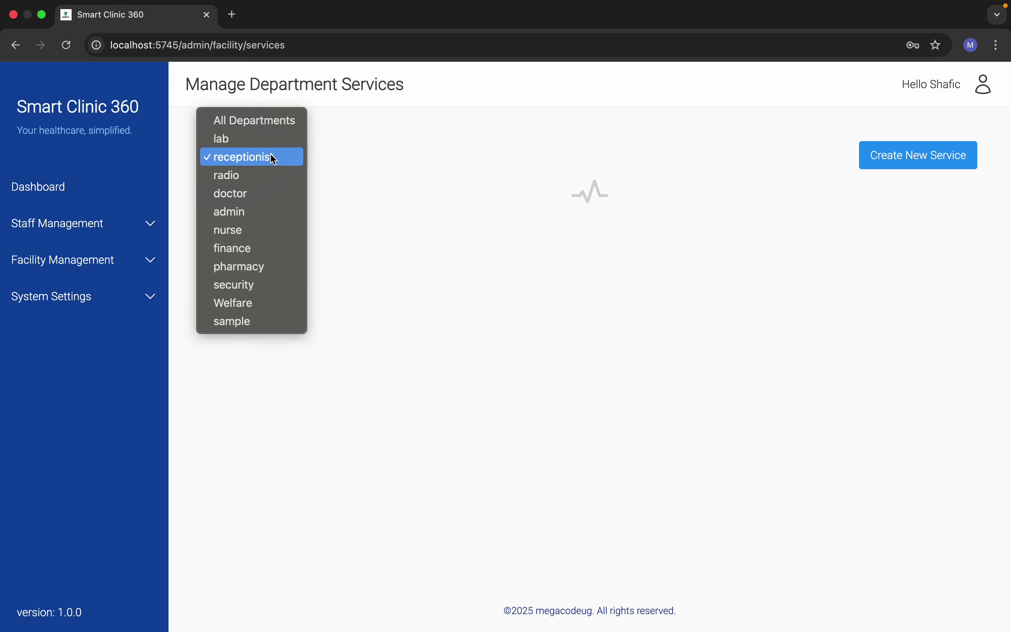
click(257, 175)
scroll(342, 349, down, 15)
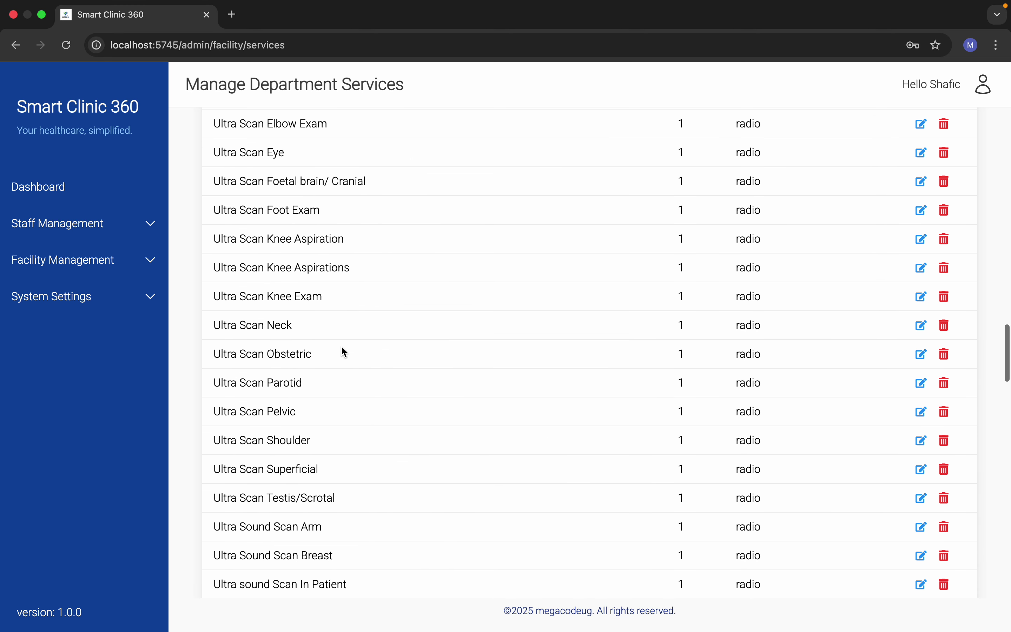
scroll(343, 347, down, 10)
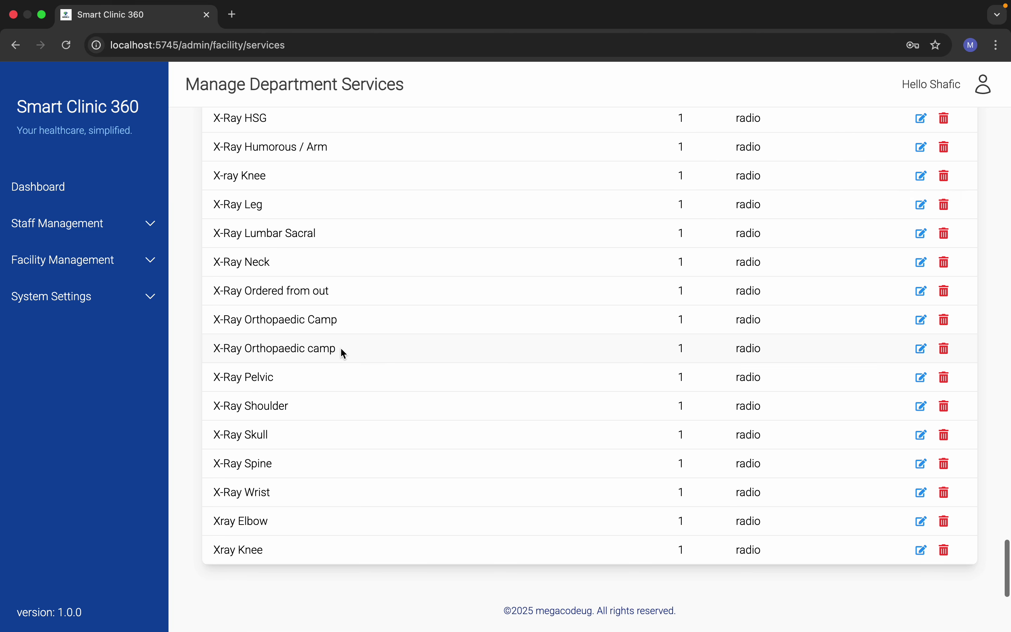
scroll(341, 352, up, 20)
click(272, 159)
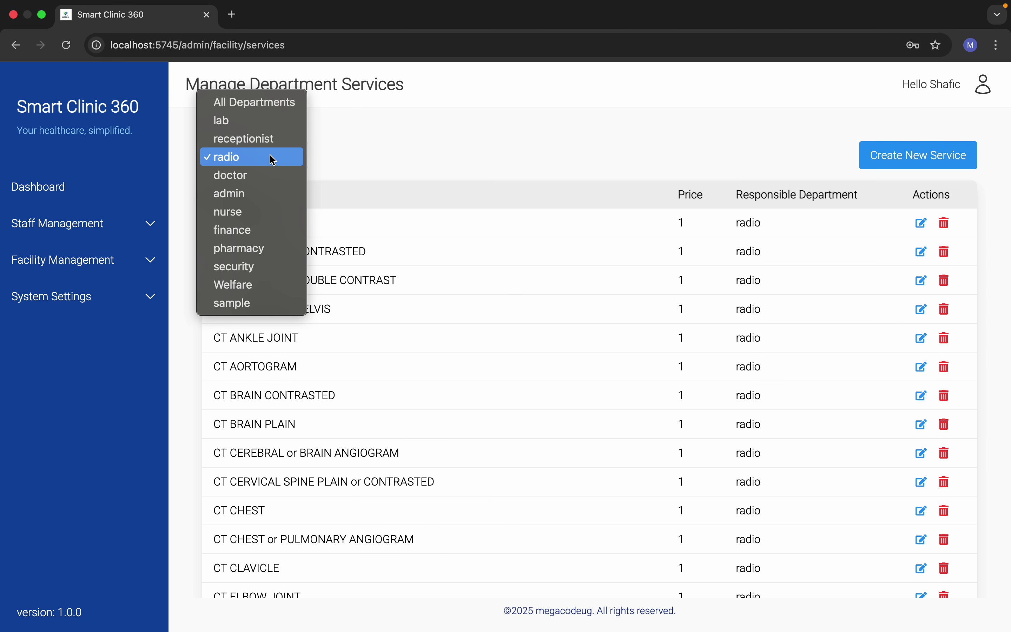
click(263, 179)
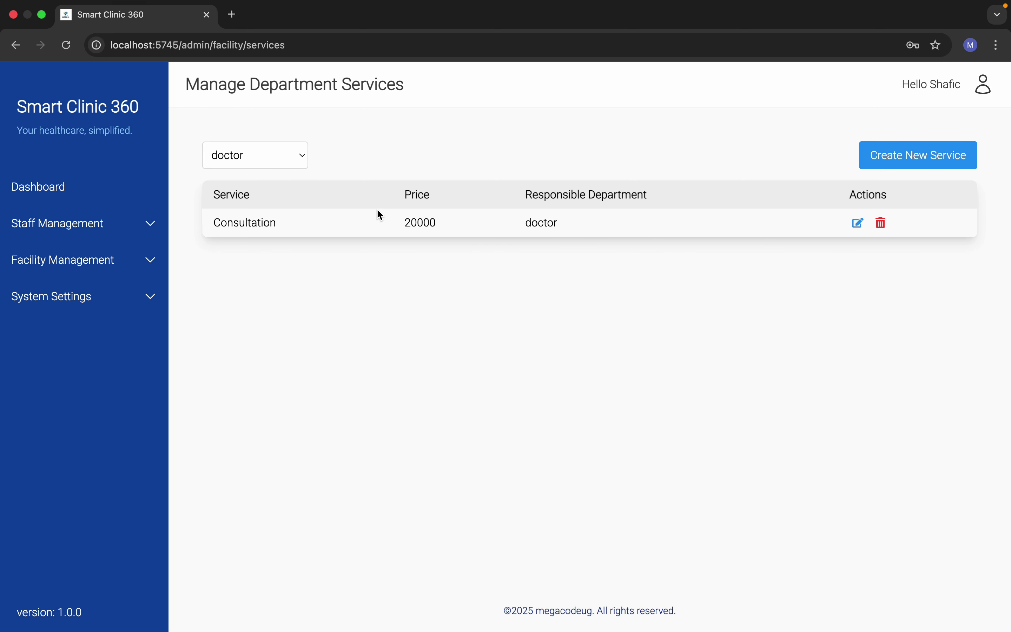
Step: Add a doctor-department service named 'Mental Health' priced at 56000
click(889, 155)
click(436, 304)
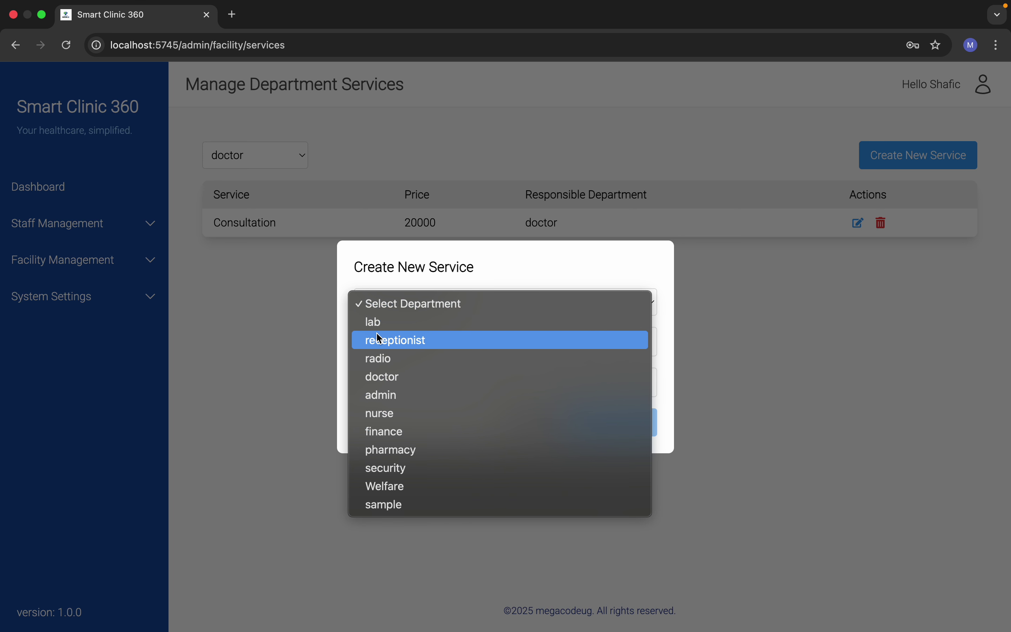
click(383, 378)
click(393, 347)
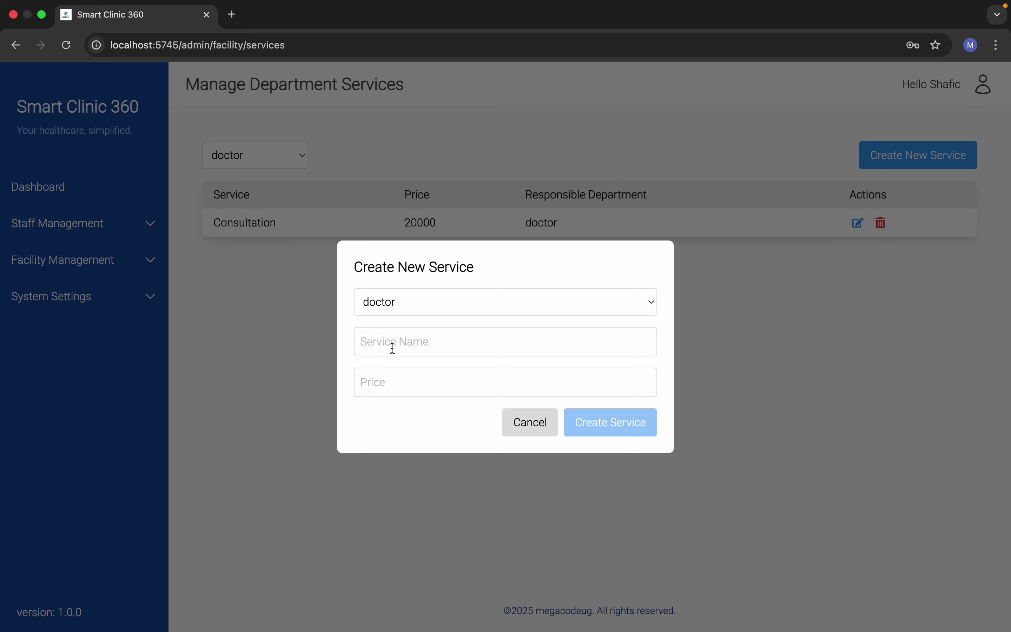
text(Mental Health)
click(402, 394)
text(56000)
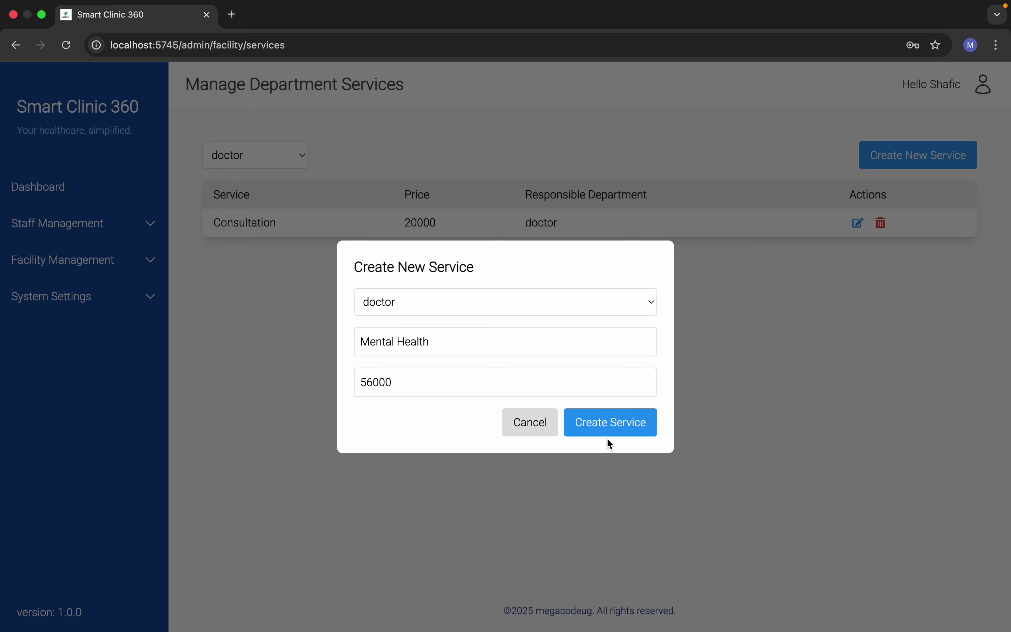
click(618, 424)
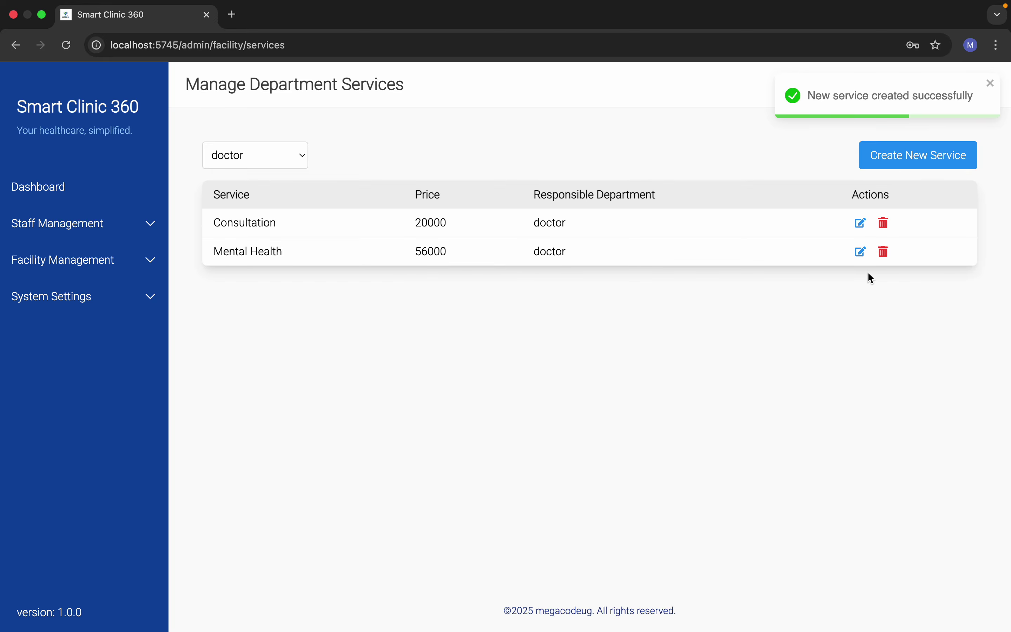
Step: Rename the Mental Health service to 'Mental Health edited', then delete it
click(861, 251)
click(444, 340)
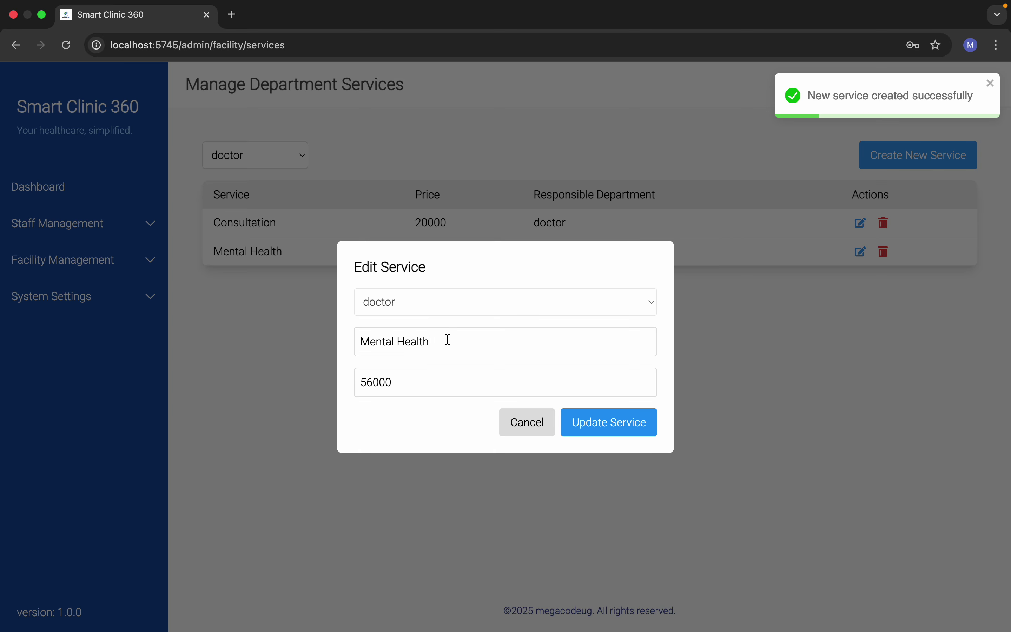
text(edited)
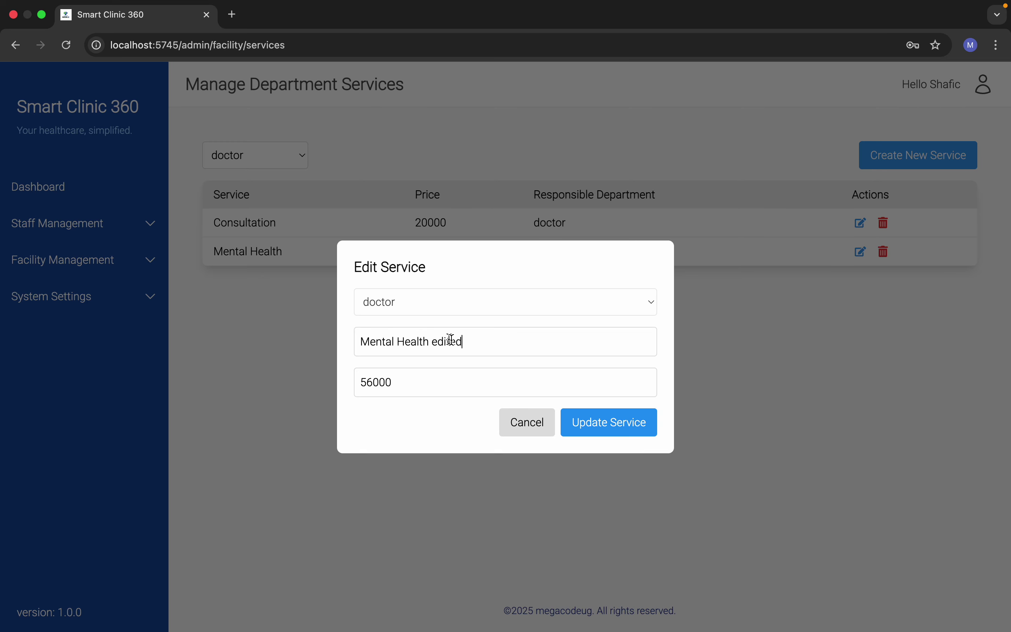
click(598, 422)
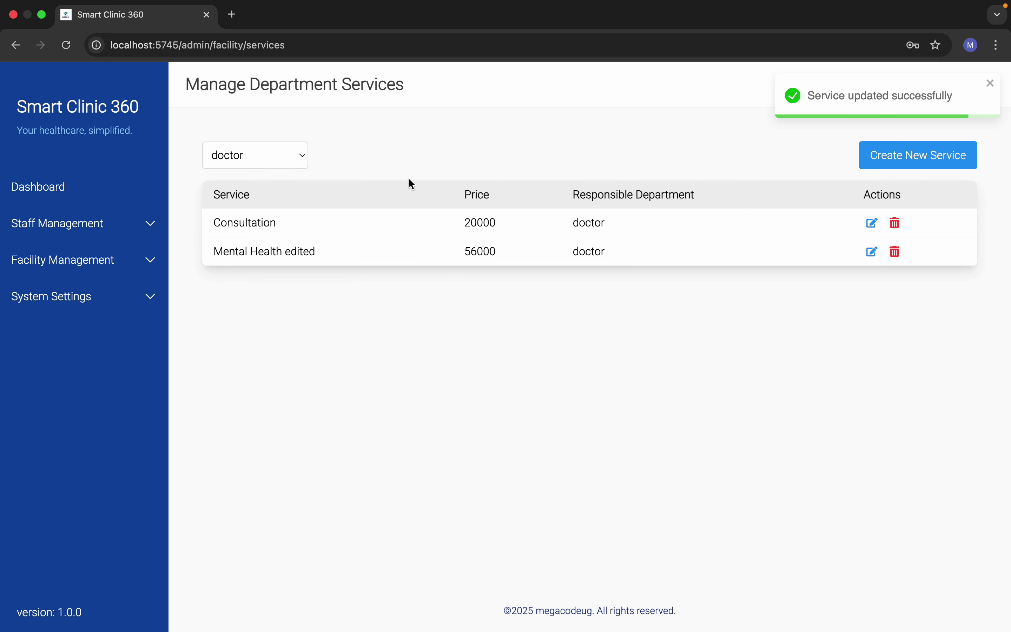
click(895, 251)
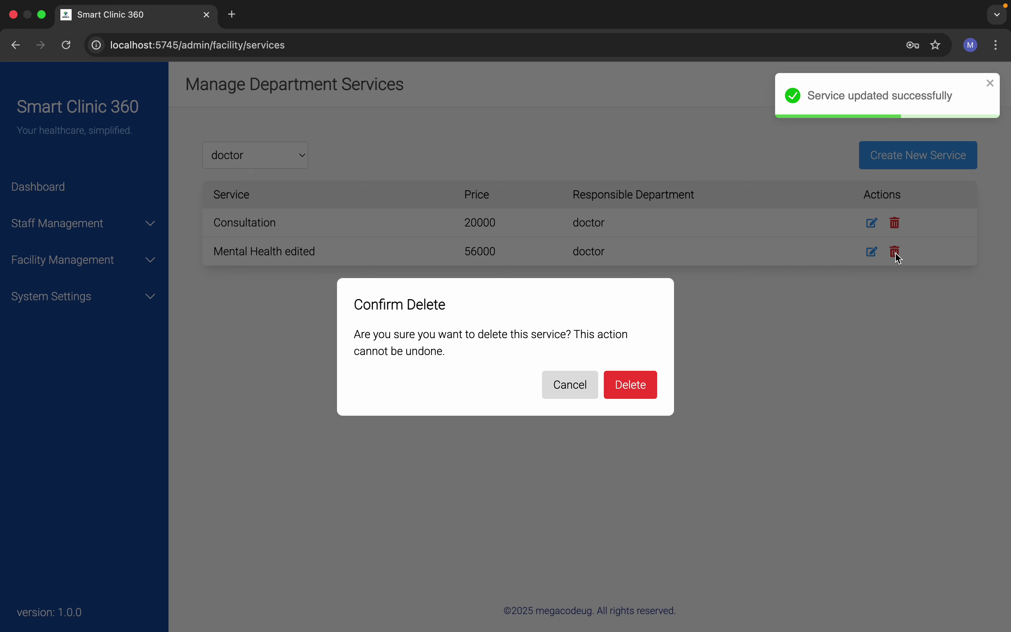
click(632, 381)
click(990, 140)
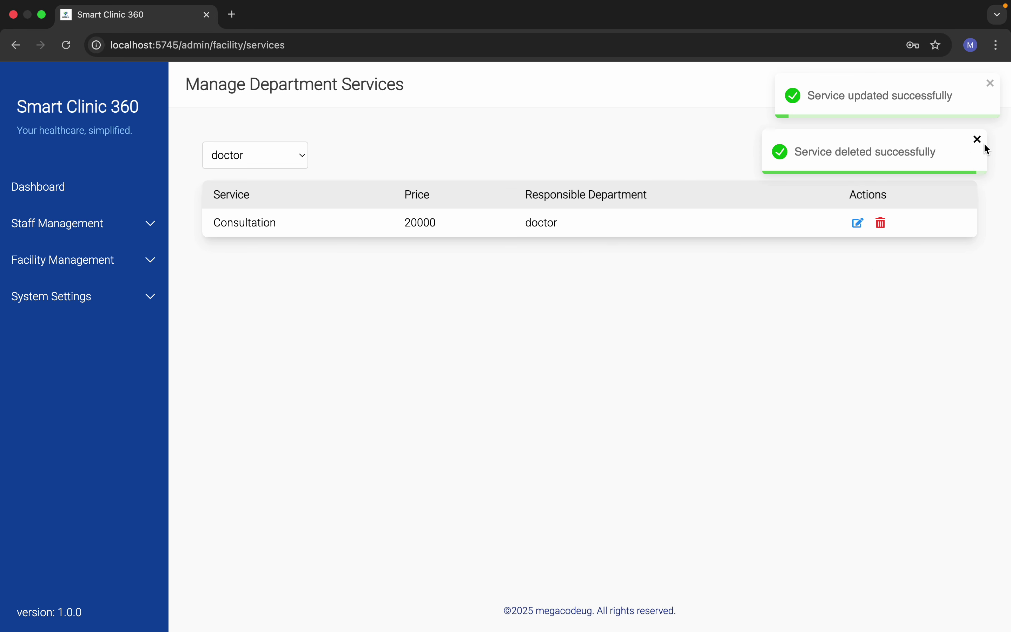
Step: Recreate the doctor-department service 'Mental Health' with price 67000
click(881, 156)
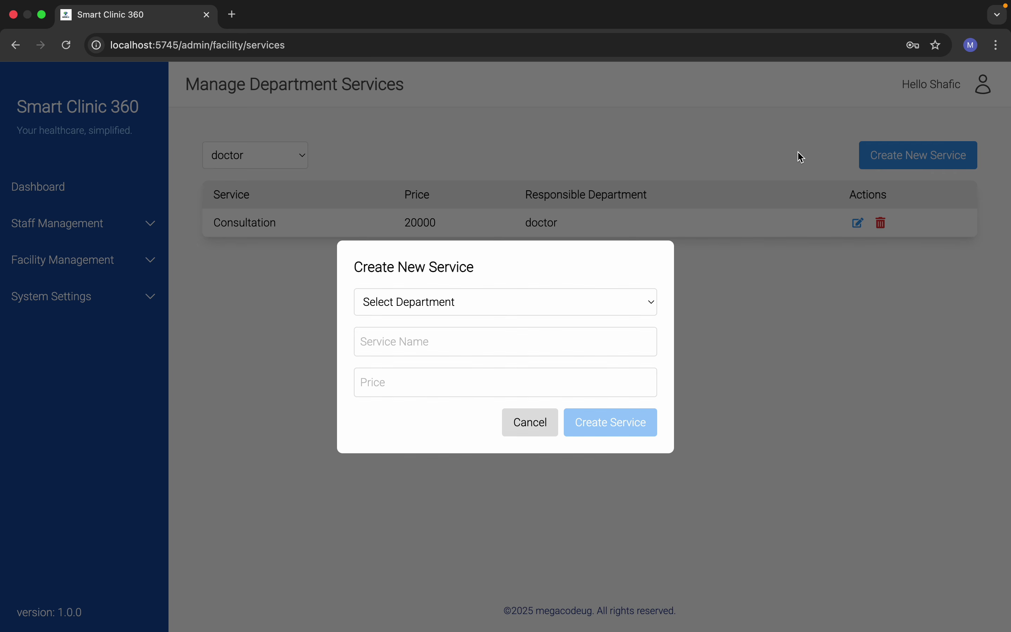
click(408, 309)
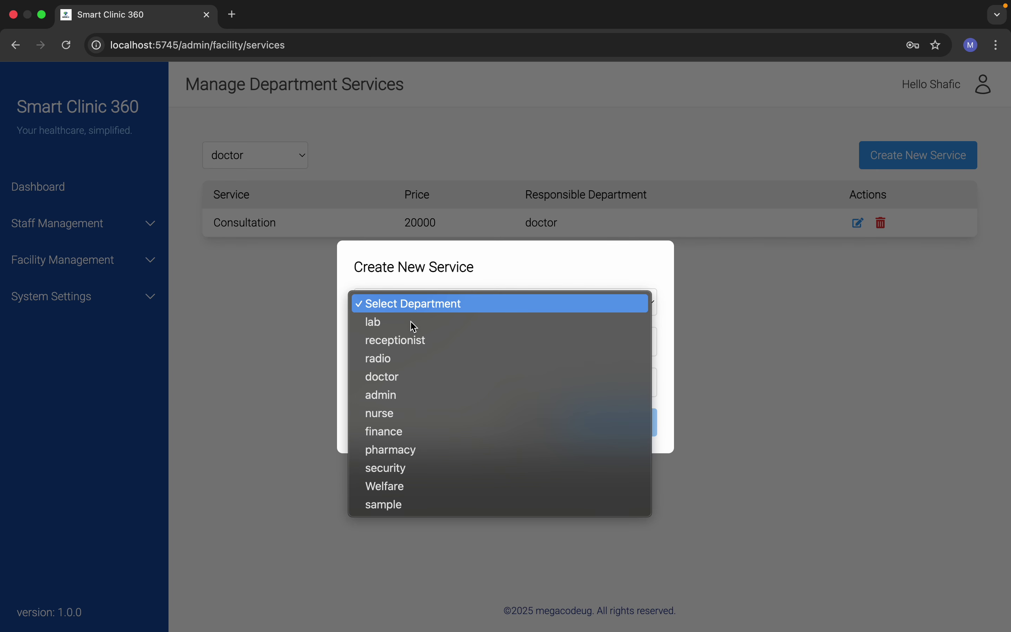
click(409, 378)
click(397, 340)
text(M)
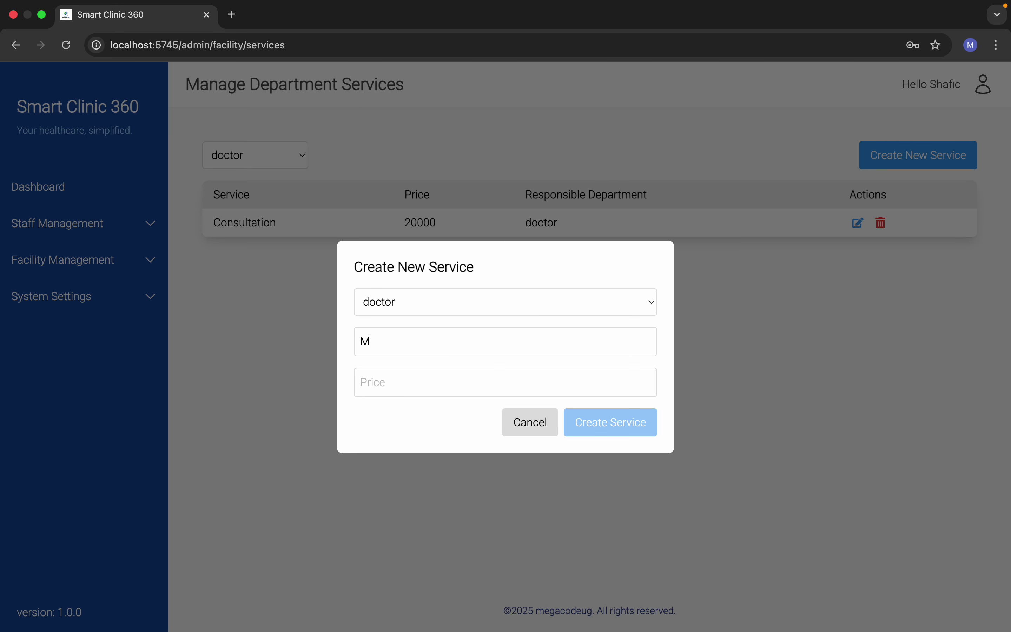
text(ental Health)
click(424, 389)
text(670000)
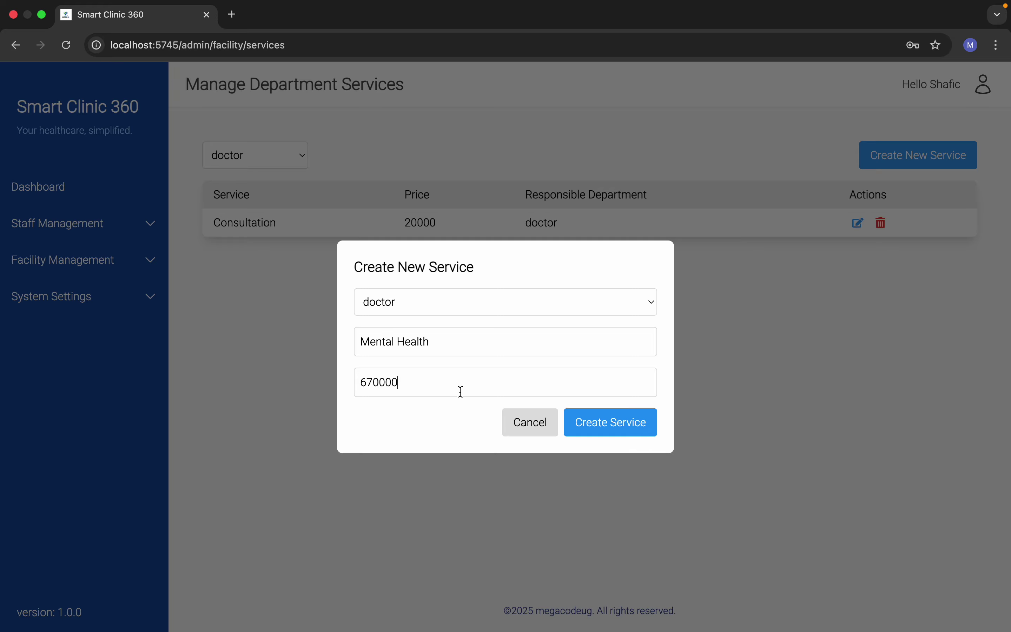
key(BackSpace)
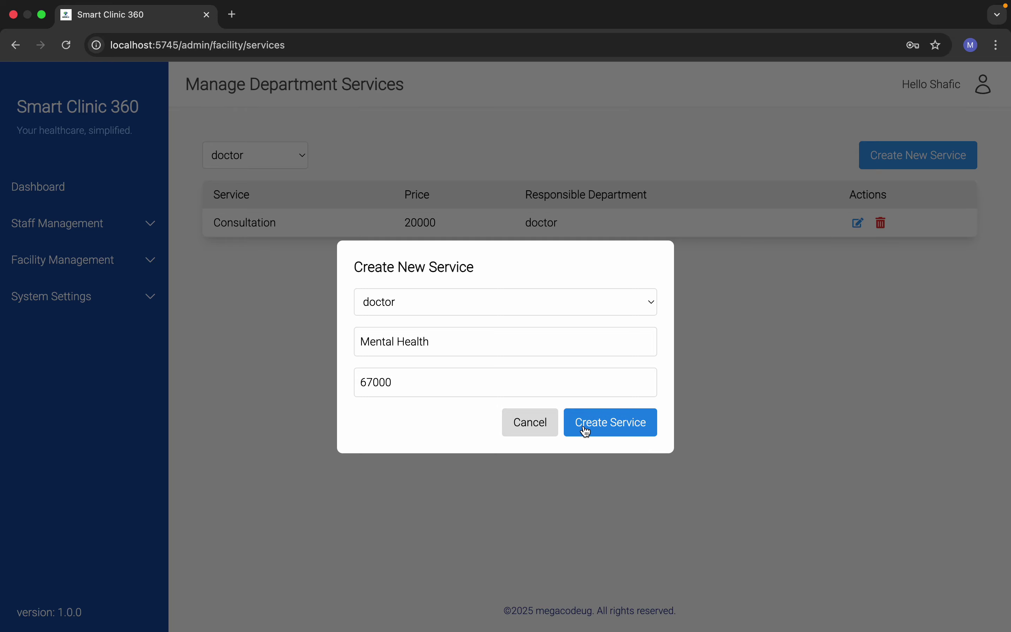
click(584, 429)
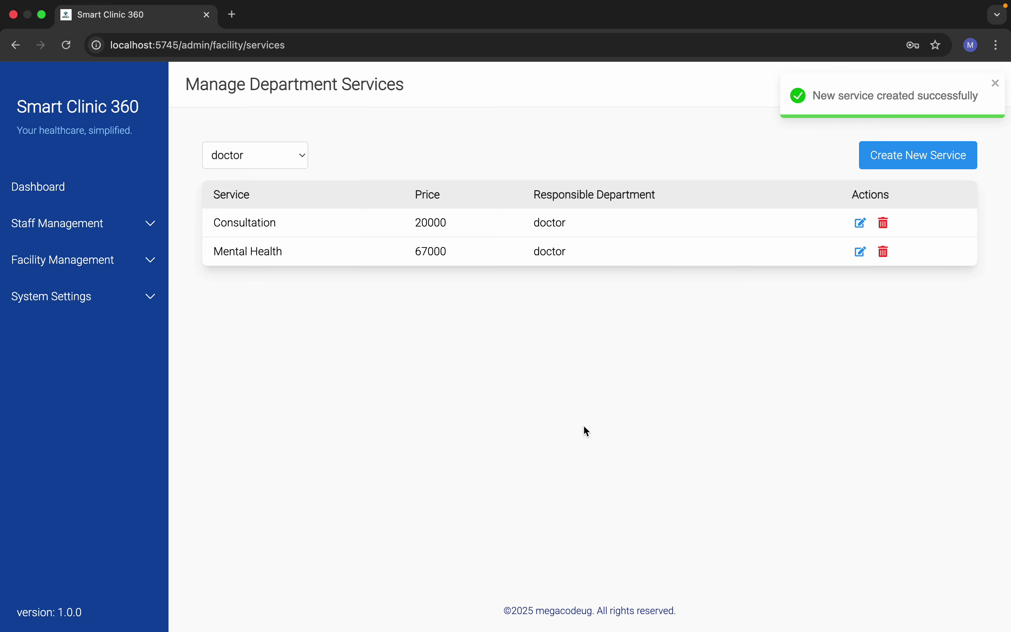
click(86, 226)
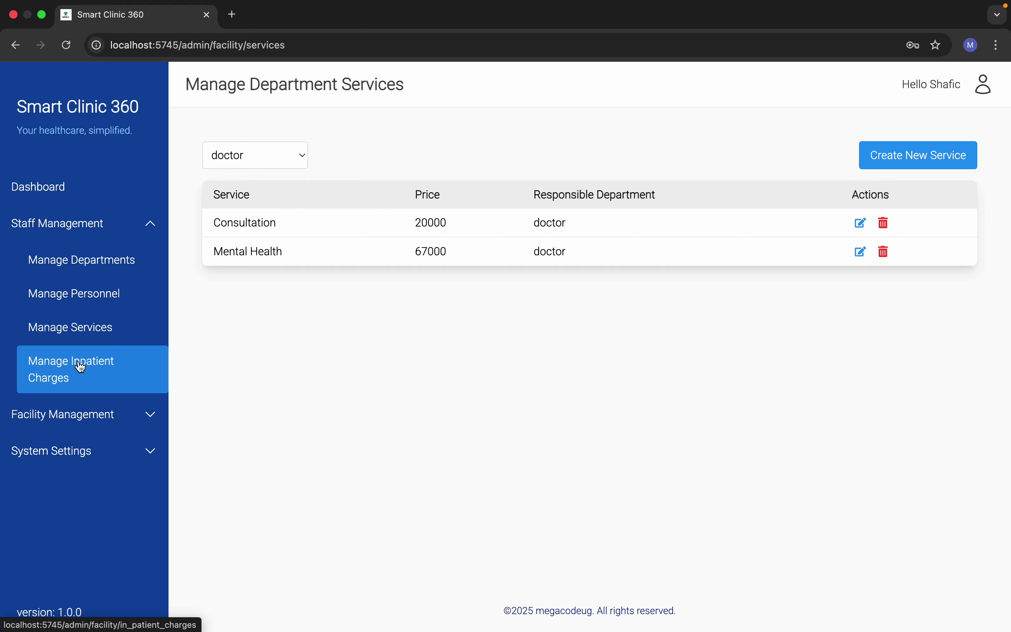
Step: Open Manage Inpatient Charges to view Attendance, Electricity, Meals and Bed Charge
click(64, 385)
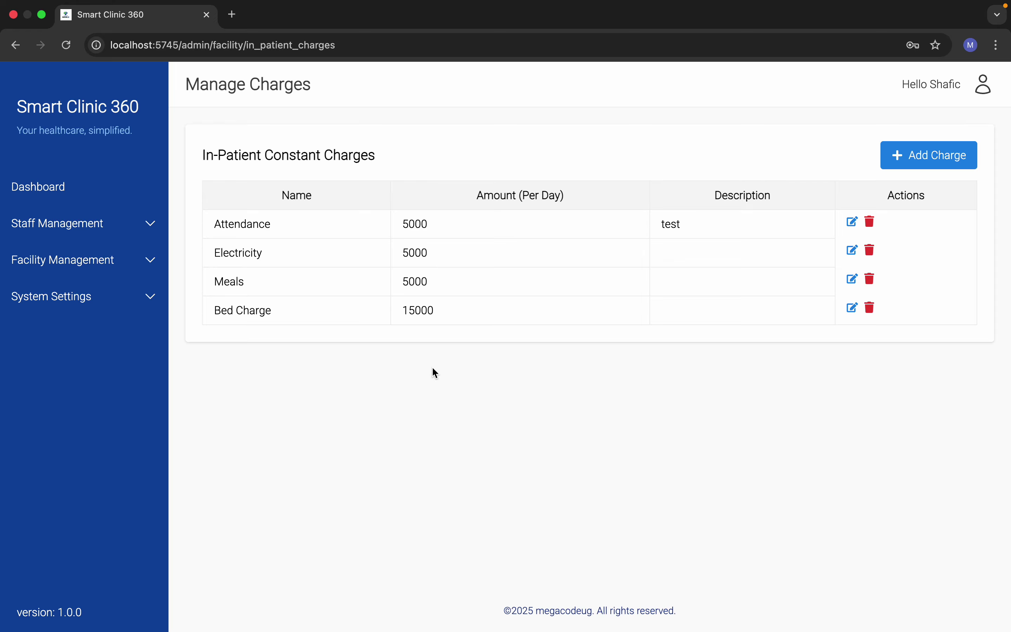
Step: Add an in-patient charge named VIP at 50000, frequency DAILY, with description 'test'
click(913, 154)
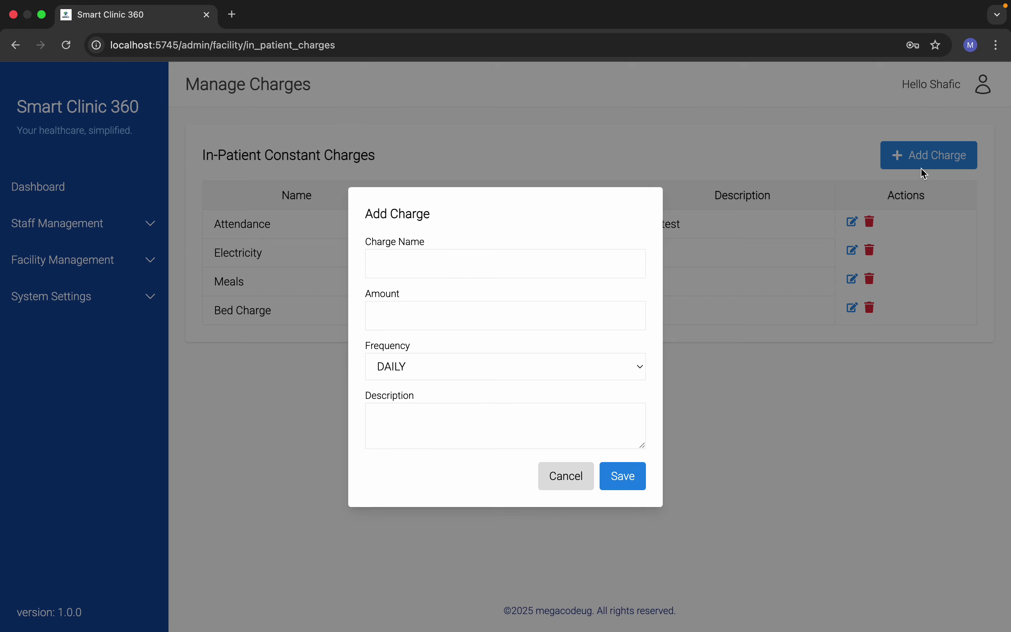
click(414, 269)
text(VIP)
click(391, 307)
text(50000)
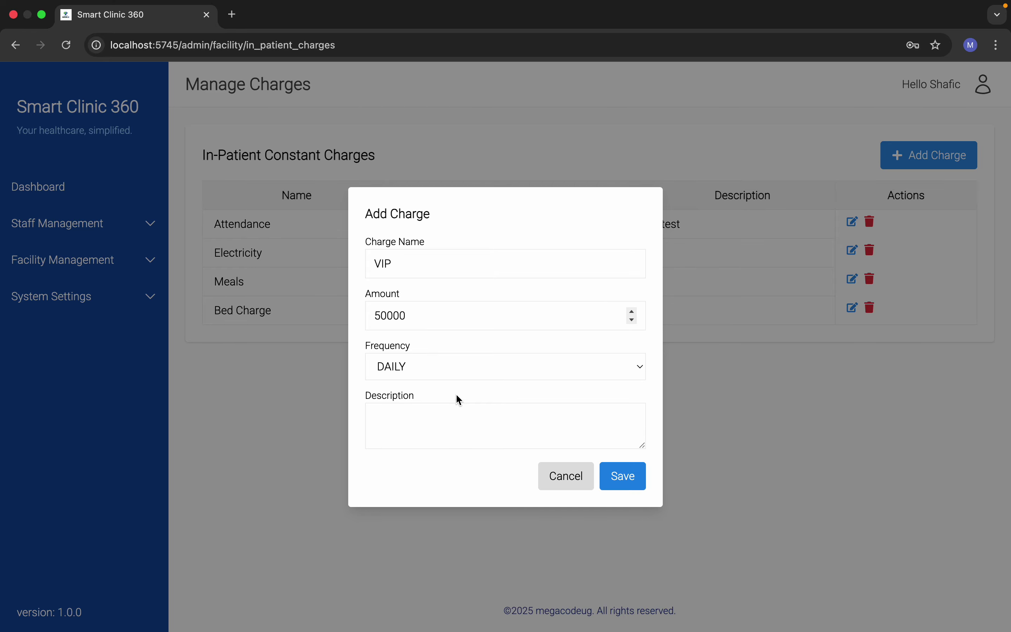
click(434, 374)
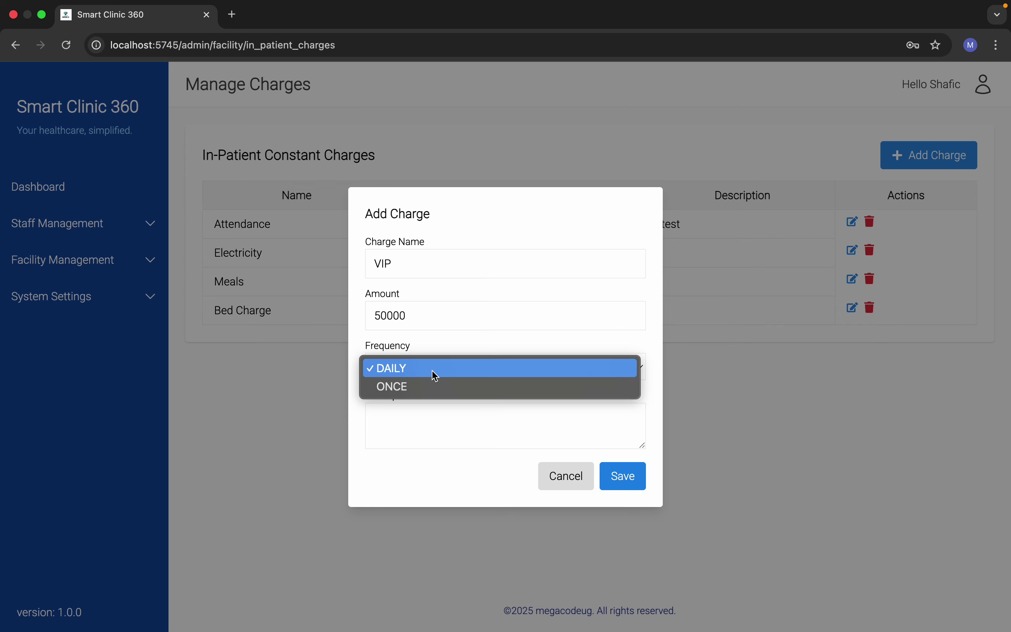
click(435, 374)
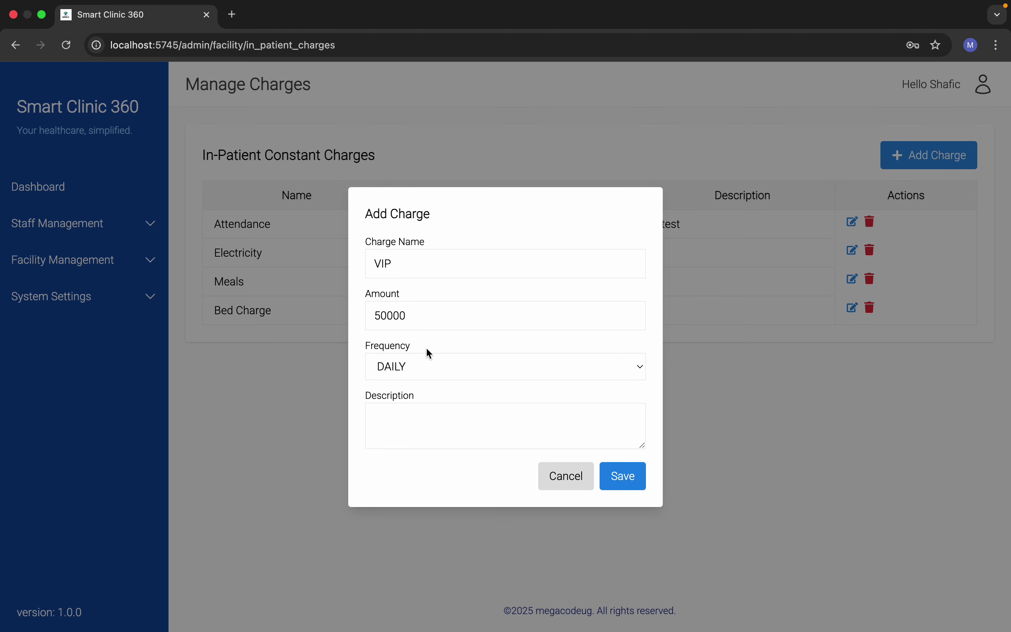
click(462, 436)
text(test)
click(616, 468)
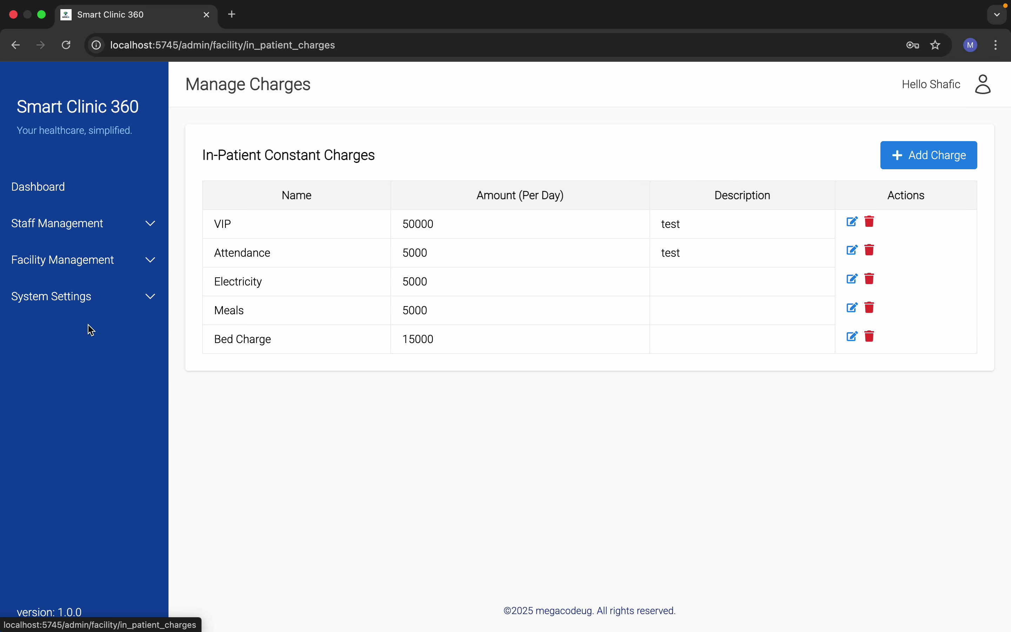
Step: Expand the Facility Management section in the sidebar
click(107, 218)
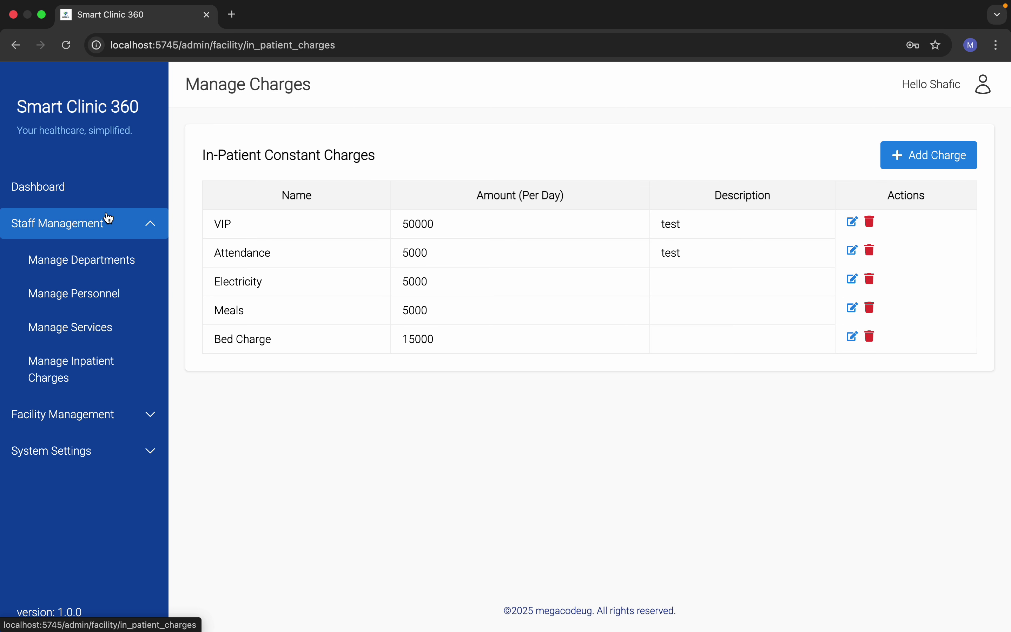
click(108, 218)
click(112, 268)
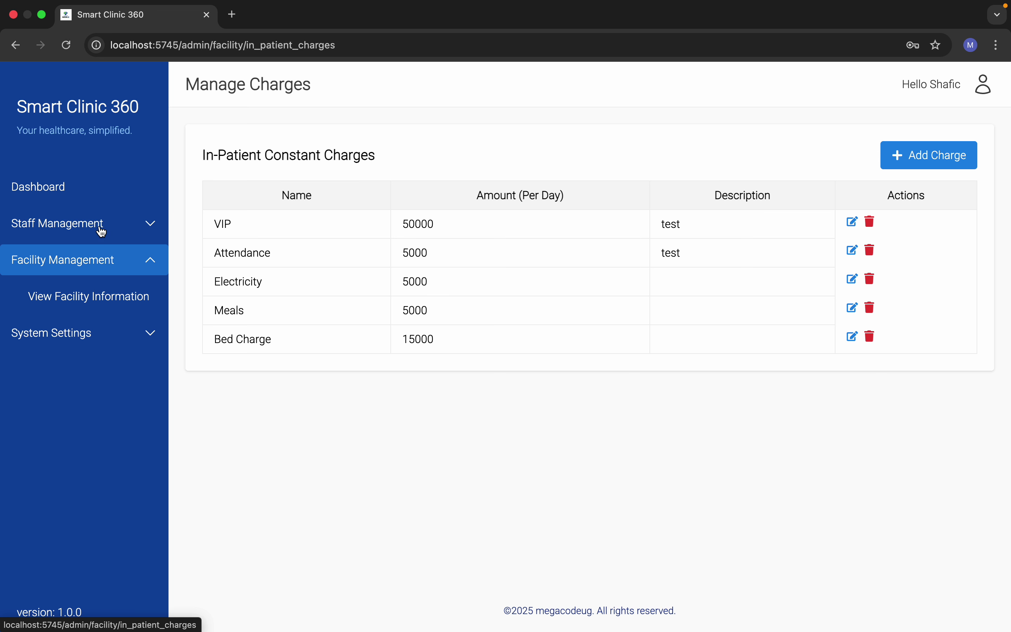
click(97, 224)
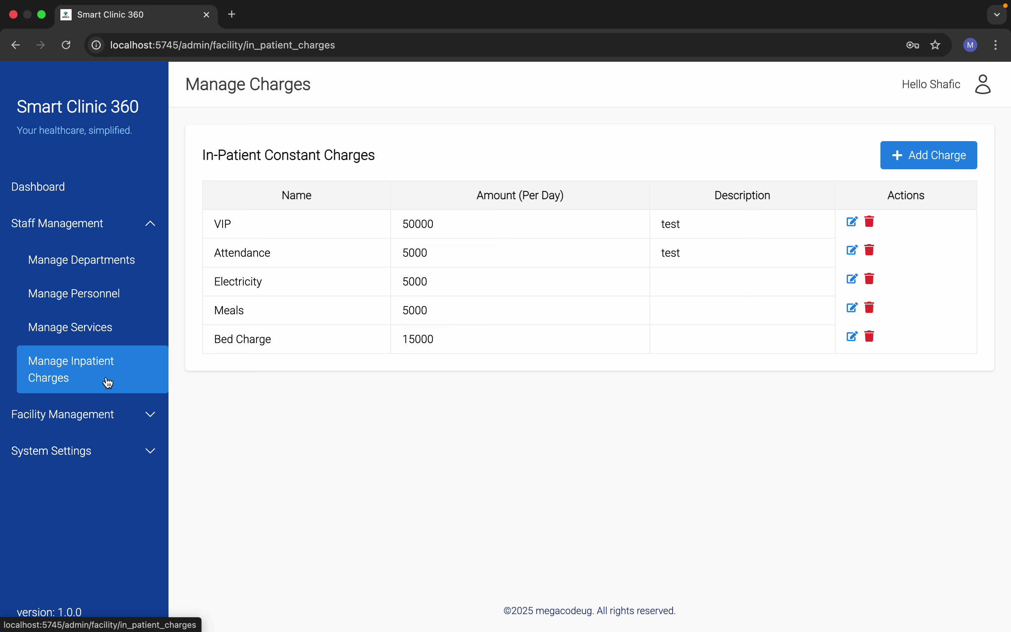
click(105, 236)
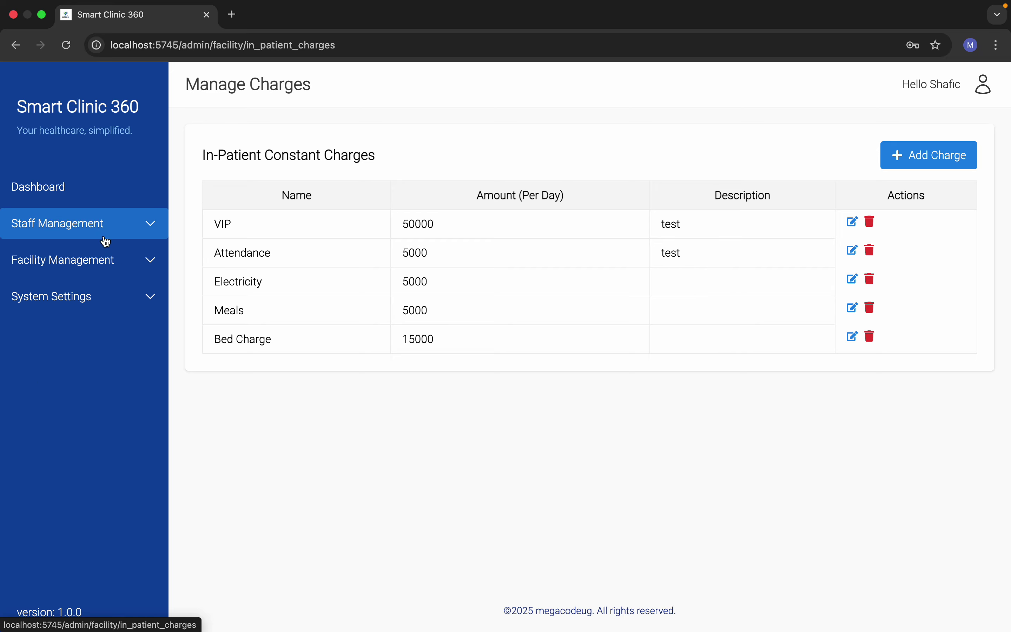
click(112, 261)
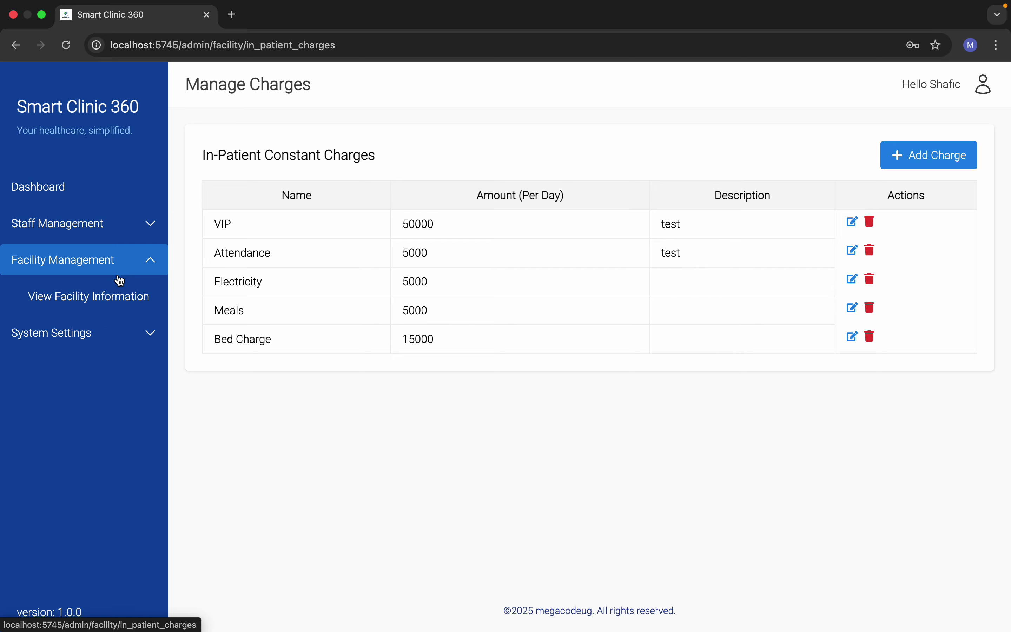
Step: Add a new ward named Emergency from the Facility Information page
click(128, 298)
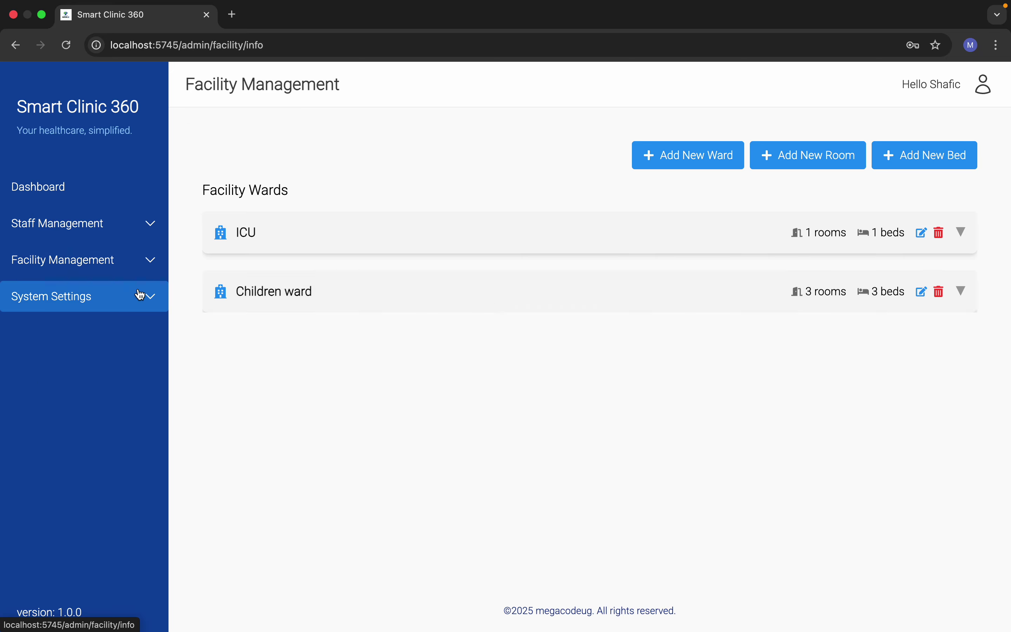
click(683, 163)
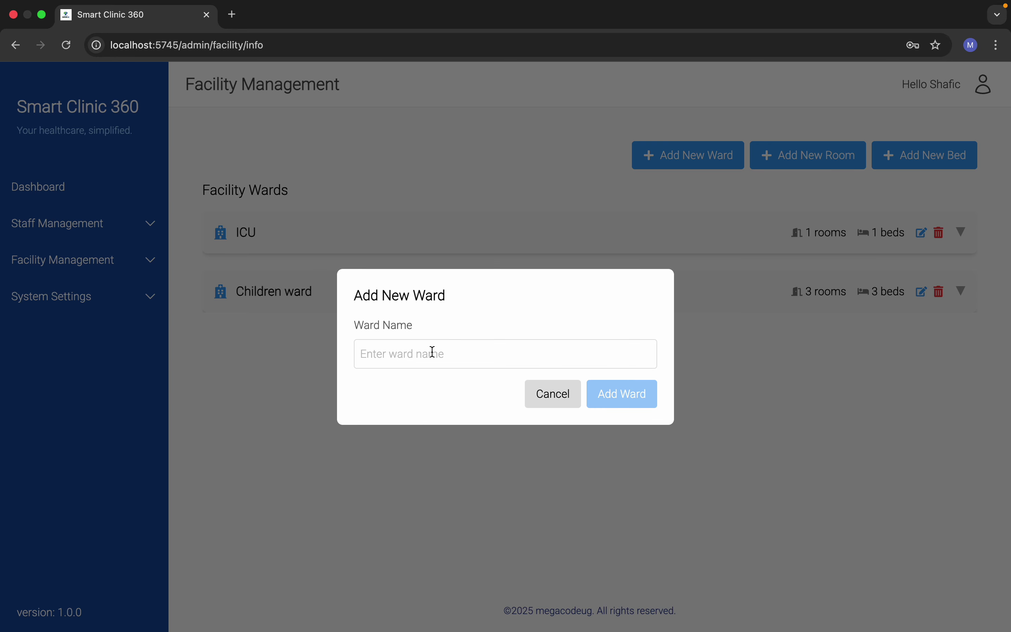
click(433, 352)
text(Emer)
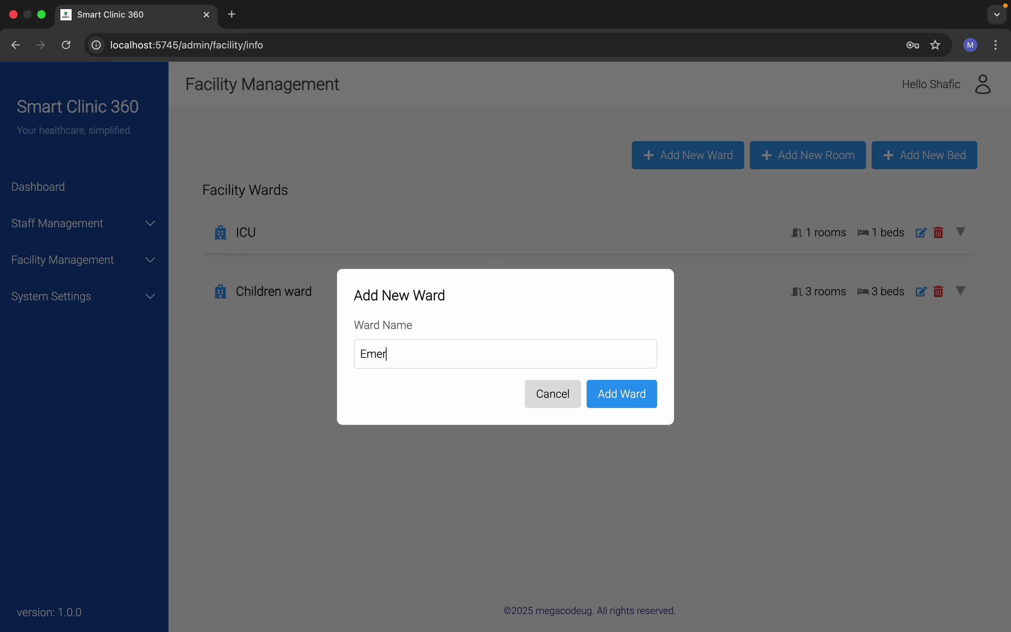
text(gency)
click(619, 399)
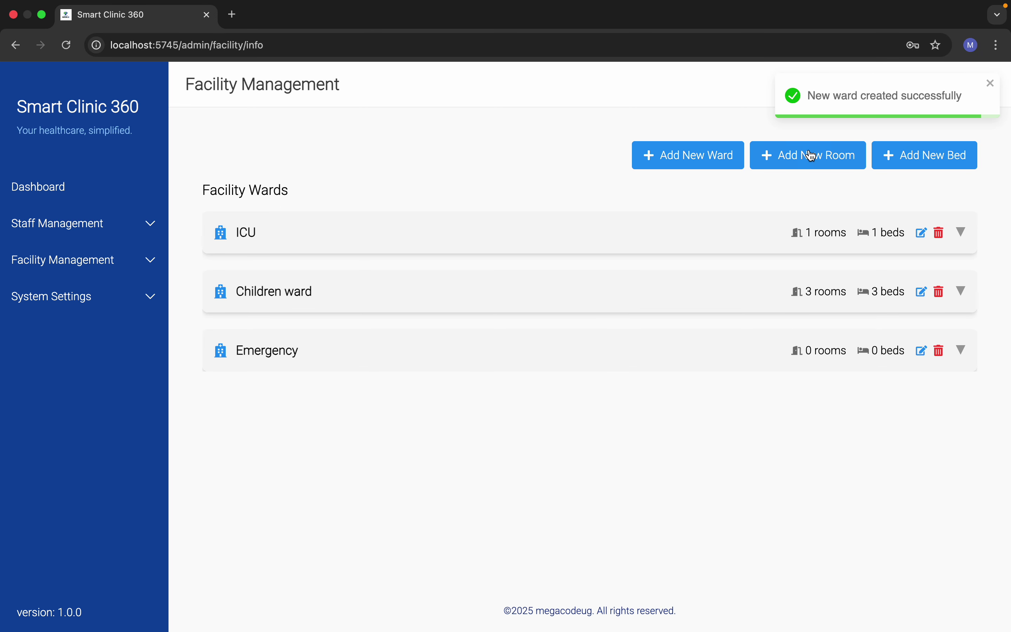
click(801, 156)
Step: Add a room named Accident to the Emergency ward
click(429, 330)
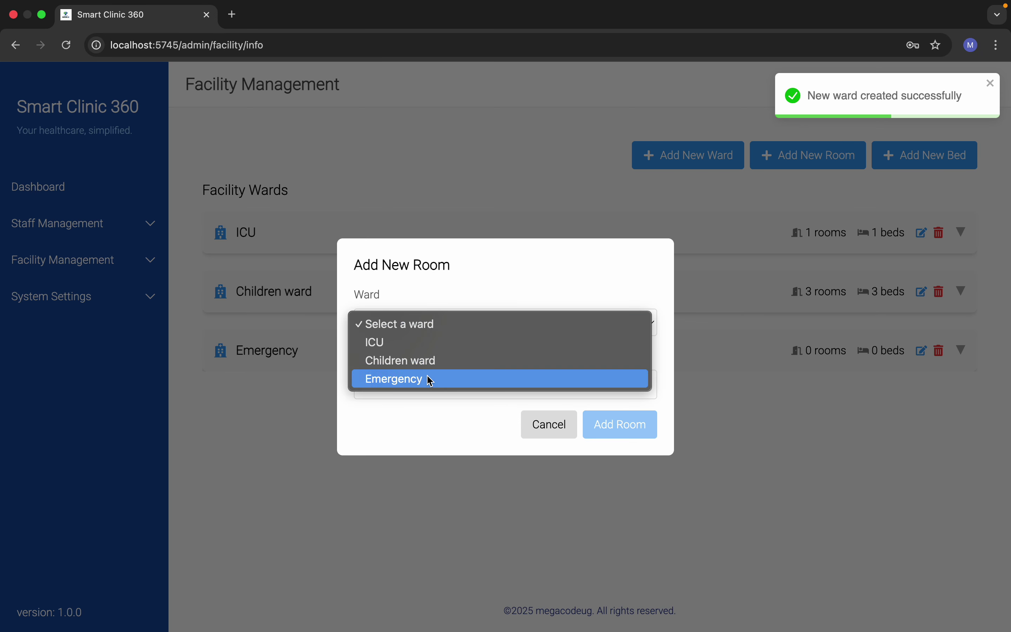
click(427, 379)
click(402, 376)
click(402, 376)
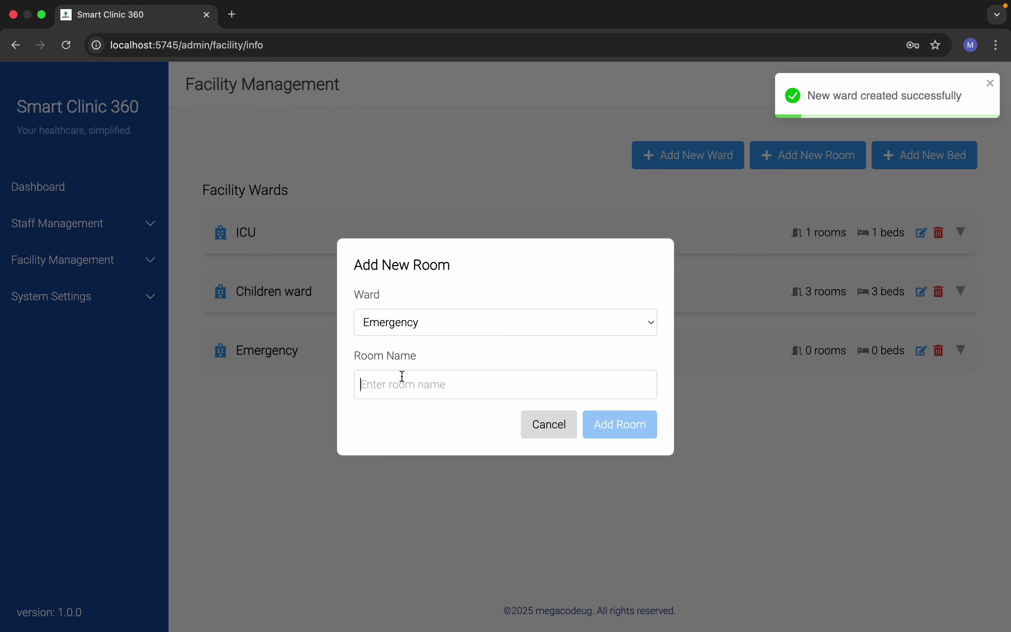
text(Accident)
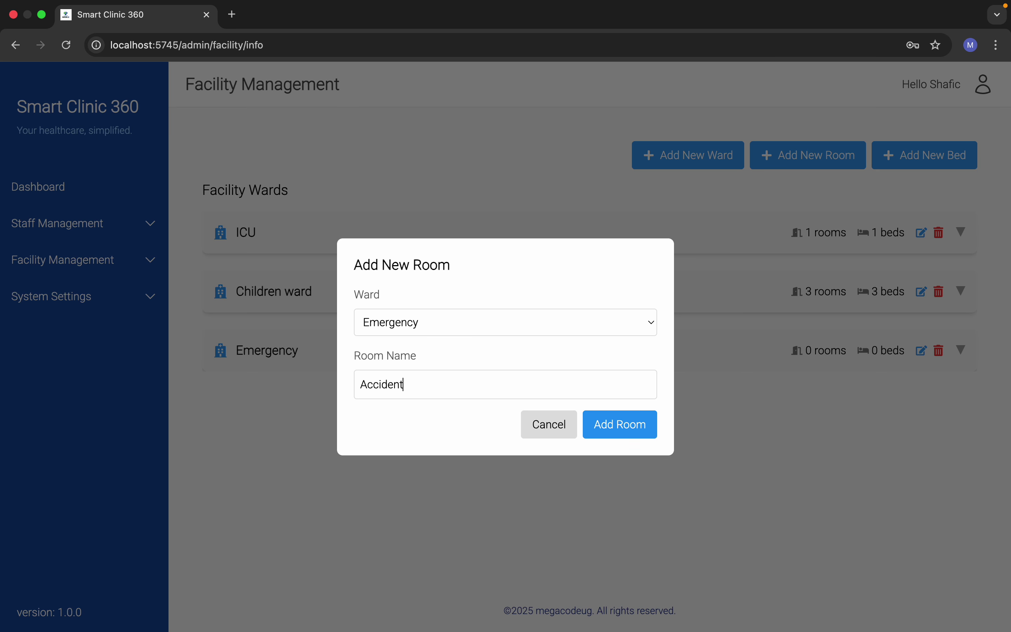
click(605, 430)
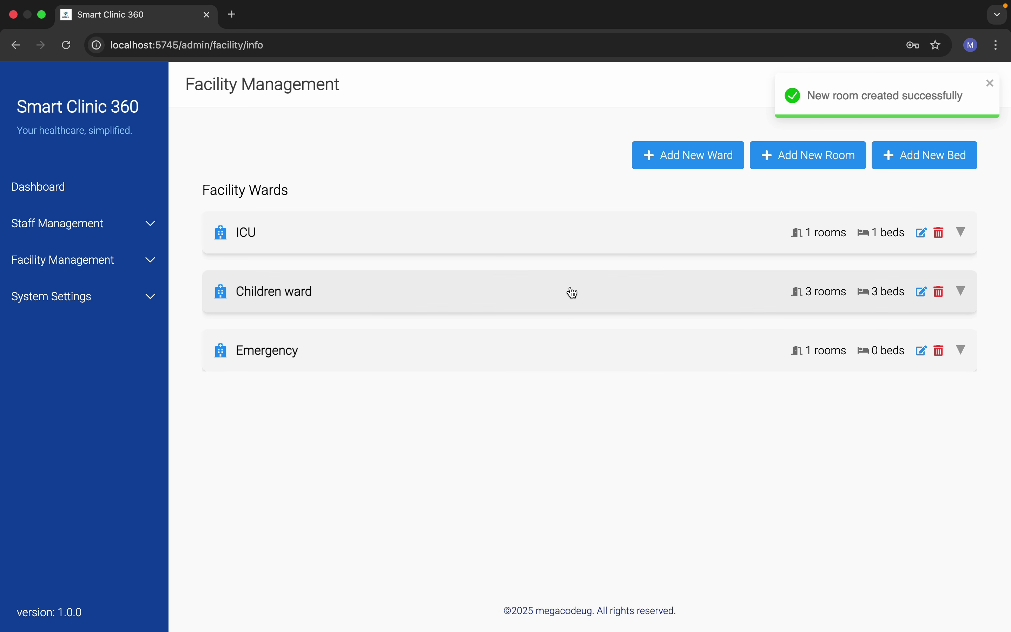
Step: Add a second Emergency room named ICU and expand the ward to check its rooms
click(825, 158)
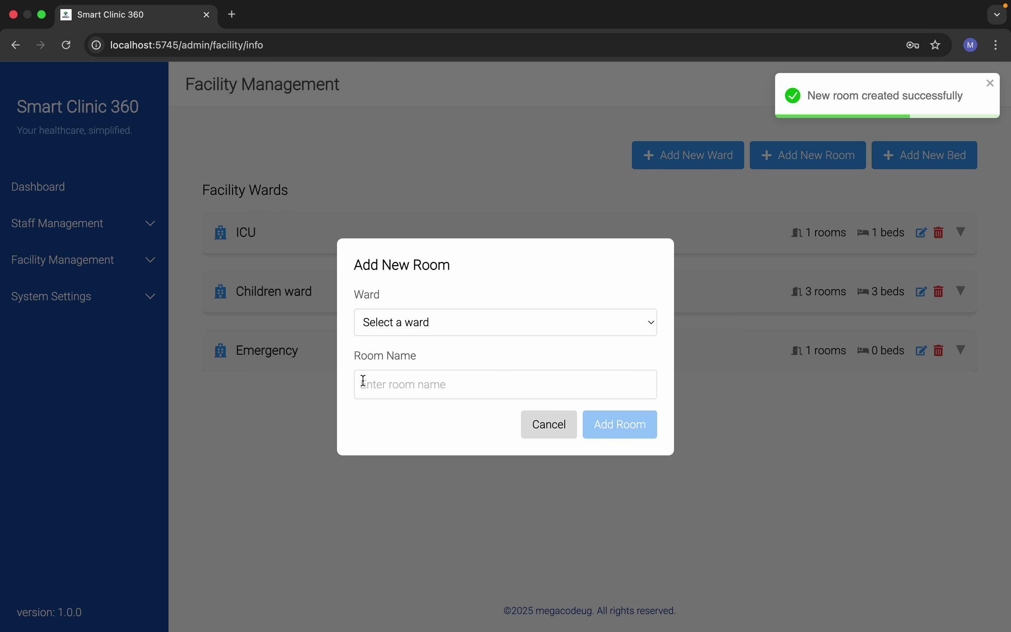
click(435, 324)
click(433, 380)
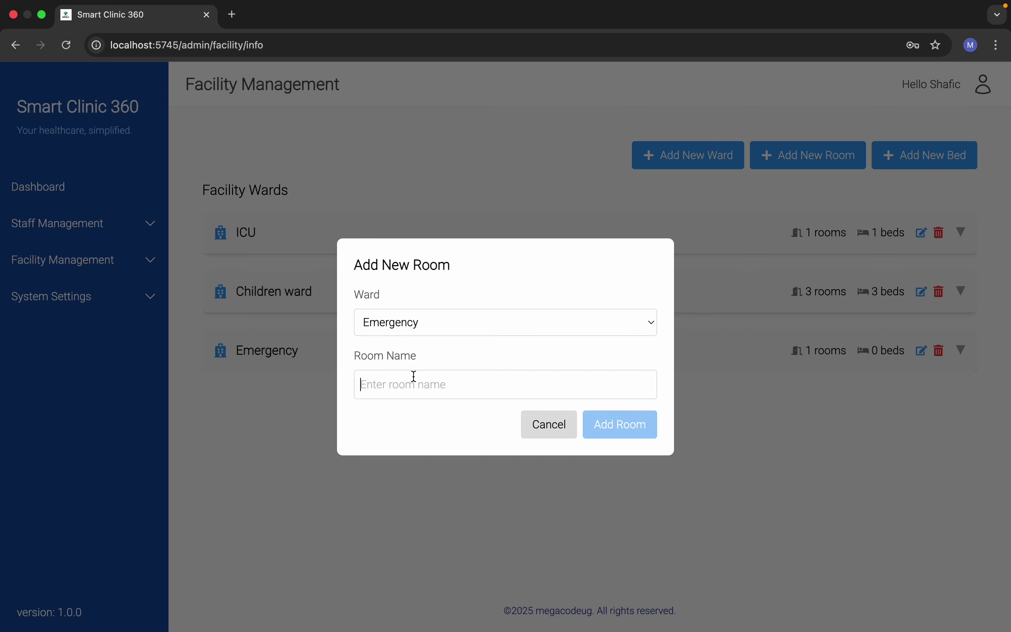
text(R)
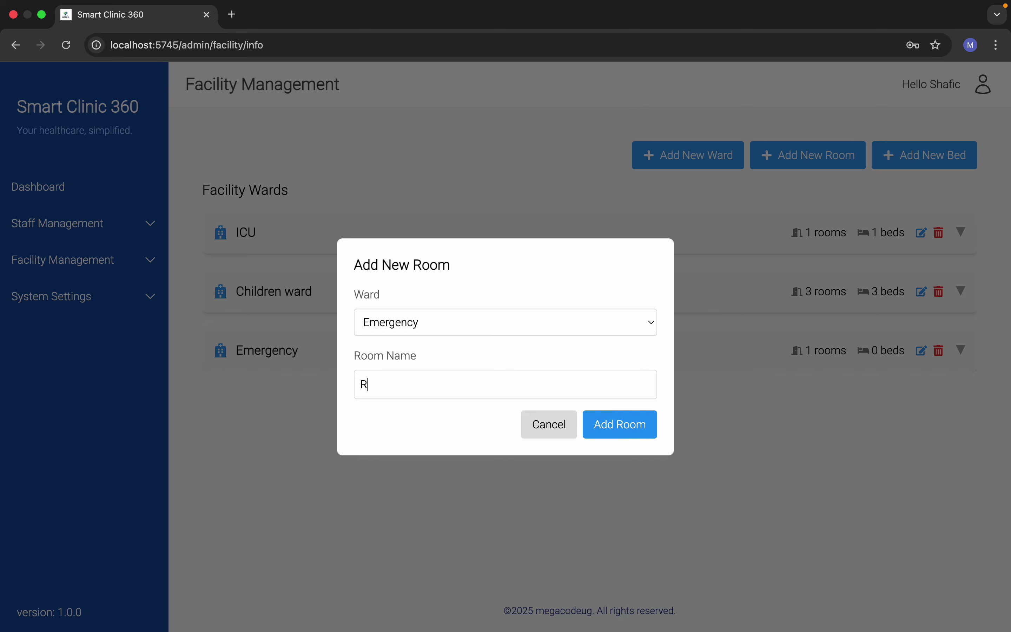
text(espirator)
key(BackSpace)
key(BackSpace)
key(BackSpace)
key(BackSpace)
key(BackSpace)
key(BackSpace)
key(BackSpace)
key(BackSpace)
key(BackSpace)
key(BackSpace)
text(UC)
key(BackSpace)
key(BackSpace)
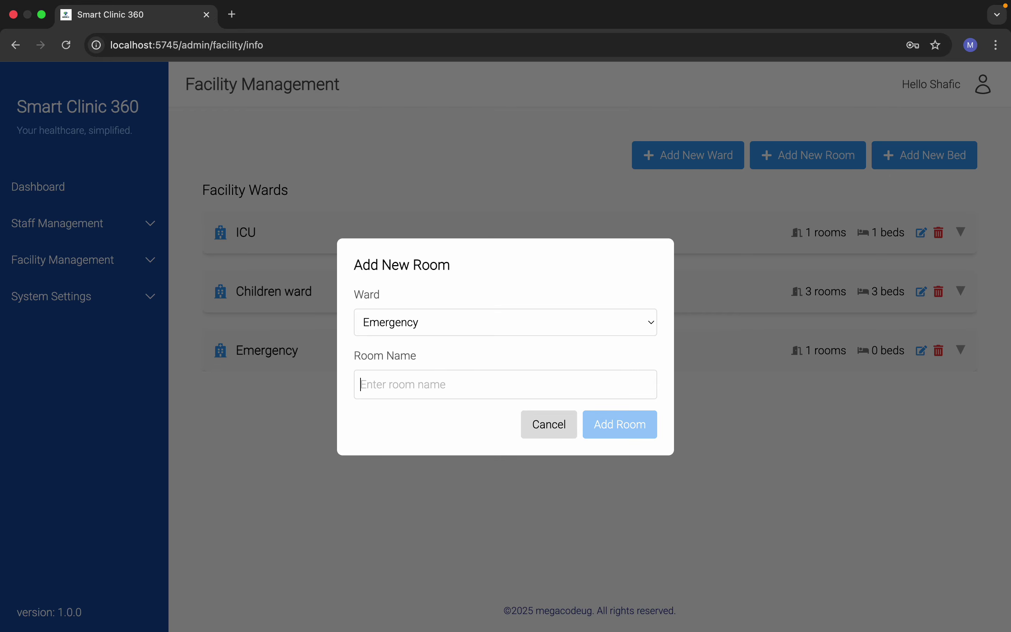
text(ICU)
click(633, 436)
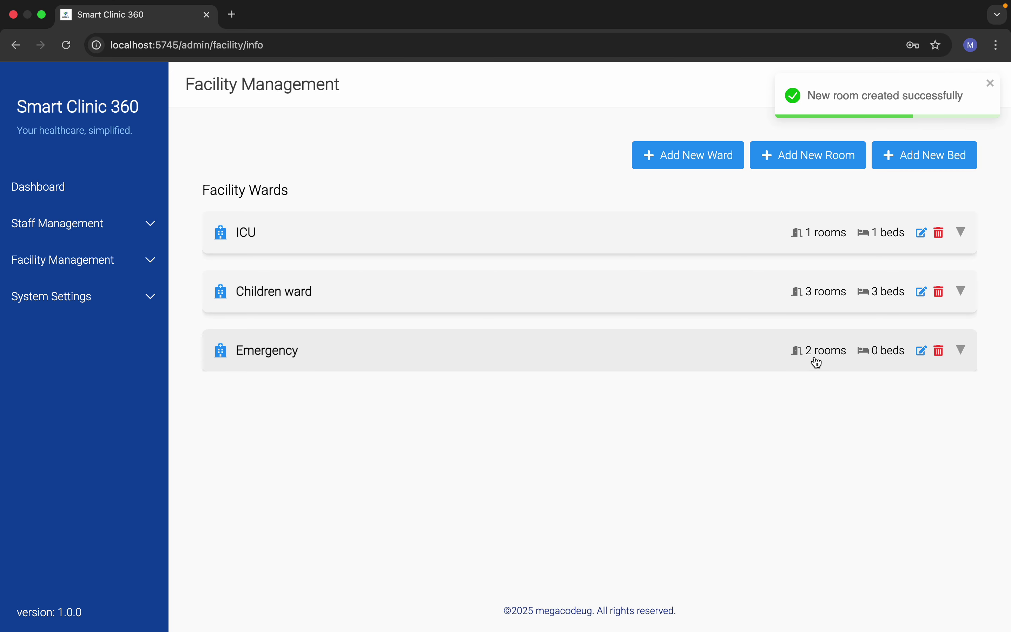
click(962, 352)
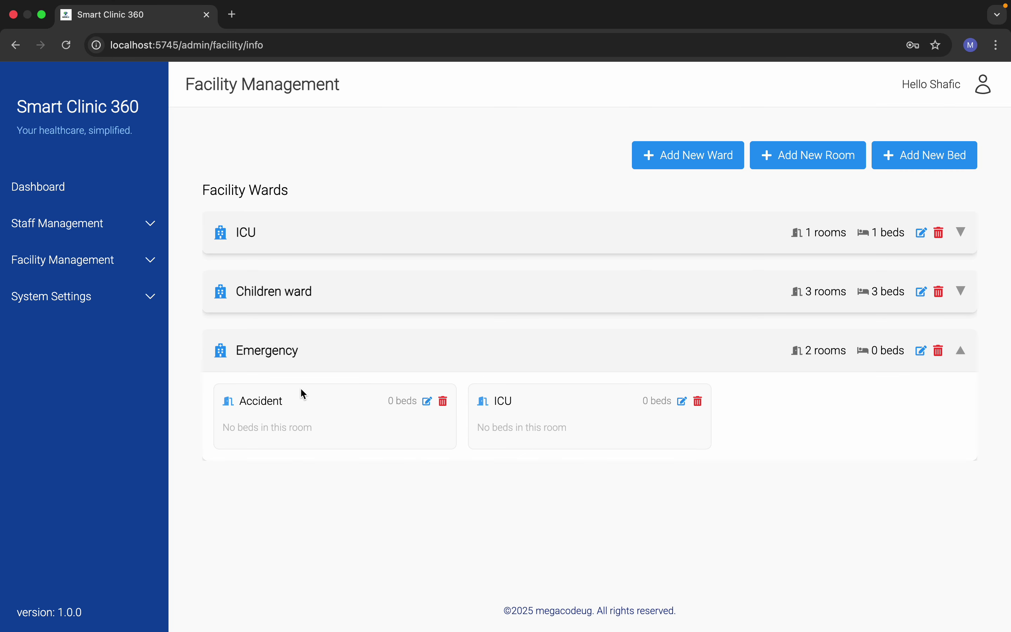
Step: Add bed 1 to the Emergency - Accident room
click(920, 167)
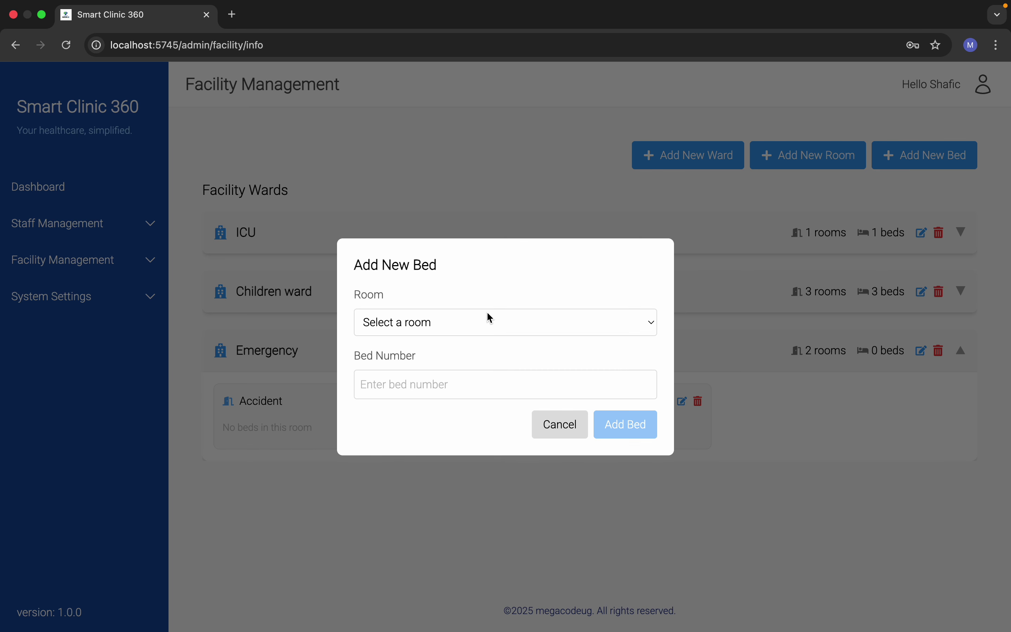
click(430, 330)
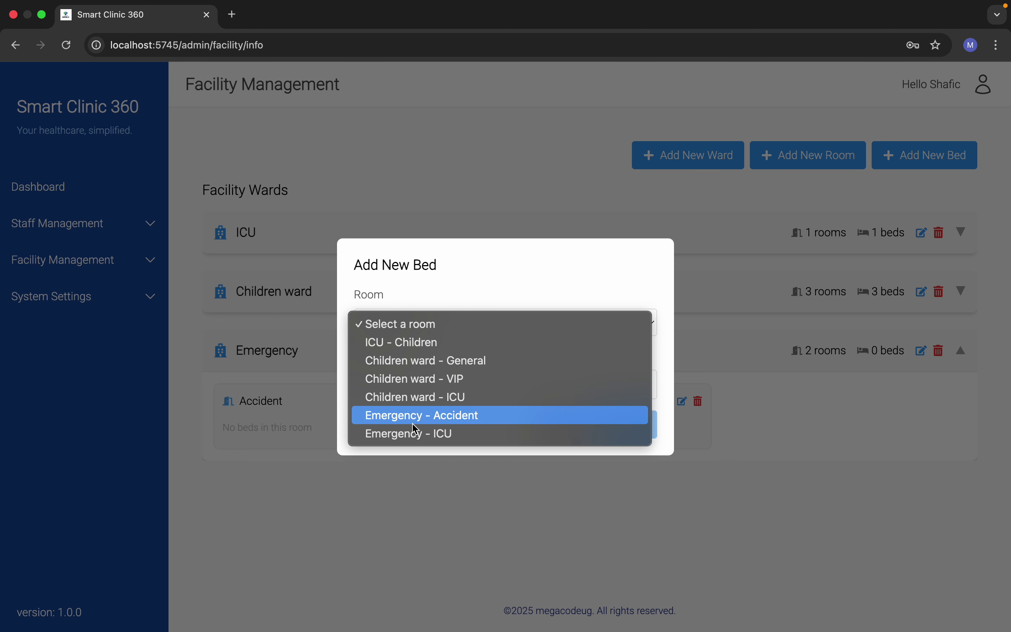
click(397, 417)
click(411, 384)
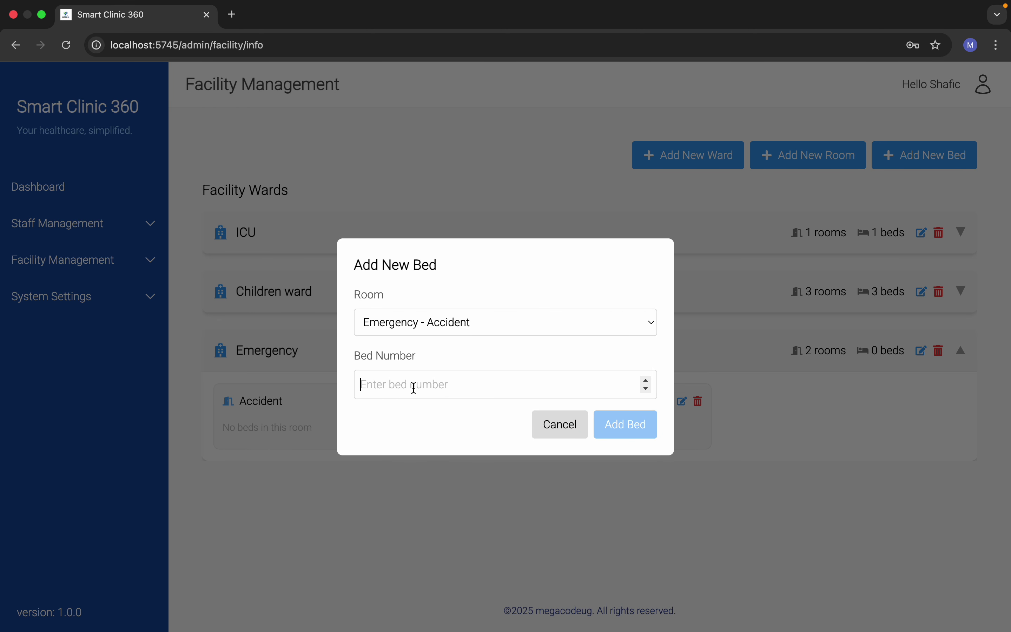
text(1)
click(608, 430)
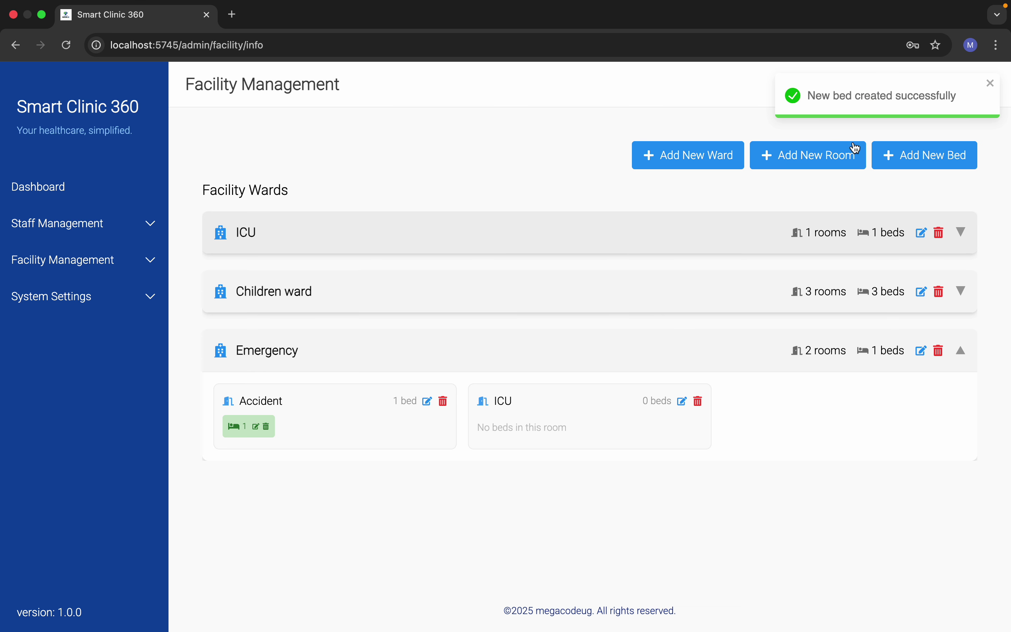
Step: Add bed 2 to the Emergency - ICU room
click(877, 152)
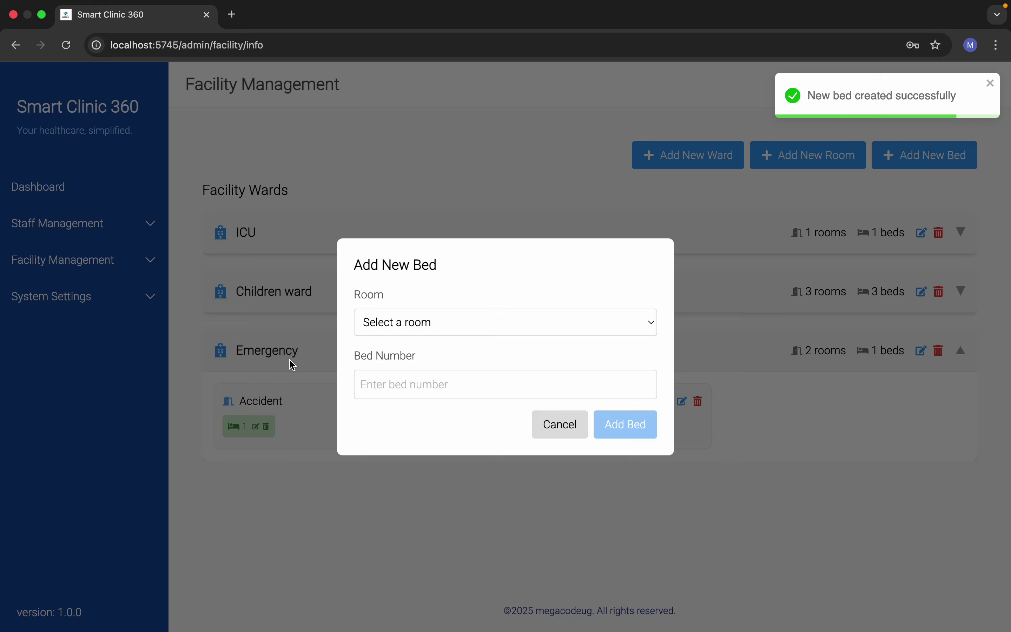
click(399, 323)
click(400, 437)
click(454, 381)
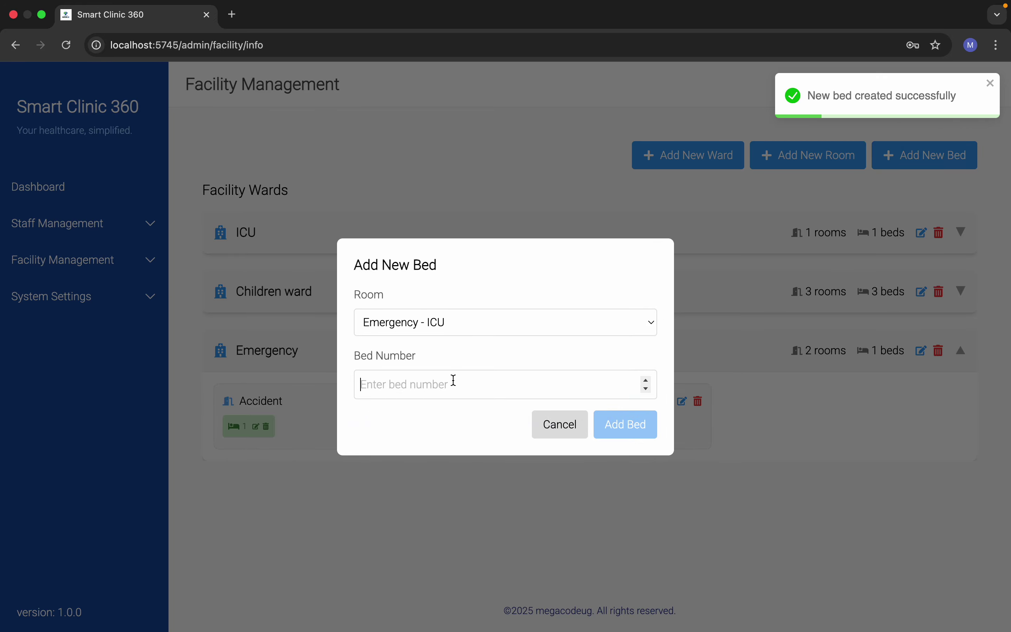
text(2)
click(651, 425)
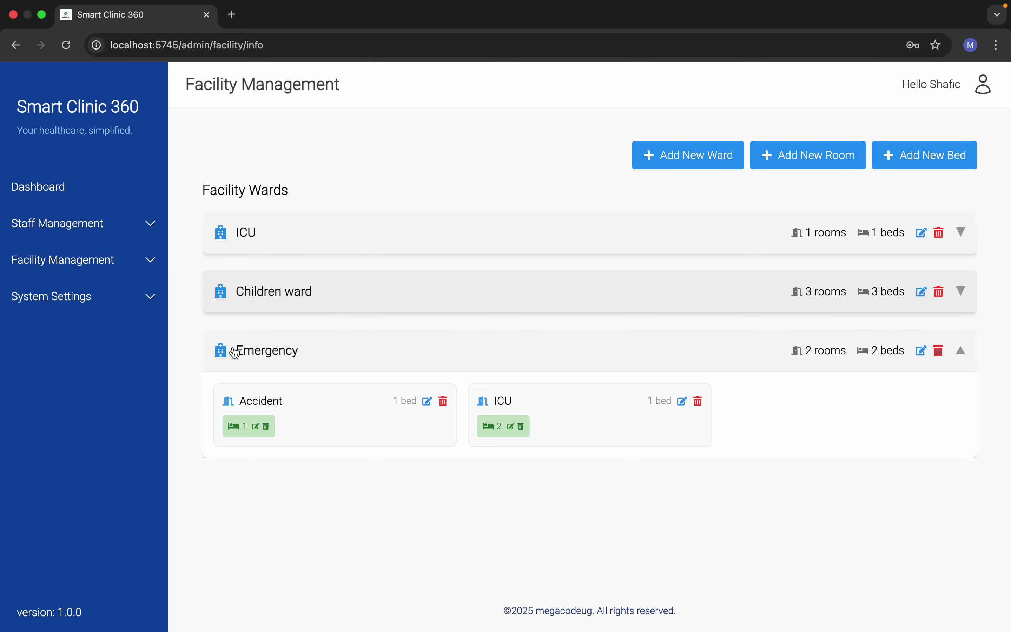
click(103, 262)
click(103, 263)
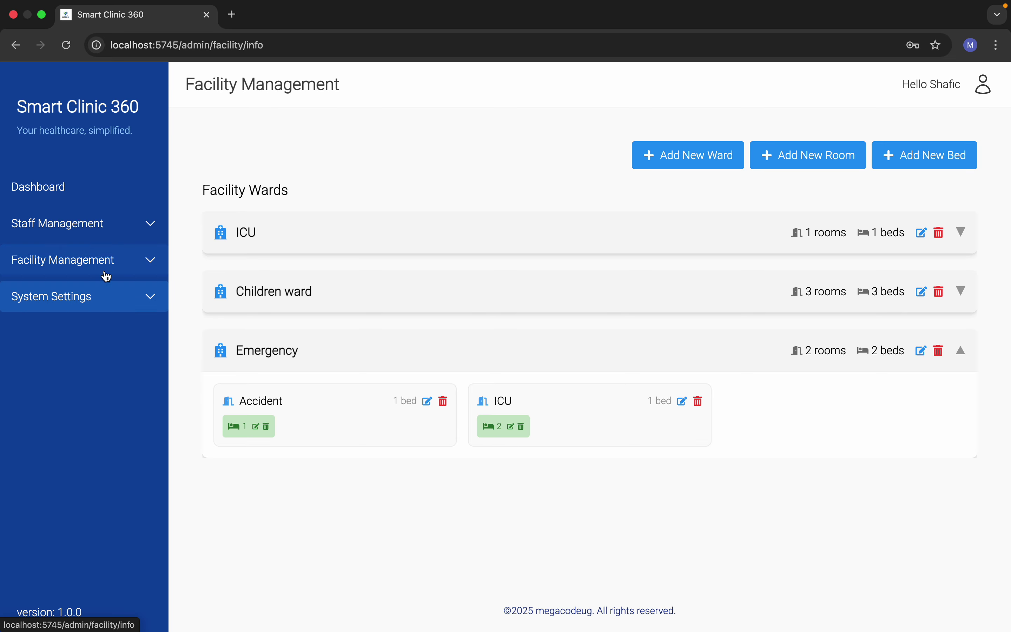
Step: Go to System Settings > System Subscription and review the available plans
click(111, 305)
click(110, 335)
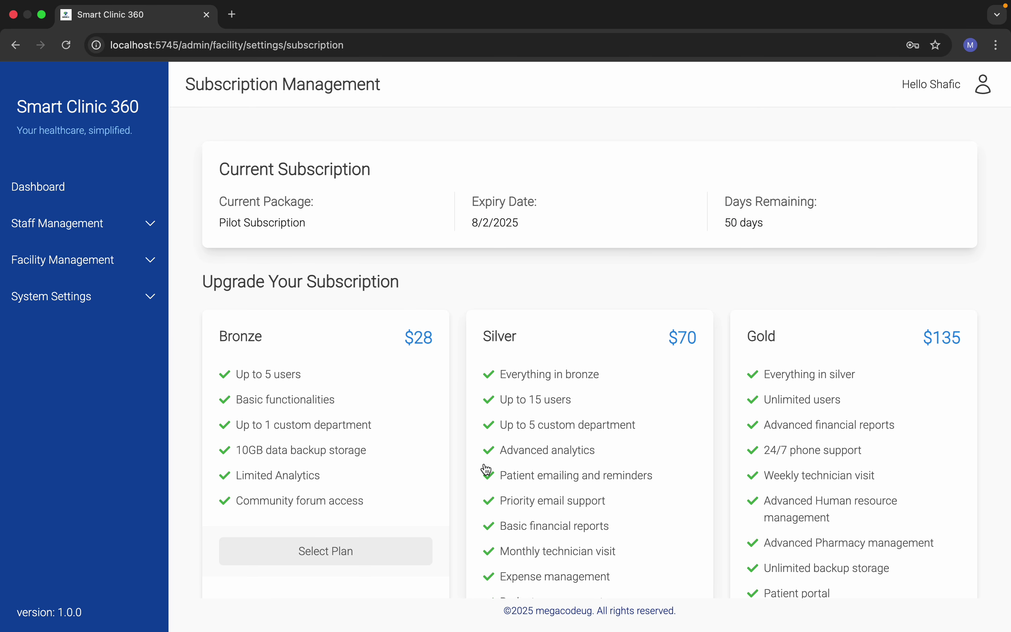
scroll(485, 470, down, 2)
scroll(486, 470, down, 5)
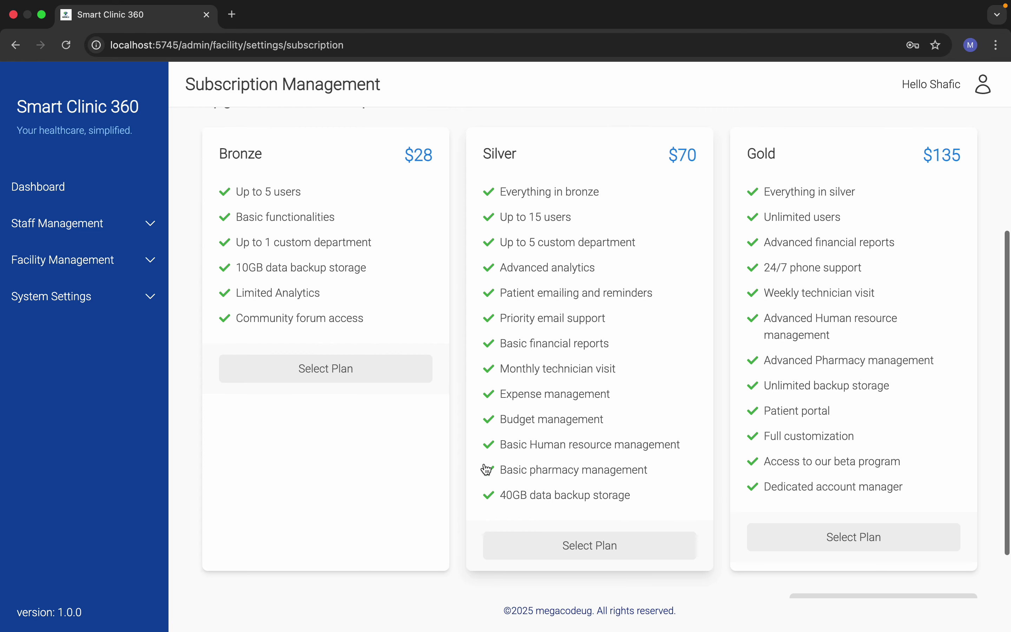
scroll(486, 470, up, 6)
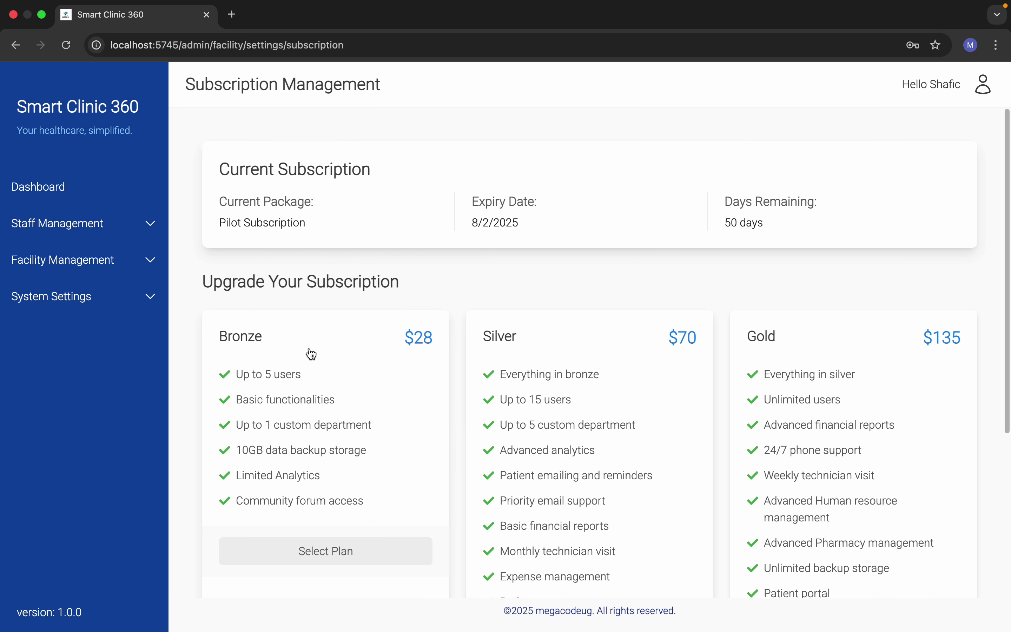
scroll(414, 449, down, 2)
scroll(414, 449, up, 2)
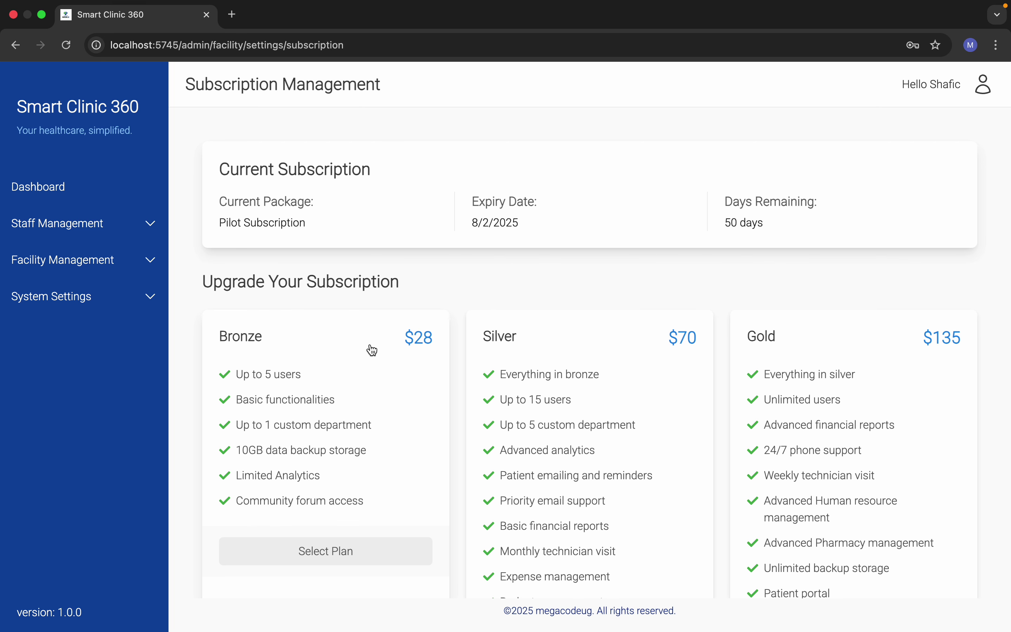
Step: Select the Gold plan at $135, then go to the account Settings page
click(793, 402)
scroll(749, 446, down, 3)
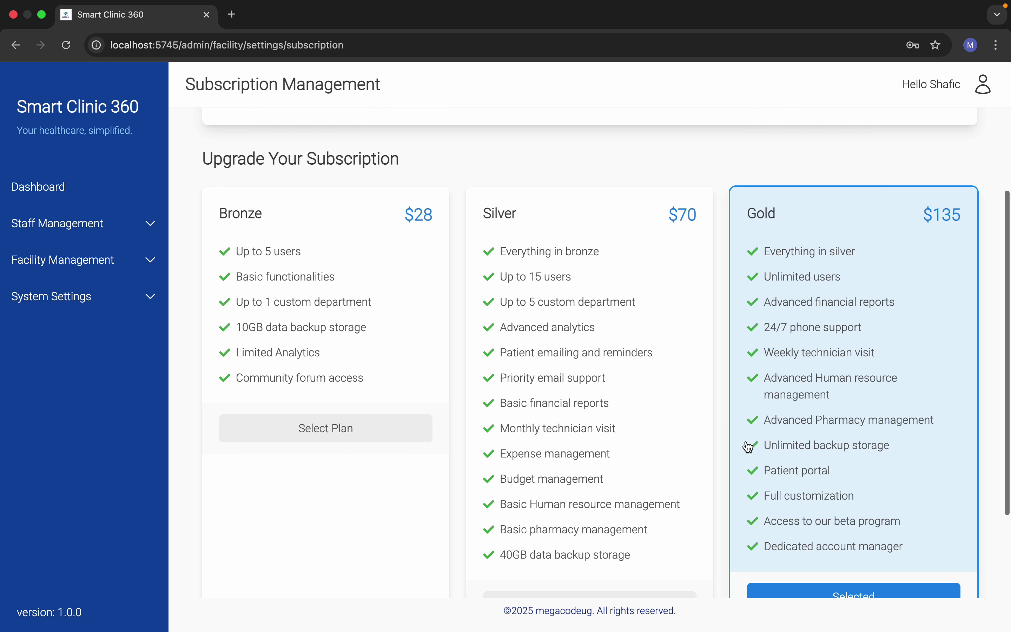
scroll(749, 447, up, 3)
scroll(578, 424, down, 6)
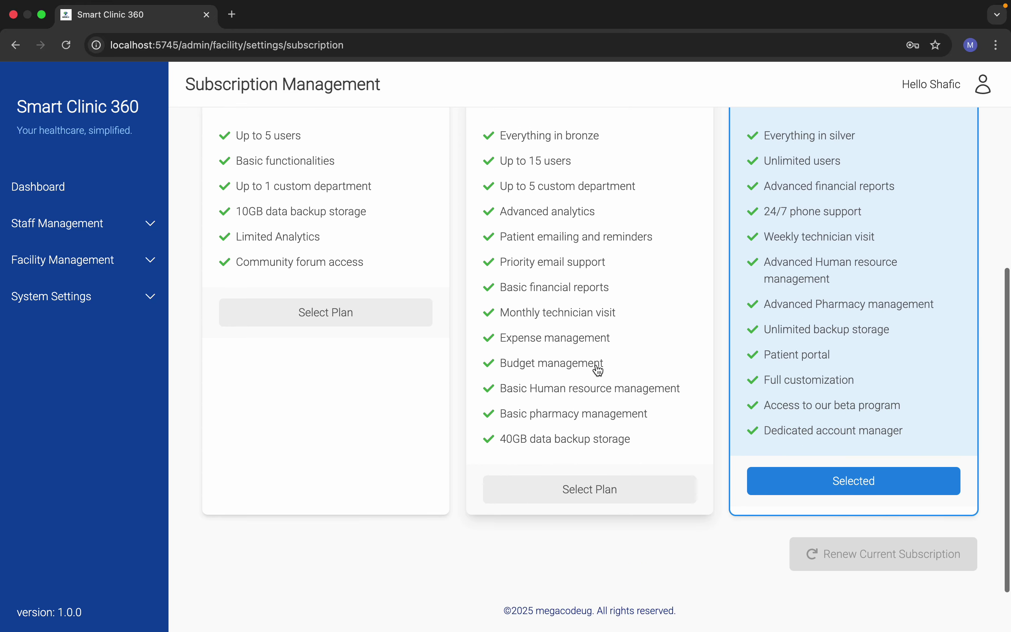
scroll(487, 372, up, 6)
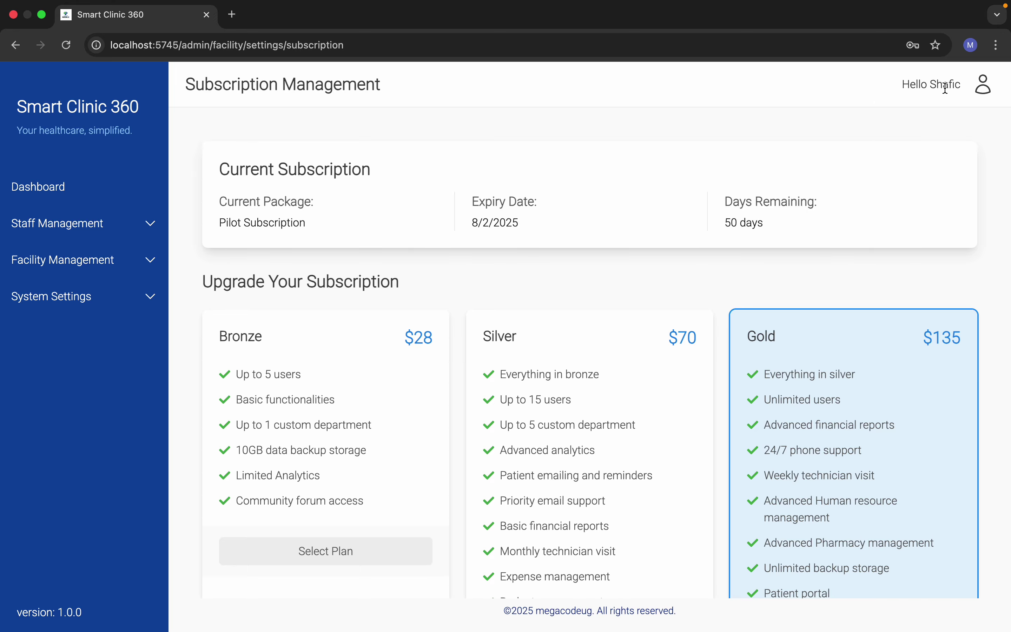
click(955, 103)
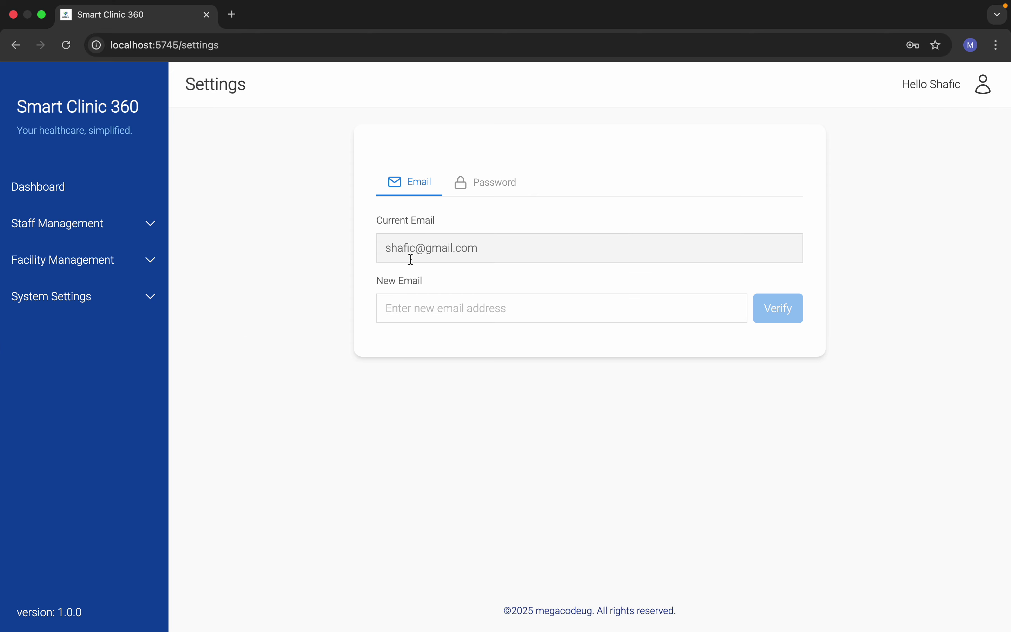
Step: View the Password tab in account settings, then sign out of the administrator account
click(478, 190)
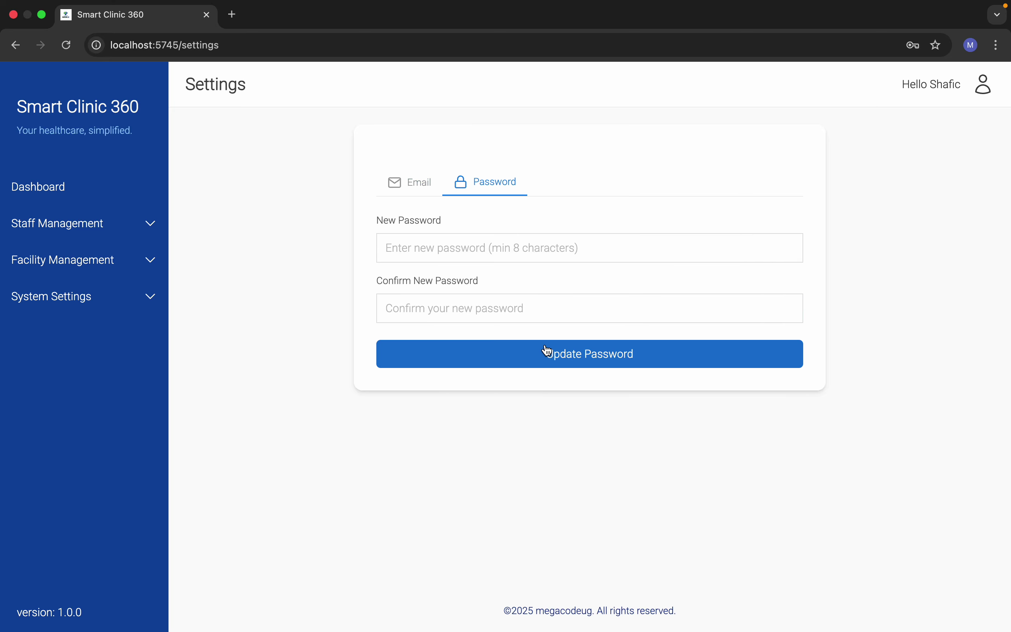
mouse_move(984, 90)
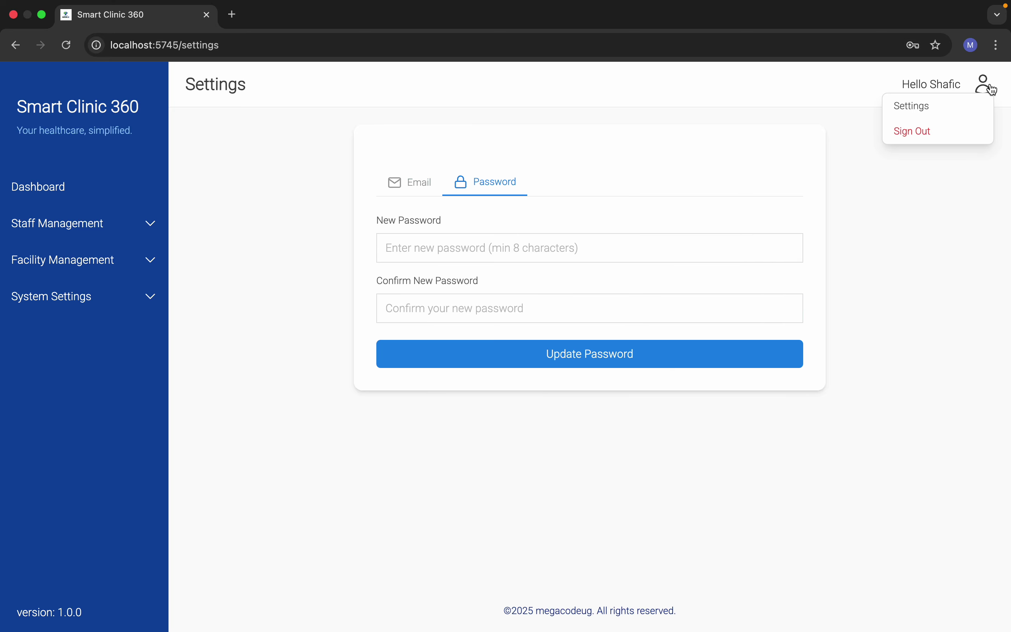
click(928, 135)
Step: Log in as the receptionist using her e-mail address and account password
click(274, 321)
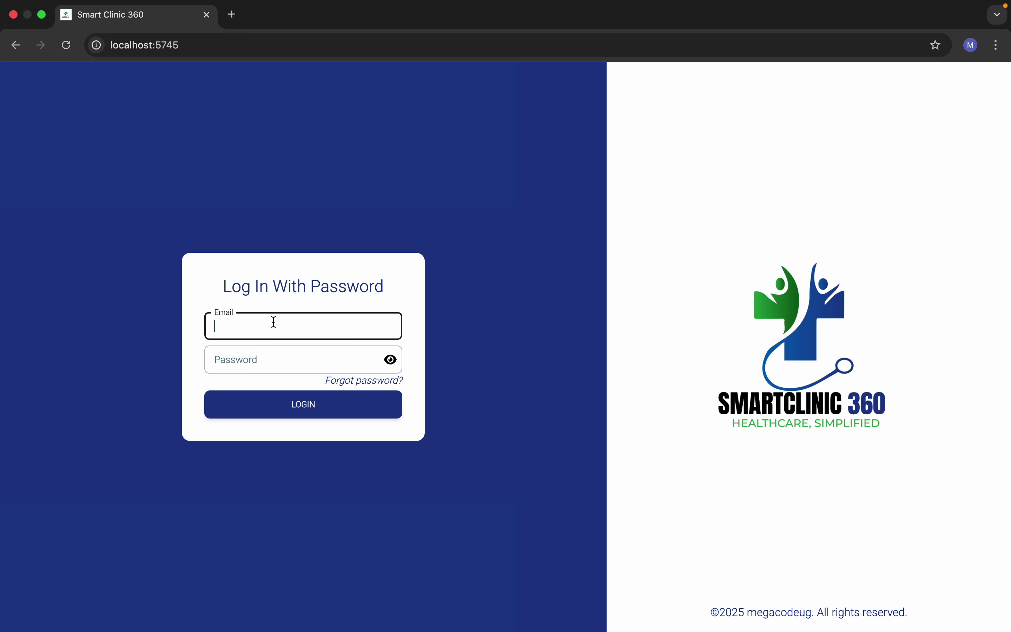
click(294, 360)
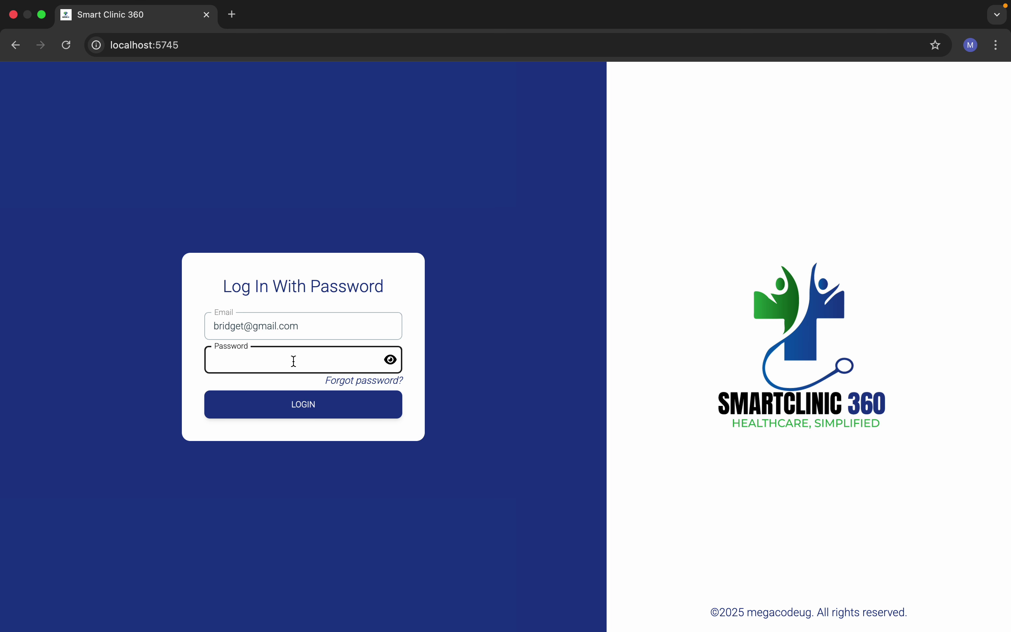
text(*********)
click(334, 406)
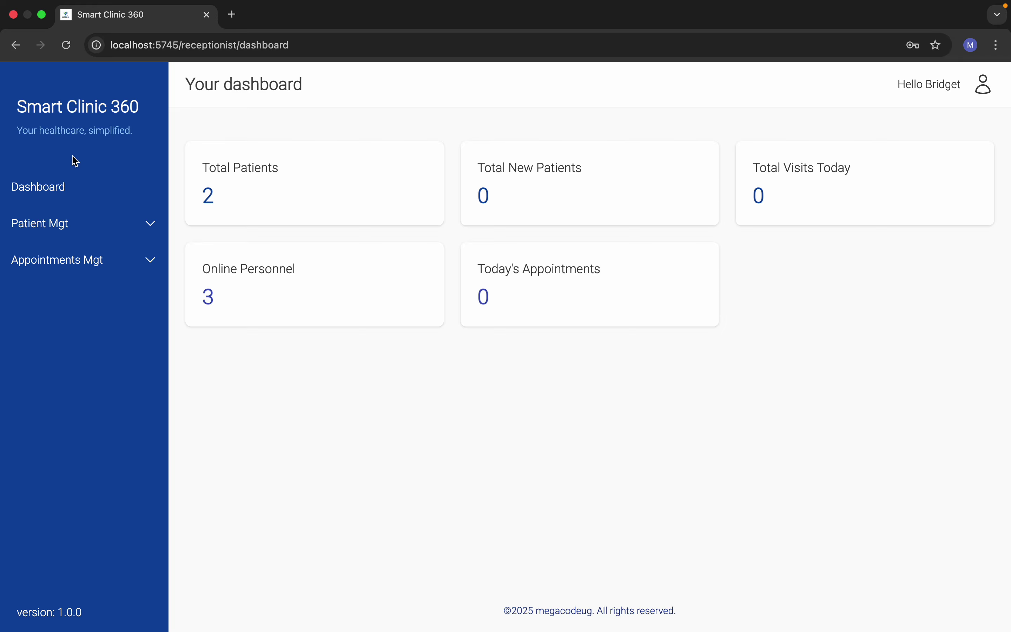
Step: Start a new patient record from Patient Mgt and enter the patient's first and last name
click(72, 222)
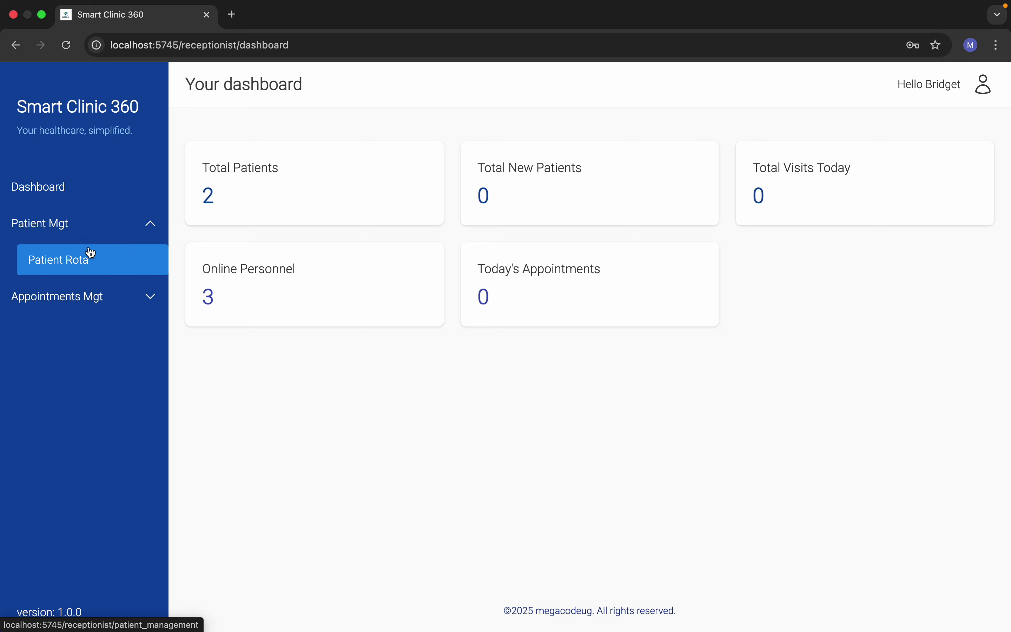
click(55, 261)
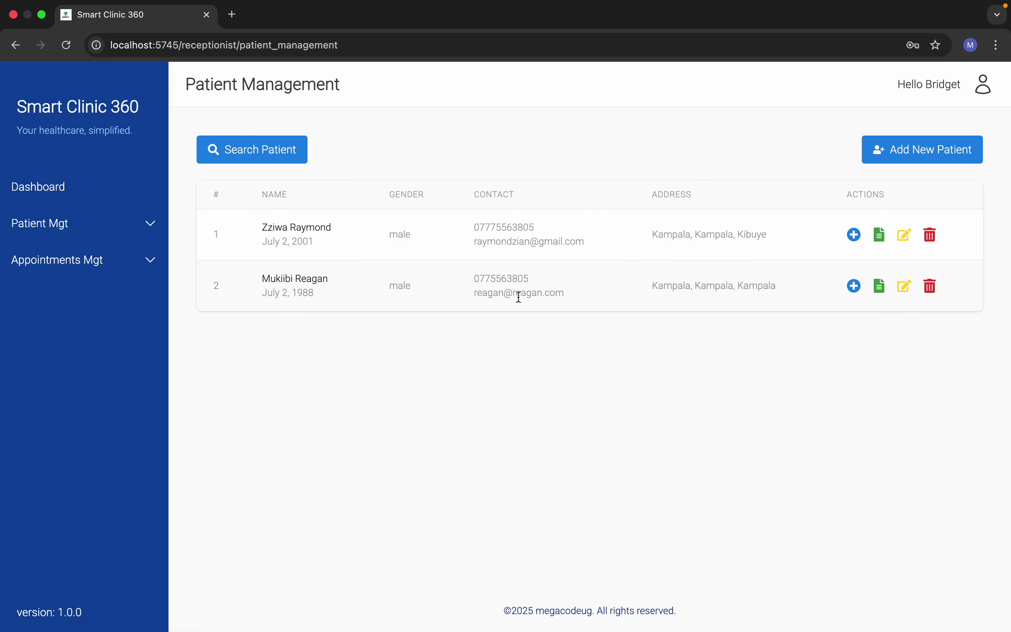
click(902, 150)
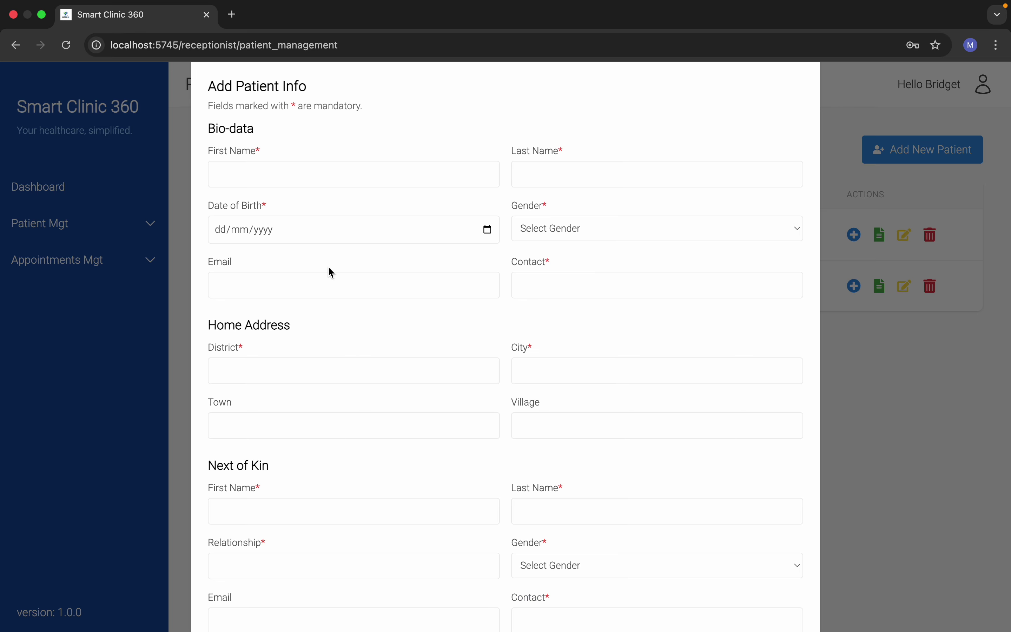
scroll(337, 251, down, 4)
scroll(339, 234, up, 4)
click(329, 182)
click(574, 182)
Step: Set the patient's date of birth to 12 November 1992
click(489, 237)
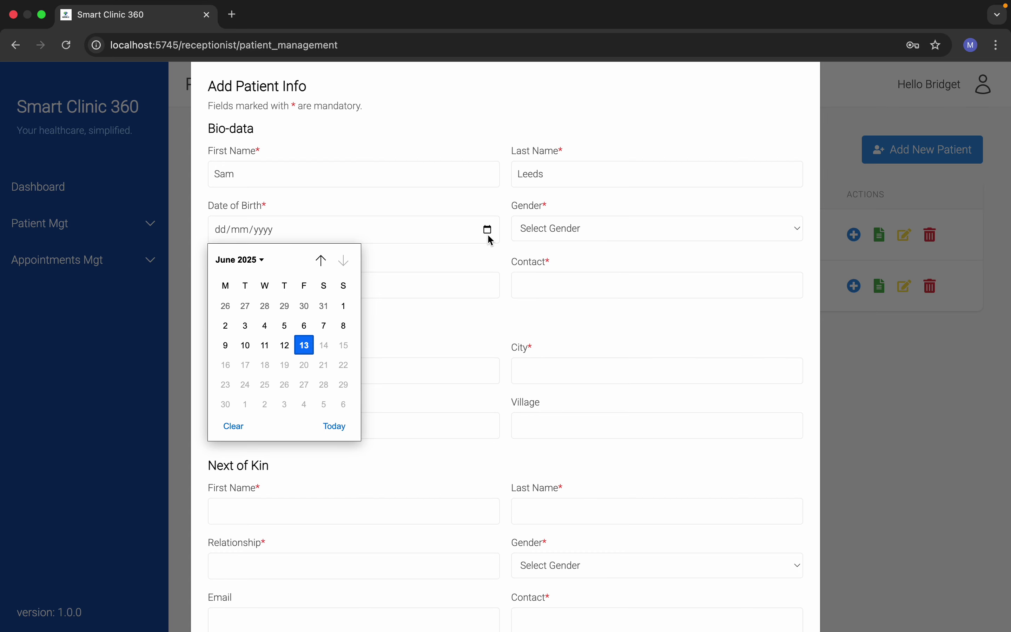
click(225, 345)
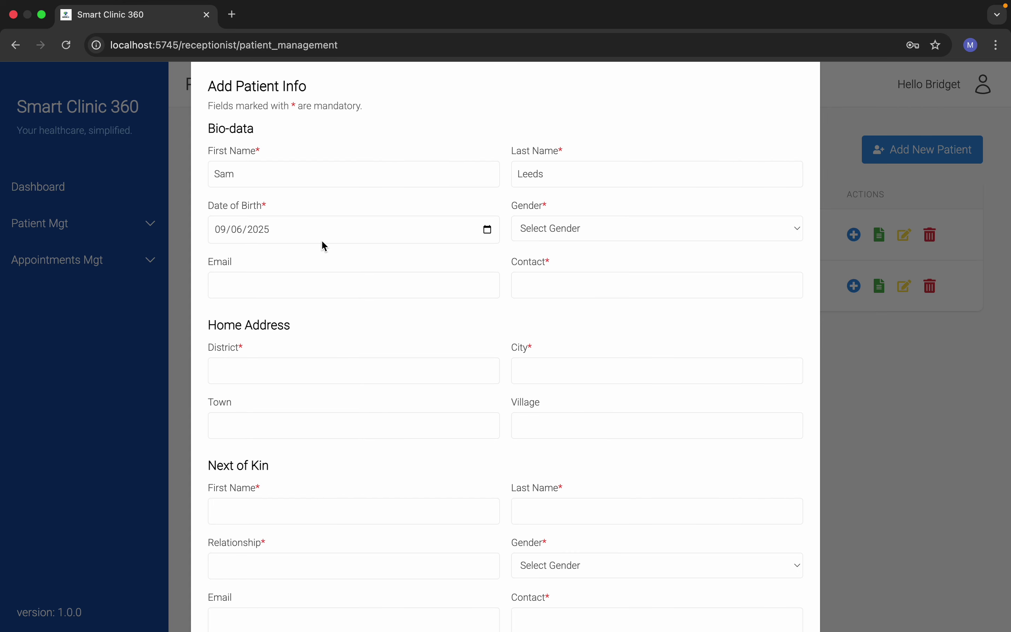
click(487, 230)
click(240, 259)
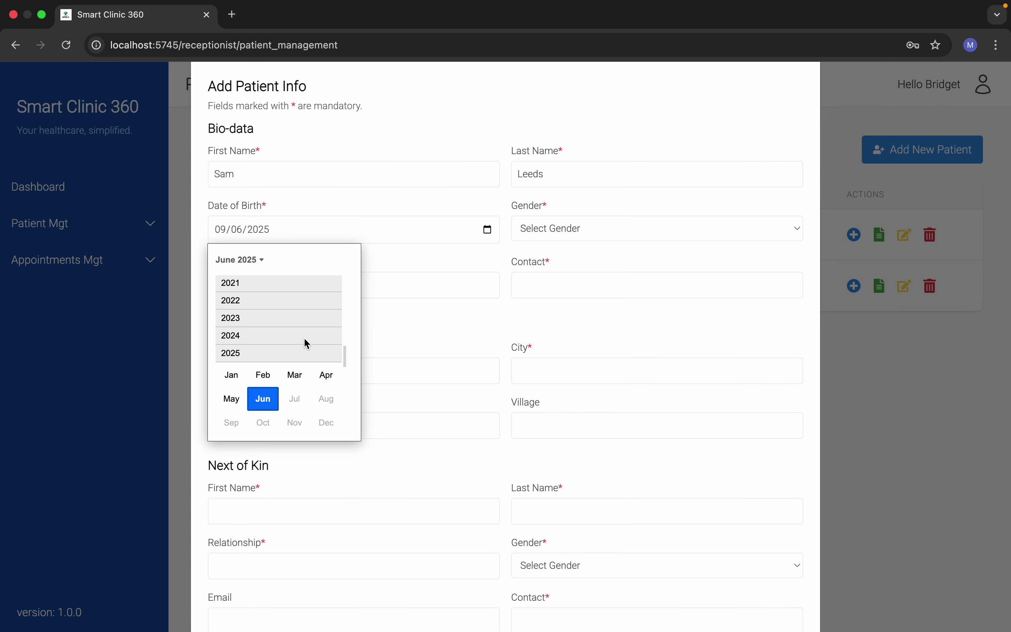
scroll(307, 344, up, 15)
click(305, 340)
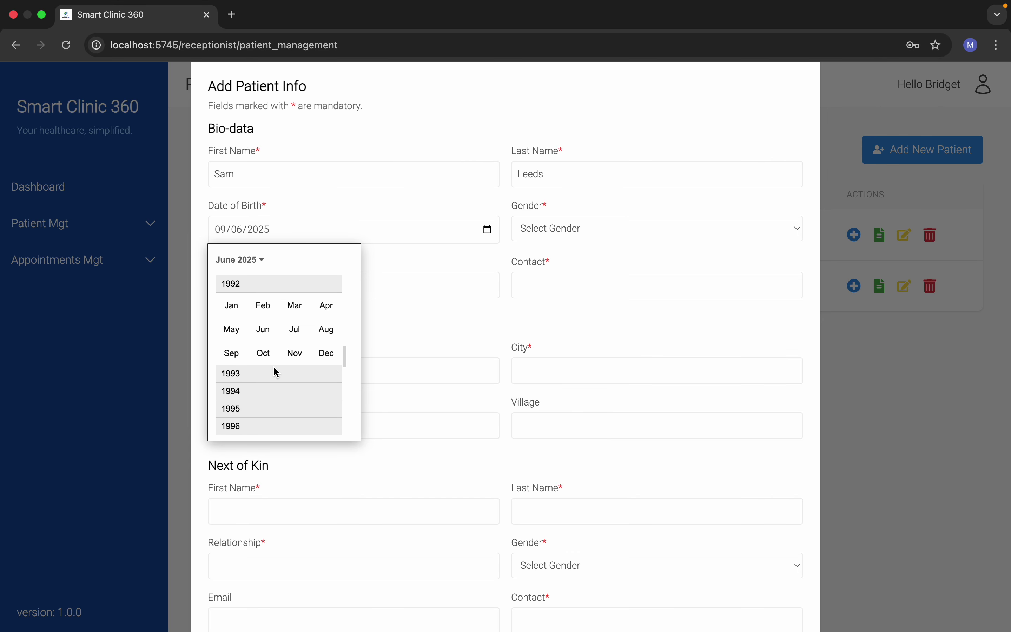
click(295, 353)
click(286, 345)
Step: Set gender to Male and enter the patient's e-mail and contact number
click(562, 237)
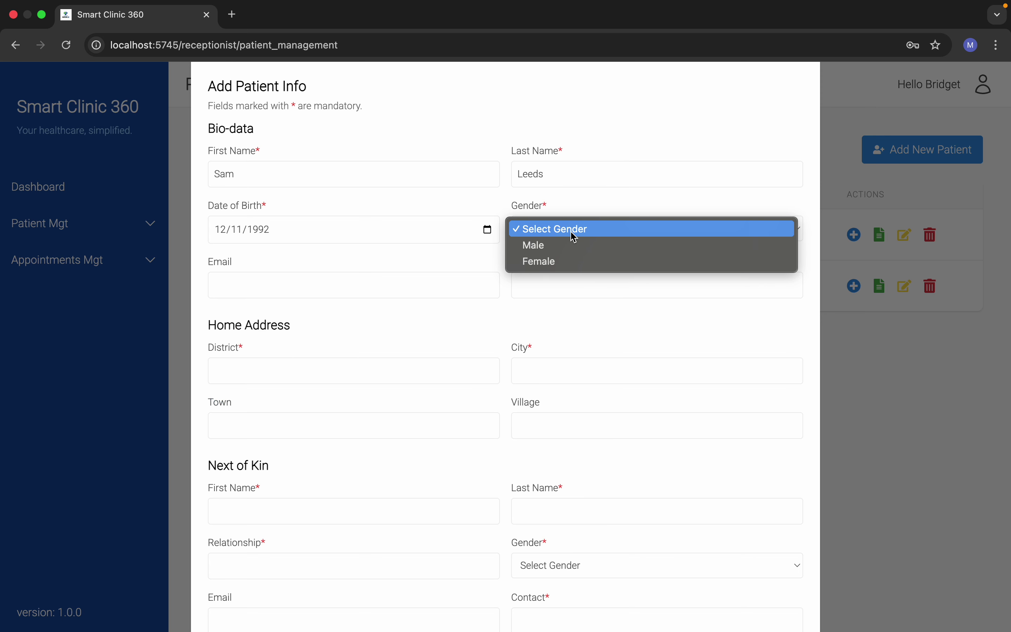
click(574, 246)
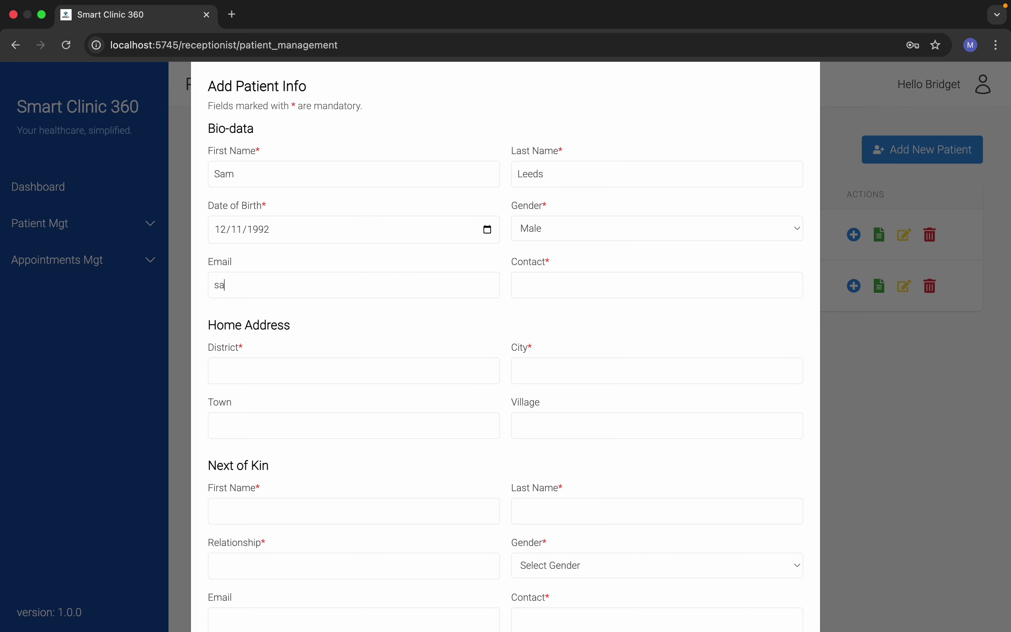
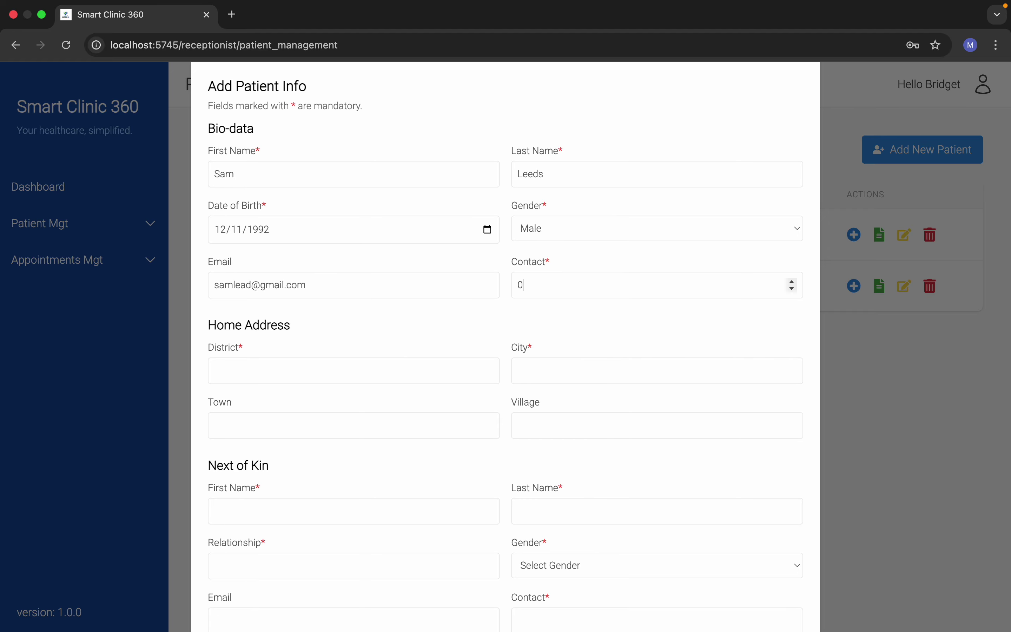
Step: Fill in the patient's home address: district, city, town and village
scroll(390, 358, down, 4)
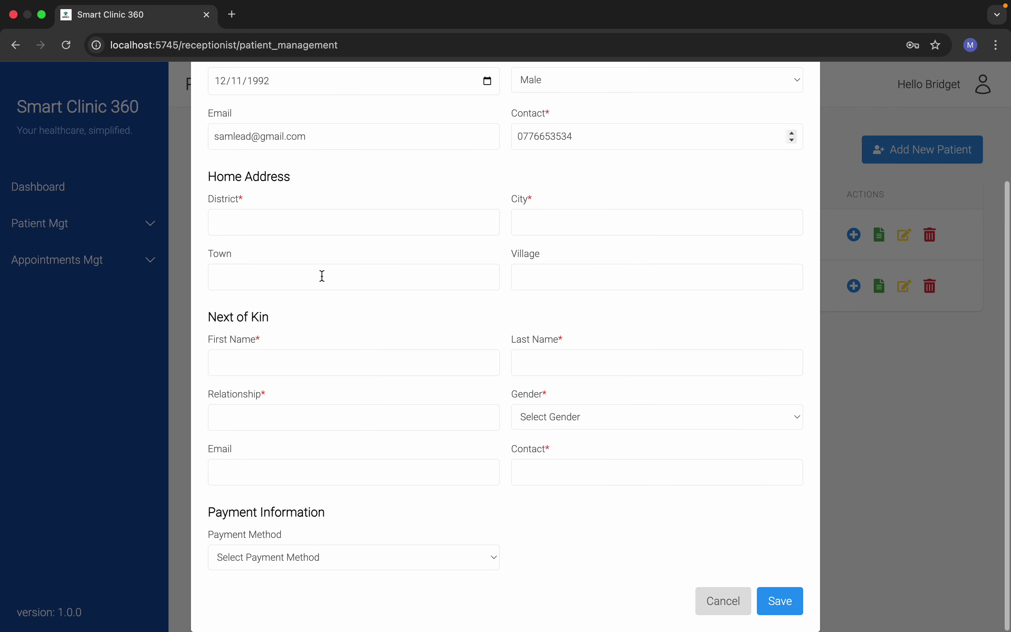
click(301, 213)
text(Wakiso)
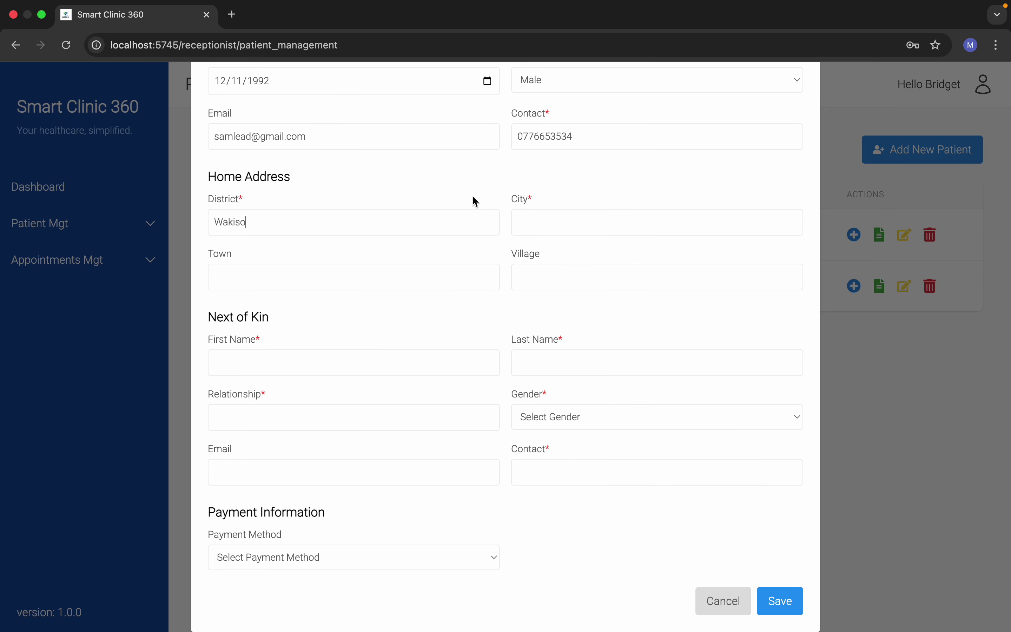
click(545, 216)
text(Kira)
text(Kira)
text(Kito)
Step: Enter the next of kin's name with relationship Brother
click(310, 370)
click(327, 420)
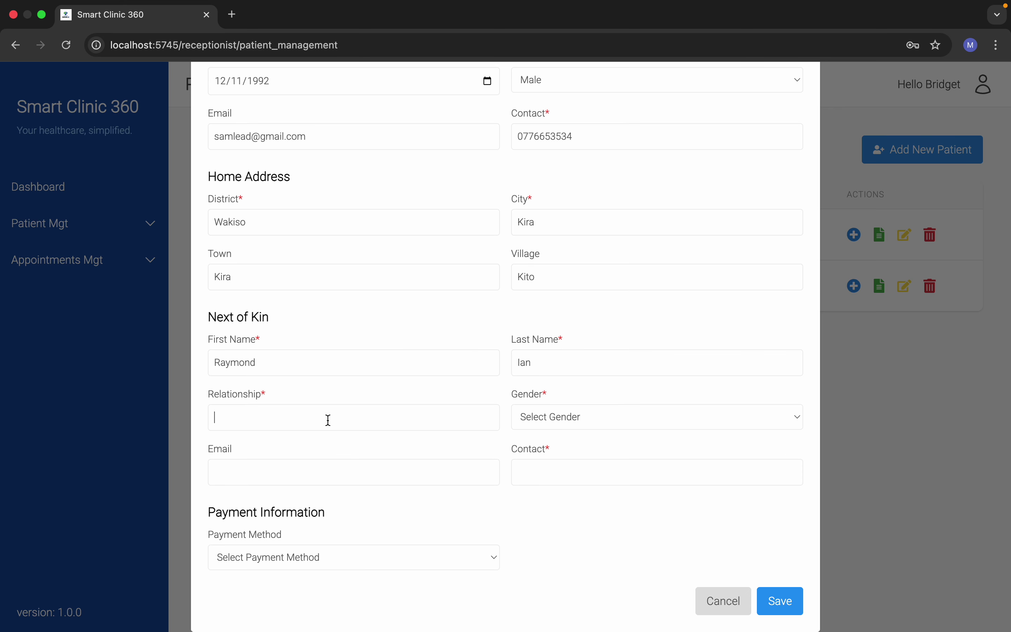
text(Brother)
Step: Set the next of kin's gender to Male and add their e-mail and contact number
click(598, 401)
click(586, 439)
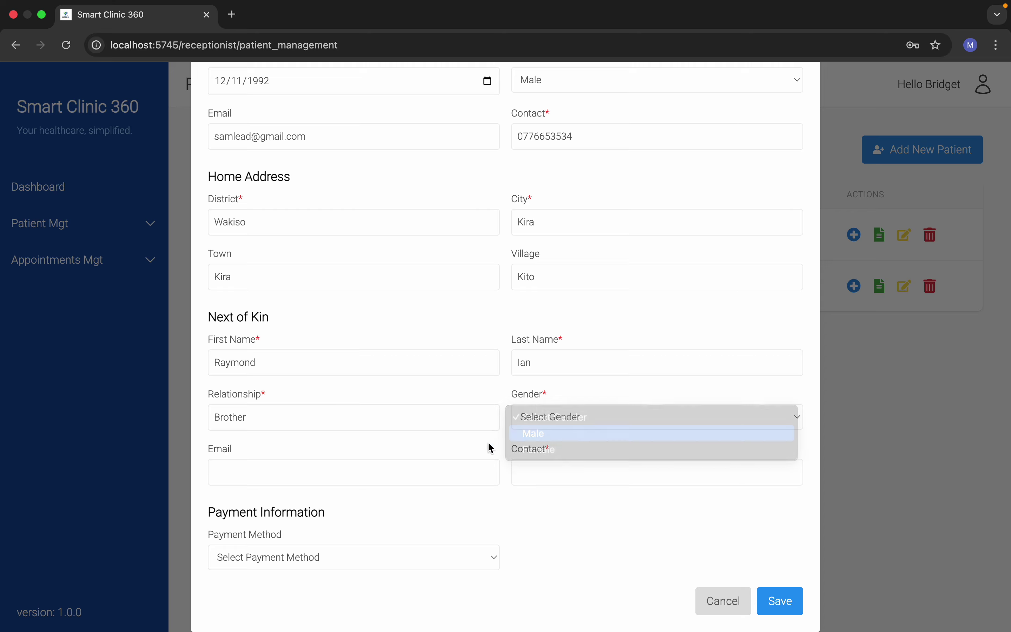
click(350, 475)
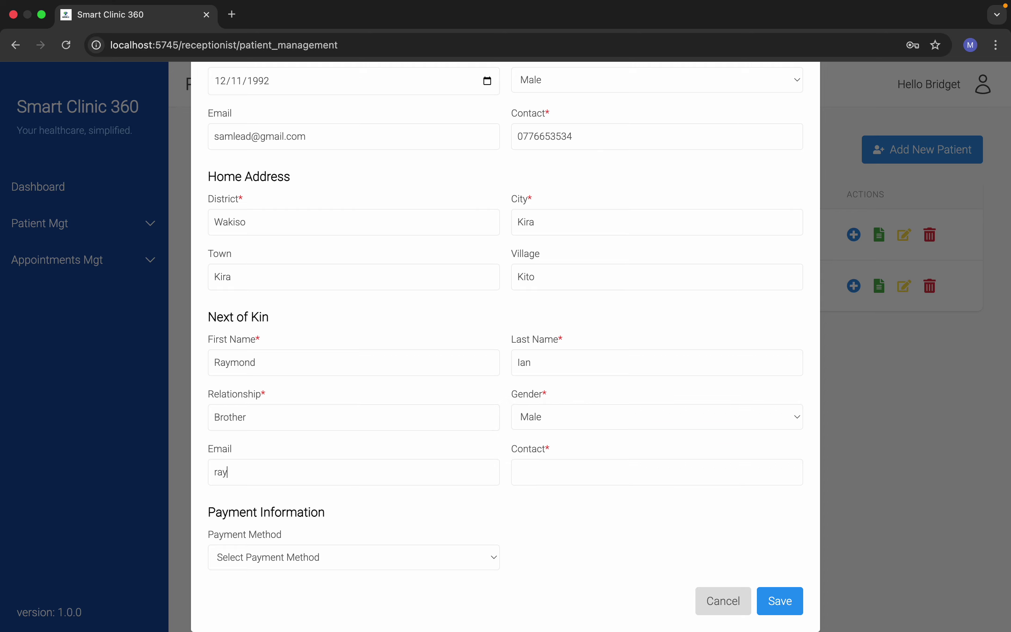
click(576, 476)
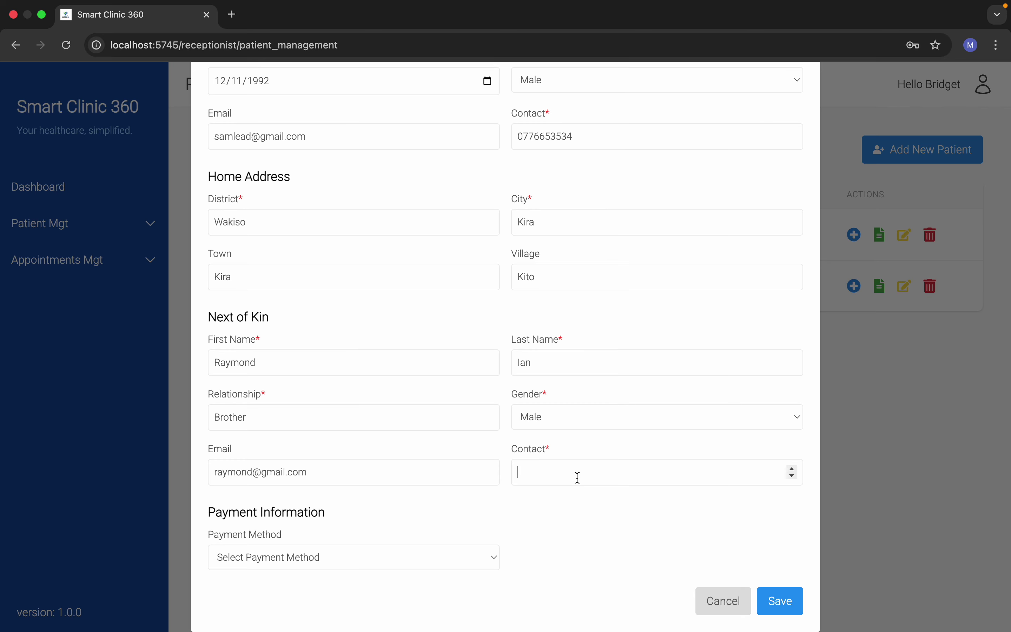
Step: Choose Cash as the payment method
scroll(405, 432, up, 4)
scroll(405, 433, down, 4)
click(420, 560)
click(358, 572)
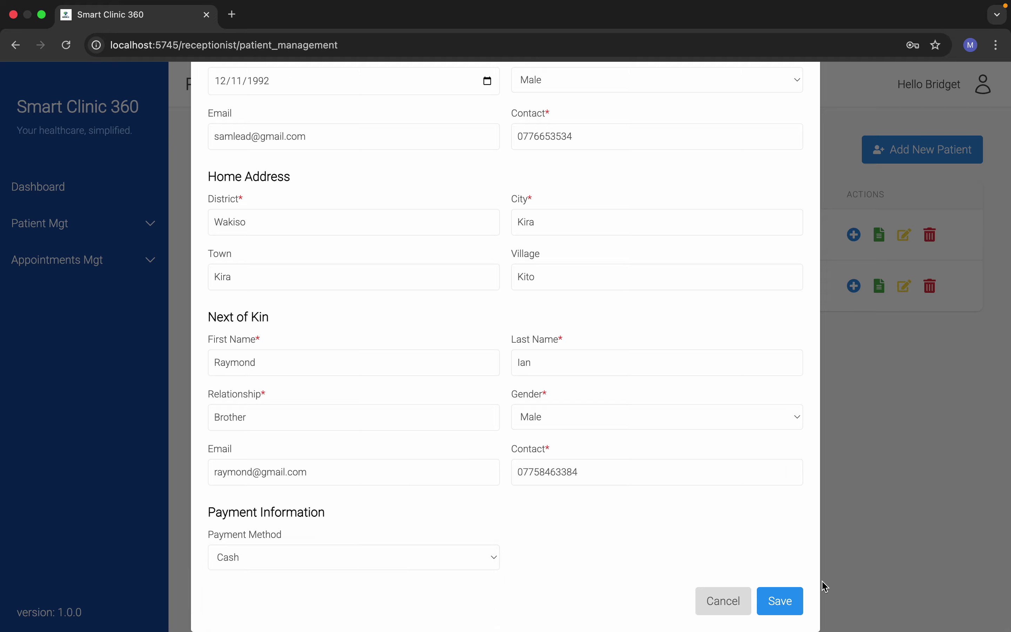
Step: Save the new patient record, then view Upcoming Appointments under Appointments Mgt
click(785, 602)
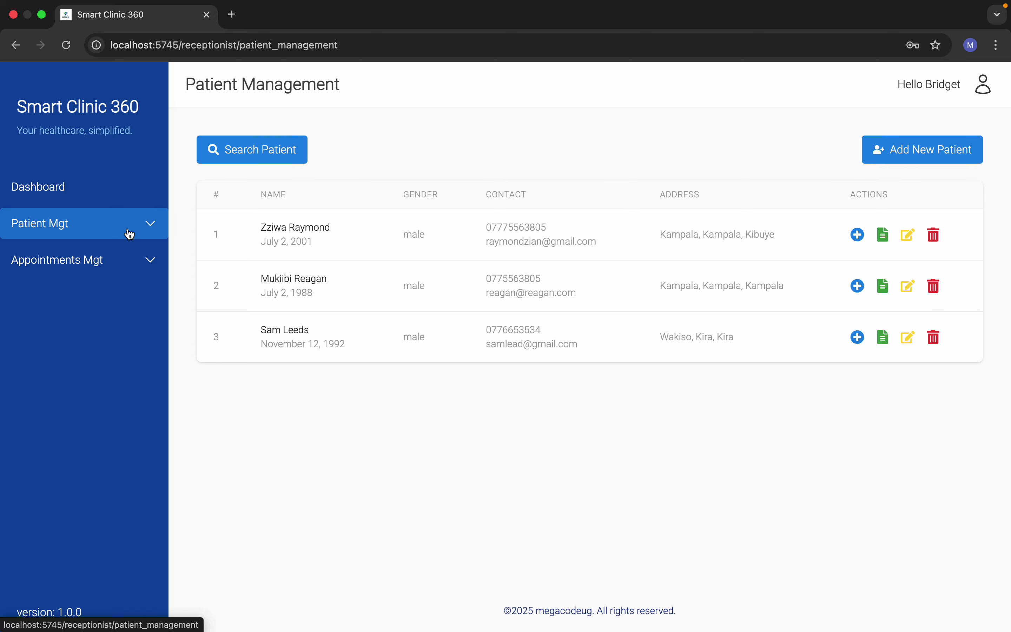
click(93, 263)
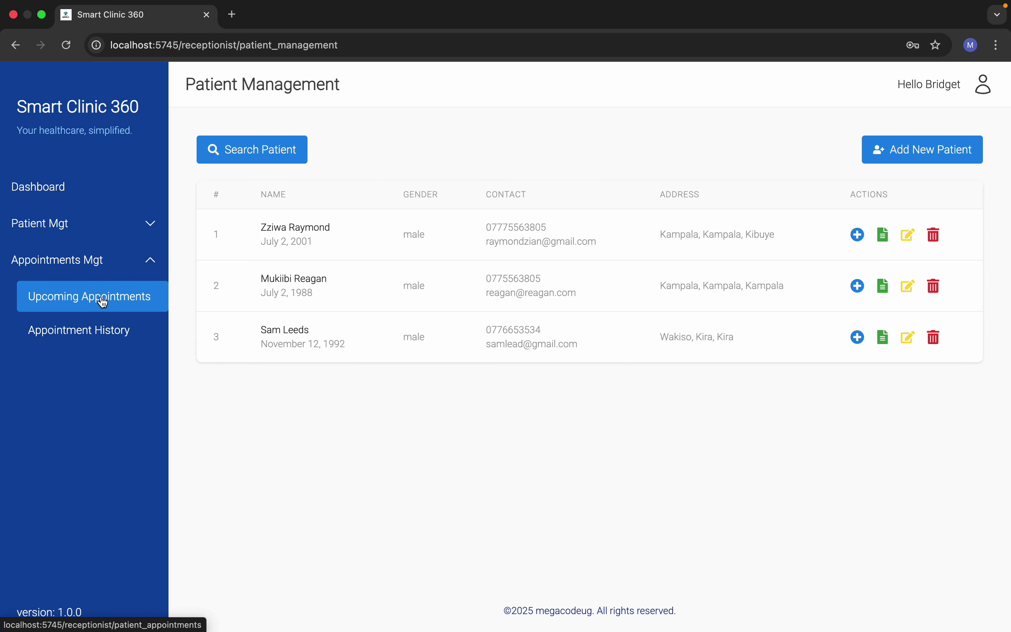
click(88, 296)
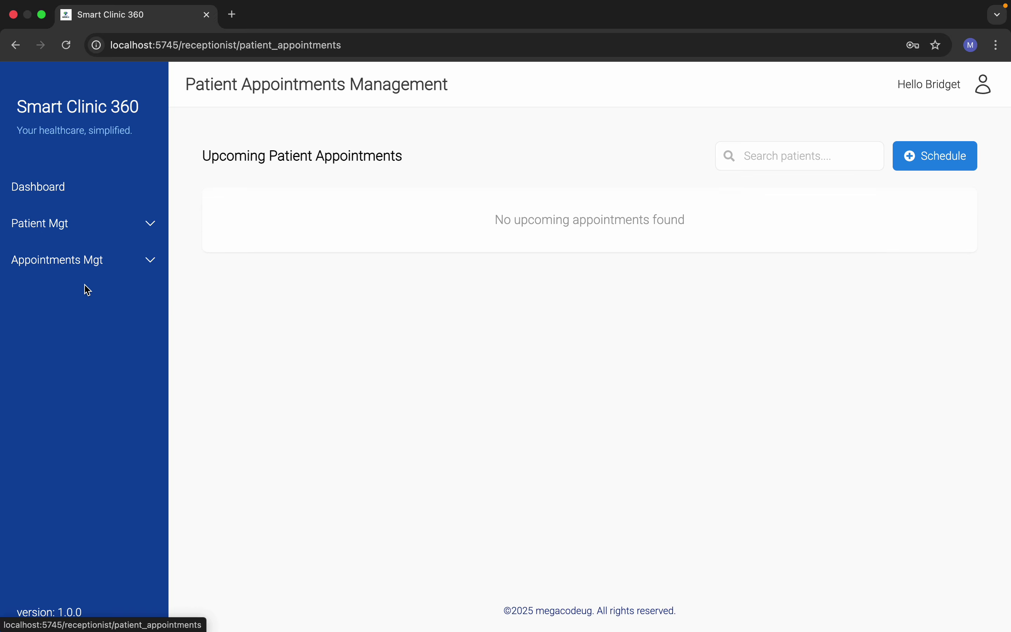
Step: Expand Appointments Mgt and start a blank new appointment from the Schedule button
click(119, 270)
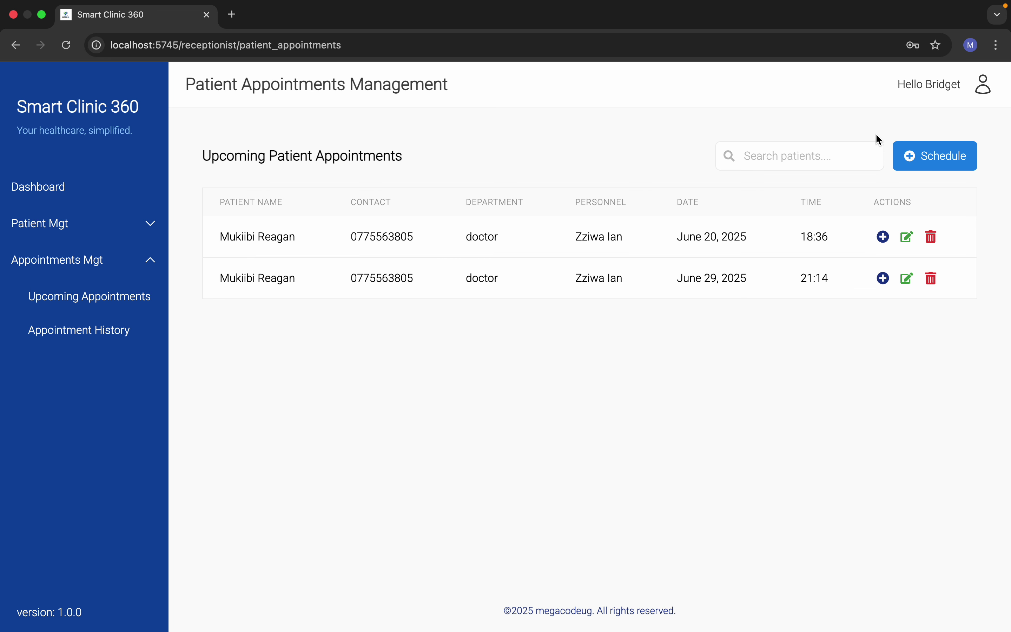
click(920, 153)
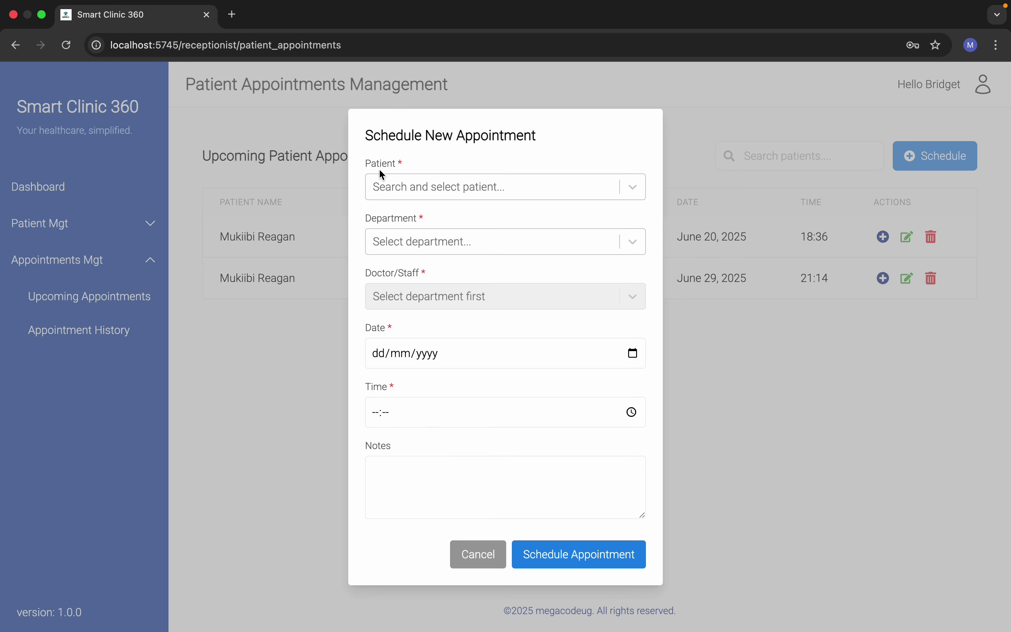
Step: Book the new patient with the lab department and a lab staff member on 26/06/2025
click(406, 194)
click(395, 278)
click(405, 246)
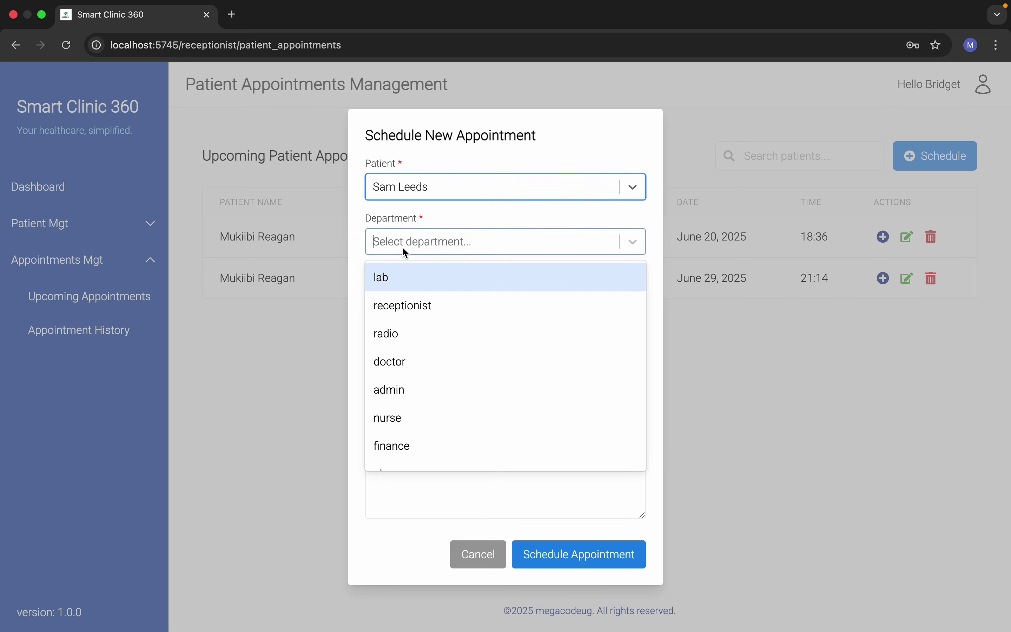
click(406, 282)
click(486, 303)
click(480, 326)
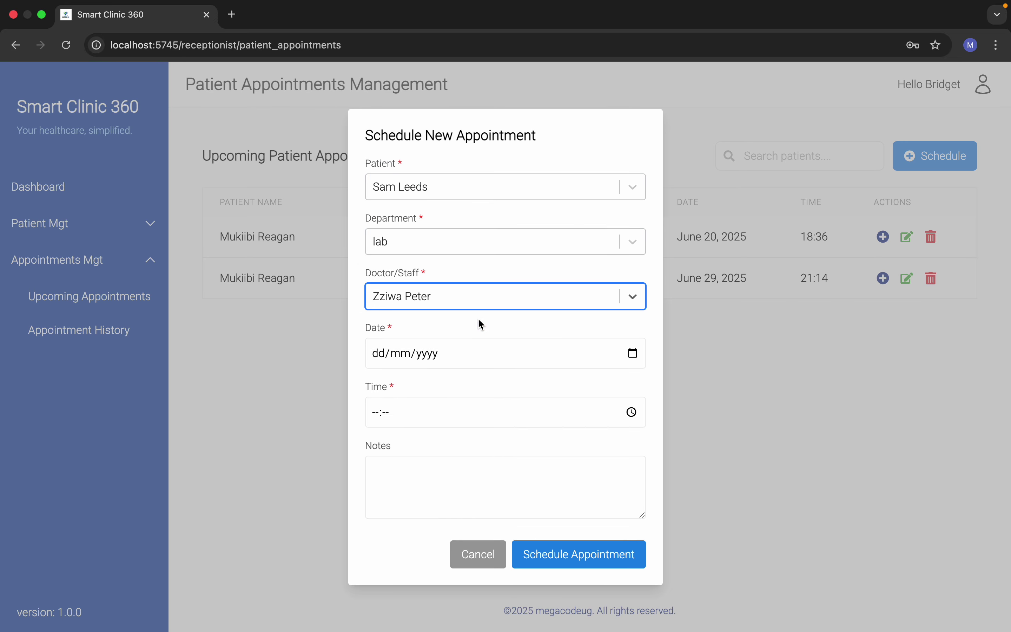
click(633, 353)
click(441, 511)
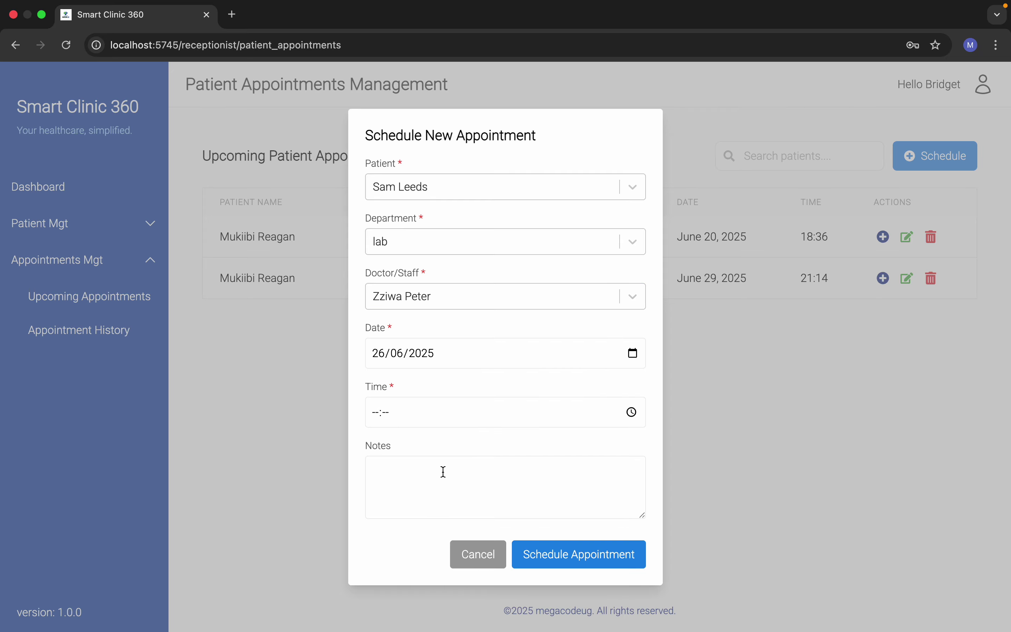
Step: Set the appointment time to 01:53 with the note 'demo' and schedule it
click(632, 412)
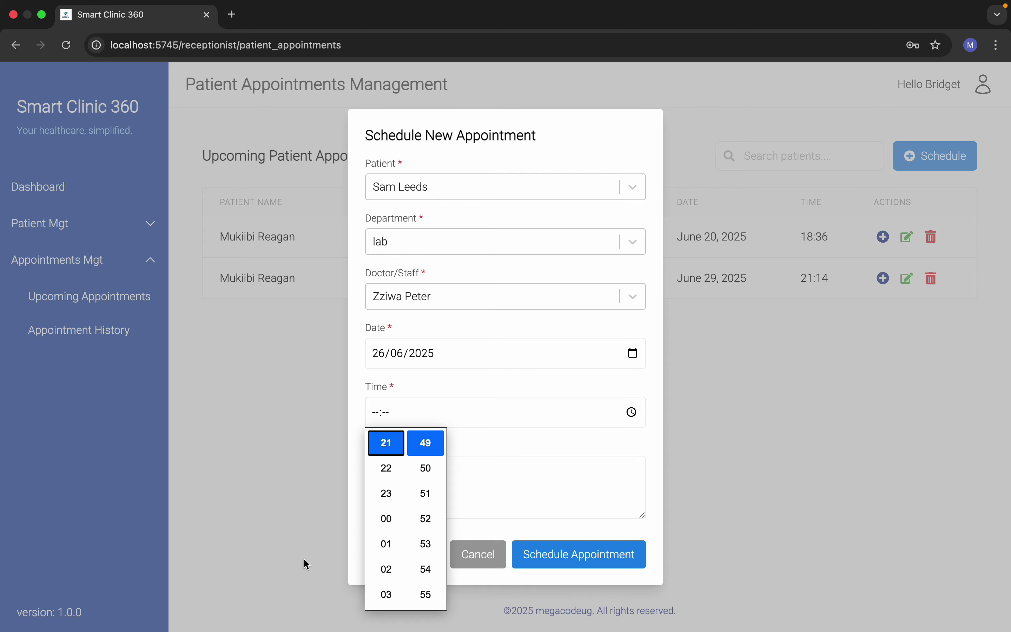
click(387, 544)
click(425, 543)
click(459, 471)
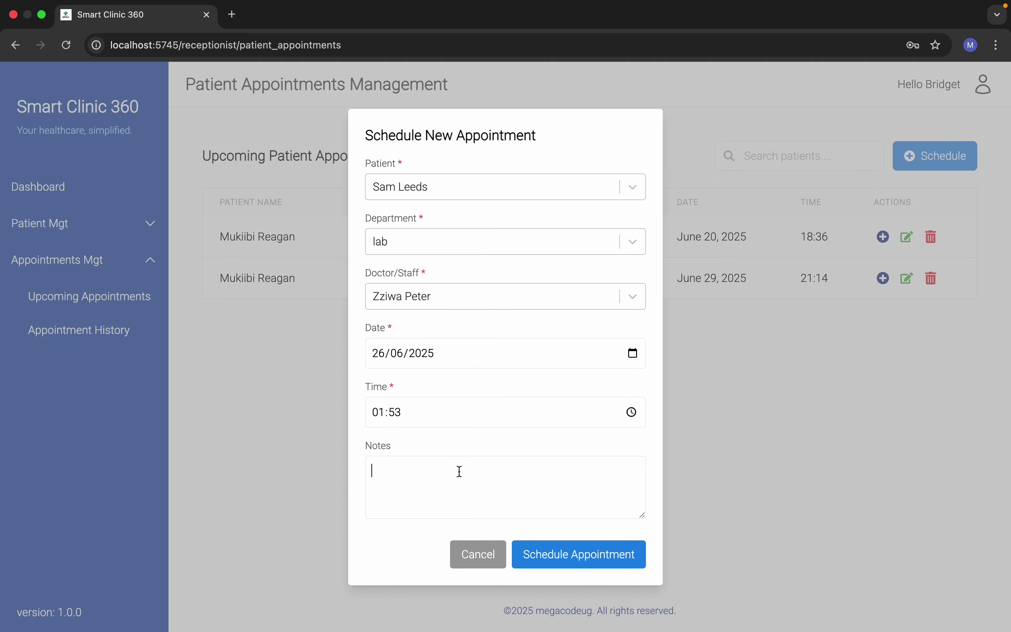
text(test)
key(BackSpace)
key(BackSpace)
key(BackSpace)
key(BackSpace)
text(demo)
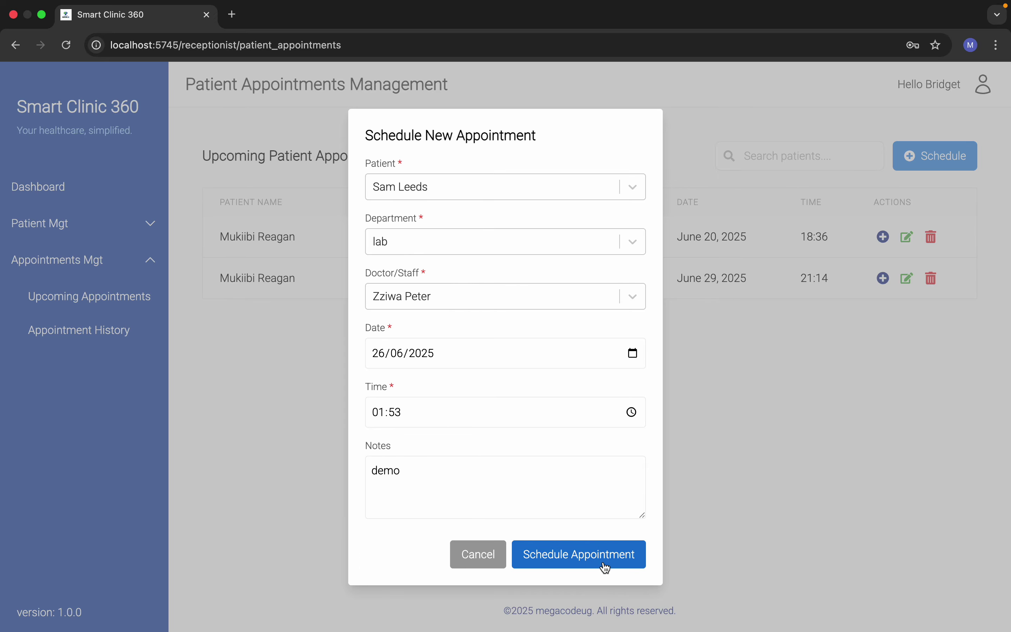
click(606, 562)
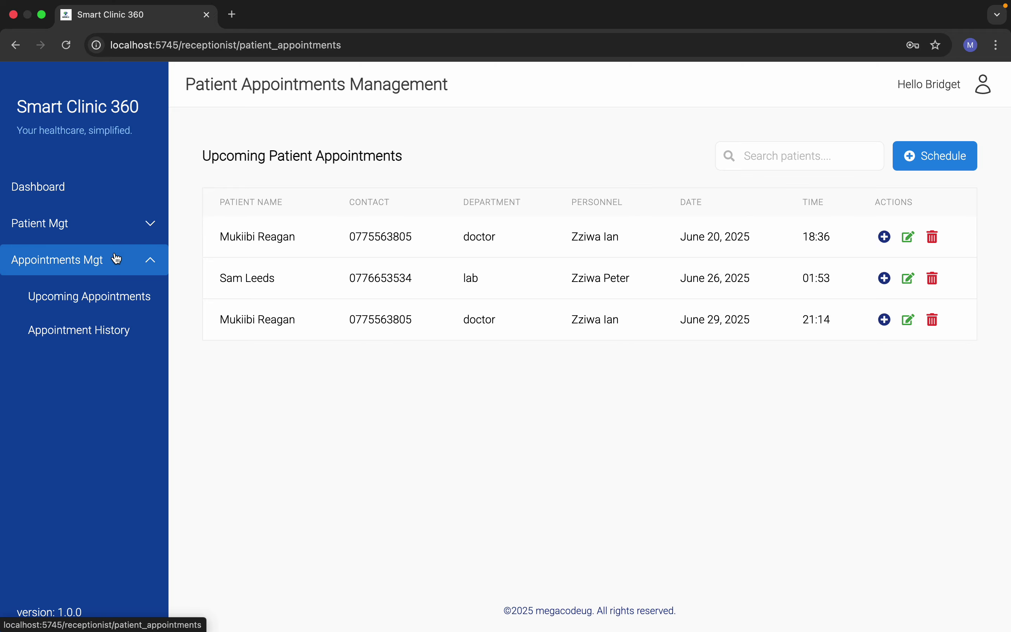
Step: Open and cancel the new appointment's reschedule dialog, then view Appointment History
click(908, 278)
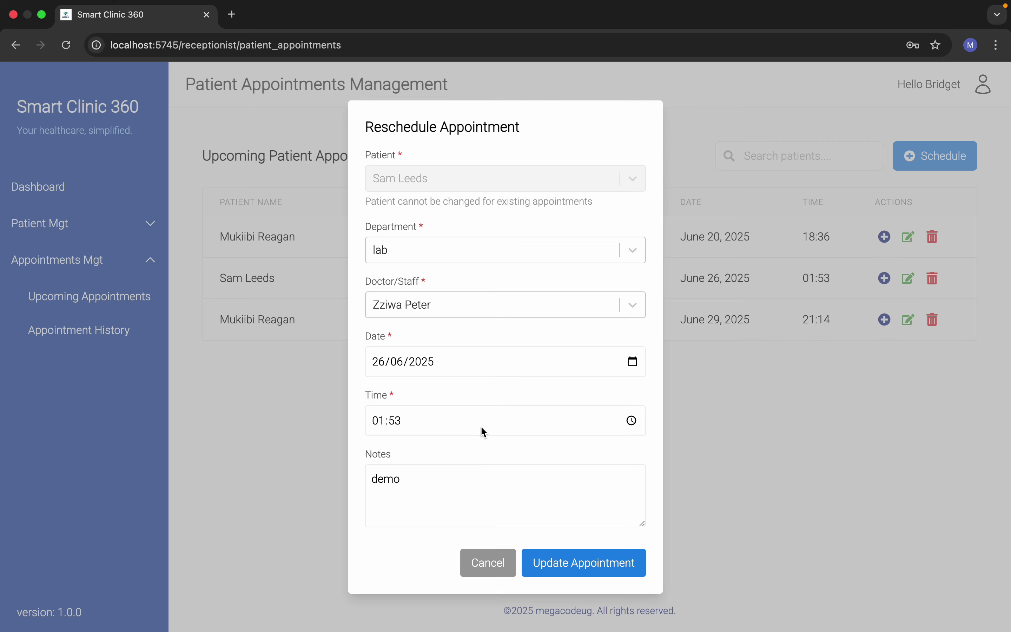
click(486, 562)
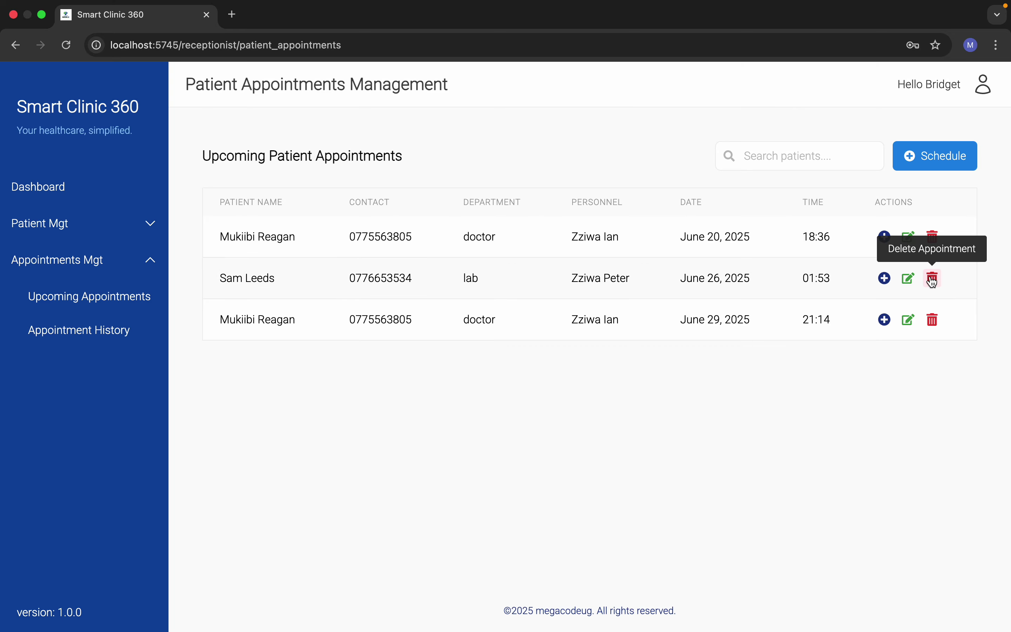
click(103, 329)
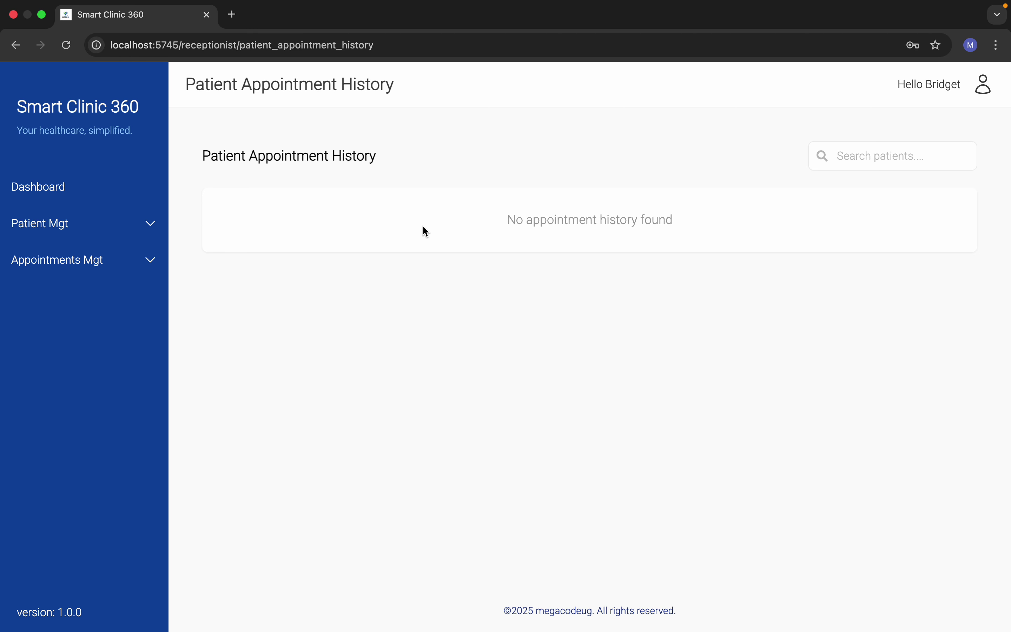
Step: Return to the Patient Management list showing the three registered patients
click(74, 224)
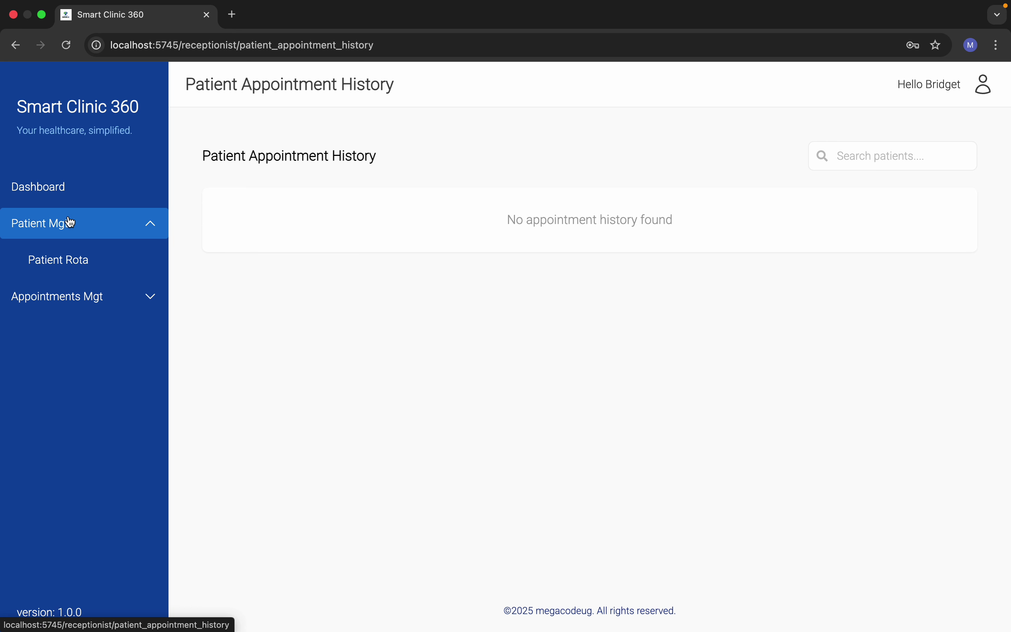
click(83, 260)
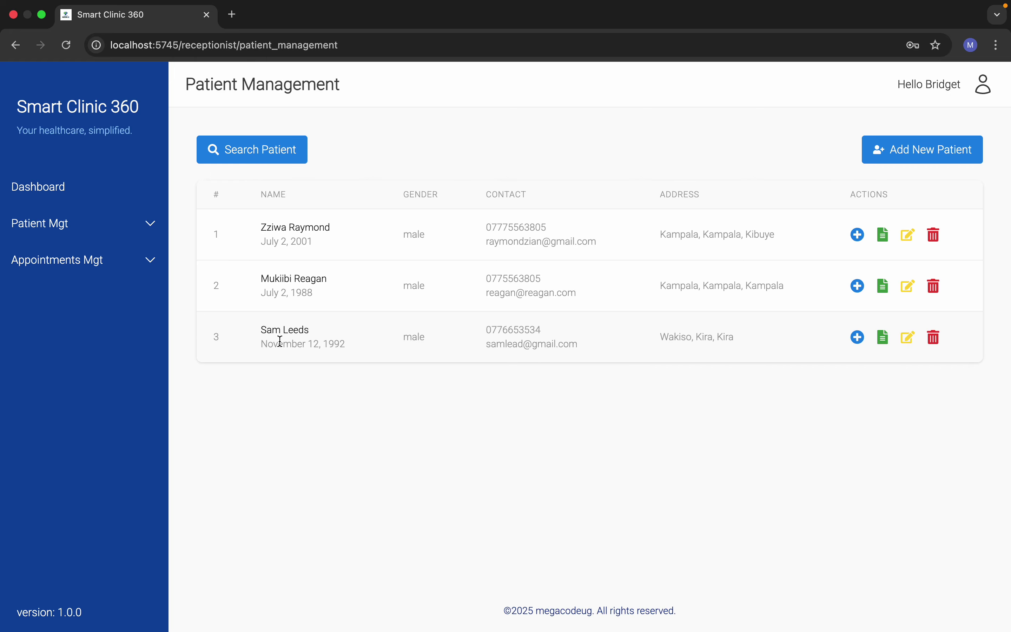
right_click(400, 373)
key(Escape)
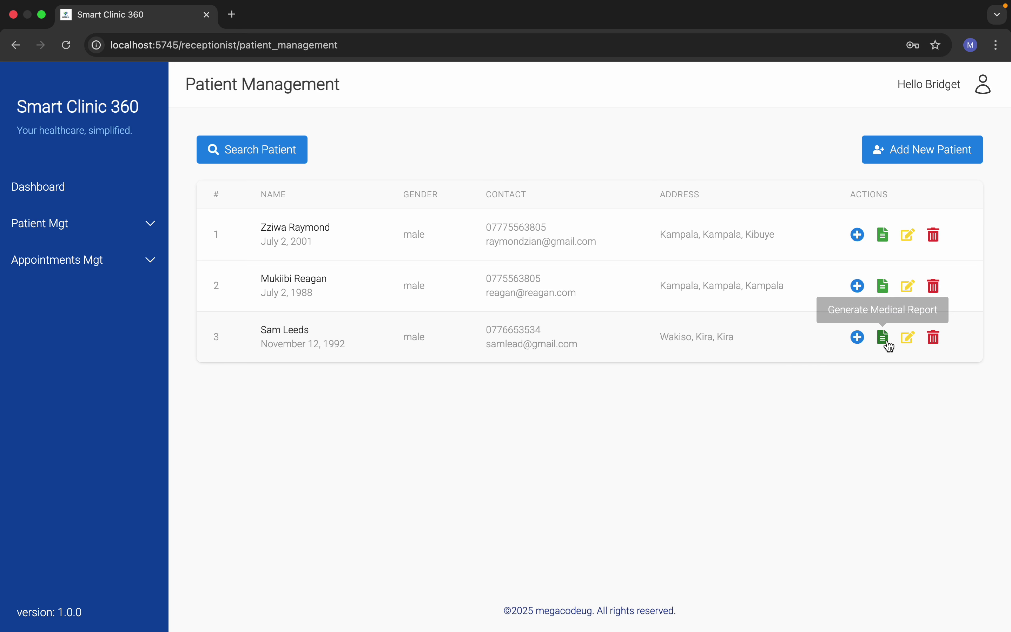
Step: Start a visit for the third patient: General Visit, Ordinary condition, notes 'sample notes'
click(862, 339)
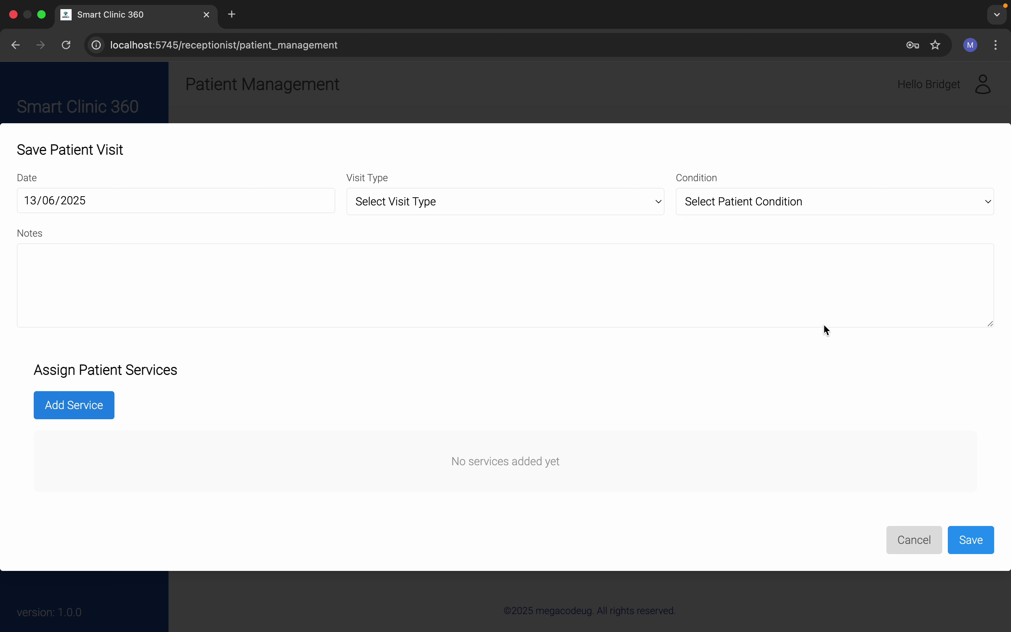
click(450, 204)
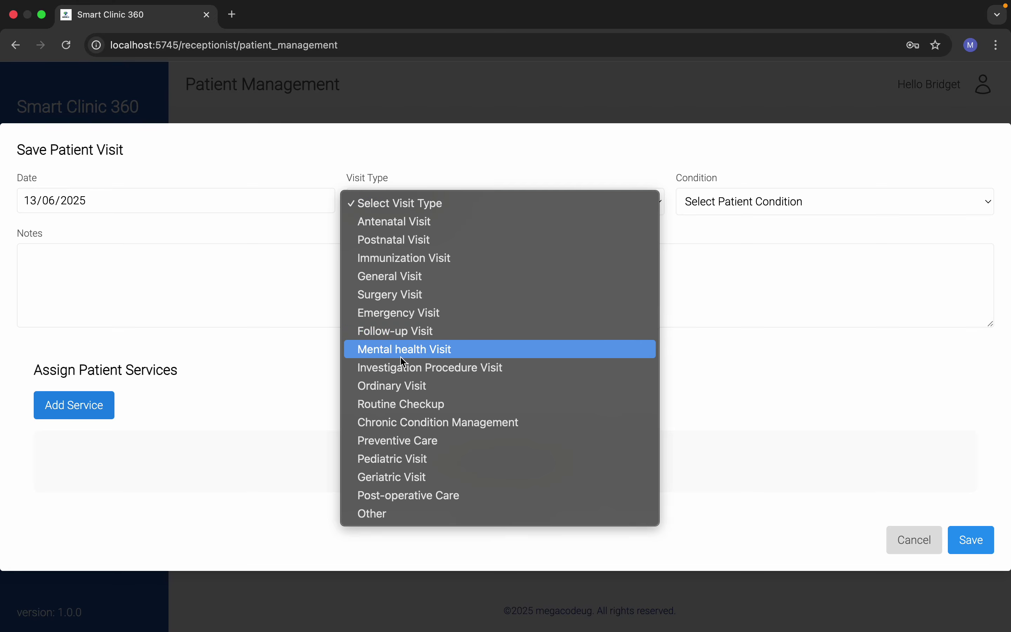
click(404, 277)
click(704, 203)
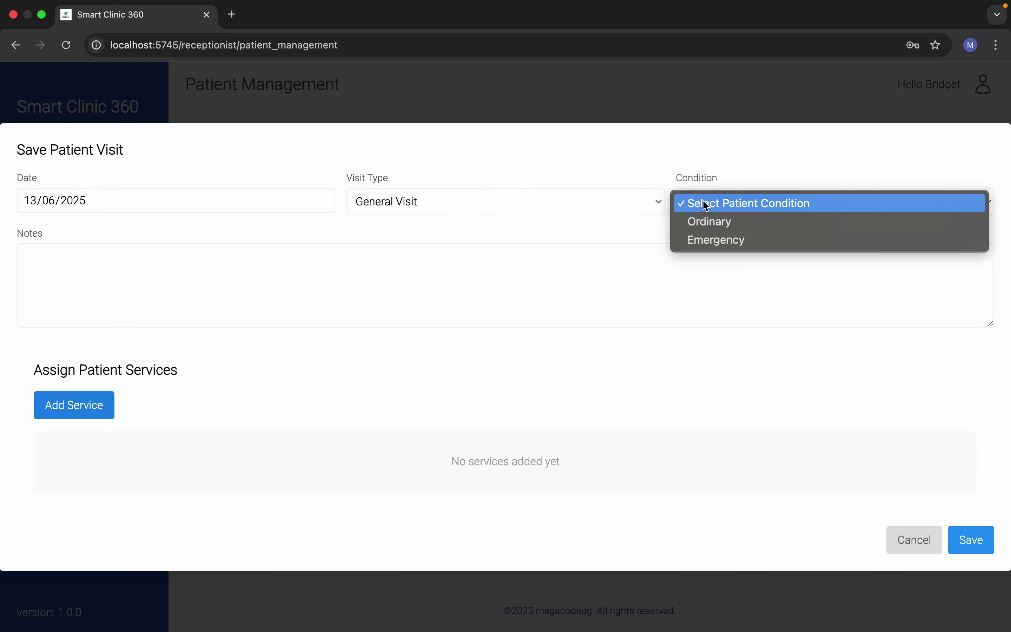
click(705, 229)
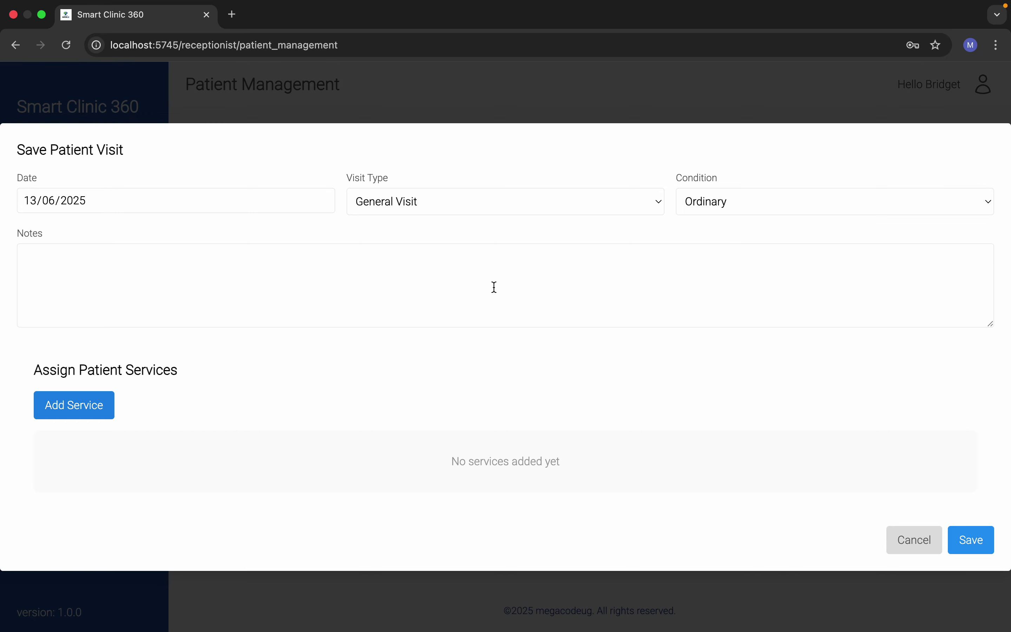
click(495, 287)
text(sample notes)
Step: Add a lab HIV test service to the visit and save it
click(86, 408)
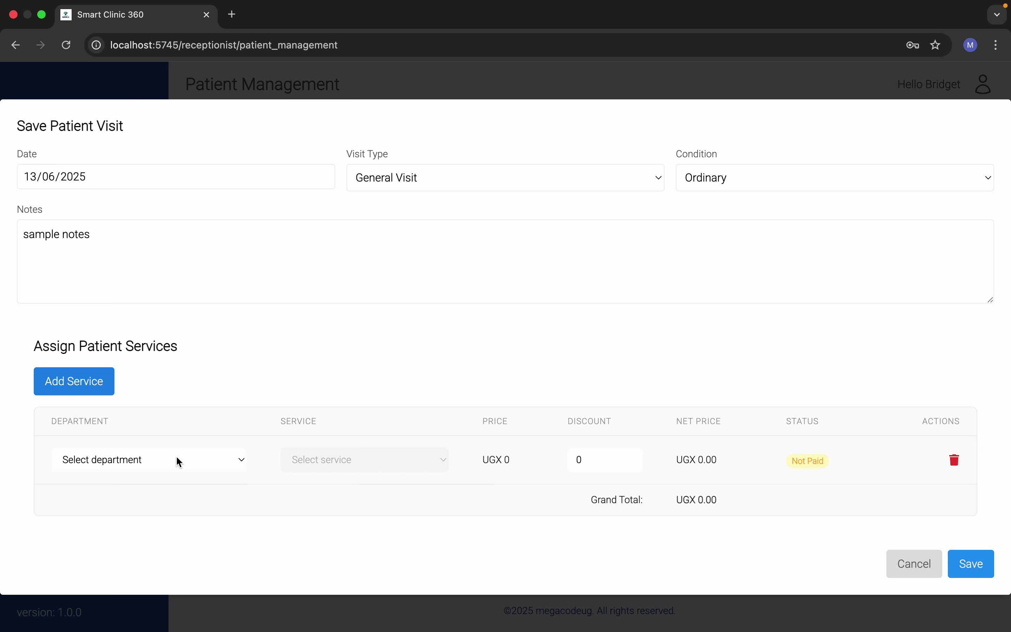
click(177, 457)
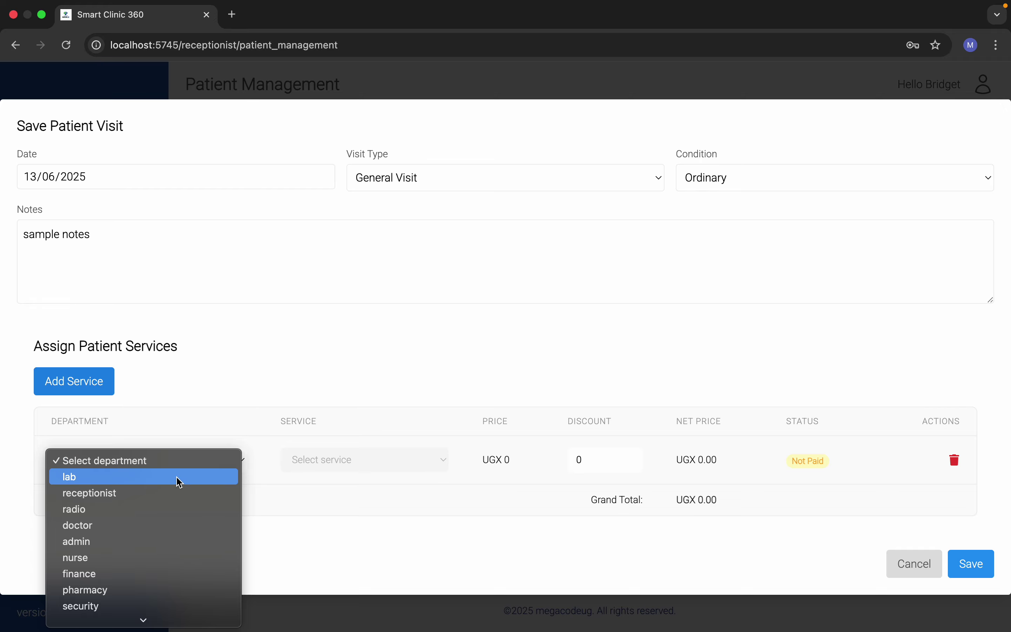
click(177, 477)
click(306, 454)
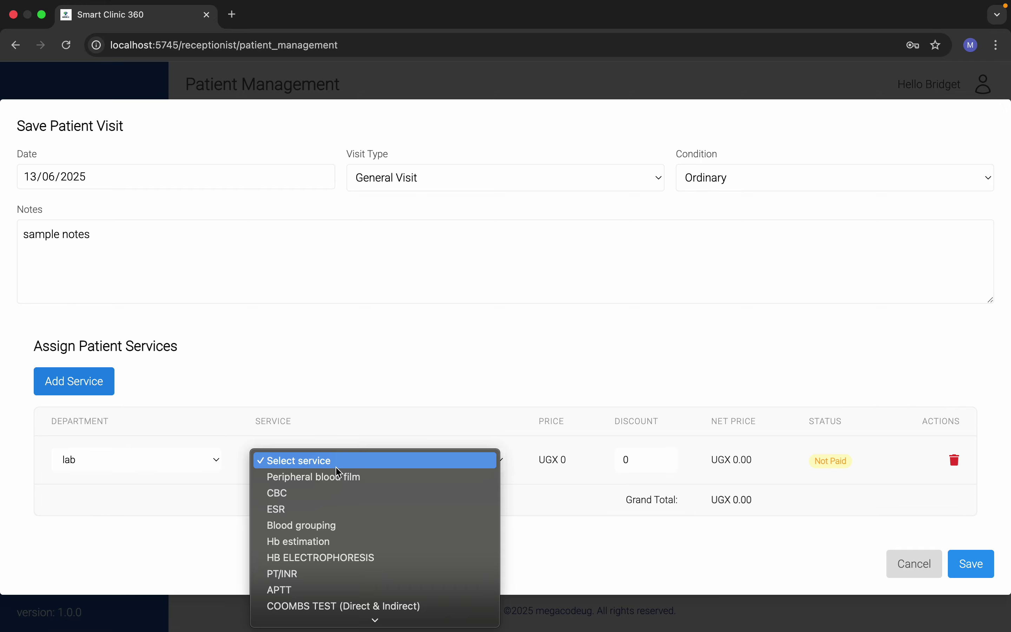
scroll(353, 575, down, 10)
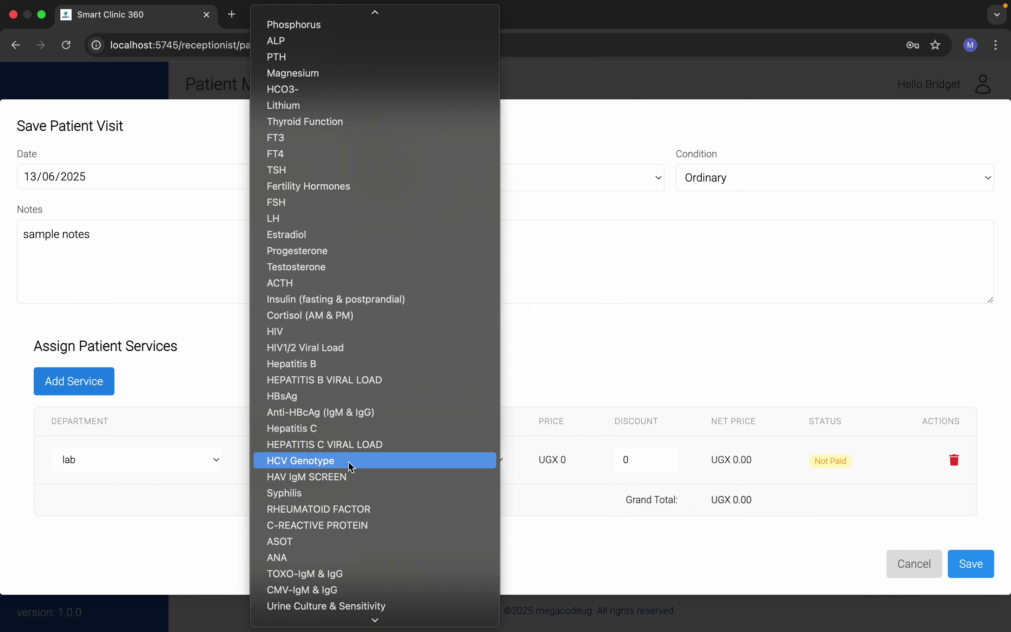
scroll(334, 462, down, 1)
click(314, 316)
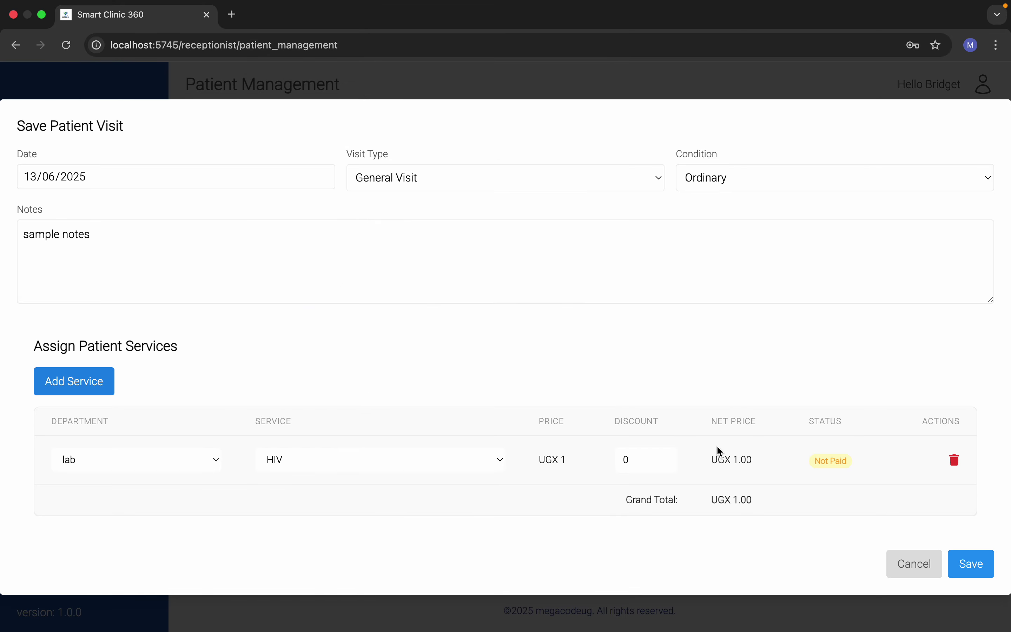
click(954, 565)
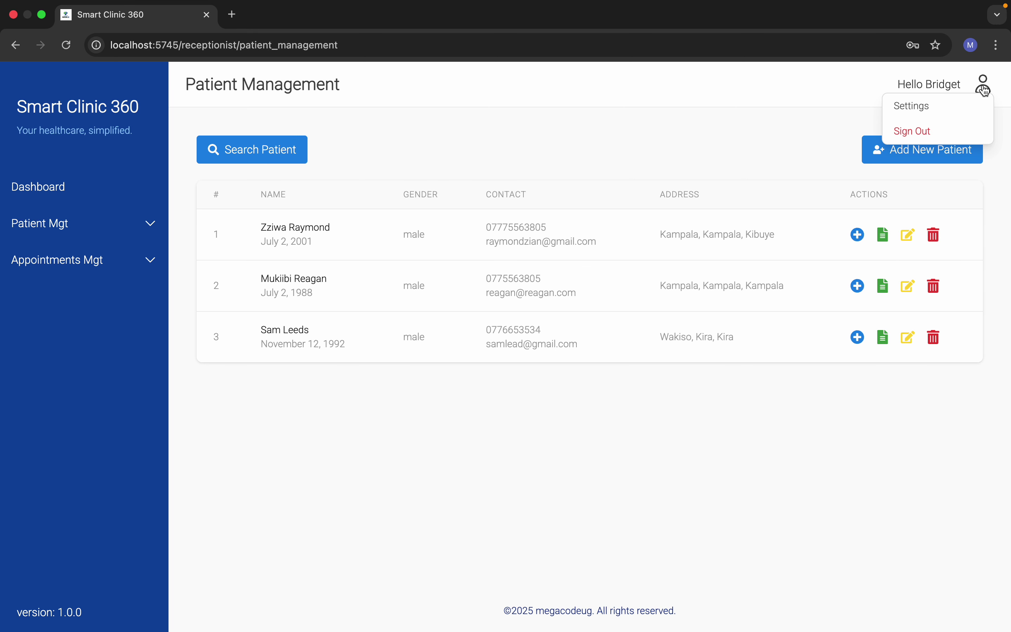
Step: Sign out of the receptionist account and log in with the lab user's e-mail and password
mouse_move(981, 88)
click(932, 127)
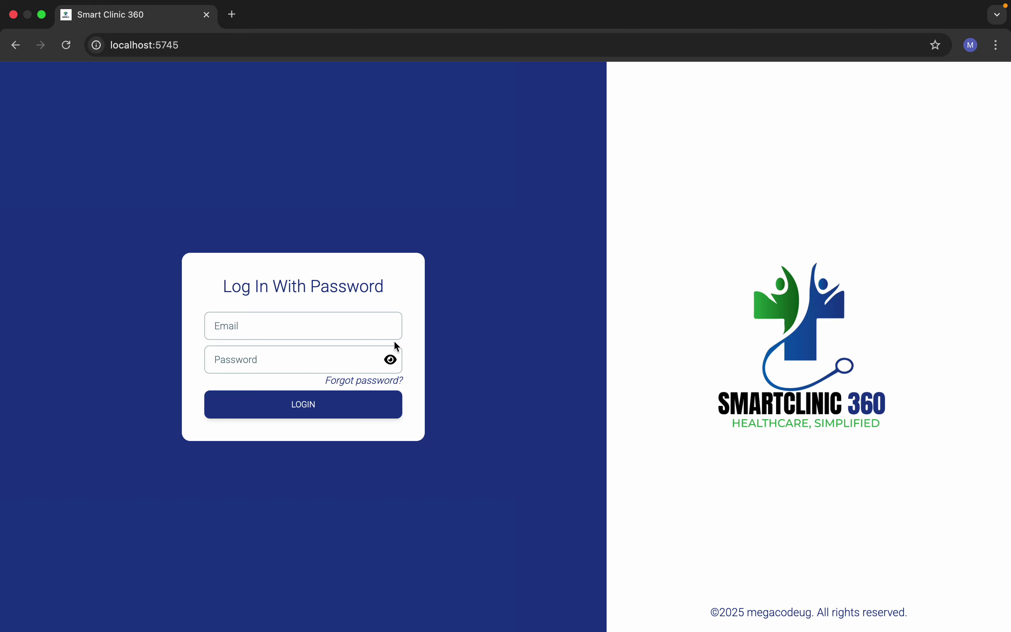
click(320, 325)
text(lab)
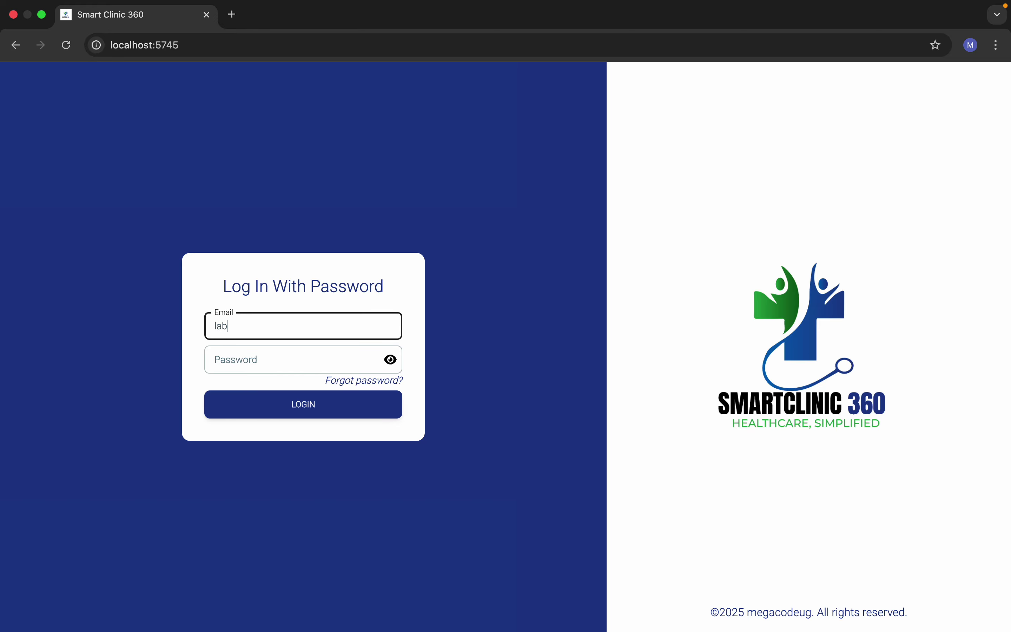
text(@lab.com)
click(315, 352)
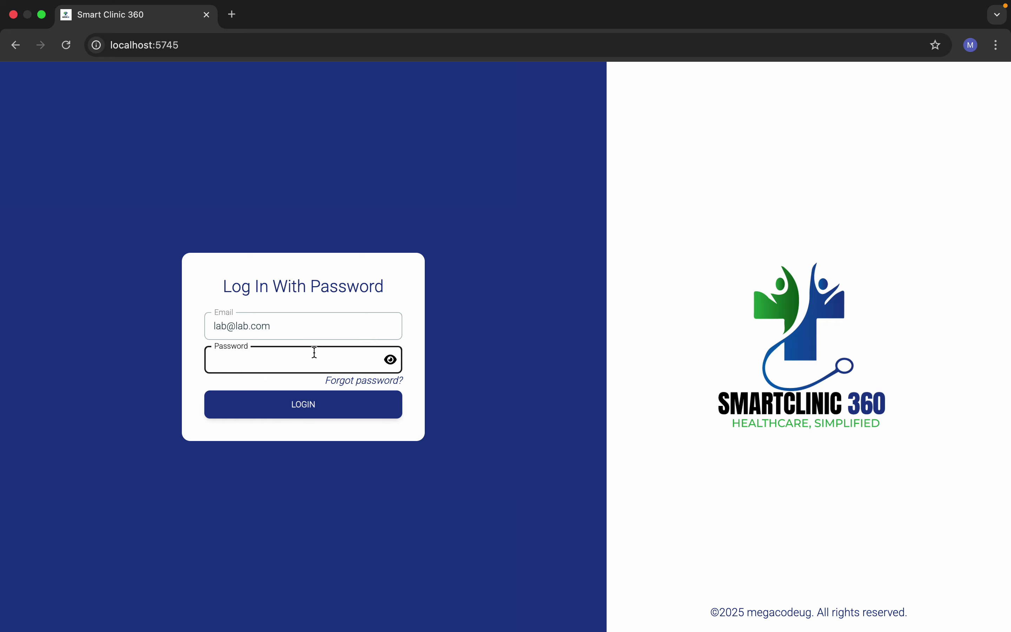
text(lab1234)
click(341, 413)
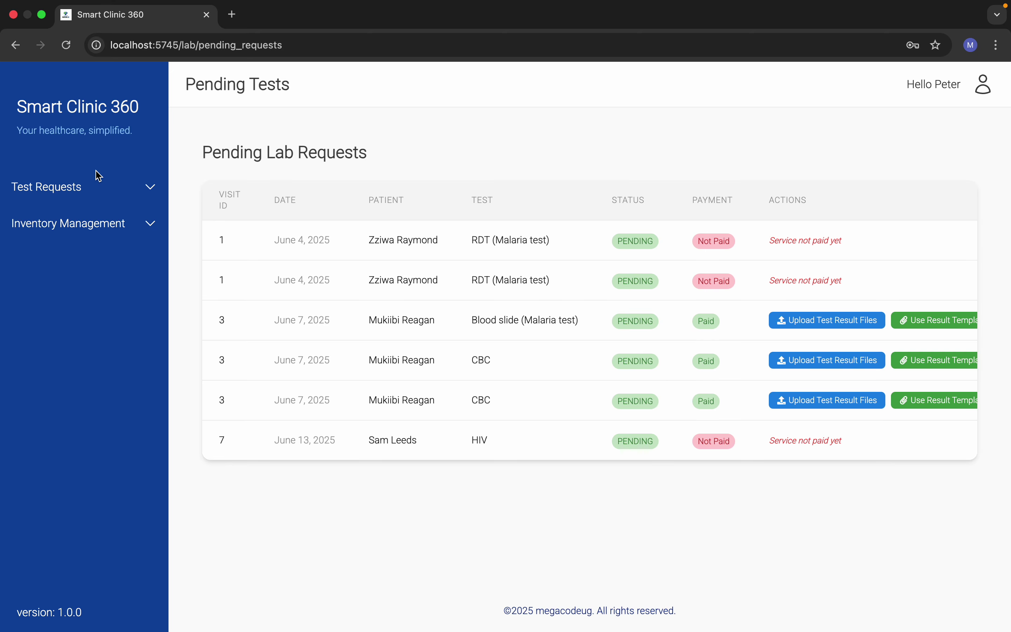
Step: Browse the lab sidebar sections and locate the new HIV request's date in Pending Lab Requests
click(96, 195)
click(95, 196)
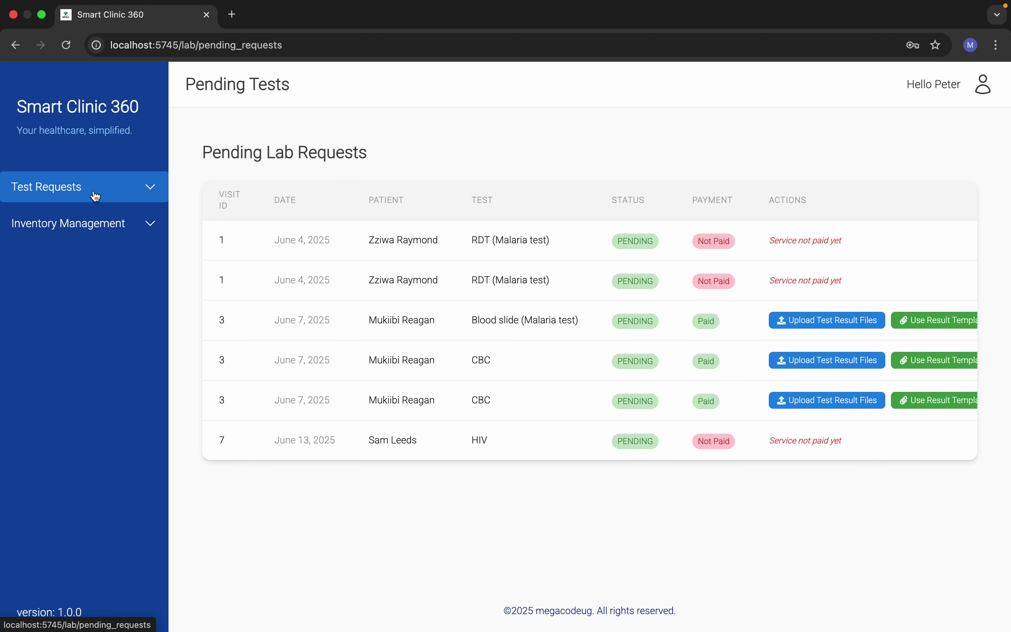
click(110, 224)
click(110, 224)
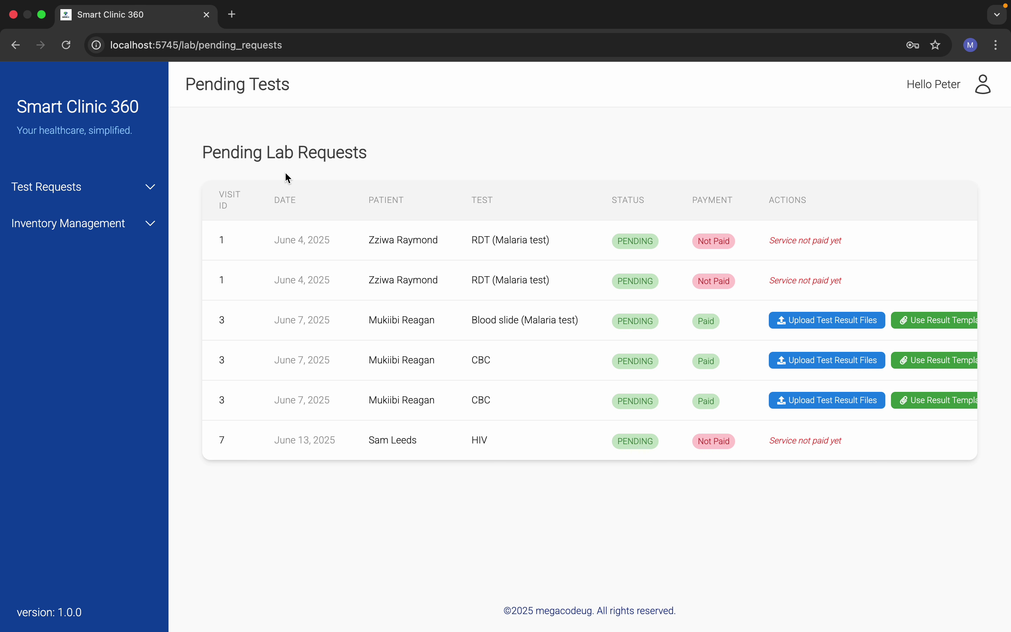
scroll(467, 286, right, 2)
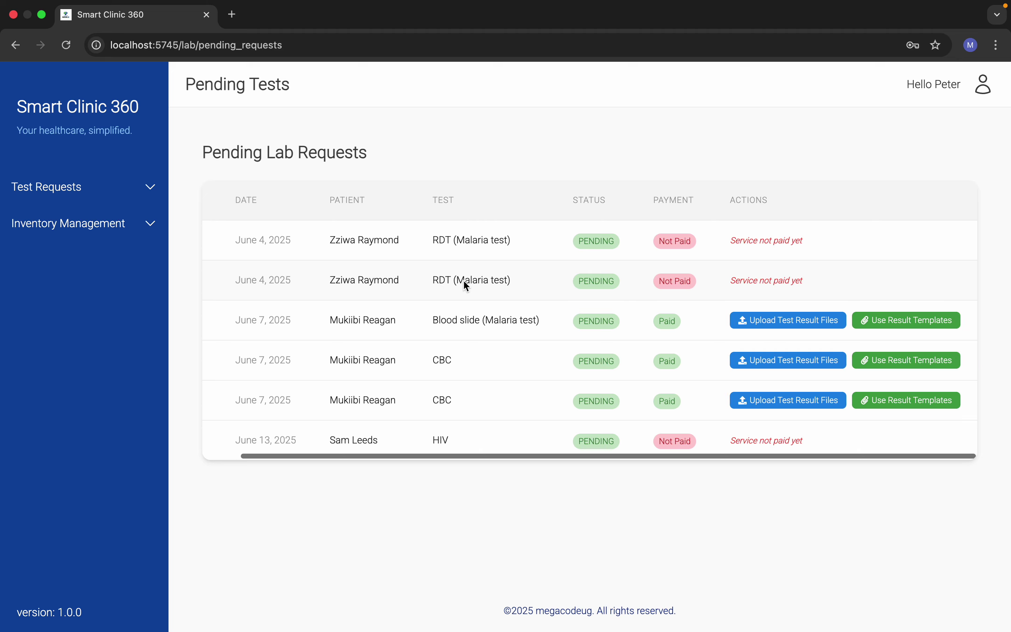
scroll(467, 285, left, 2)
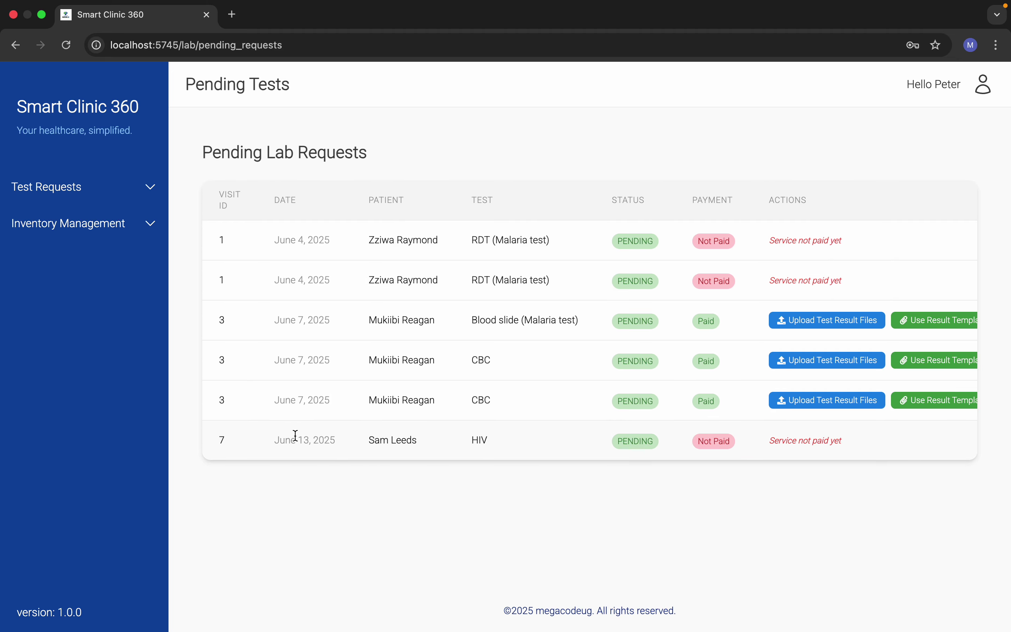
drag(275, 440, 416, 441)
click(370, 439)
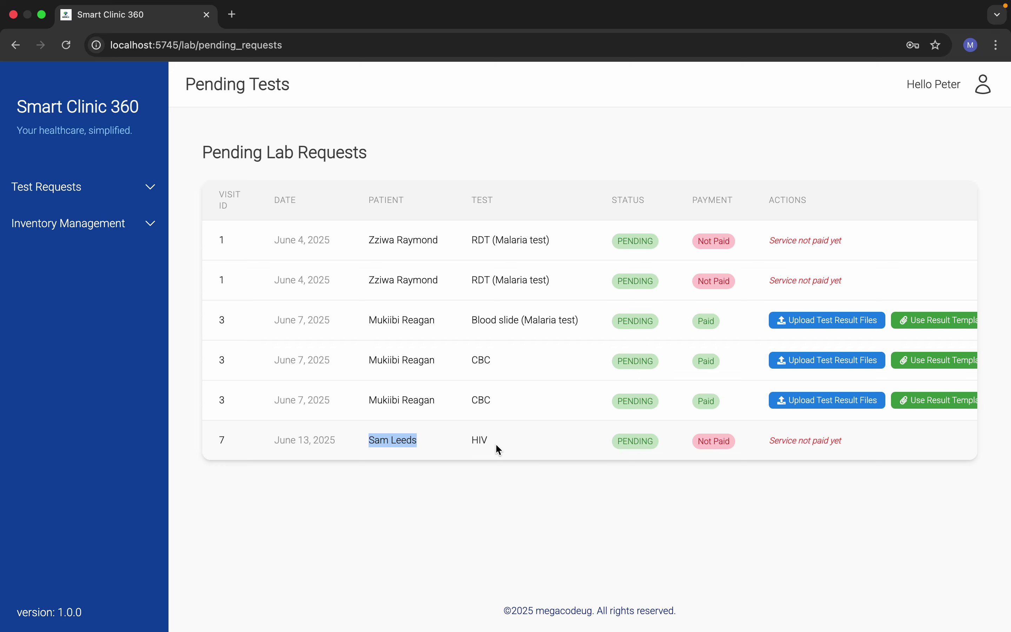
Step: Check the HIV request's 'Service not paid yet' notice and open the account menu
scroll(619, 439, right, 1)
click(641, 440)
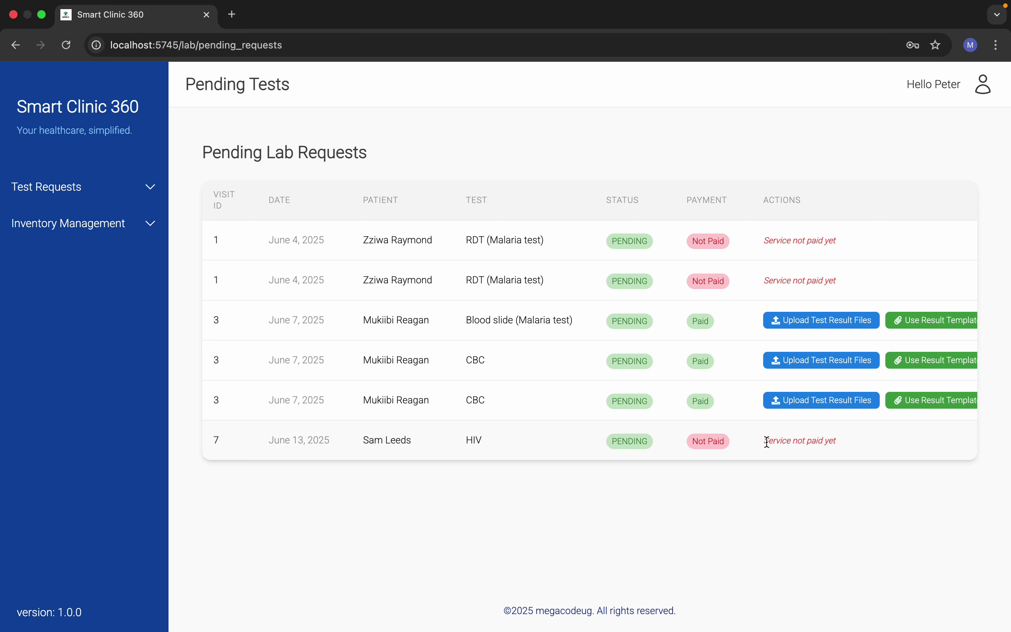
drag(766, 447, 830, 443)
click(860, 450)
click(986, 85)
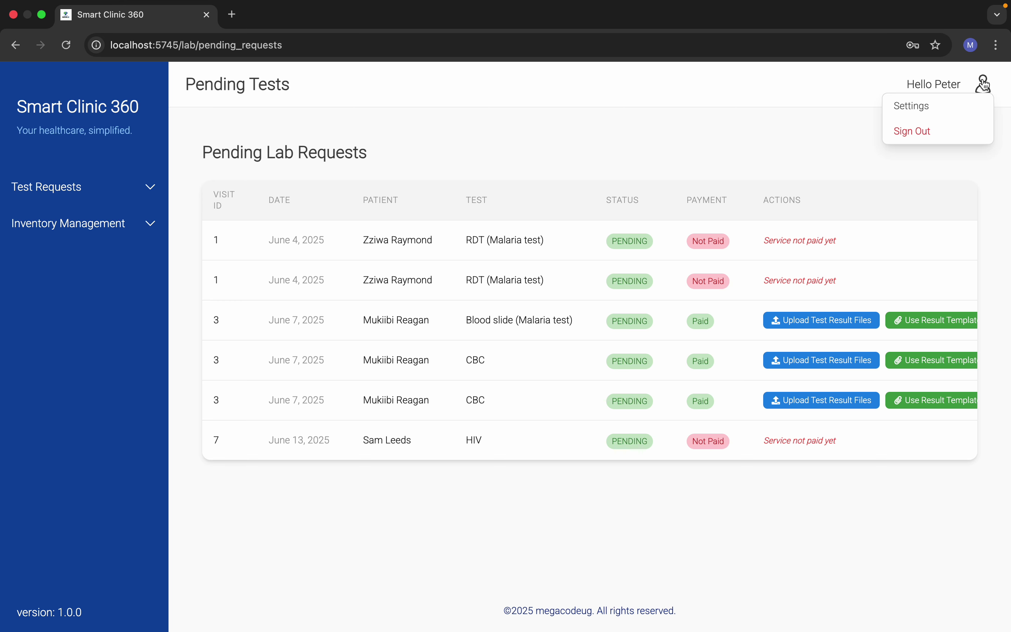
Step: Sign out of the lab account and log in with the finance user's e-mail and password
click(917, 142)
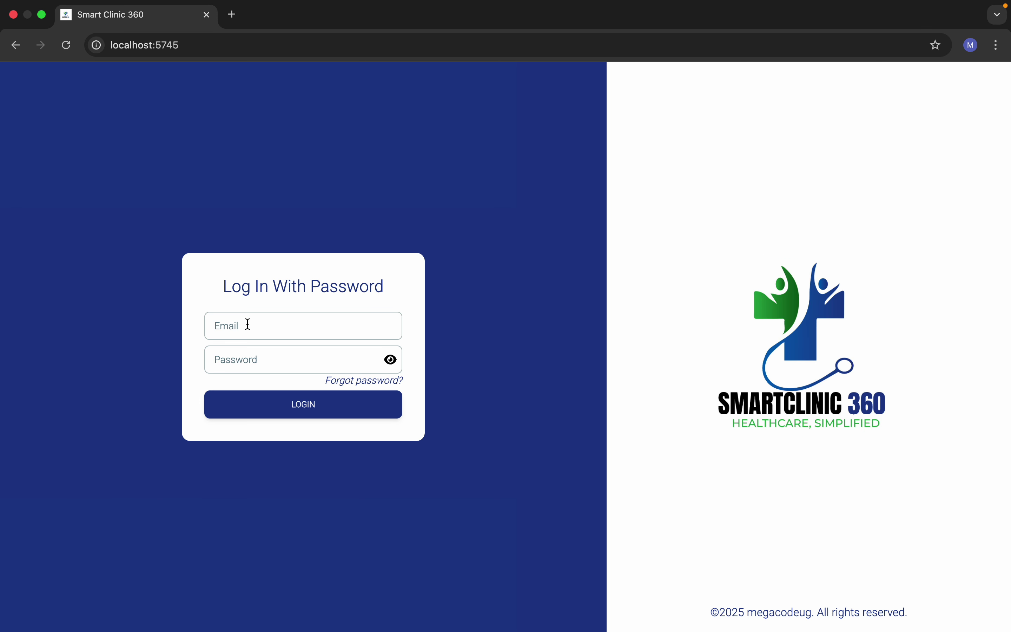
click(248, 324)
text(finance)
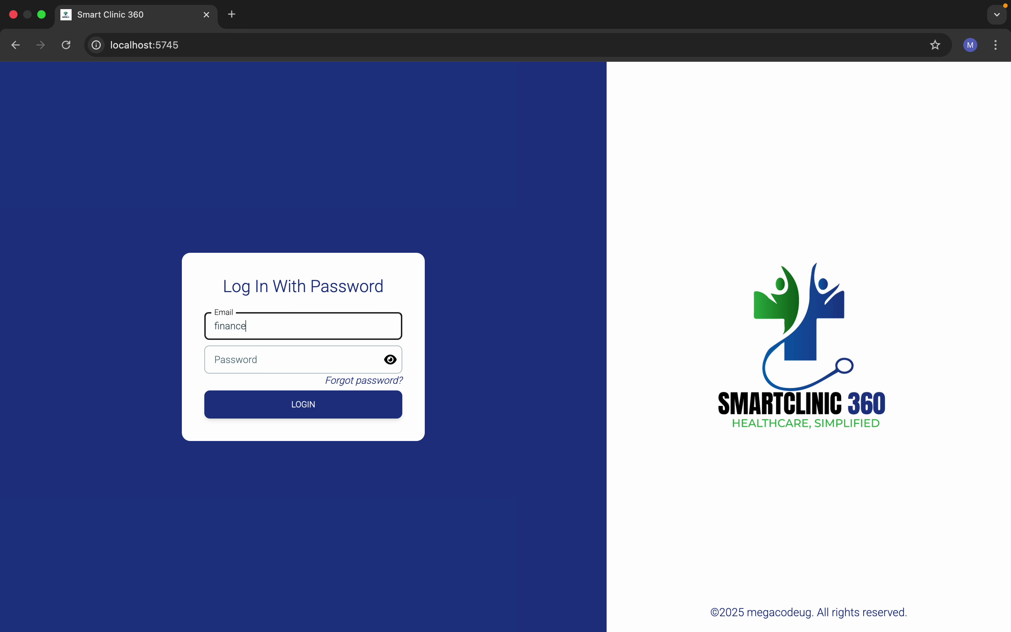
text(@finance.com)
click(231, 369)
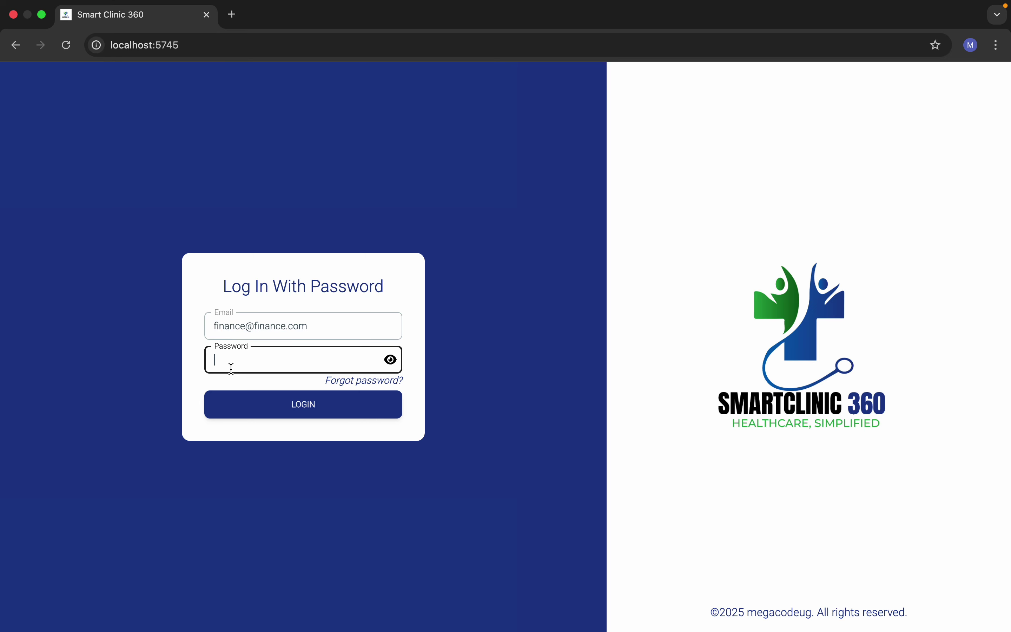
text(123123456)
click(242, 395)
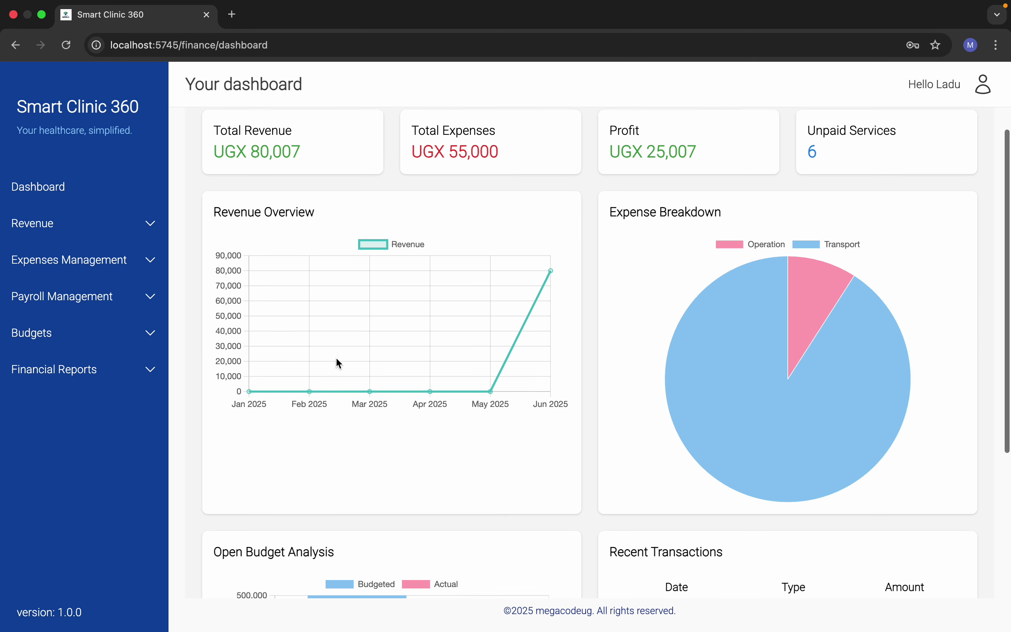
Step: Open the Unpaid Services list from the finance dashboard and locate visit 7's HIV test
scroll(336, 361, down, 6)
scroll(396, 405, up, 6)
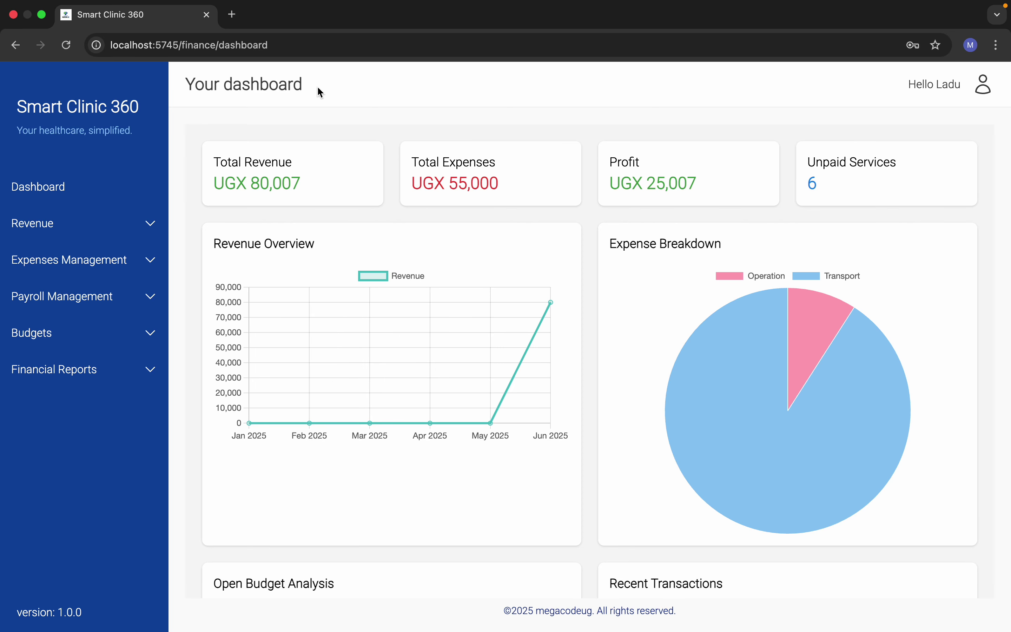
click(854, 173)
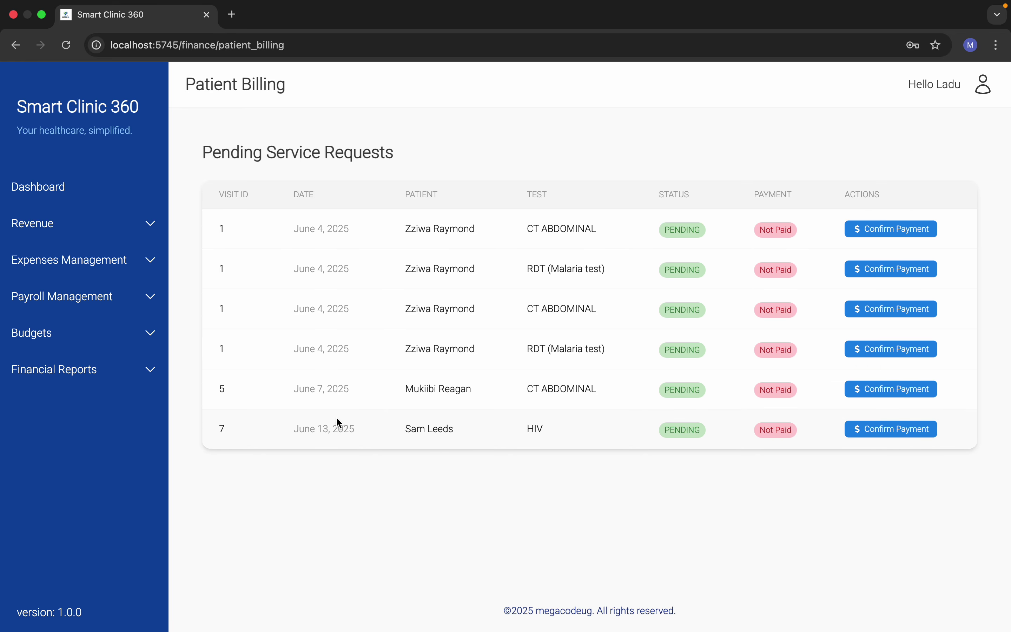
drag(216, 428, 414, 441)
click(477, 441)
click(907, 434)
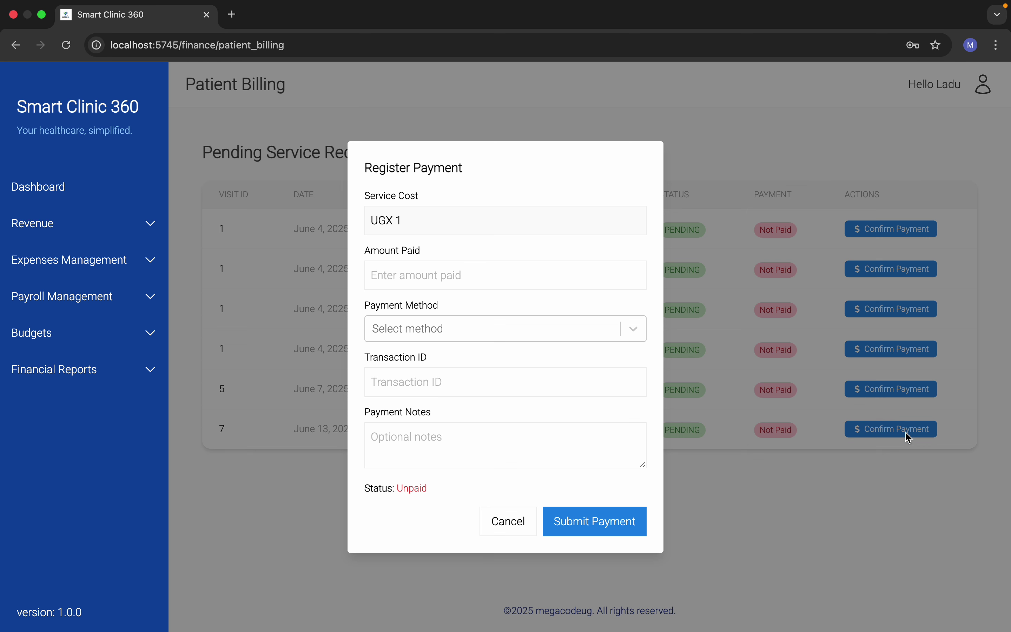
click(430, 271)
text(1)
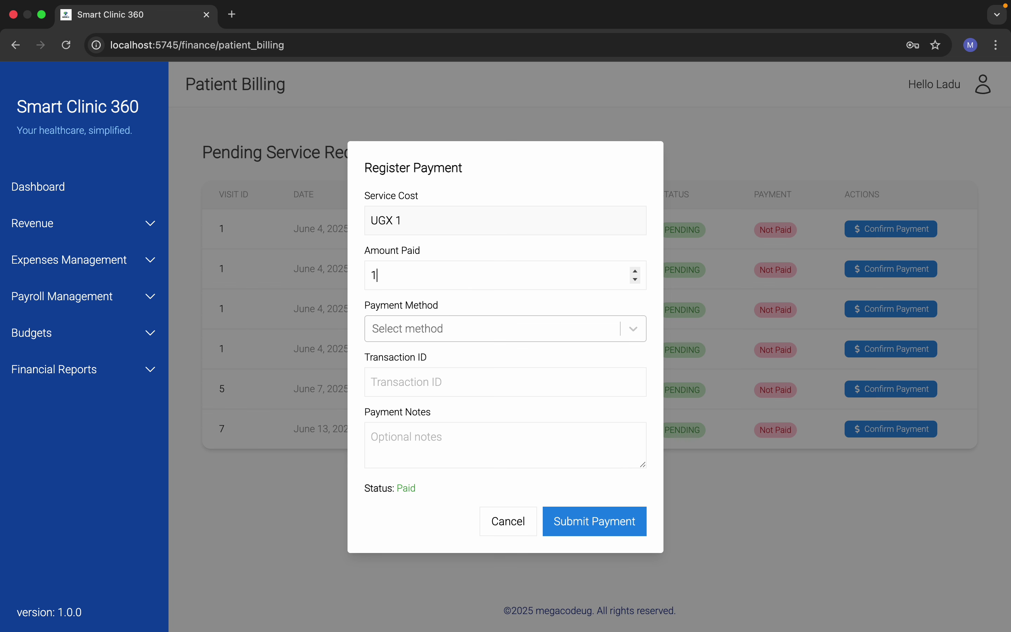
click(474, 336)
click(454, 362)
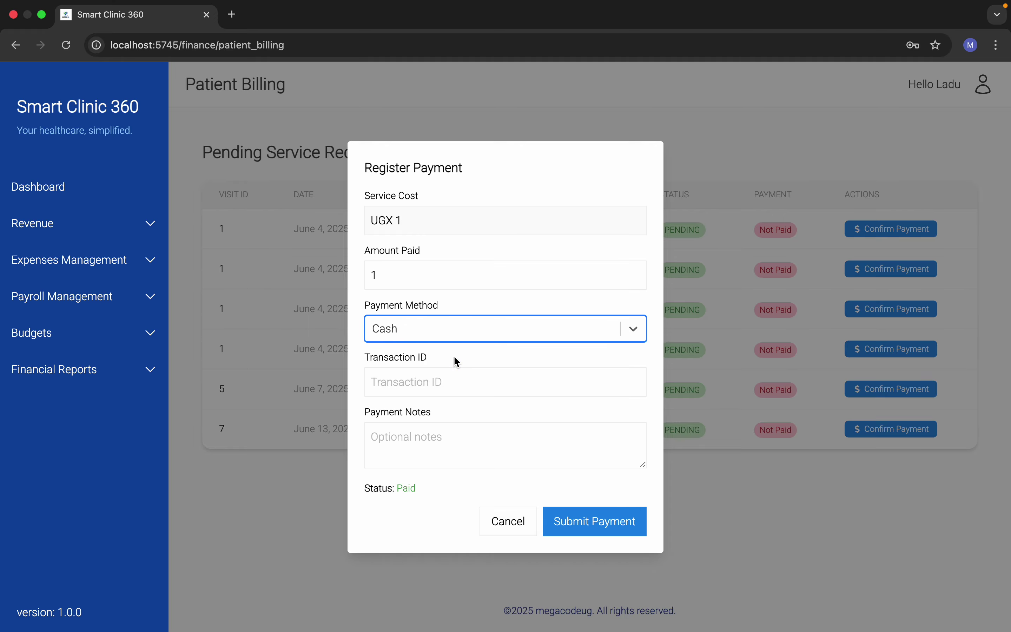
click(479, 332)
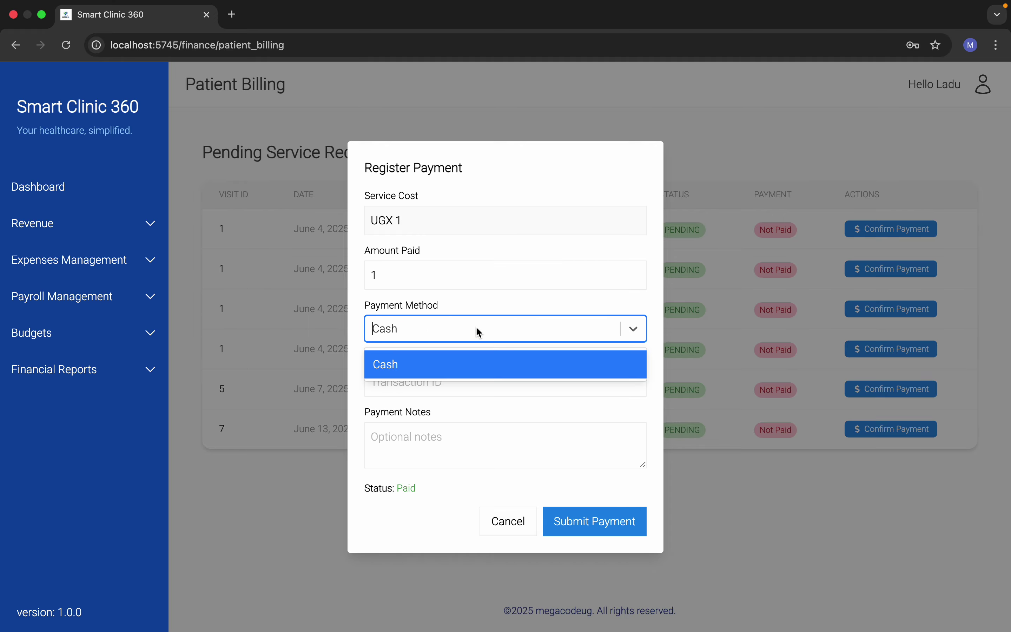
click(479, 334)
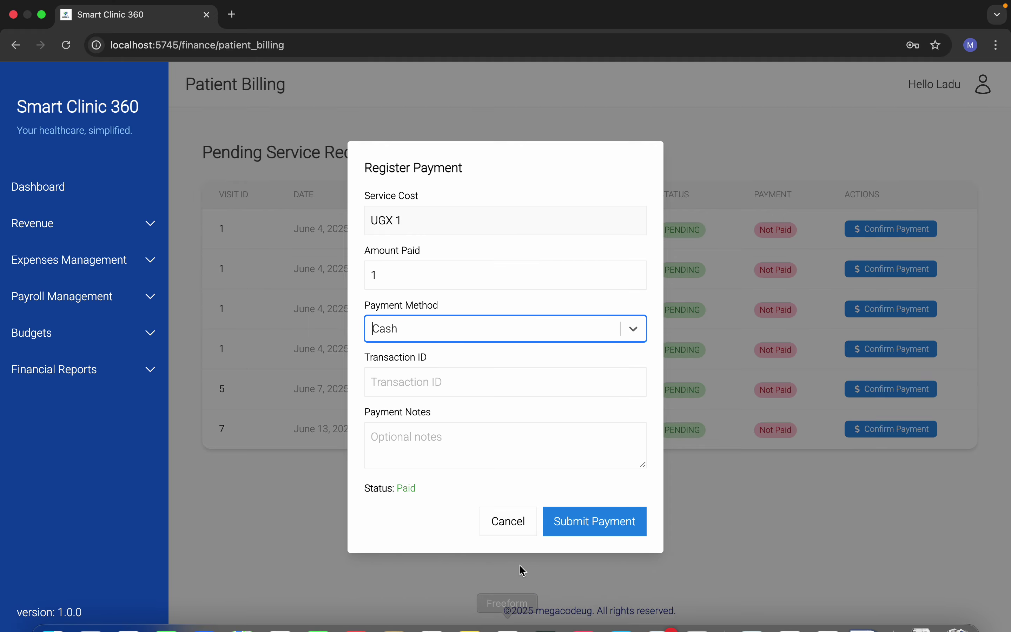
click(506, 523)
Step: Add 'MTN Momo' as a payment method, then return to the Unpaid Services billing list
click(88, 230)
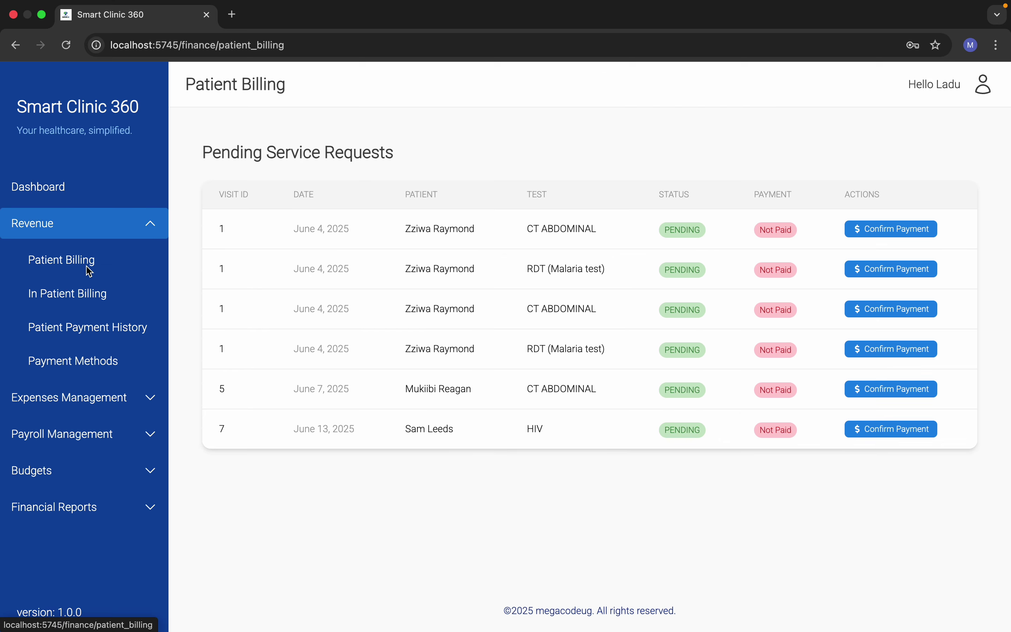
click(73, 360)
click(876, 147)
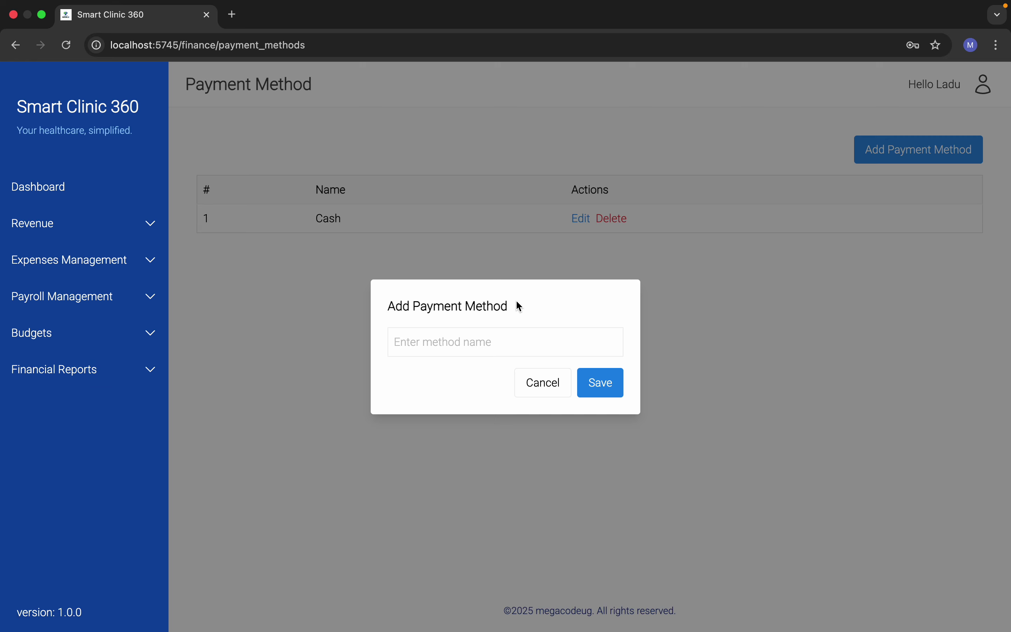
text(MTN Momo)
click(610, 393)
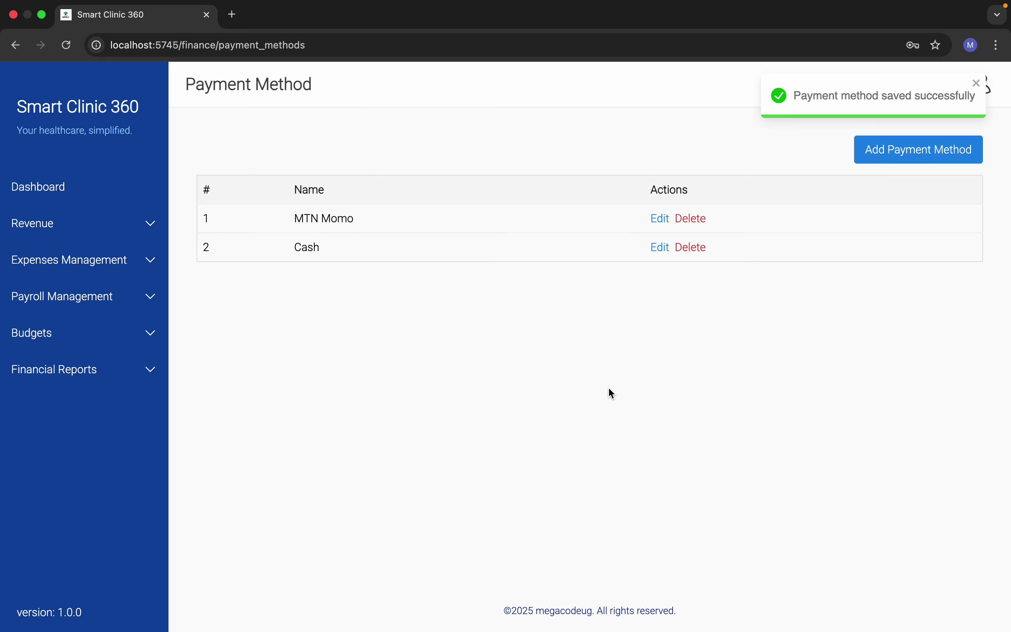
click(66, 196)
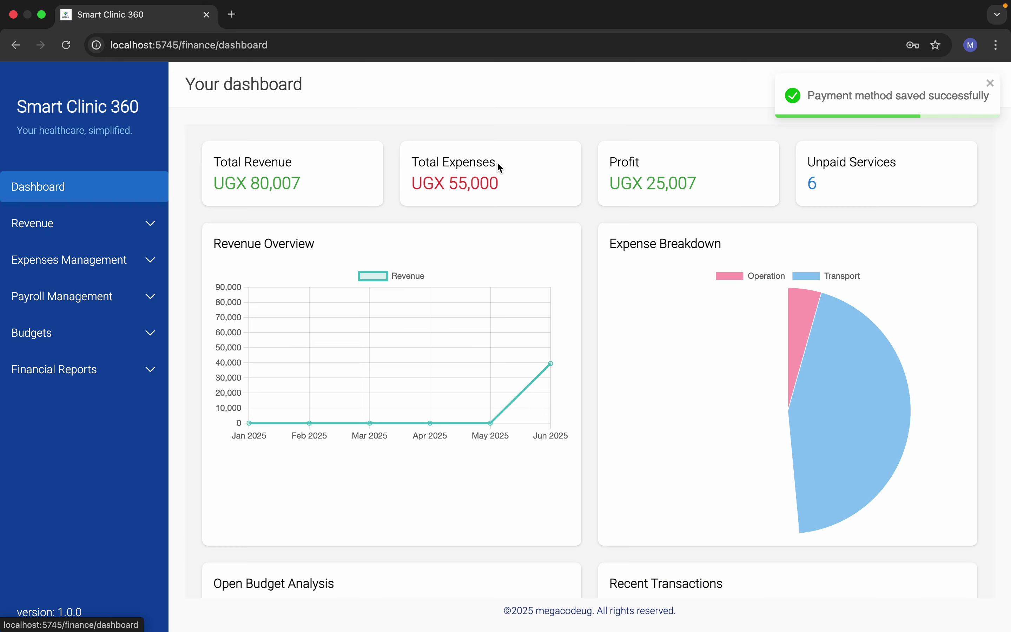
click(807, 203)
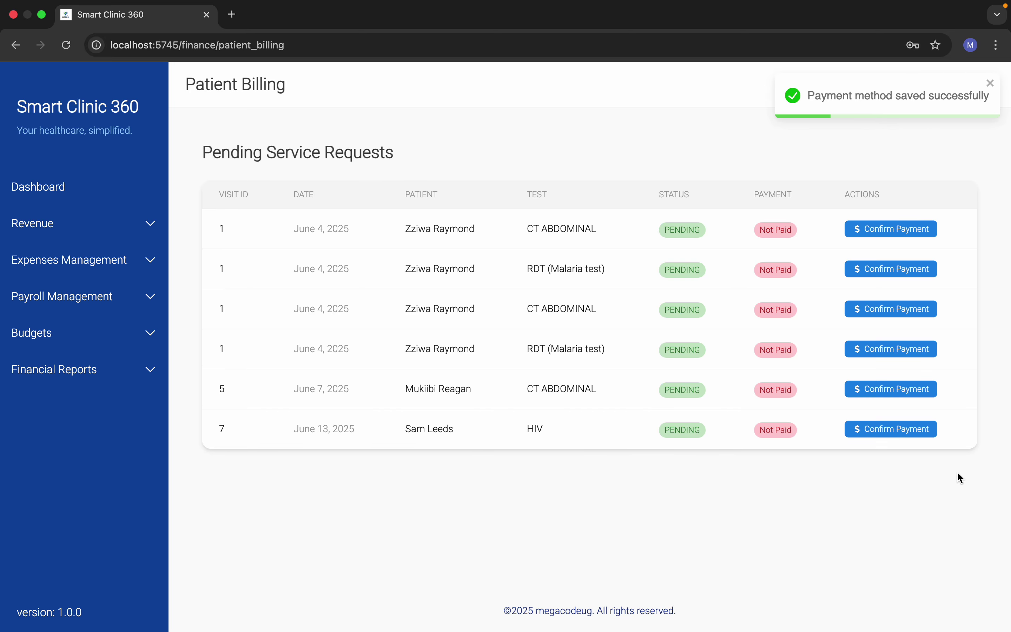
Step: Record a Cash payment of 1 for visit 7's HIV service and dismiss the success notice
click(894, 428)
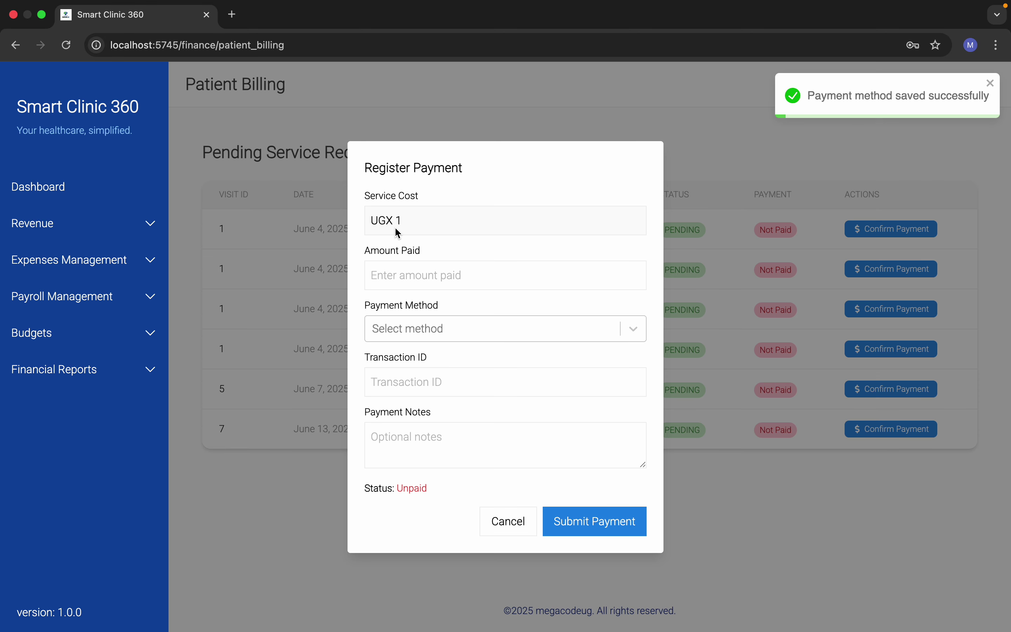
click(421, 280)
text(1)
click(435, 329)
click(436, 388)
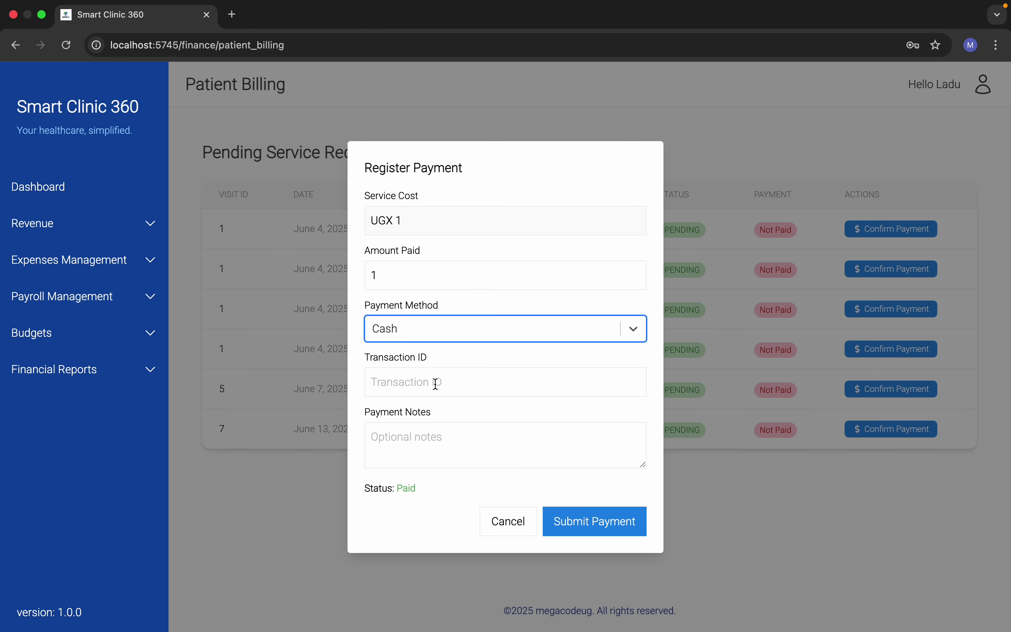
click(631, 526)
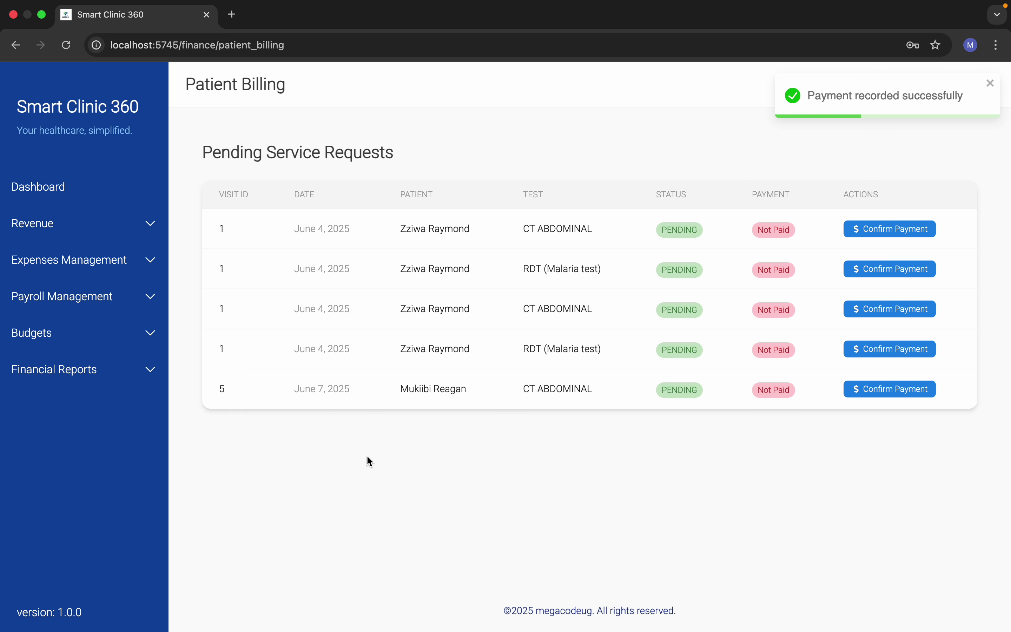
click(988, 85)
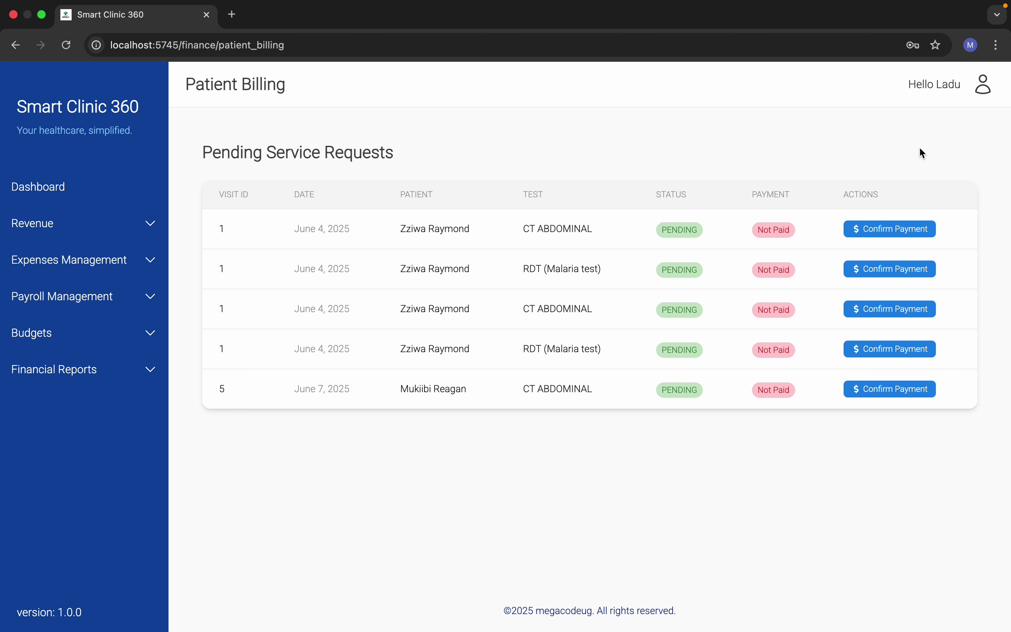
Step: Sign out of finance, log in with the lab account's email and password, and view pending requests
mouse_move(984, 97)
click(934, 129)
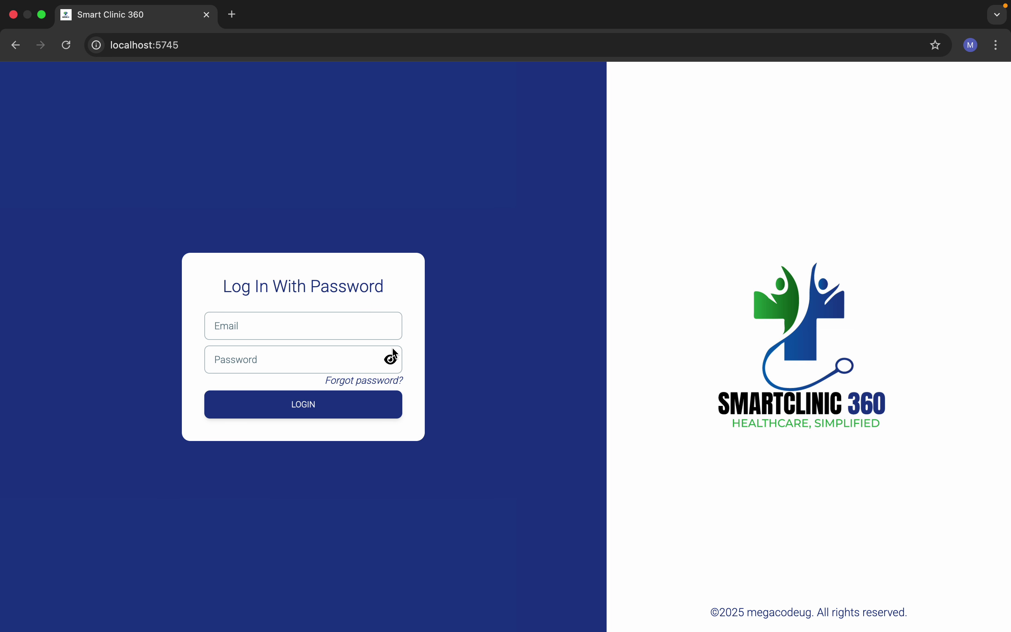
text(la)
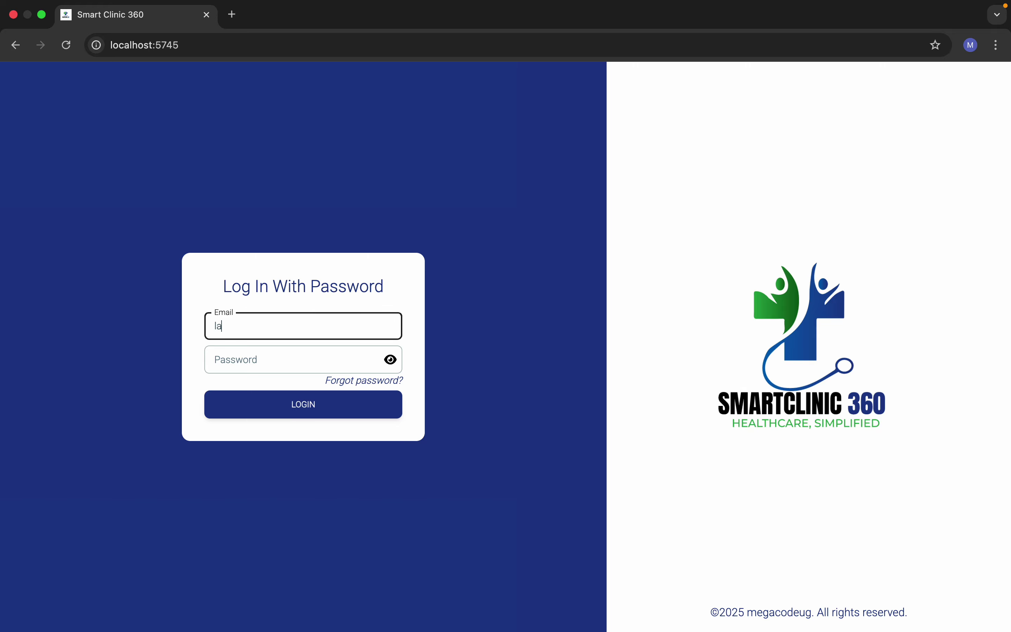
text(b@lab.com)
click(292, 354)
text(••)
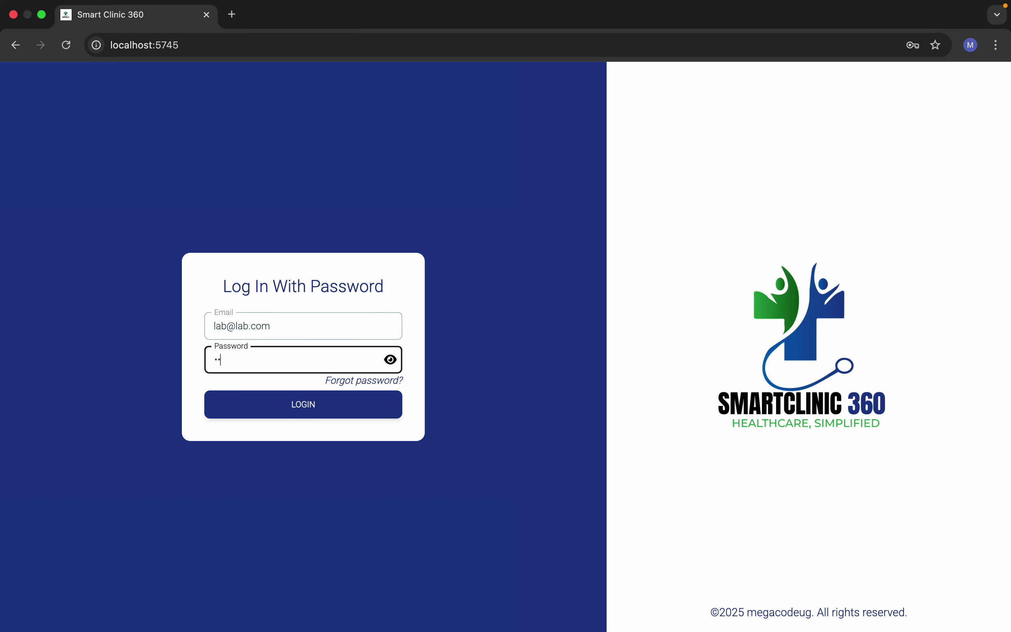
text(••••)
click(316, 408)
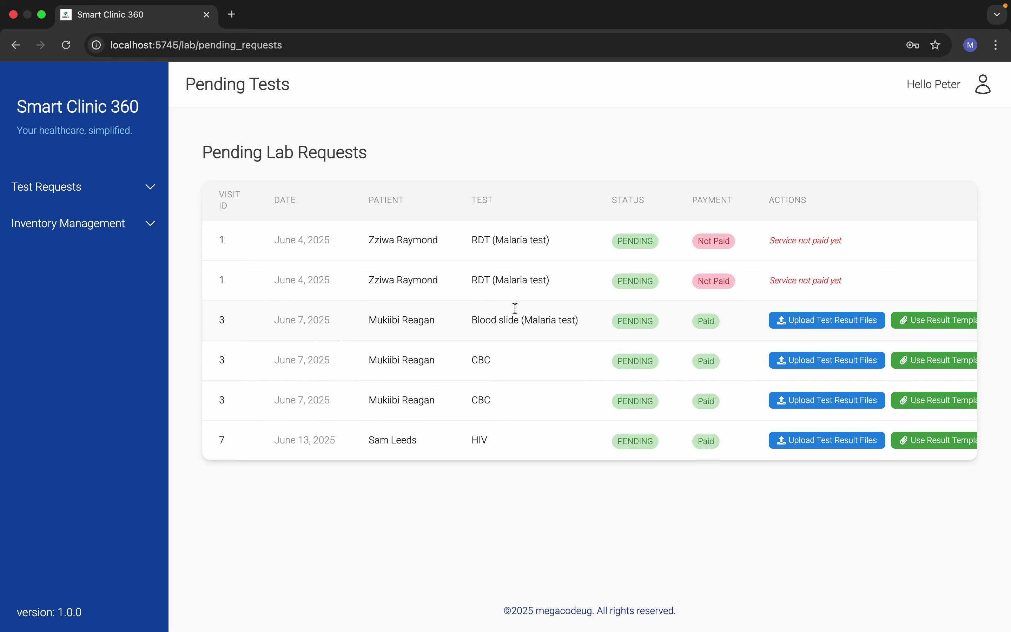
scroll(598, 427, right, 3)
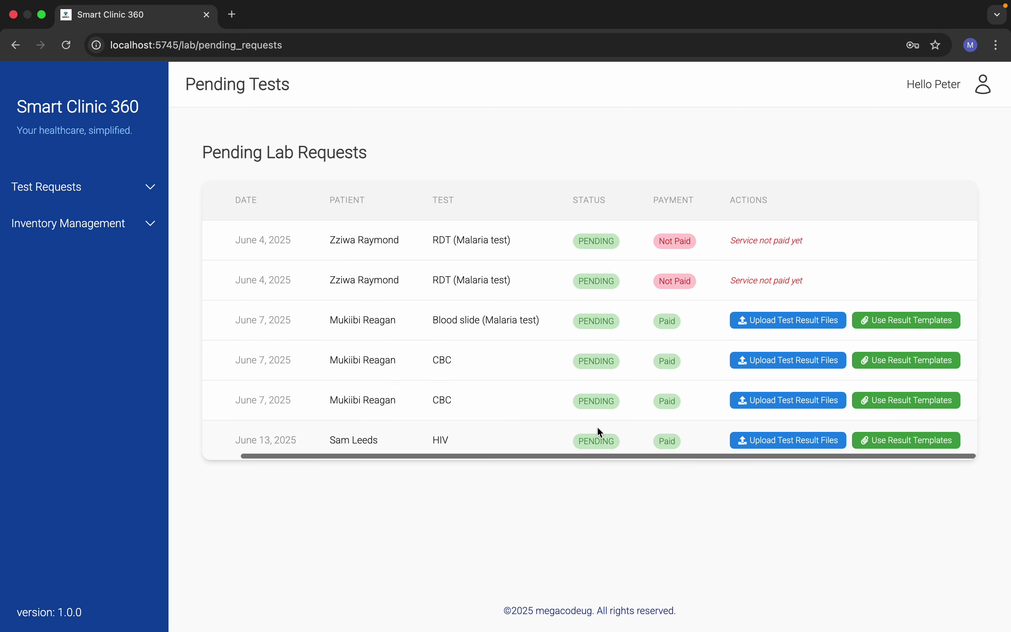
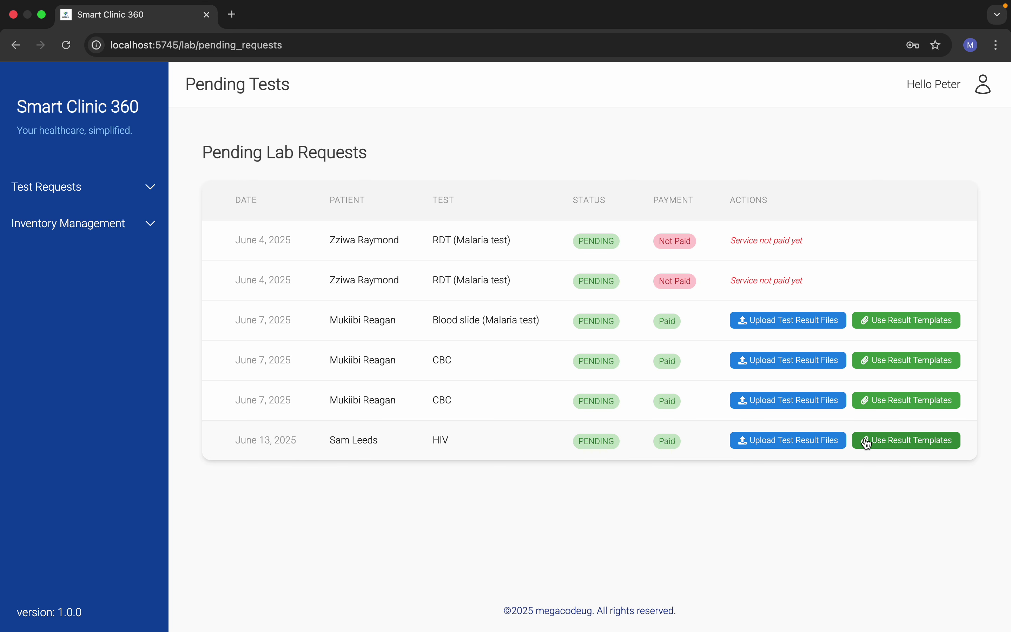
Step: Attach and upload the PDF result file for the June 13 HIV test
click(780, 447)
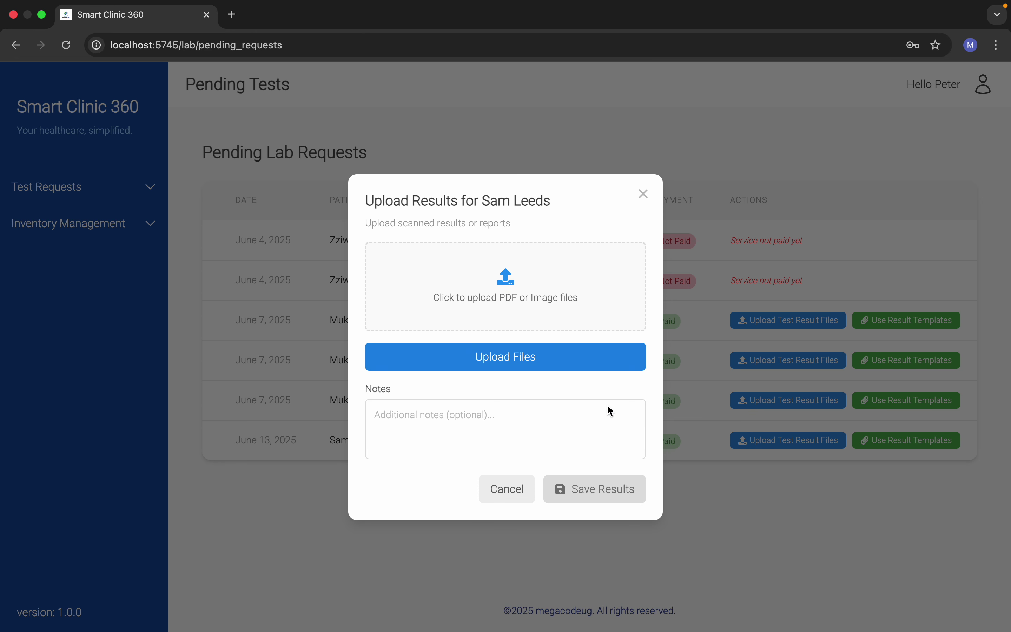
click(543, 307)
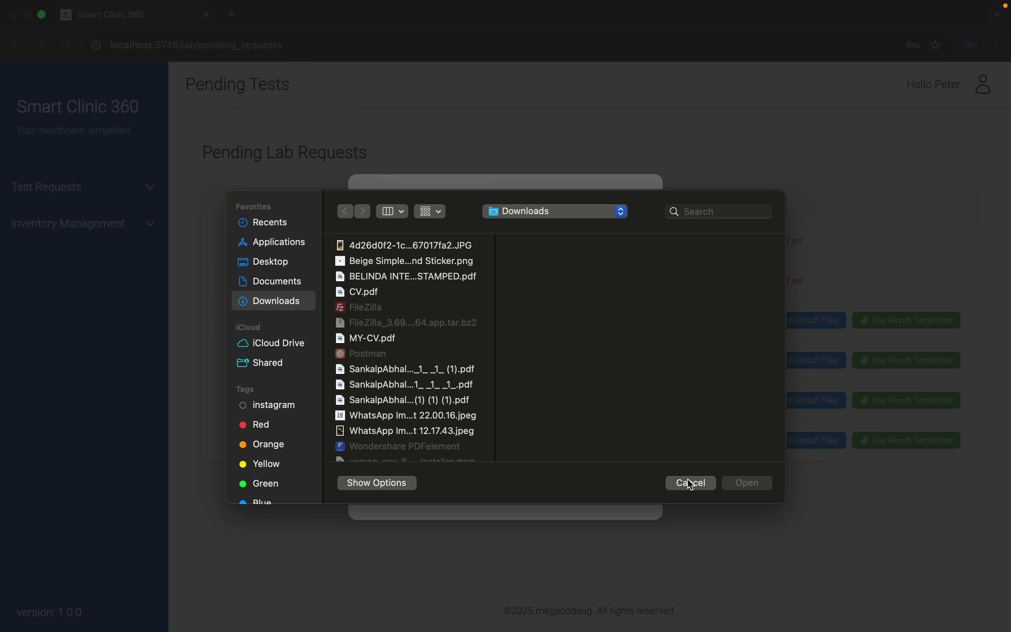
scroll(435, 376, down, 2)
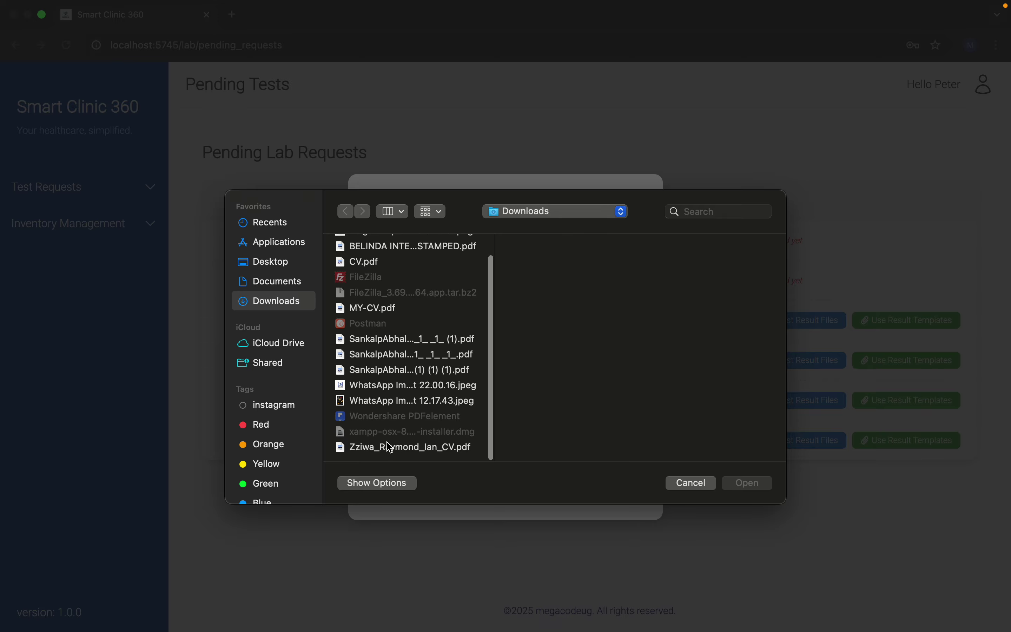
click(392, 451)
click(397, 402)
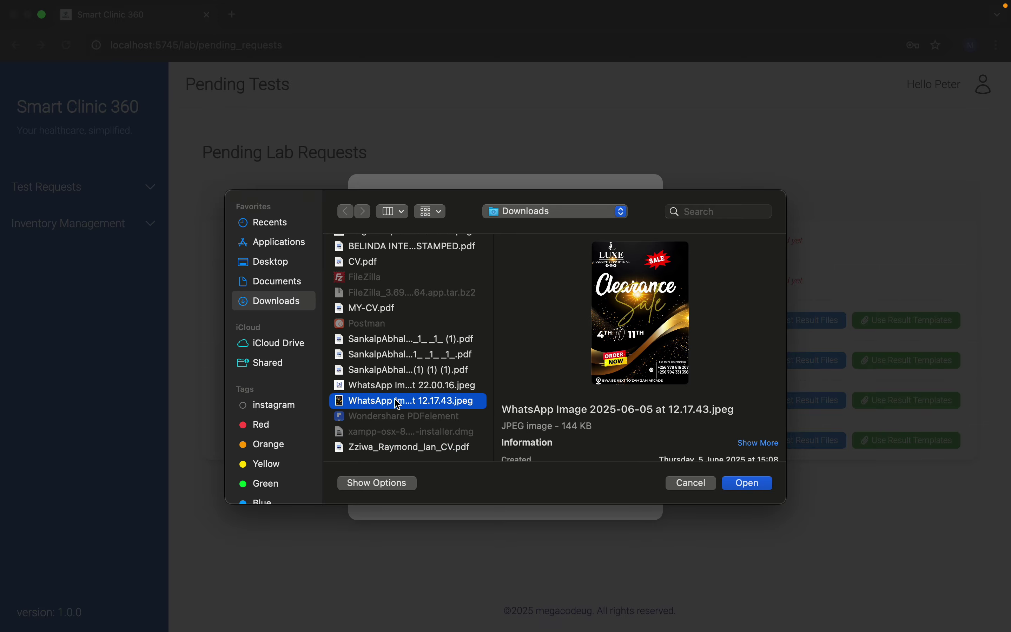
click(398, 448)
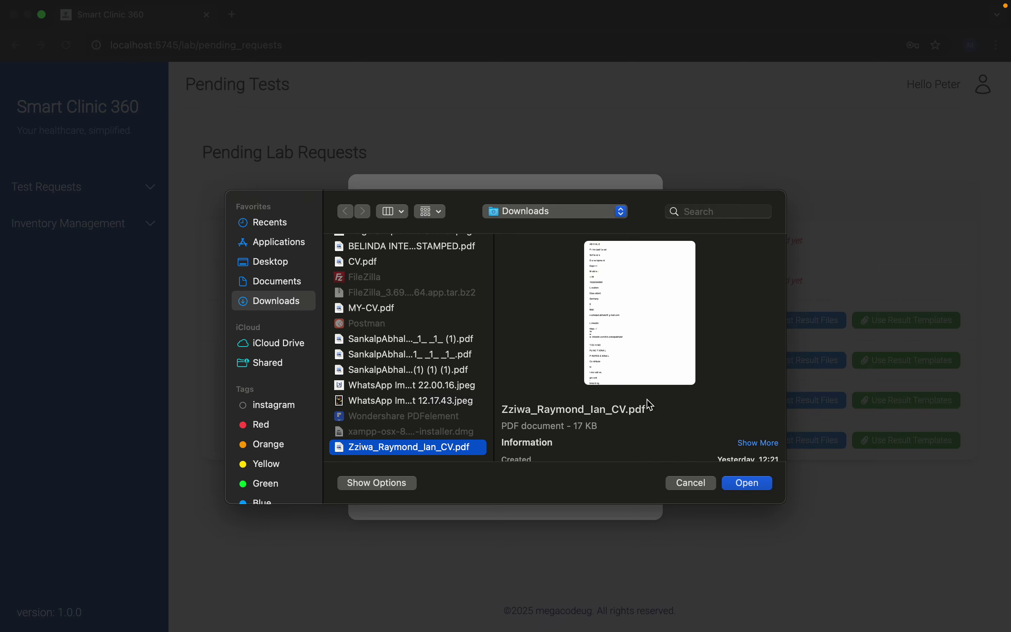
click(736, 485)
click(542, 376)
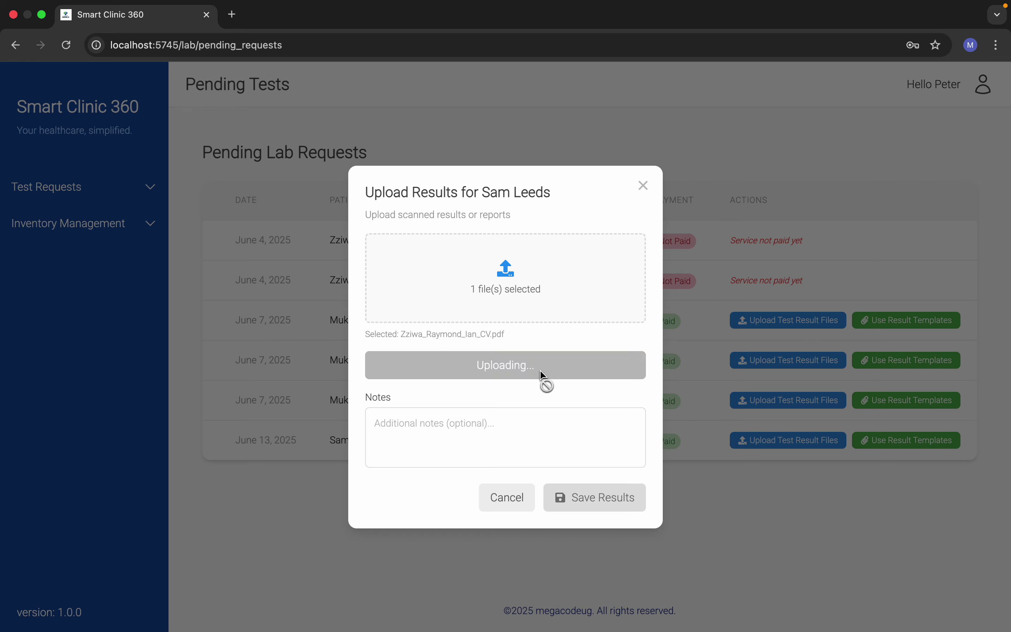
Step: Add the note 'any notes' and save the test results
click(467, 425)
text(a)
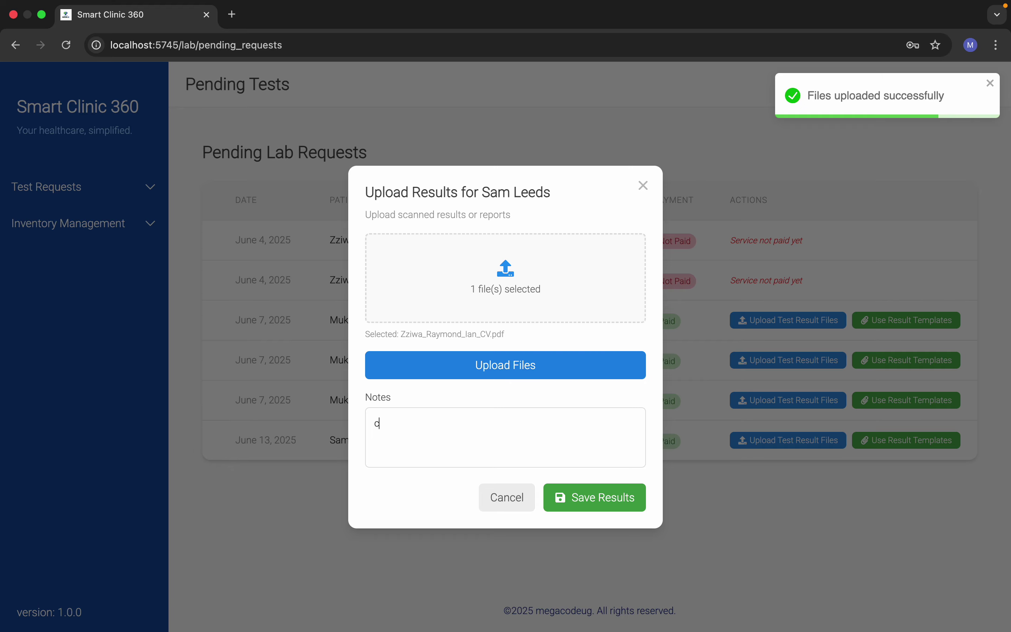
key(BackSpace)
text(any no)
key(BackSpace)
key(BackSpace)
text(notes)
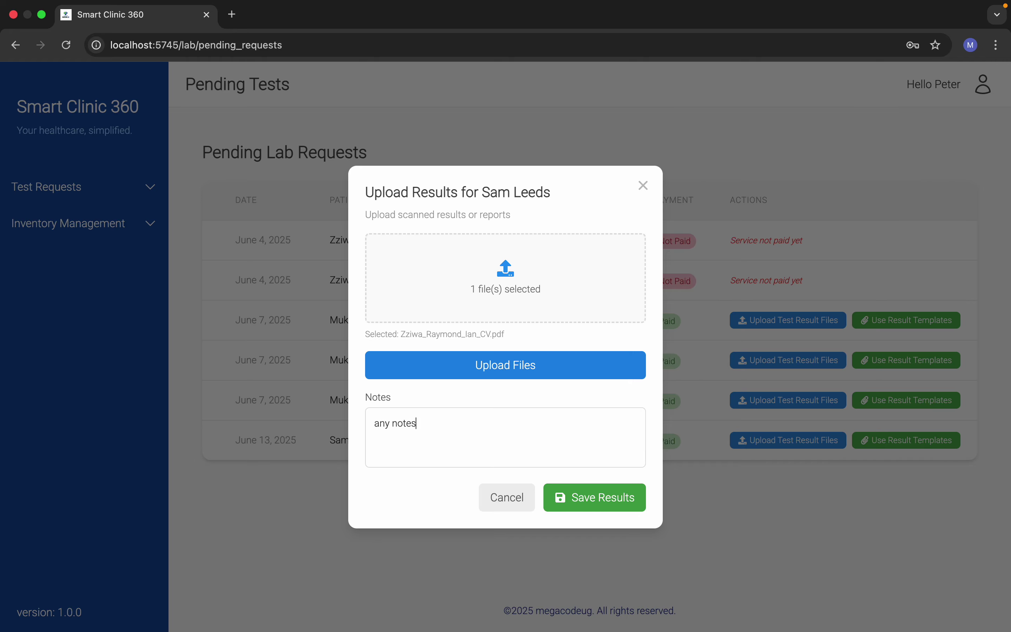
click(565, 508)
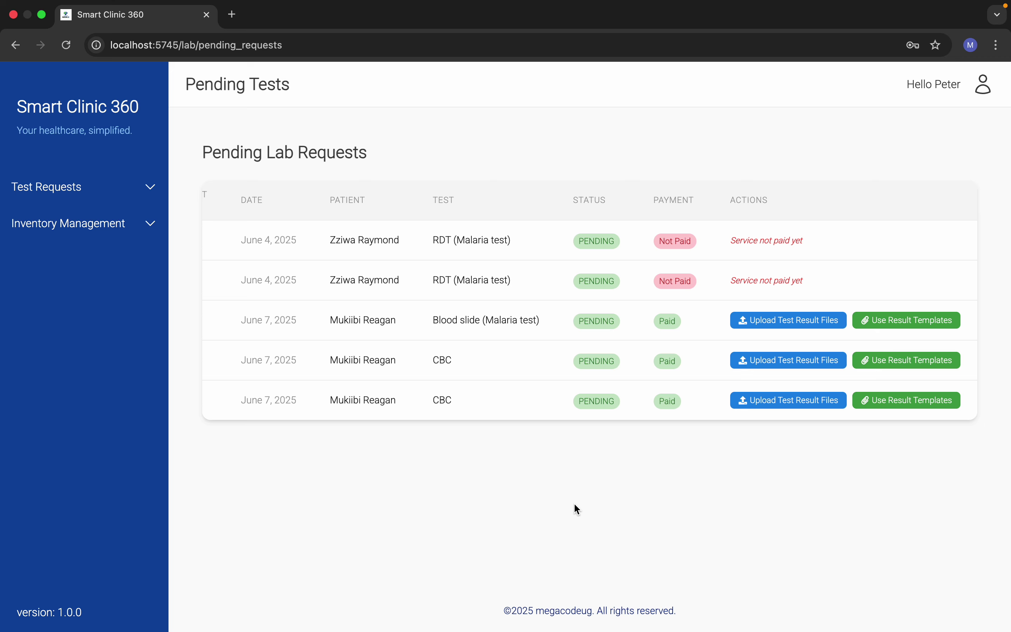
Step: Sign out of the lab account and log in with the receptionist's email and password
click(987, 91)
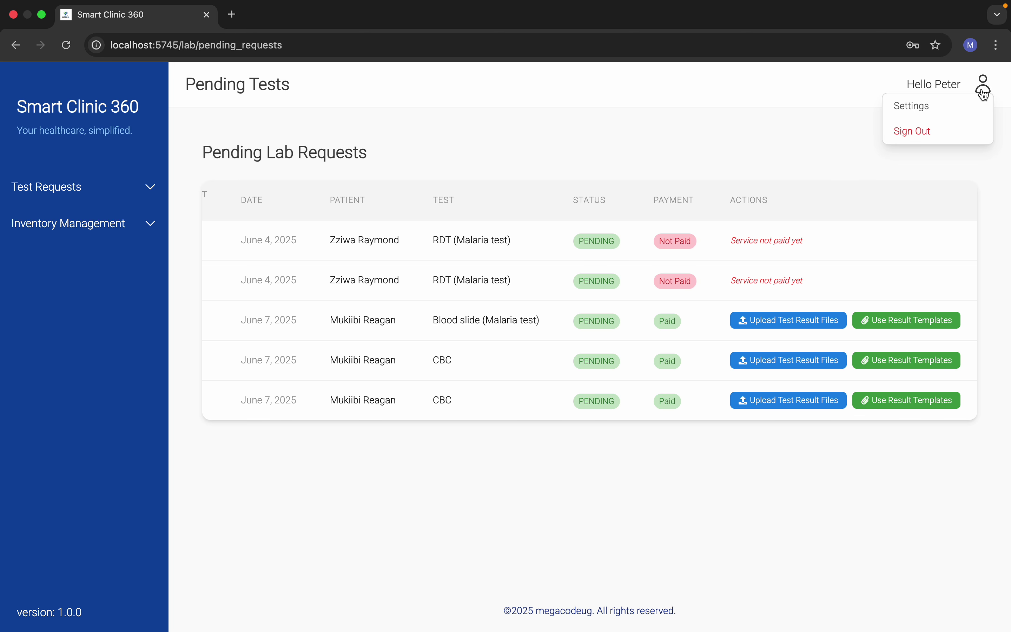
click(947, 134)
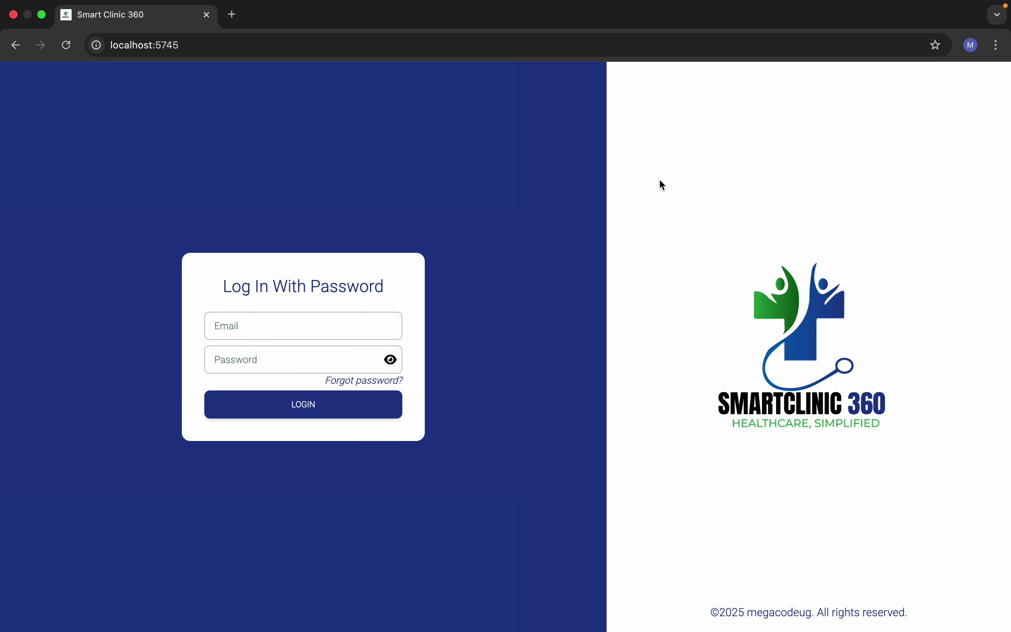
click(259, 327)
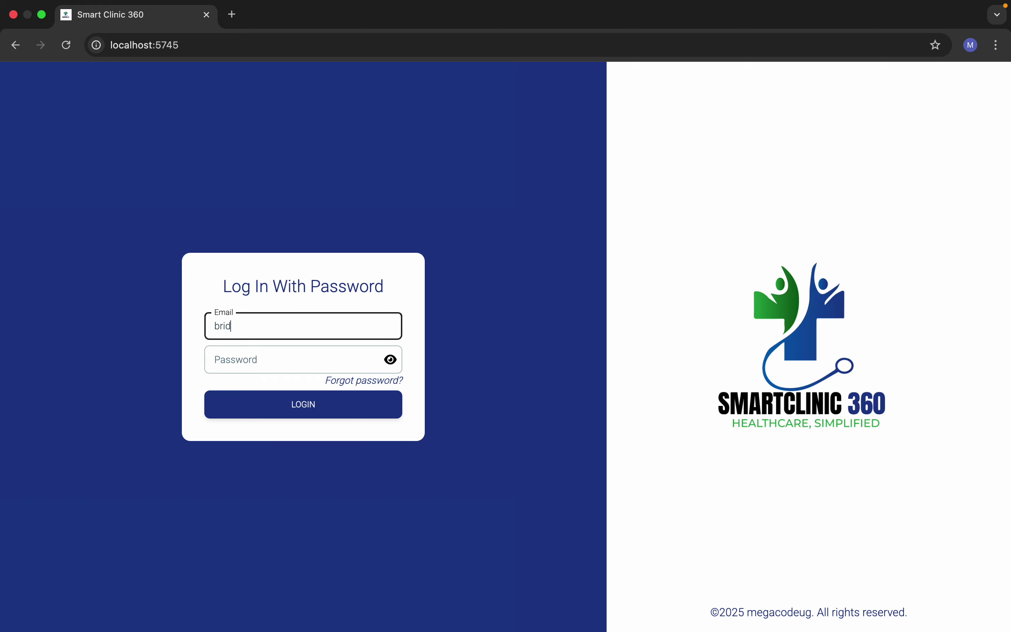
click(248, 354)
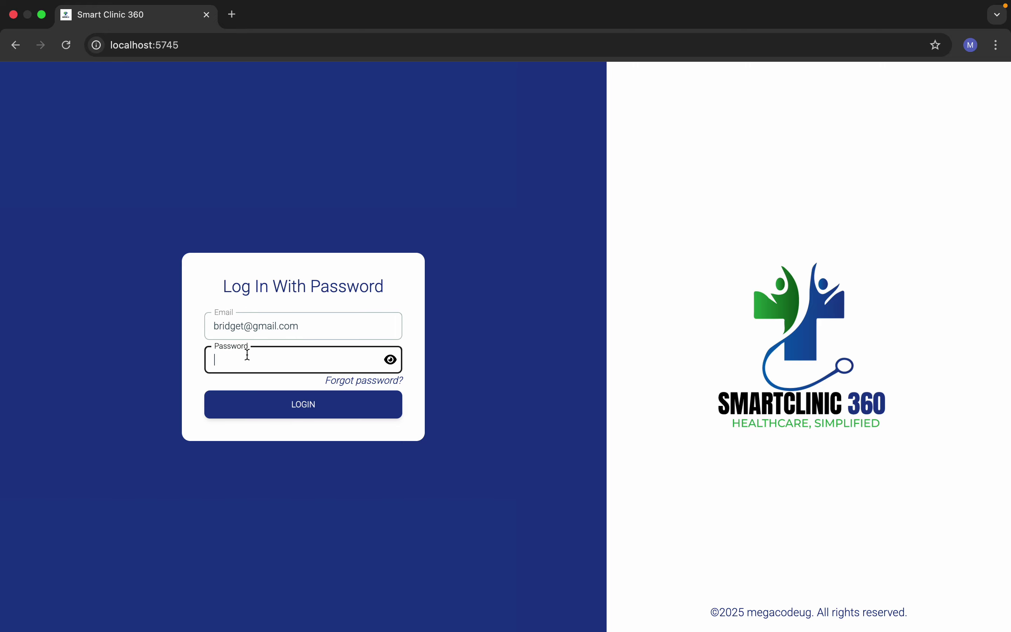
text(1)
click(256, 396)
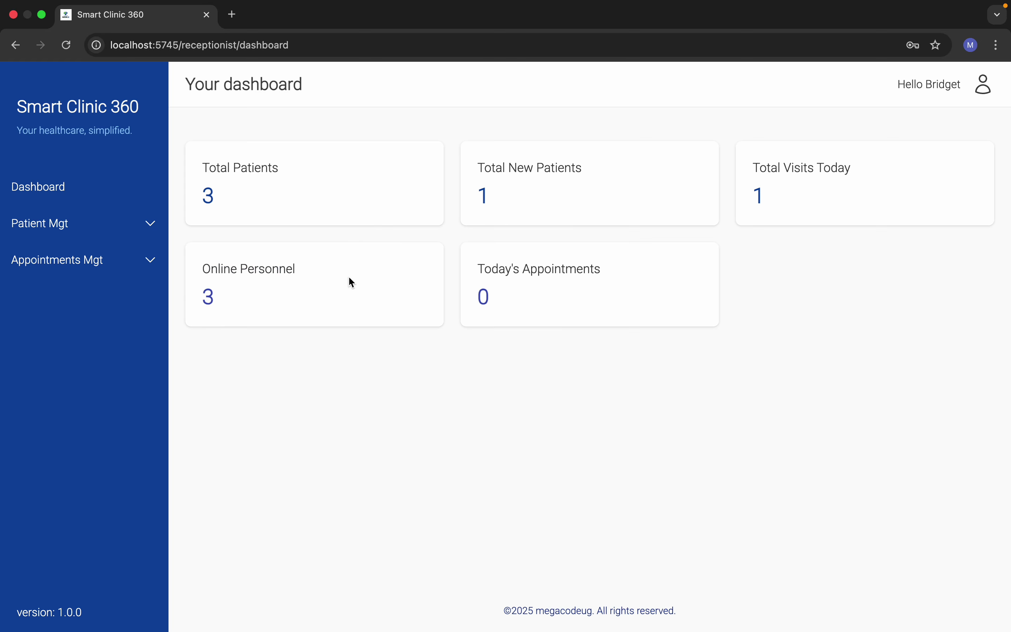
Step: Start a new General Visit with Ordinary condition for the third registered patient
click(82, 224)
click(83, 265)
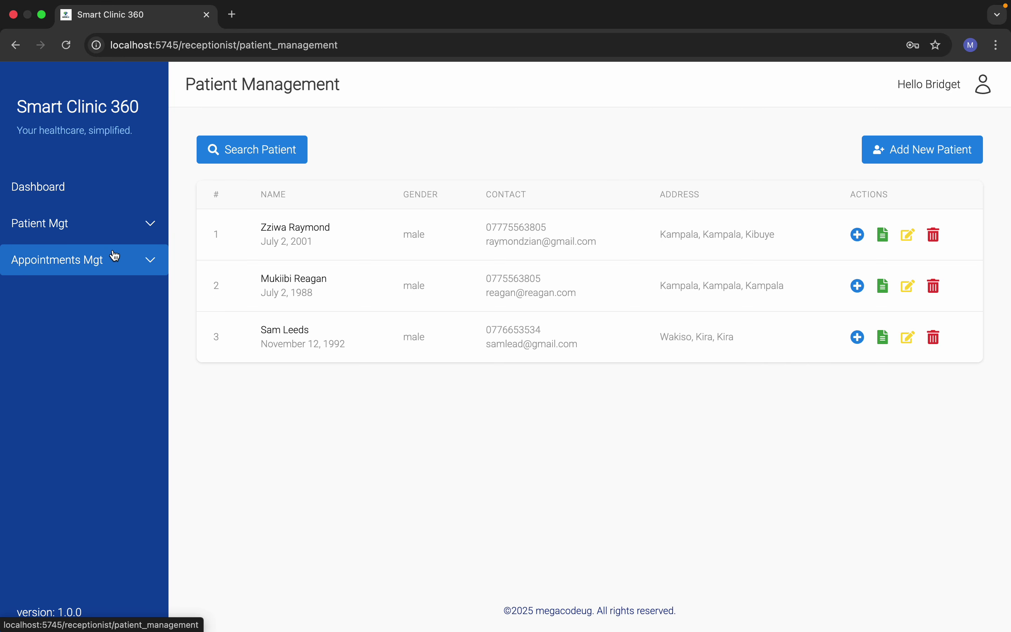
click(857, 338)
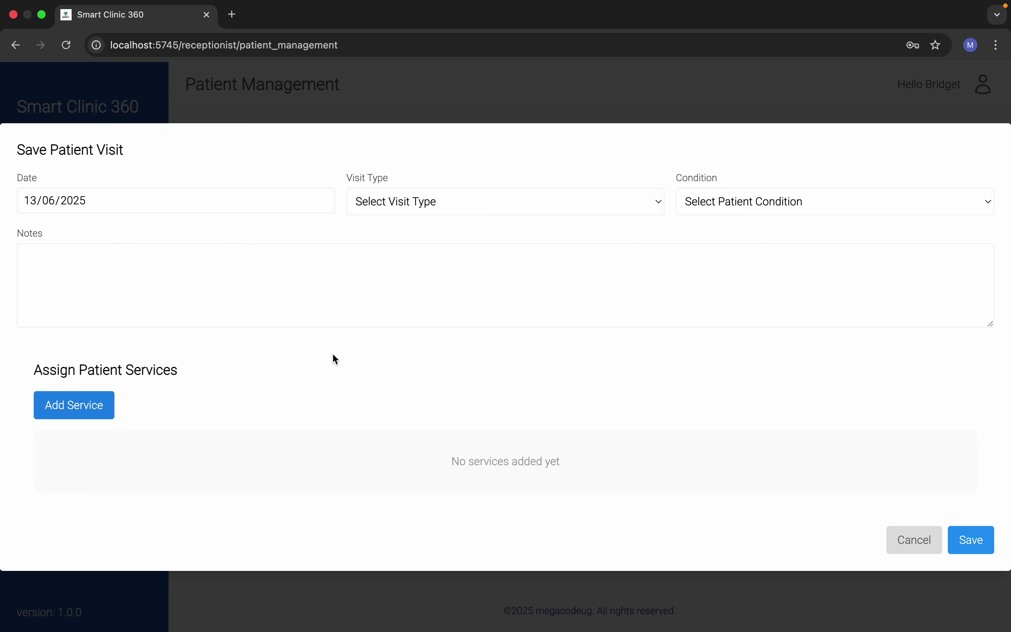
click(411, 200)
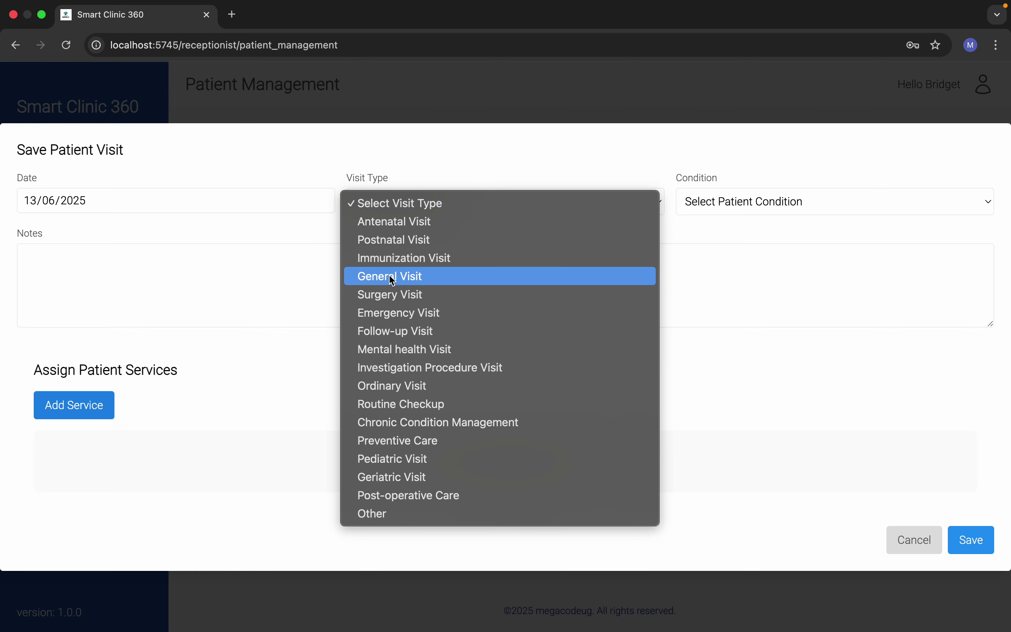
click(393, 277)
click(710, 209)
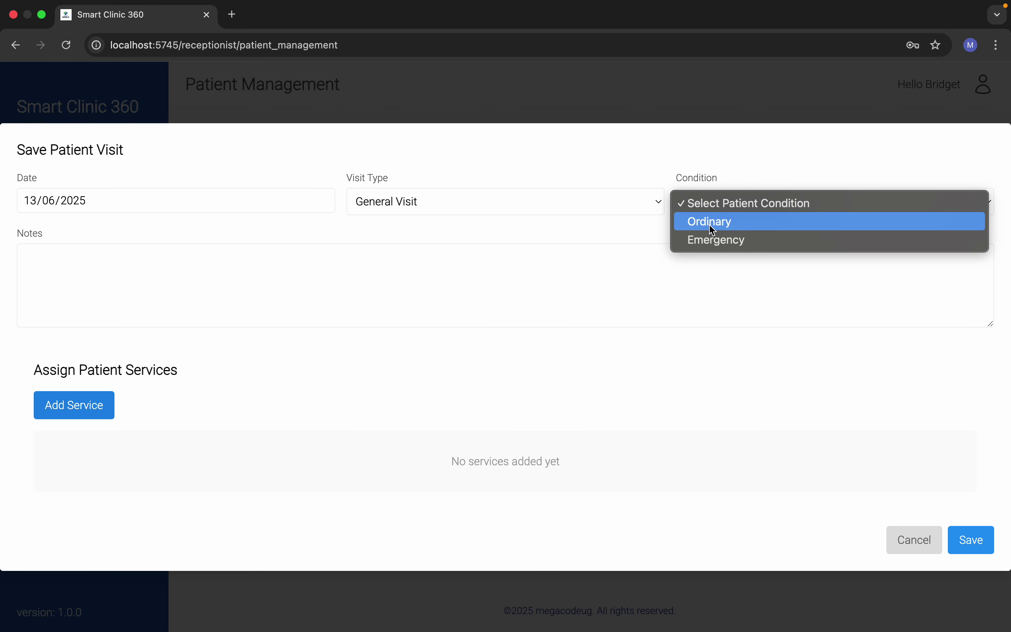
click(711, 229)
Step: Add a lab HIV service to the visit and save it
click(90, 413)
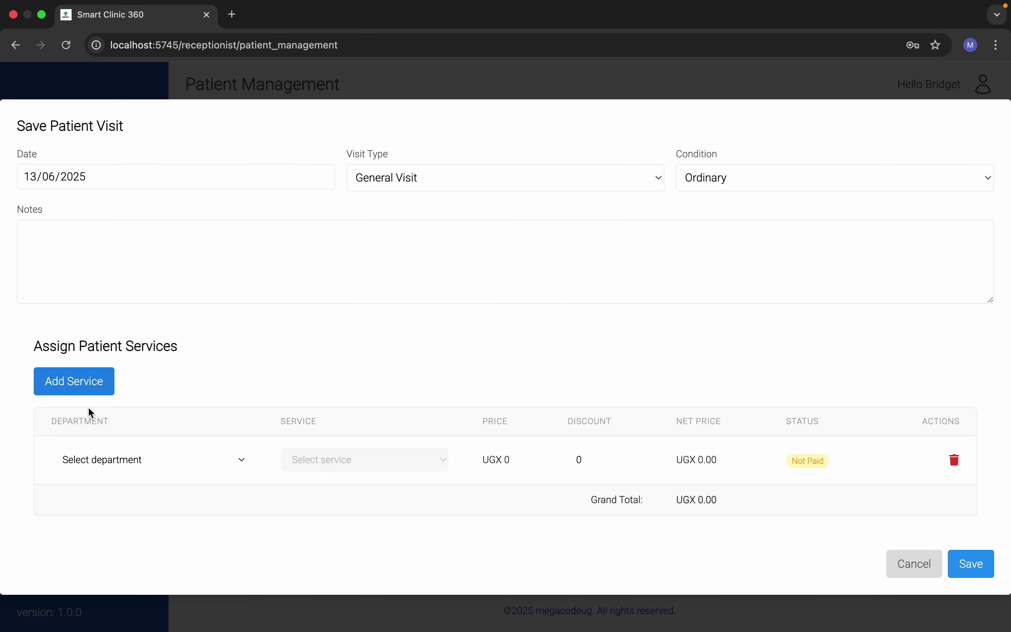
click(141, 465)
click(232, 478)
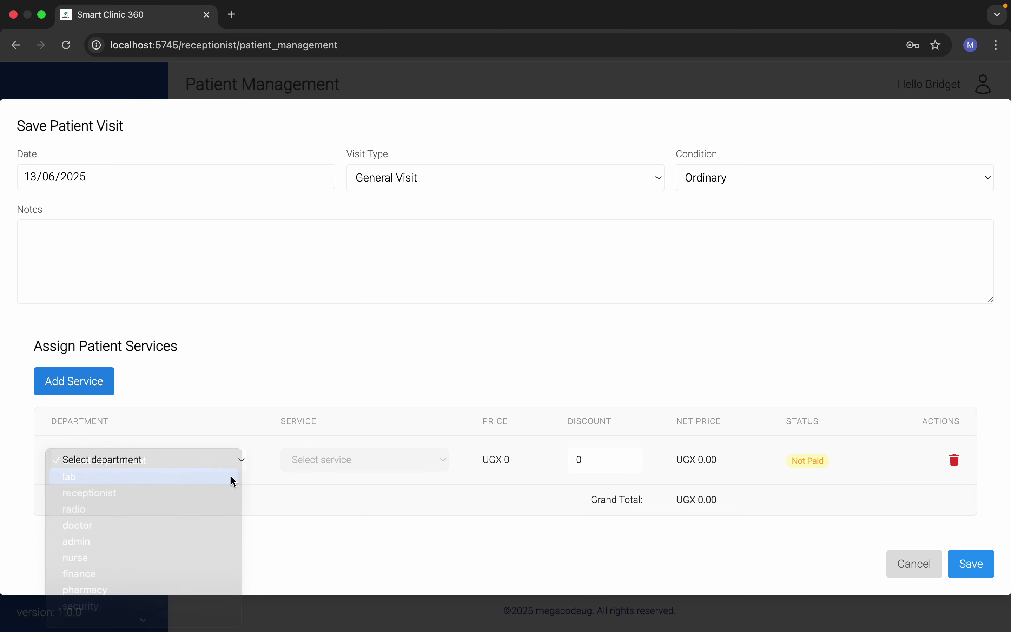
click(314, 462)
scroll(330, 517, down, 10)
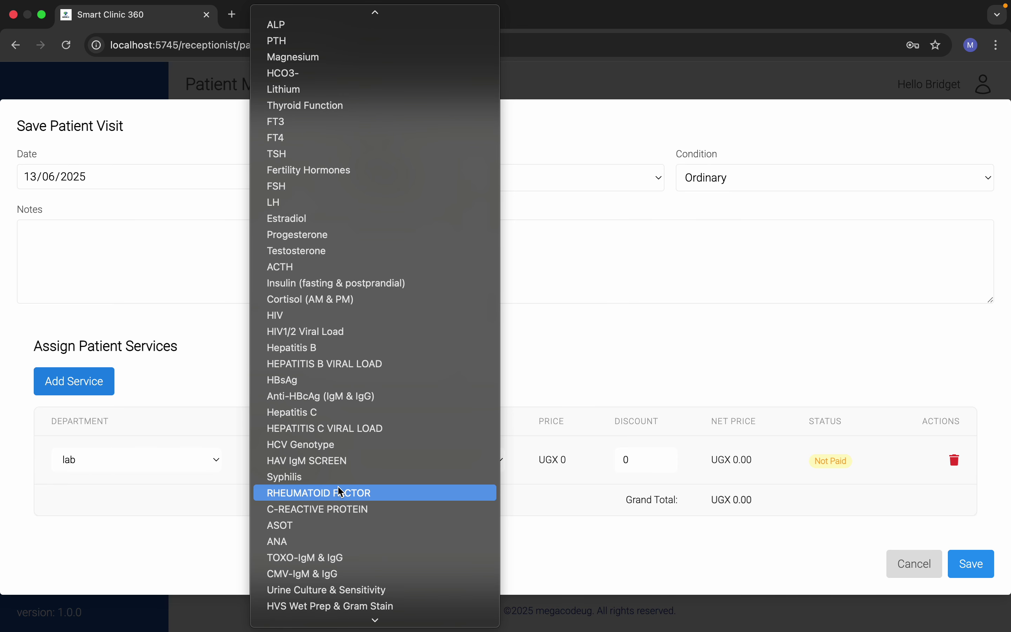
click(334, 316)
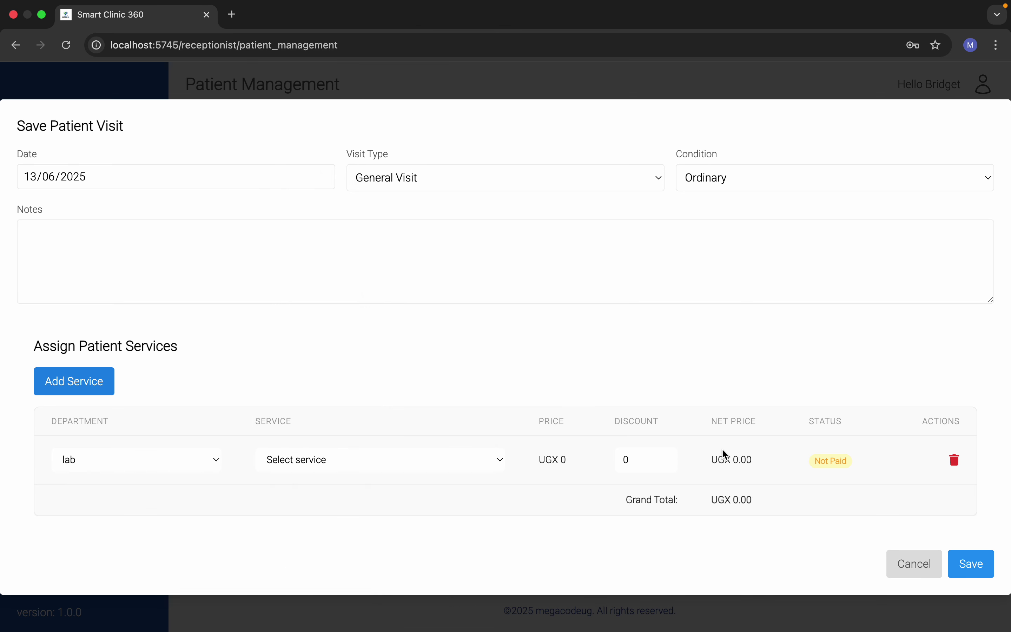
click(973, 572)
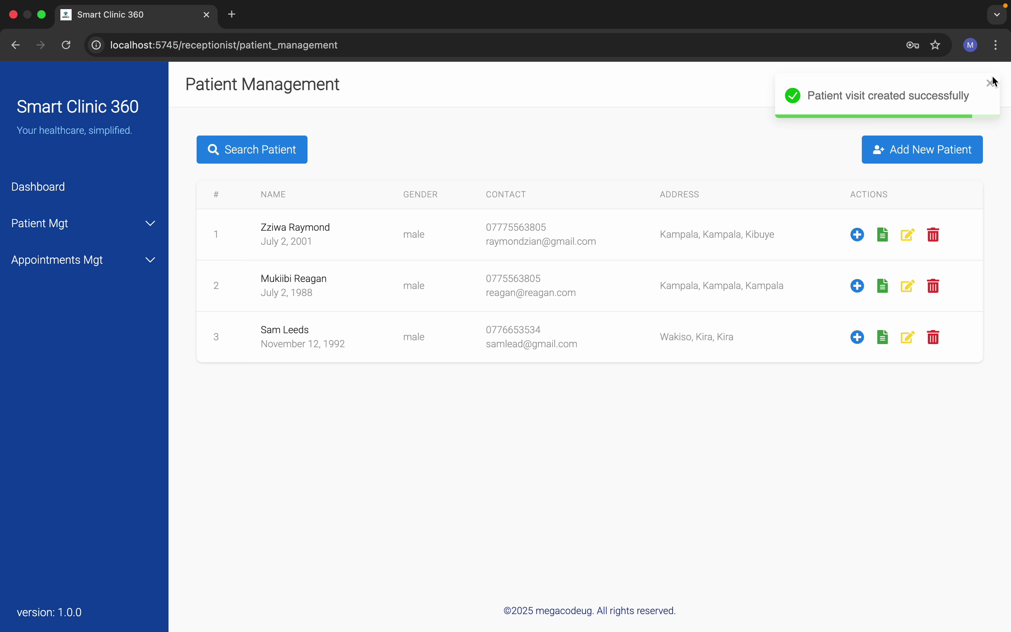
click(991, 83)
click(985, 84)
Step: Sign out of the receptionist account and log in with the finance email and password
click(931, 132)
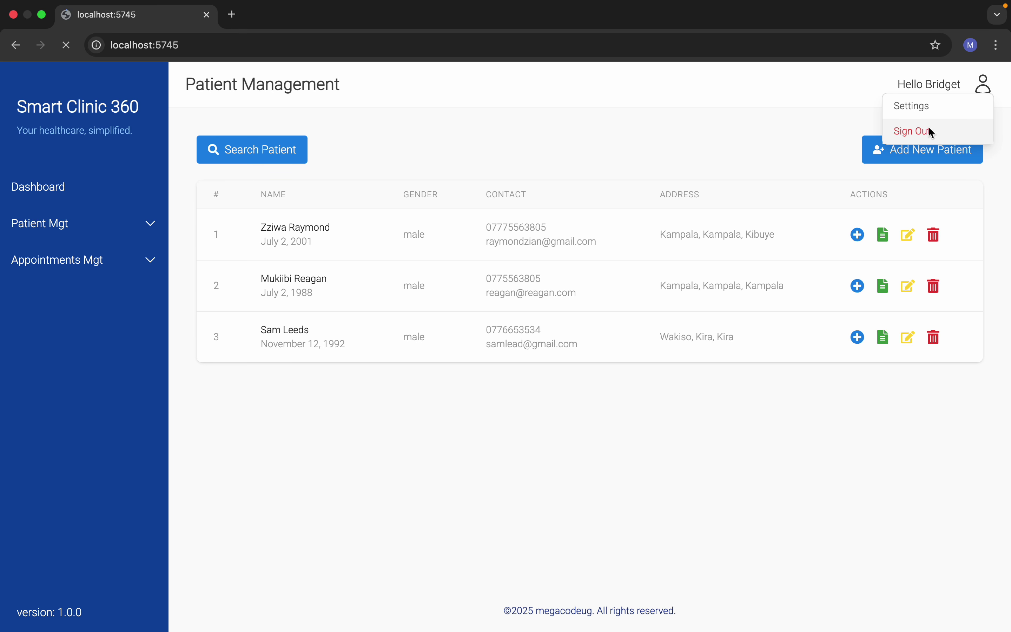
click(322, 332)
text(fi)
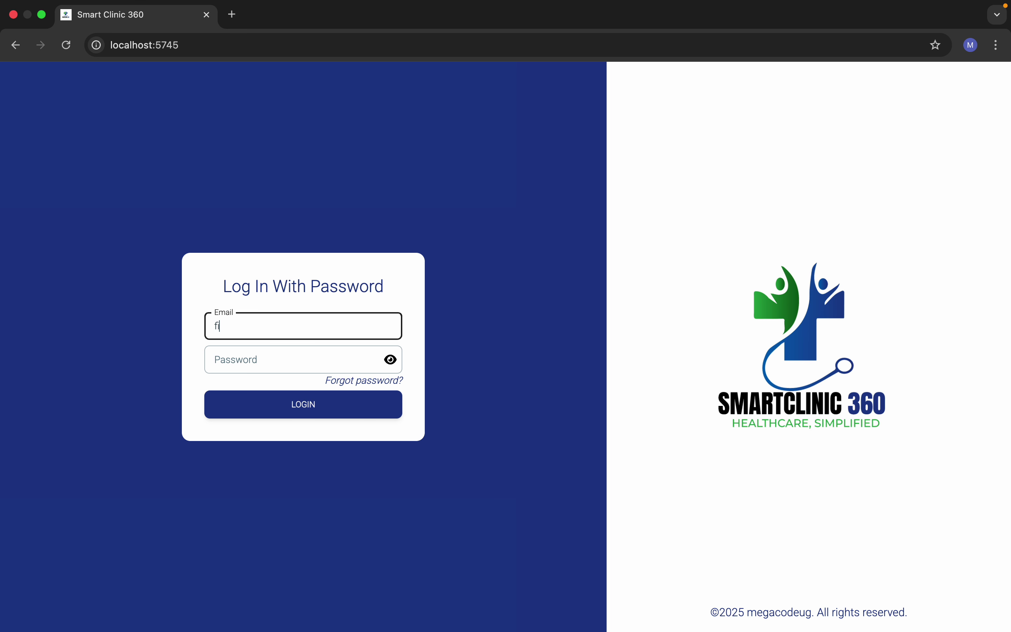
text(nance@finance.com)
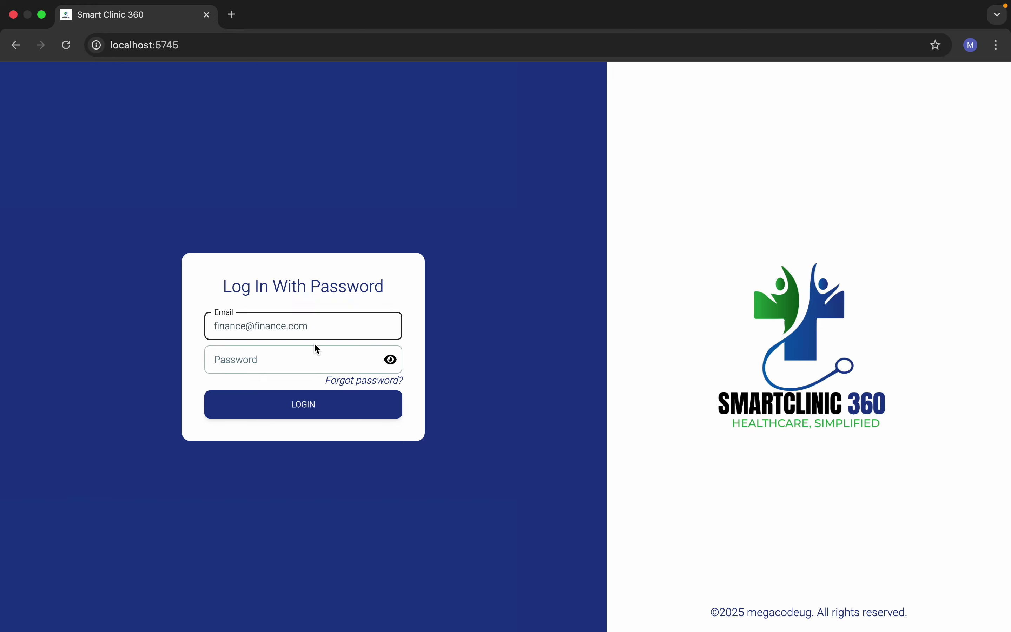
click(289, 361)
text(123)
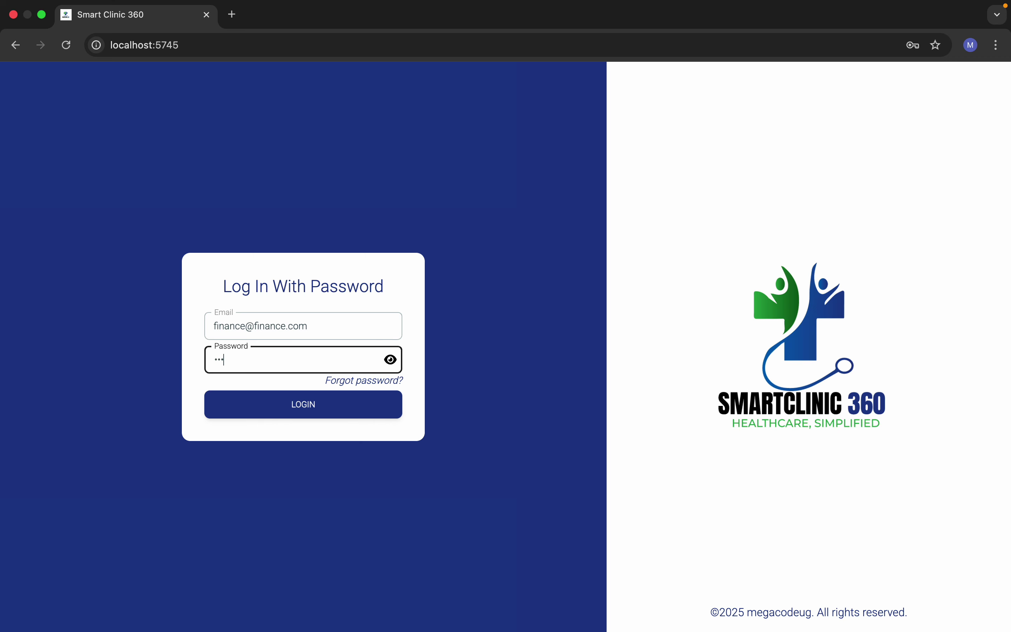
click(296, 404)
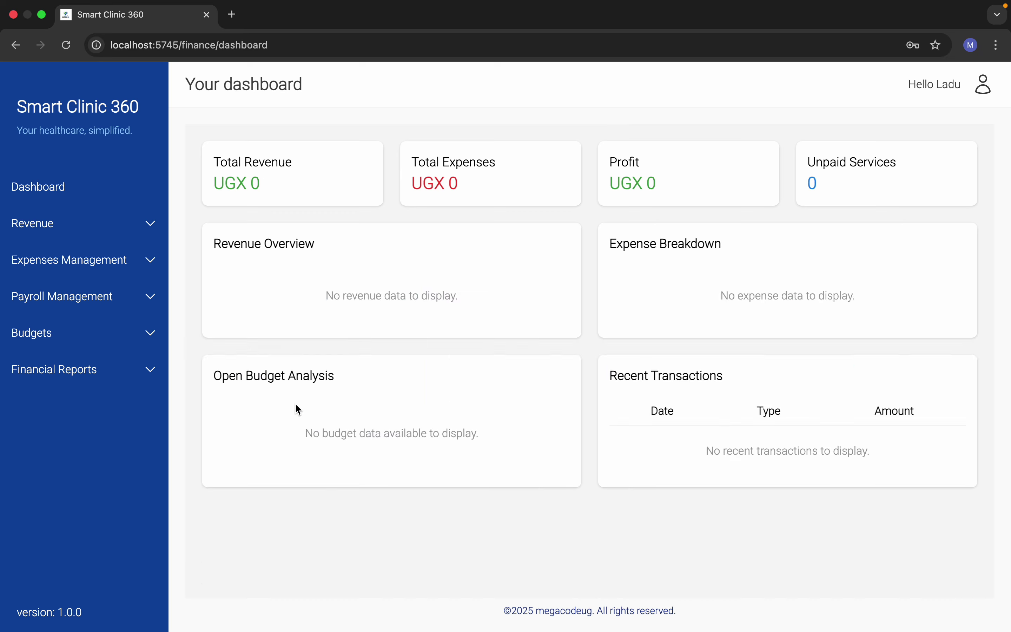
Step: Record a Cash payment of 1 for the June 13 unpaid service request
click(827, 196)
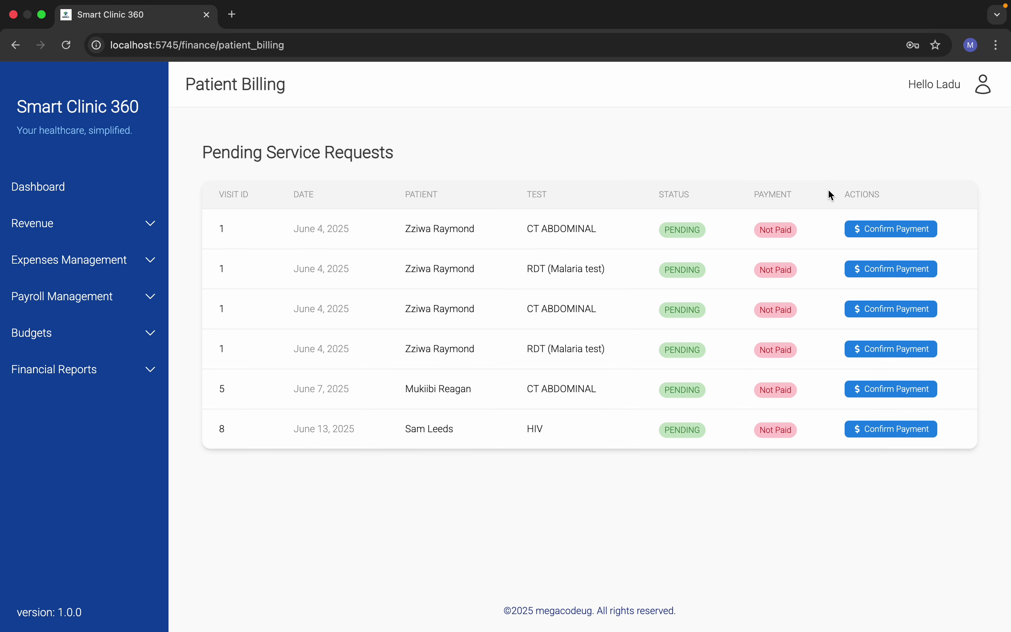
click(861, 430)
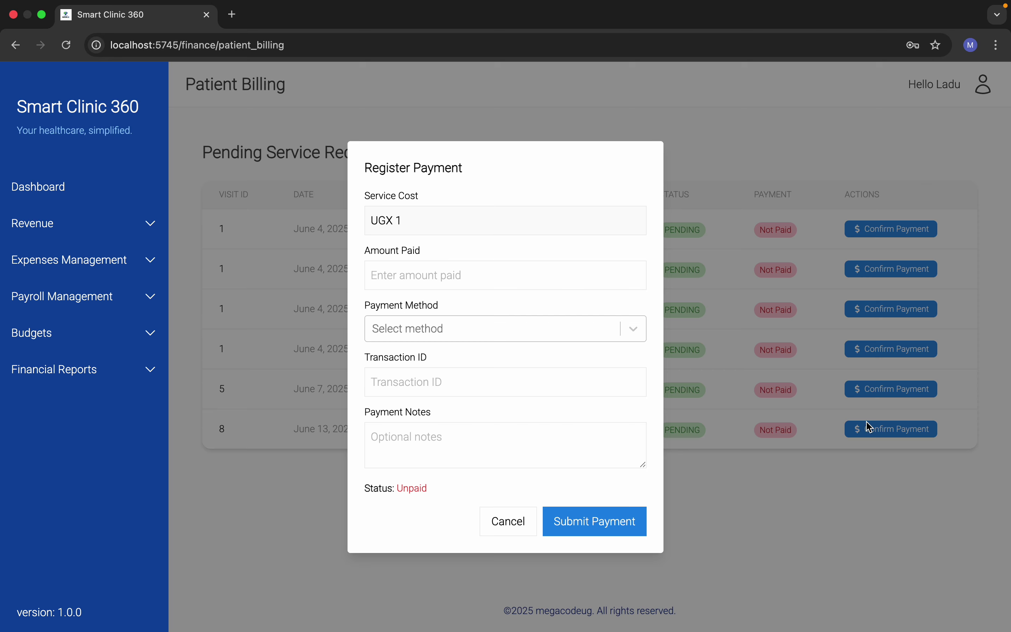
click(424, 271)
text(1)
click(444, 338)
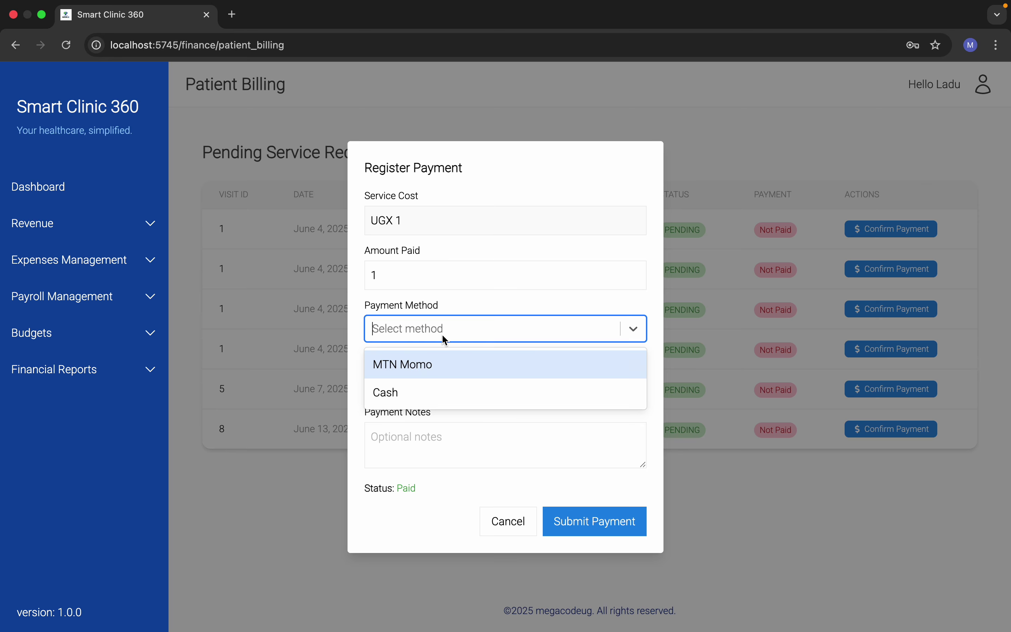
click(431, 392)
click(582, 514)
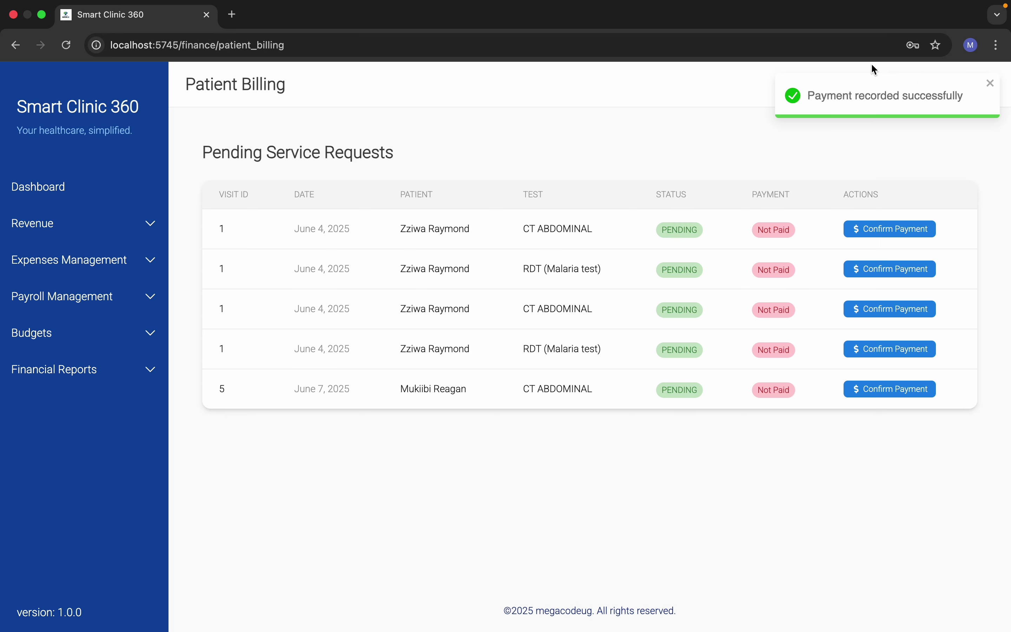
click(982, 88)
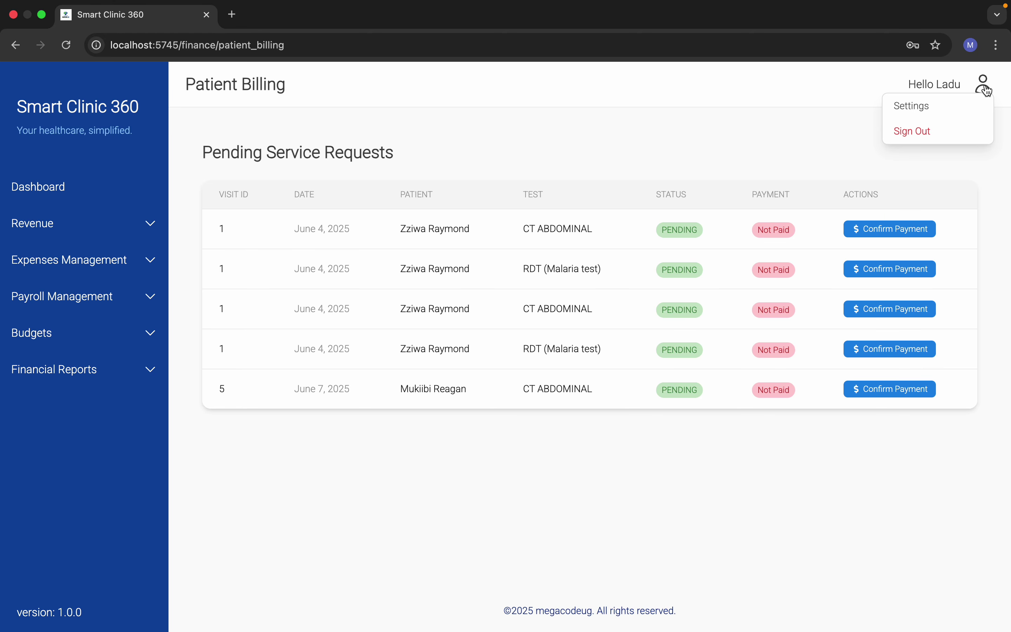
Step: Sign out of finance and log in with the lab user's email and password
click(911, 130)
click(295, 323)
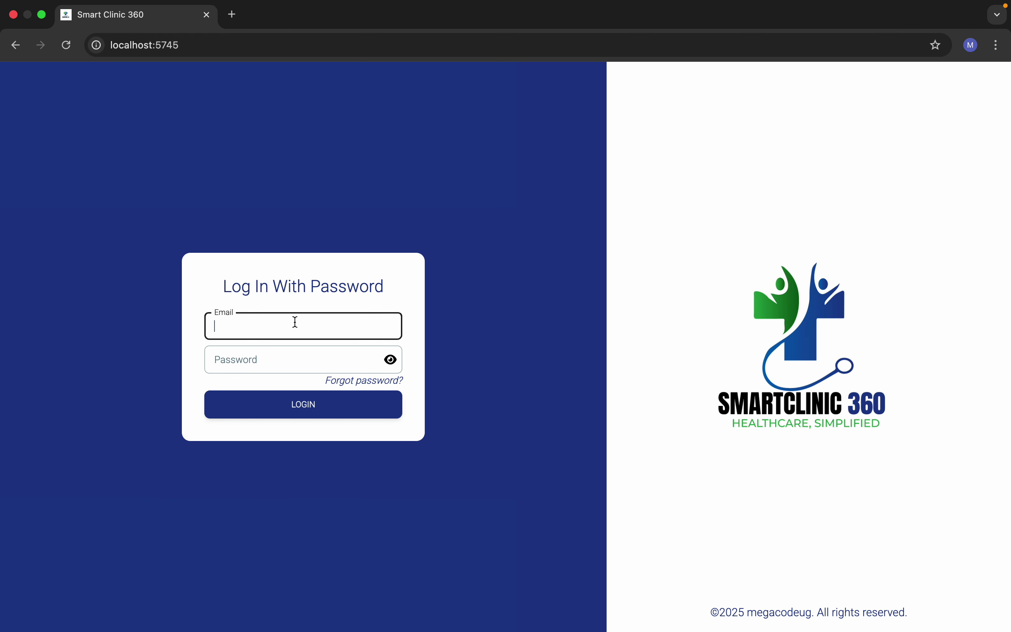
text(lab@lab.com)
click(275, 366)
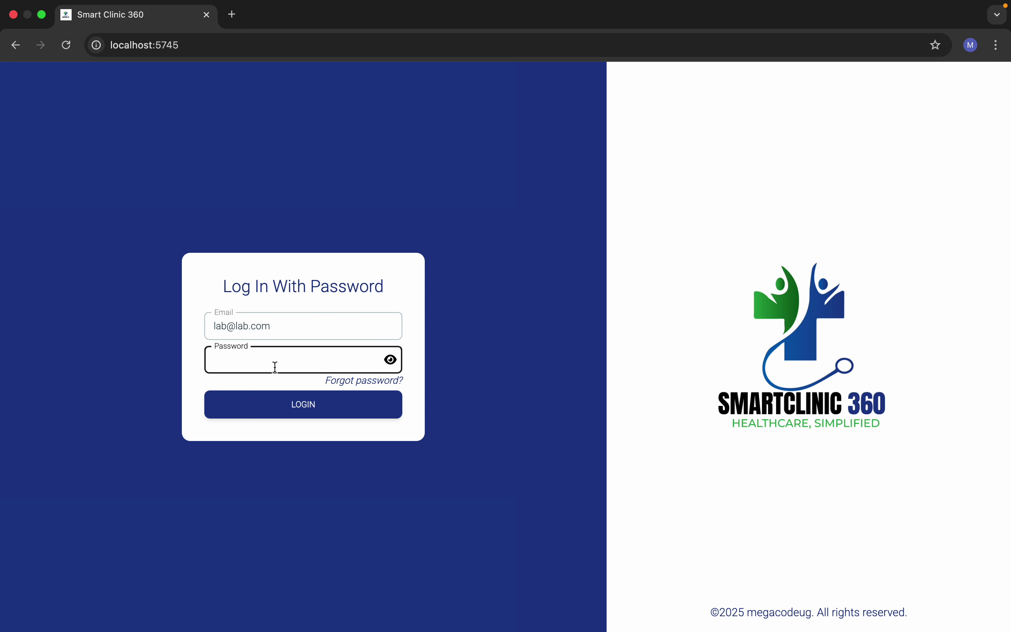
click(286, 326)
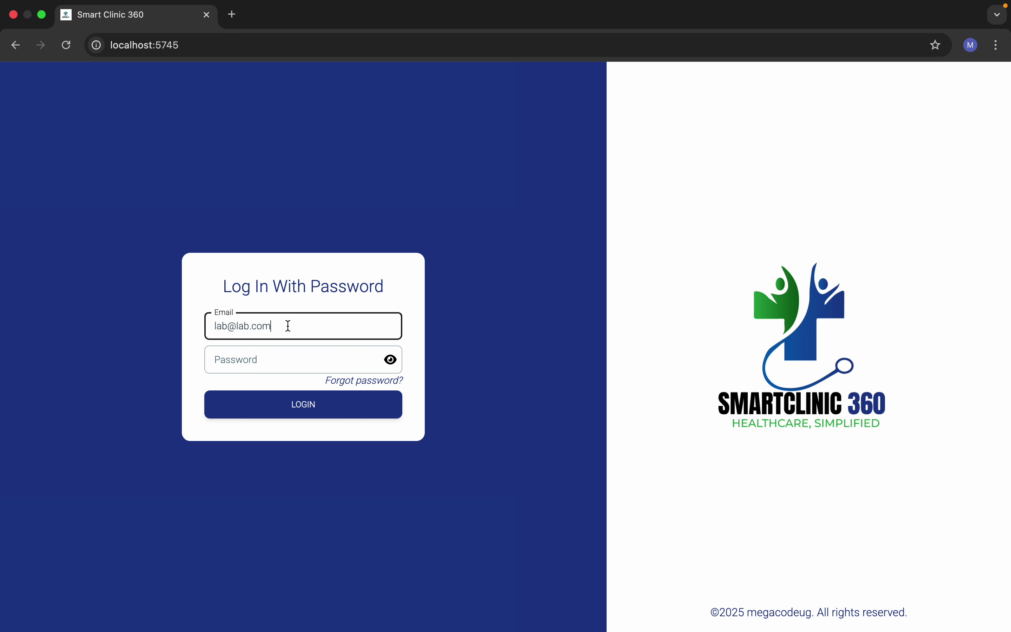
click(283, 358)
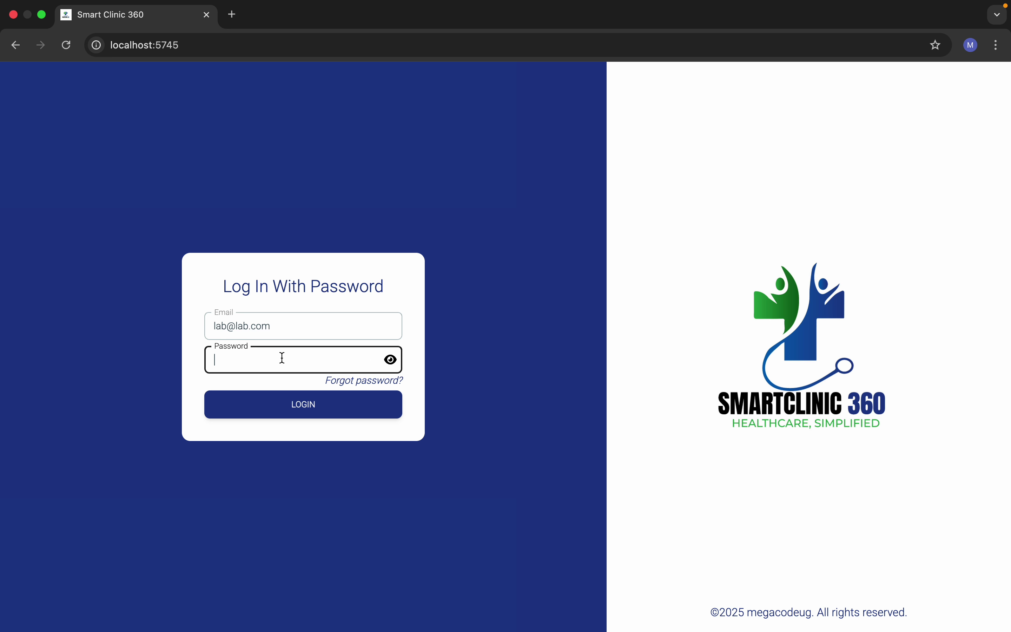
text(•)
click(304, 404)
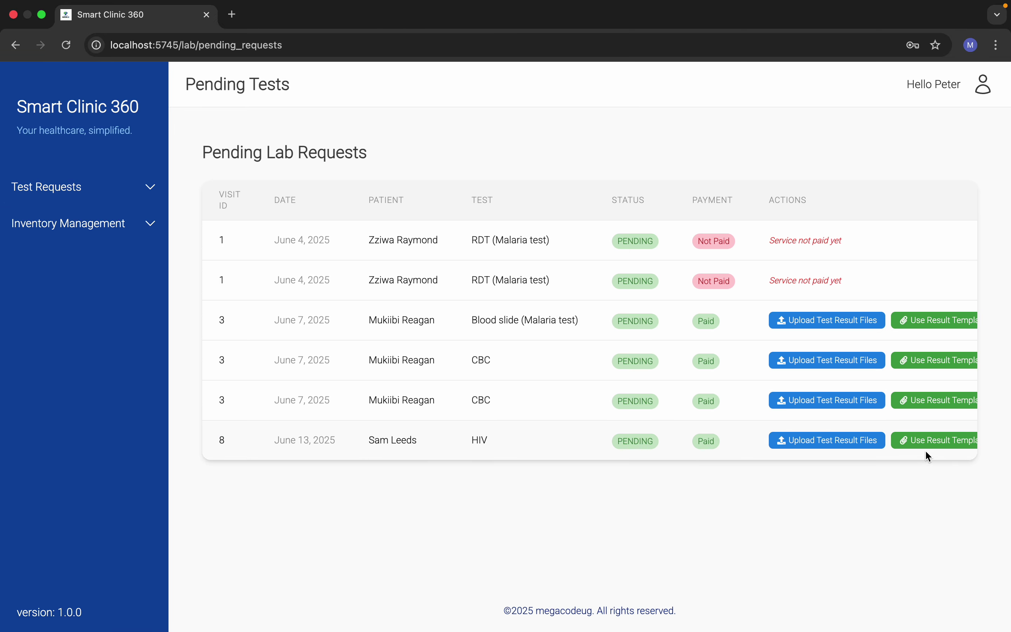
scroll(926, 450, right, 3)
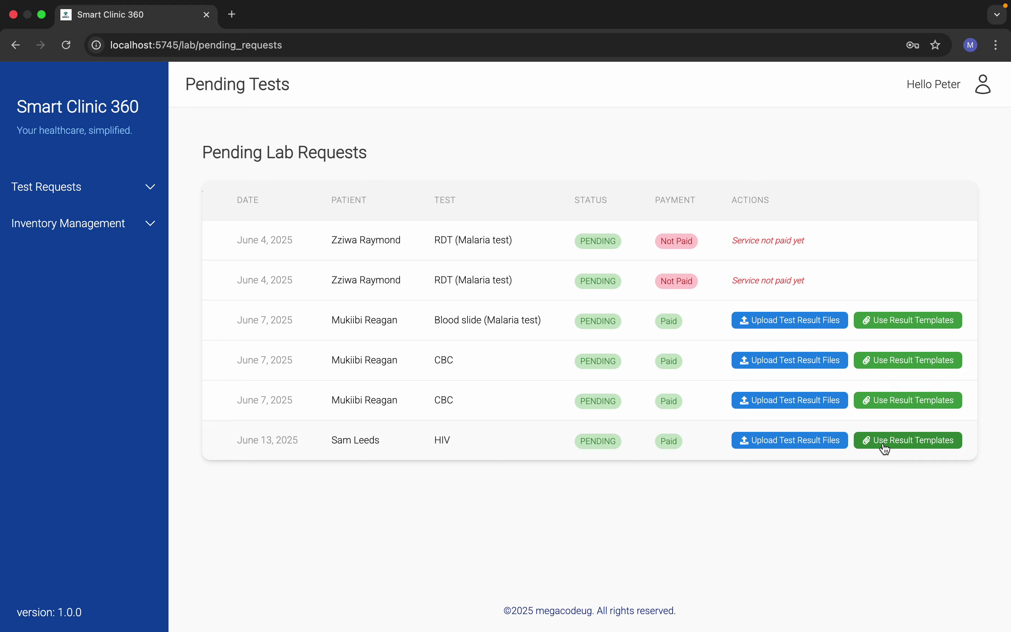
Step: Open result templates for the HIV request and try HIV, Malaria, Blood Sugar, Brucella and Film Comment templates
click(924, 441)
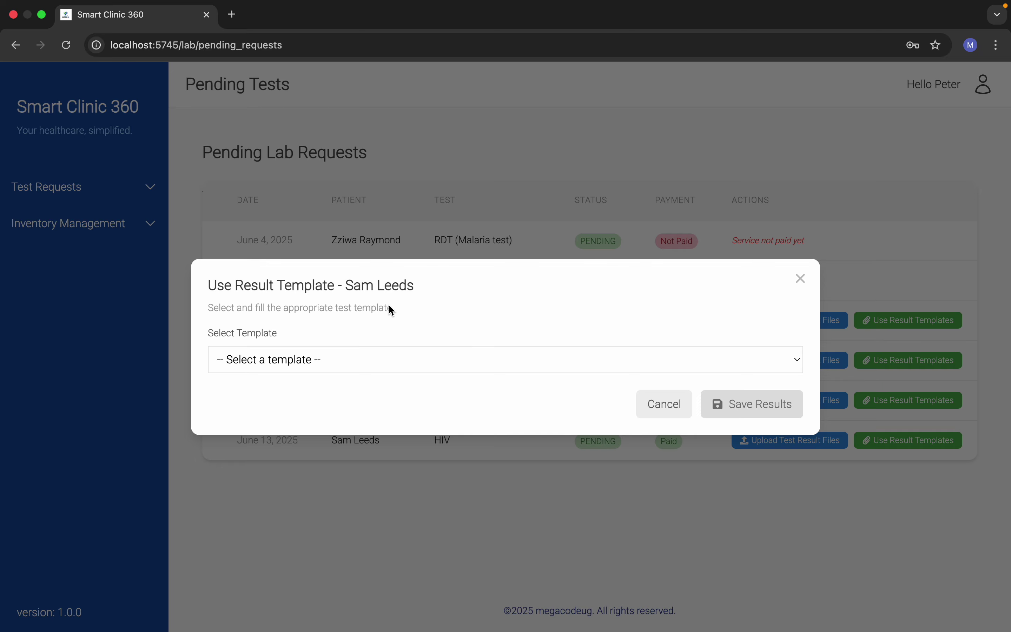
click(385, 366)
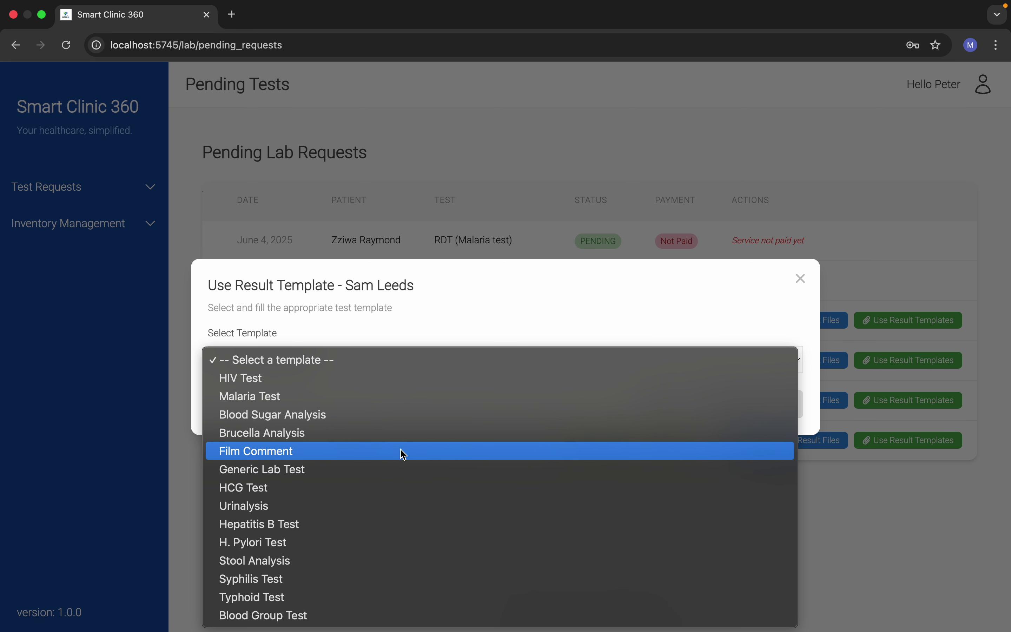
click(343, 379)
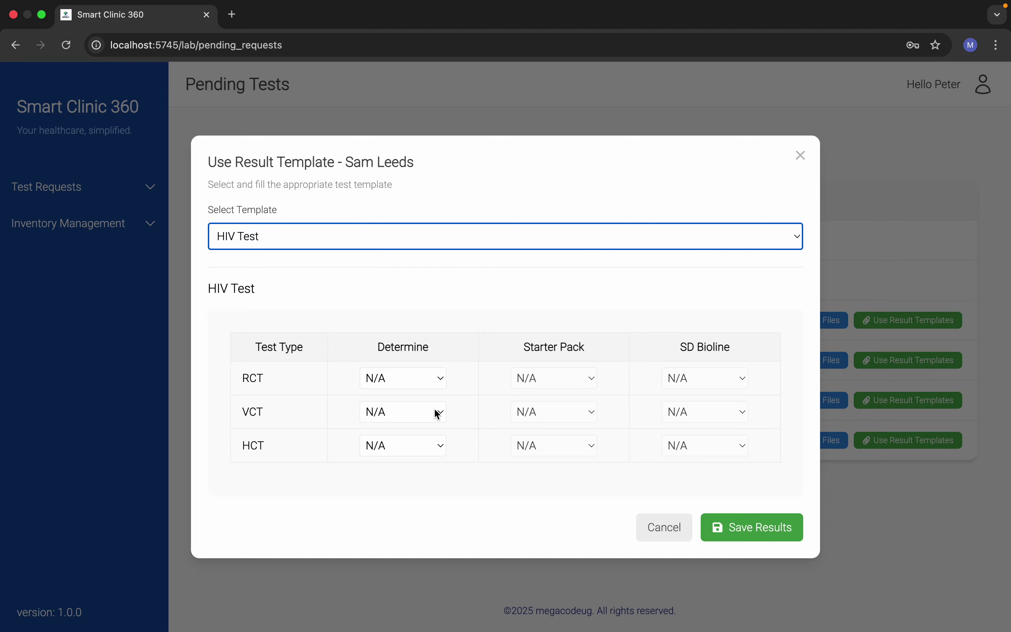
click(433, 245)
click(419, 256)
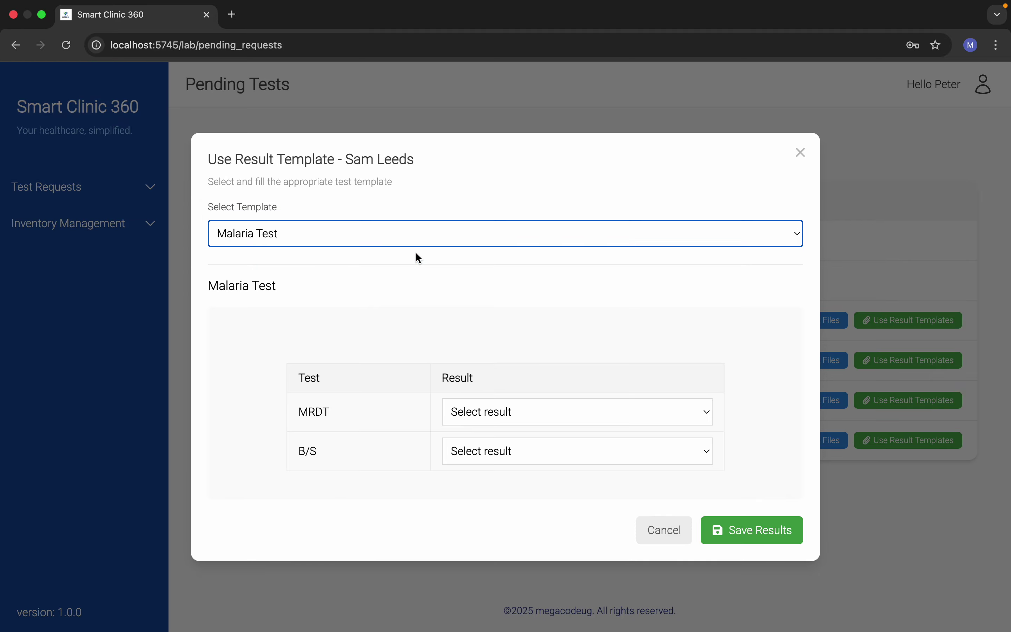
click(441, 233)
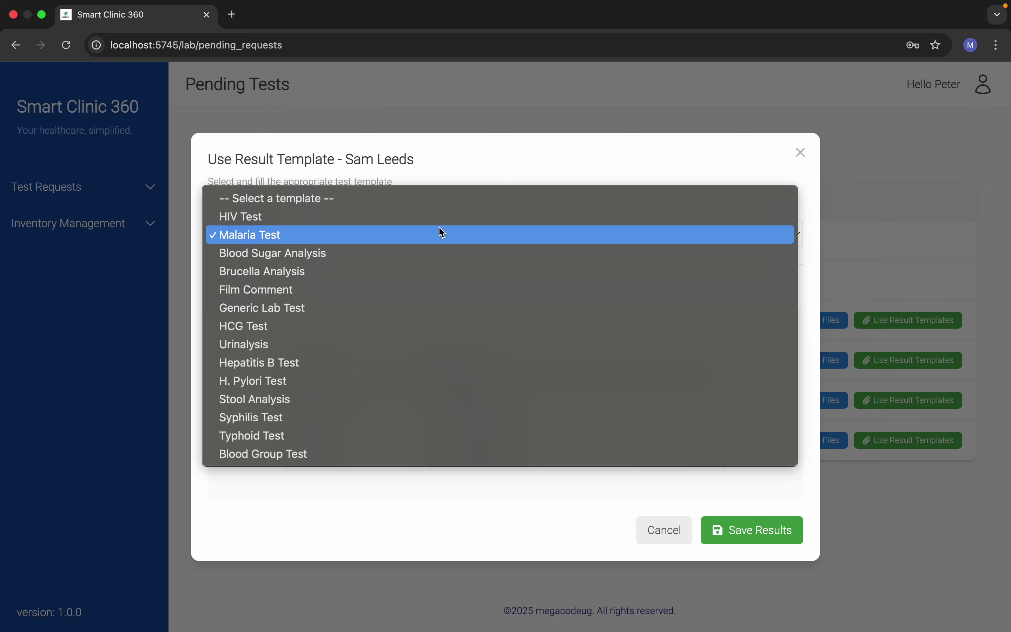
click(426, 252)
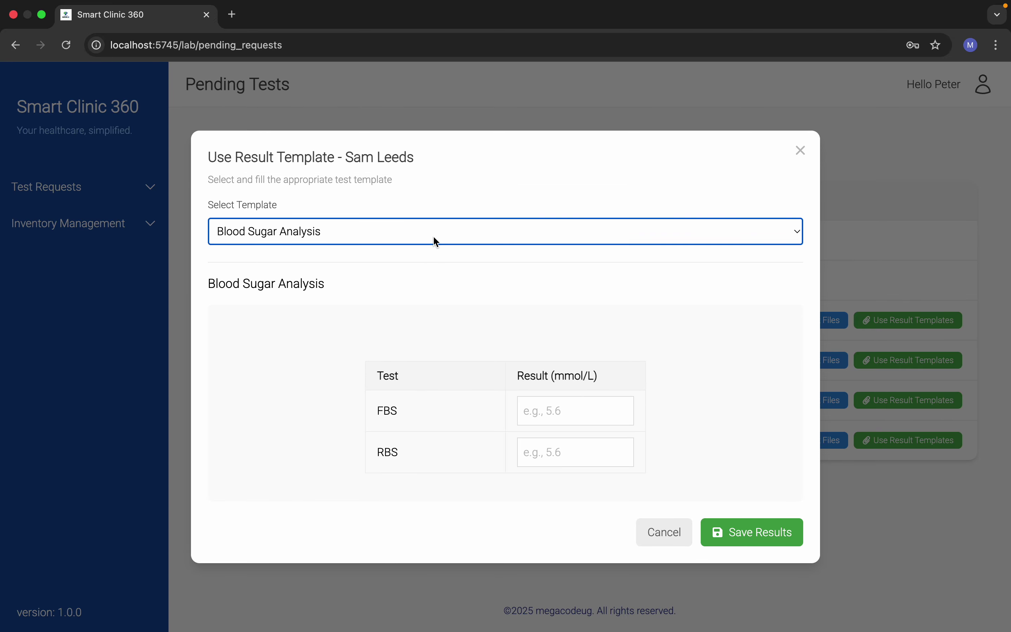
click(432, 232)
click(409, 267)
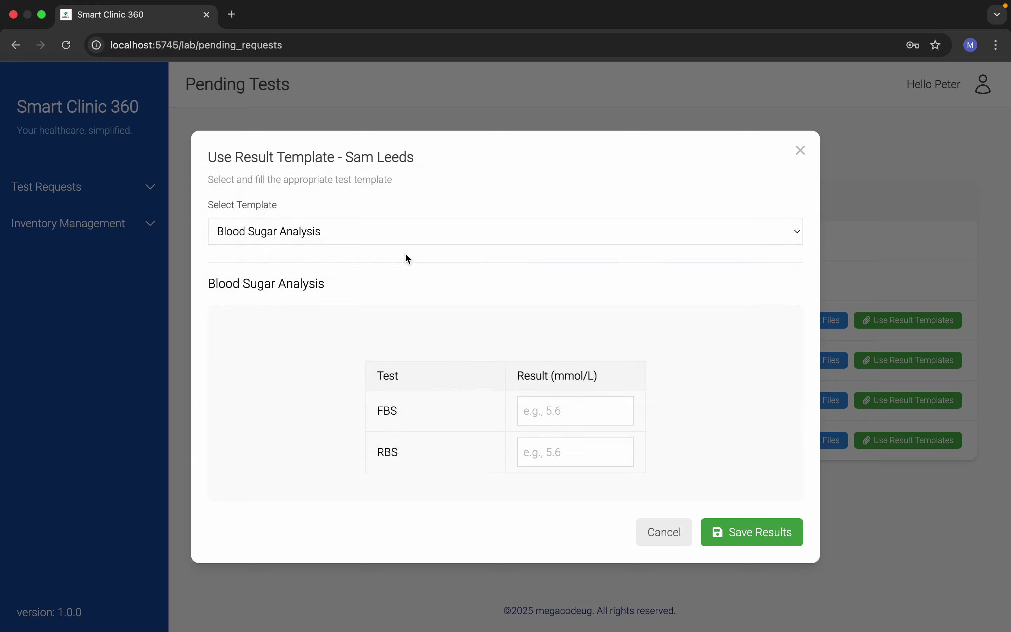
click(400, 200)
click(385, 170)
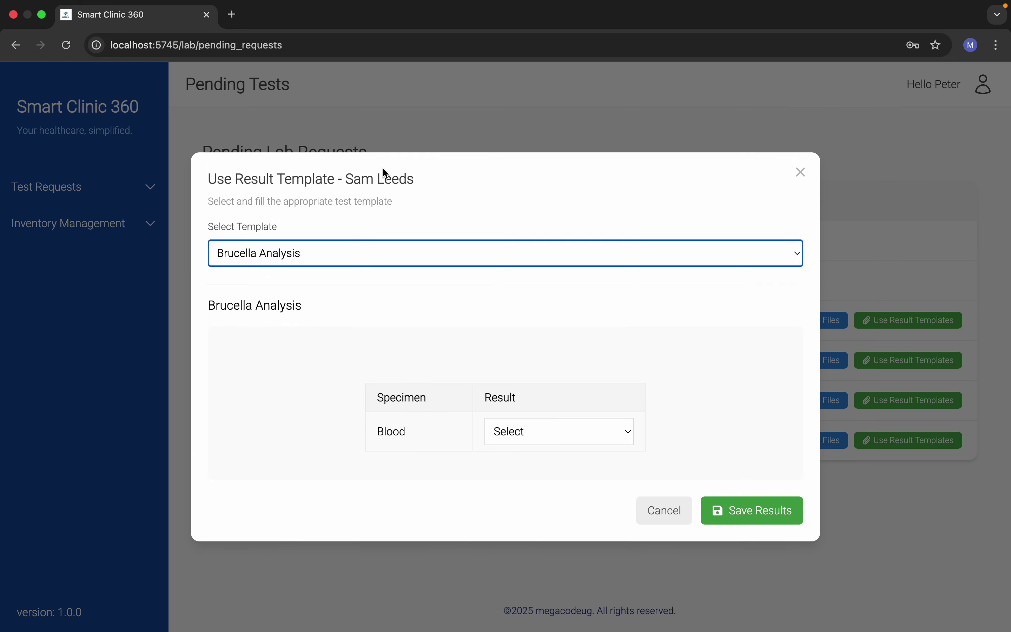
click(428, 251)
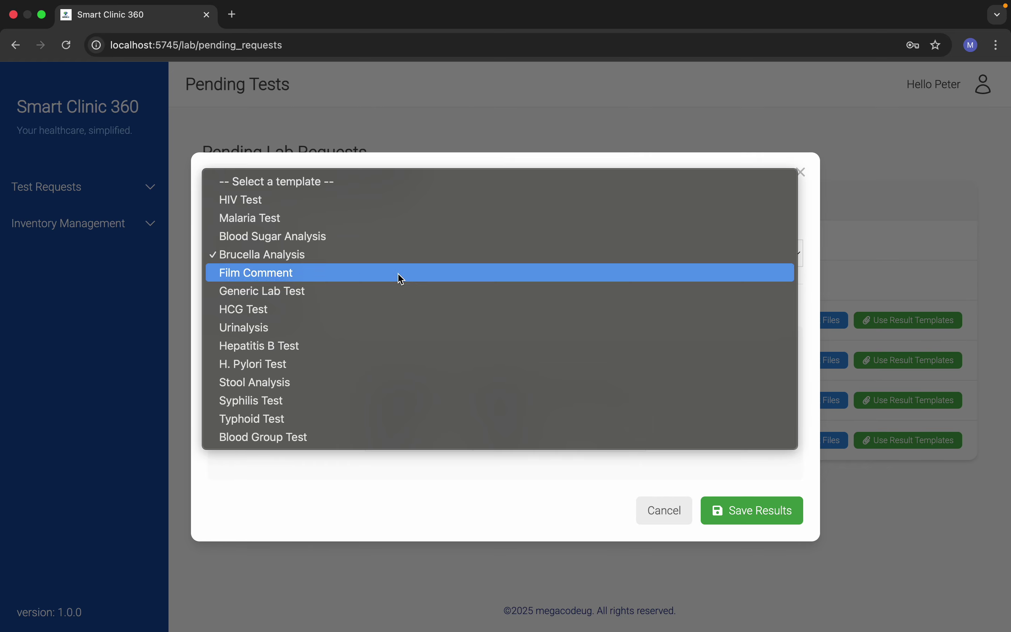
click(400, 279)
Step: Preview the Generic Lab Test, HCG, Urinalysis and Hepatitis B templates
scroll(444, 384, down, 3)
scroll(457, 345, up, 3)
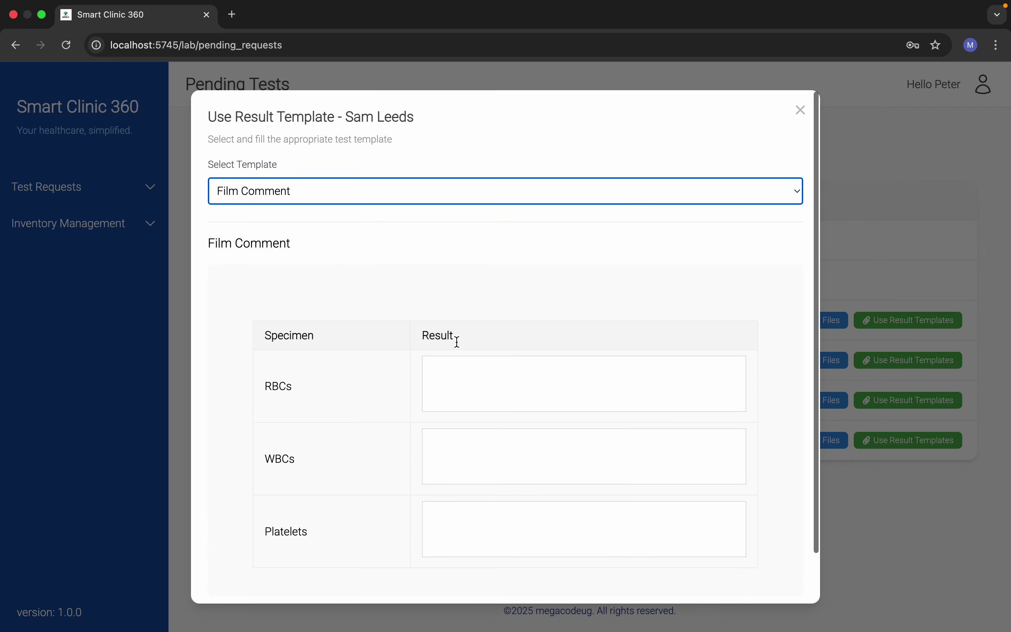
click(426, 194)
click(392, 210)
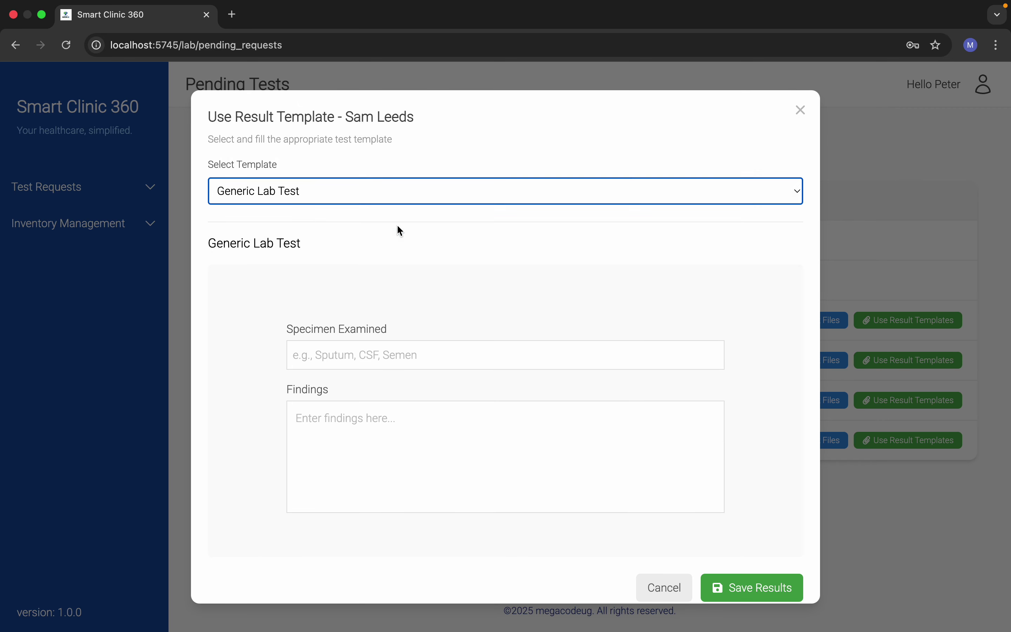
scroll(417, 288, down, 1)
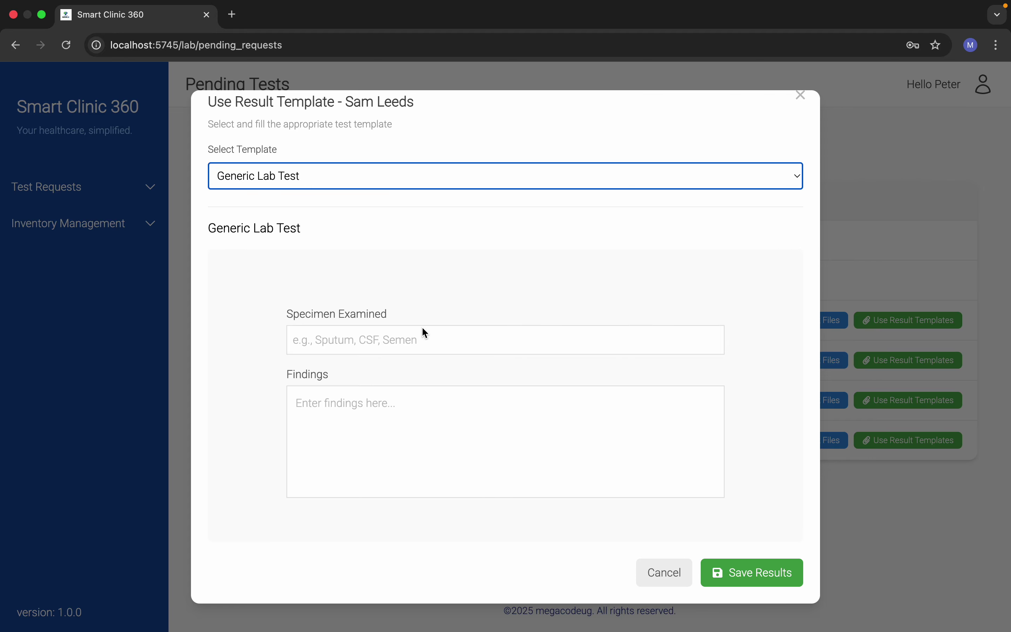
click(428, 164)
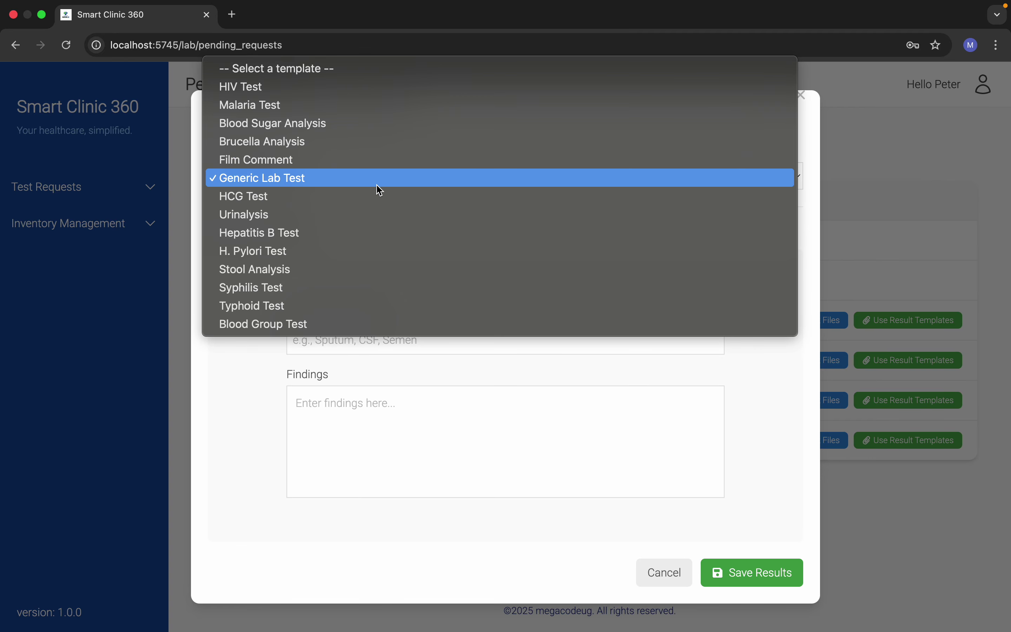
click(381, 203)
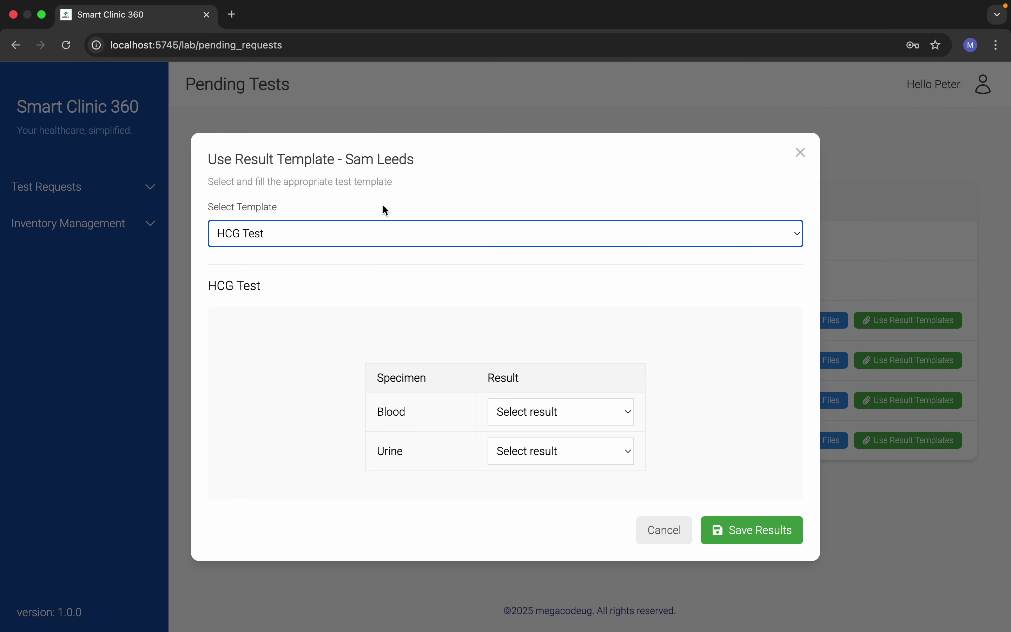
click(387, 229)
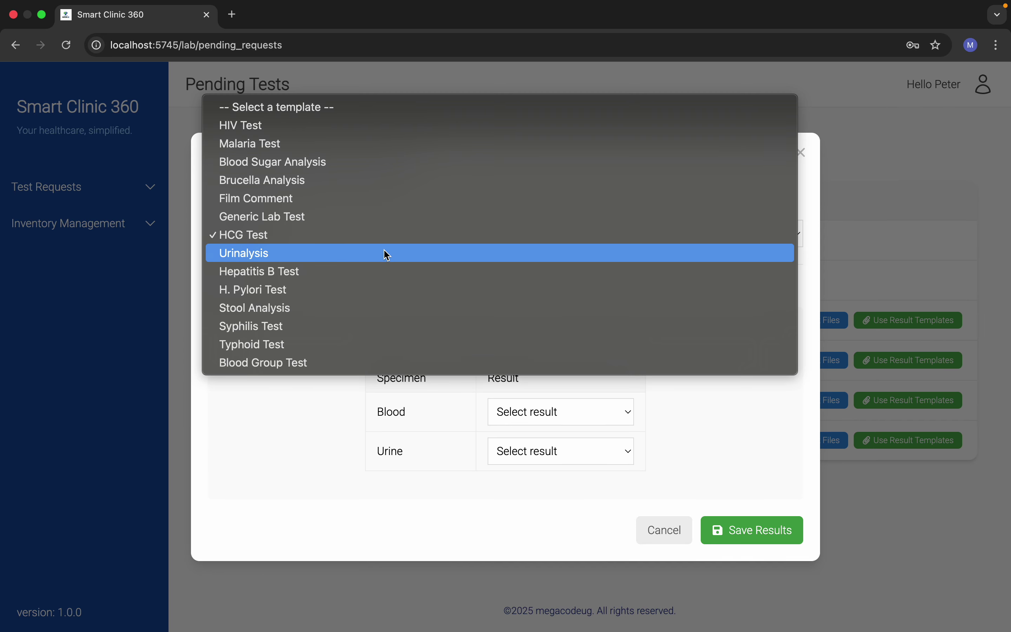
click(388, 256)
scroll(406, 338, down, 20)
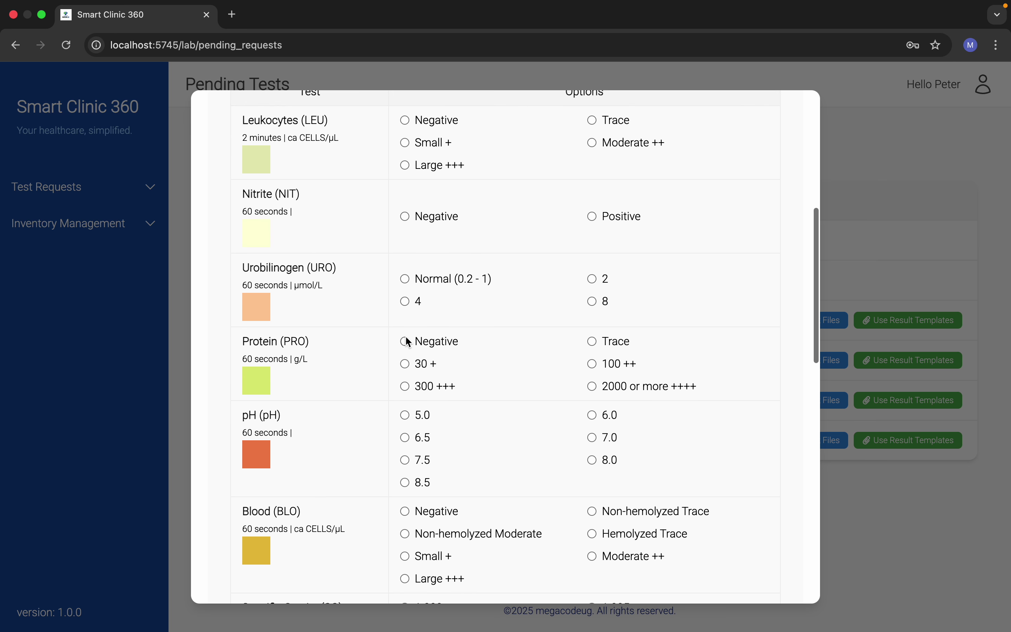
scroll(407, 339, down, 3)
scroll(408, 338, up, 15)
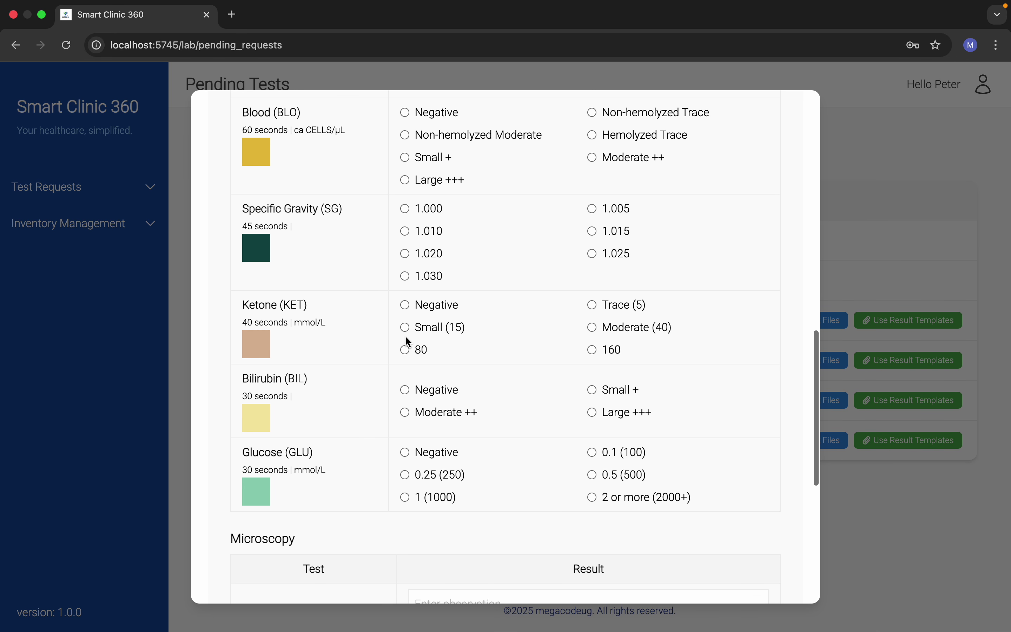
scroll(407, 341, up, 10)
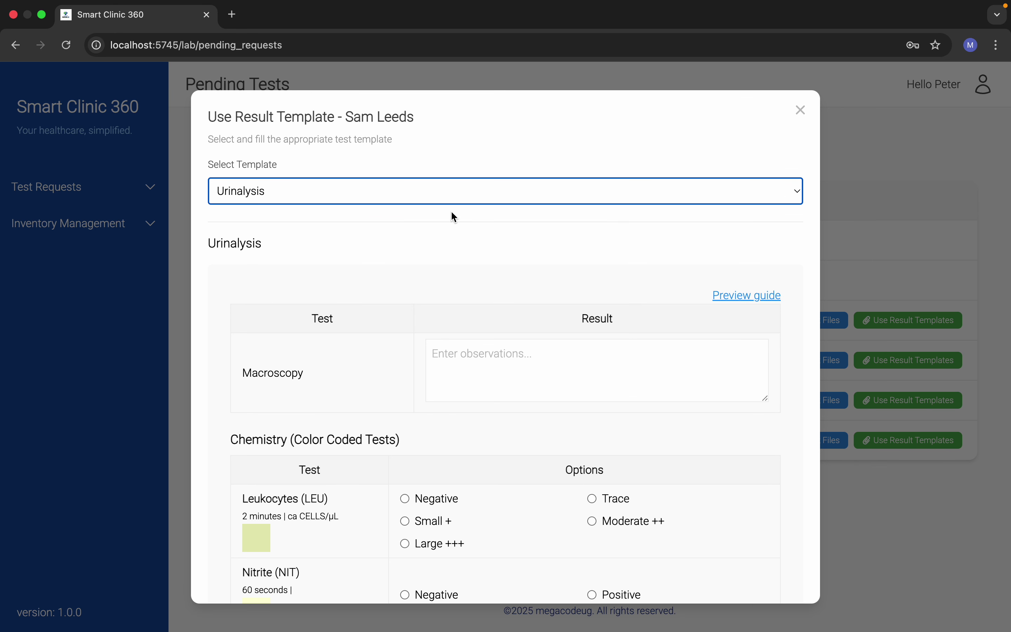
click(447, 194)
click(422, 215)
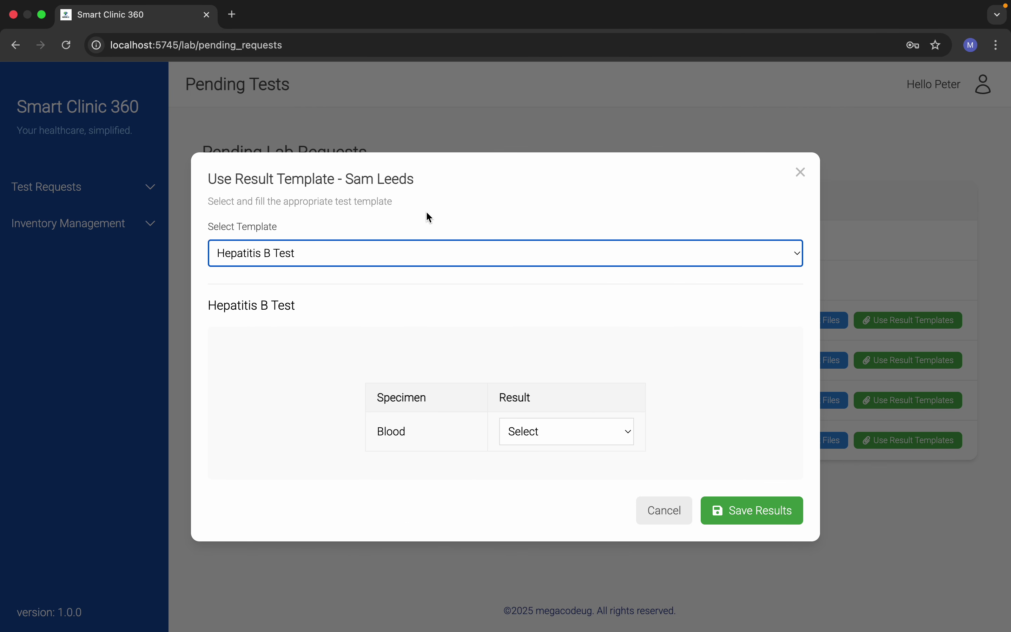
Step: Try H. Pylori, Stool Analysis, Typhoid, Syphilis and Blood Group templates, then load HIV Test
click(446, 253)
click(448, 273)
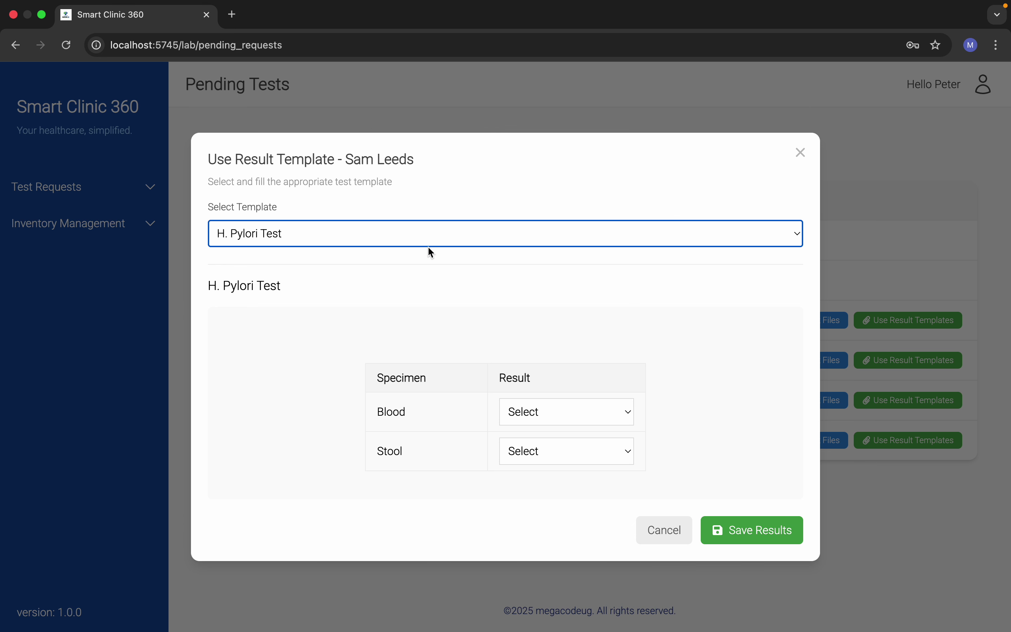
click(428, 236)
click(425, 252)
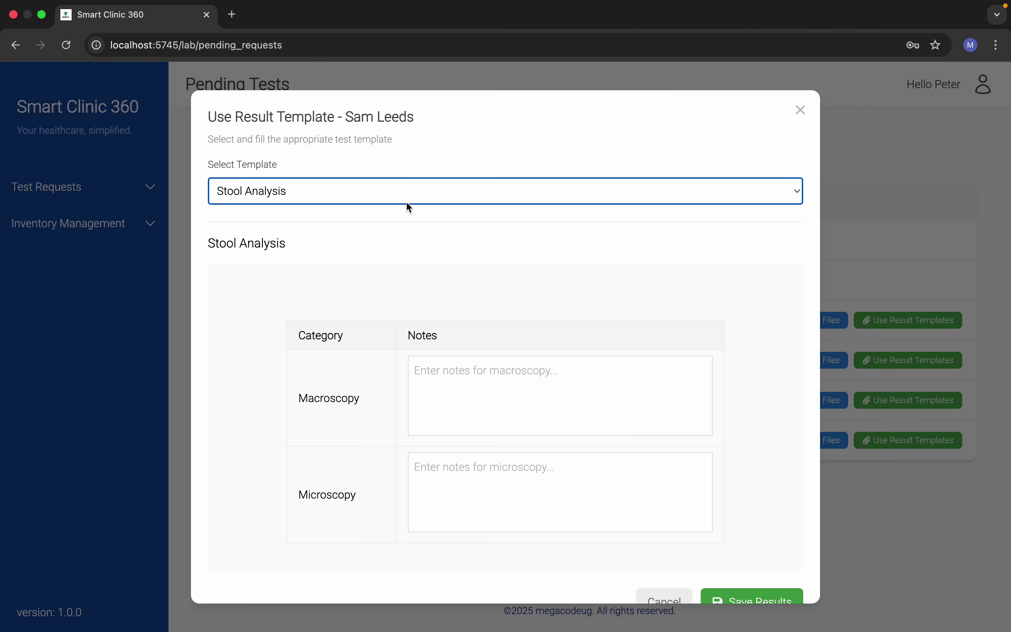
click(407, 200)
click(409, 228)
click(397, 186)
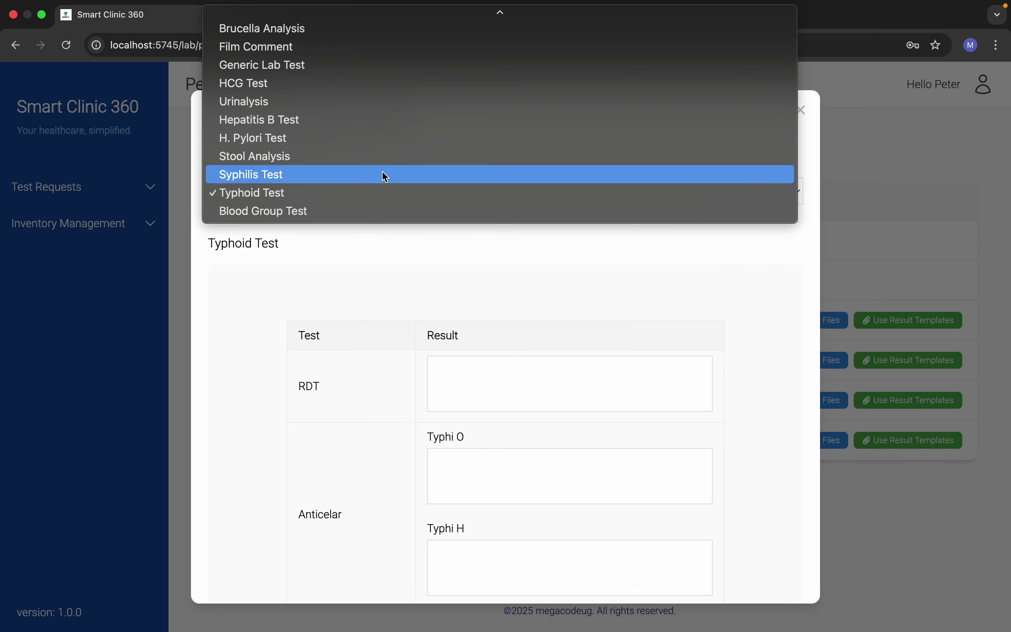
click(385, 173)
click(409, 253)
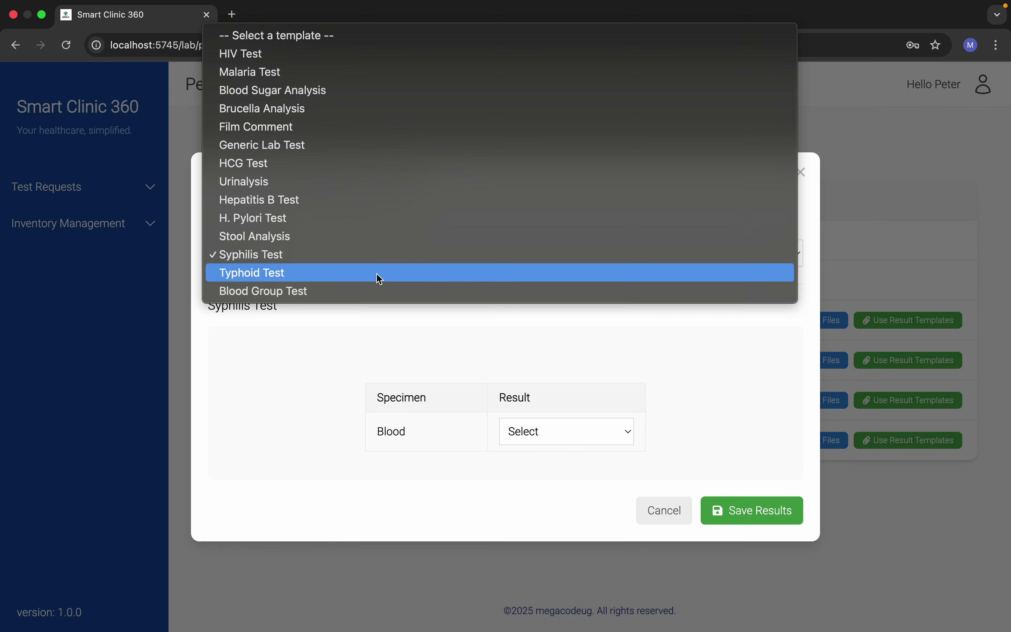
click(379, 294)
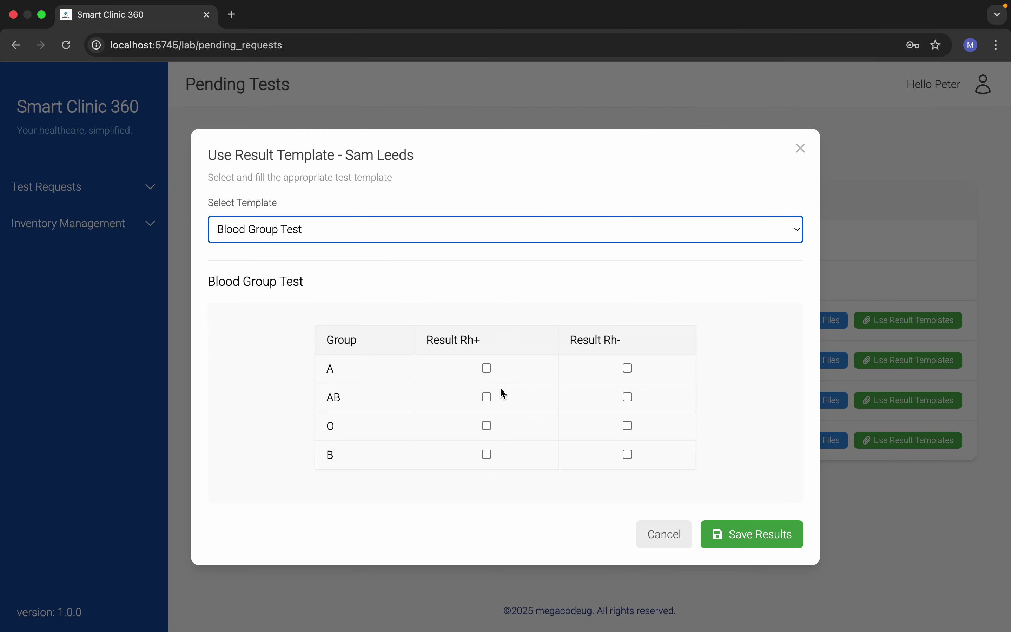
click(465, 231)
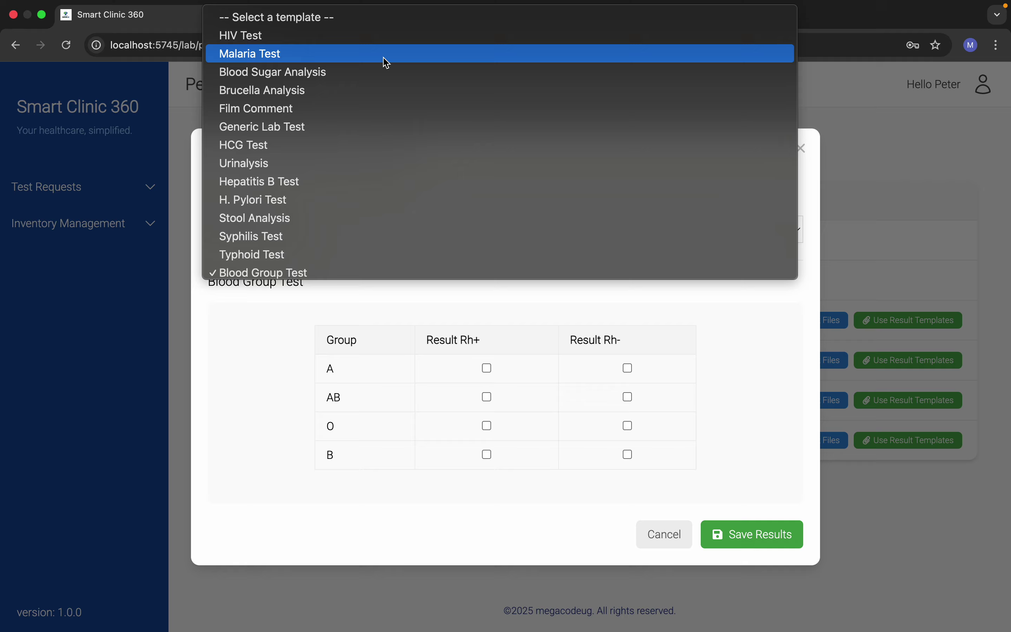
click(373, 39)
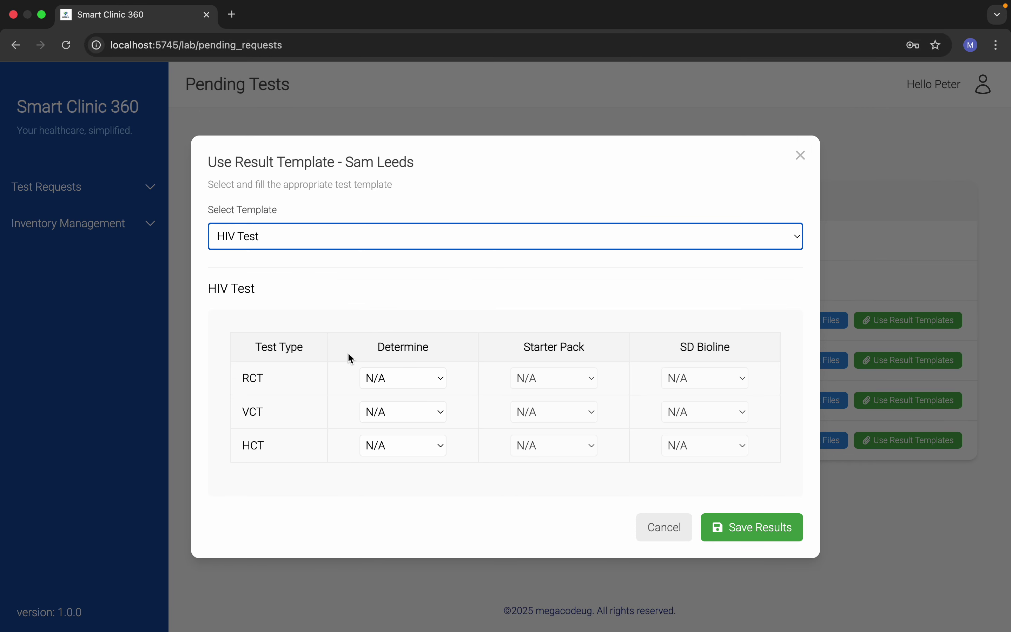
Step: Record RCT Determine as Non-Reactive, leave the other HIV results at N/A, and save
click(360, 313)
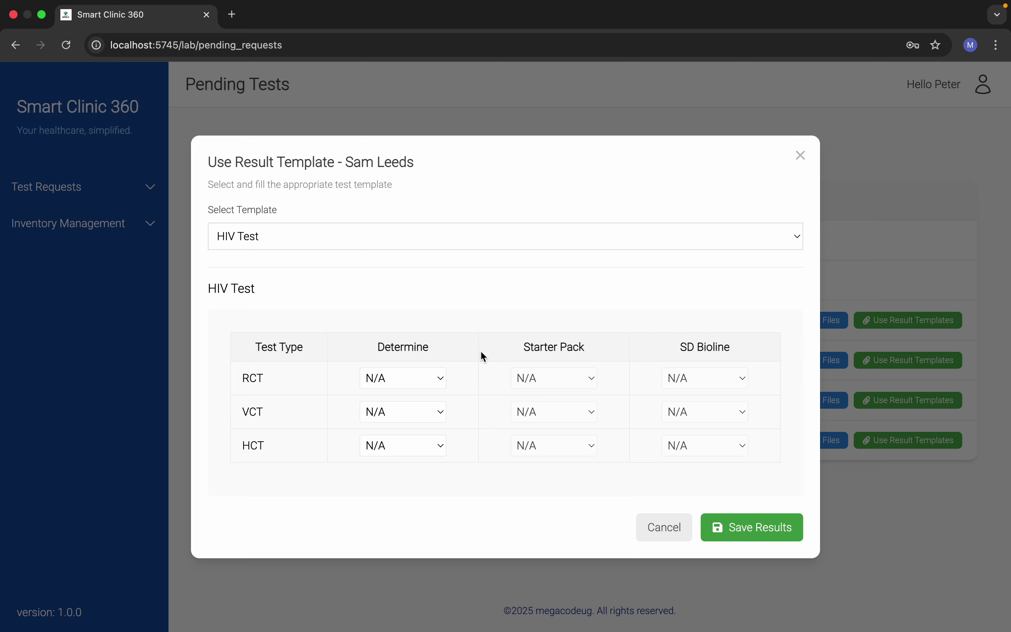
click(405, 381)
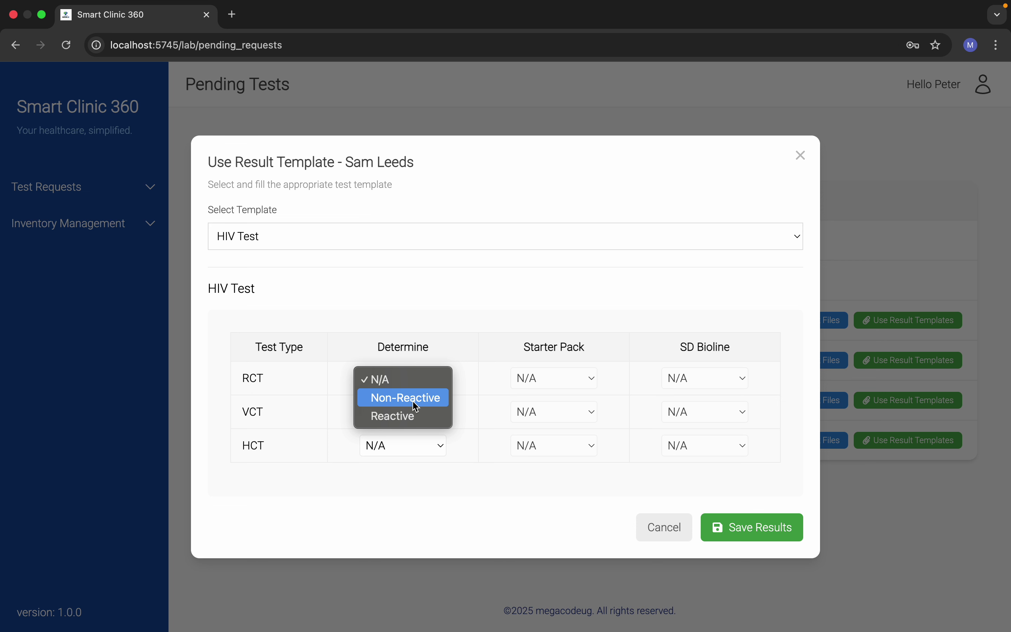
click(417, 416)
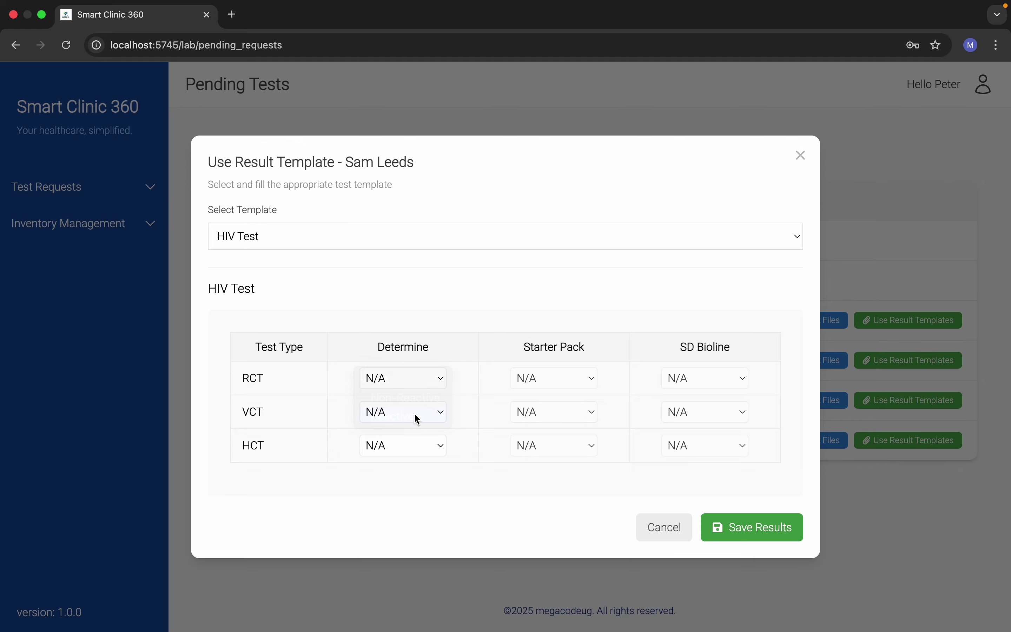
click(570, 378)
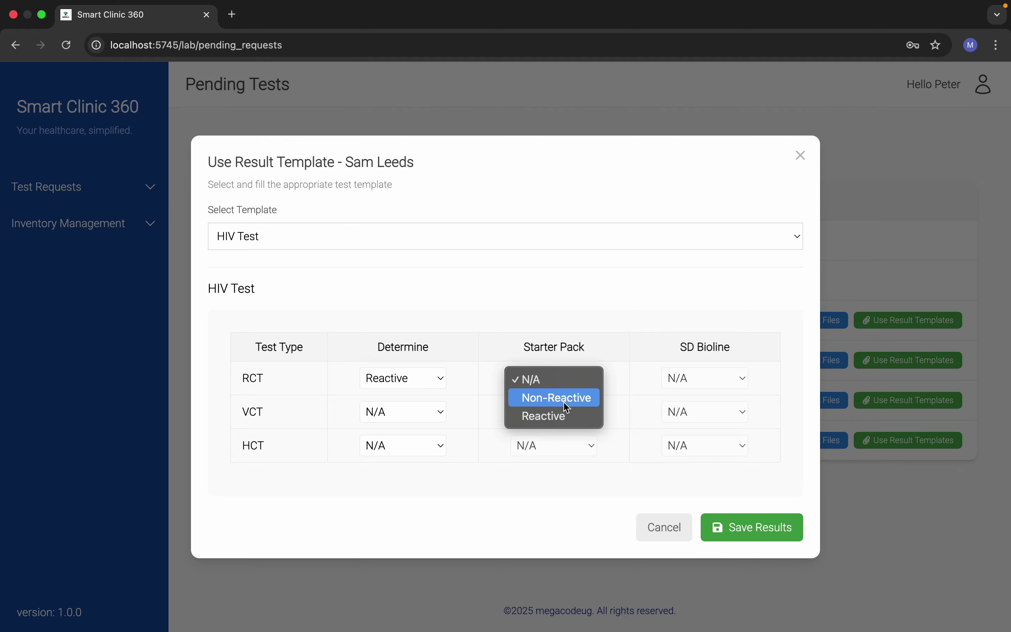
click(567, 407)
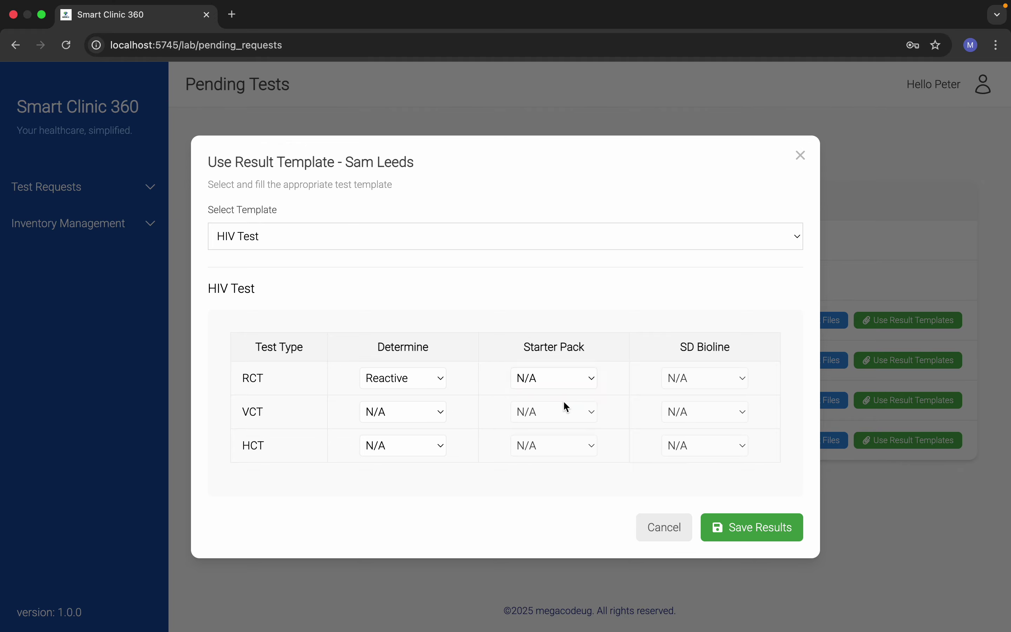
click(666, 377)
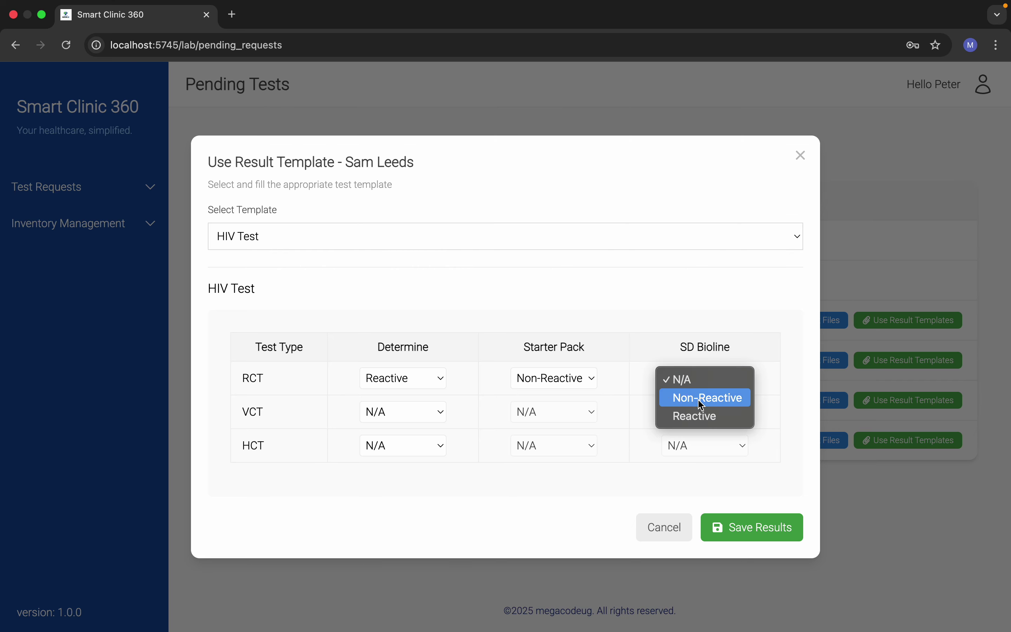
click(395, 310)
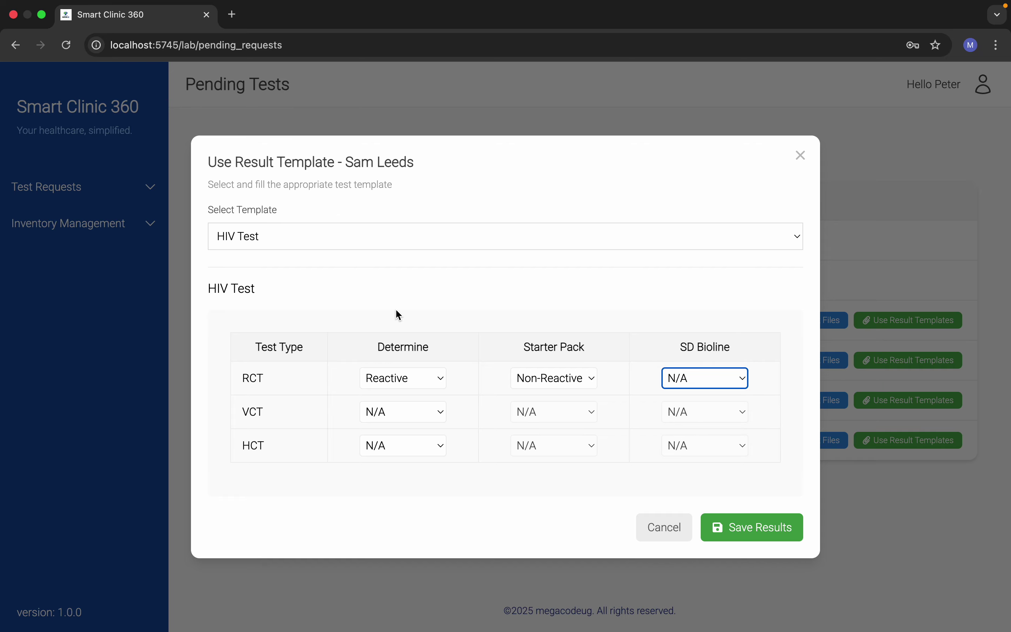
click(399, 381)
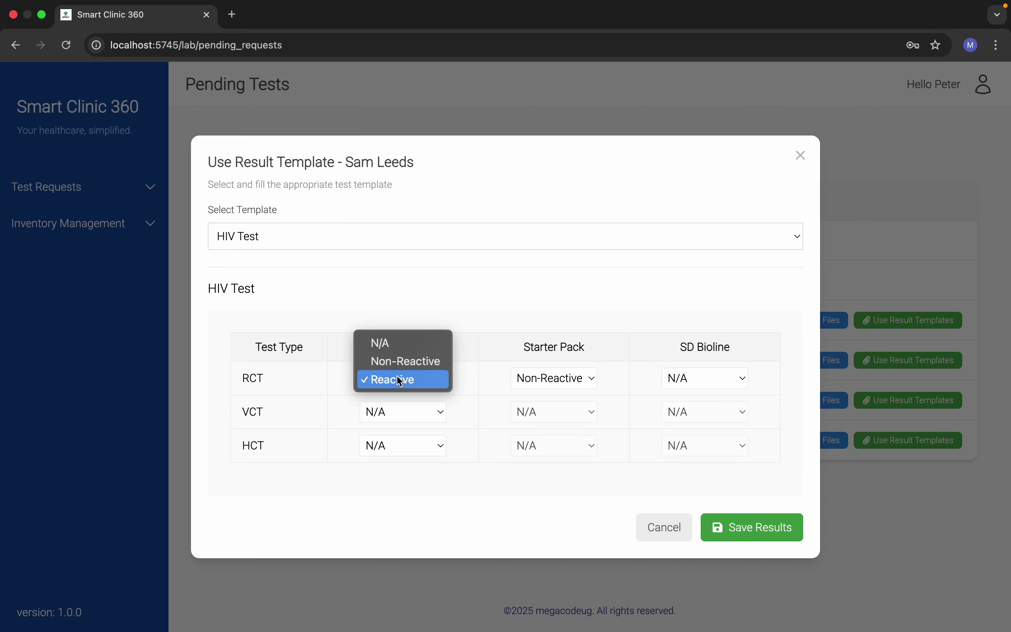
click(400, 362)
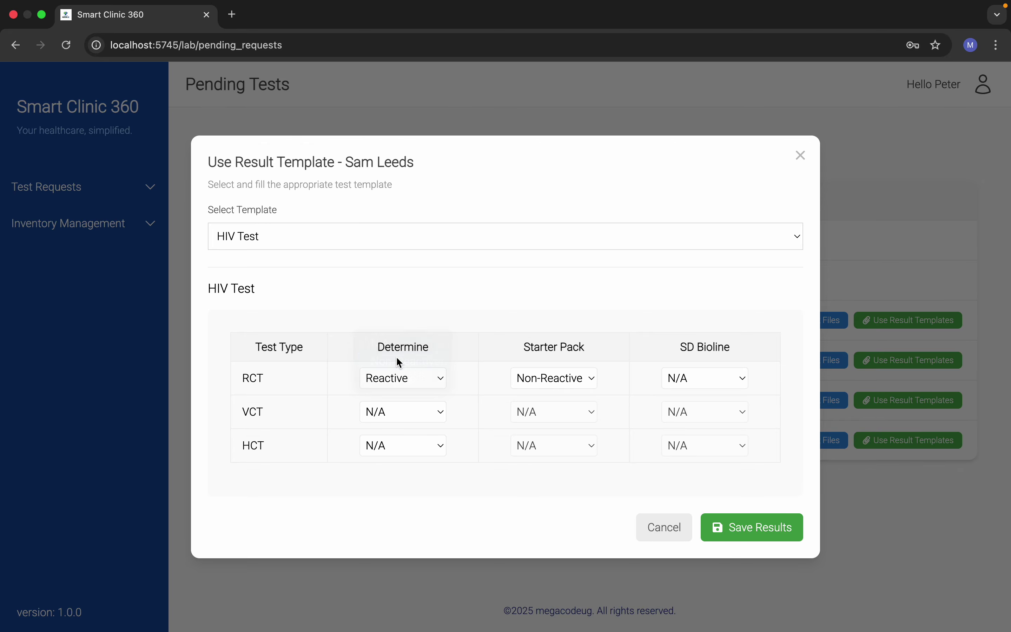
right_click(396, 356)
click(369, 323)
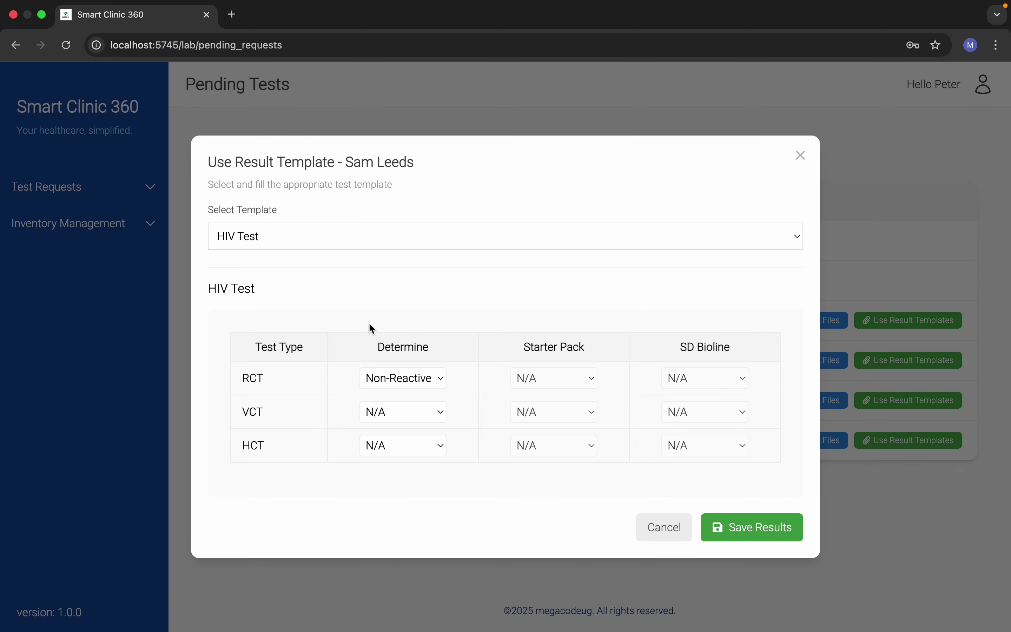
click(743, 526)
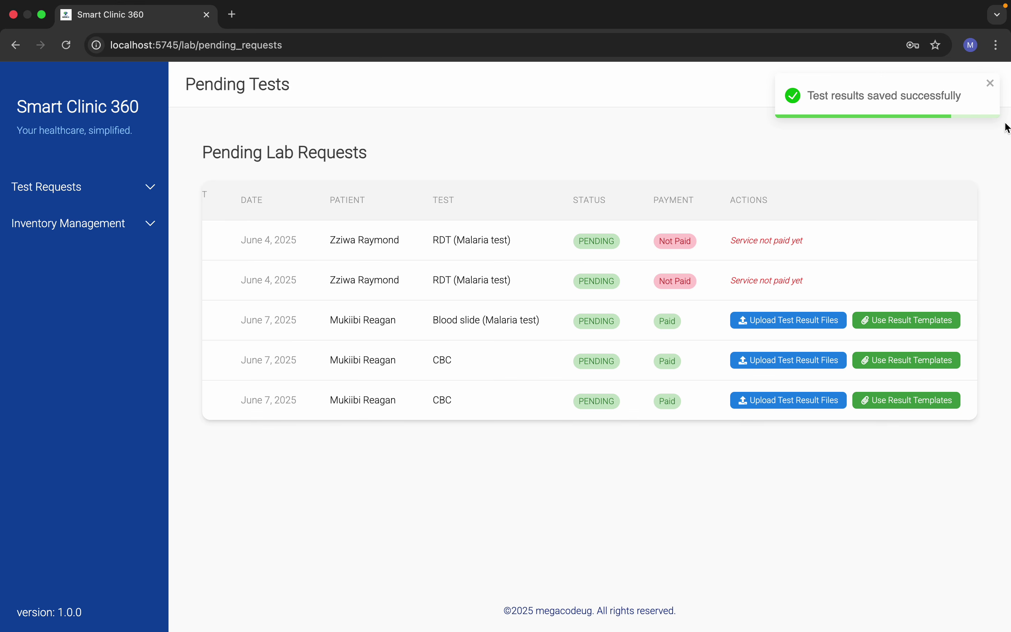
Step: Dismiss the saved notice and open Test History under Test Requests
click(989, 83)
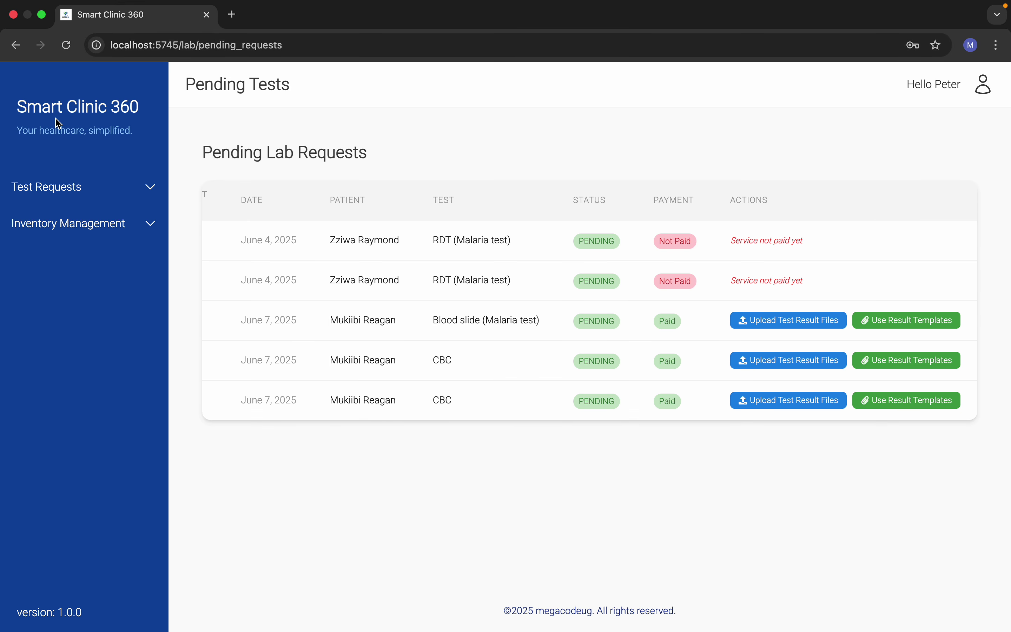
click(153, 191)
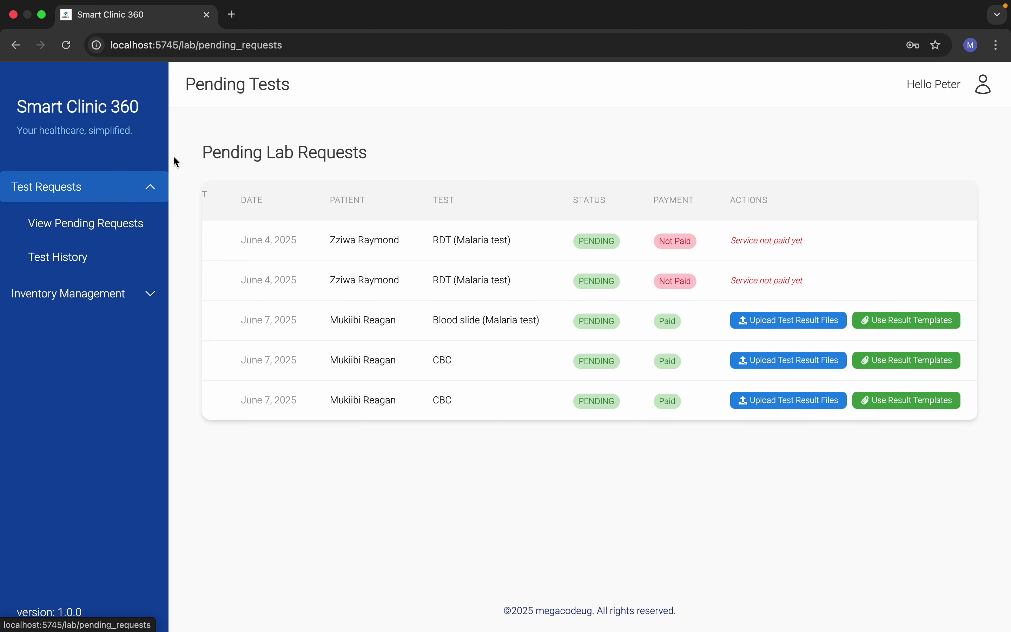
click(113, 259)
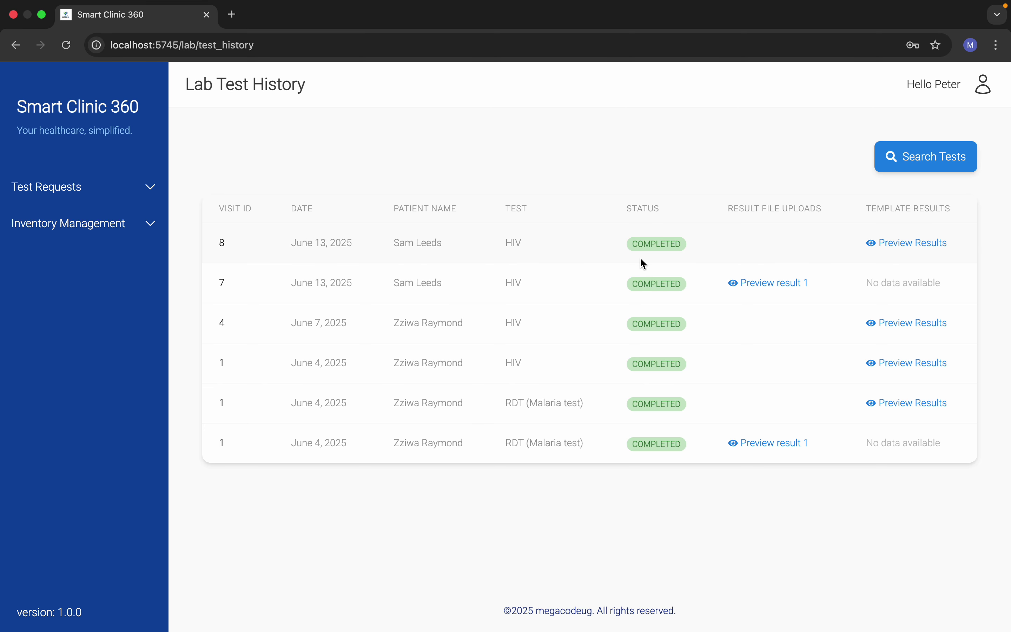
click(761, 284)
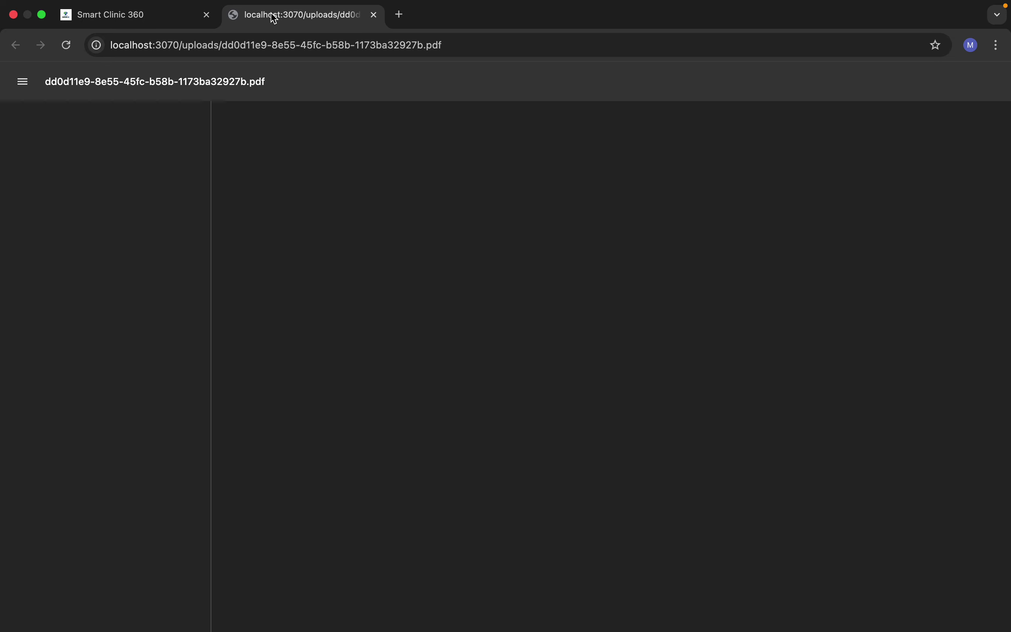
scroll(411, 368, down, 15)
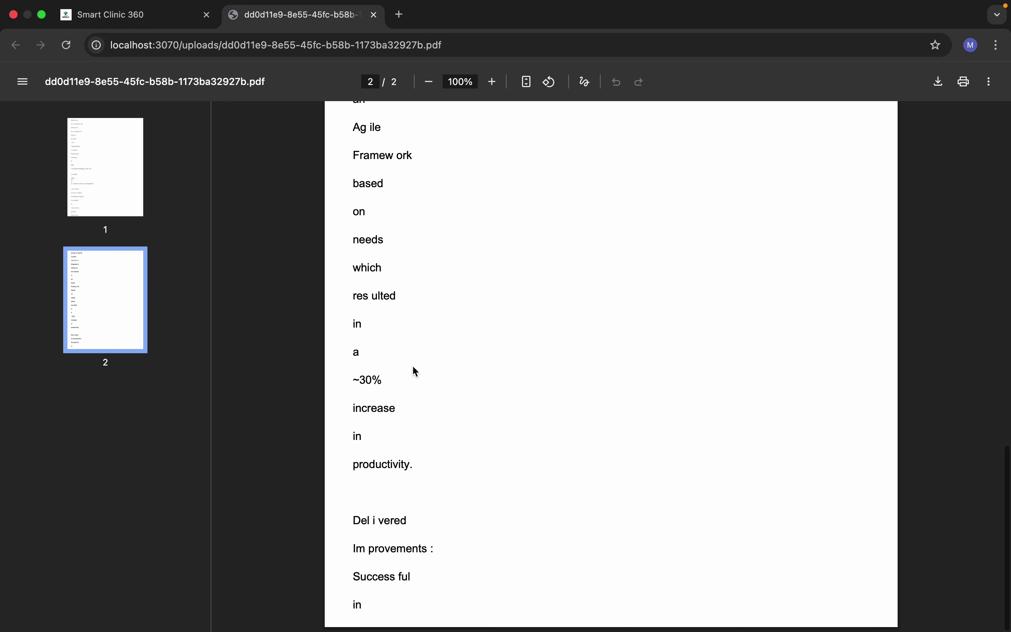
scroll(412, 371, up, 15)
mouse_move(413, 14)
click(374, 32)
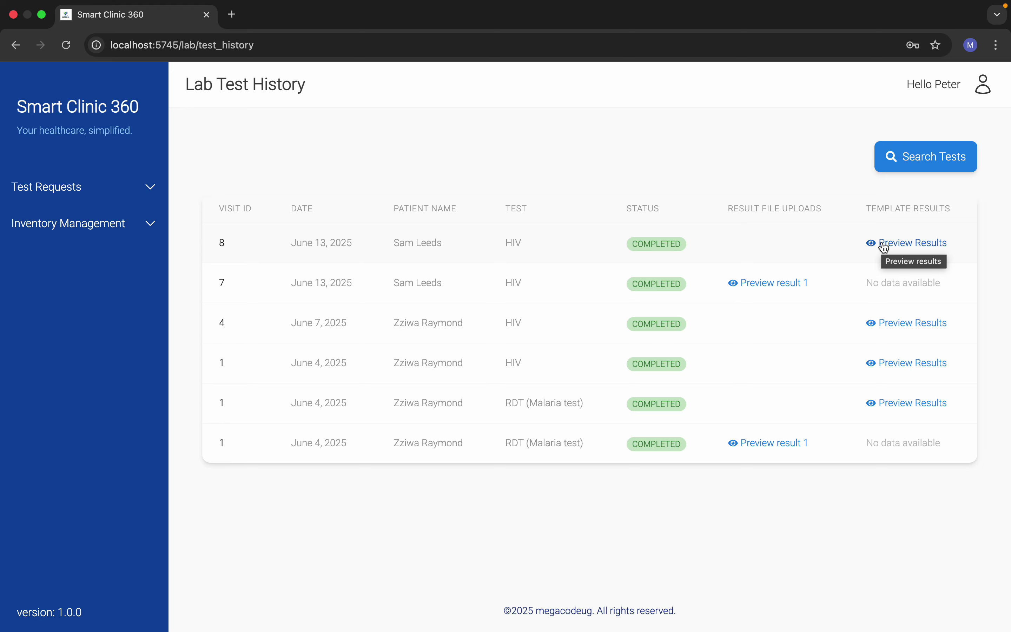
Step: Preview visit 8's HIV template results report, review it, and send it to print
click(884, 246)
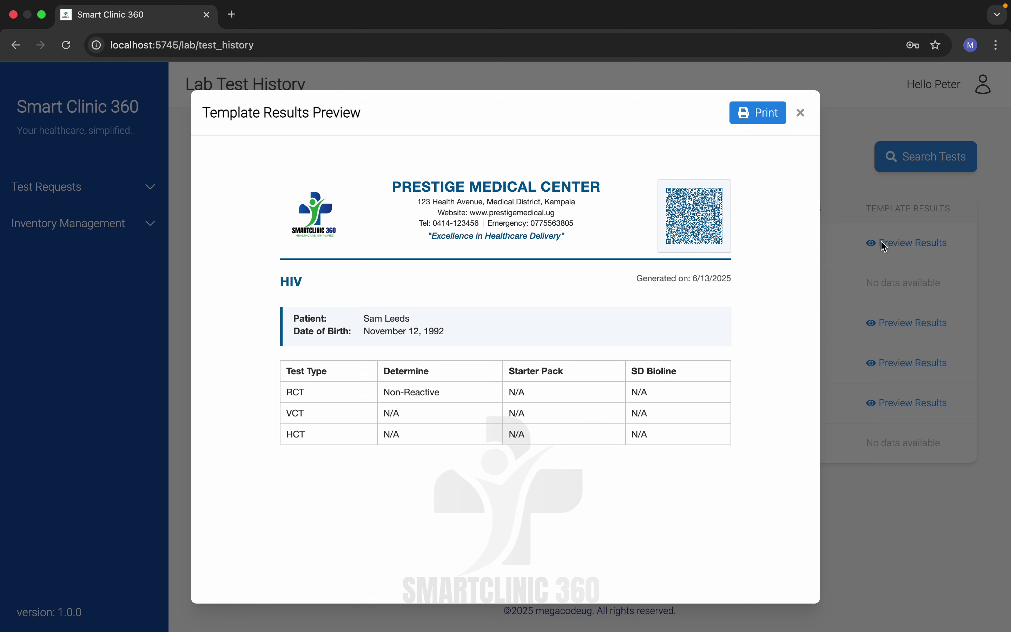
scroll(481, 414, down, 10)
scroll(479, 410, up, 10)
scroll(614, 308, down, 7)
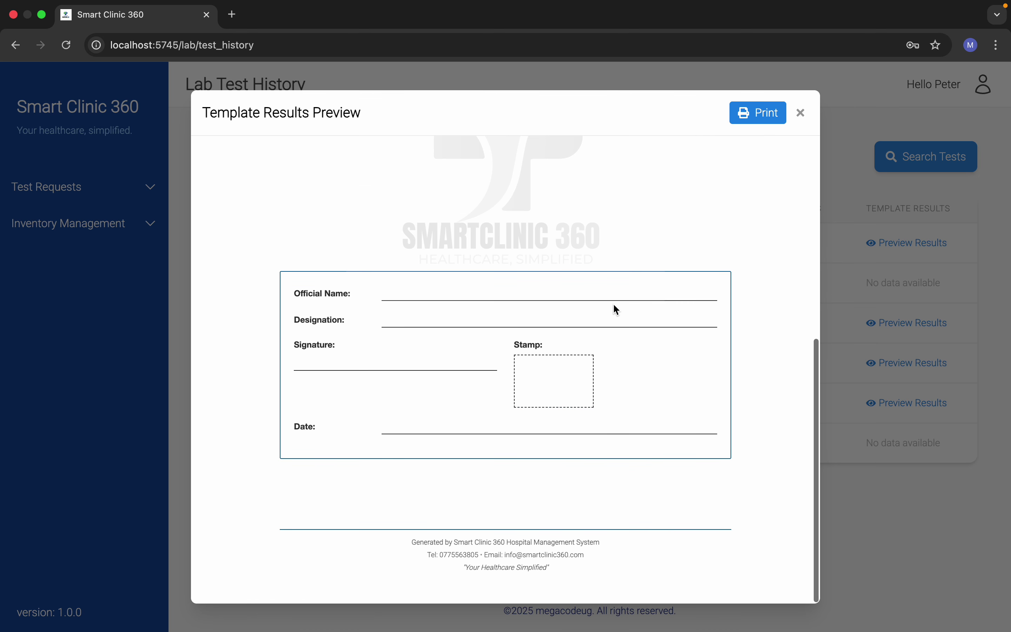
scroll(616, 308, up, 5)
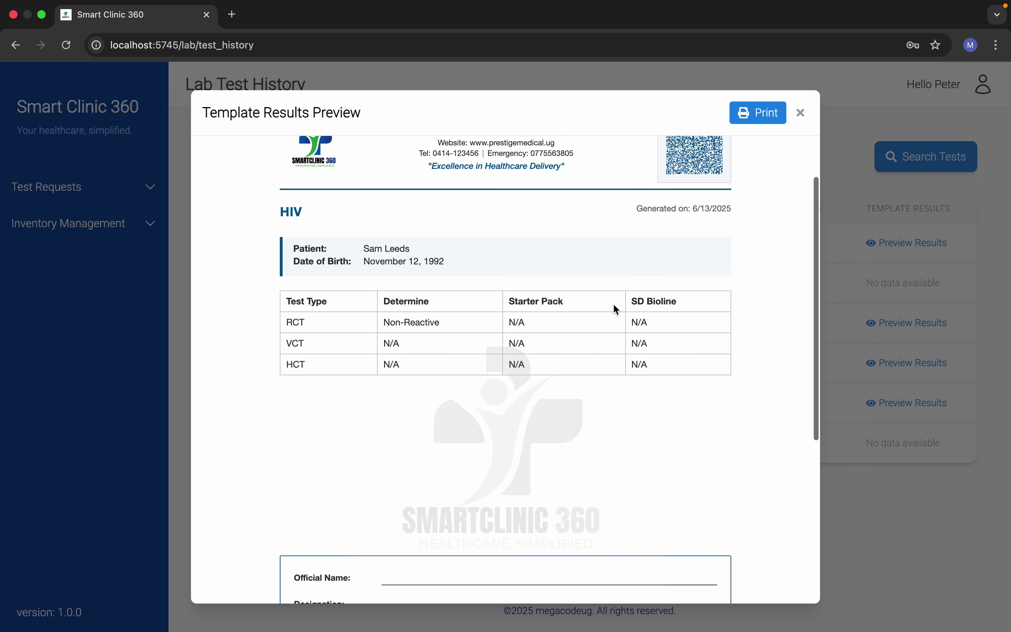
scroll(617, 309, up, 2)
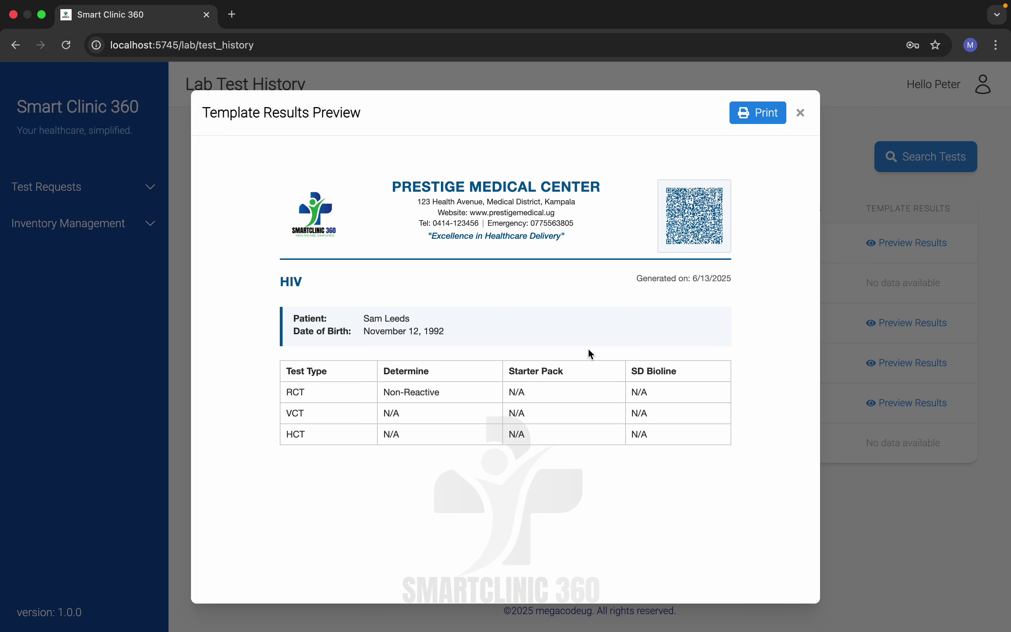
scroll(583, 354, down, 2)
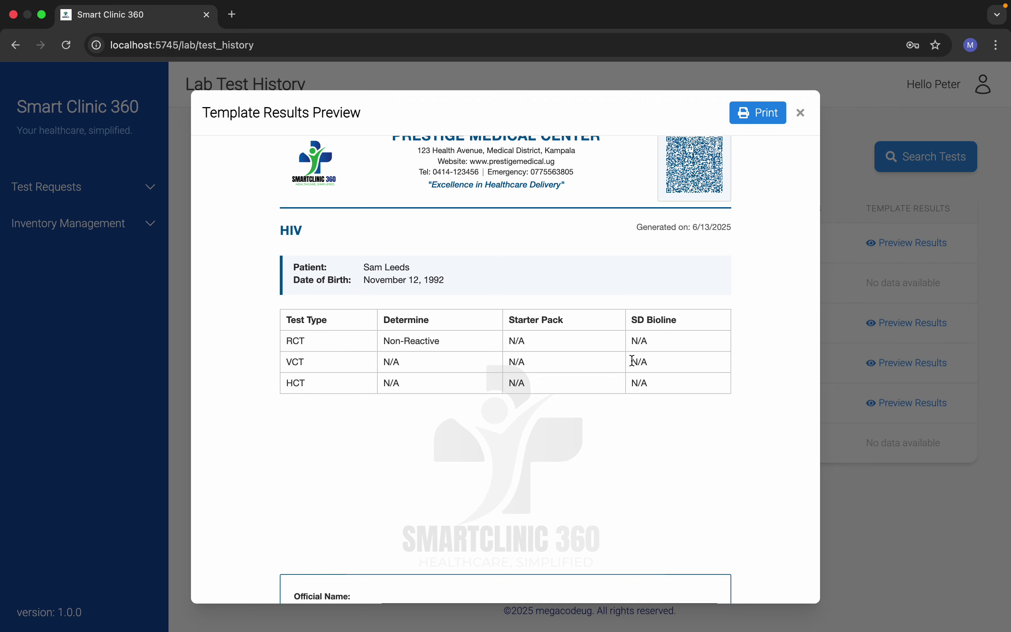
scroll(631, 360, down, 6)
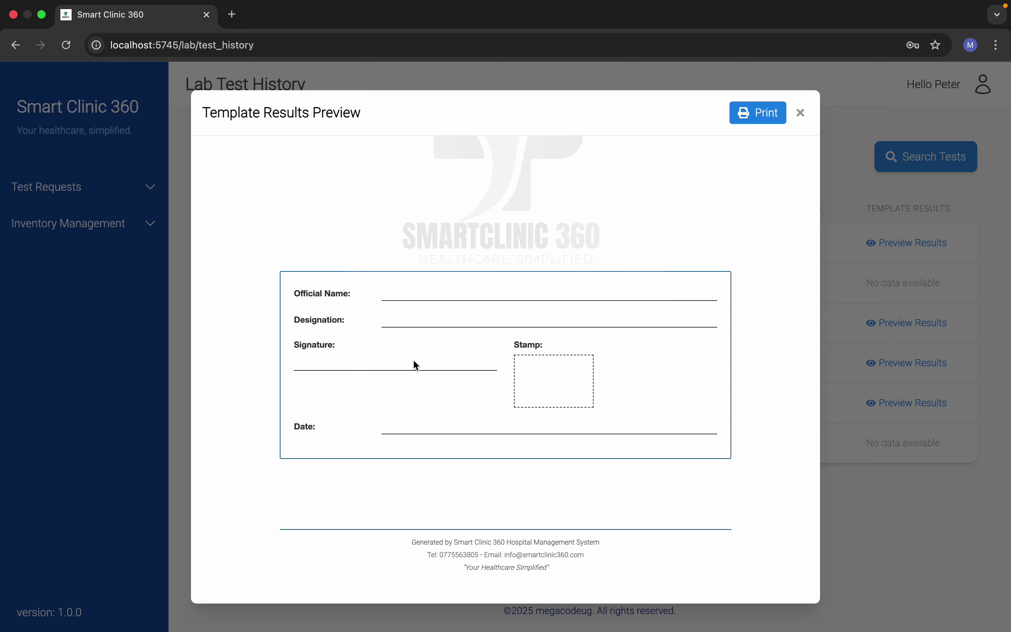
scroll(635, 261, up, 10)
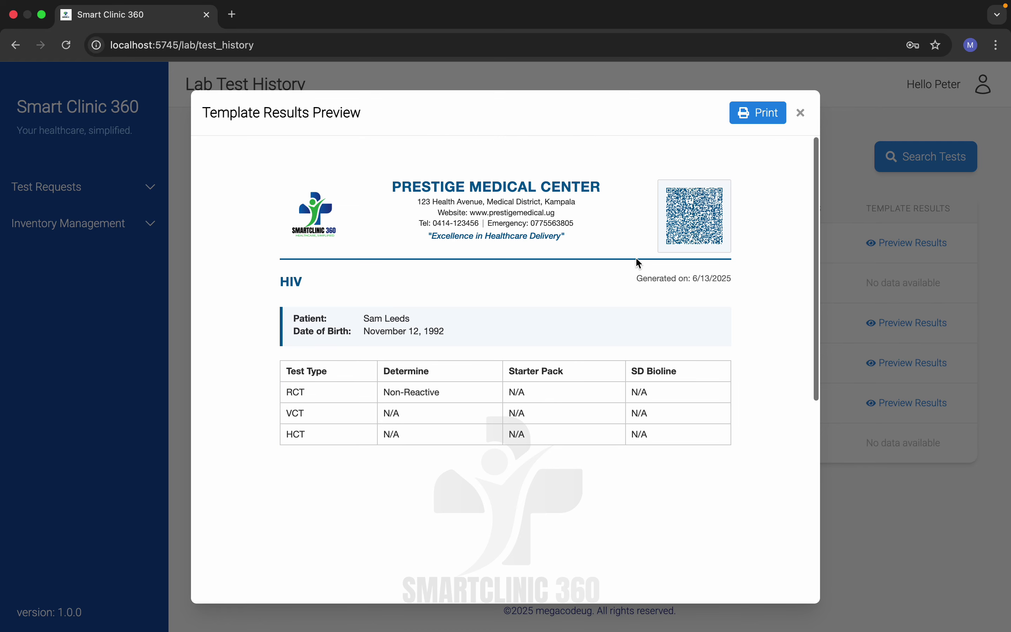
click(760, 113)
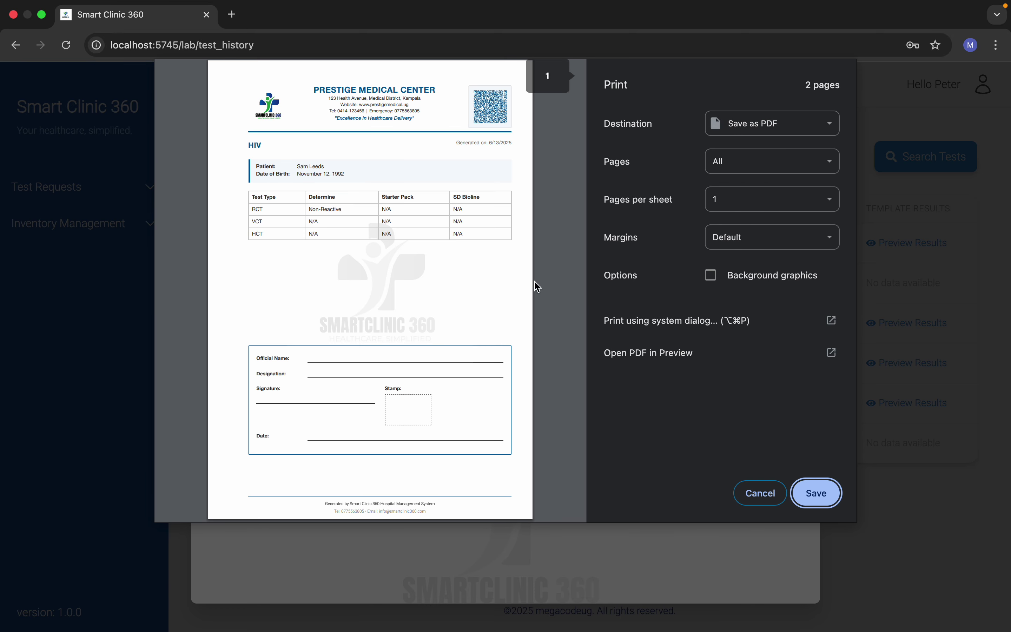
Step: Cancel printing and close the HIV results preview, returning to the Lab Test History table
click(756, 493)
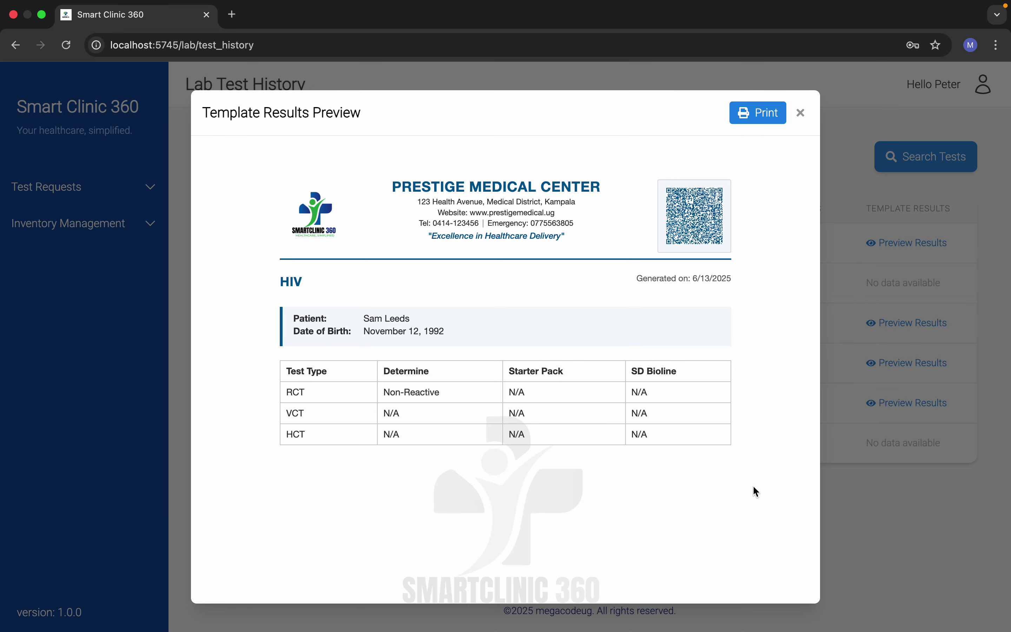
click(806, 114)
click(120, 200)
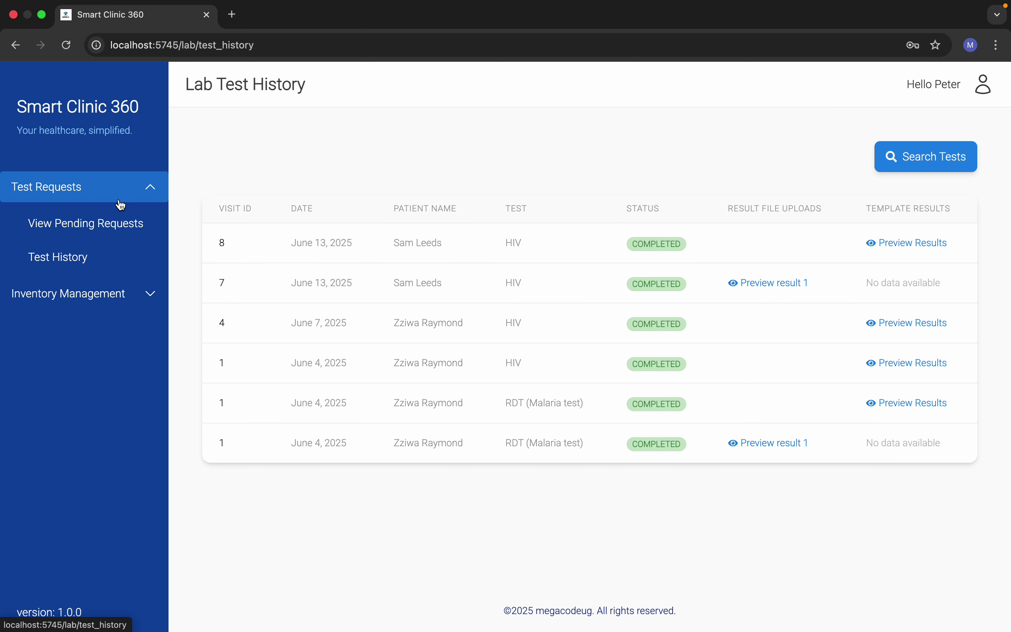
click(121, 200)
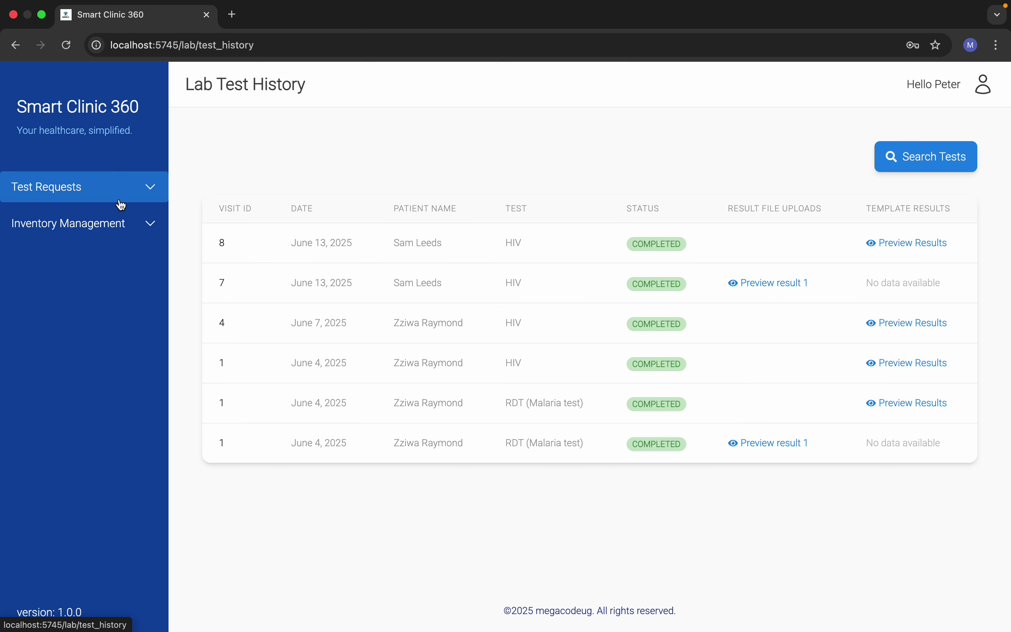
Step: Register the sundry 'test tubes' with 100 in stock, low stock alert 20, not in boxes
click(125, 224)
click(103, 263)
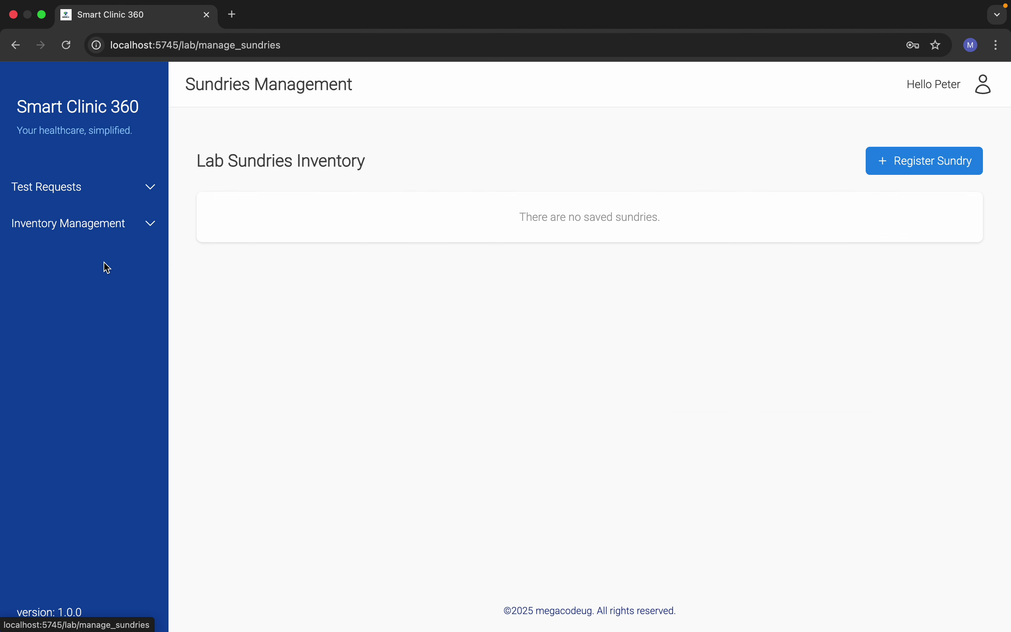
click(909, 163)
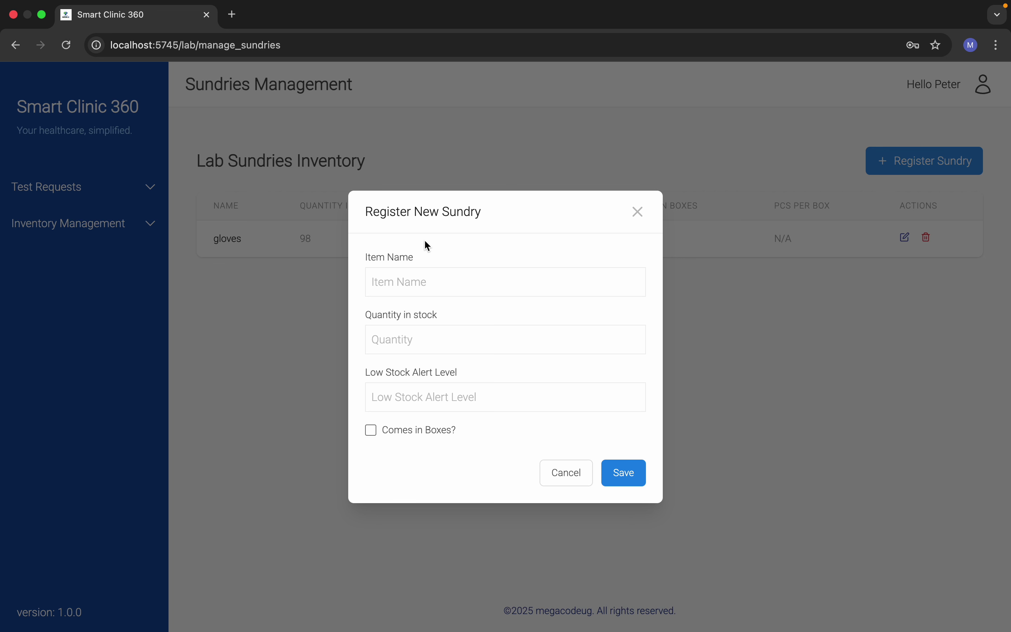
click(398, 294)
text(test t)
text(ubes)
text(100)
click(424, 398)
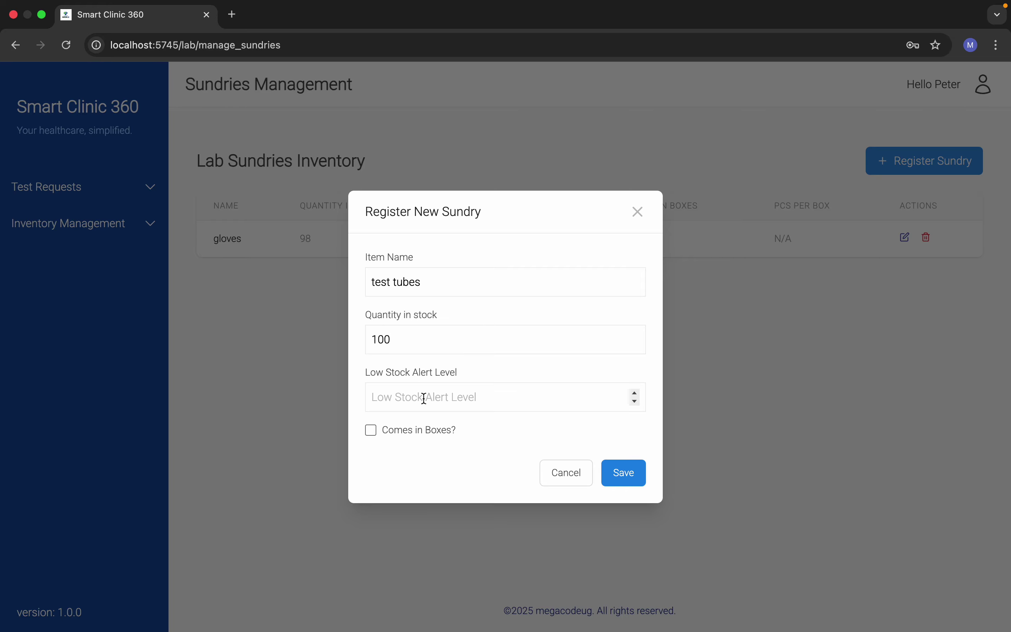
text(20)
click(371, 430)
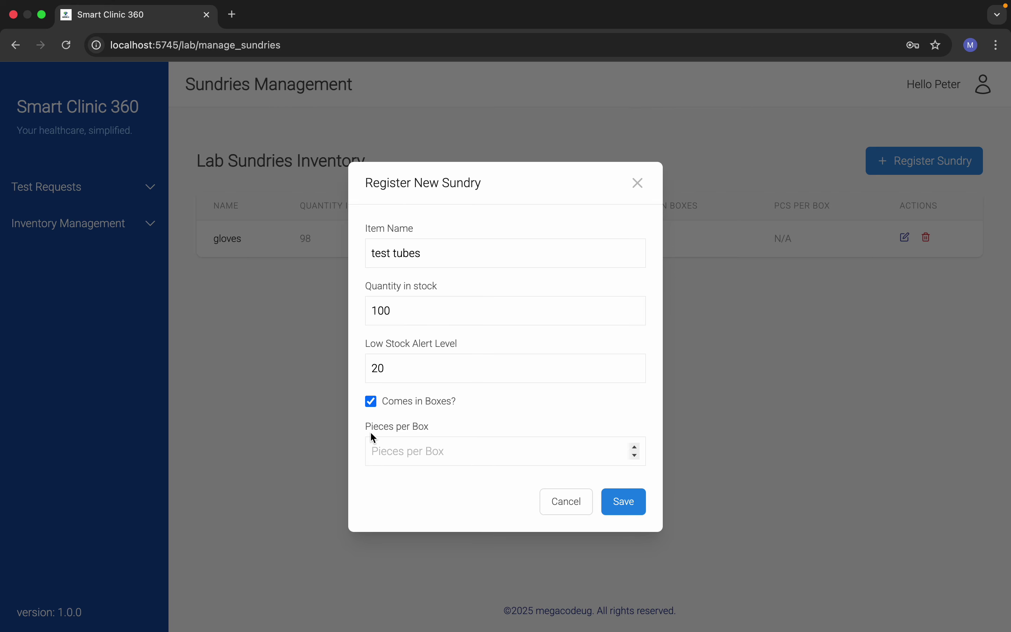
click(370, 402)
click(622, 475)
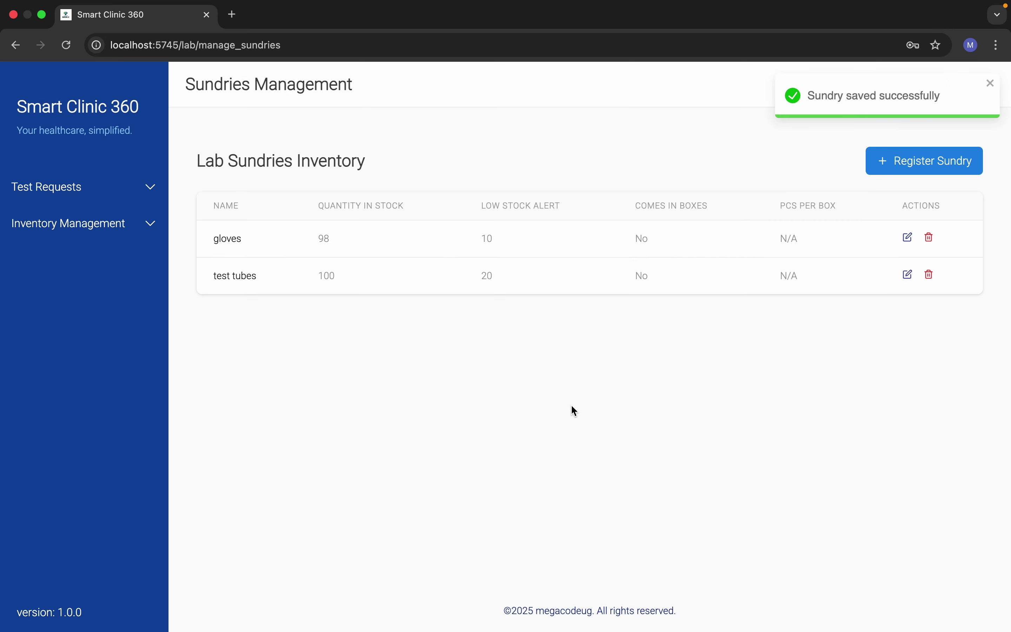
Step: Go to the Sundry Restock Records page under Inventory Management
click(52, 224)
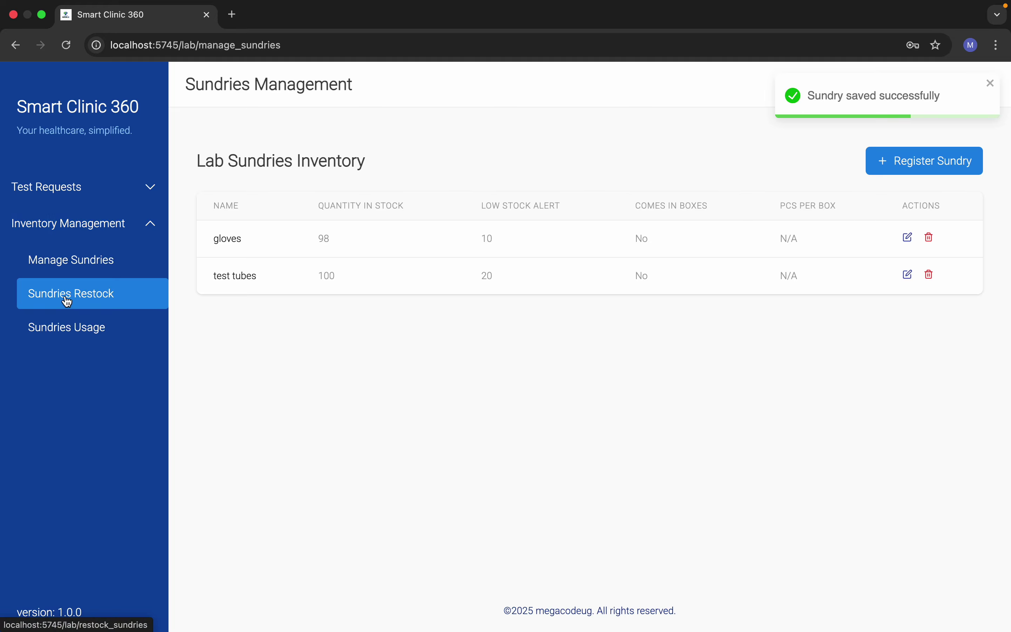
click(69, 303)
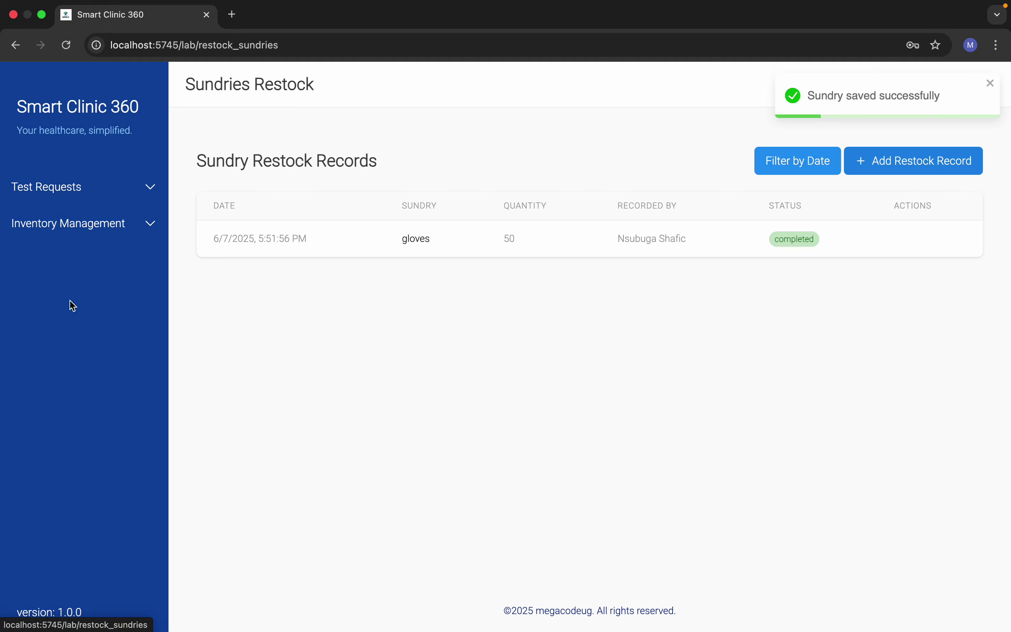
click(67, 224)
click(57, 259)
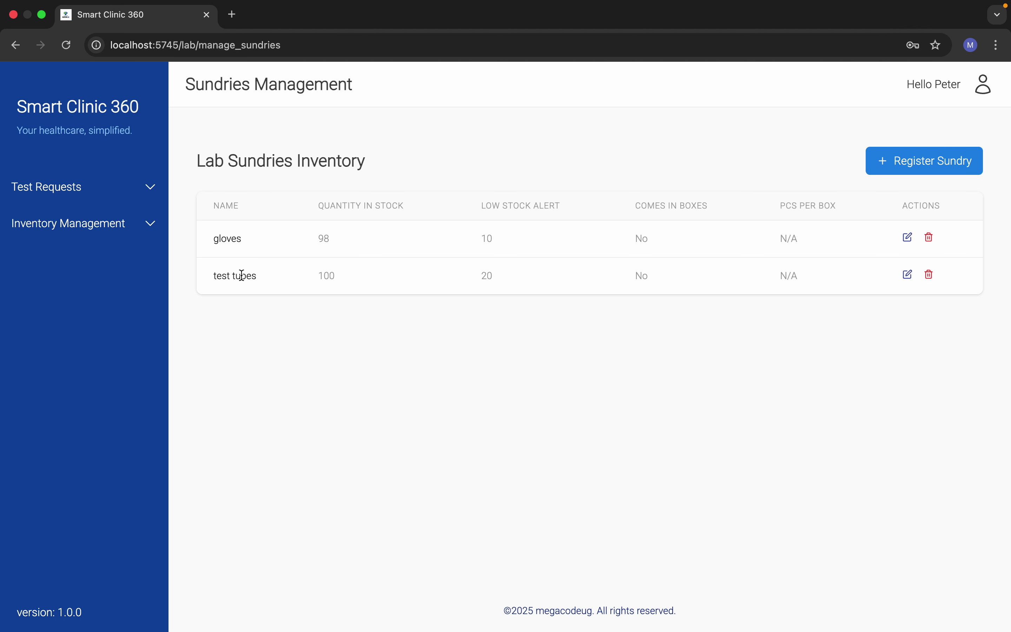
click(117, 230)
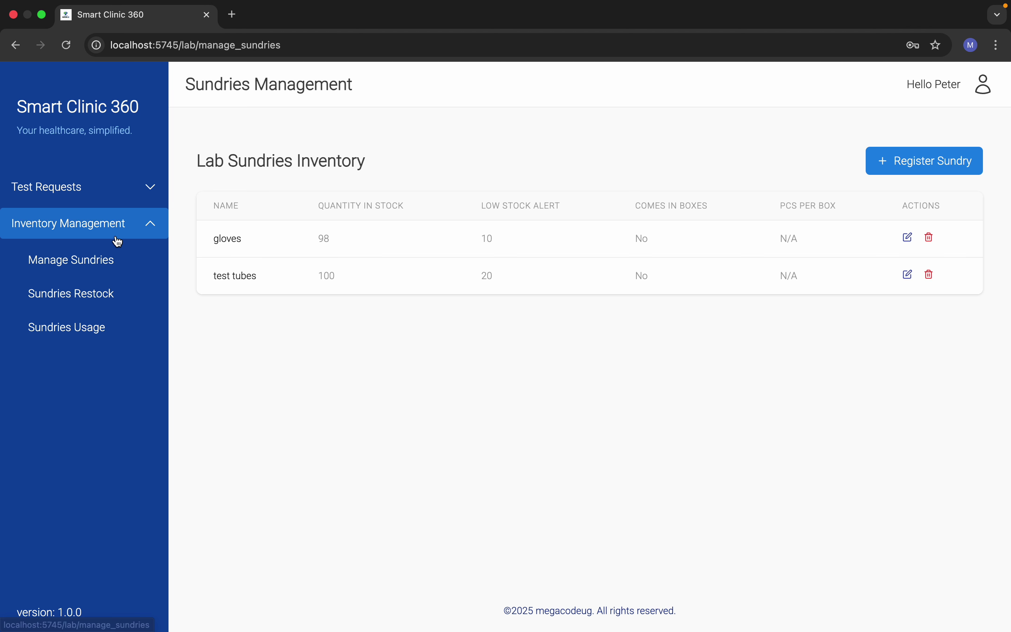
click(124, 293)
Step: Add and save a restock record of 100 pieces of test tubes
click(880, 159)
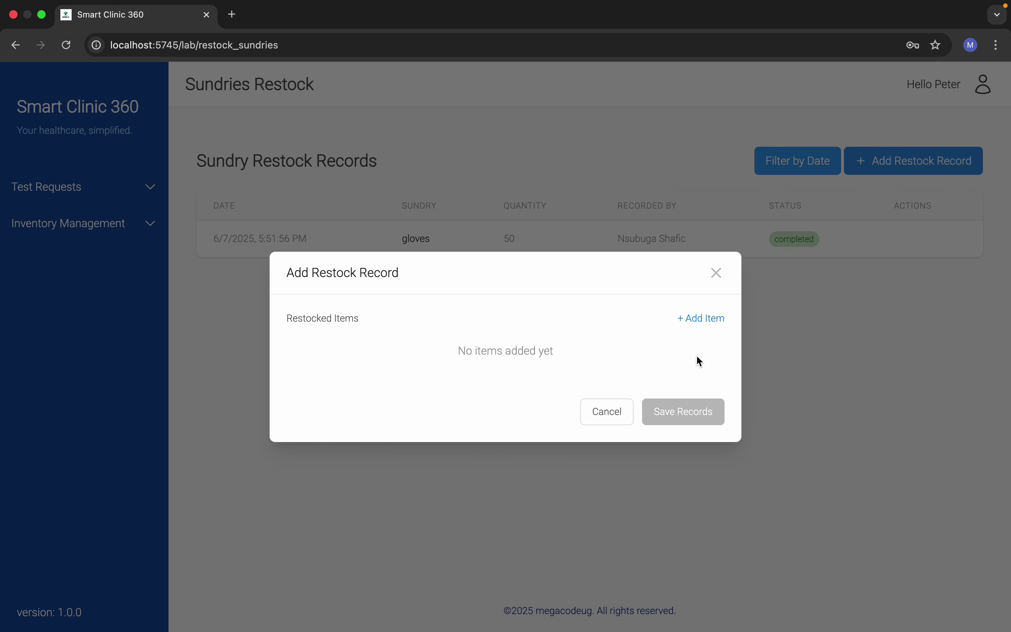
click(702, 318)
click(329, 359)
click(332, 420)
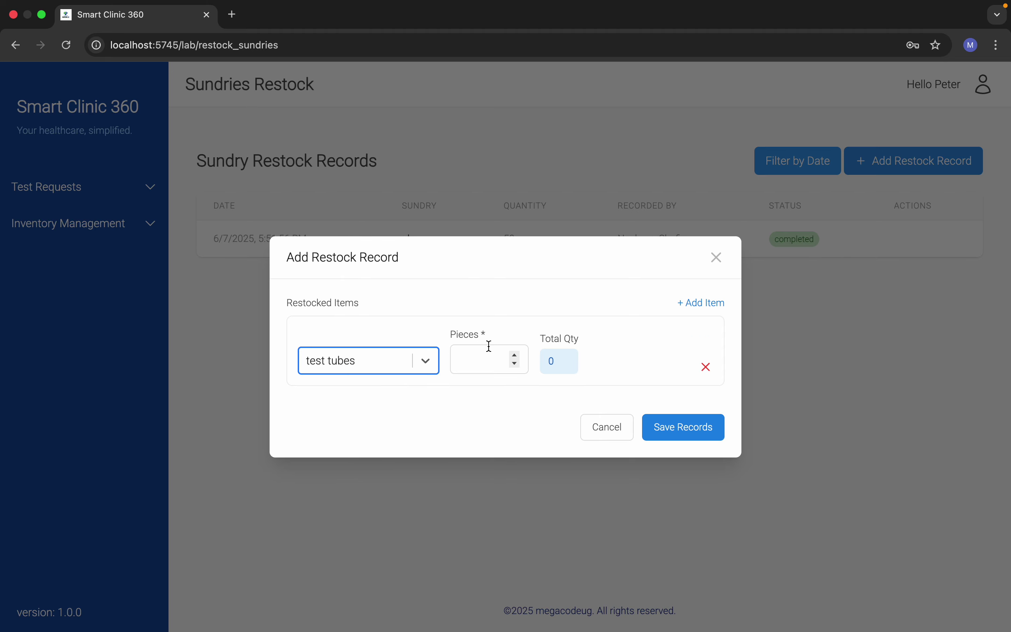
click(492, 363)
text(100)
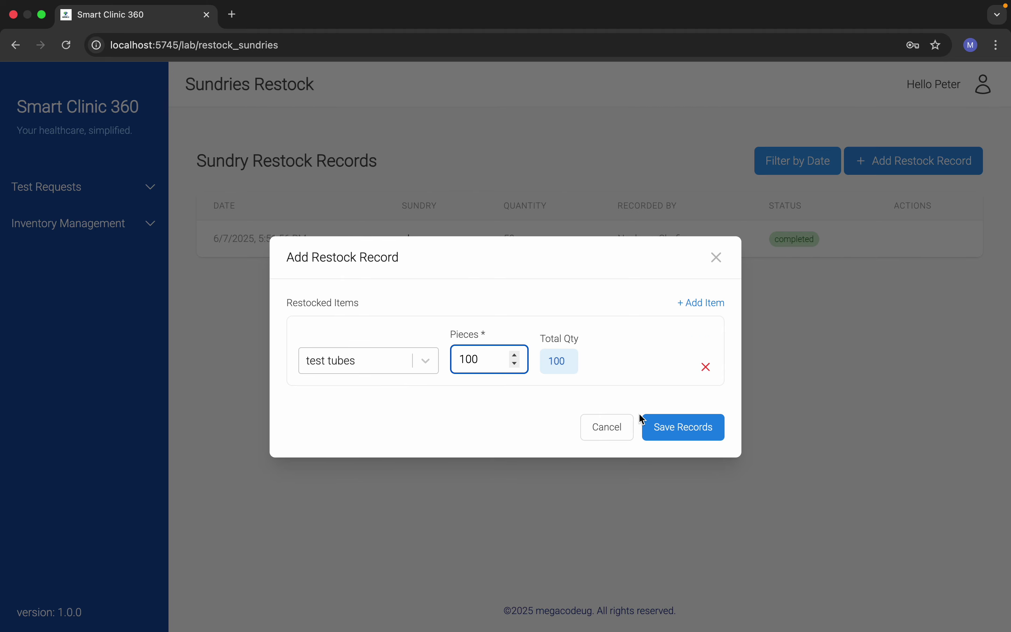
click(677, 431)
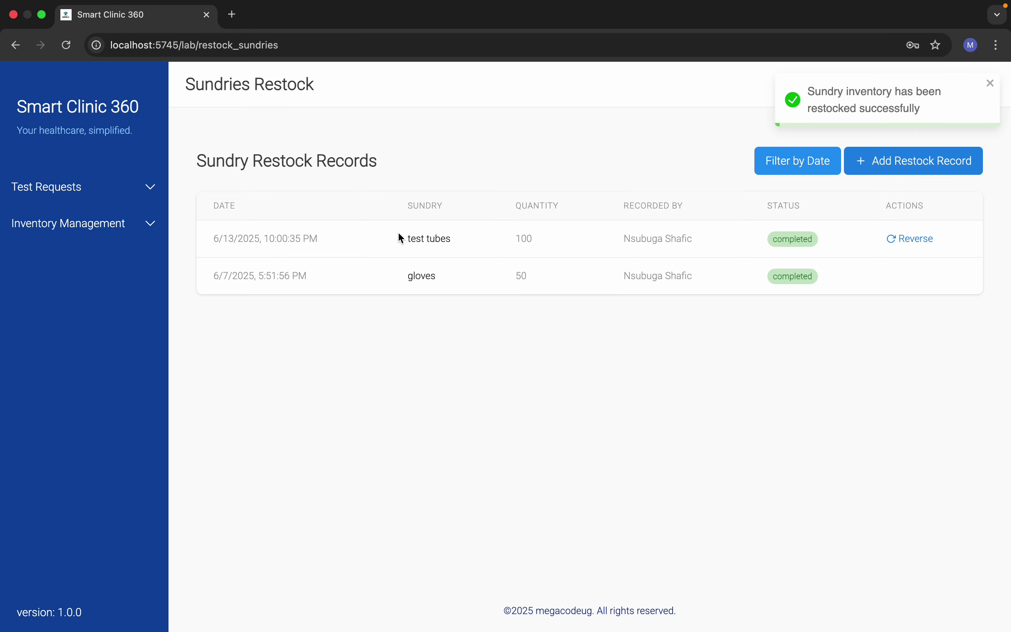
Step: Check that test tube stock now reads 200, then return to the restock records
click(95, 223)
click(96, 257)
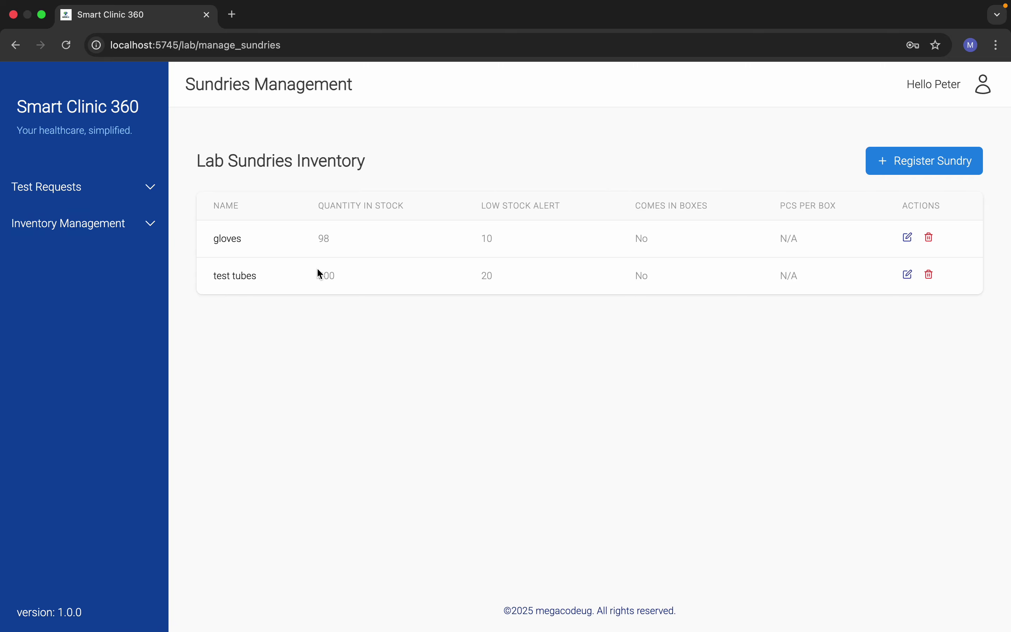
double_click(322, 275)
click(63, 234)
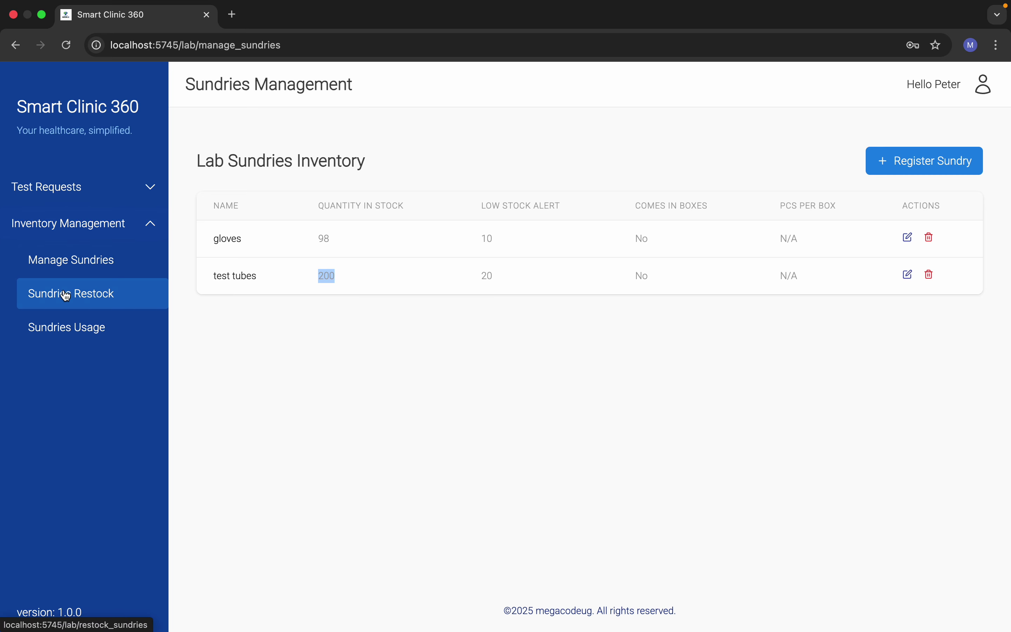
click(65, 294)
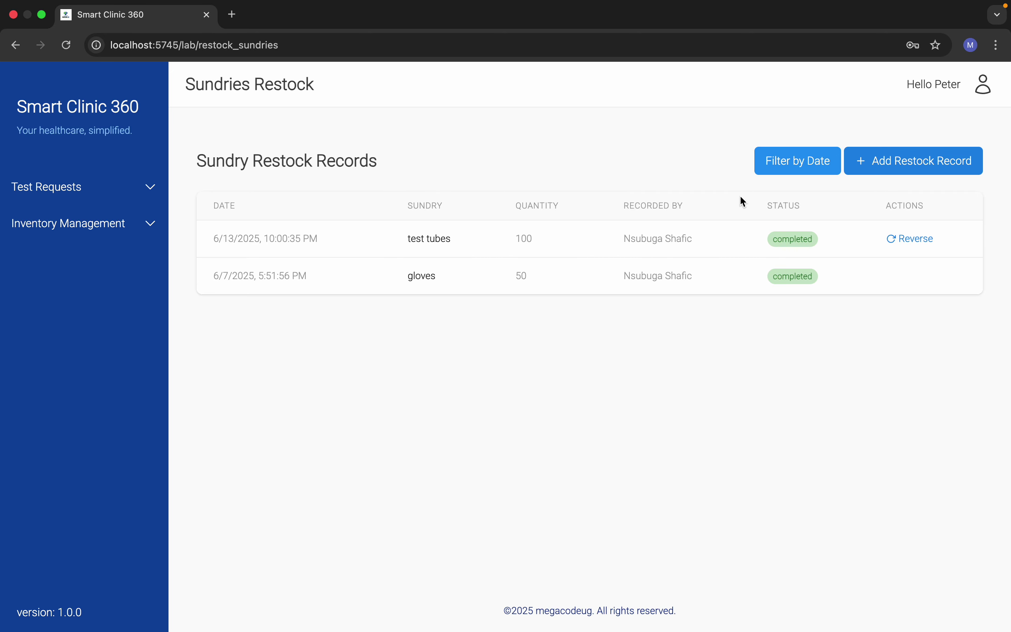
Step: Record usage of 20 test tubes in Sundries Usage and save it
click(88, 233)
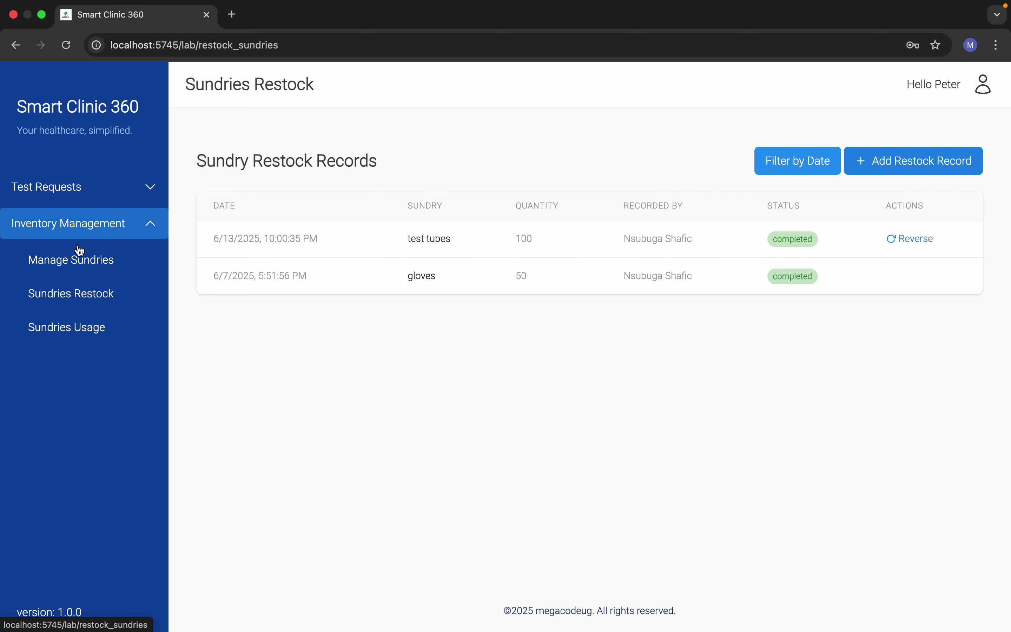
click(72, 343)
click(49, 226)
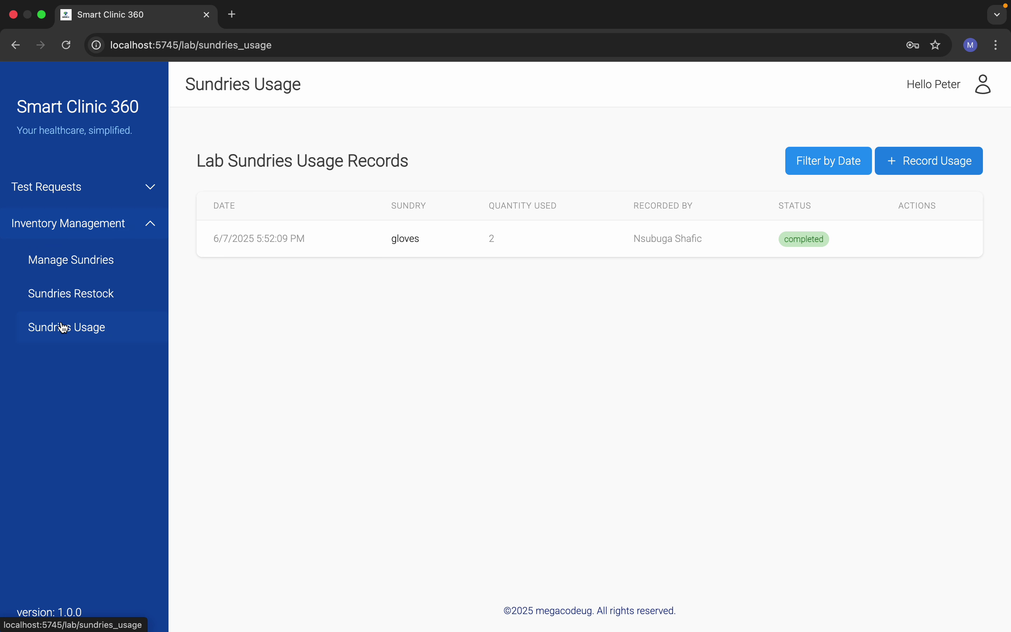
click(898, 175)
click(711, 312)
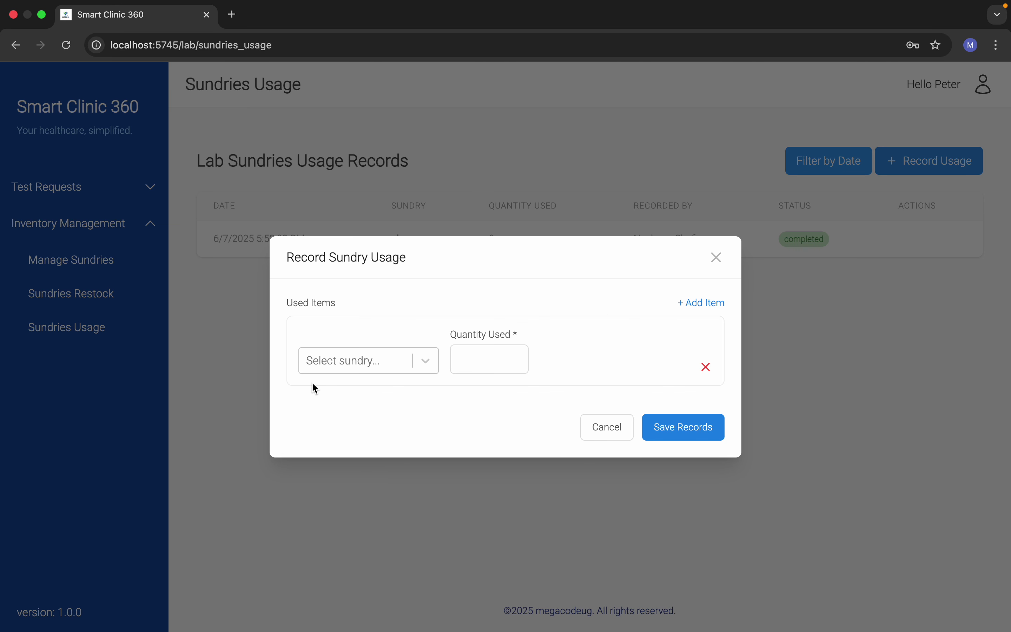
click(338, 364)
click(350, 422)
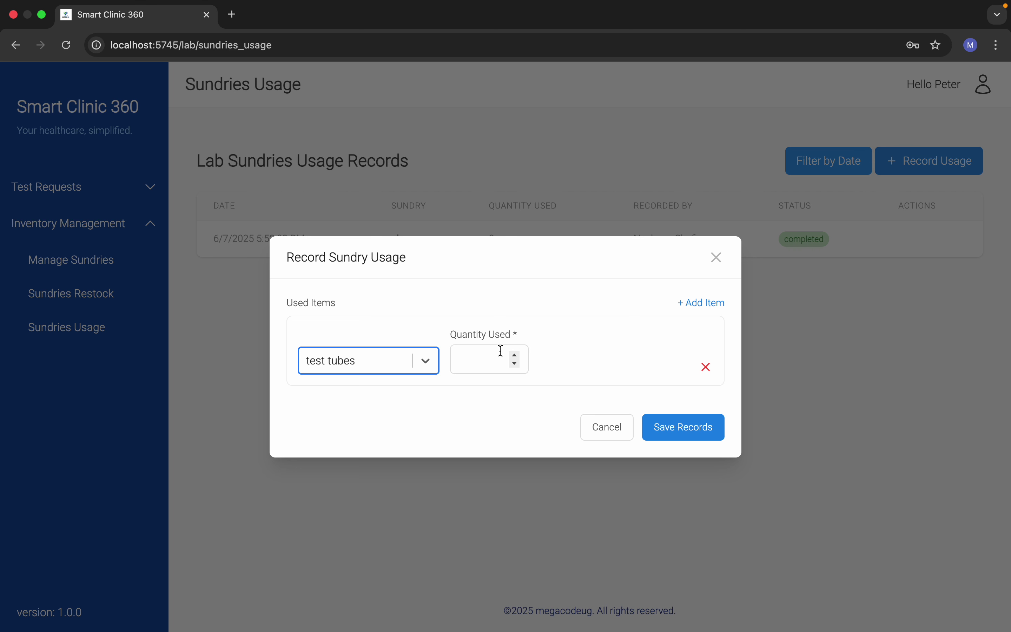
click(476, 363)
text(20)
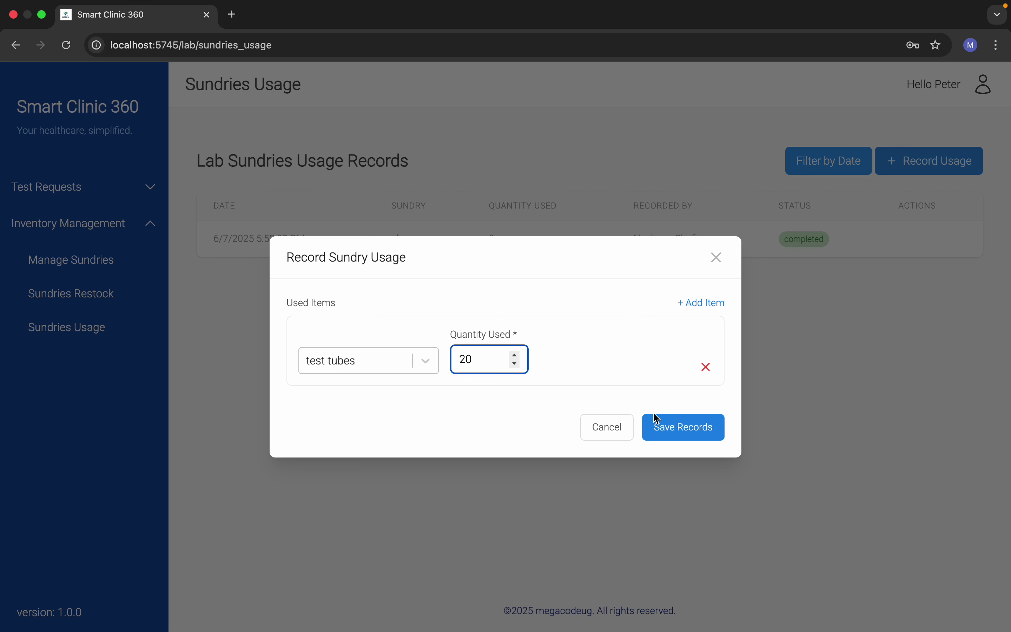
click(667, 424)
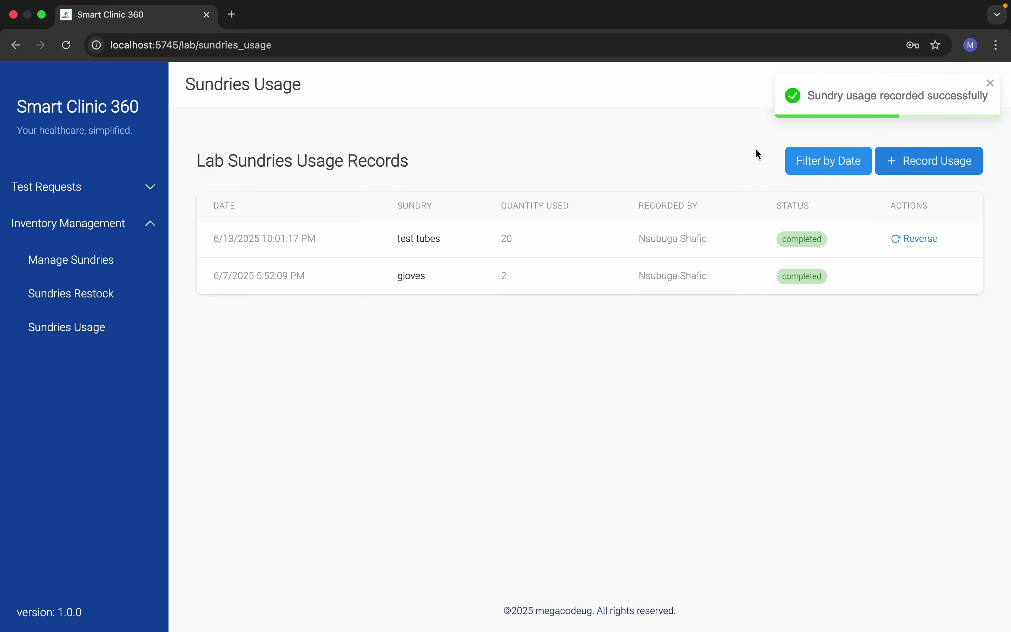
Step: Verify in the sundries inventory that test tube stock is now 180
click(75, 265)
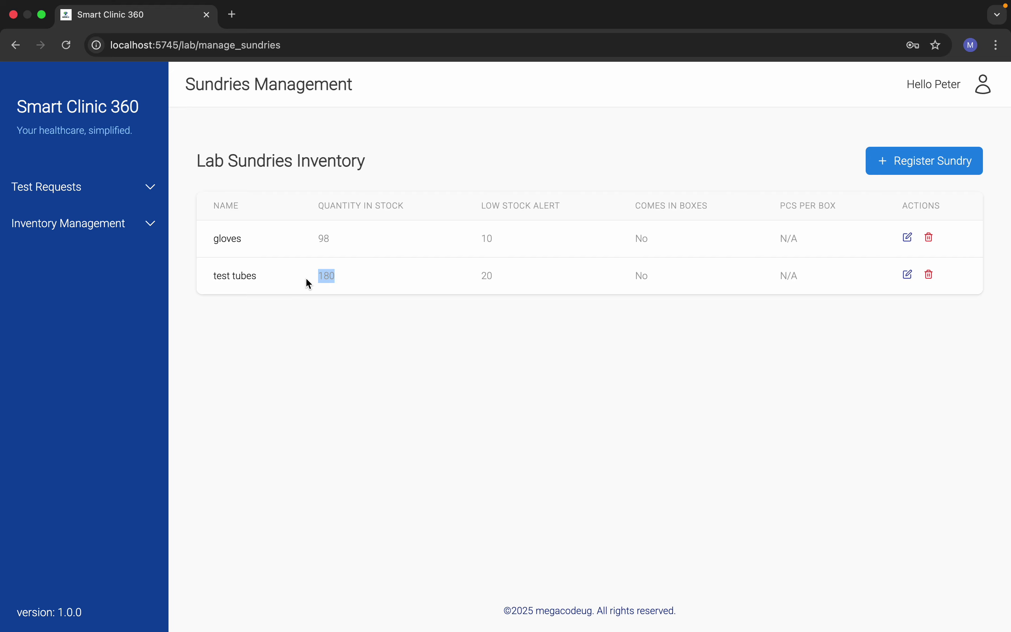
click(519, 382)
mouse_move(980, 90)
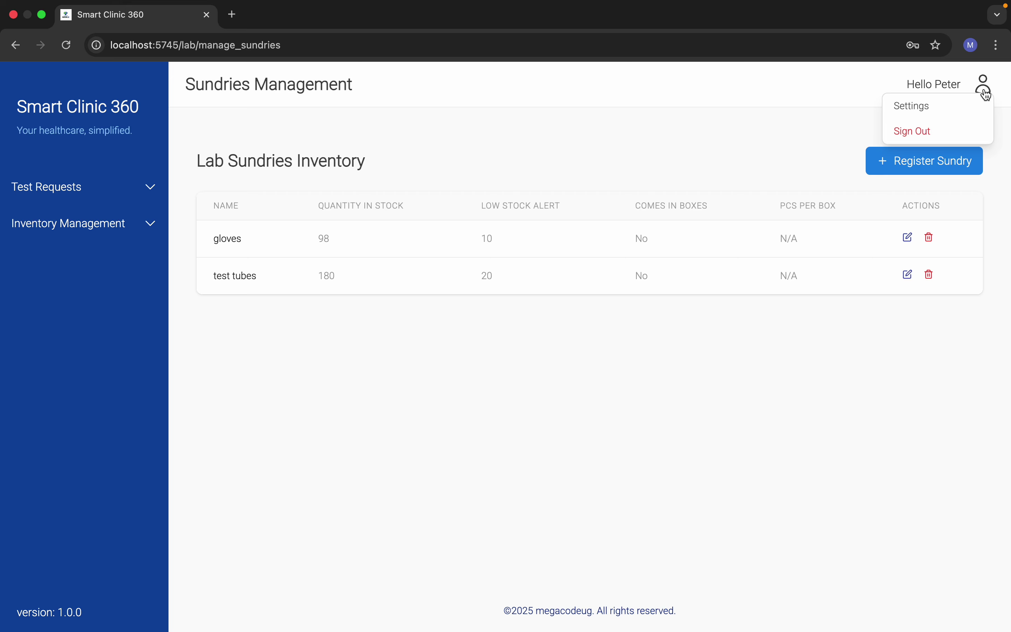
Step: Sign out, log in with the receptionist's e-mail and password, and open Patient Rolls
click(952, 128)
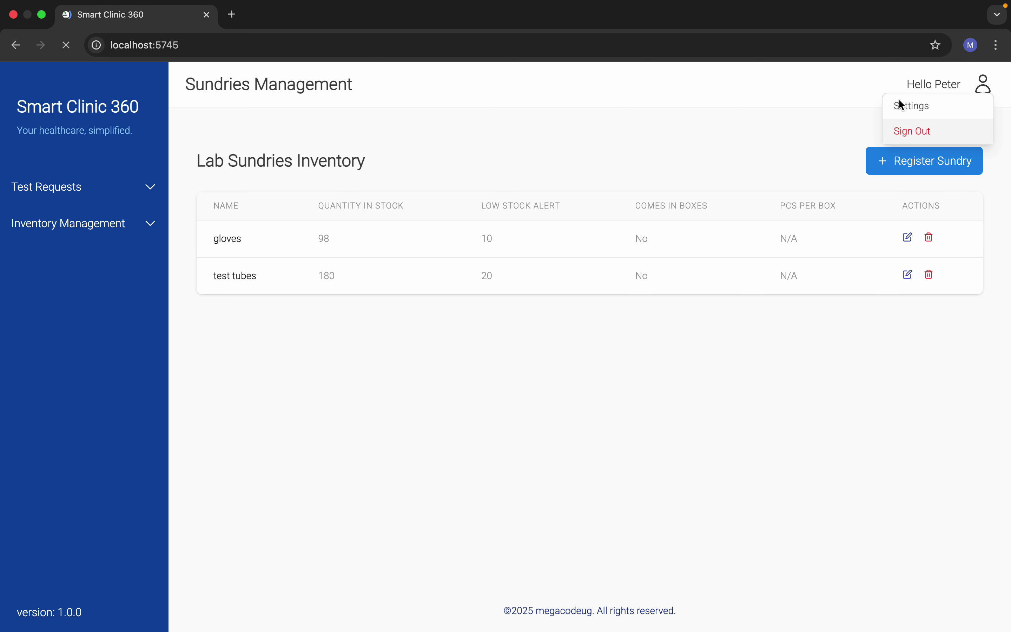
click(255, 329)
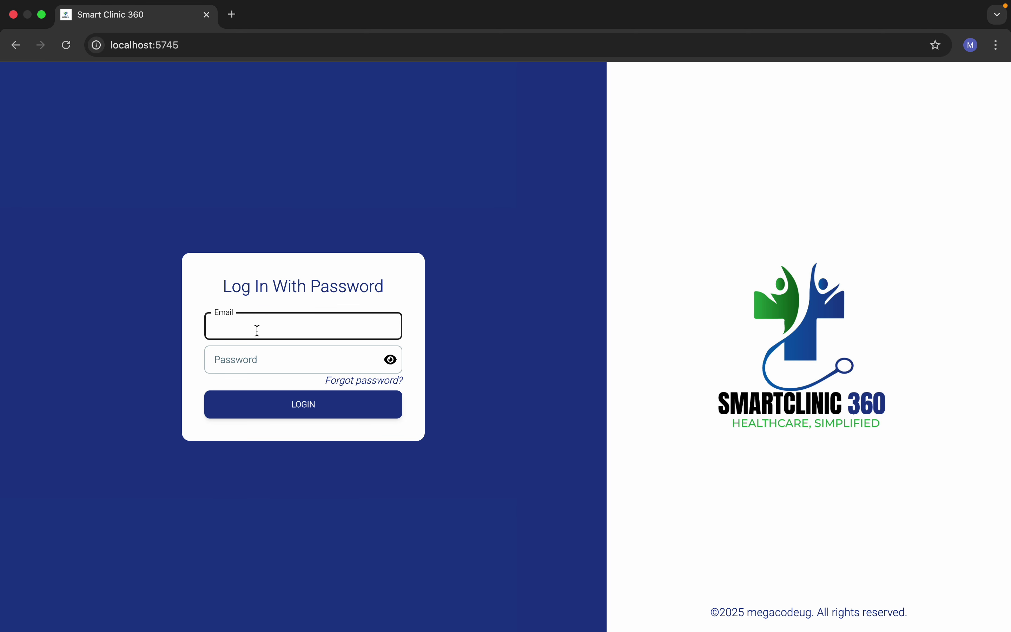
click(240, 360)
text(••••)
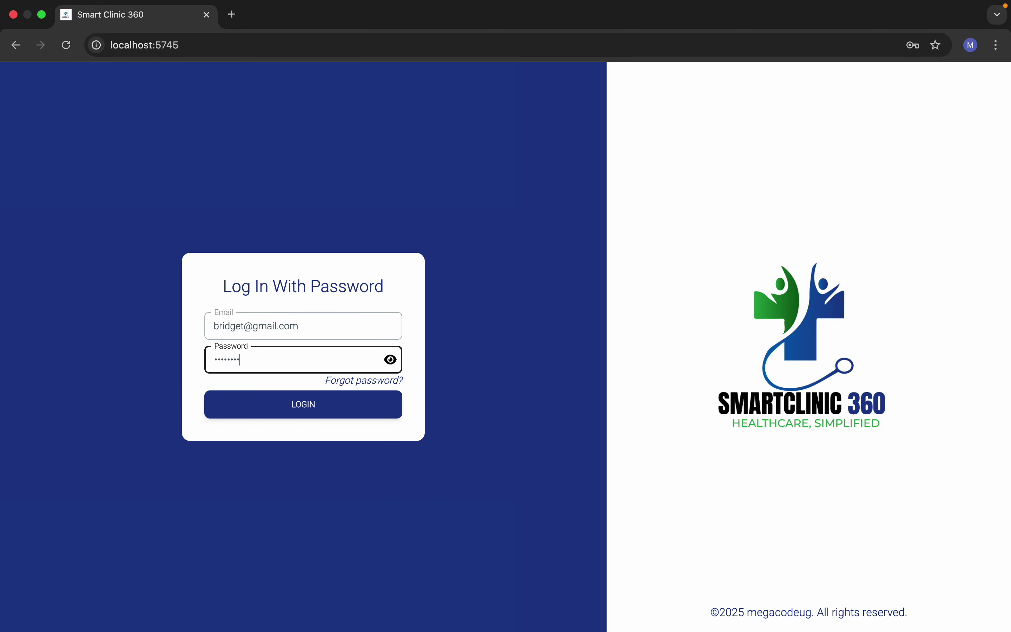
text(••••)
click(248, 398)
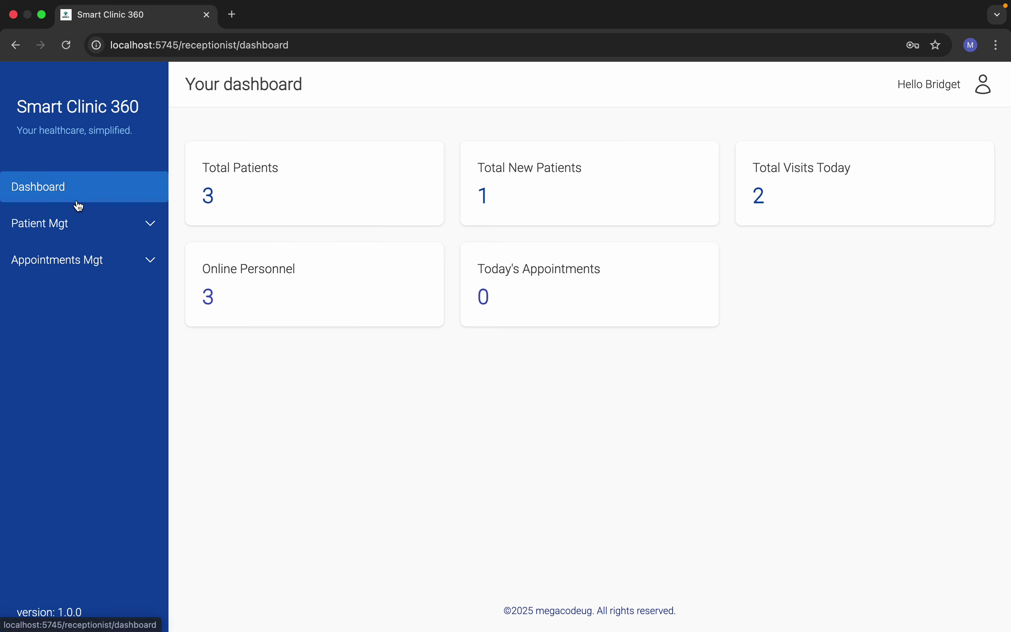
click(55, 224)
click(68, 264)
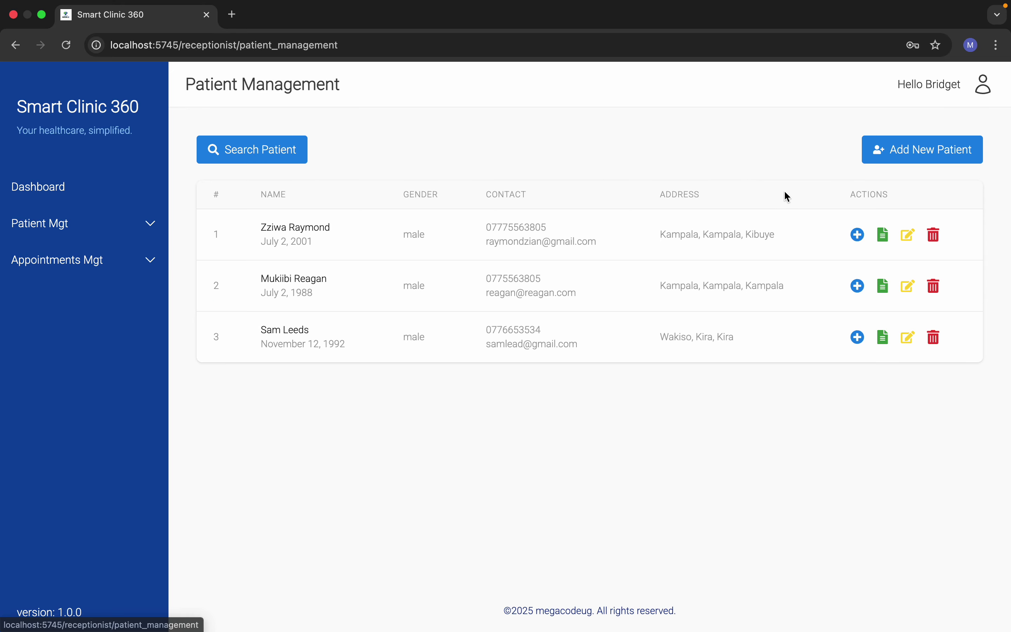
Step: Start a new visit for the third patient with type General Visit and condition Ordinary
click(857, 337)
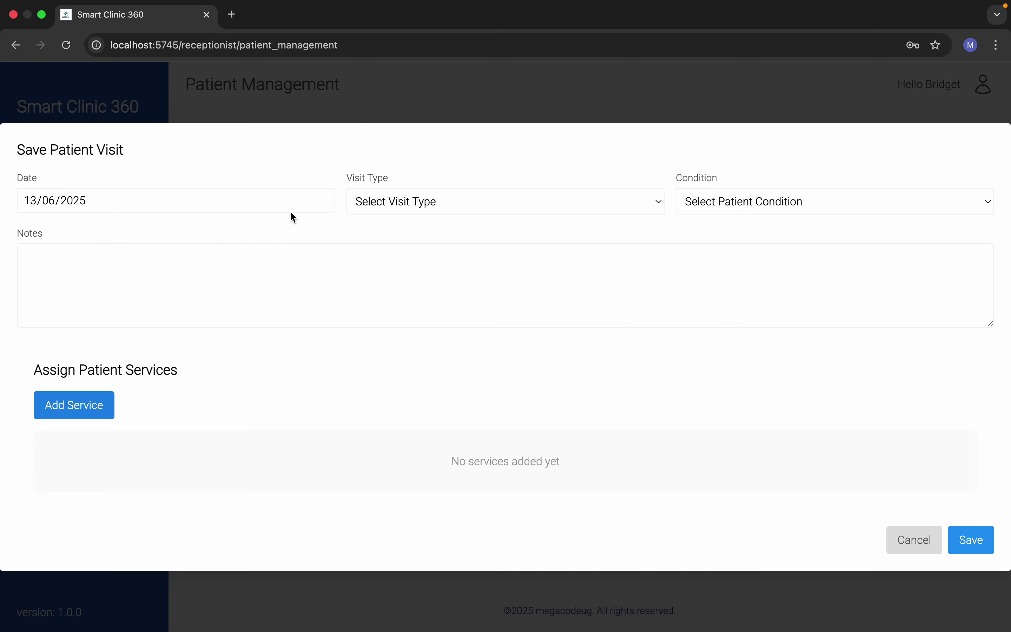
click(397, 207)
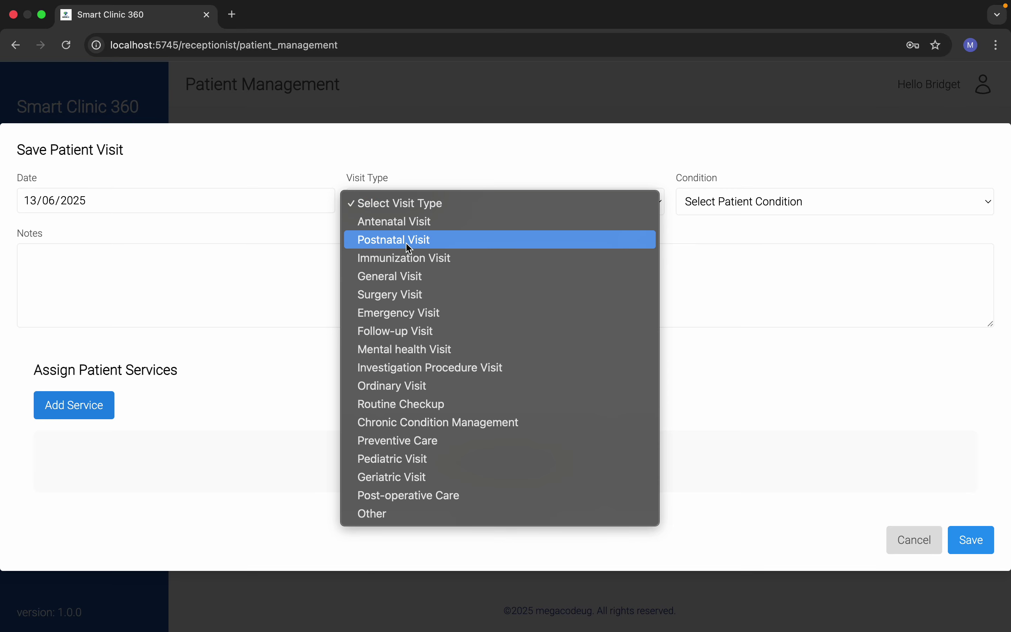
click(417, 278)
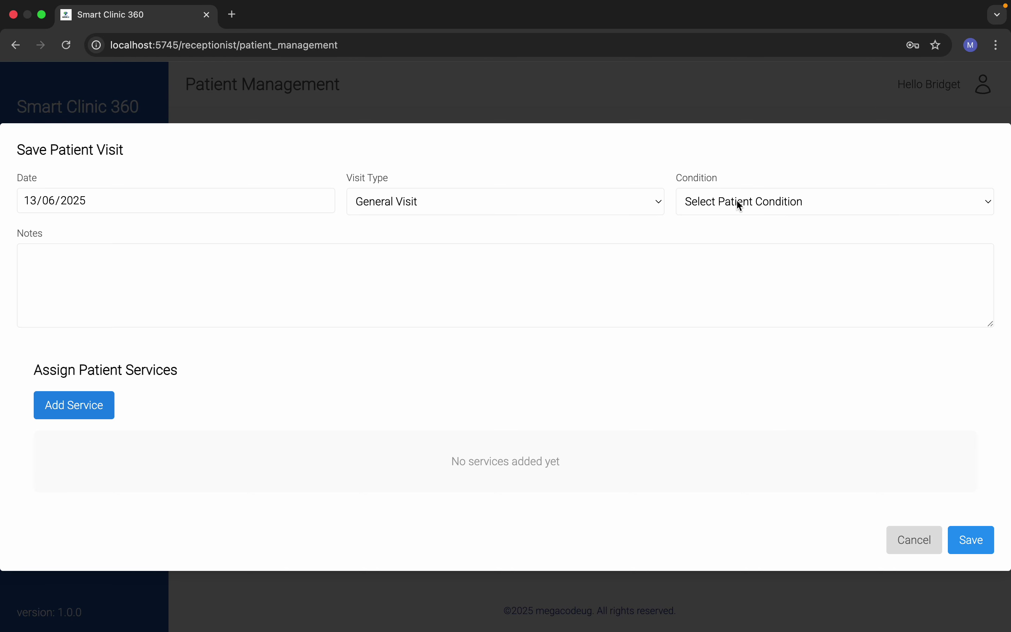
click(738, 204)
click(710, 219)
Step: Add a doctor department Consultation service and save the visit
click(44, 416)
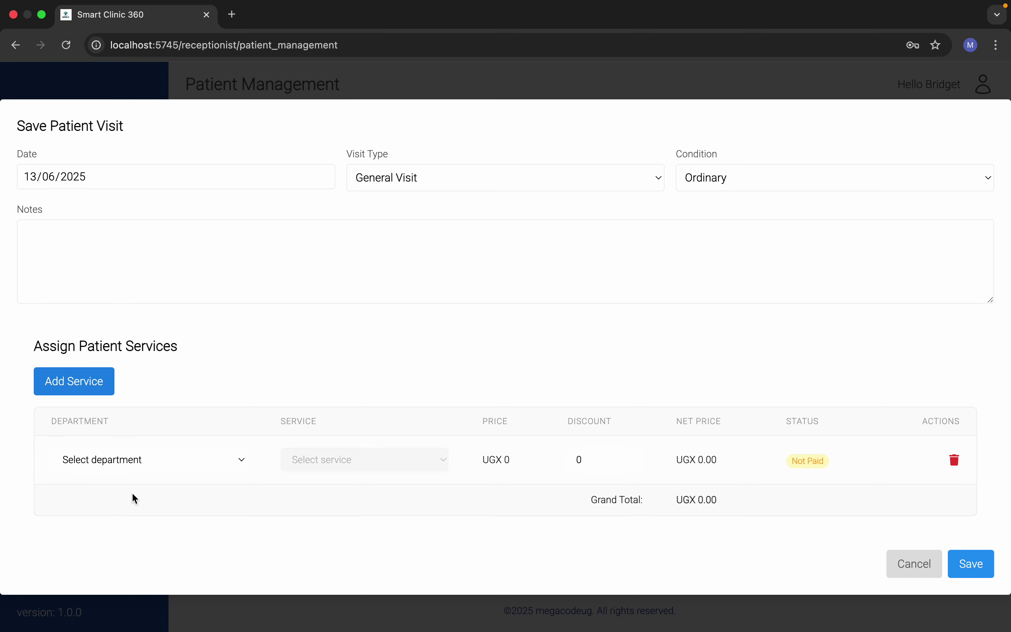
click(131, 463)
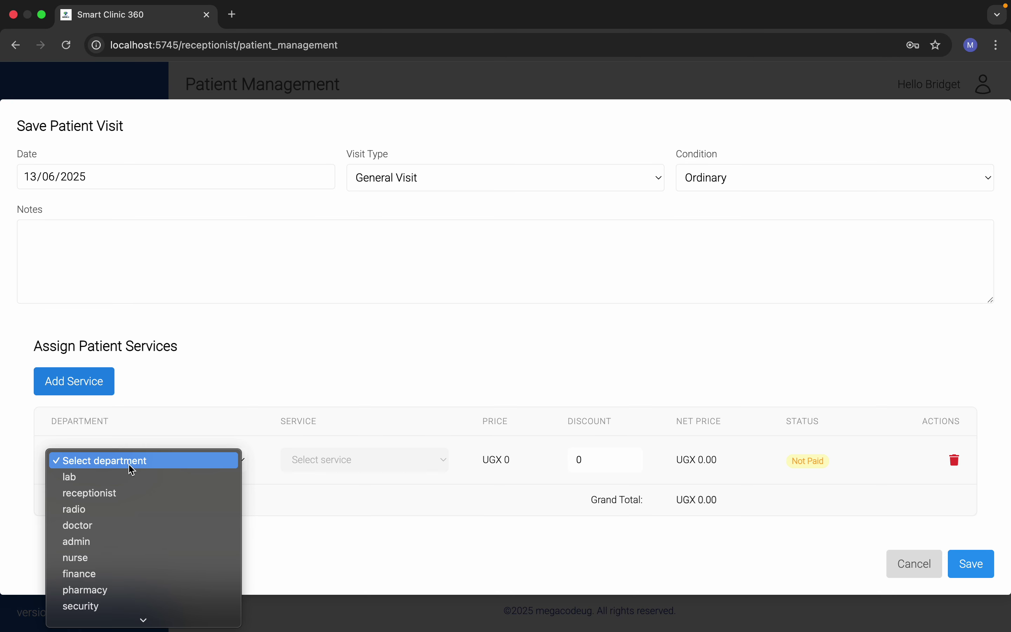
click(132, 525)
click(343, 458)
click(341, 477)
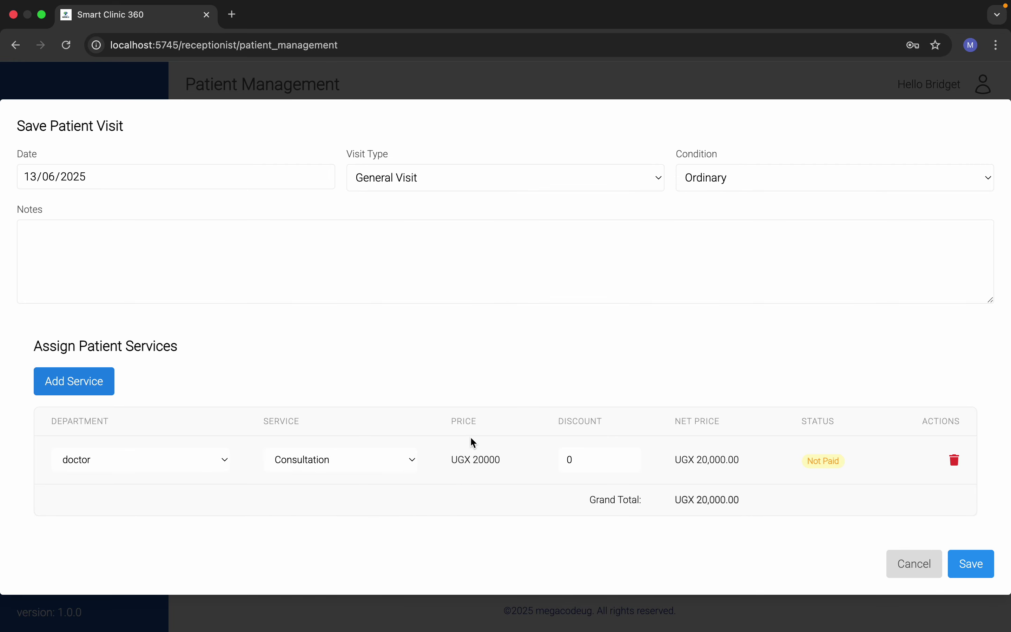
click(959, 554)
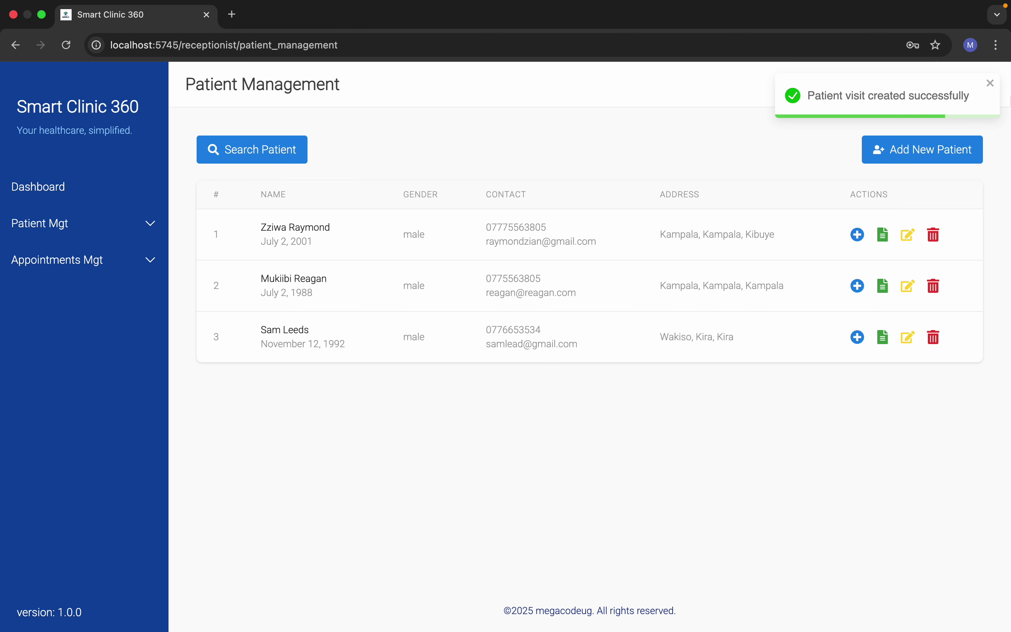
click(991, 83)
Step: Switch to the finance account using its login e-mail and password, then view Unpaid Services
click(981, 83)
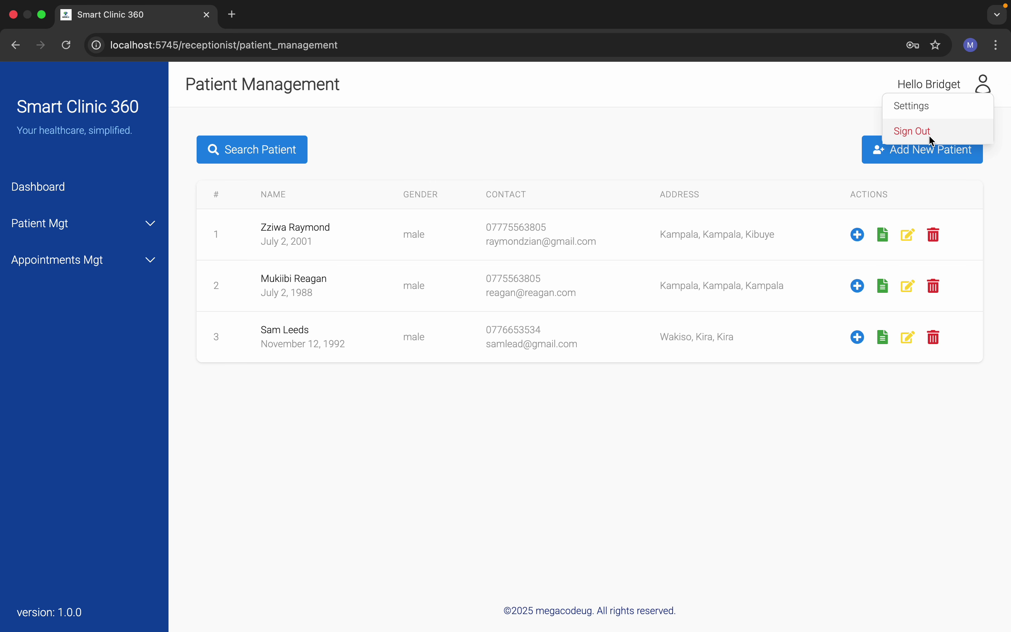
click(926, 128)
click(246, 331)
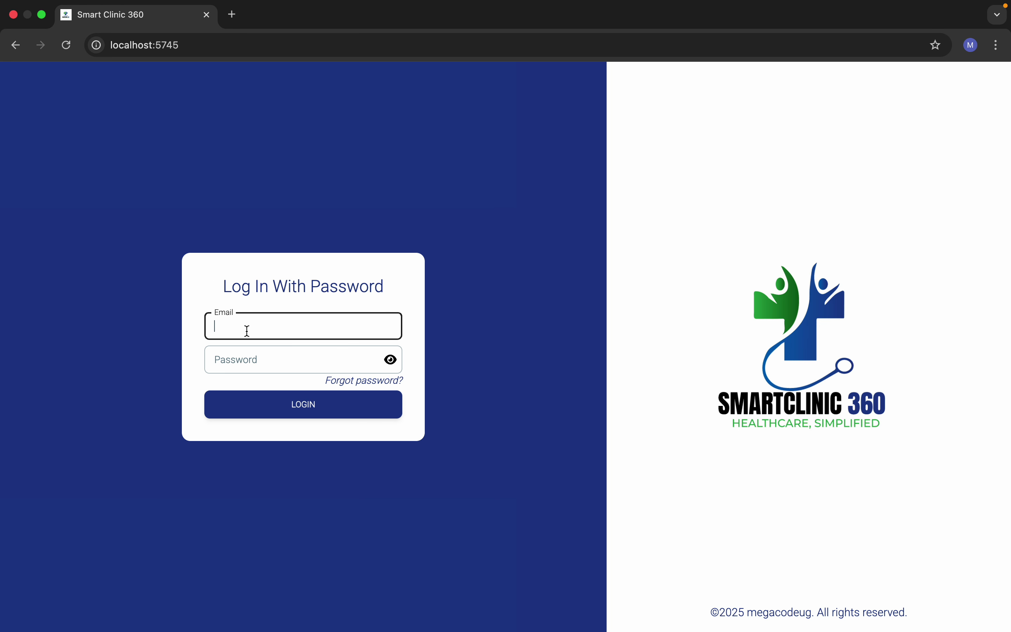
text(finance@finance.com)
click(242, 362)
text(p)
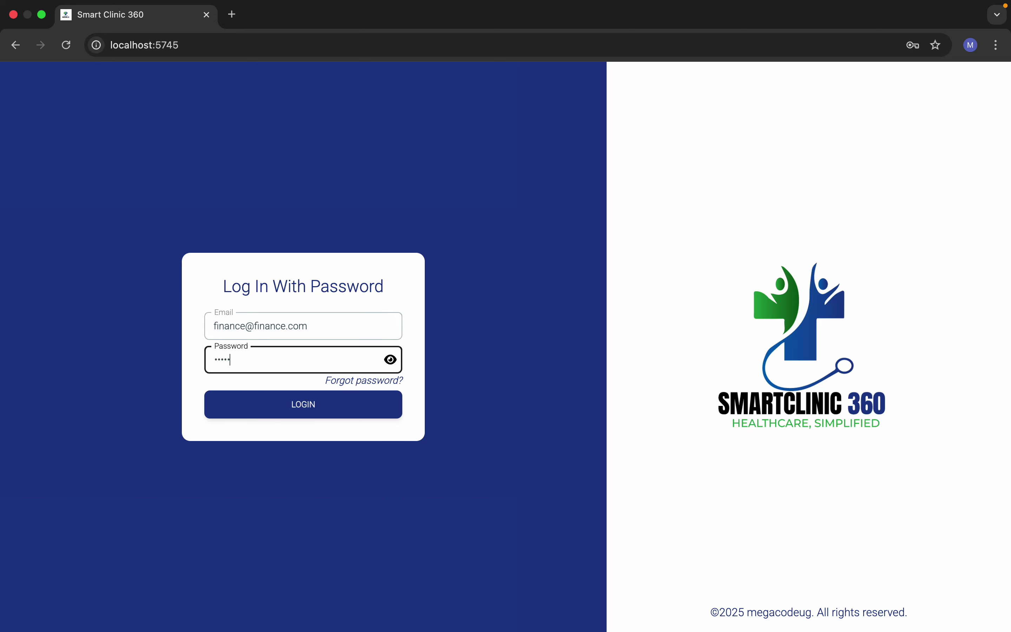
click(296, 414)
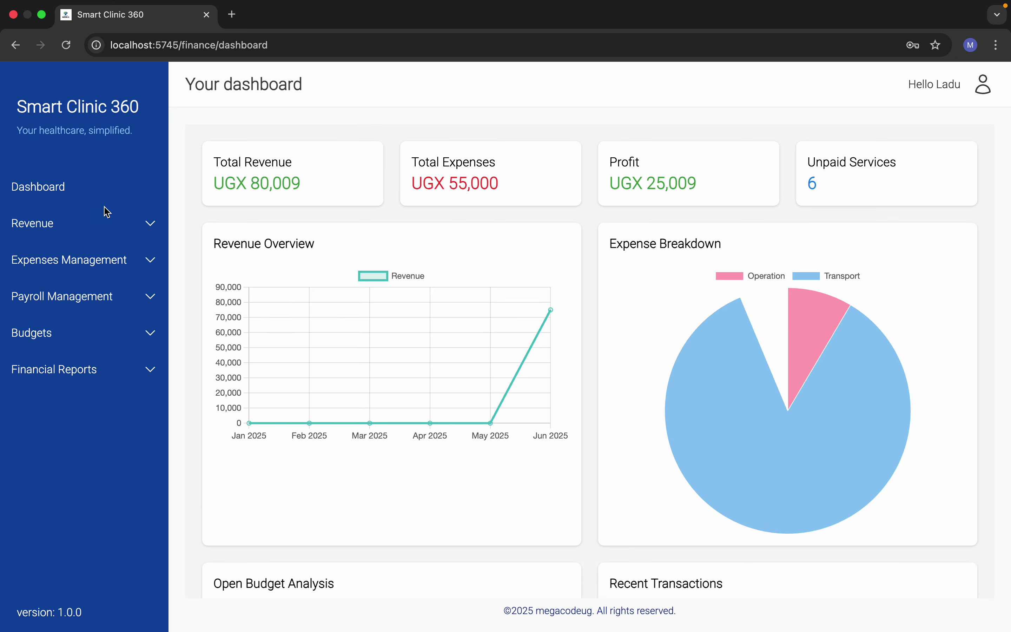
click(860, 178)
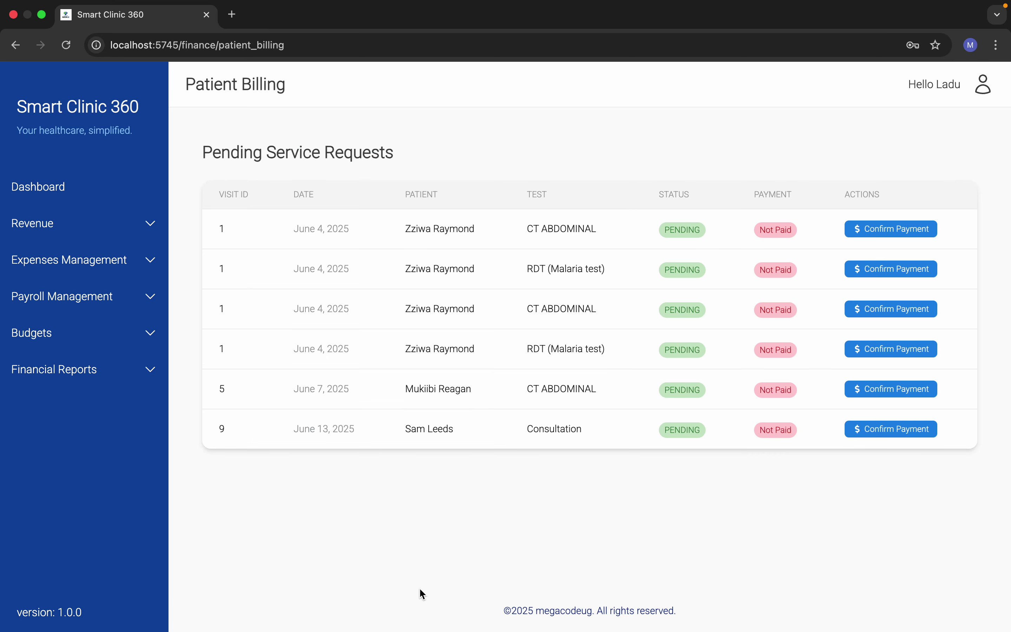
Step: Record a full UGX 20000 cash payment for the Consultation request
click(865, 430)
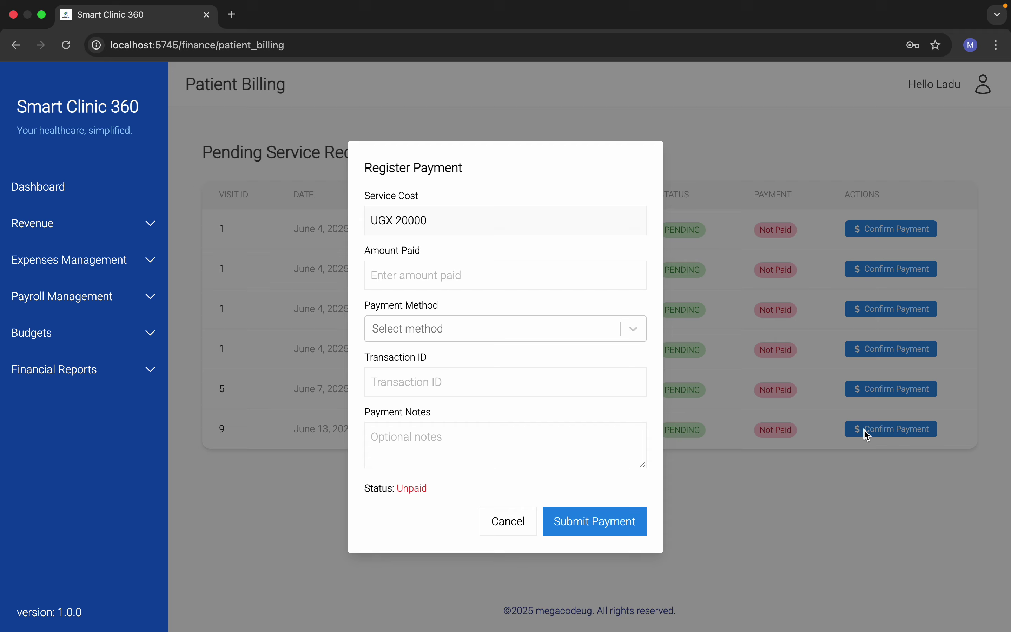
click(405, 272)
text(20000)
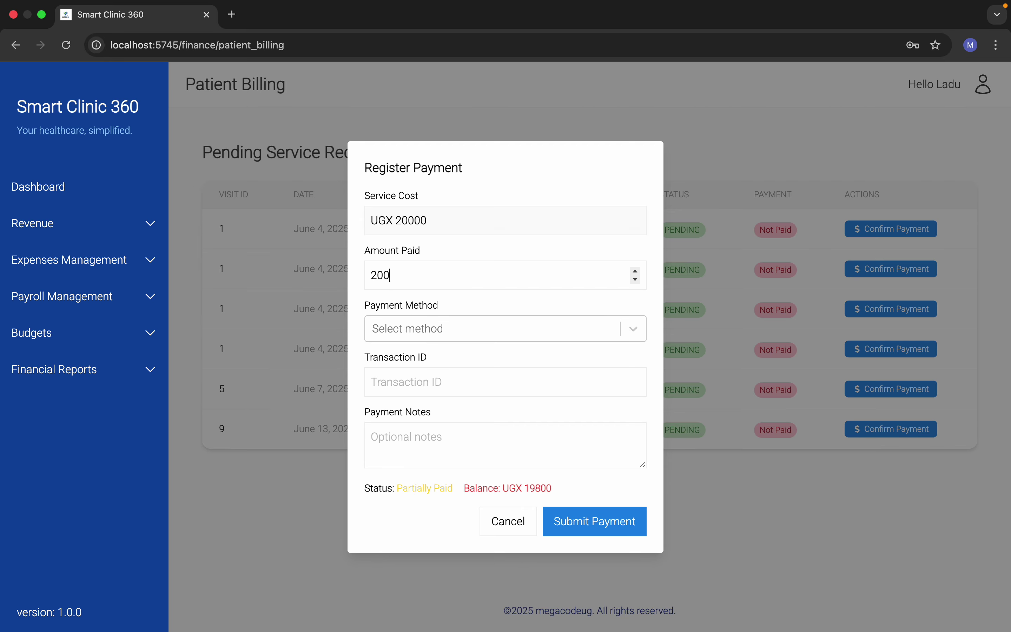
click(426, 325)
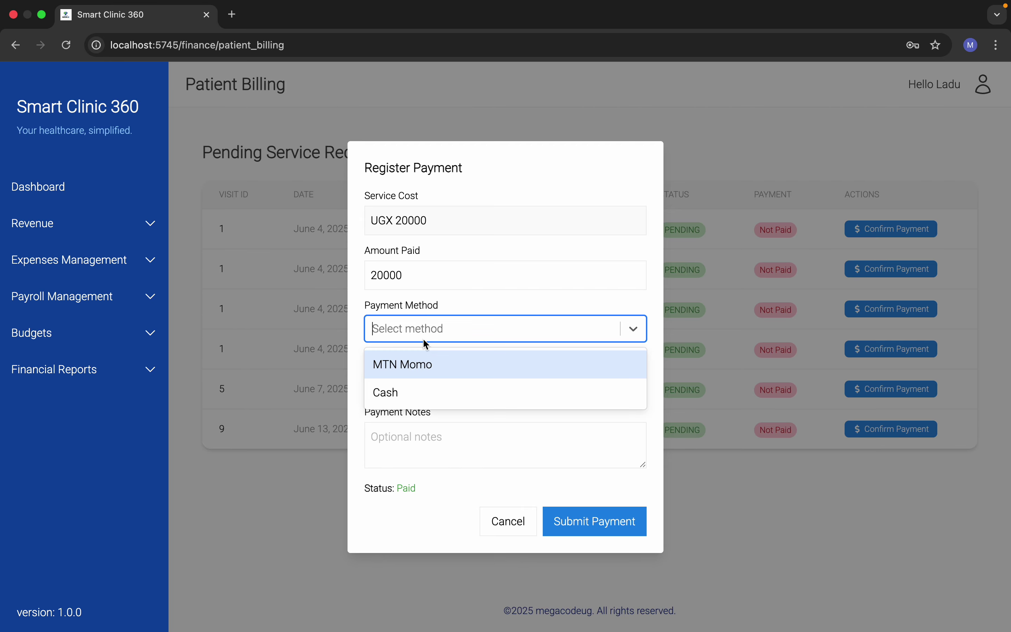
click(420, 390)
click(613, 525)
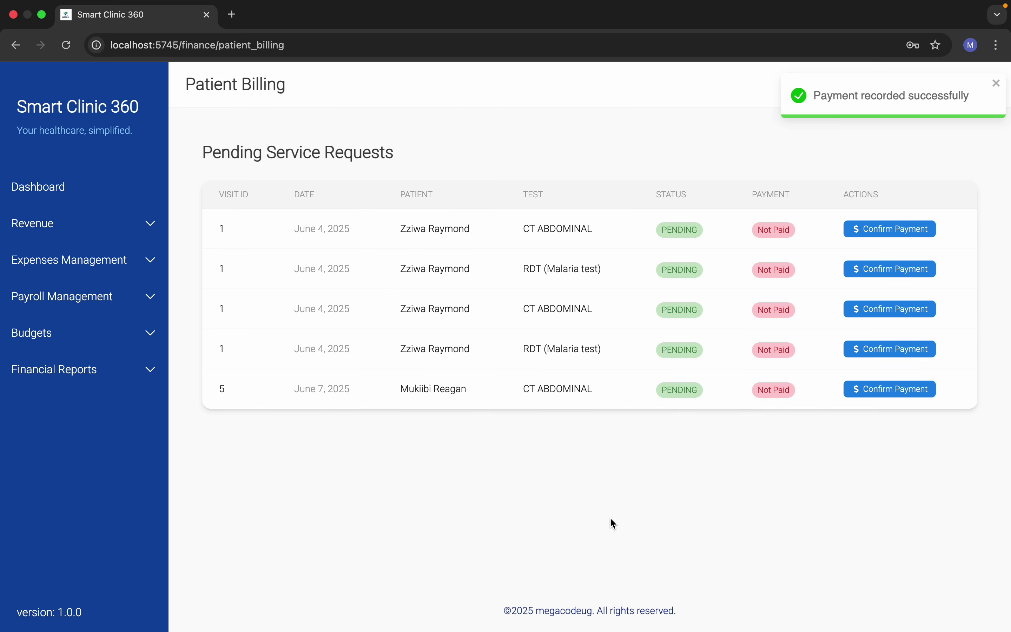
click(991, 83)
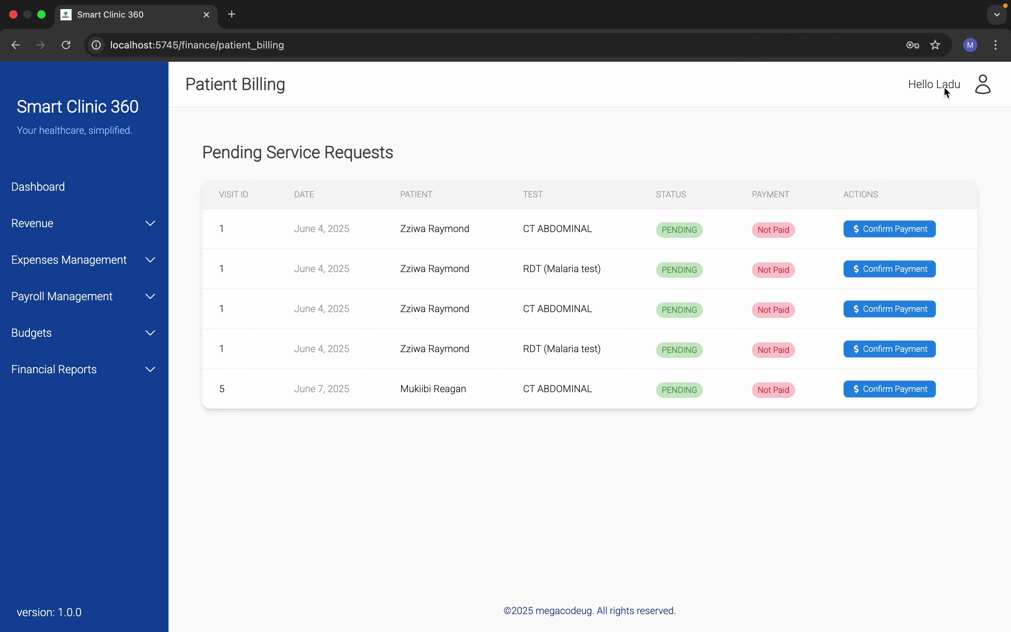
click(981, 85)
Step: Sign out of finance and log in with the doctor's e-mail and password
click(936, 137)
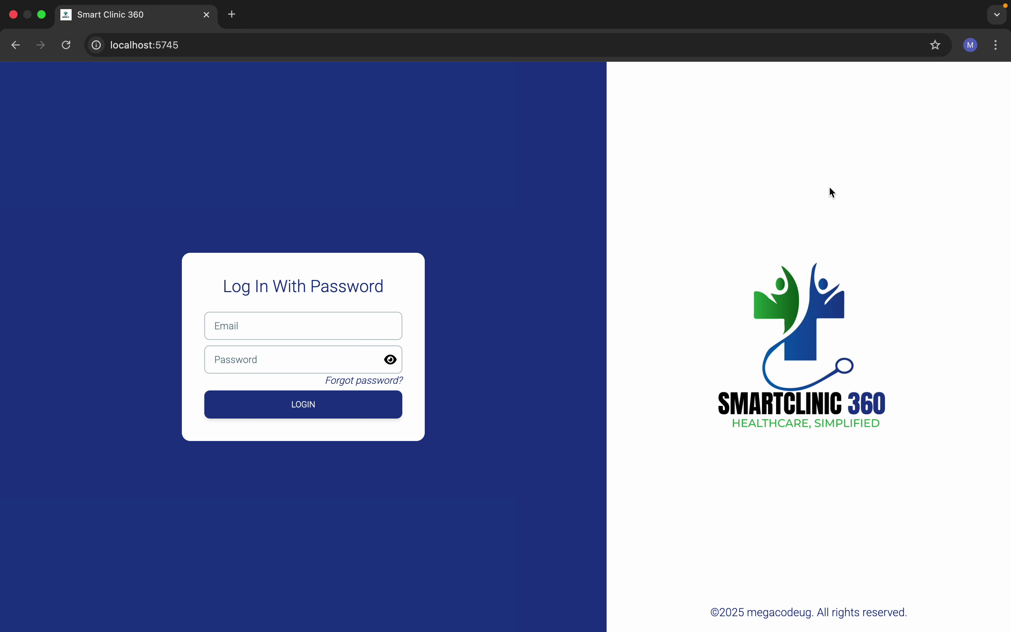
click(301, 327)
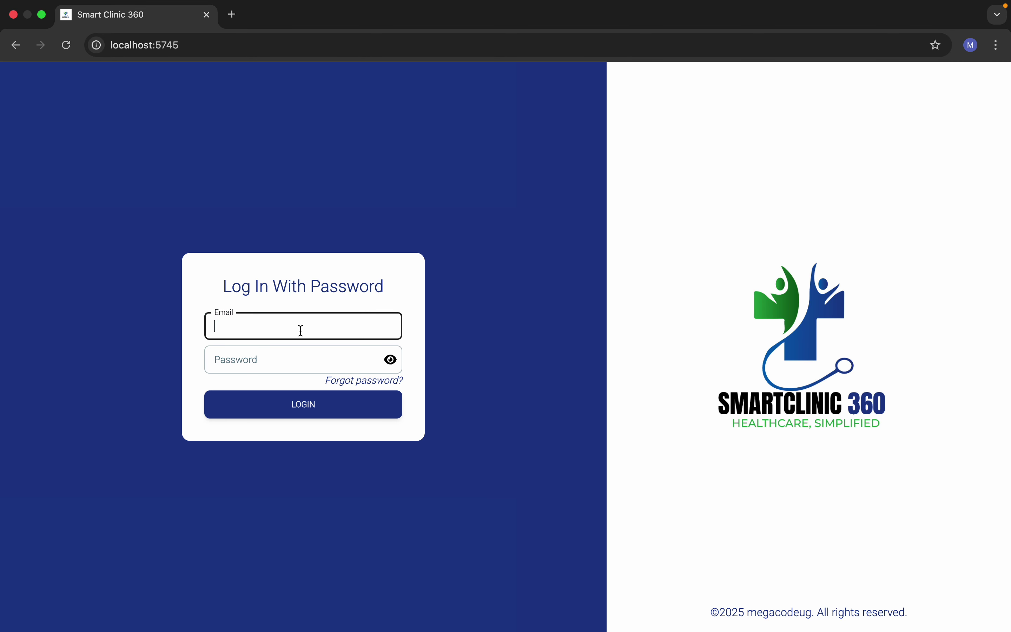
click(302, 368)
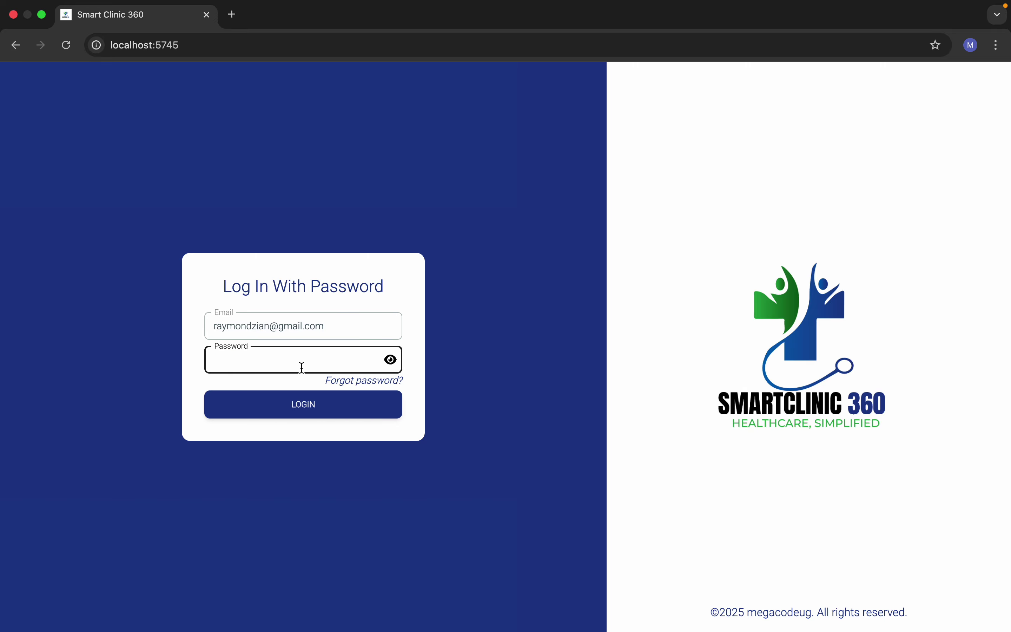
text(••)
click(328, 406)
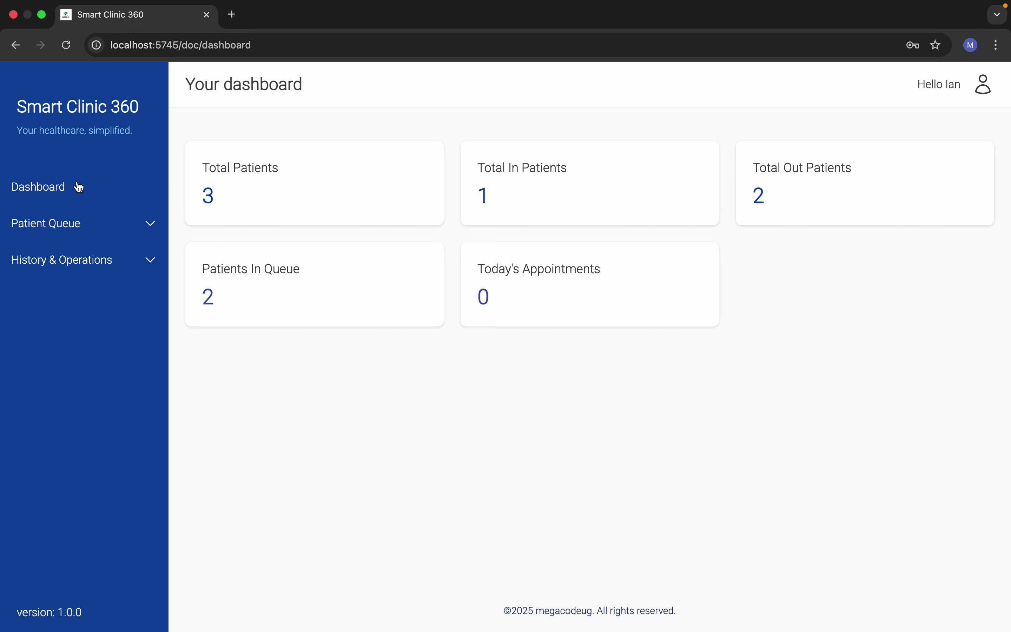
click(96, 236)
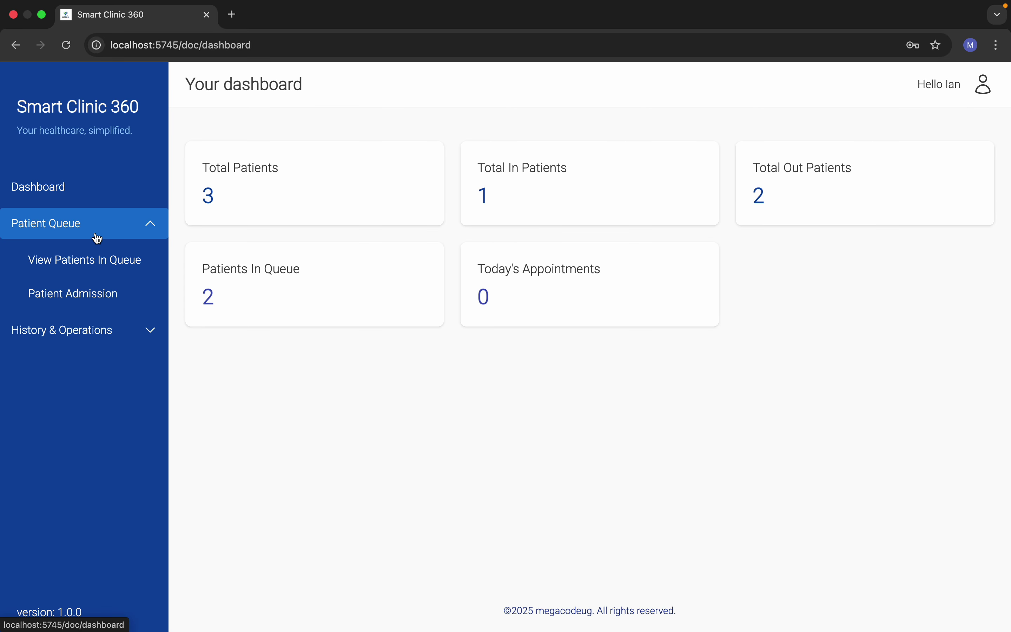
Step: Look through the patient queue and admitted patients, then open the Task Assignment list
click(114, 264)
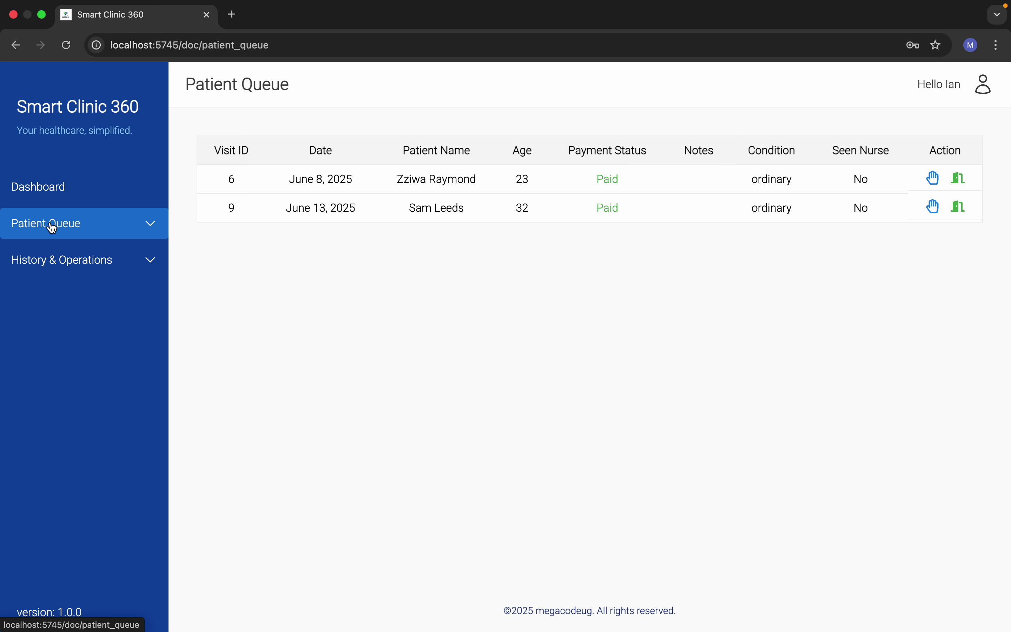
click(53, 227)
click(65, 295)
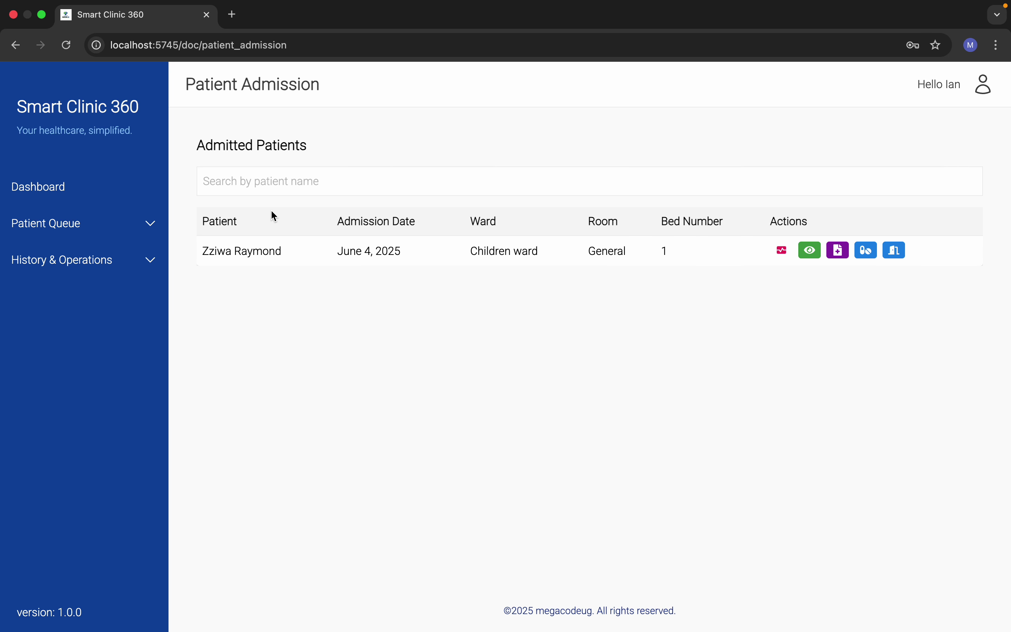
click(127, 222)
click(128, 222)
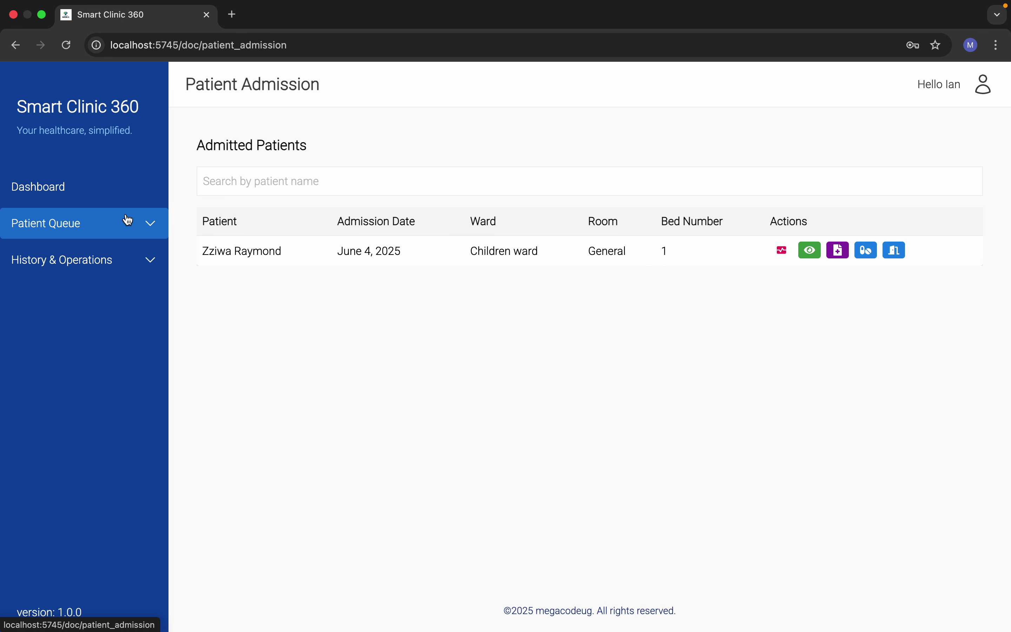
click(95, 267)
click(81, 295)
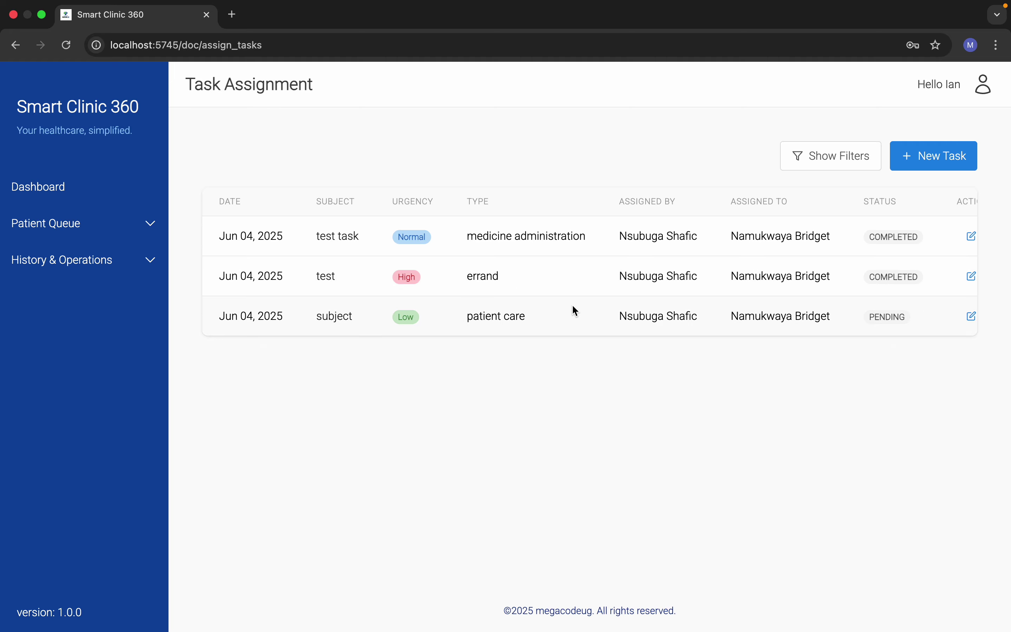
scroll(821, 313, down, 1)
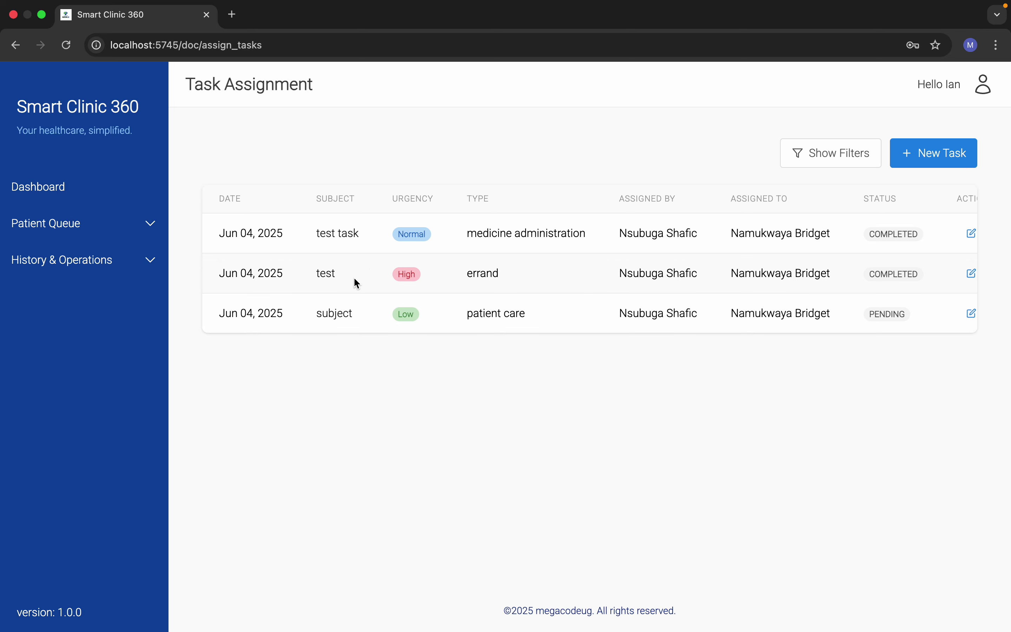
Step: Look through the Task History, Lab Results and Radiology Results pages, ending on Admission History
click(104, 273)
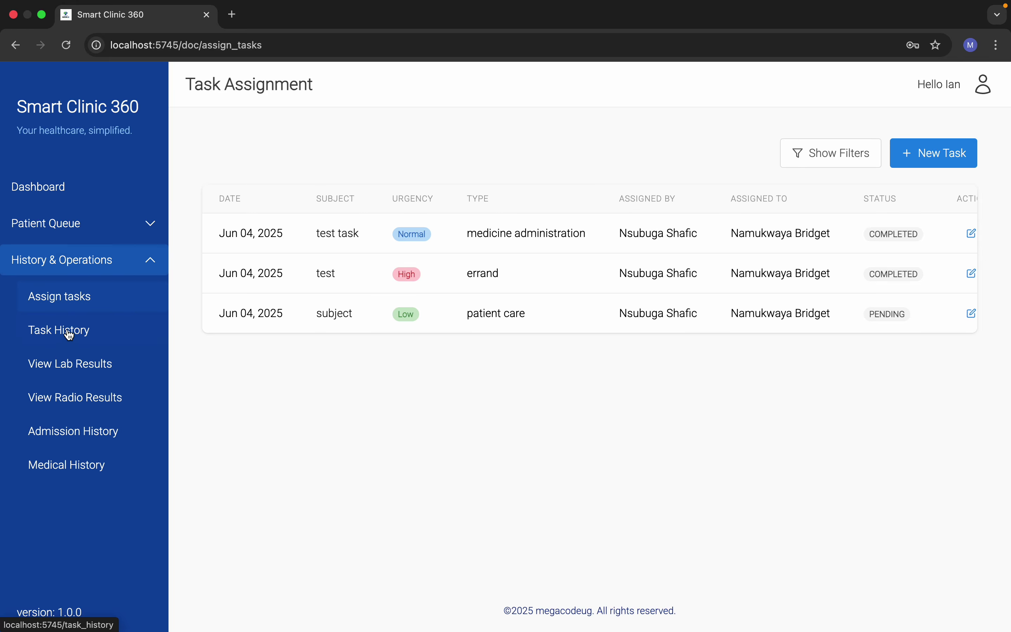
click(66, 330)
click(91, 266)
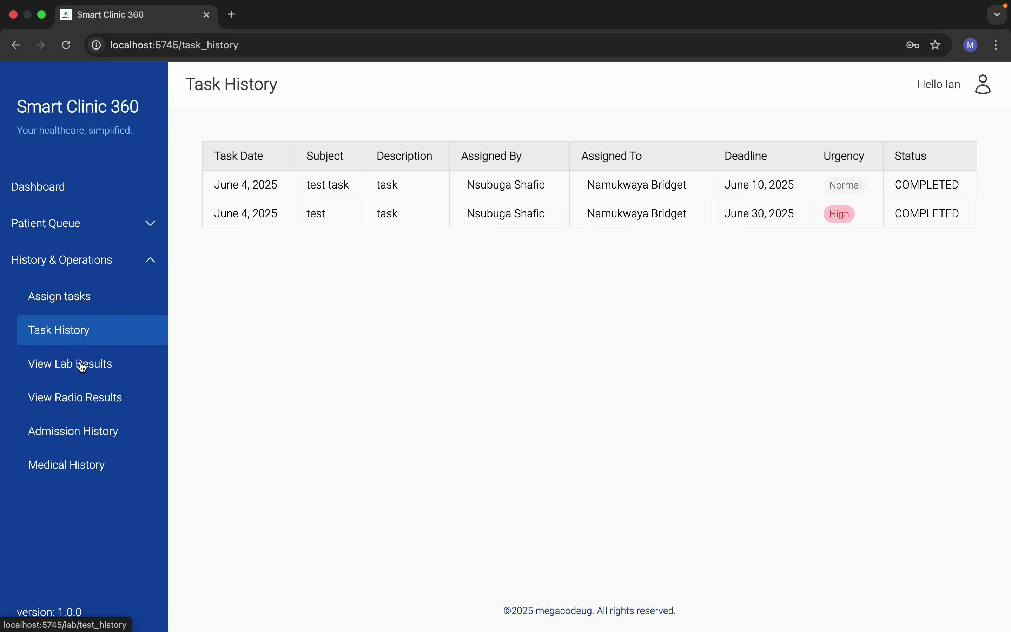
click(77, 363)
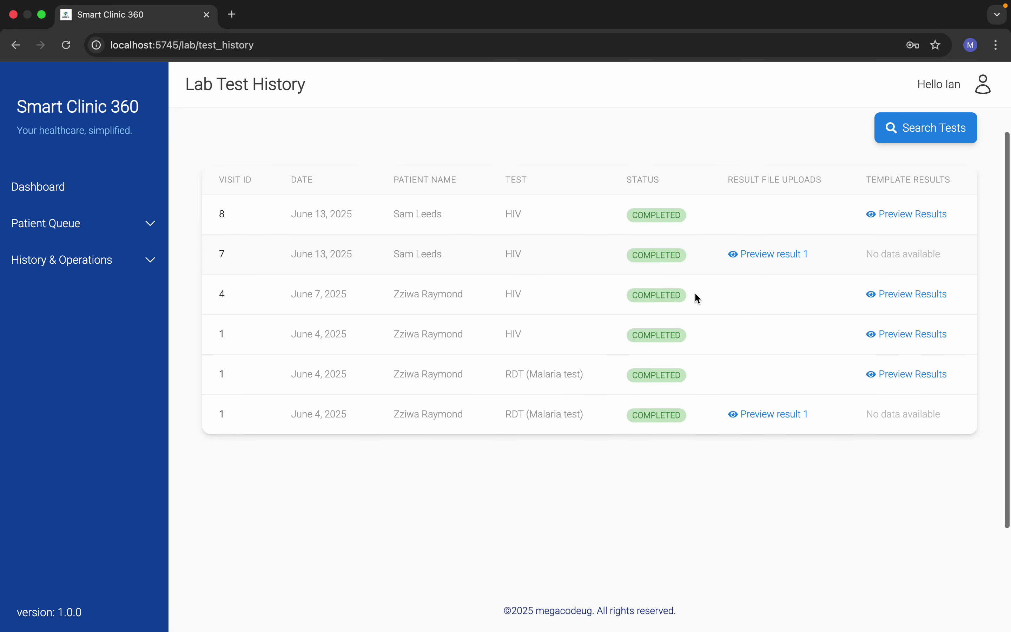
click(136, 261)
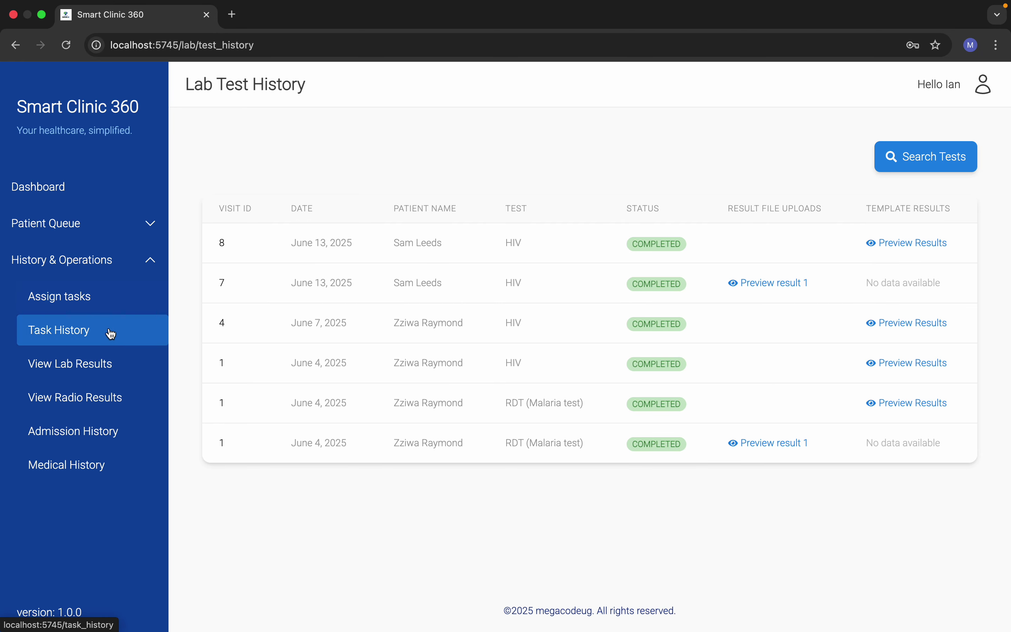
click(89, 401)
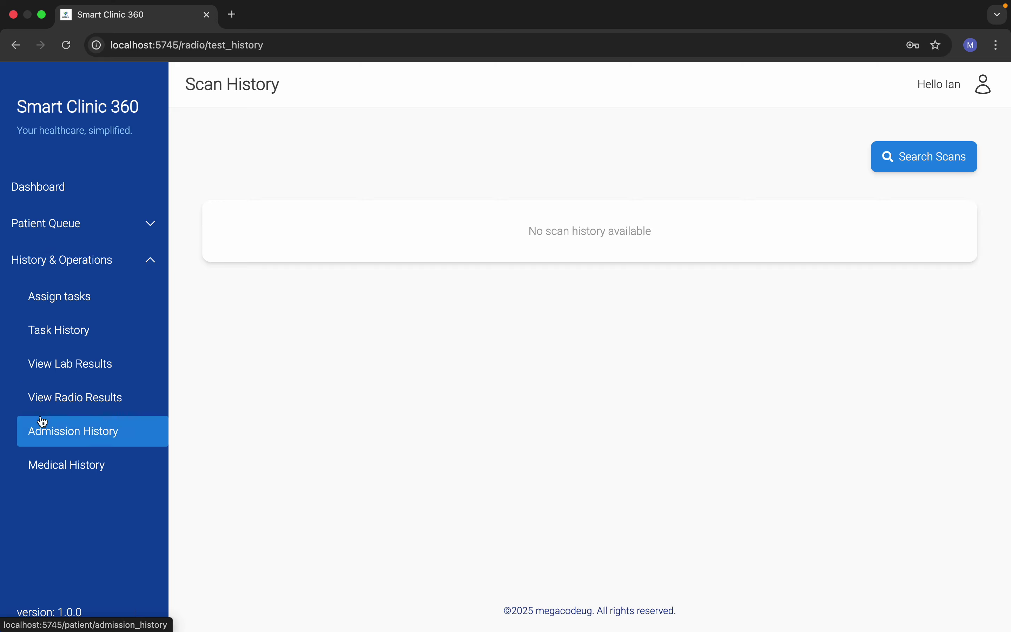
click(48, 435)
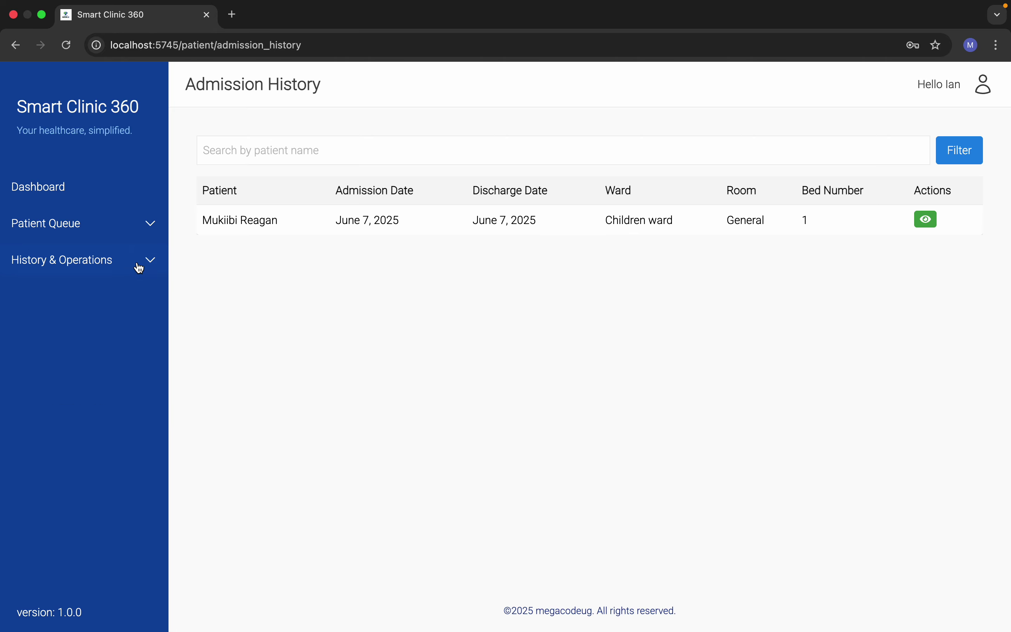
click(149, 261)
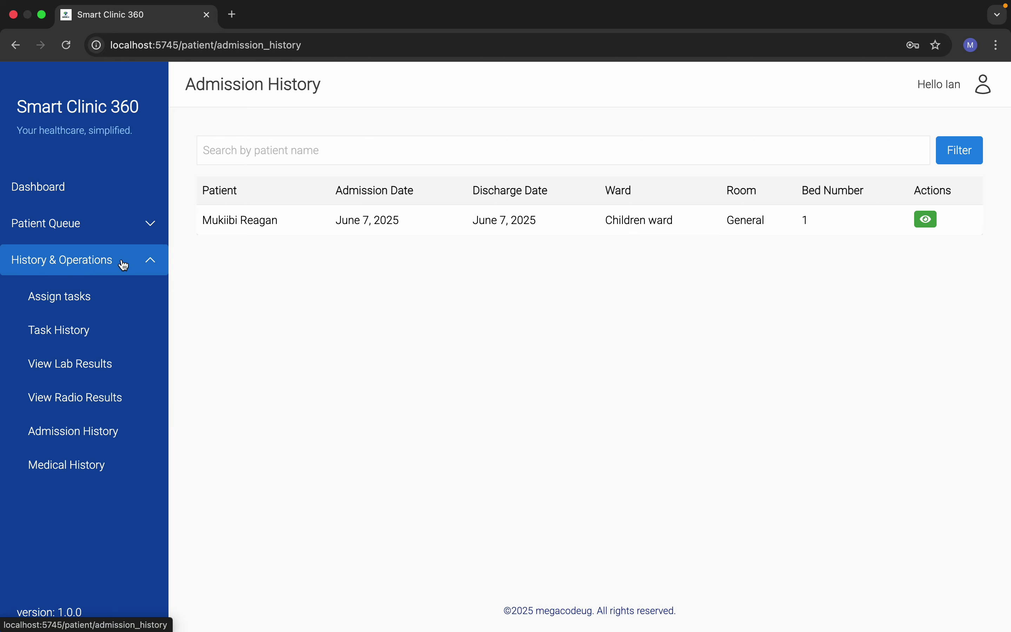
click(921, 225)
scroll(460, 470, down, 2)
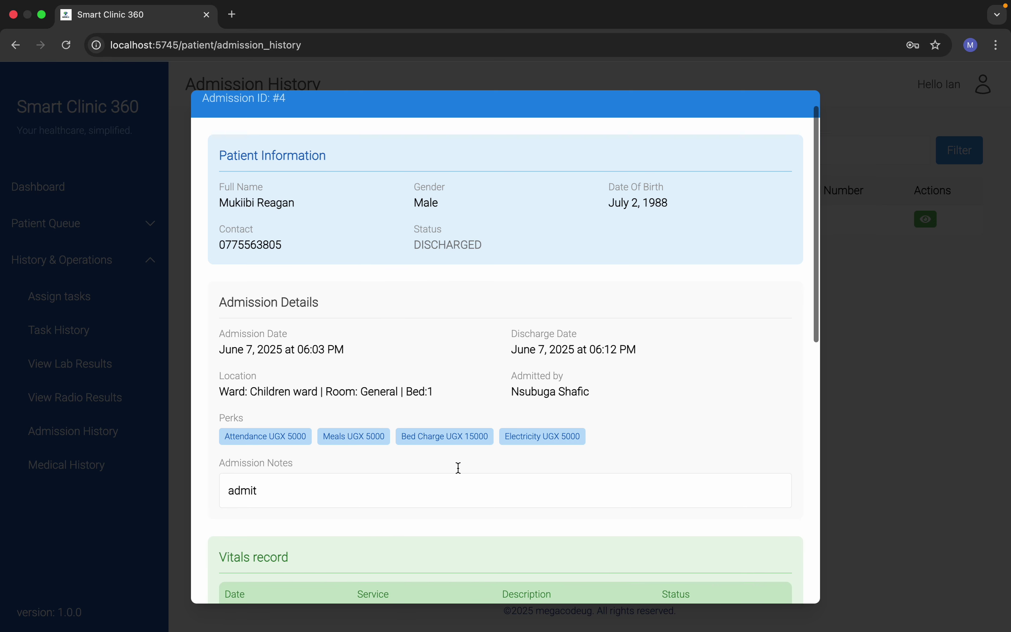
scroll(458, 468, down, 10)
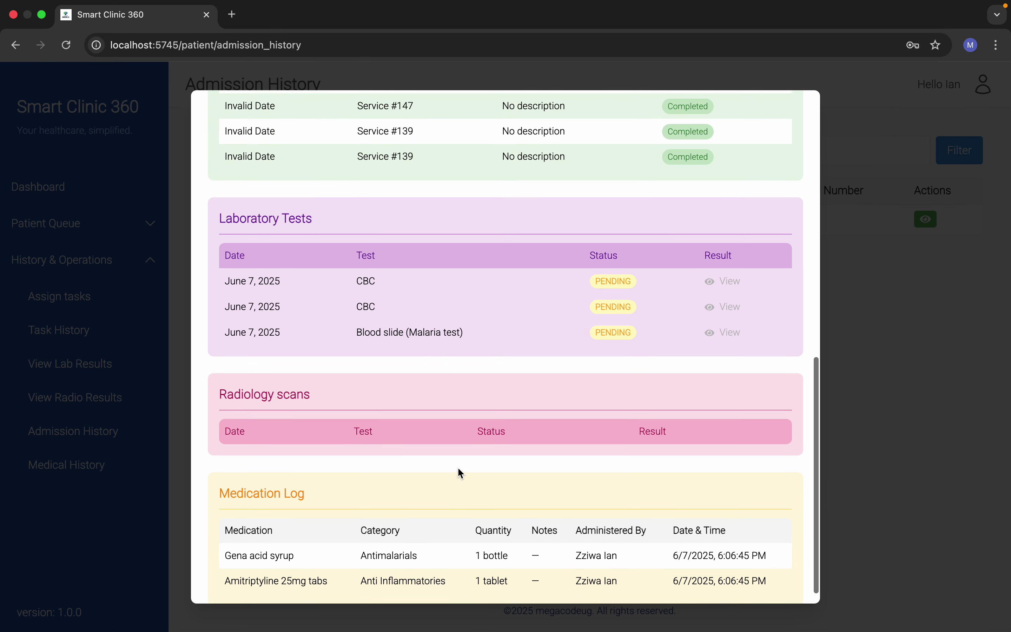
scroll(461, 472, up, 12)
scroll(593, 359, down, 1)
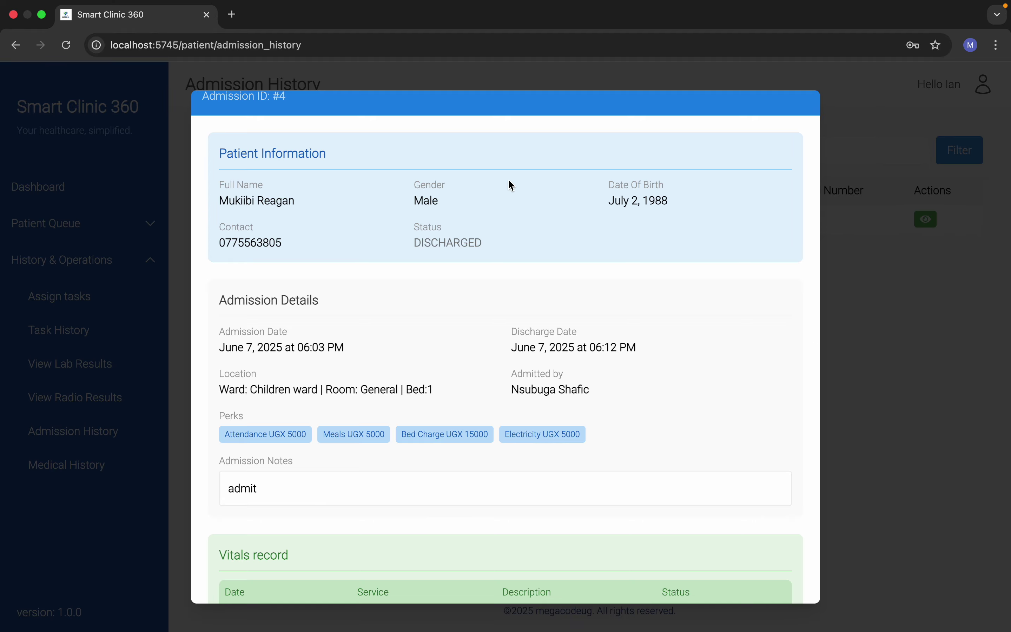
scroll(326, 433, down, 4)
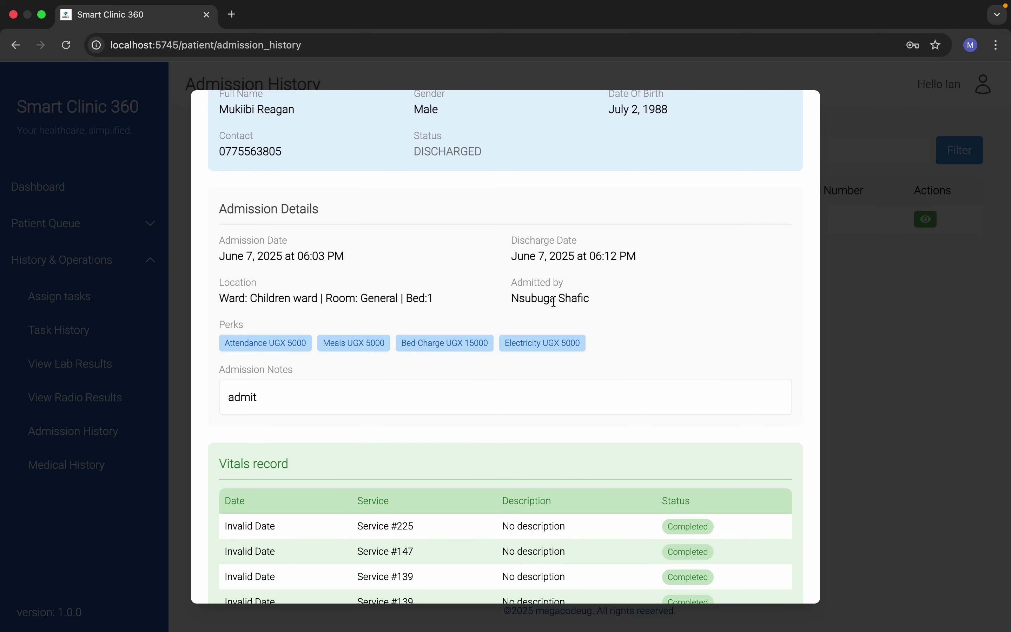
scroll(551, 296, down, 5)
scroll(401, 264, up, 1)
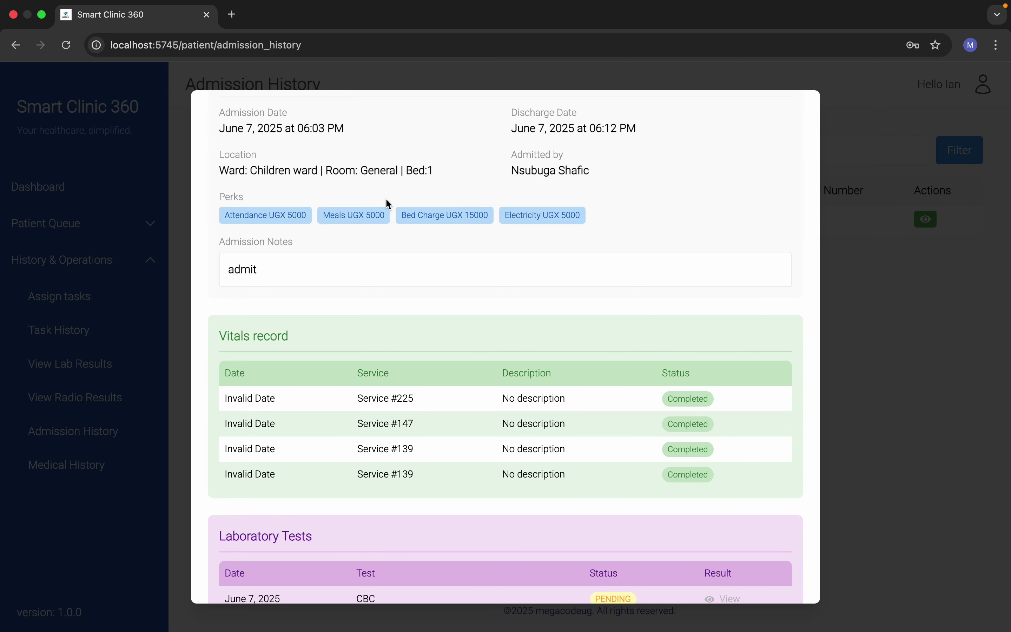
scroll(368, 308, down, 10)
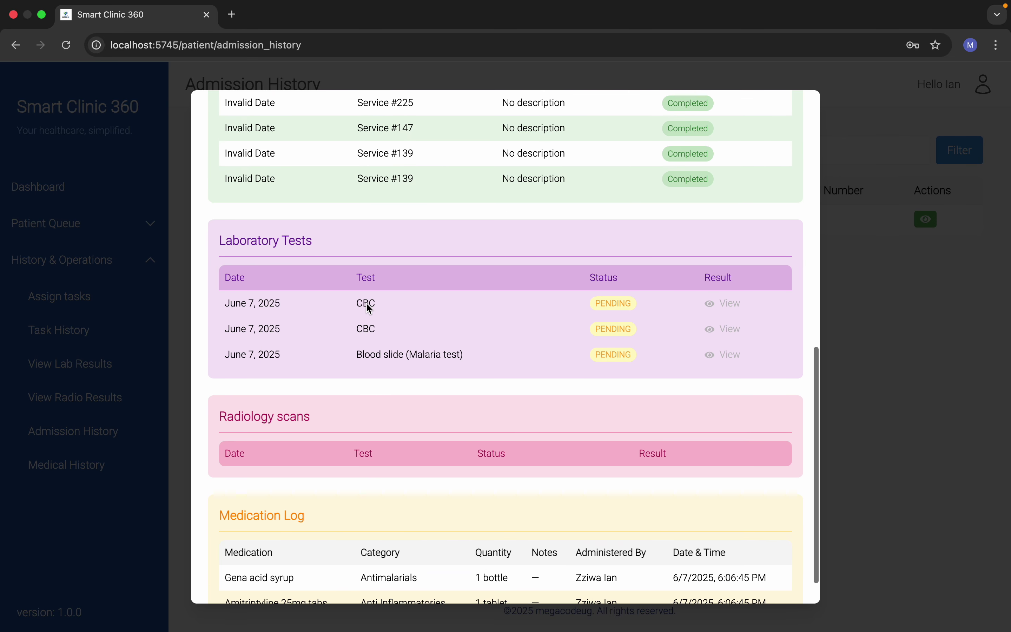
scroll(369, 309, up, 10)
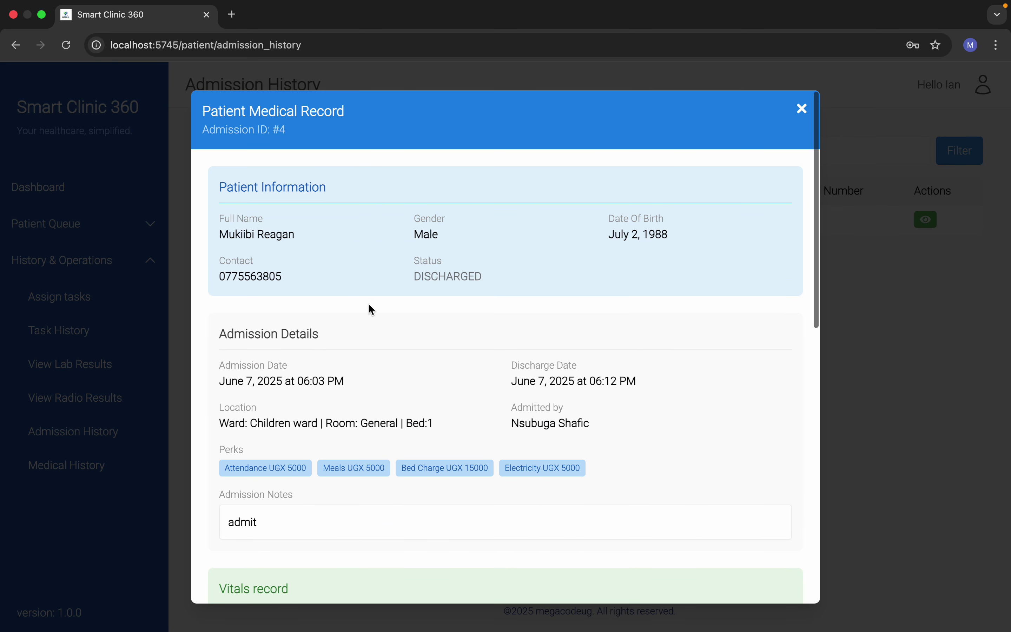
click(802, 107)
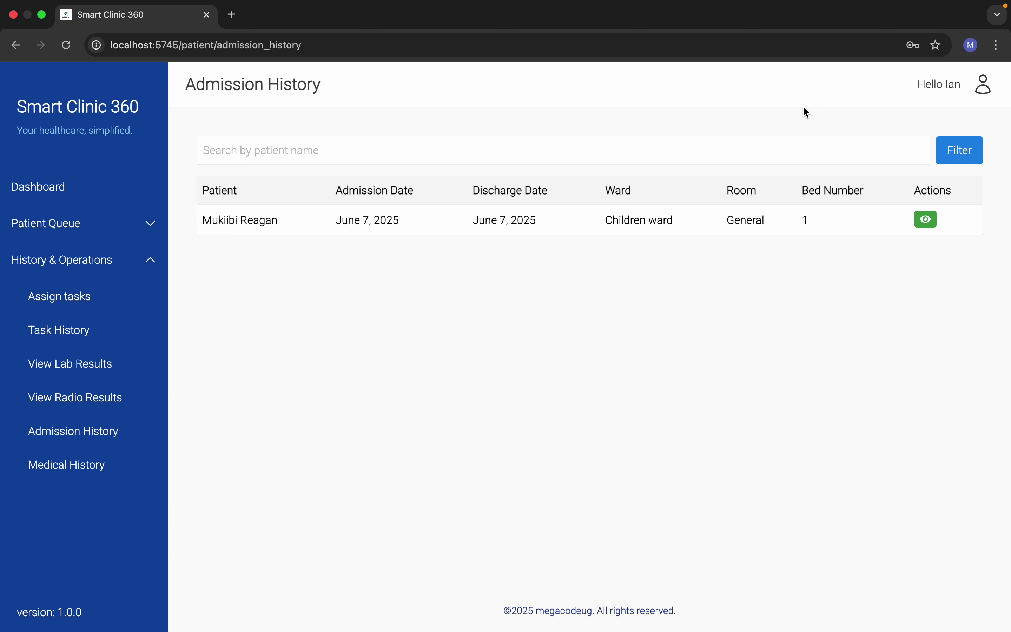
Step: Generate the medical records report for the first patient (ID 1) under Medical History
click(105, 465)
click(493, 177)
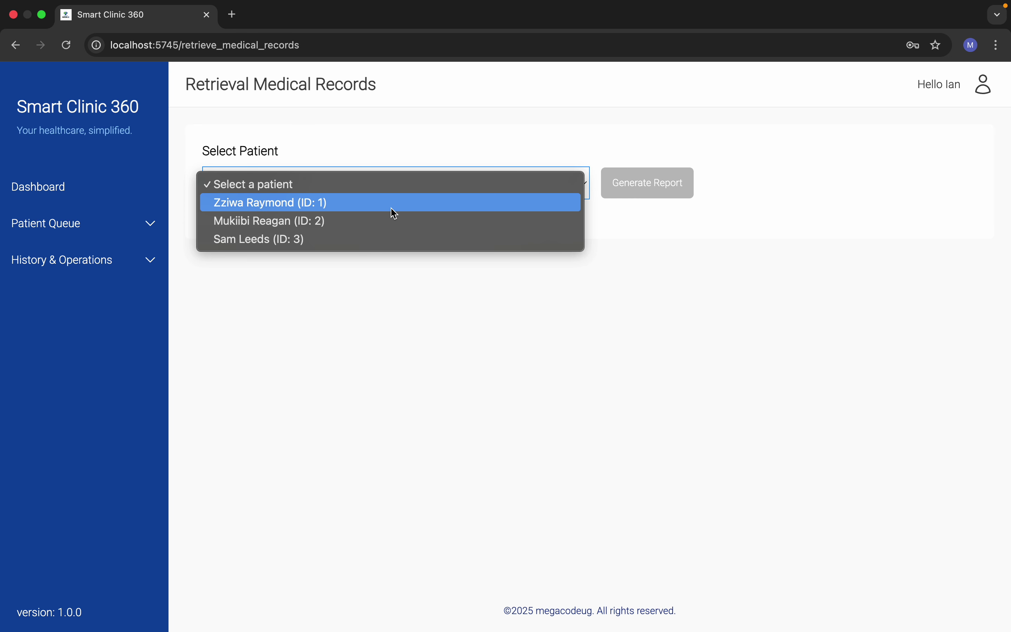
click(373, 203)
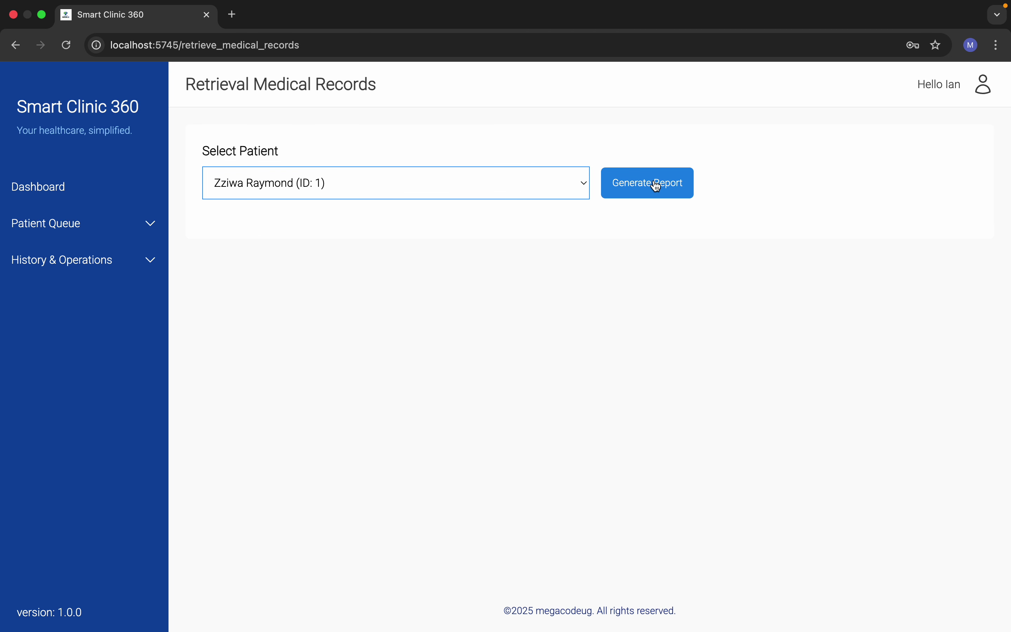
click(654, 185)
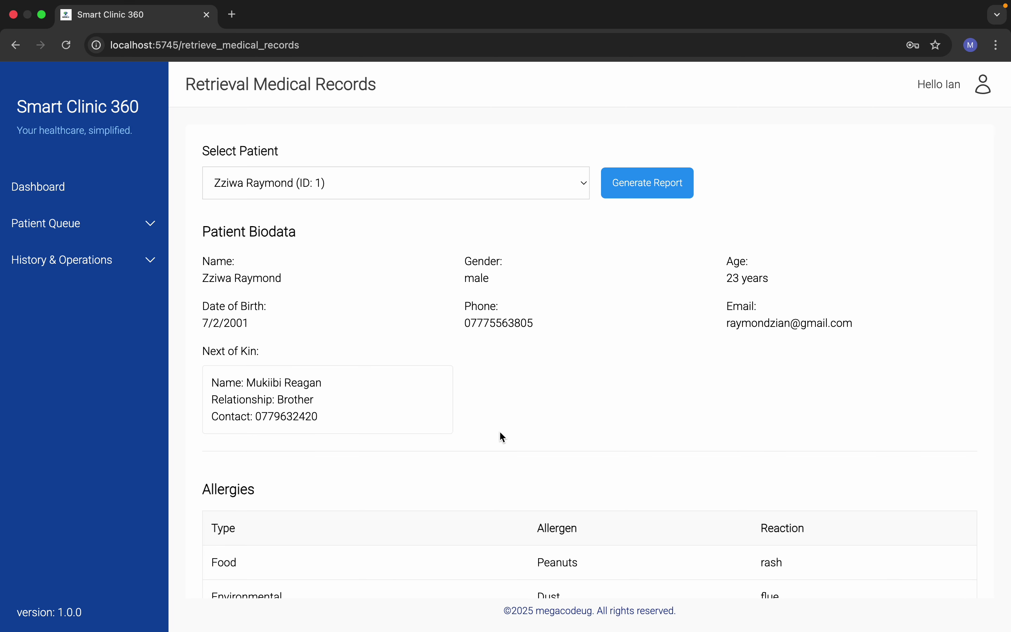
Step: Scroll through the report's biodata, allergies, visit history and admission history
scroll(500, 433, down, 7)
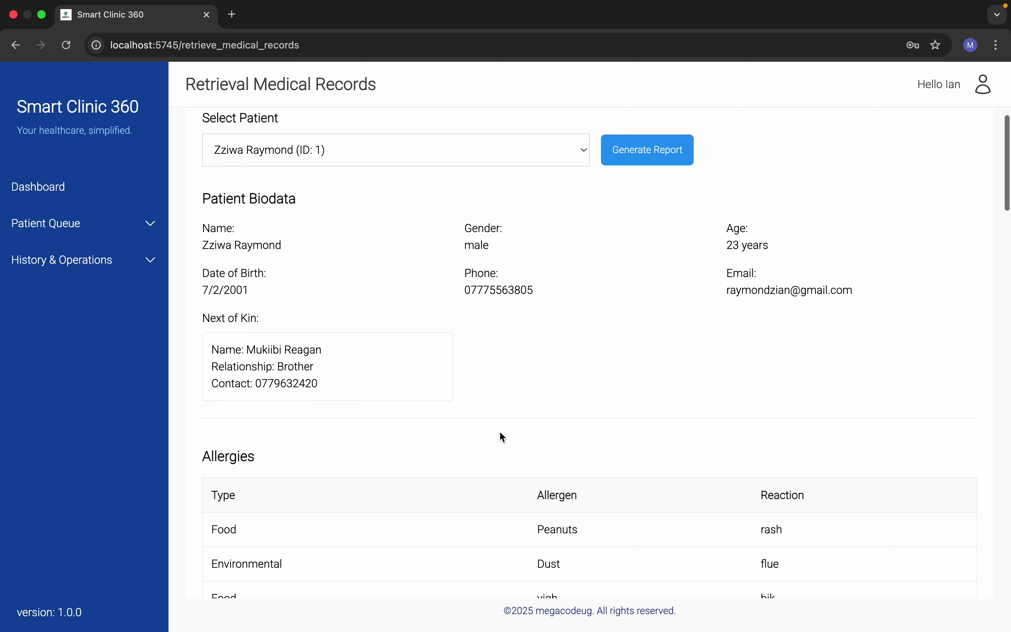
scroll(503, 430, down, 7)
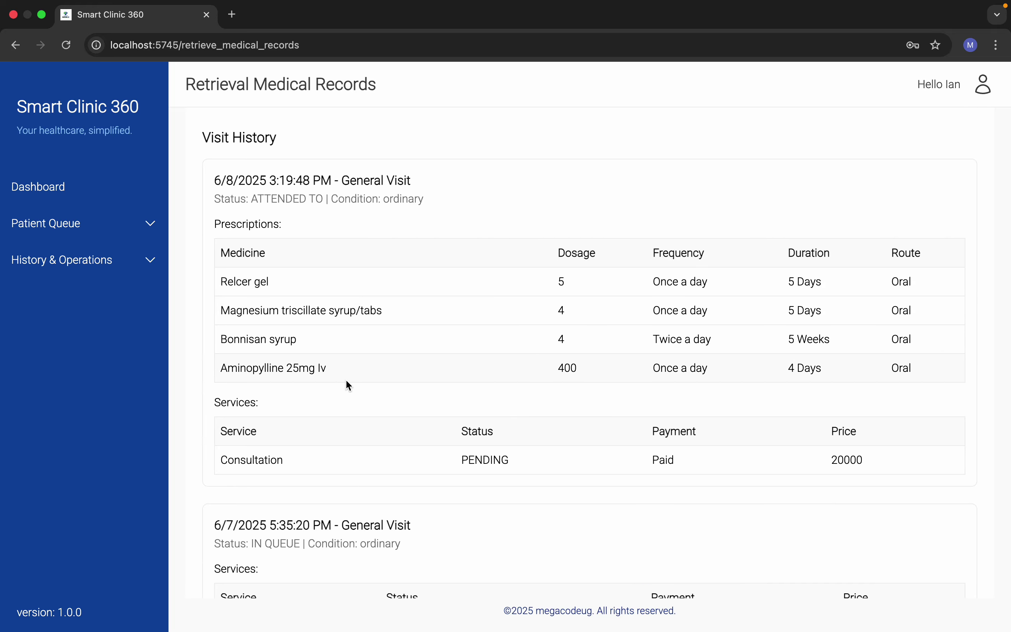
scroll(345, 380, down, 7)
scroll(346, 380, up, 5)
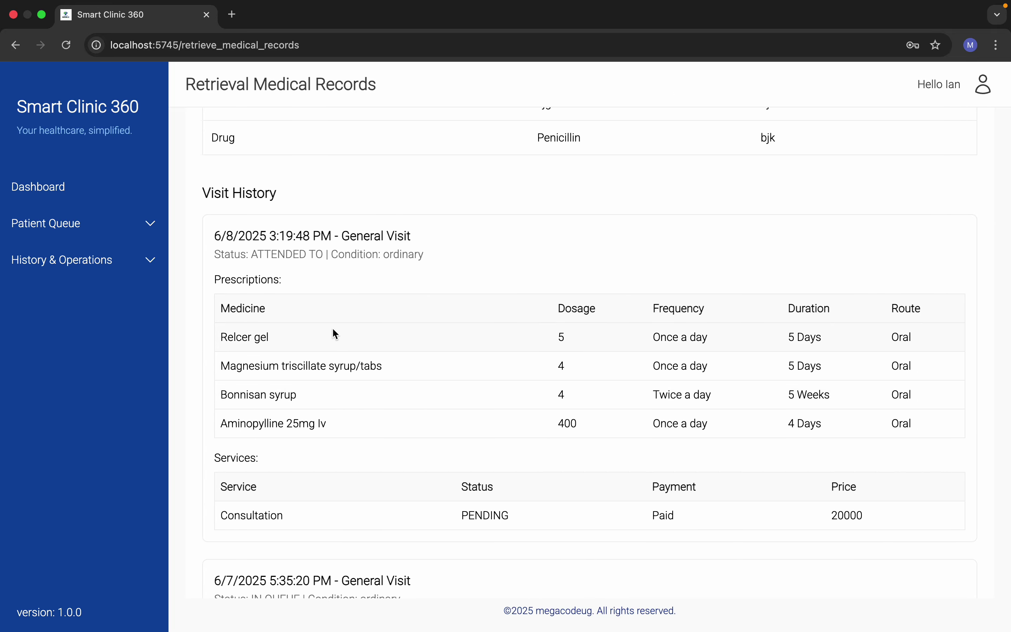
scroll(467, 422, down, 6)
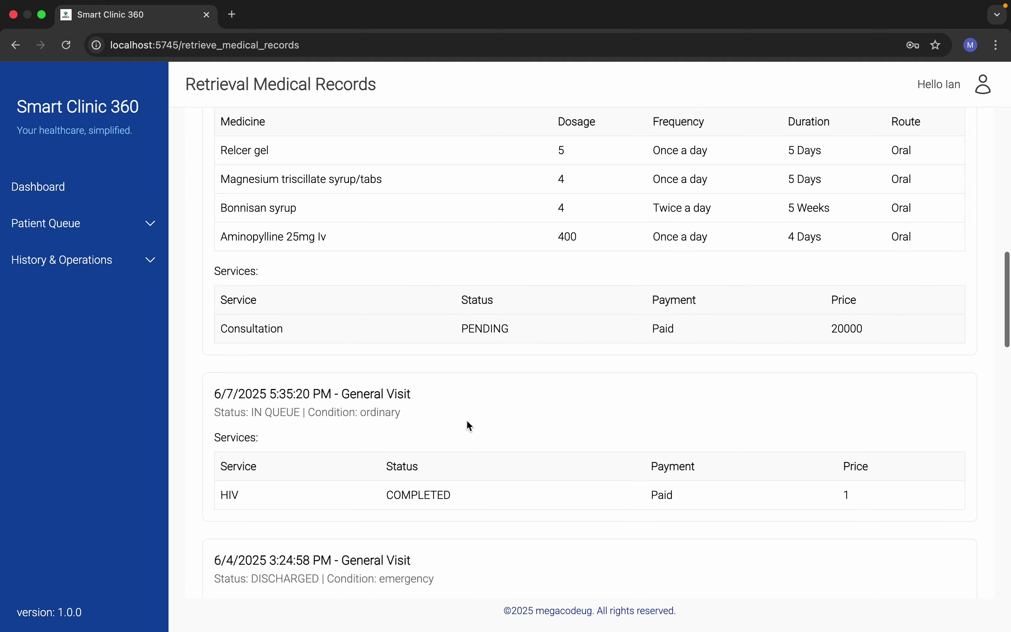
scroll(468, 422, down, 10)
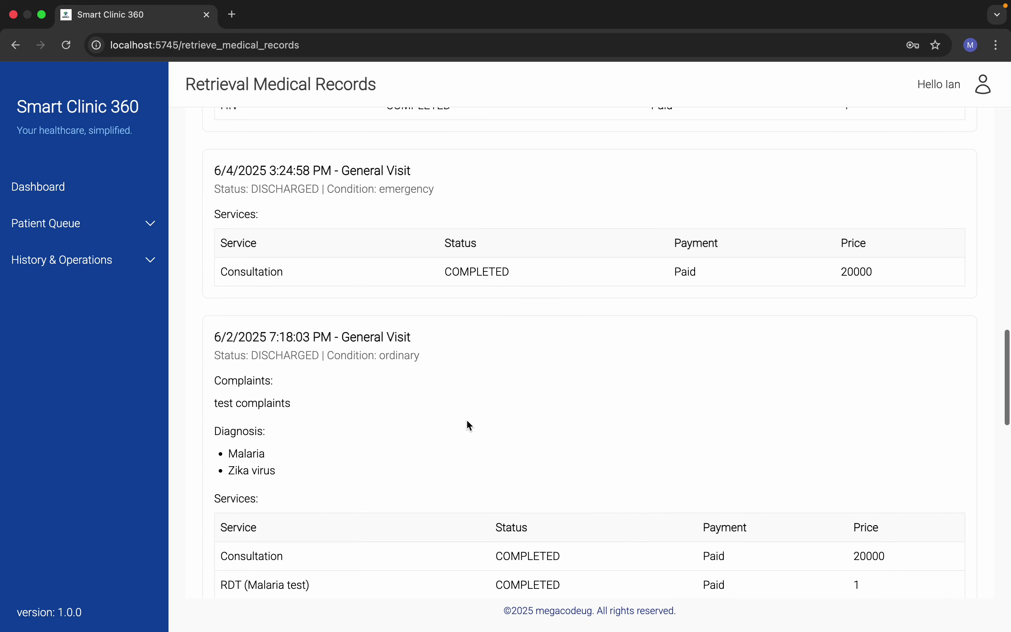
scroll(467, 424, down, 4)
scroll(468, 424, up, 3)
scroll(468, 424, down, 12)
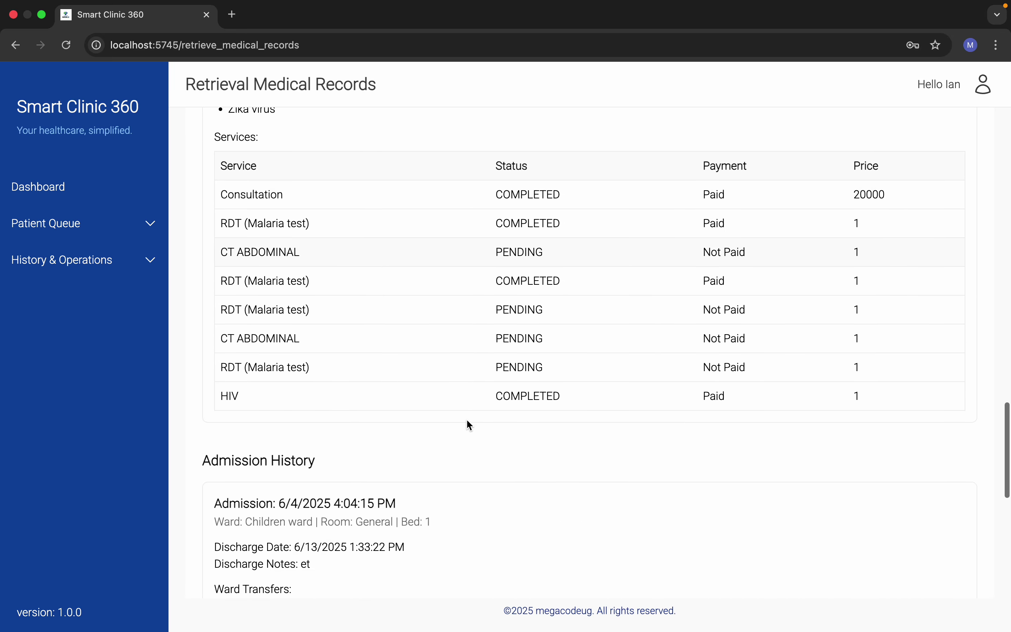
scroll(468, 424, up, 6)
scroll(468, 424, down, 3)
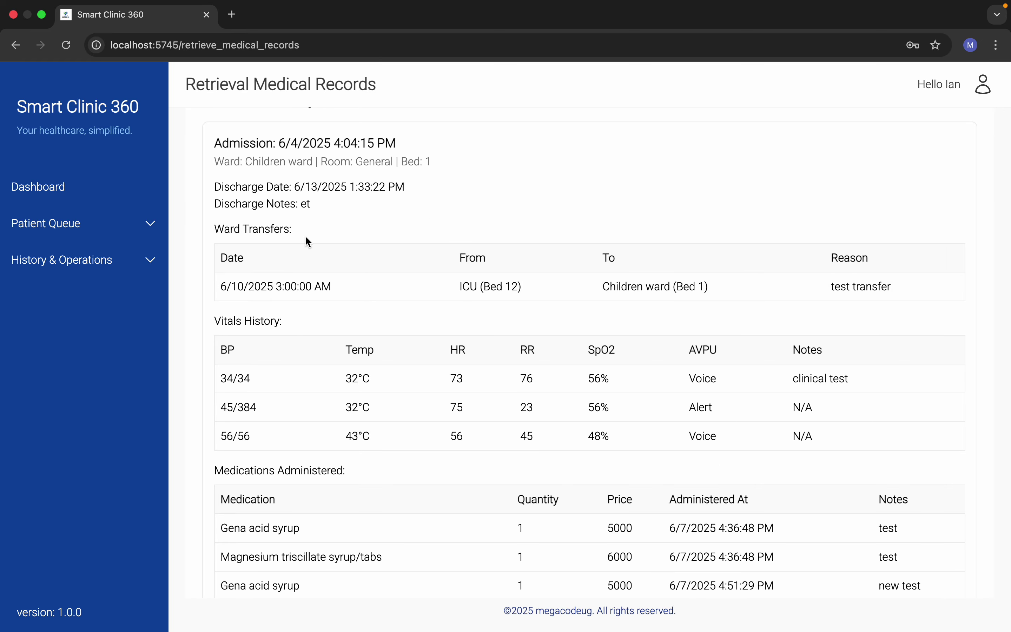
scroll(408, 404, down, 5)
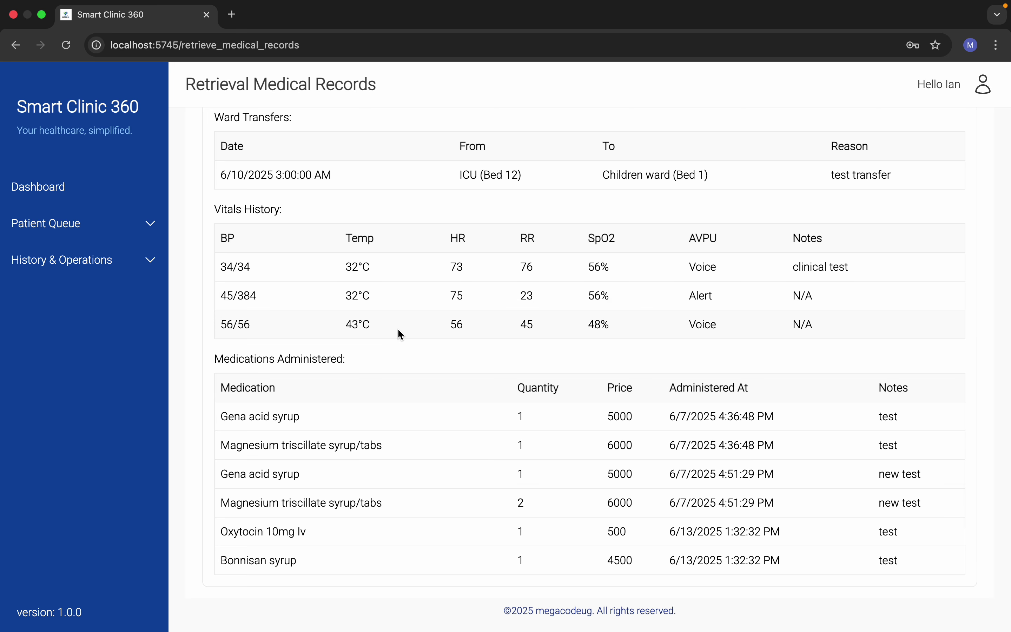
scroll(493, 410, down, 1)
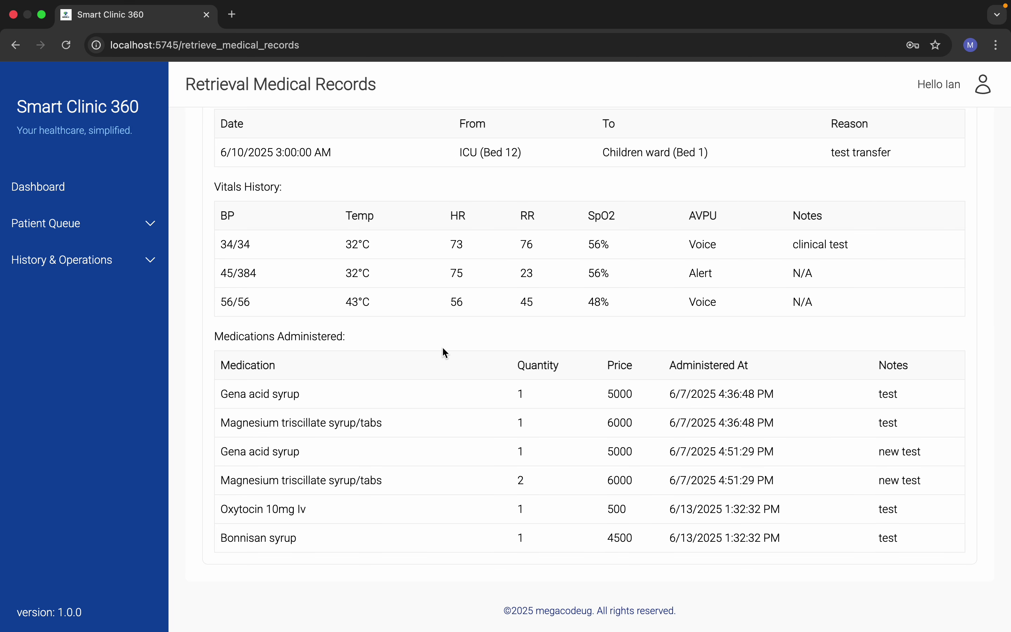
scroll(444, 352, up, 10)
Step: From the dashboard's patient queue, acknowledge the visit 9 patient to start their visit
click(46, 197)
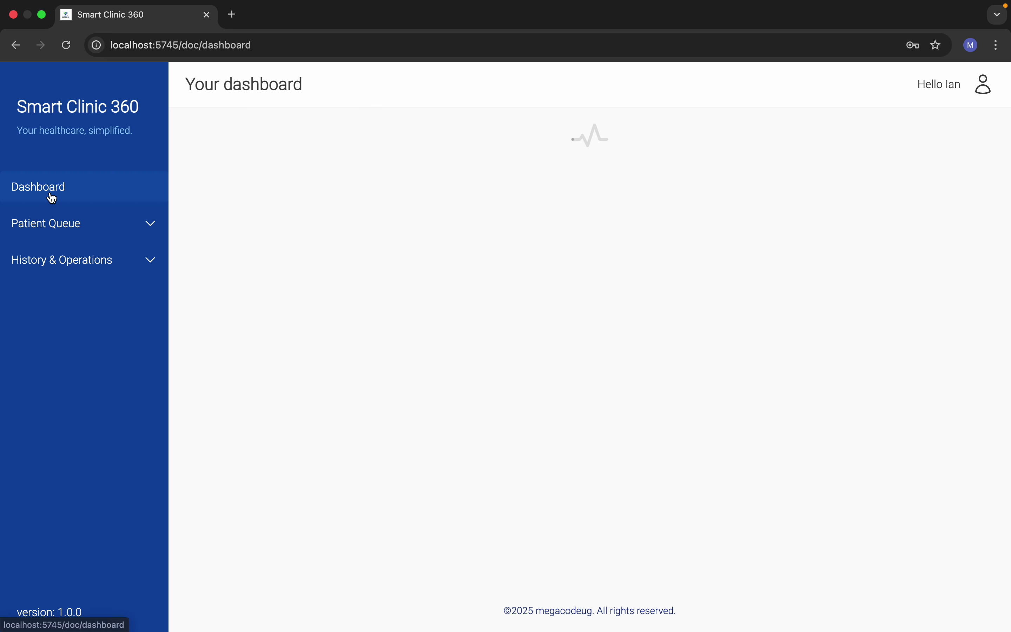
click(76, 228)
click(98, 259)
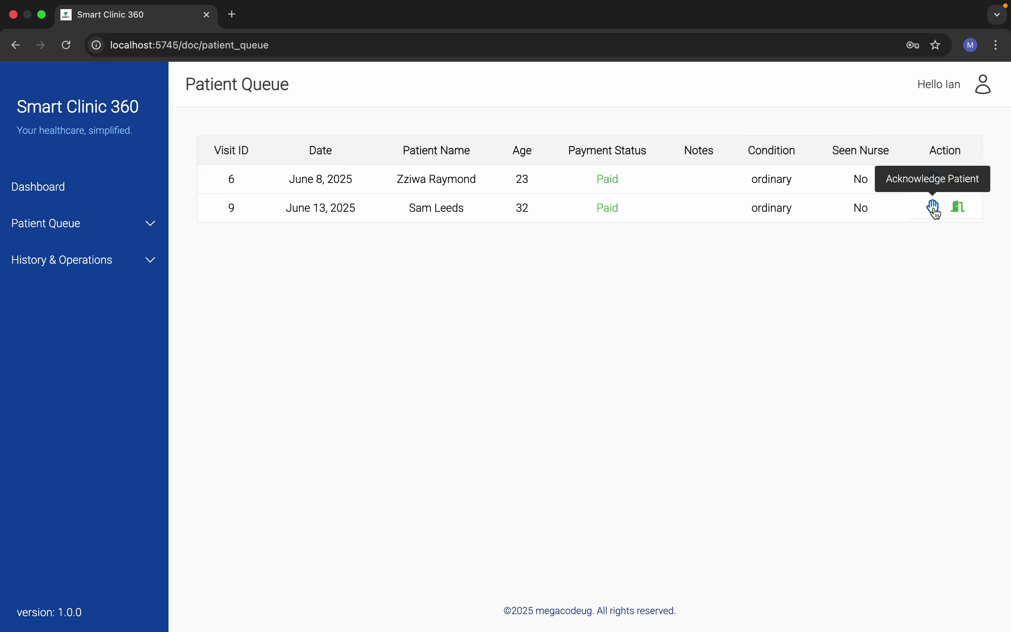
click(935, 208)
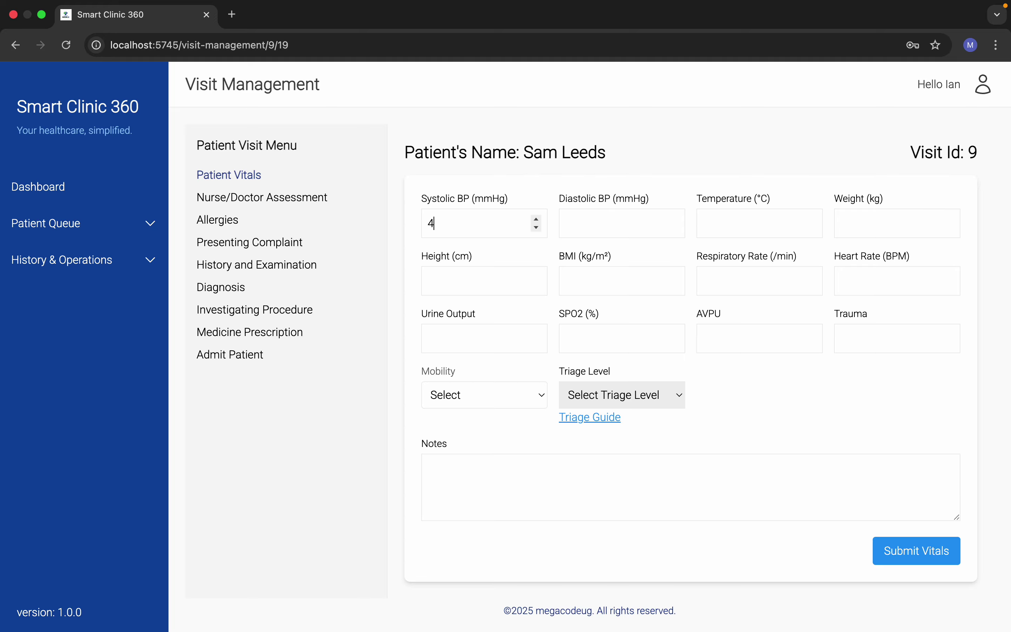
Step: Complete blood pressure 45/56, then enter temperature 34, weight 67, height 120 and BMI 546
key(Tab)
text(5)
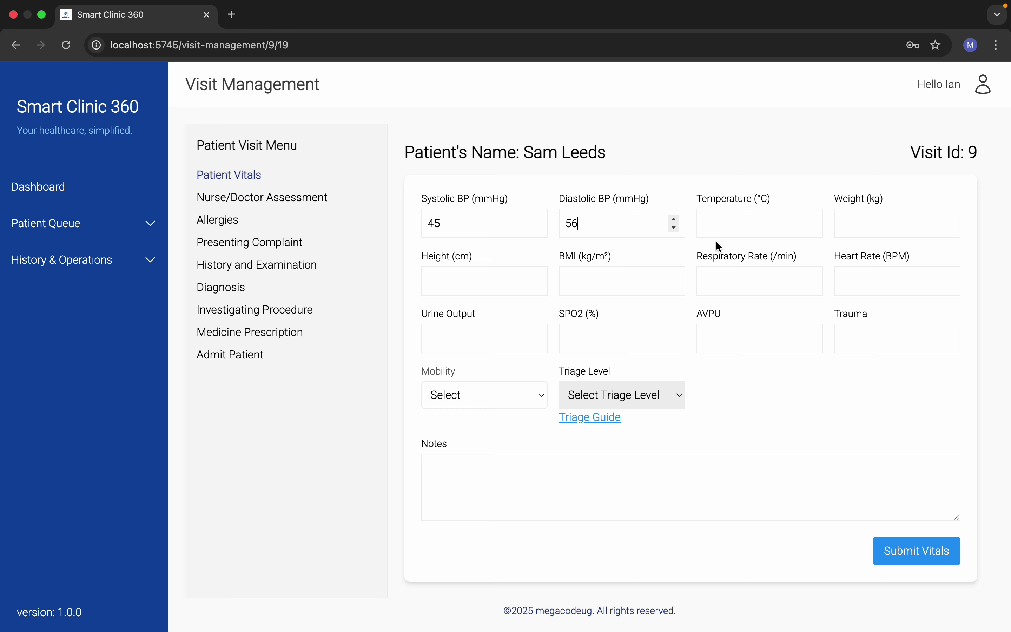
click(730, 224)
text(34)
click(886, 228)
text(67)
click(453, 279)
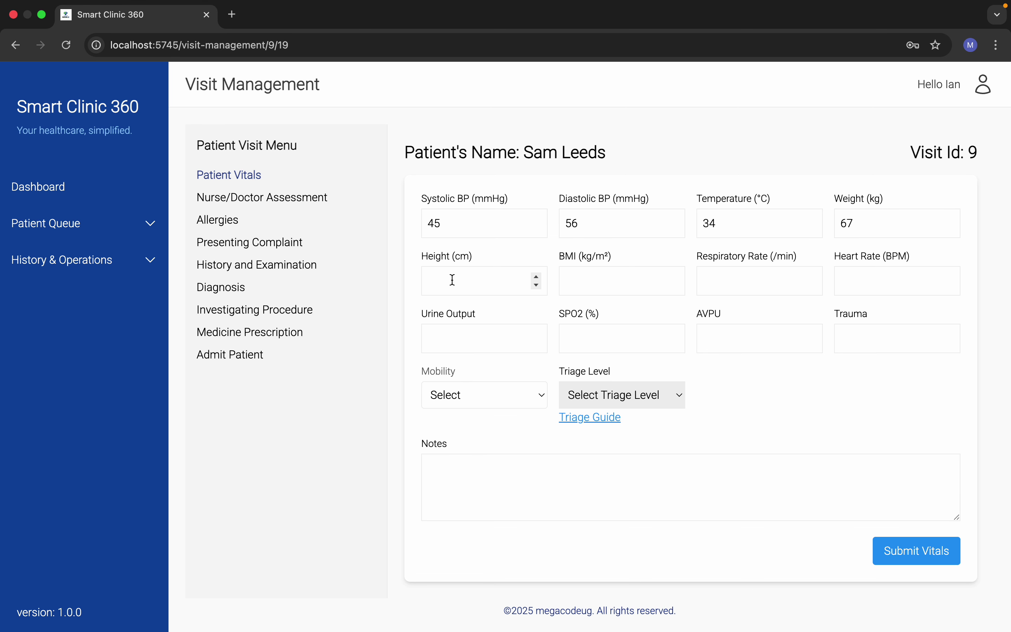
text(120)
click(584, 281)
text(546)
Step: Enter heart rate 72, urine output 6 and AVPU 88, and set Mobility to Independent, leaving triage unset
click(763, 284)
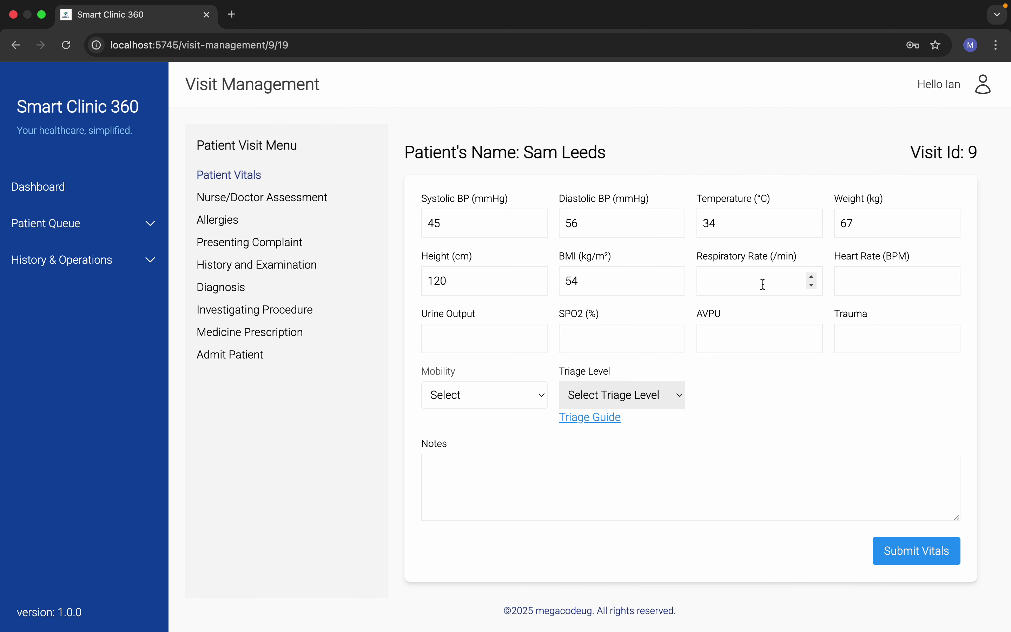
click(913, 288)
text(72)
click(493, 348)
text(67)
click(574, 342)
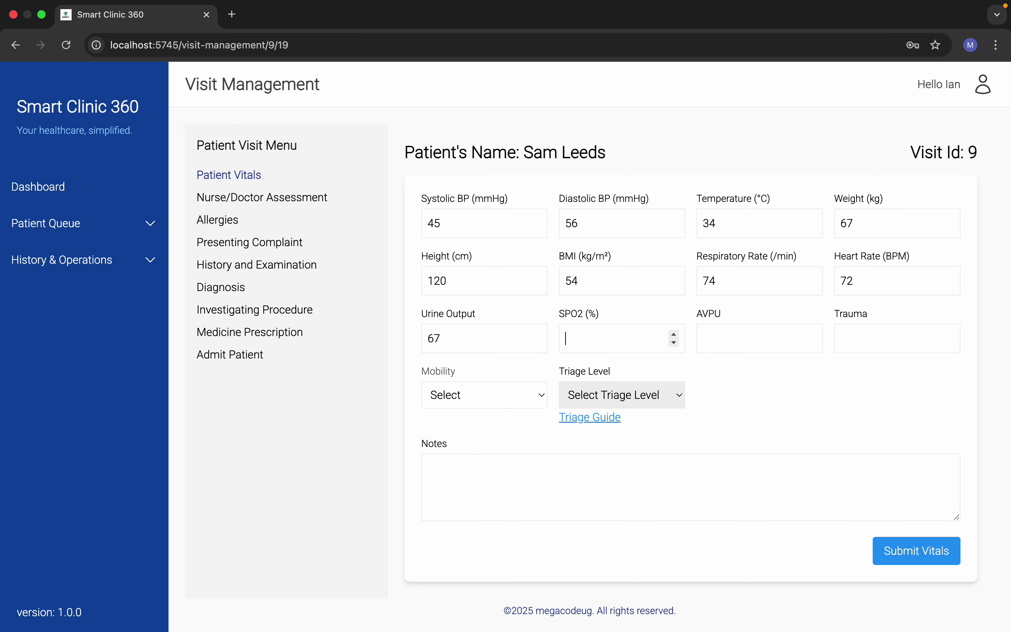
click(723, 340)
text(88)
click(463, 397)
click(449, 413)
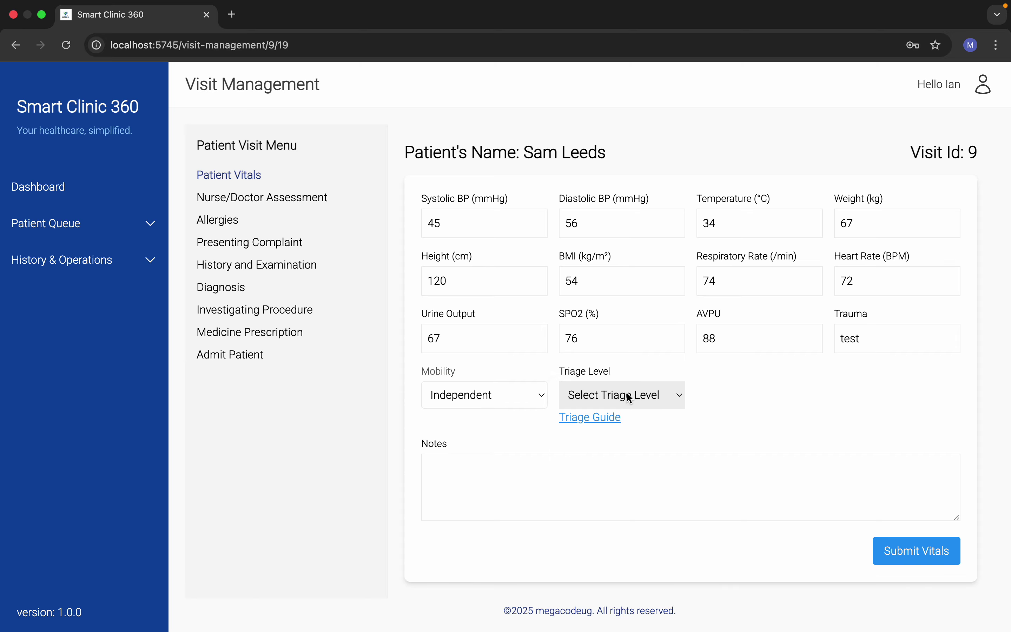
click(630, 397)
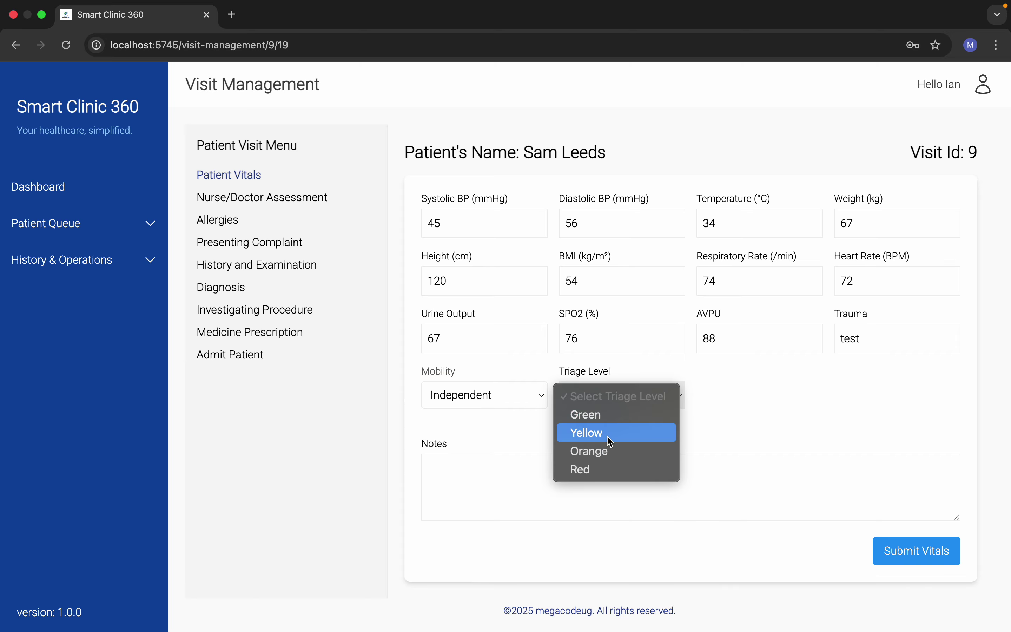
click(736, 430)
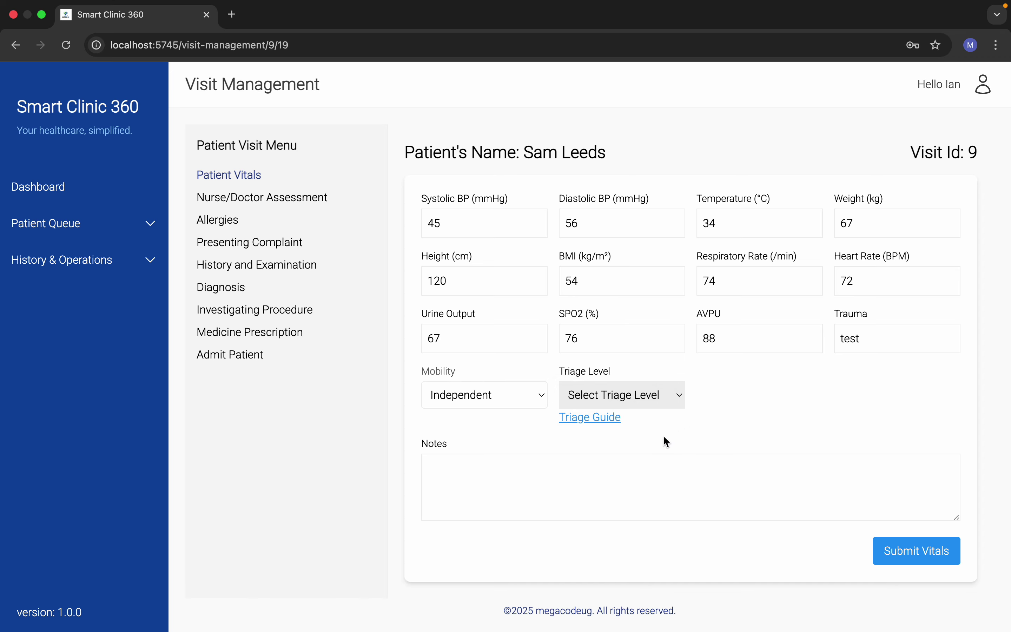
Step: Read and close the Triage Guide, then go to the Nurse/Doctor Assessment section
click(613, 420)
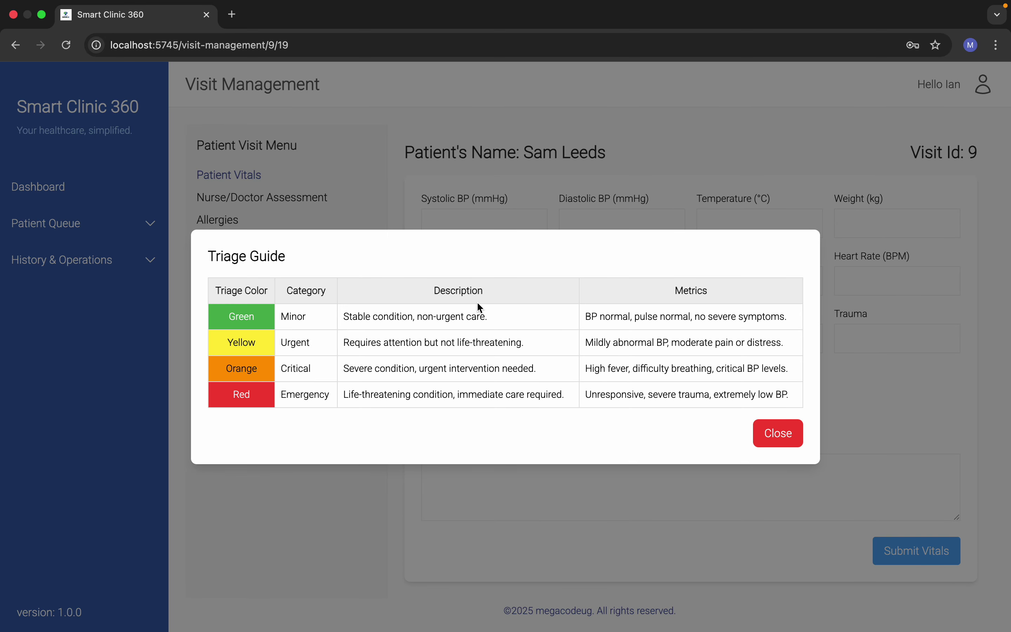
click(775, 426)
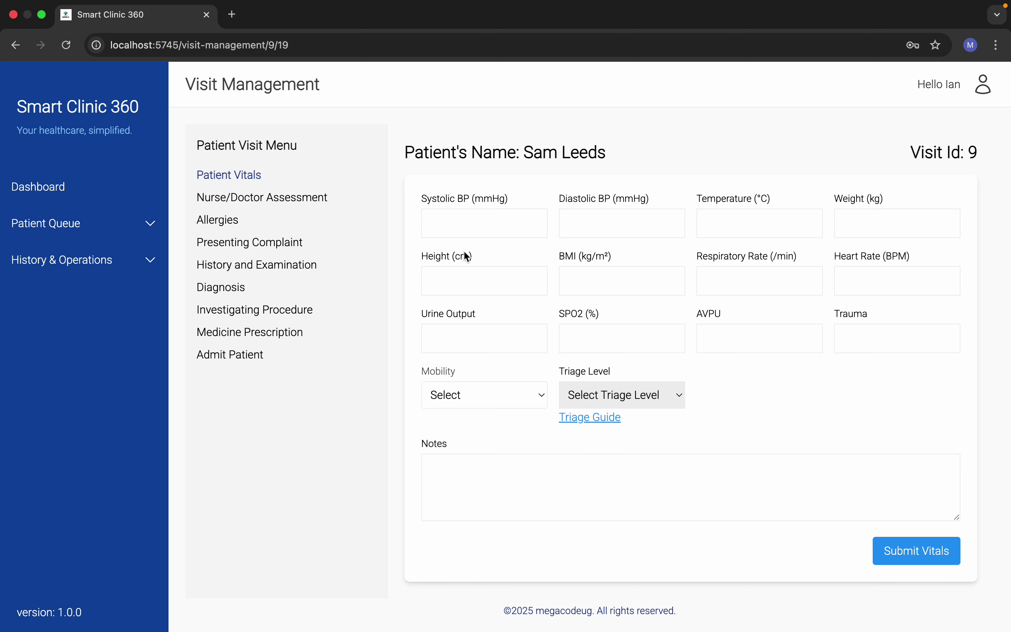
click(243, 198)
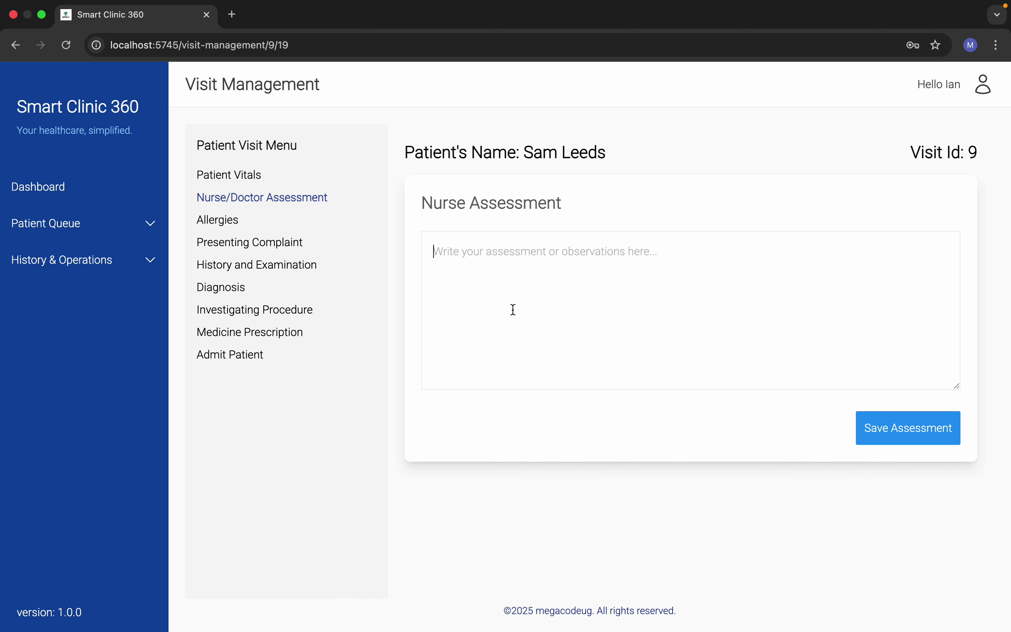
Step: Save the nurse assessment 'assessment' and open the Allergies yes/no choice
click(514, 310)
text(ass)
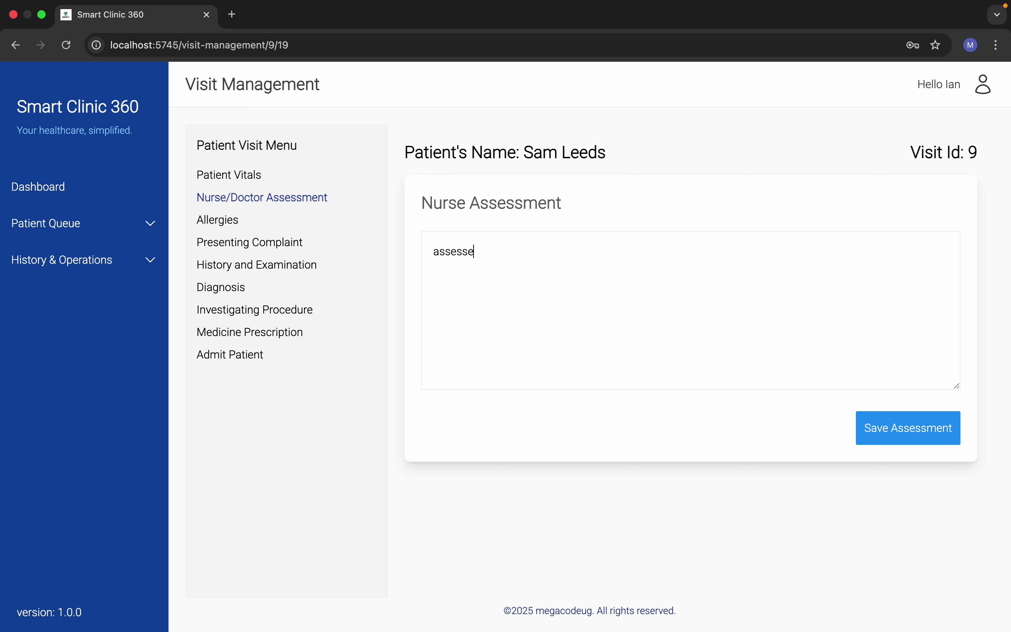
text(essment)
click(892, 444)
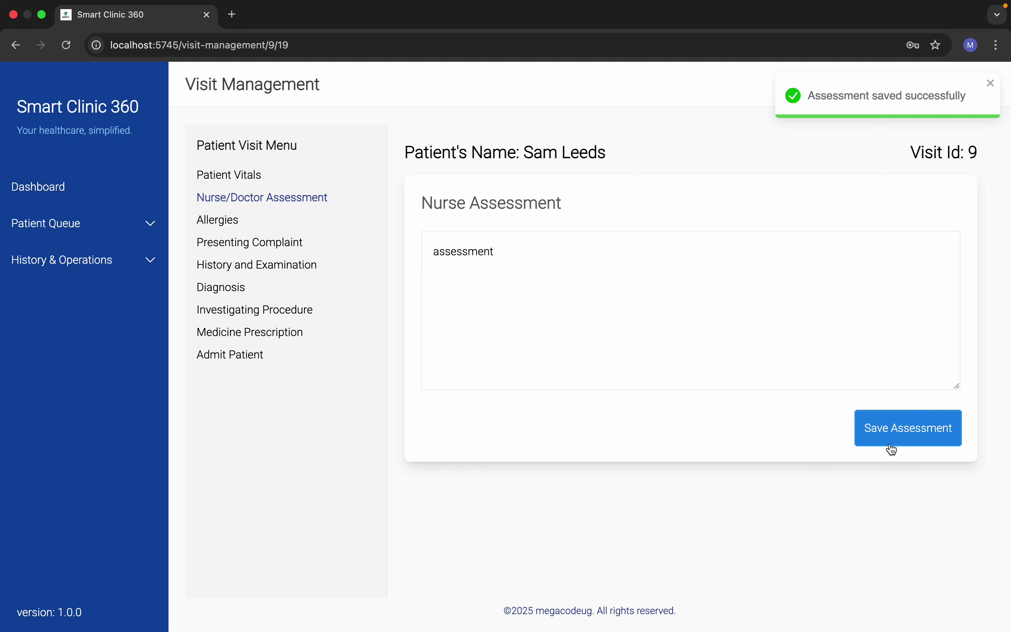
click(225, 218)
click(560, 231)
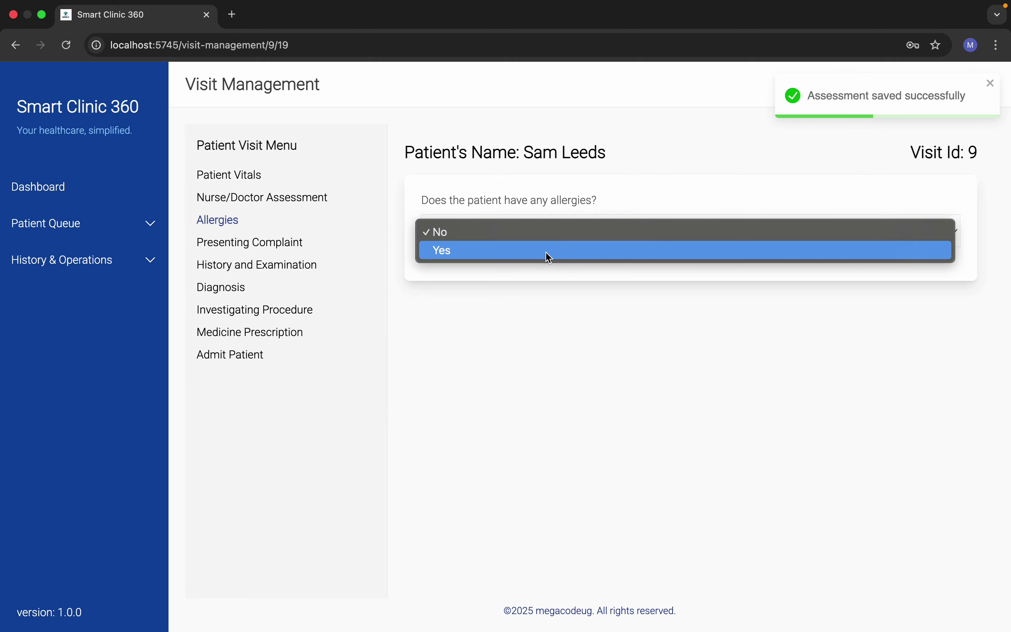
Step: Save a Food allergy, Other (specify) flour, with reaction 'rush'
click(550, 250)
click(825, 319)
click(481, 325)
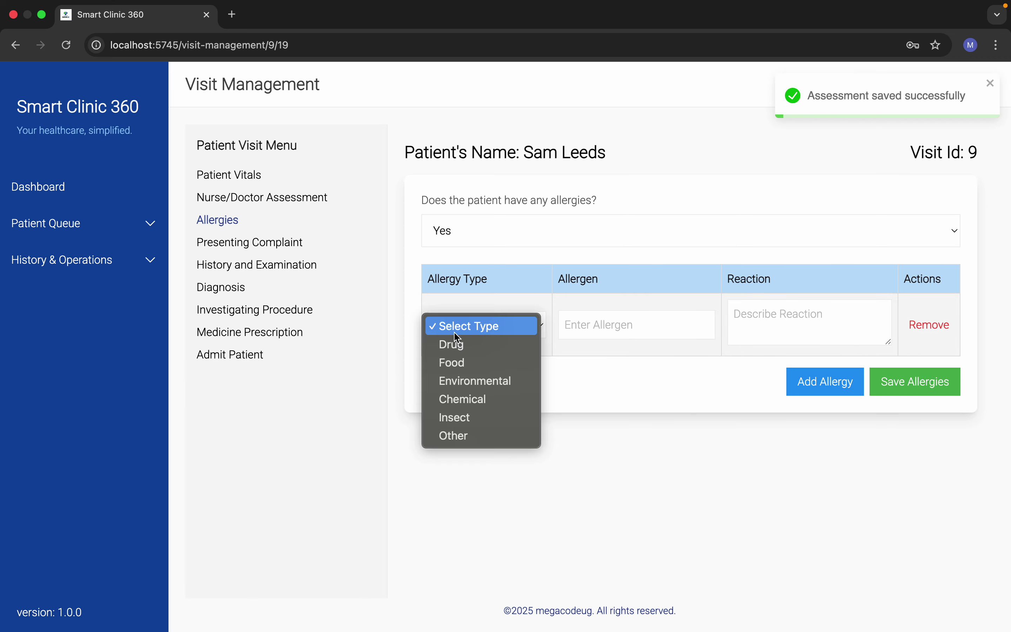
click(465, 362)
click(578, 328)
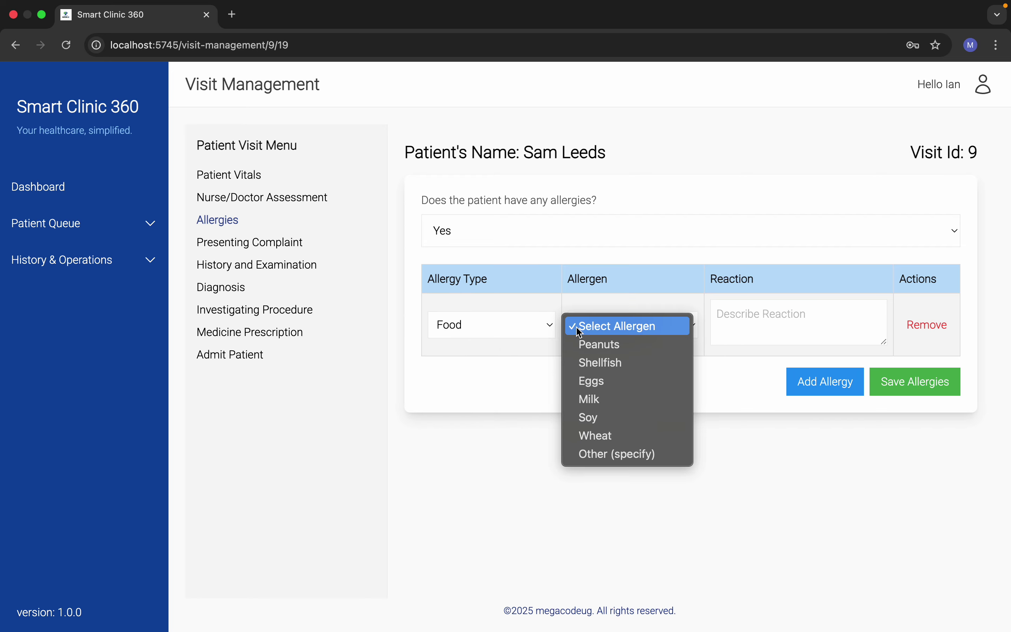
click(605, 454)
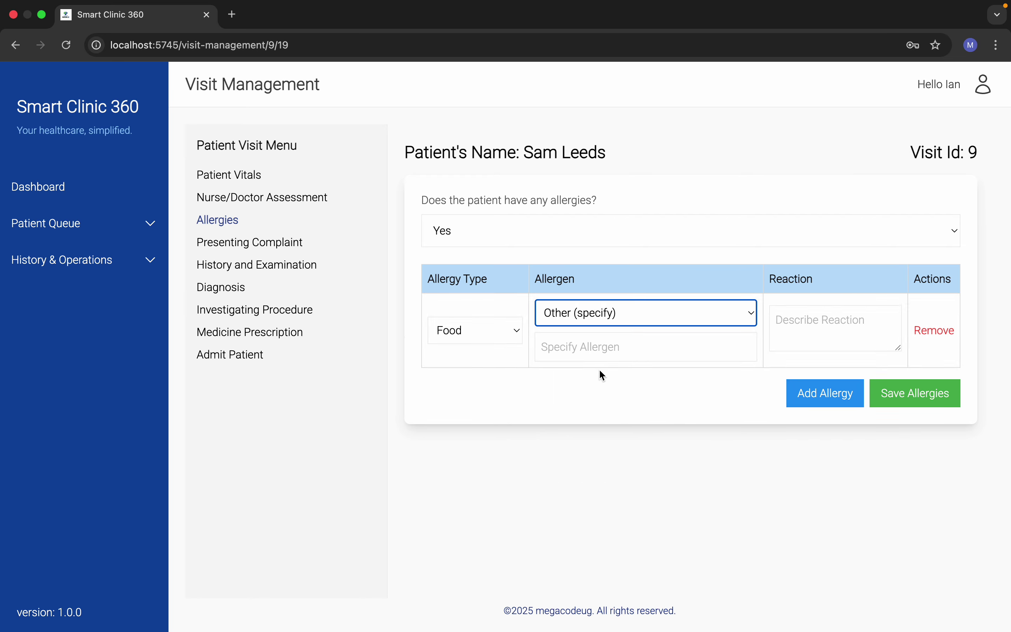
click(600, 350)
text(flour)
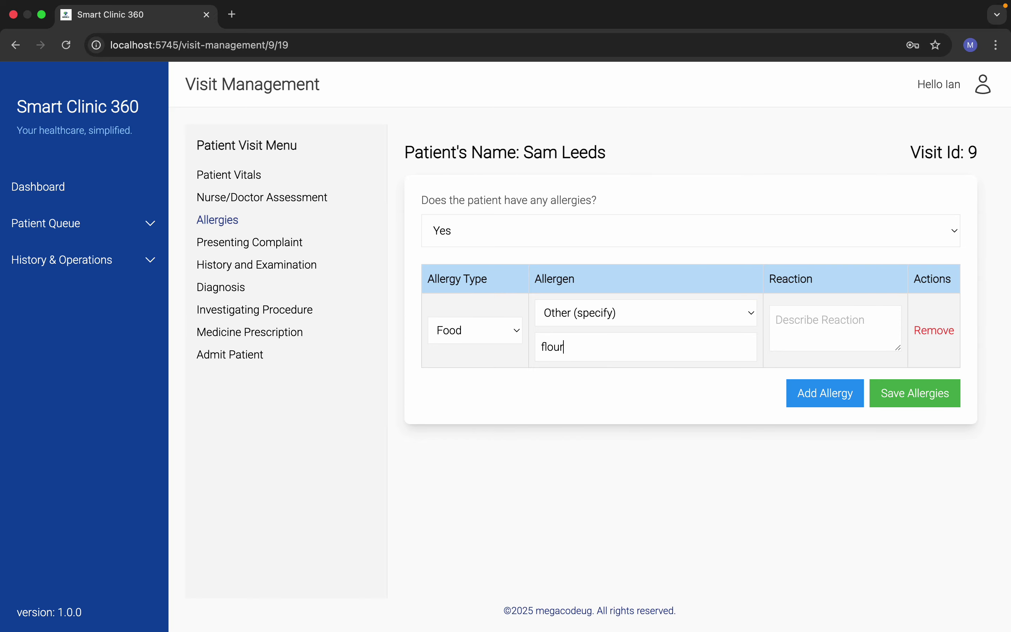
click(824, 326)
text(rush)
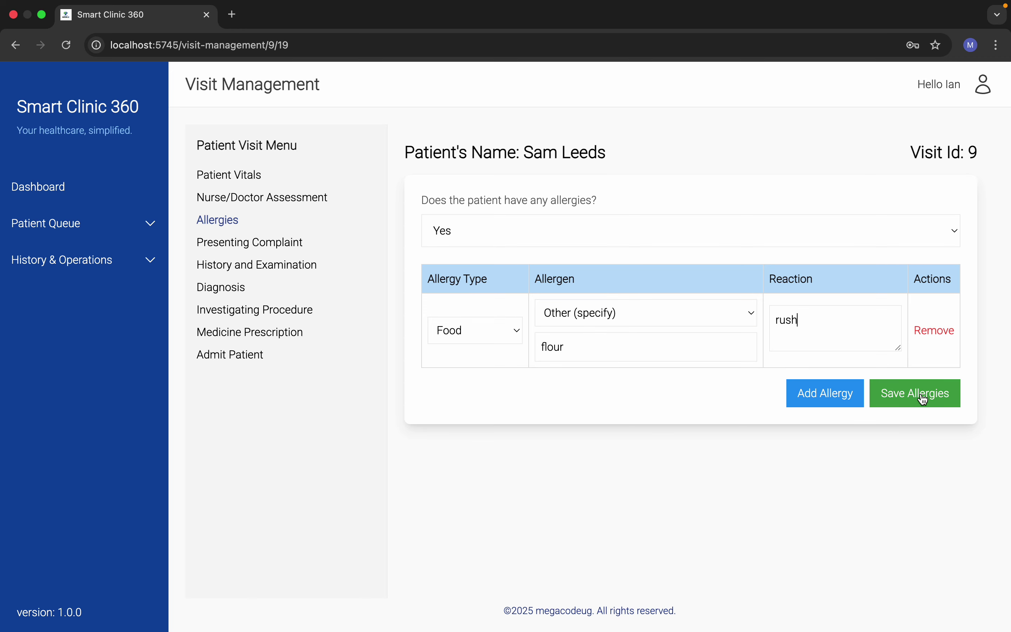
click(919, 392)
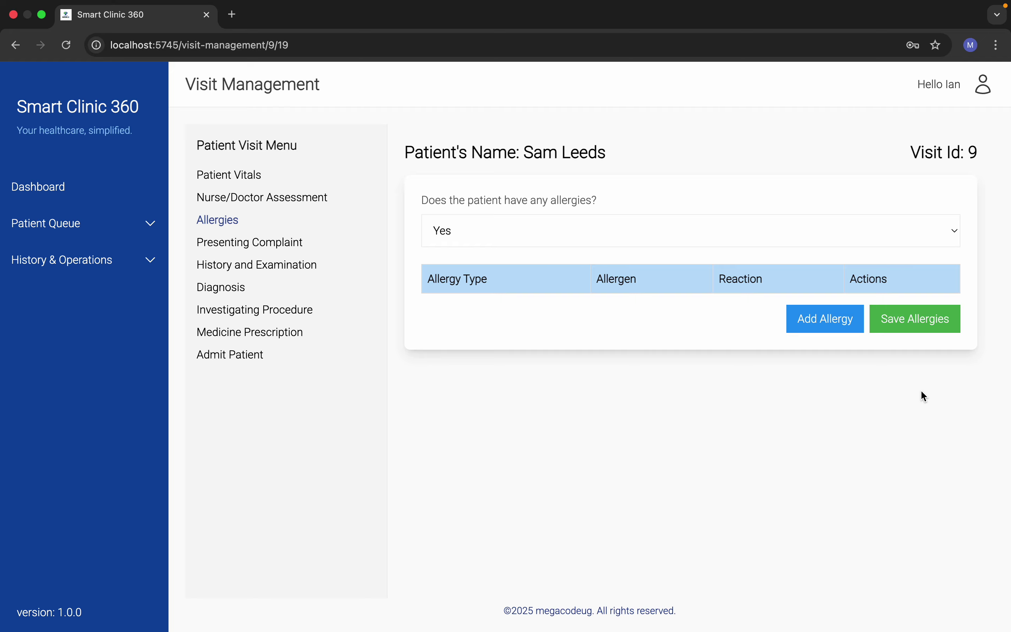
click(260, 246)
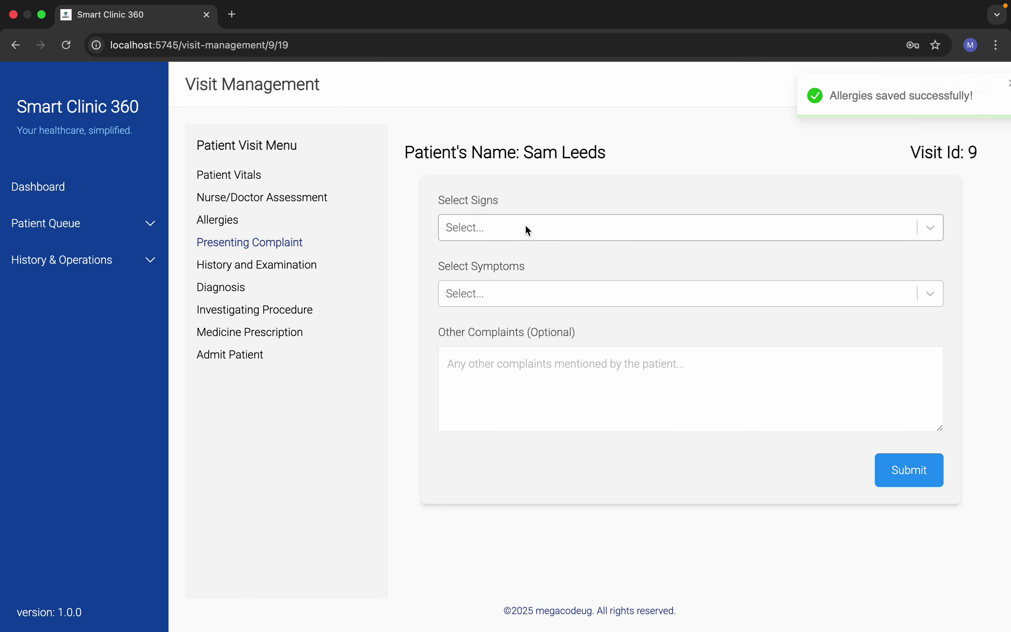
Step: Add the presenting signs Wound, Abscess, Anal swelling and Ascites
click(534, 237)
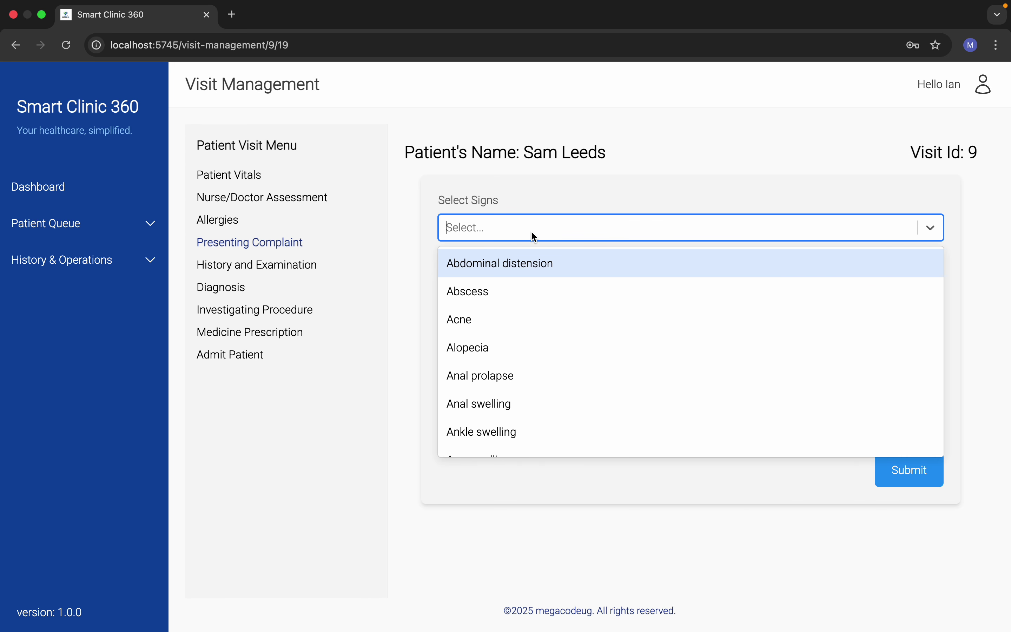
scroll(536, 343, down, 20)
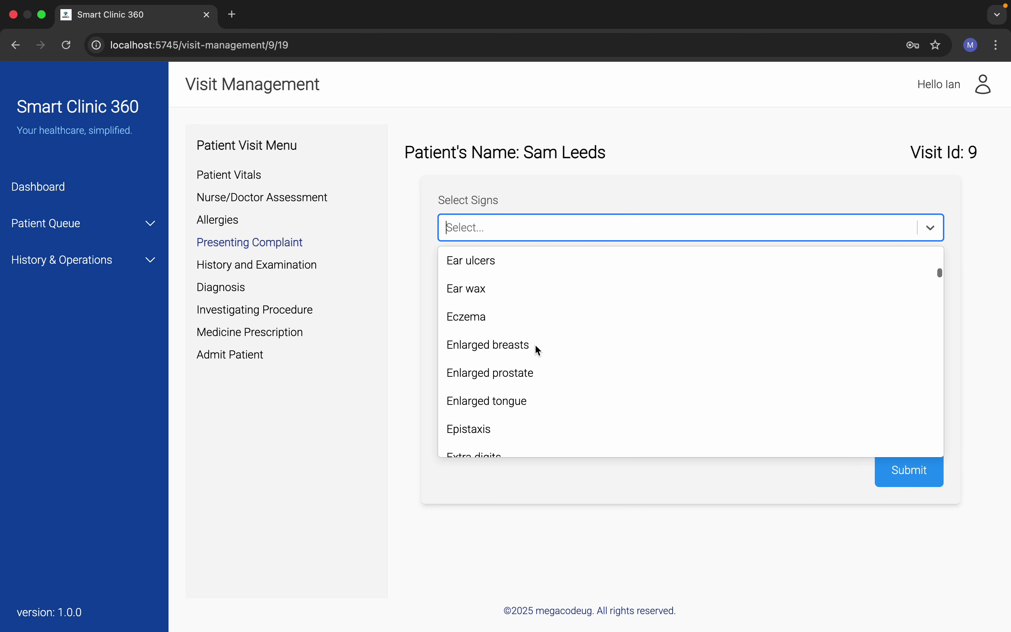
scroll(538, 349, down, 20)
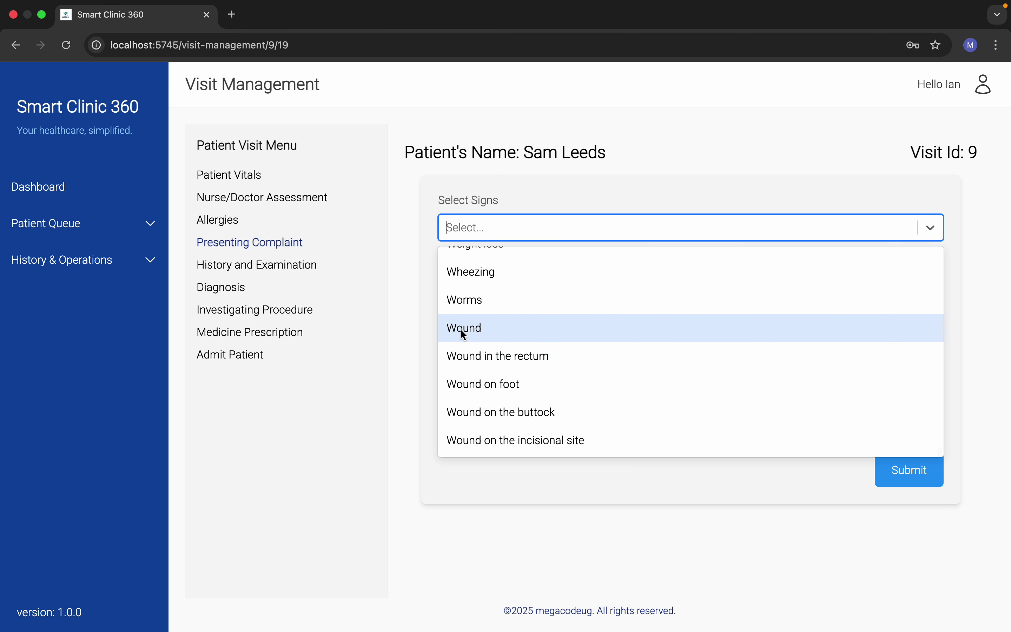
click(460, 329)
click(570, 232)
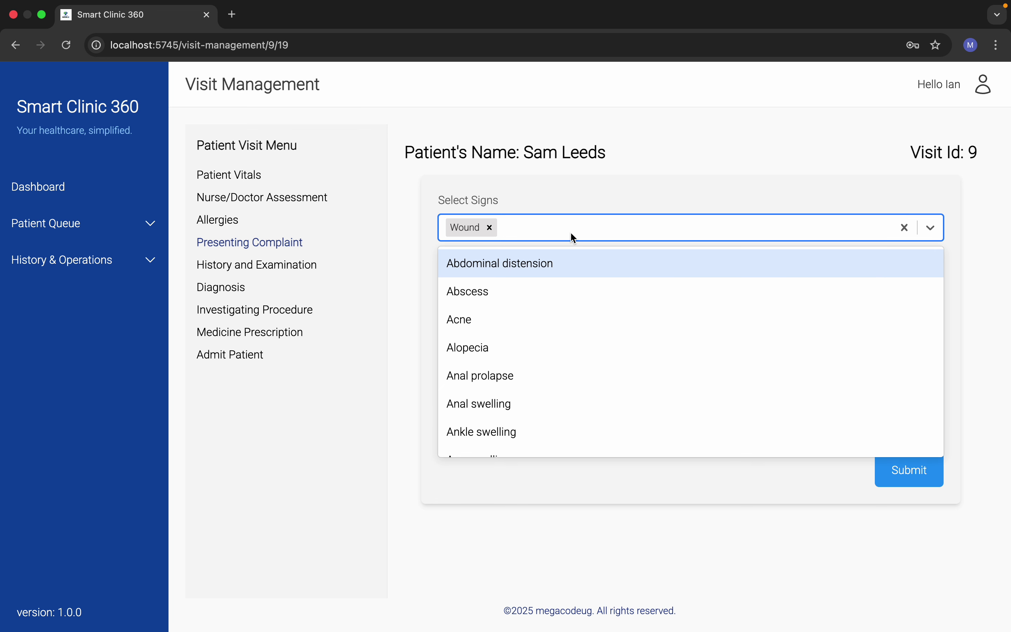
click(557, 294)
click(602, 229)
click(576, 376)
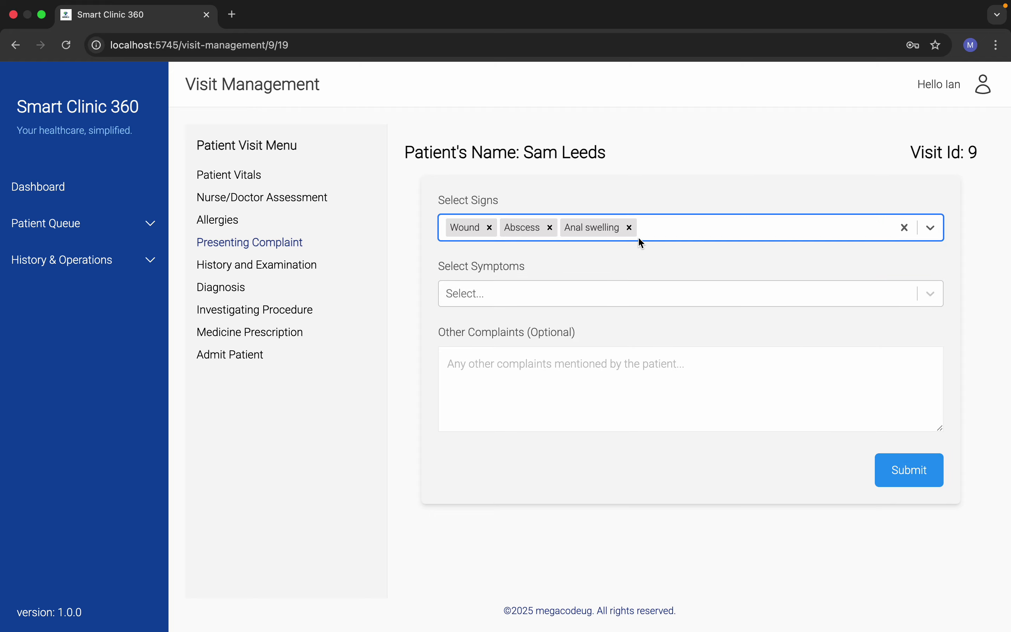
click(681, 232)
click(570, 432)
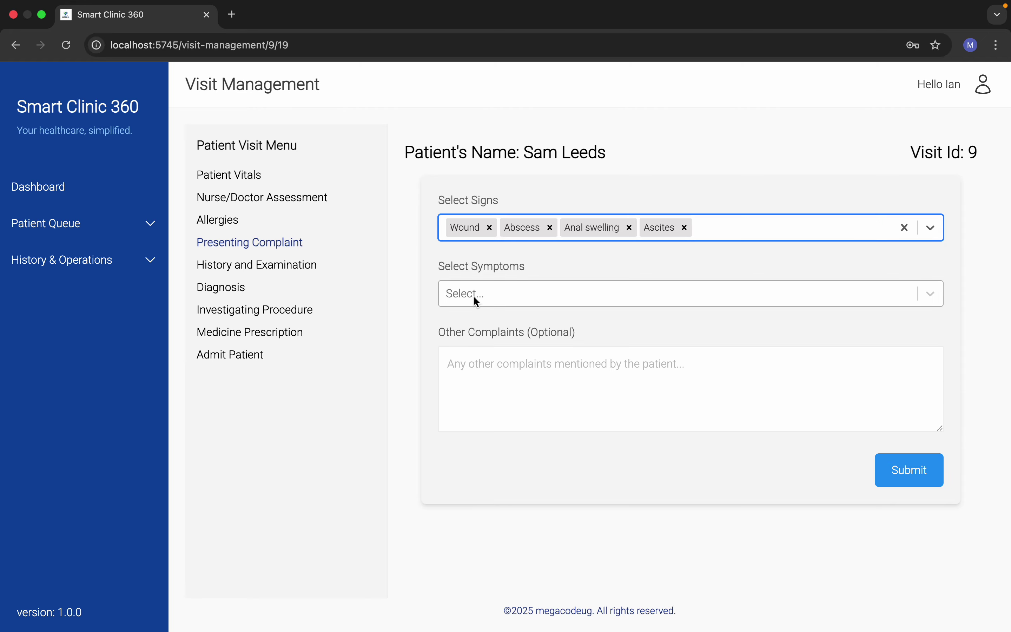
Step: Add symptoms Alcohol intoxication, Abdominal fullness and Abdominal pain after eating, note 'addtiona', and submit
click(472, 296)
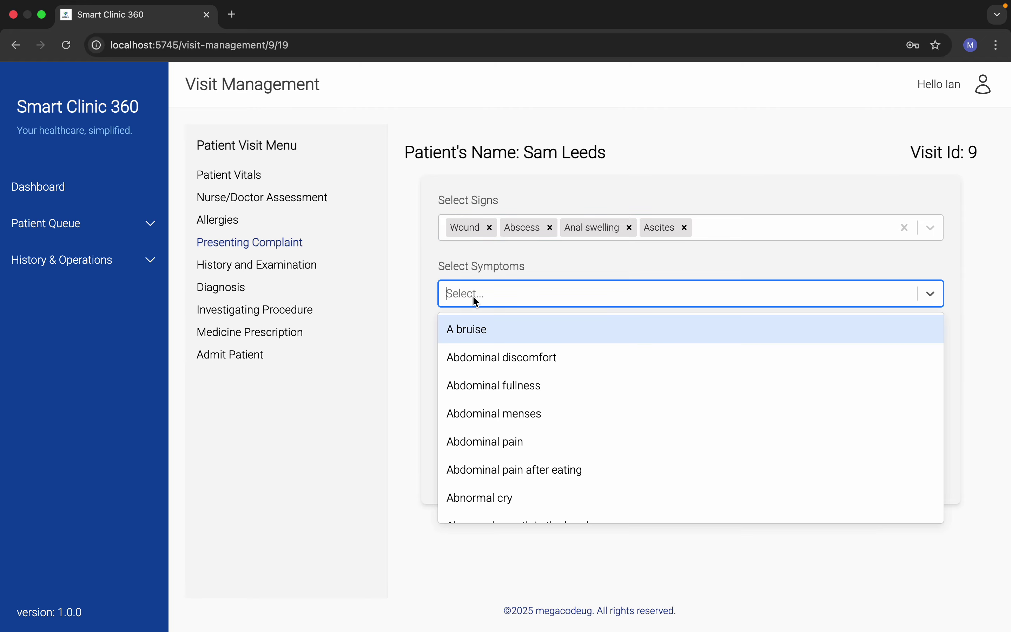
scroll(507, 406, down, 10)
scroll(507, 406, up, 6)
click(508, 402)
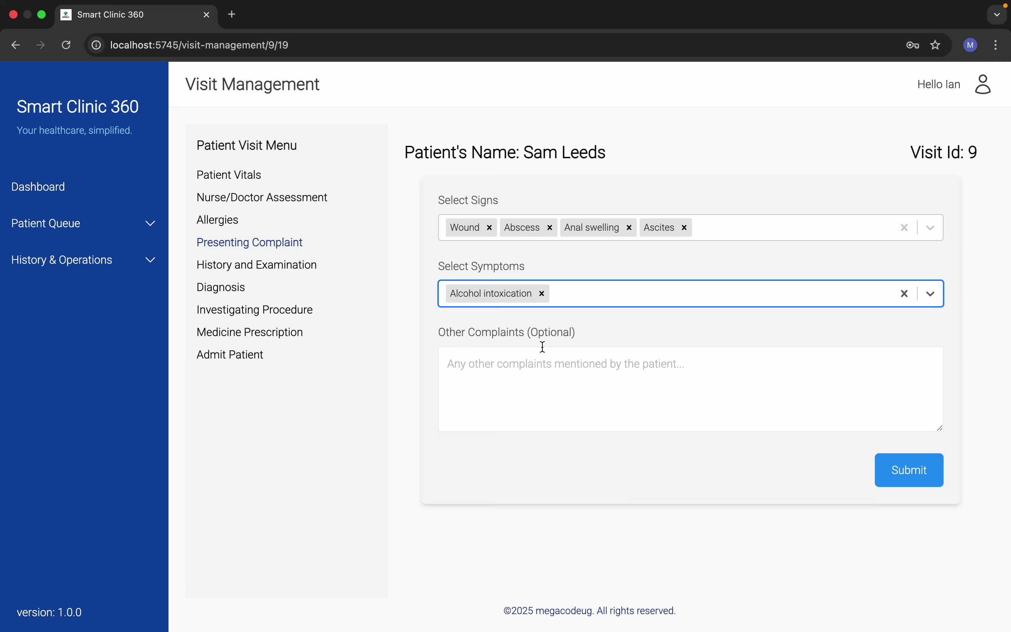
click(593, 296)
click(580, 388)
click(707, 294)
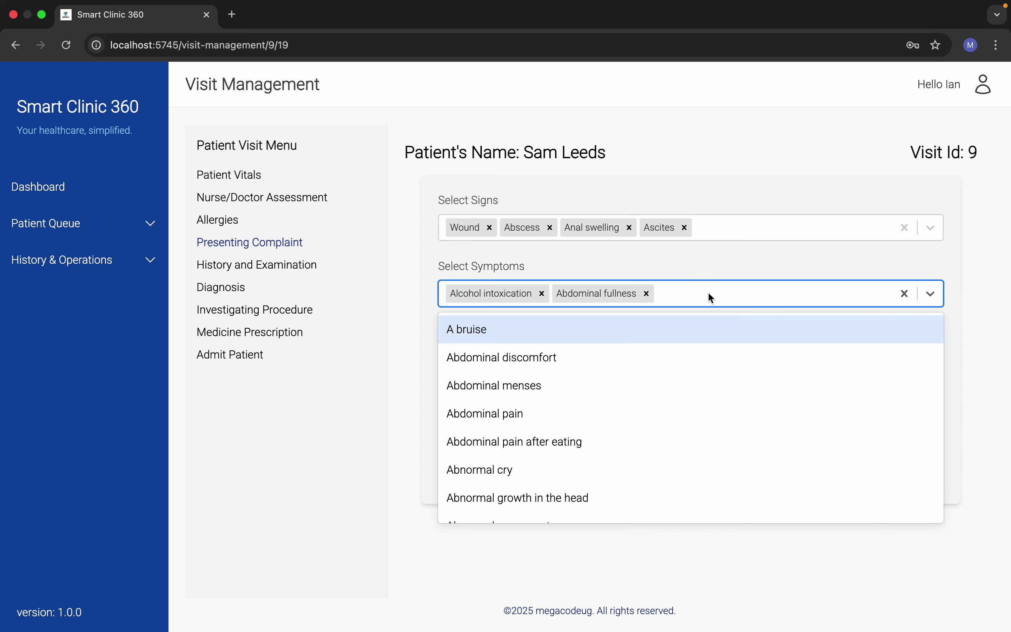
click(536, 442)
click(588, 369)
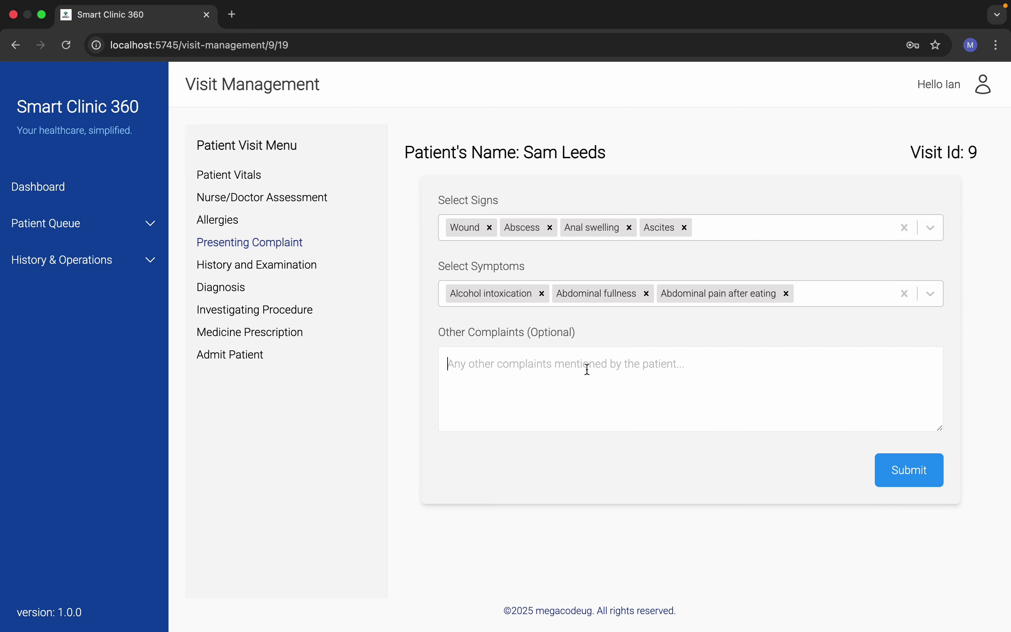
text(add)
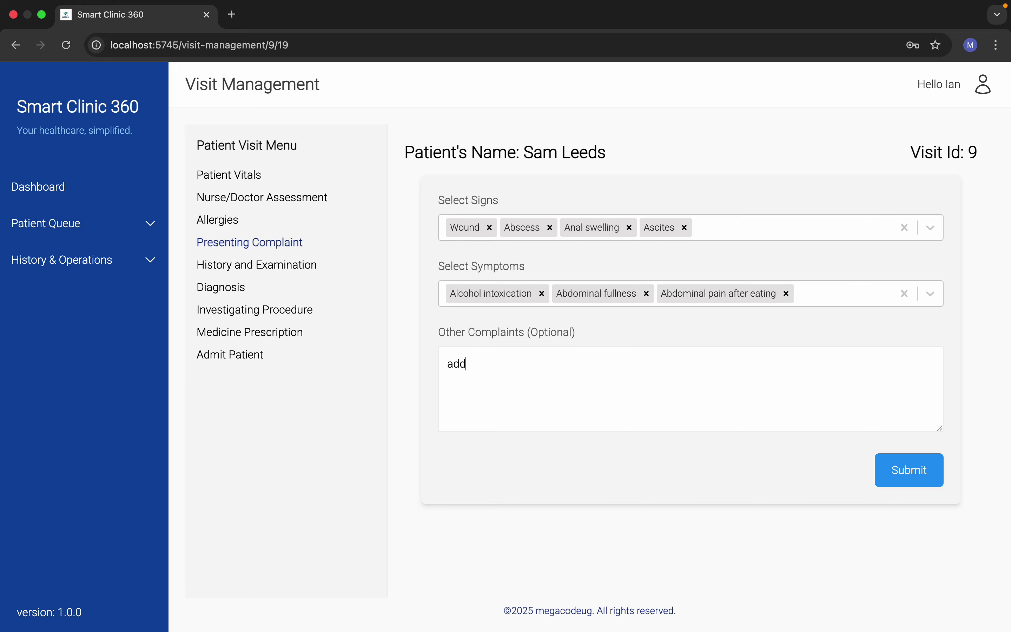
text(tiona)
click(908, 472)
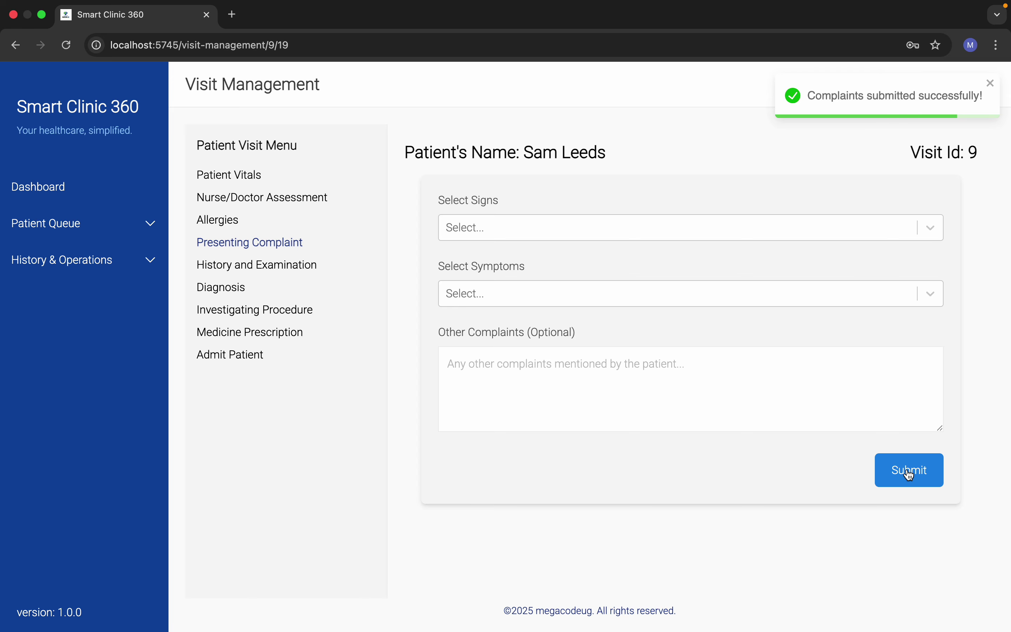
Step: Look over the History and Examination form
click(269, 268)
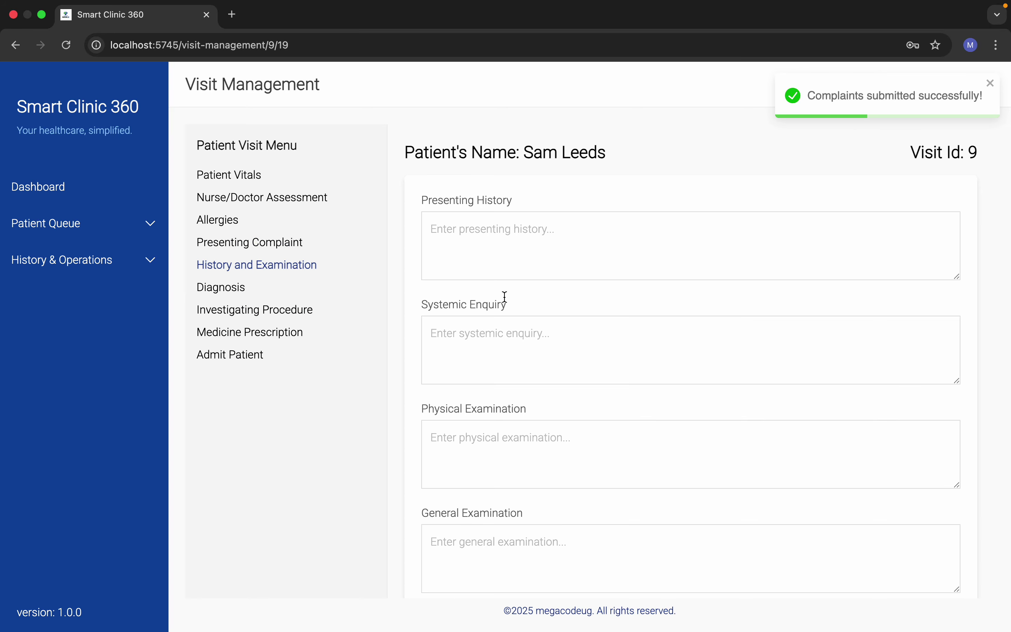
scroll(660, 412, down, 15)
scroll(662, 413, up, 10)
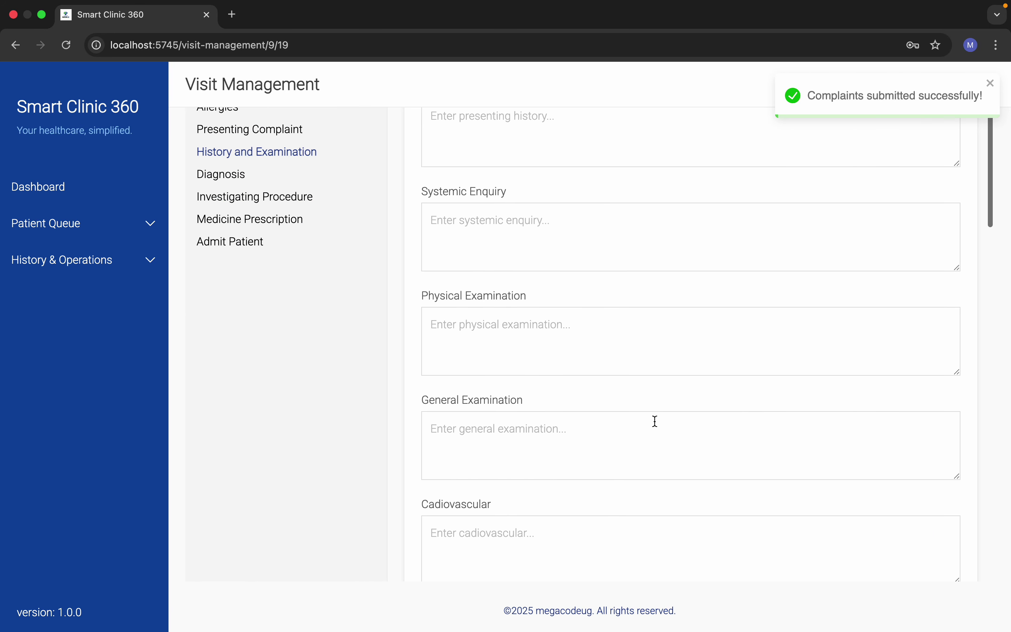
scroll(654, 418, up, 3)
Step: Browse the Select diagnoses list on the Diagnosis form and close it without choosing
click(231, 288)
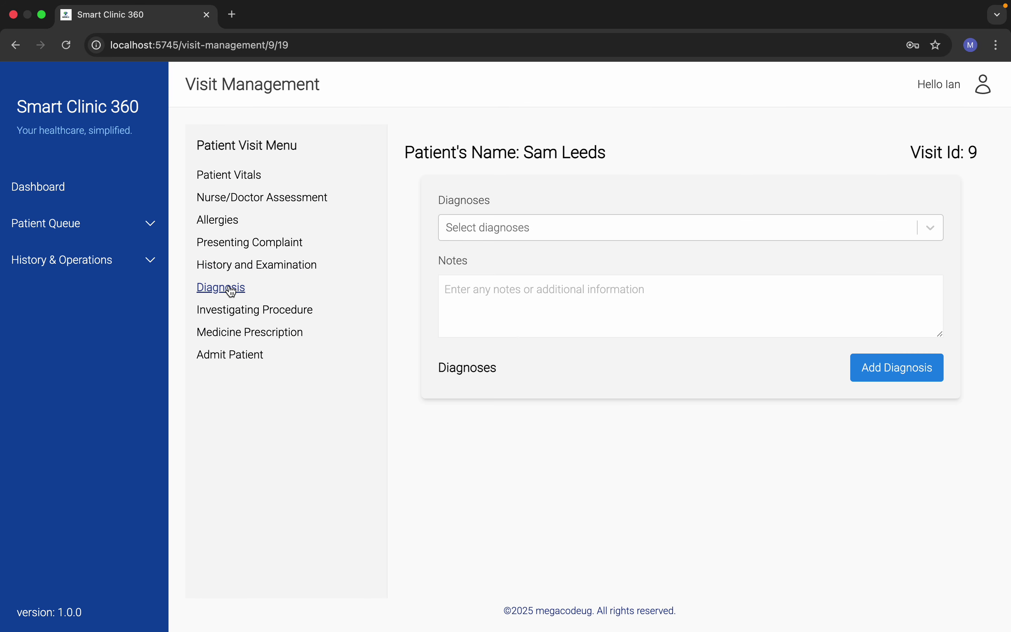
click(572, 237)
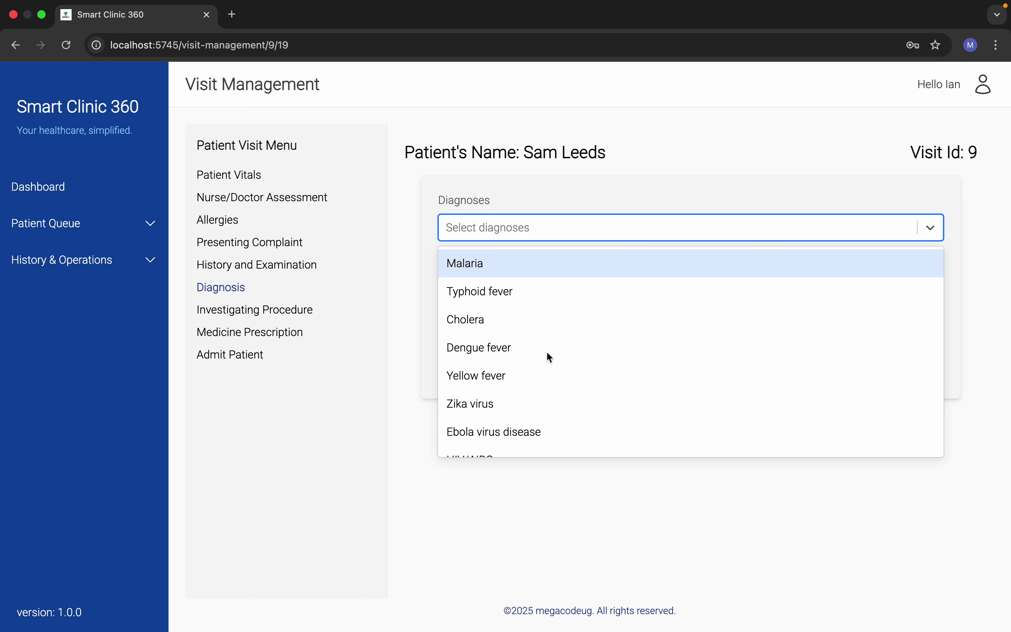
scroll(547, 355, down, 5)
scroll(549, 354, up, 10)
scroll(548, 355, down, 15)
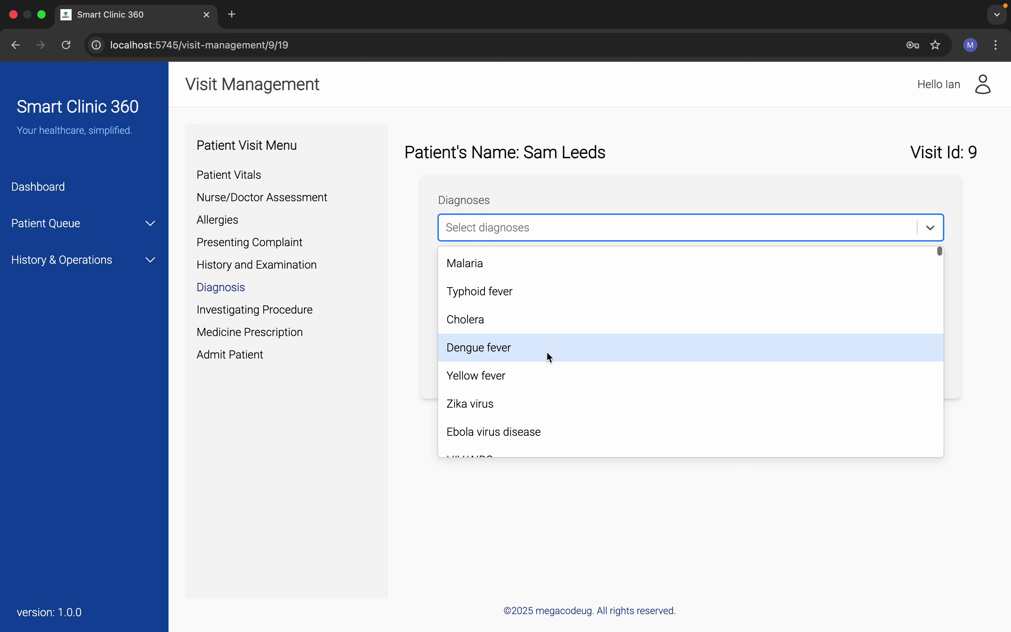
scroll(547, 353, down, 20)
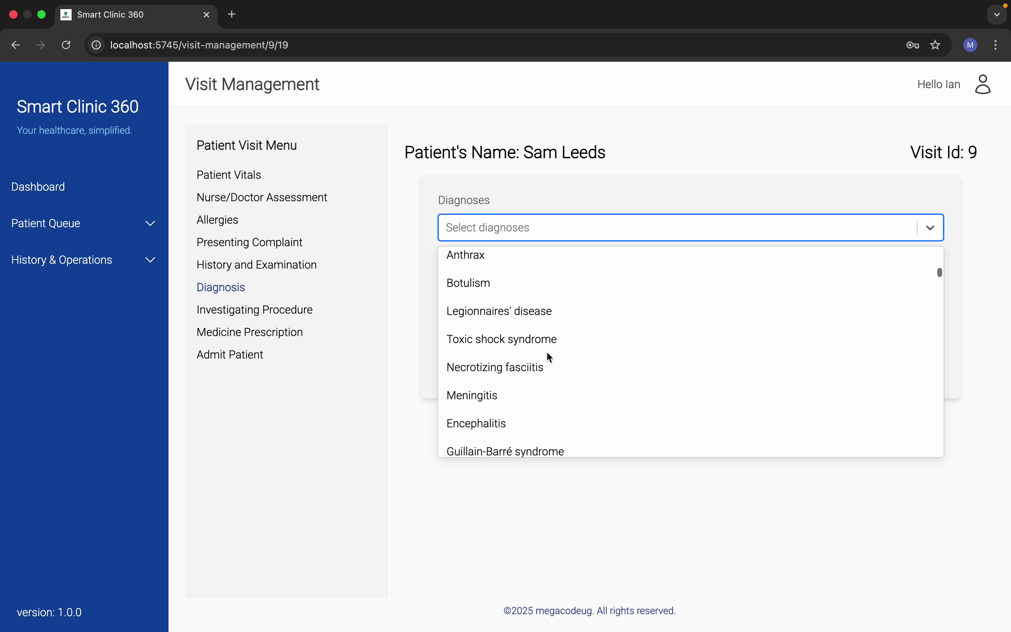
scroll(549, 358, down, 20)
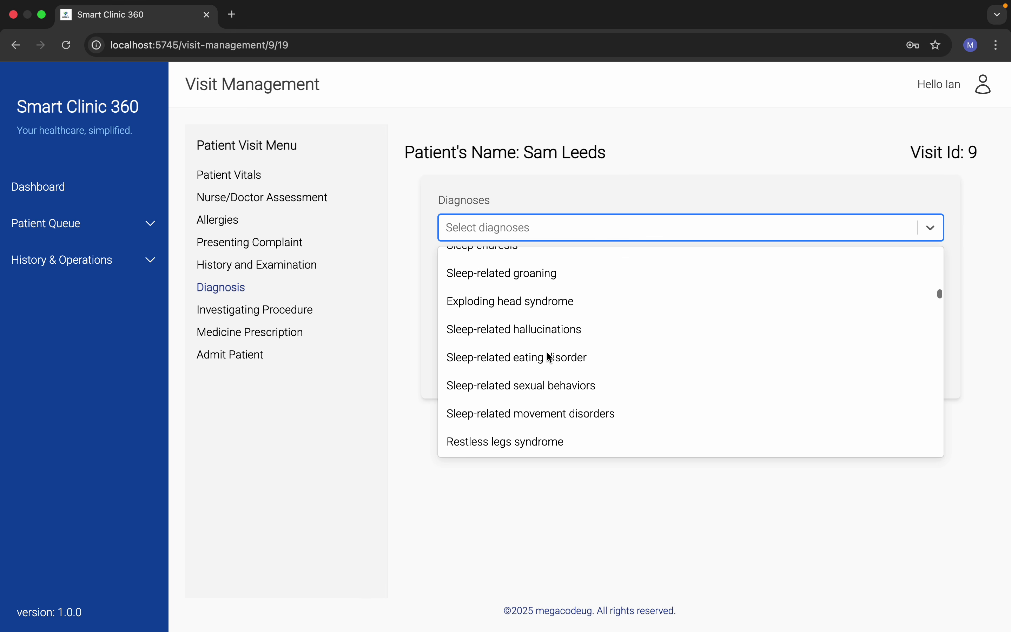
scroll(547, 354, down, 15)
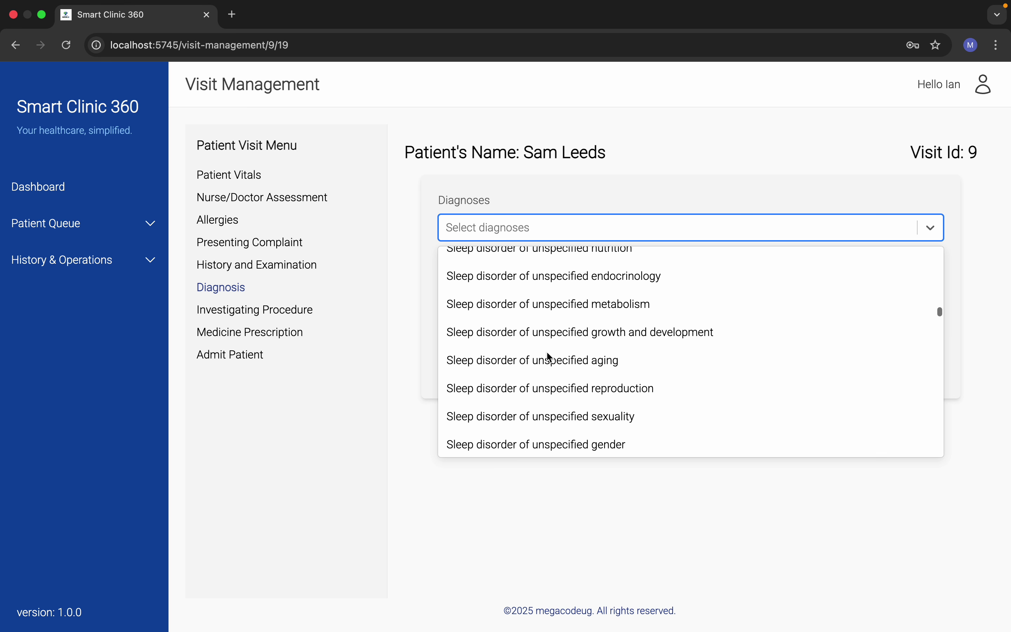
click(414, 365)
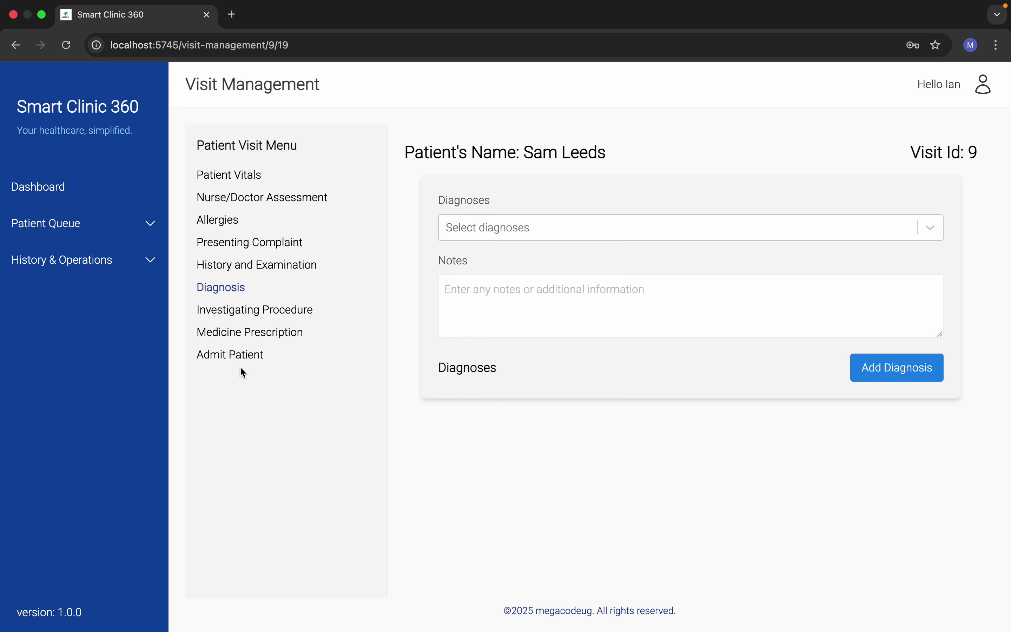
Step: Add an Investigating Procedure row for lab service Blood slide (Malaria test)
click(283, 314)
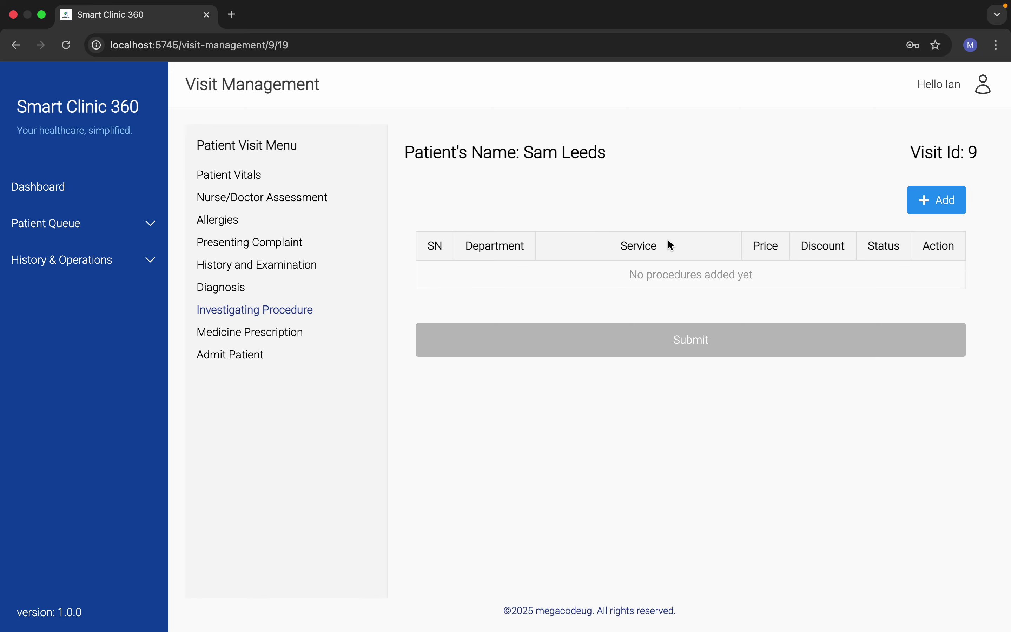
click(923, 212)
click(496, 283)
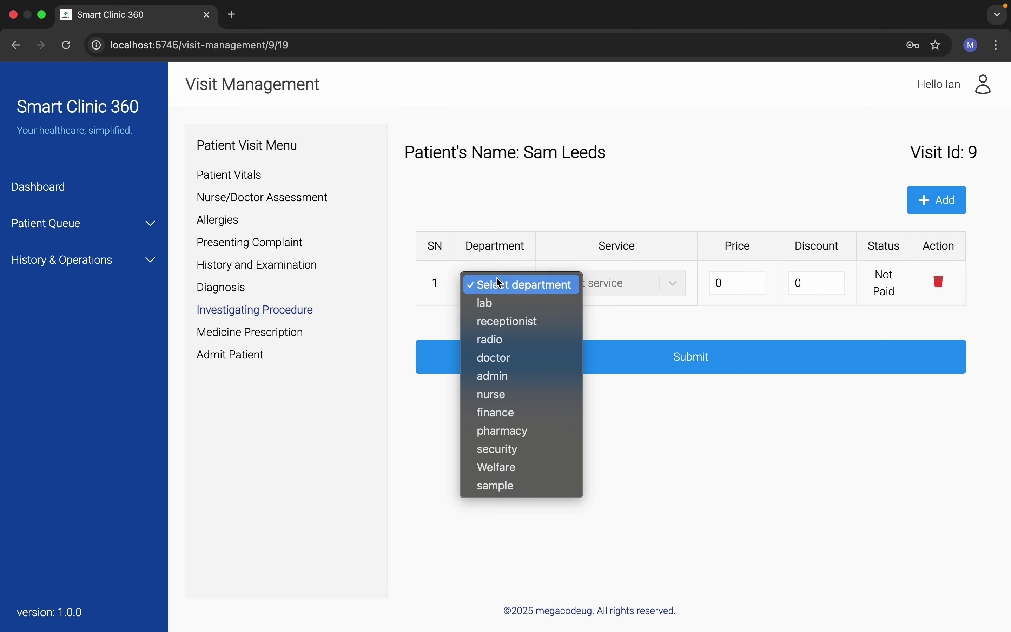
click(504, 304)
click(624, 282)
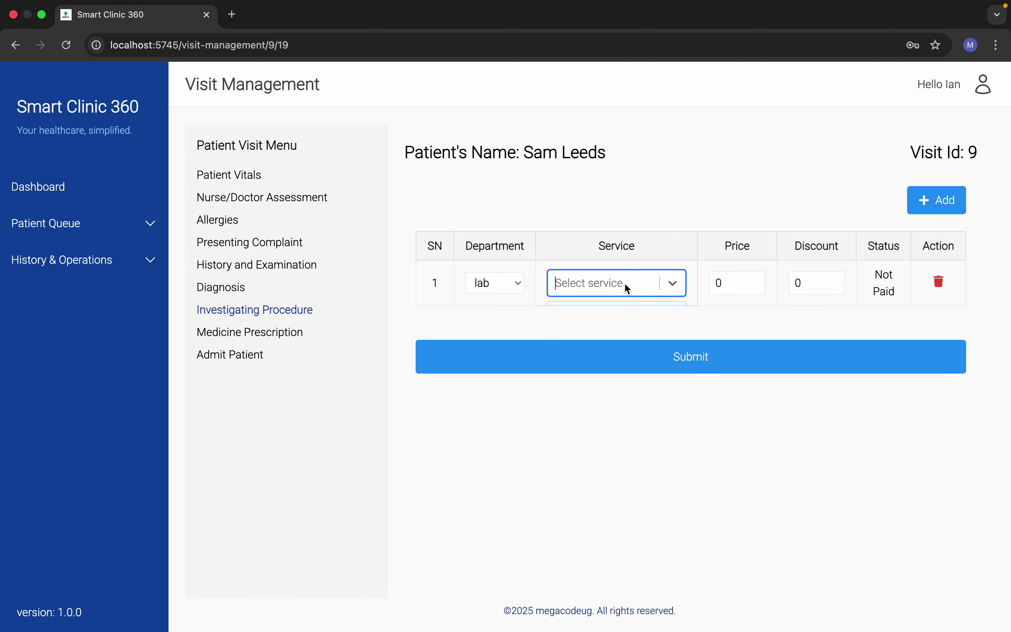
click(668, 285)
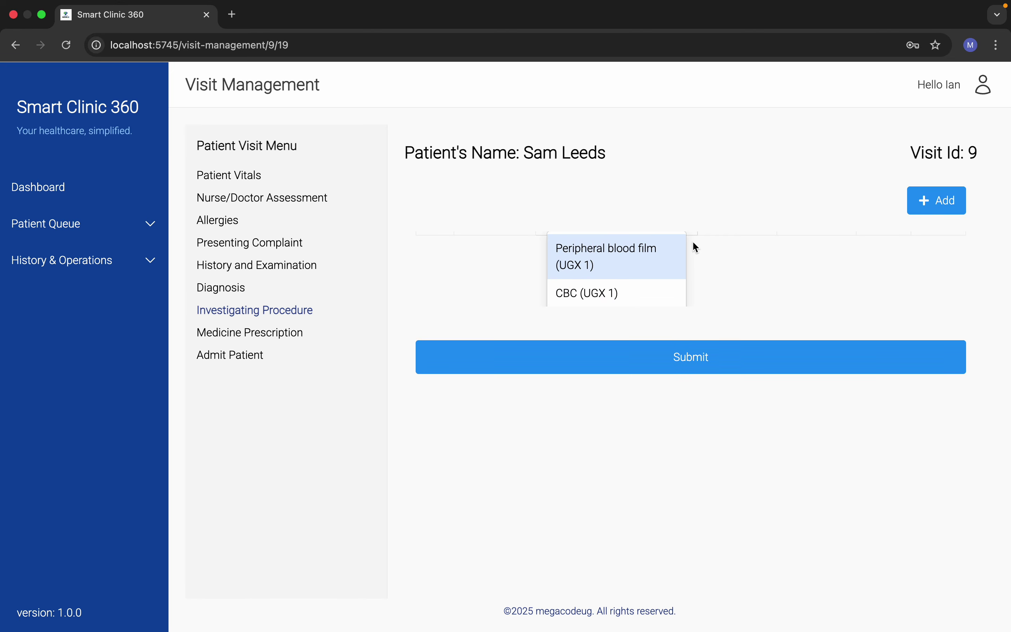
click(721, 251)
click(601, 284)
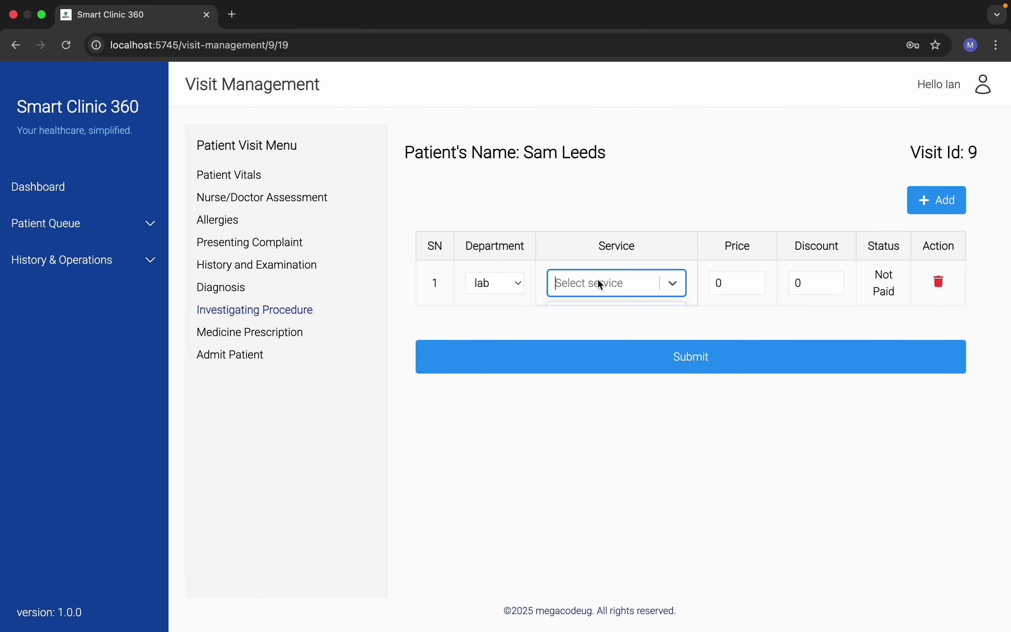
text(ma)
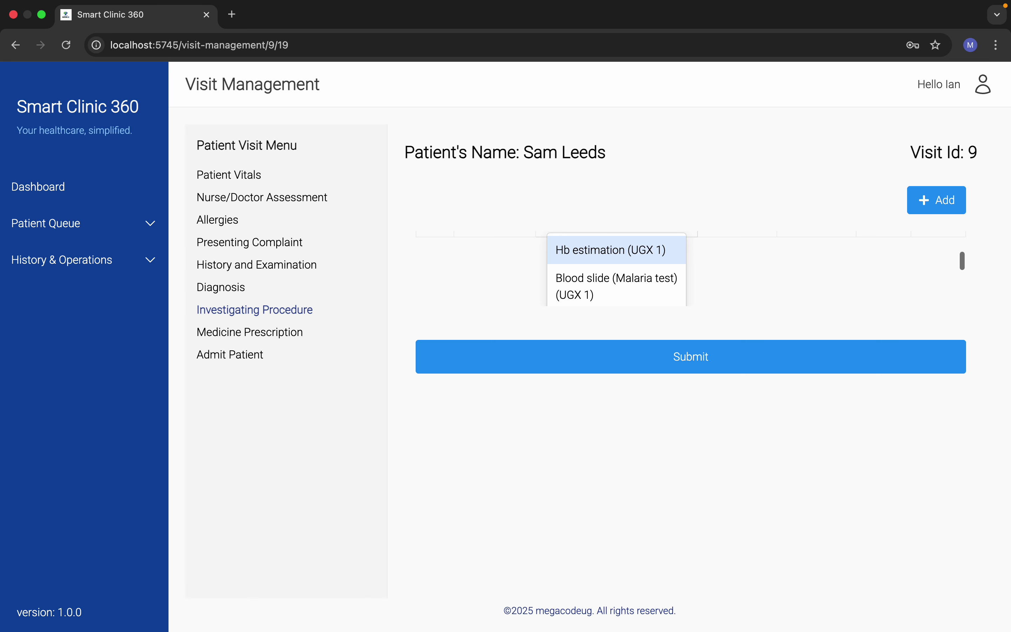
key(Down)
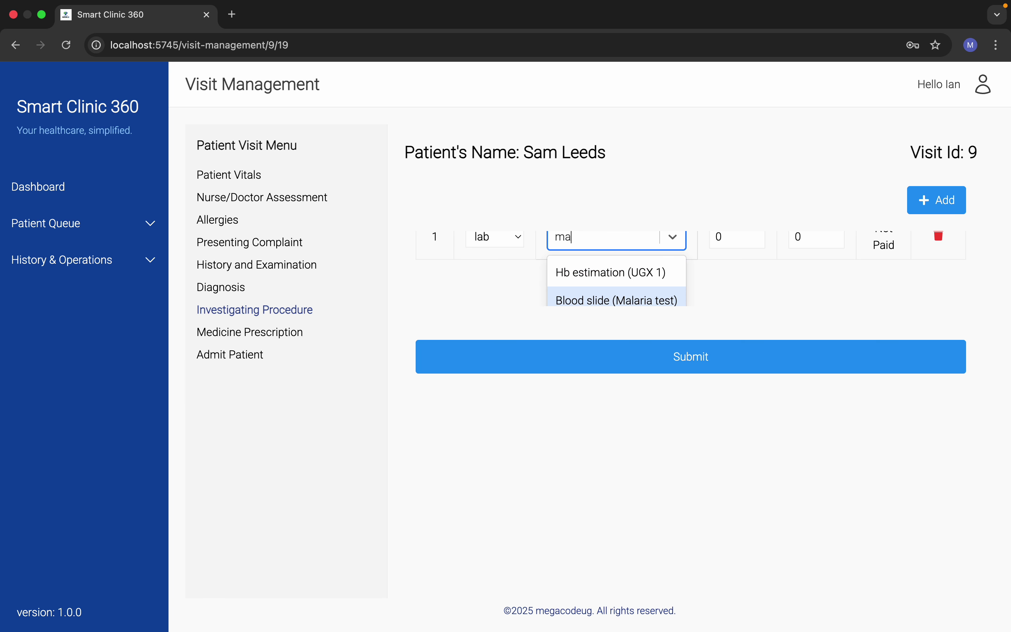
key(Return)
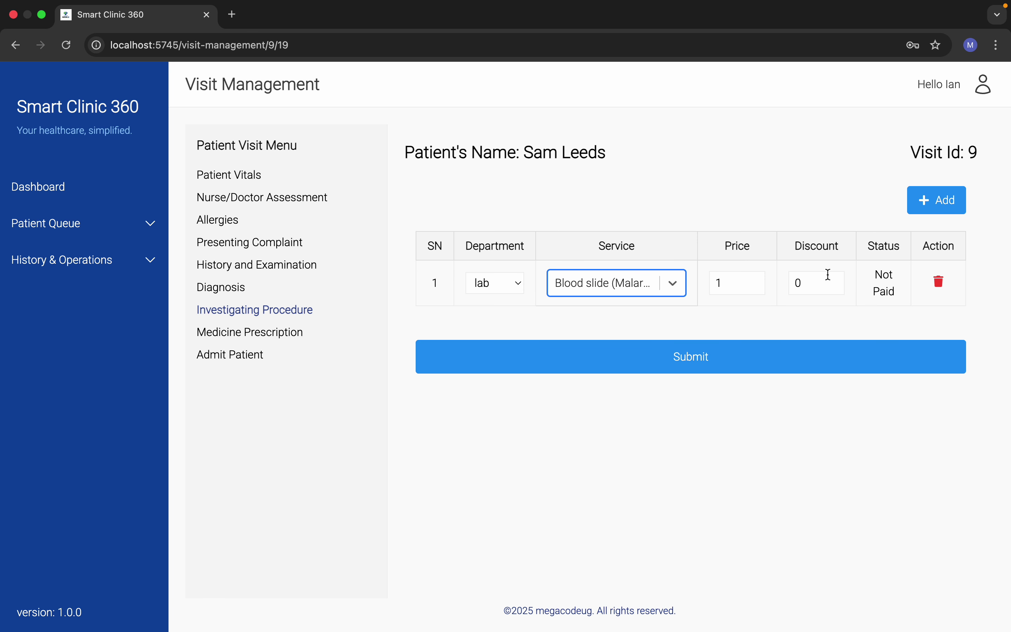
Step: Add a second lab row for Blood grouping and submit both requests
click(926, 204)
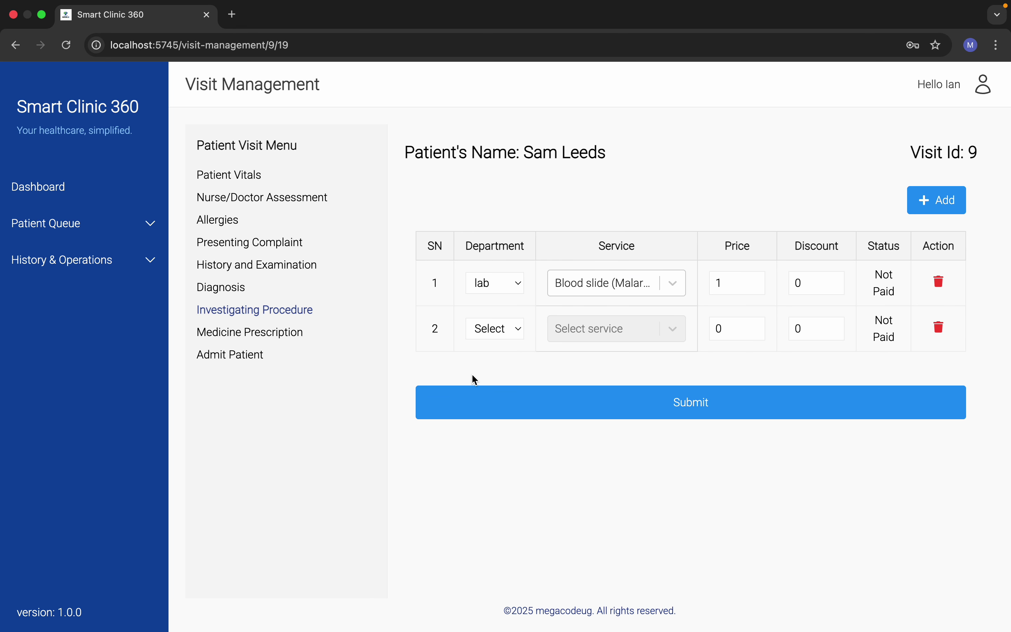
click(508, 333)
click(506, 343)
click(636, 324)
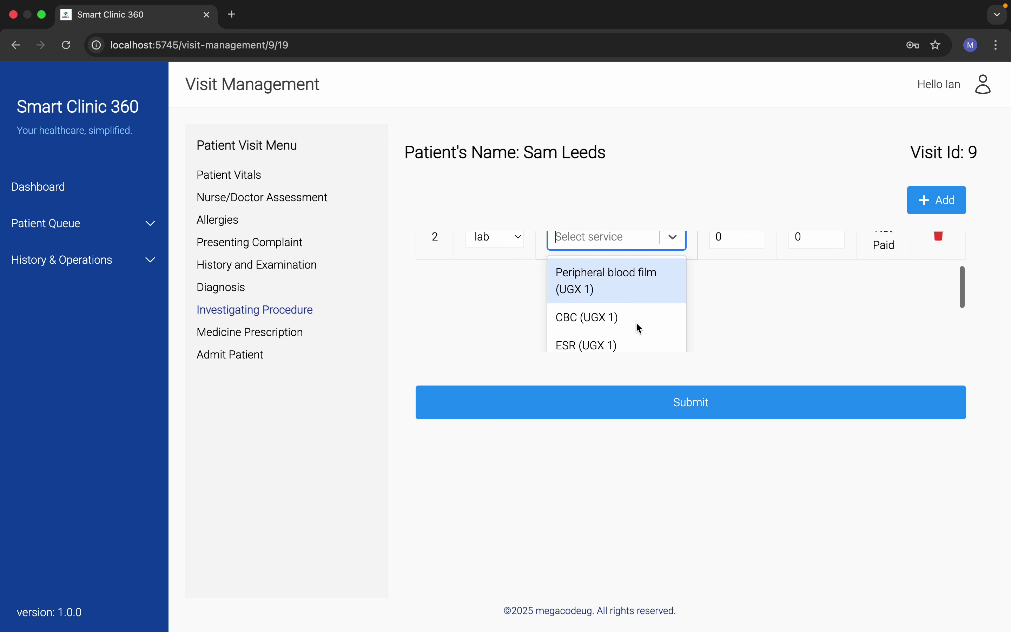
scroll(636, 322, down, 5)
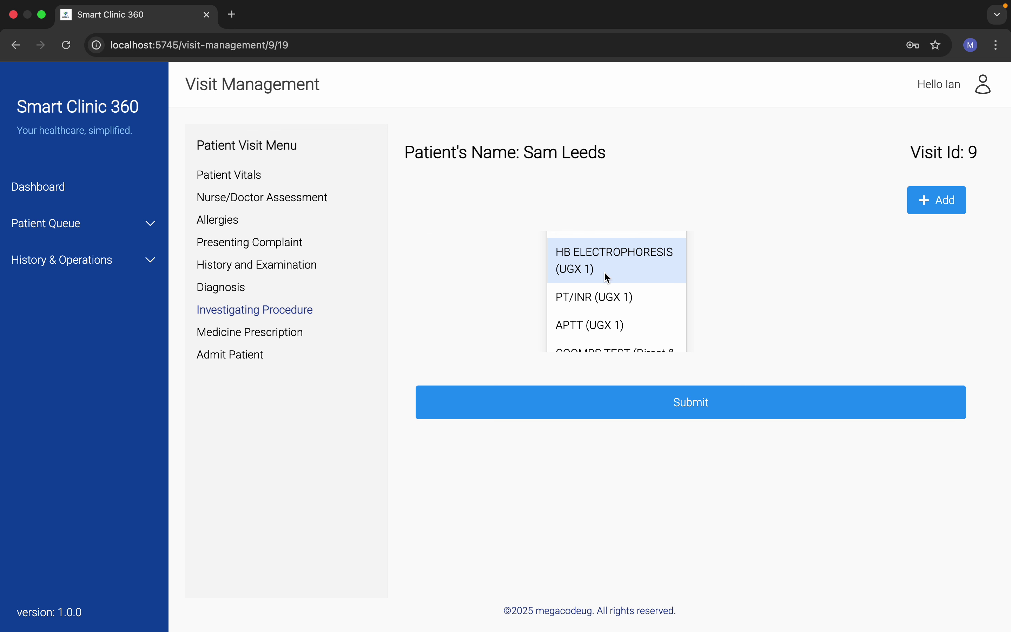
scroll(607, 277, down, 6)
scroll(607, 277, up, 3)
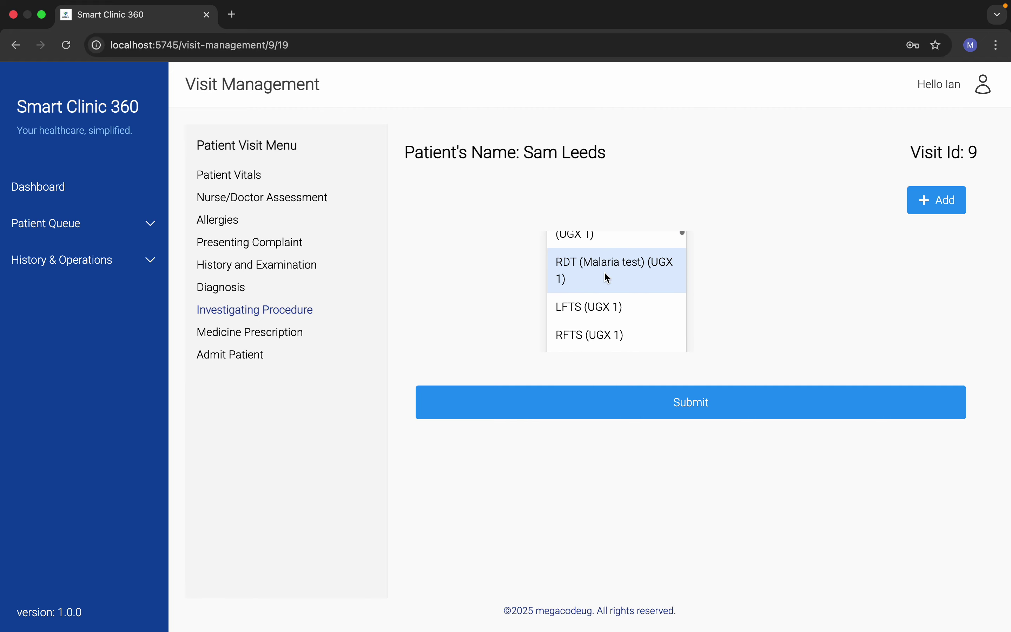
scroll(604, 273, up, 5)
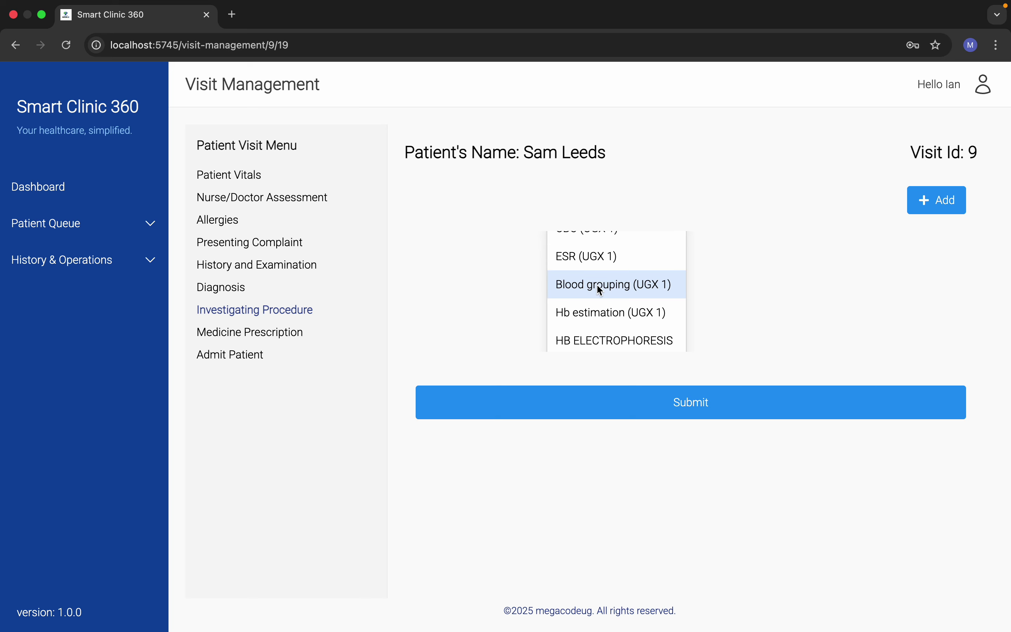
click(598, 285)
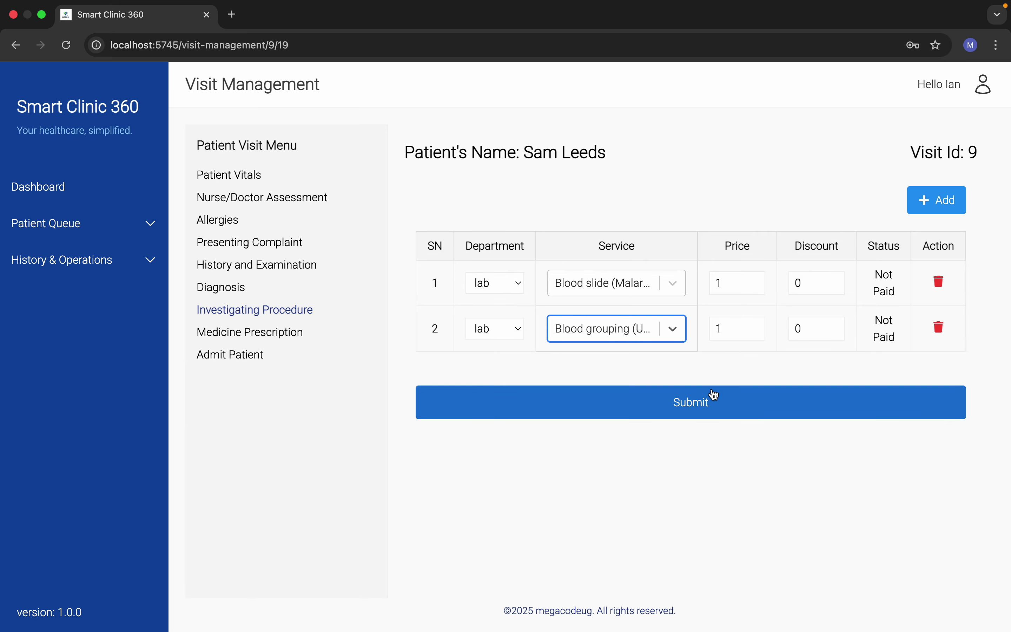
click(692, 402)
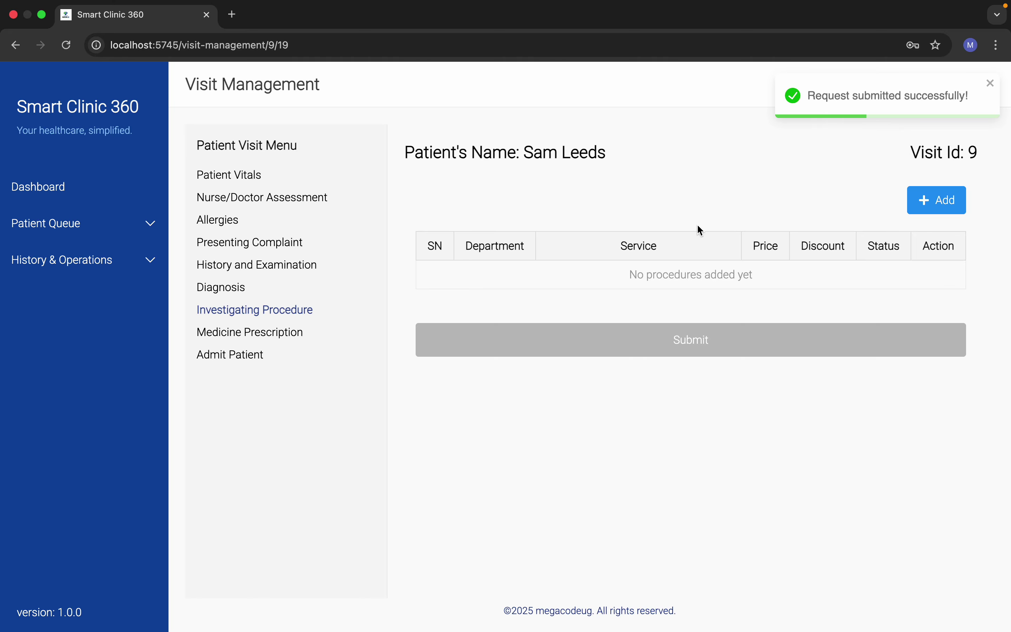
click(991, 85)
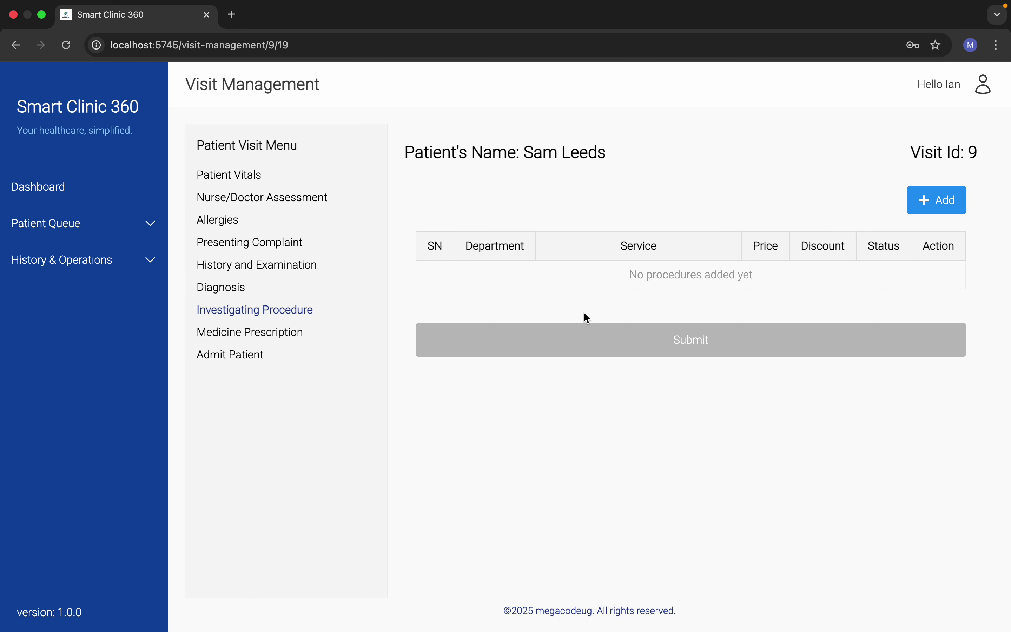
Step: Choose the Antimalarials category and Gena acid syrup in the Medicine Prescription form
click(241, 333)
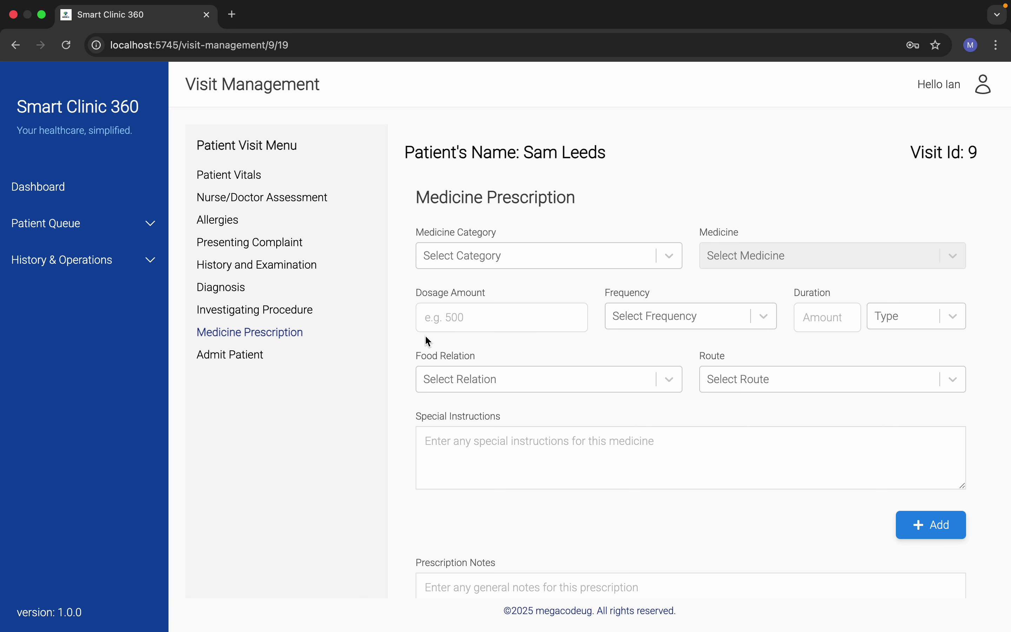
click(469, 255)
click(467, 299)
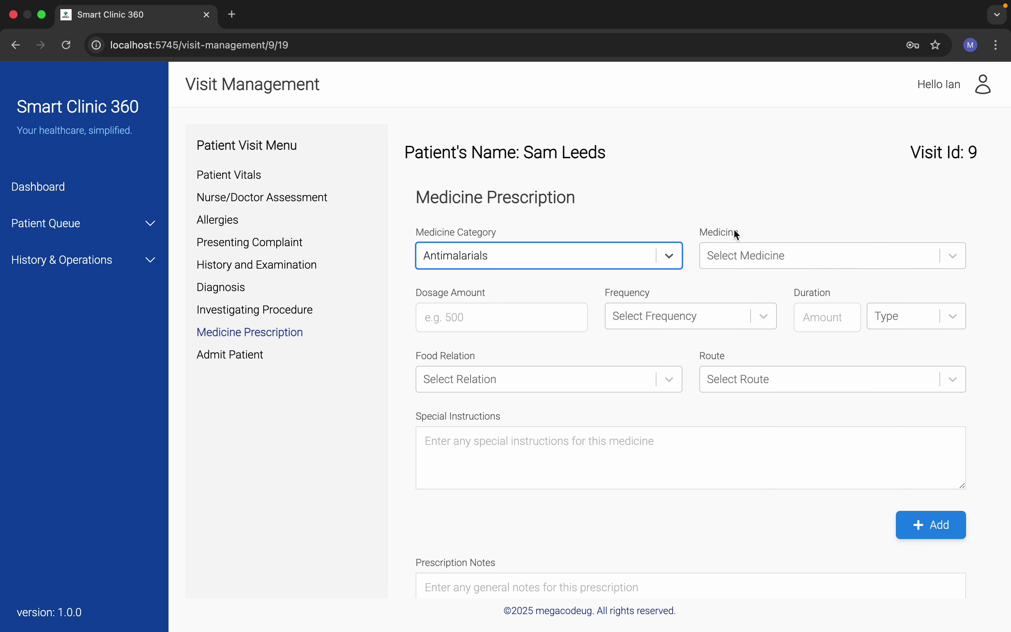
click(775, 255)
click(719, 289)
click(462, 318)
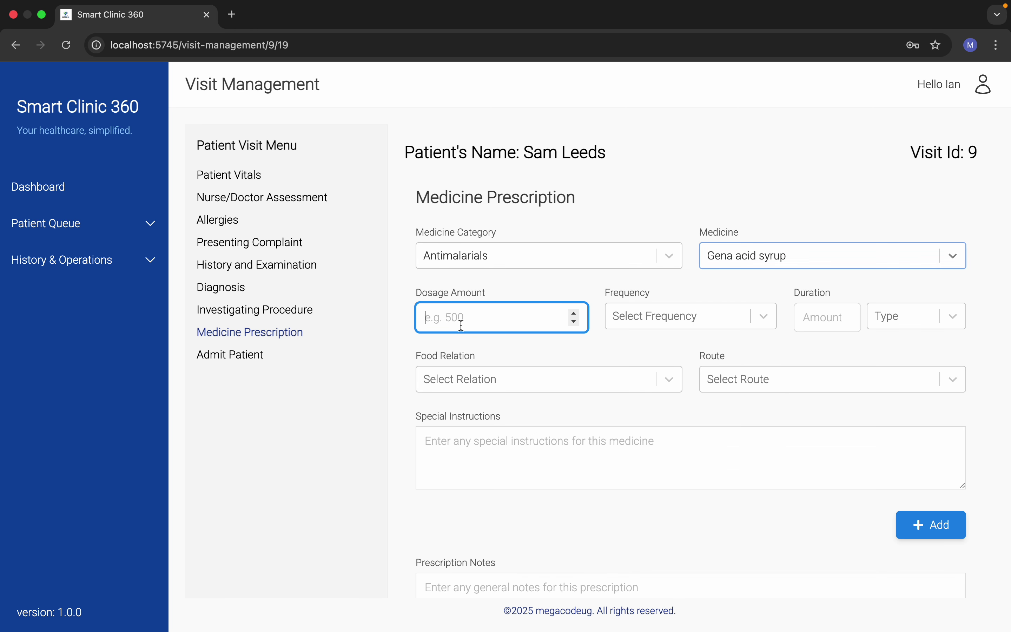
click(772, 256)
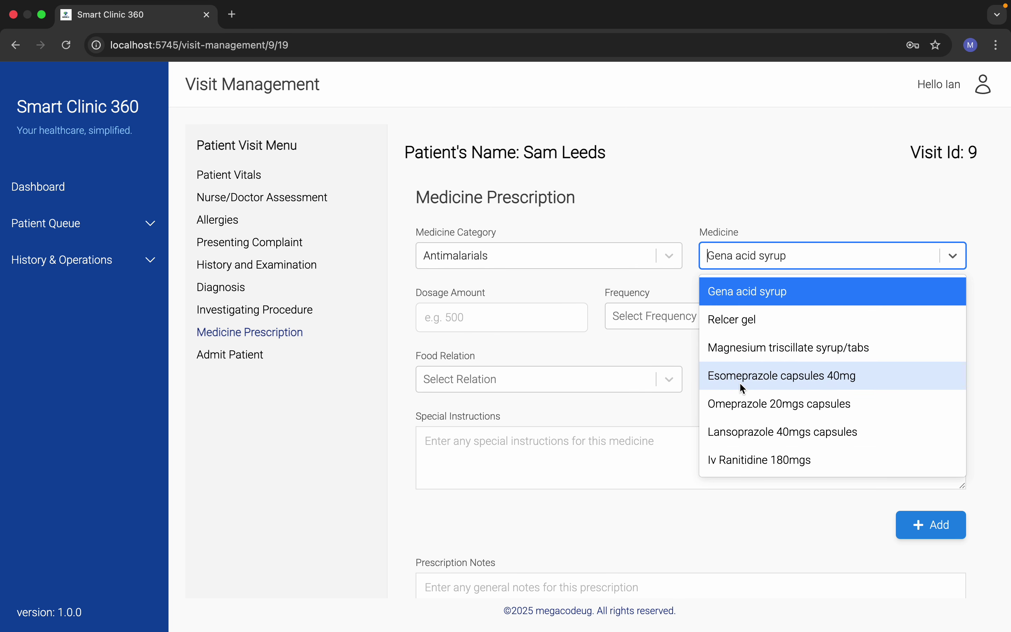
click(511, 256)
scroll(526, 397, down, 10)
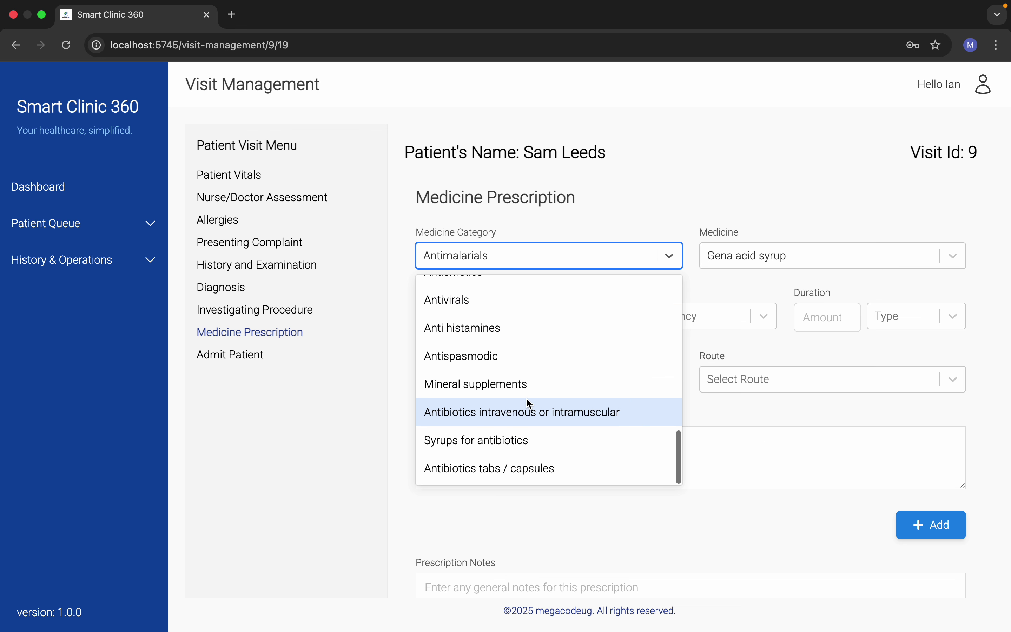
scroll(526, 398, up, 10)
scroll(527, 400, down, 10)
click(486, 519)
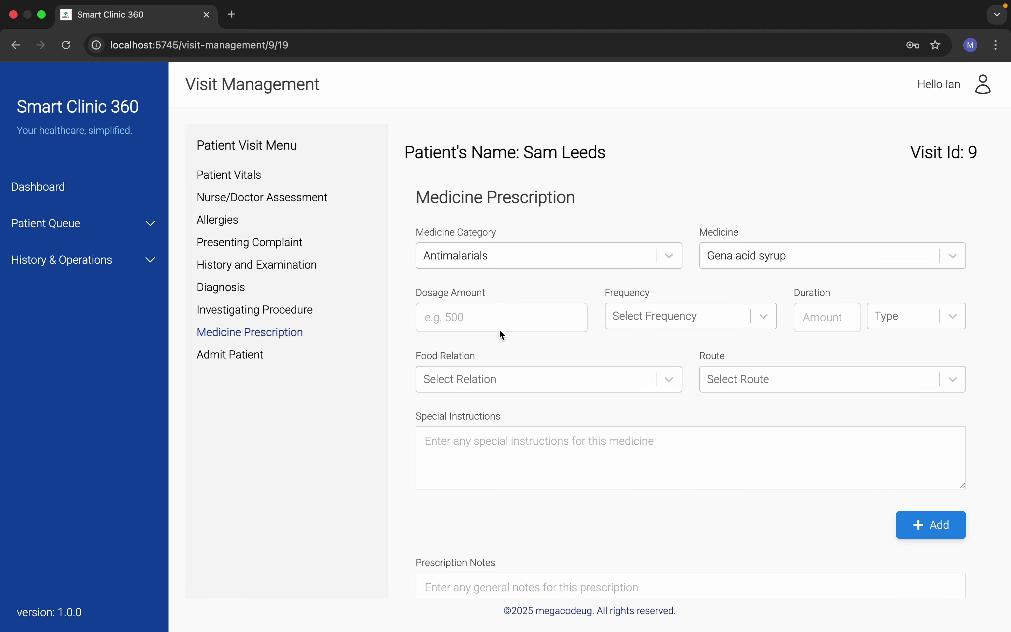
Step: Prescribe it at 100, once a day for 1 week, before food, orally, and add it
click(471, 320)
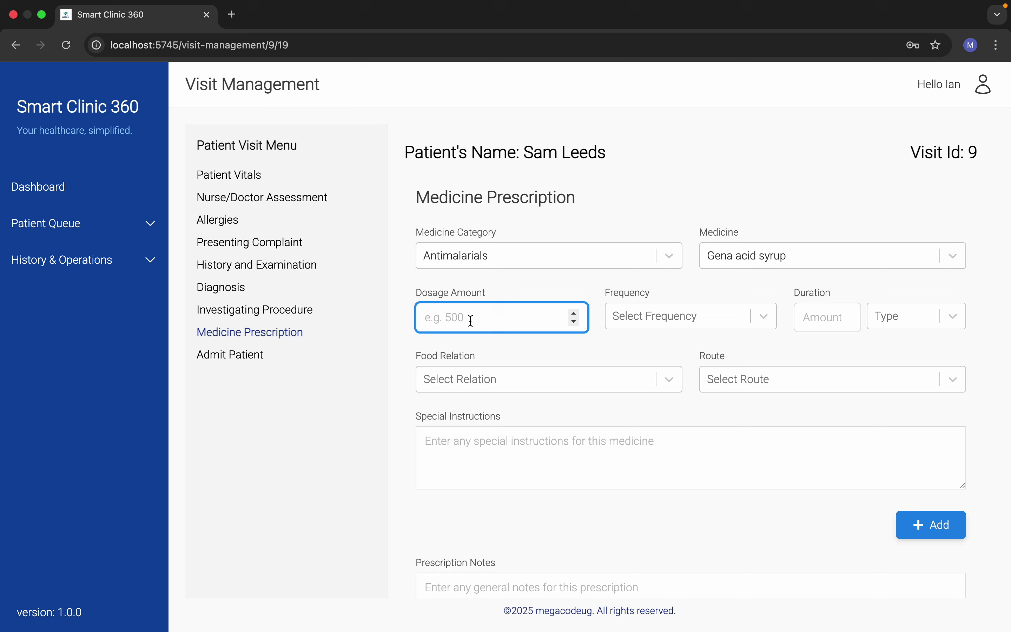
text(100)
click(690, 316)
click(650, 355)
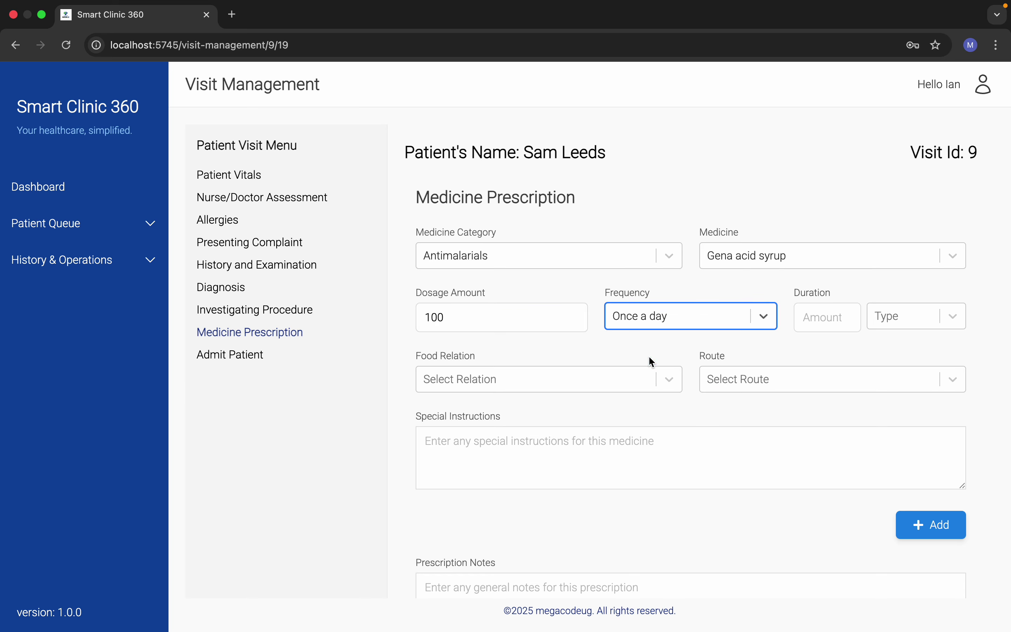
click(846, 313)
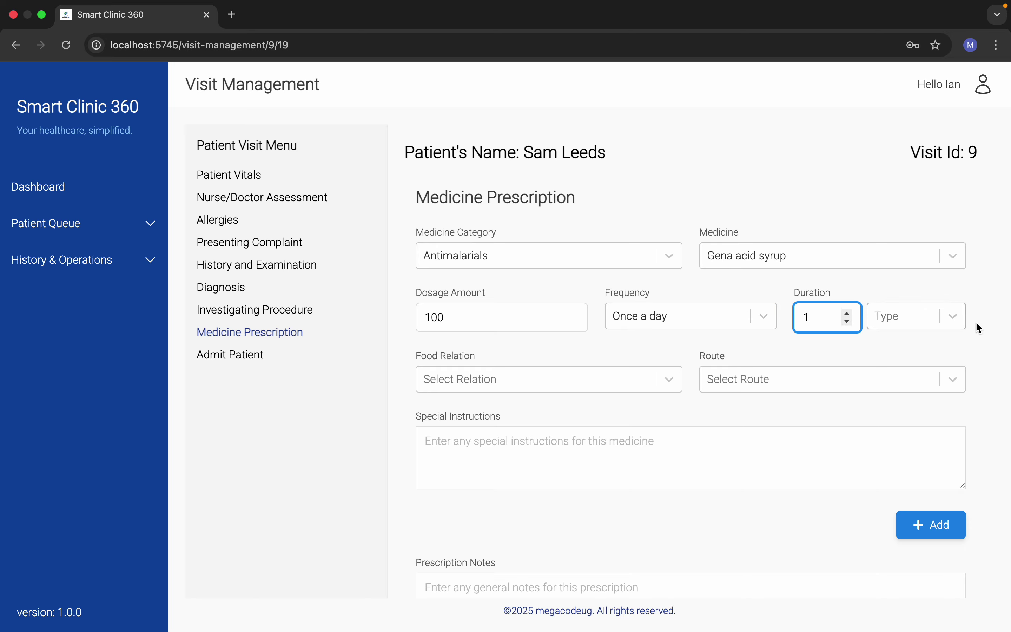
click(946, 322)
click(894, 384)
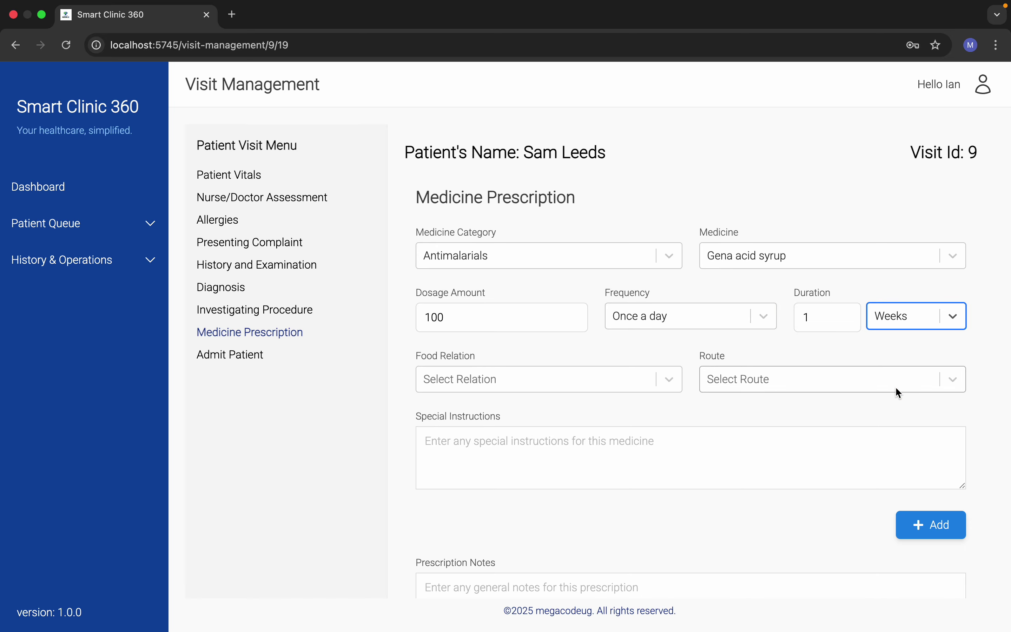
click(567, 381)
click(501, 416)
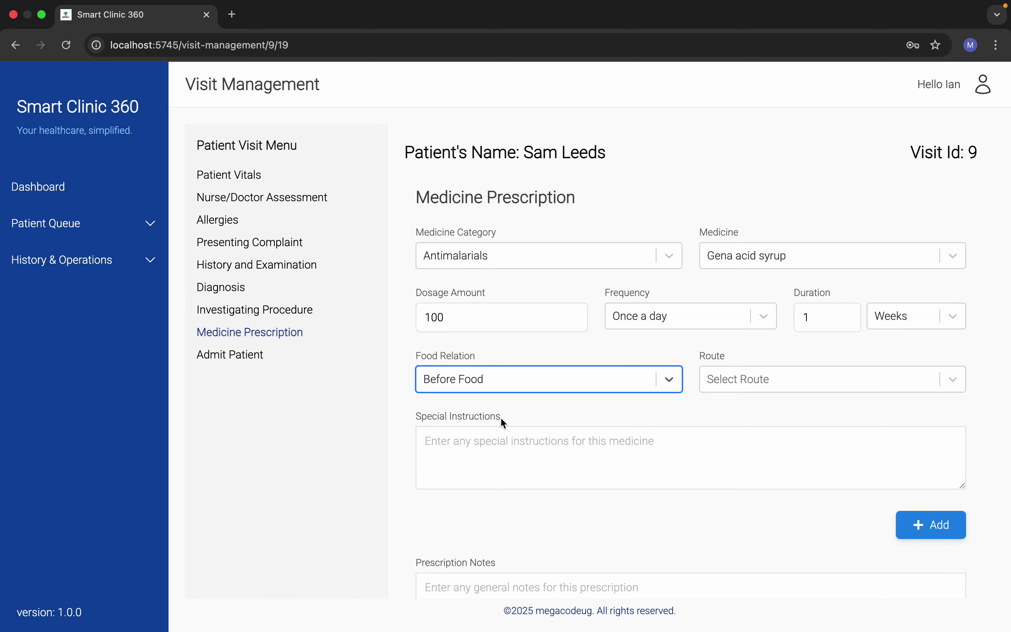
click(756, 376)
click(706, 417)
click(645, 468)
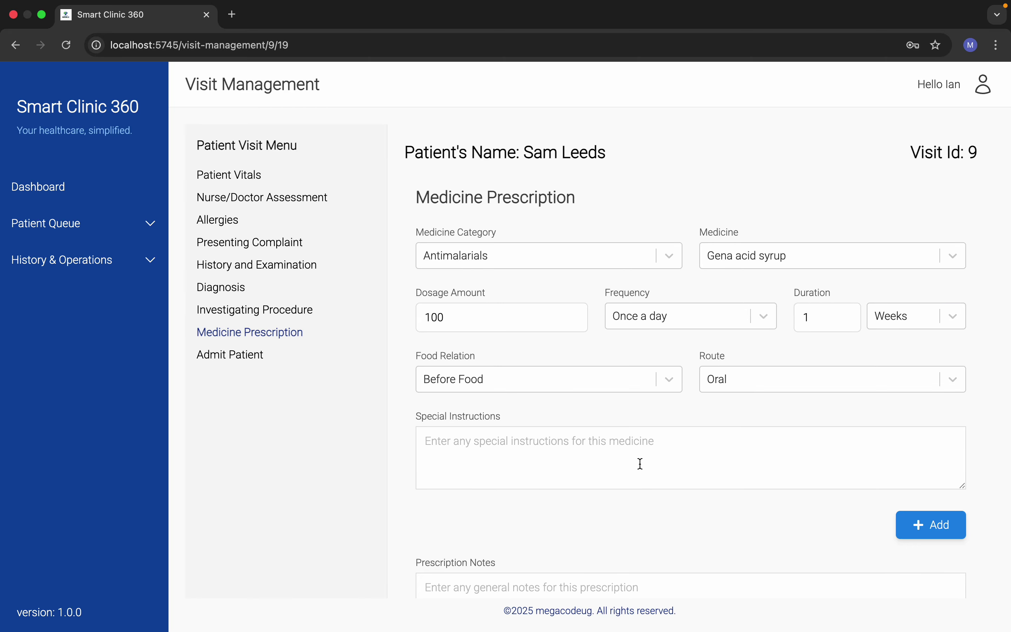
scroll(639, 463, down, 2)
click(919, 494)
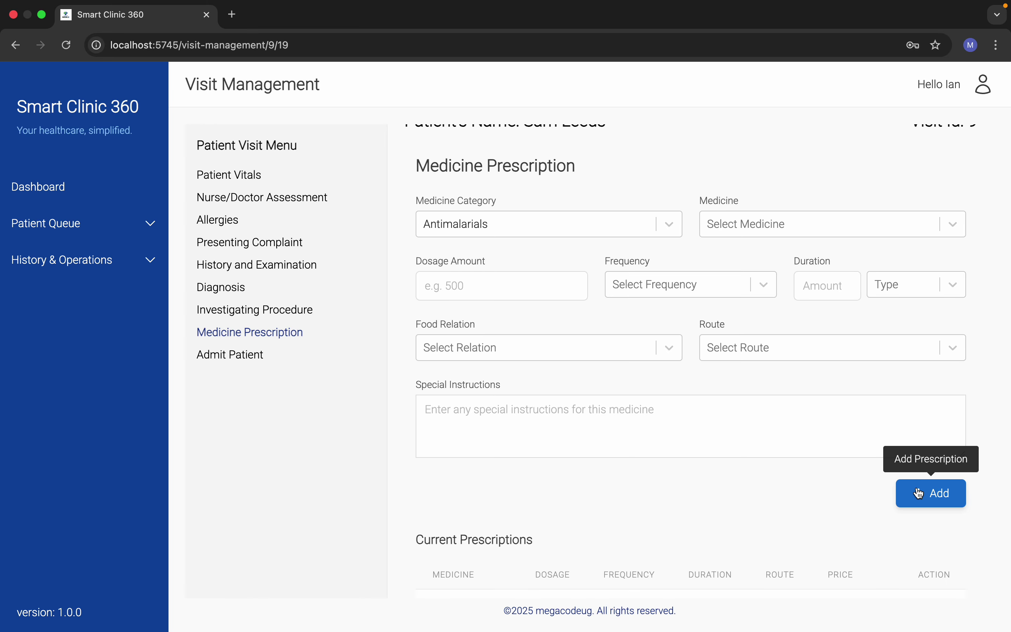
Step: Try the Anti ulcer meds and Contractions meds categories, picking Penagra then Diazepam 5mg
scroll(627, 397, down, 5)
scroll(627, 394, up, 5)
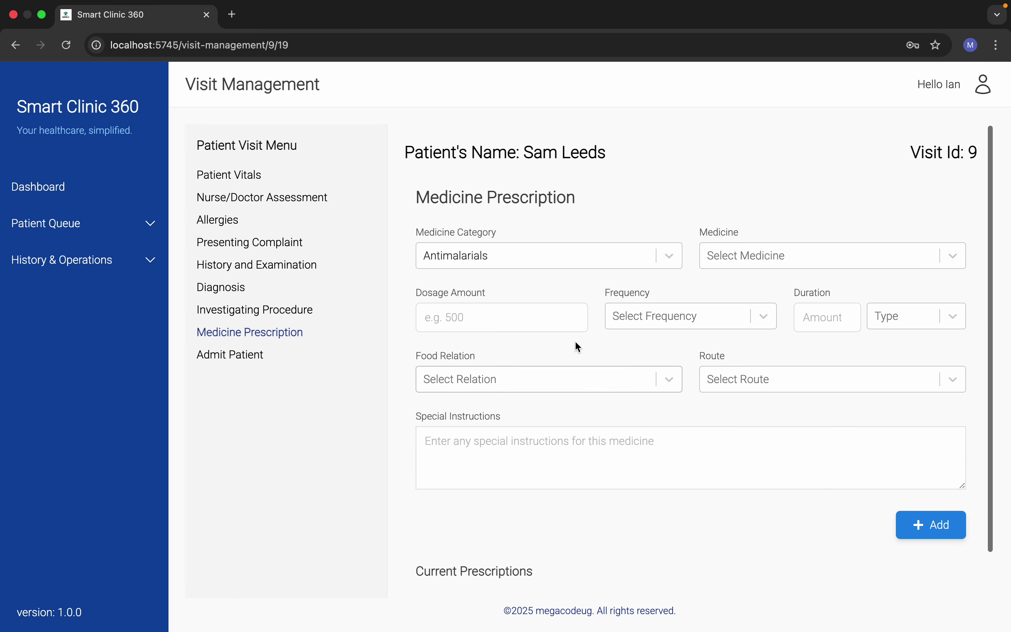
click(562, 256)
click(520, 314)
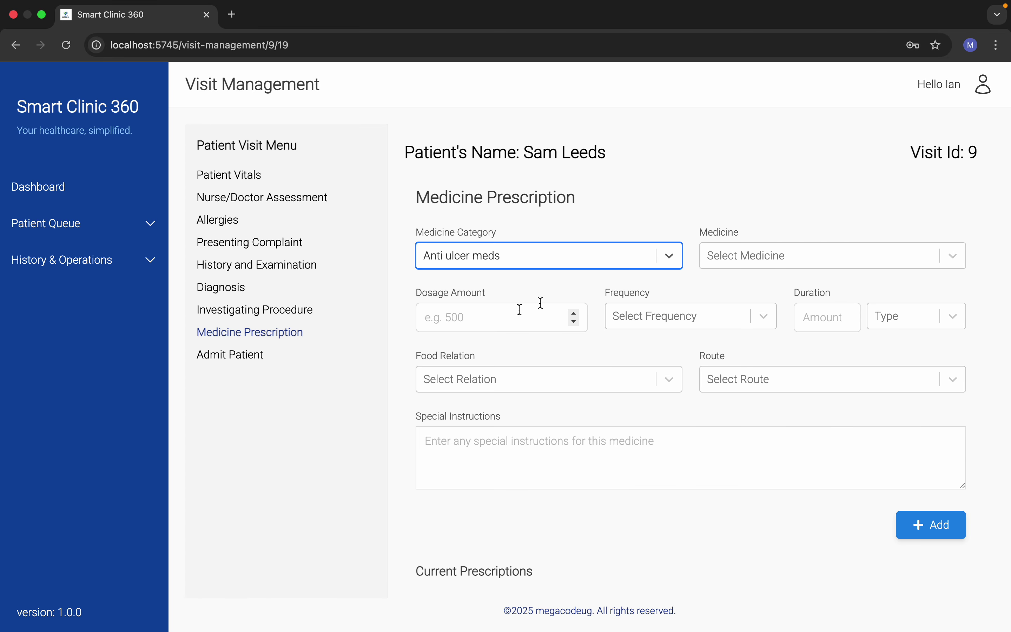
click(790, 259)
click(742, 297)
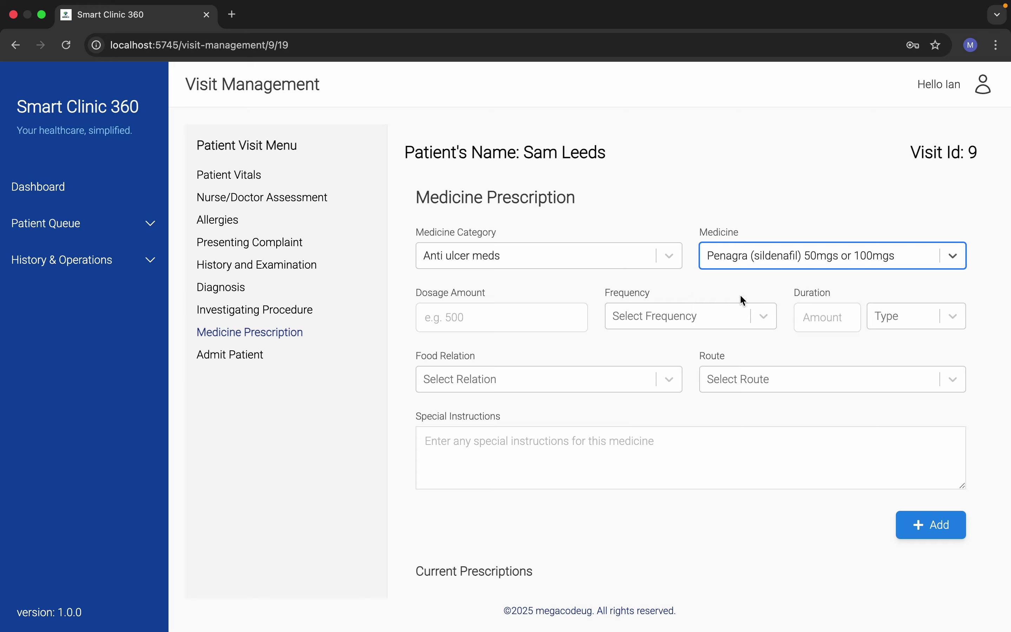
click(525, 316)
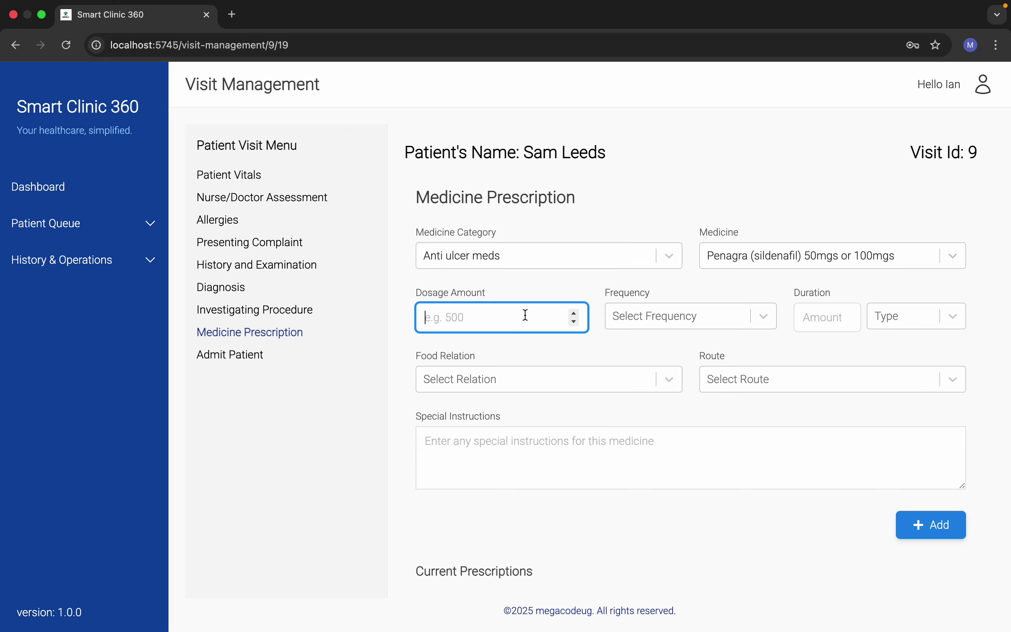
click(558, 251)
click(543, 366)
click(763, 253)
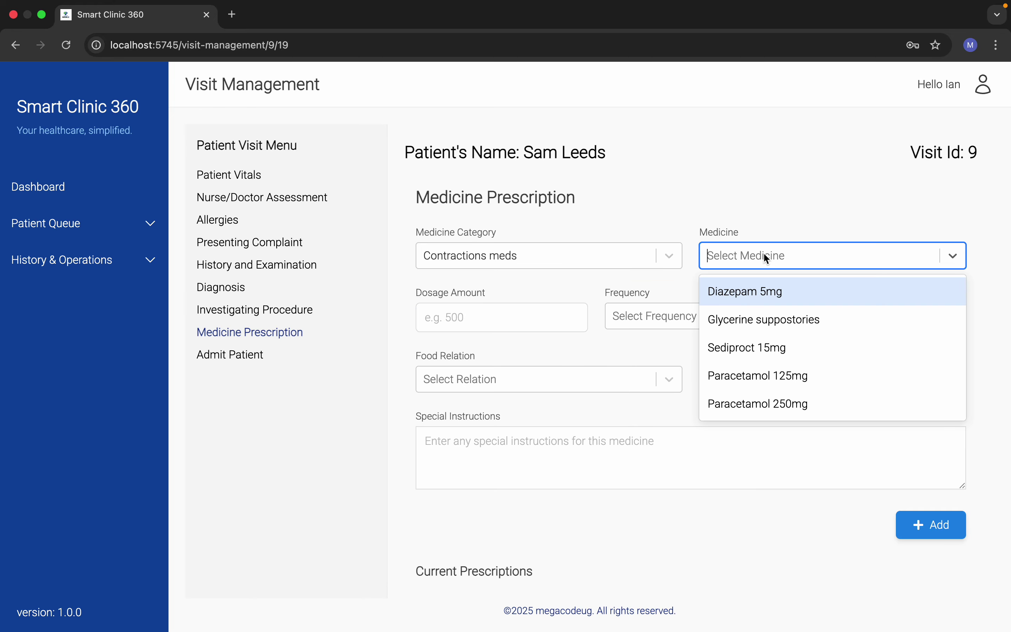
click(746, 291)
Step: After checking Erectile dysfunction, settle on the Antimalarials category with Relcer gel
click(577, 259)
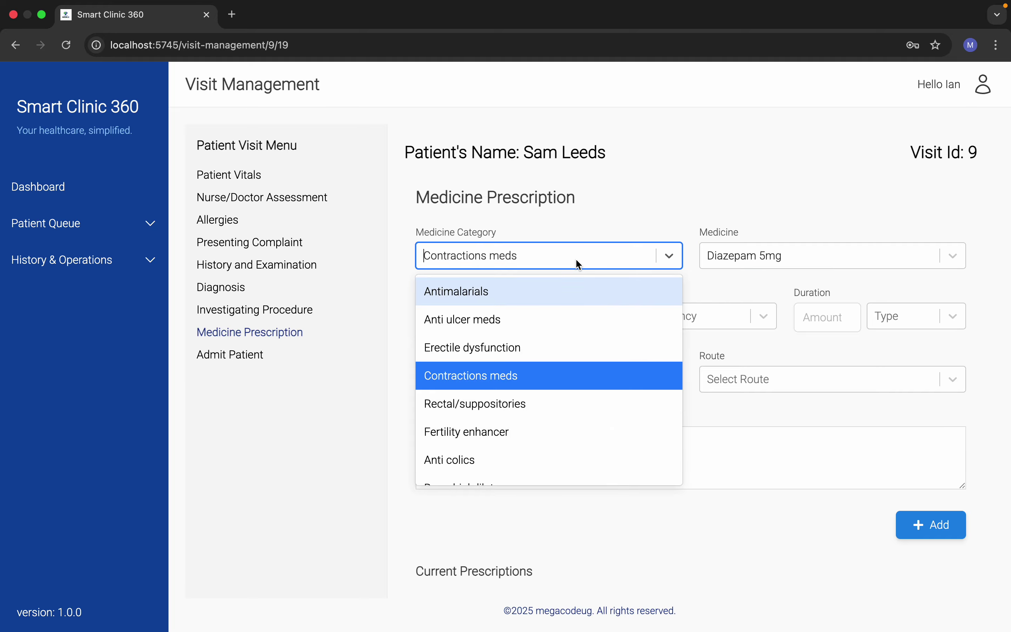
click(497, 347)
click(639, 253)
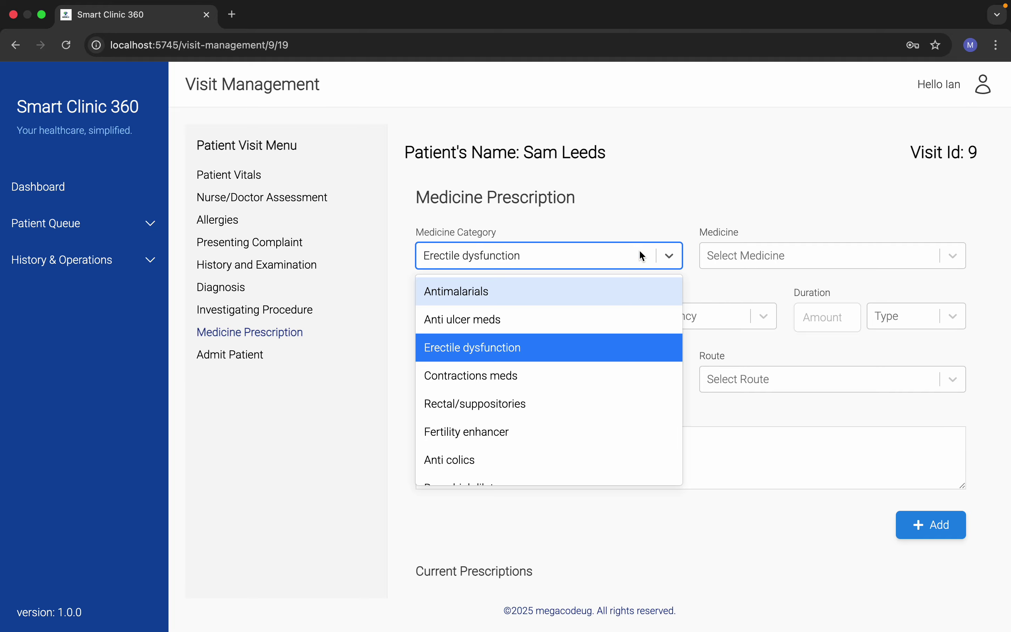
click(755, 262)
click(602, 259)
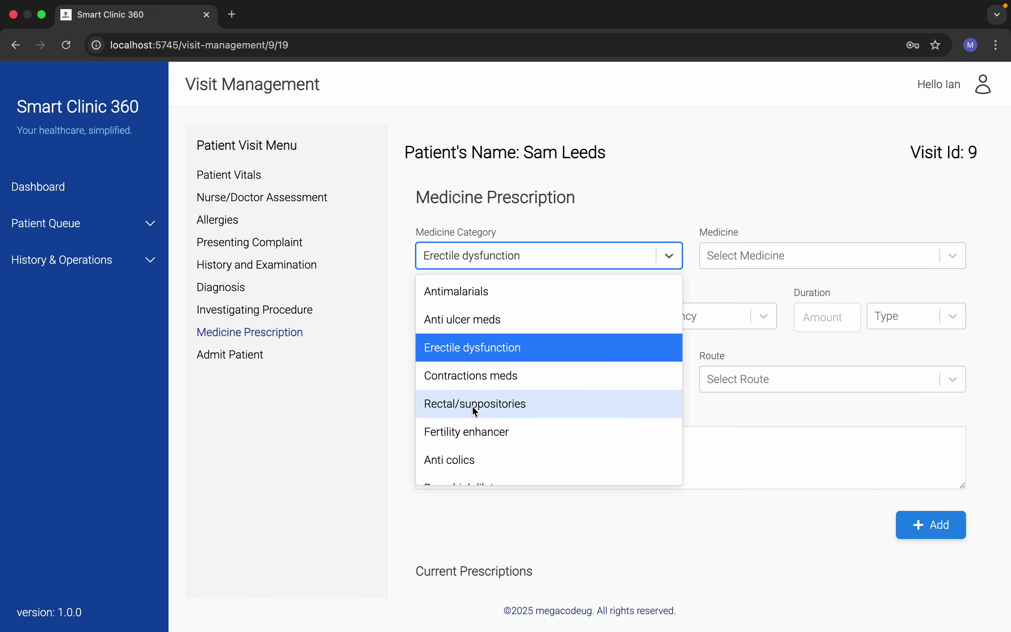
click(463, 291)
click(748, 253)
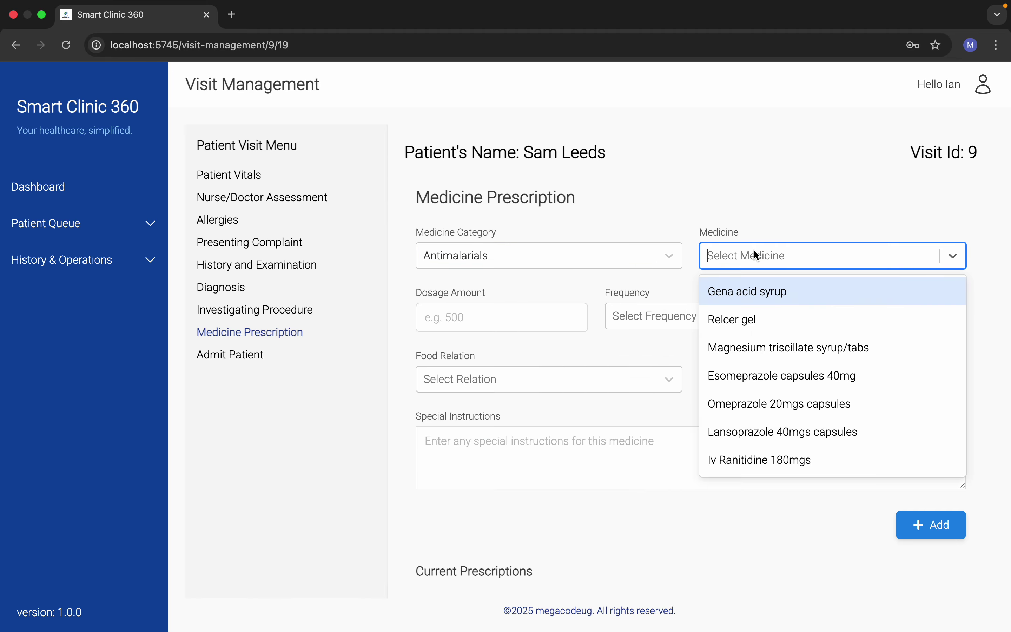
click(735, 327)
Step: Add Relcer gel at 2, once a day for 2 weeks, after food, orally
click(565, 305)
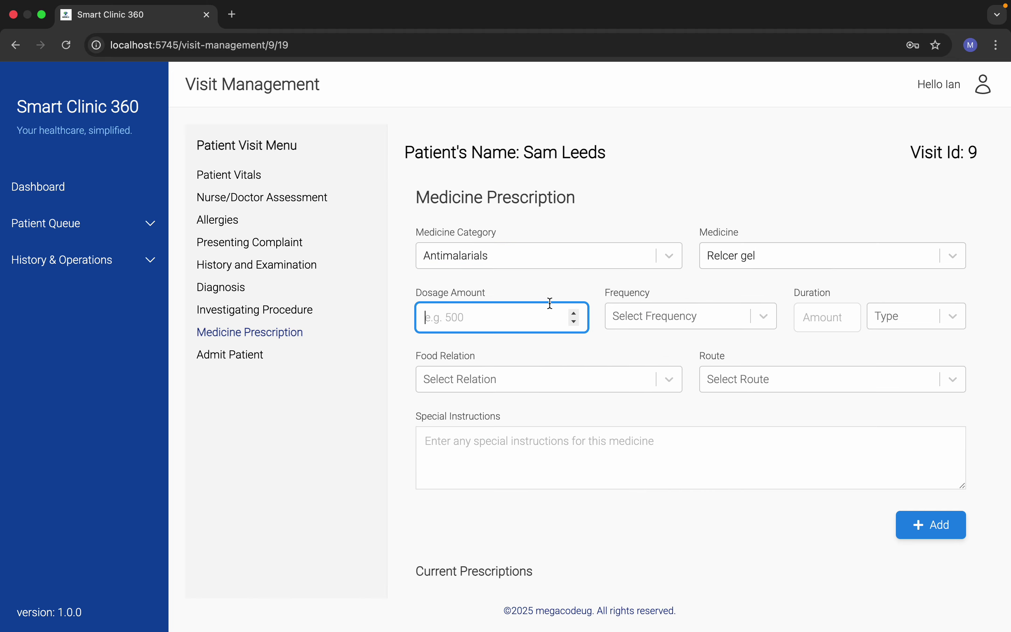
text(1)
key(BackSpace)
text(20)
click(738, 309)
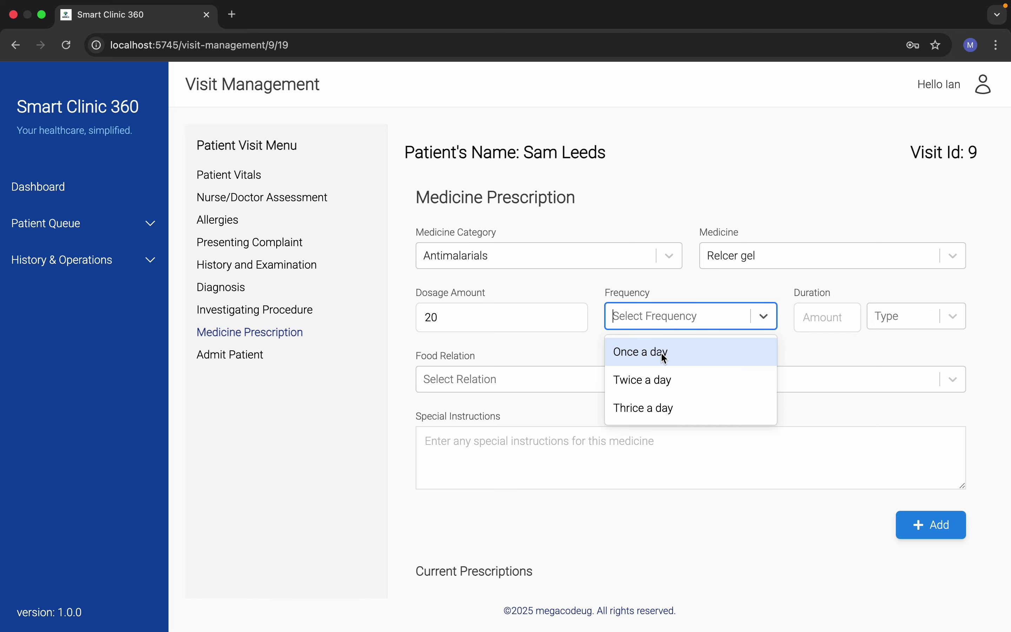
click(661, 354)
click(820, 323)
text(2)
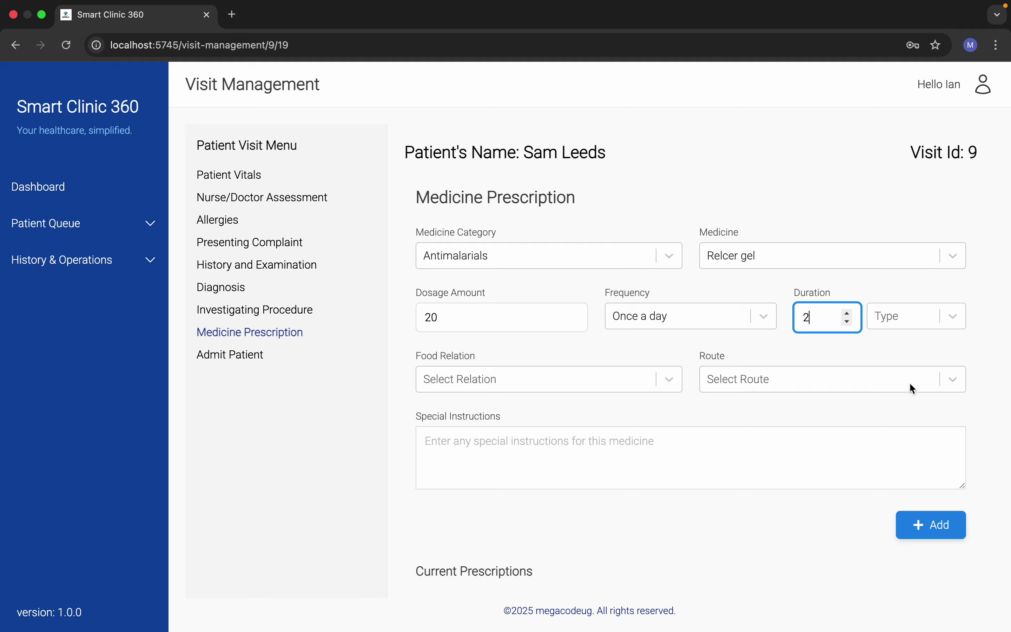
click(915, 316)
click(917, 382)
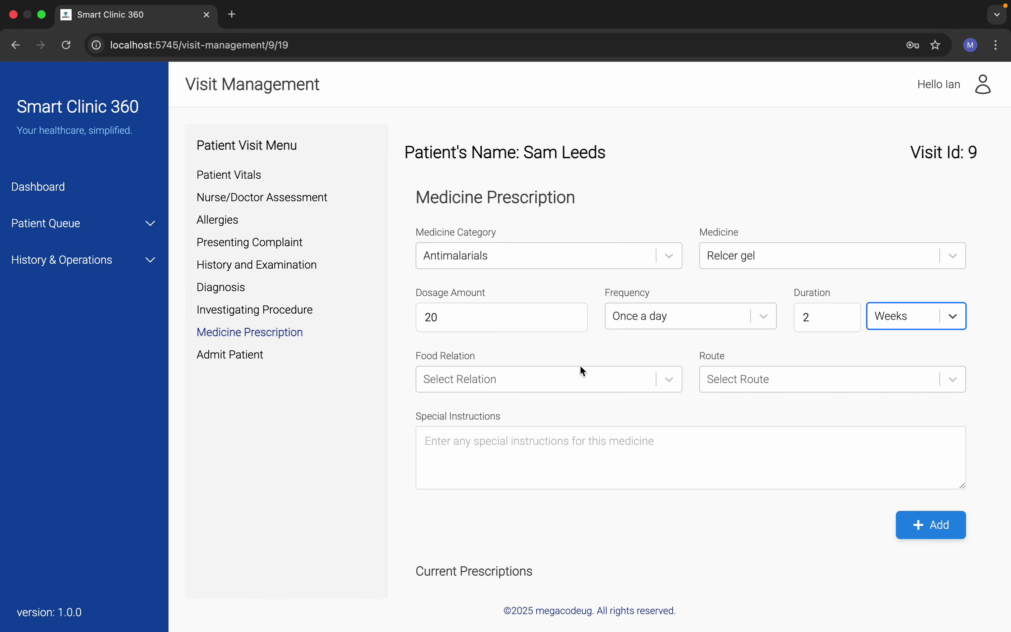
click(557, 379)
click(503, 441)
click(769, 389)
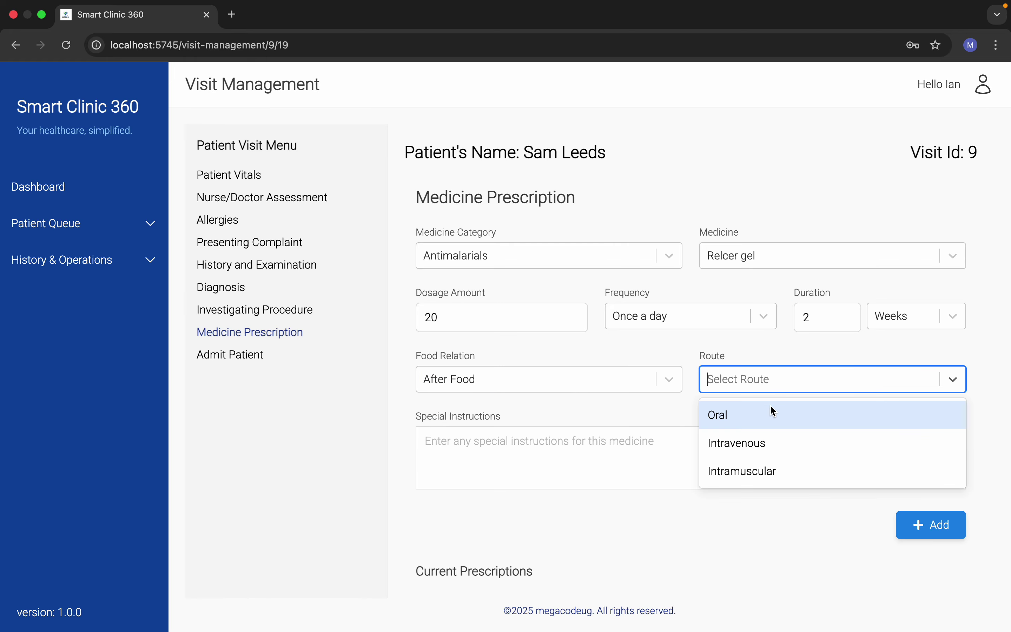
click(754, 412)
scroll(565, 550, down, 5)
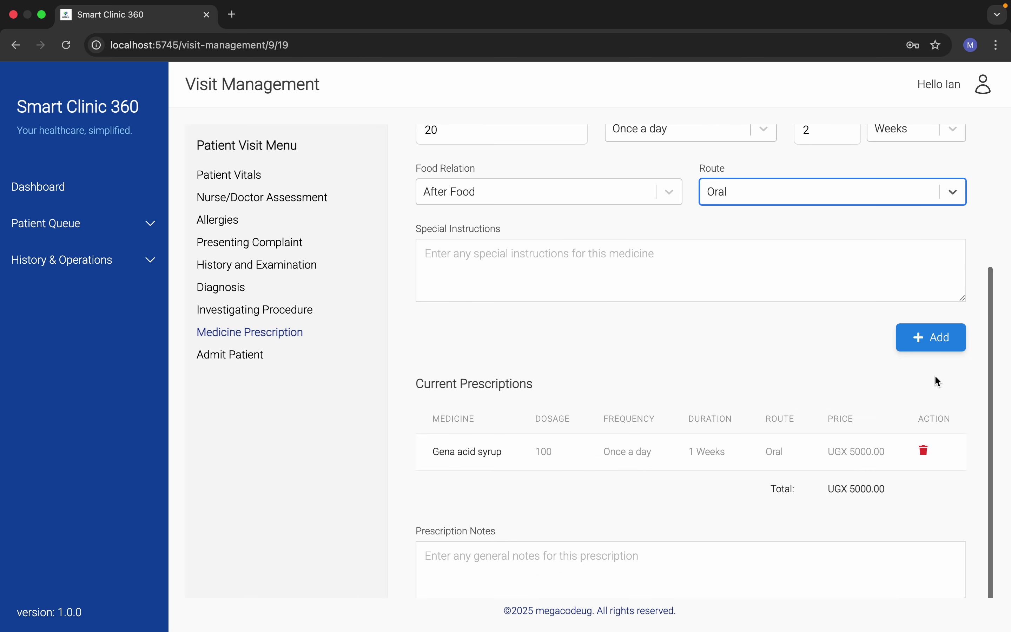
click(931, 337)
Step: Submit the visit's two-medicine prescription and return to the top of the page
scroll(620, 389, down, 1)
scroll(623, 396, down, 3)
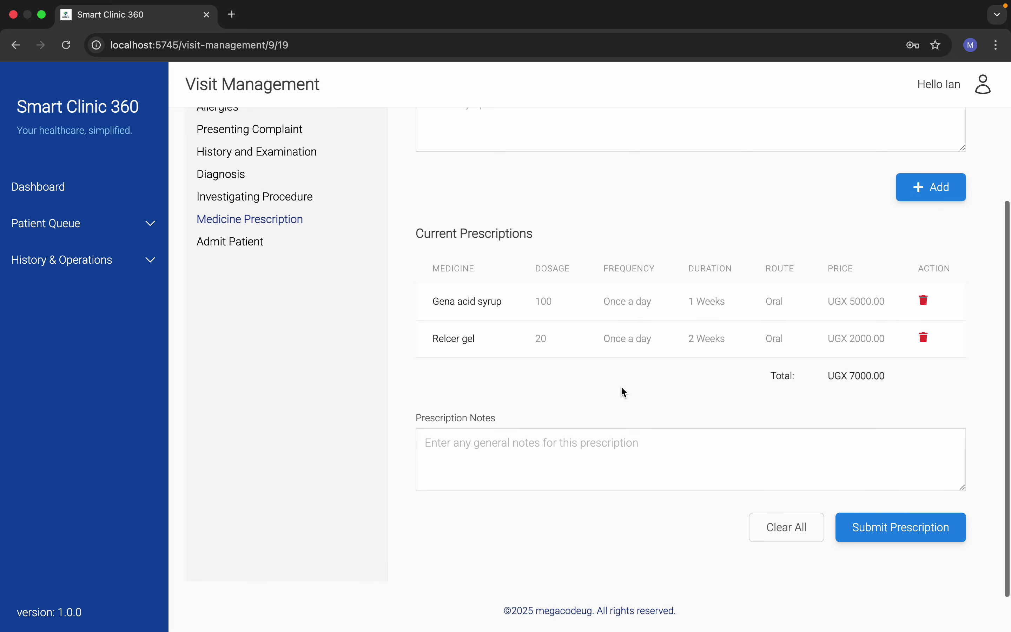
click(881, 530)
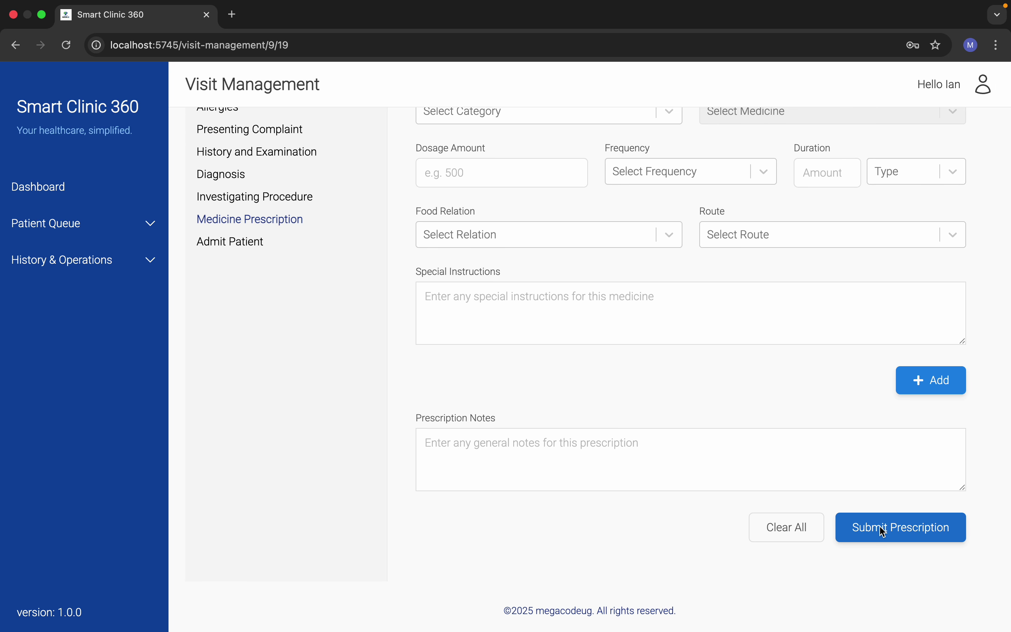
scroll(879, 522, up, 1)
scroll(810, 340, up, 3)
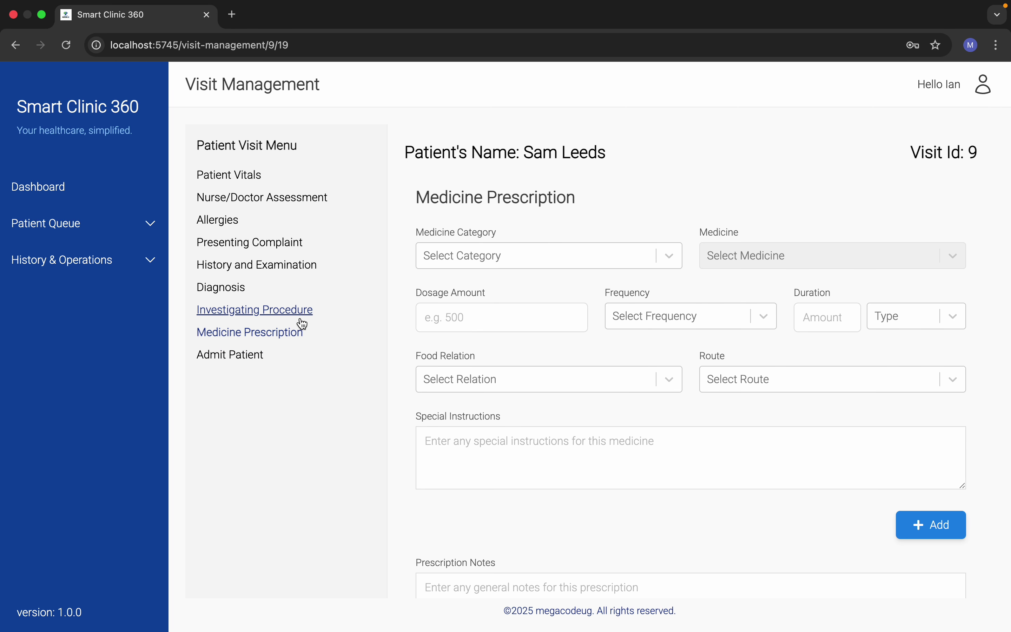
Step: Open Admit Patient for the visit, then sign out of the doctor's account
click(238, 356)
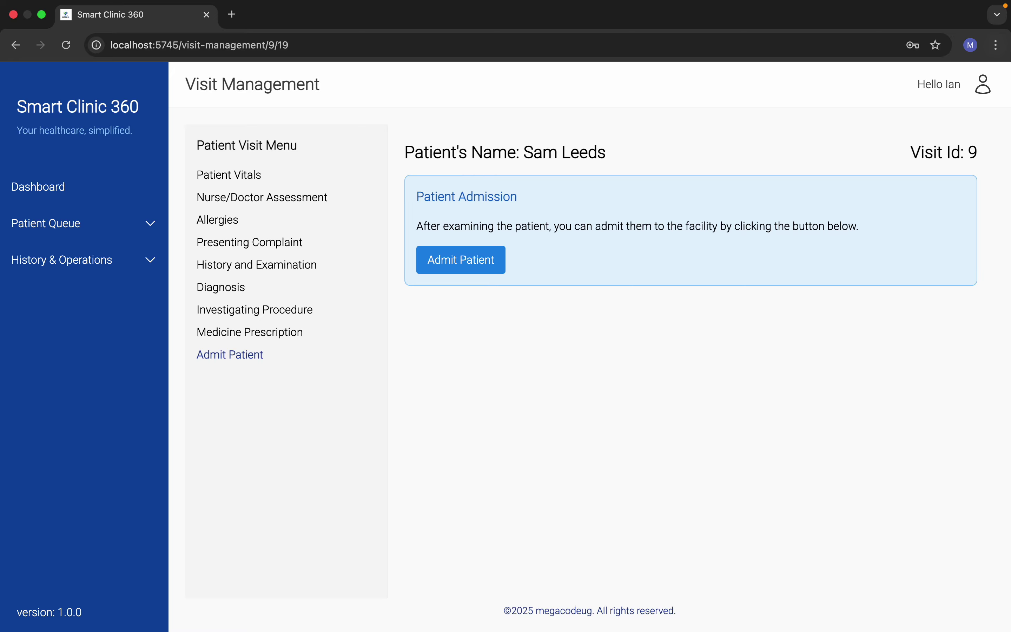
click(984, 83)
click(924, 134)
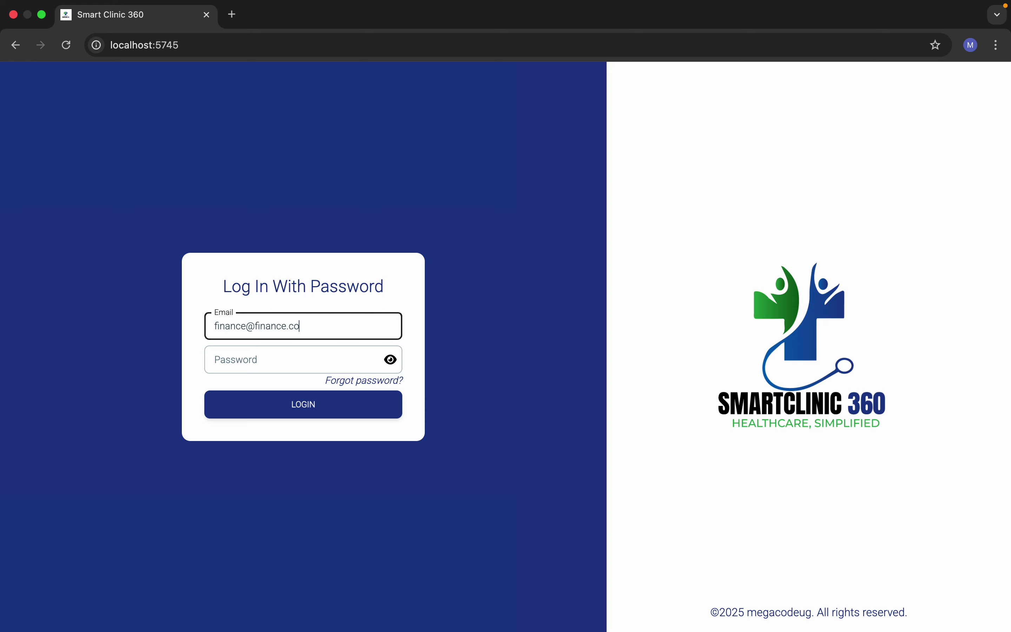
Step: Log in with the finance account's e-mail and password
text(m)
click(273, 360)
text(12)
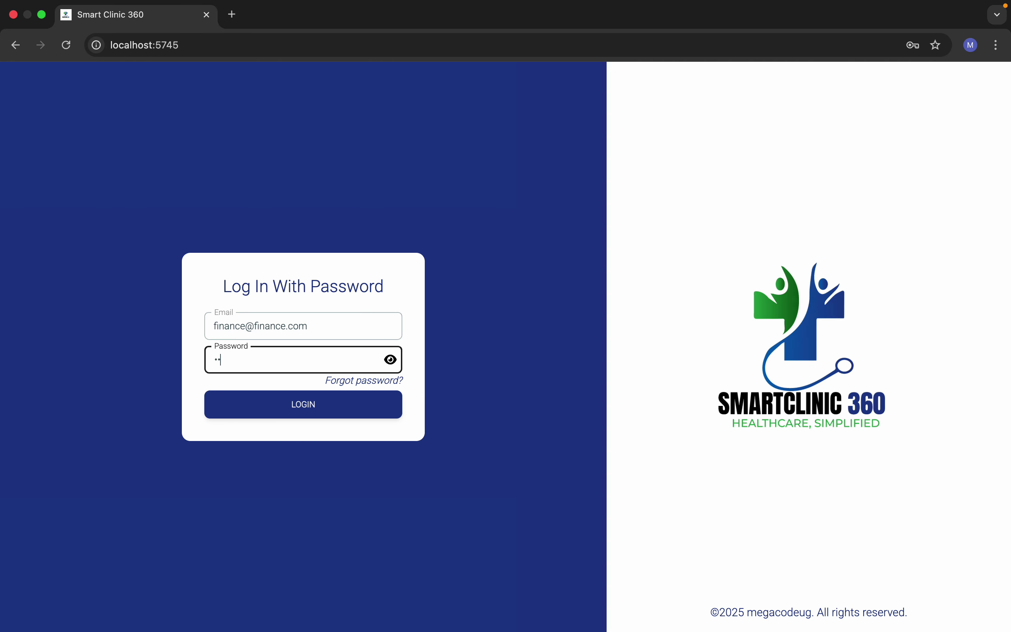
text(3456)
click(349, 416)
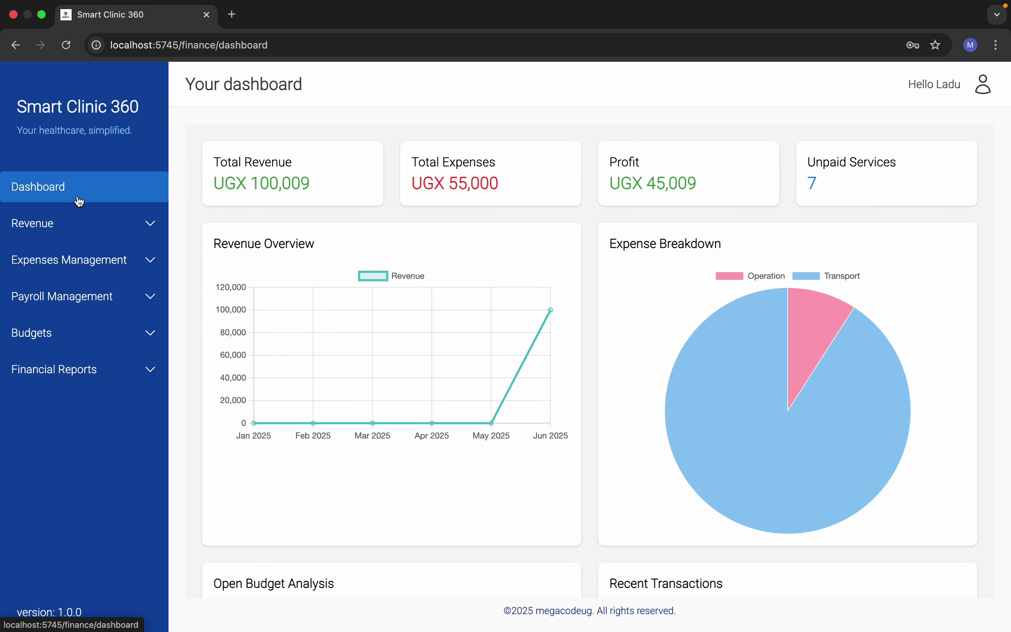
click(98, 224)
click(94, 261)
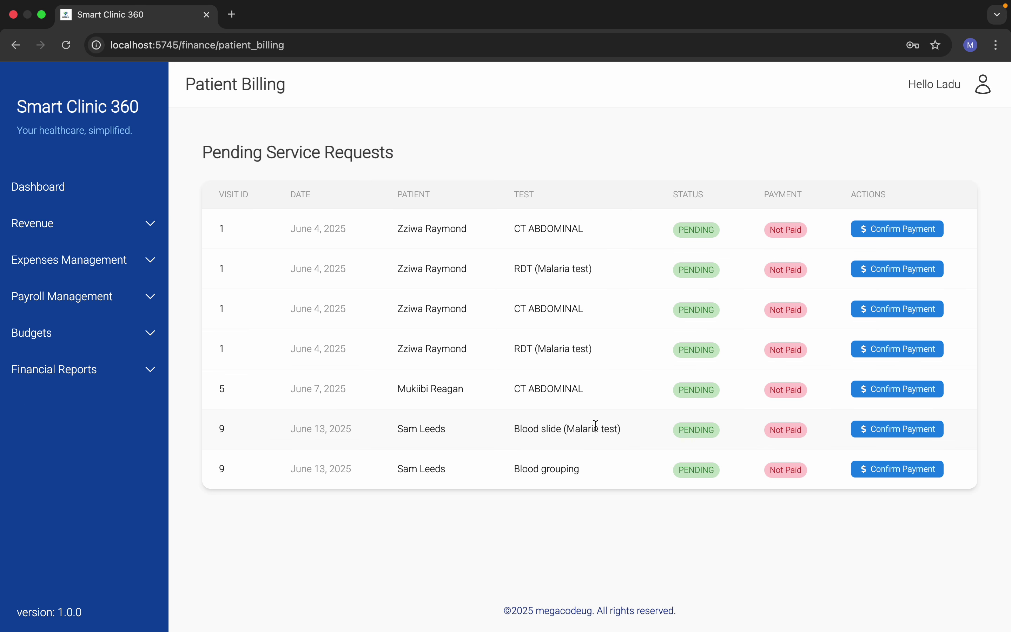
click(873, 433)
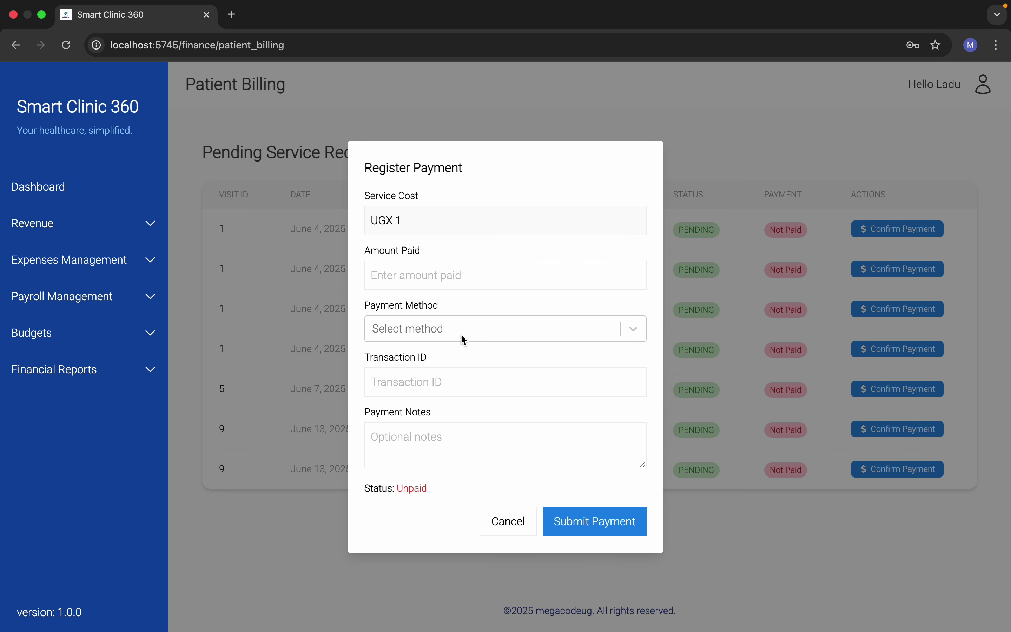
click(449, 285)
text(1)
click(435, 336)
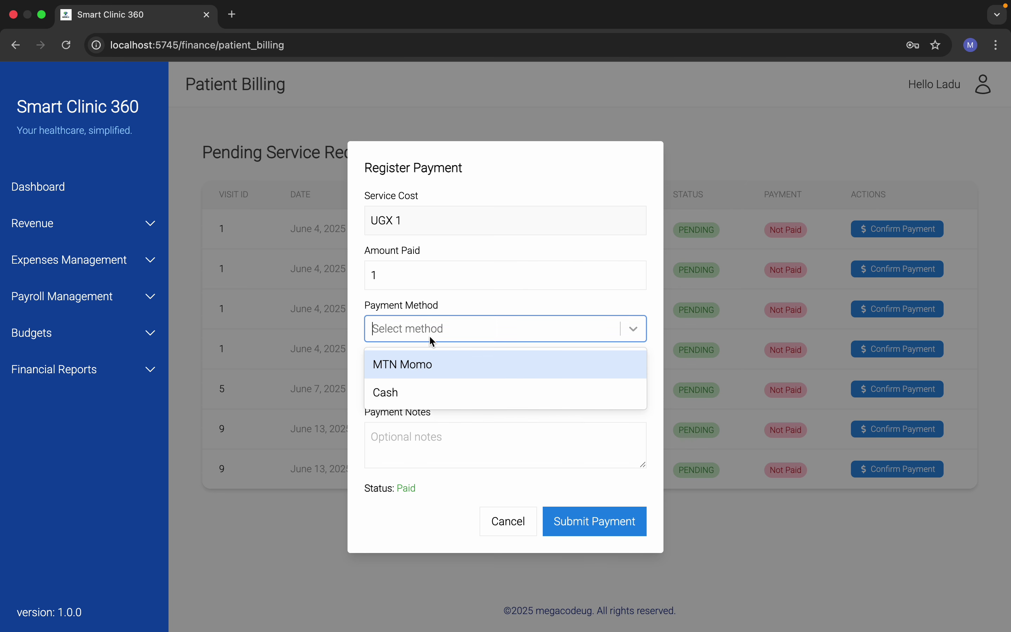
click(435, 390)
click(564, 524)
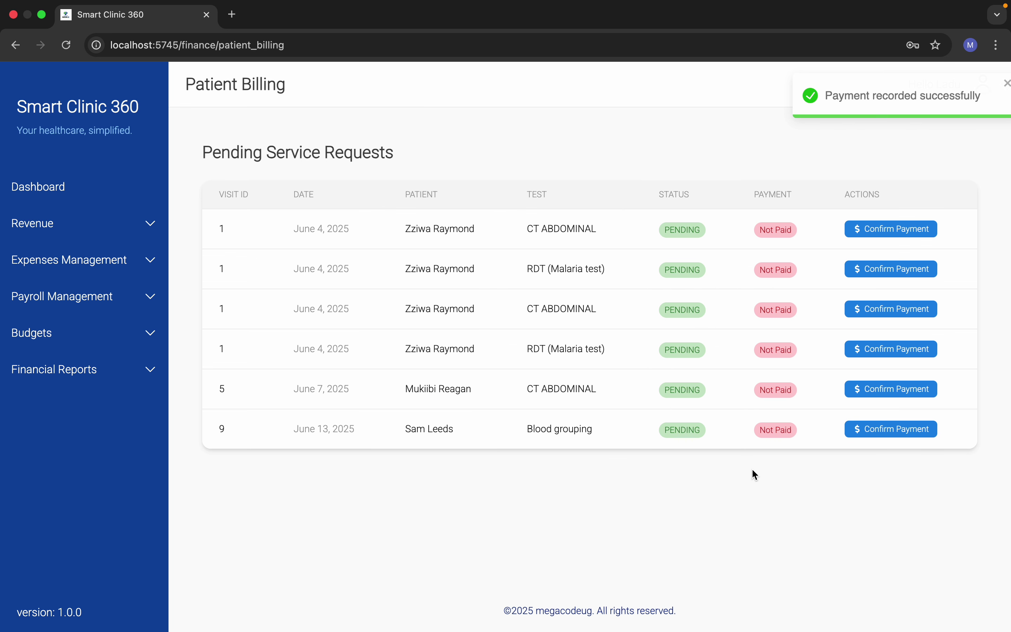
Step: Record a cash payment of 1 for the blood grouping and dismiss both success notices
click(890, 428)
click(452, 283)
text(1)
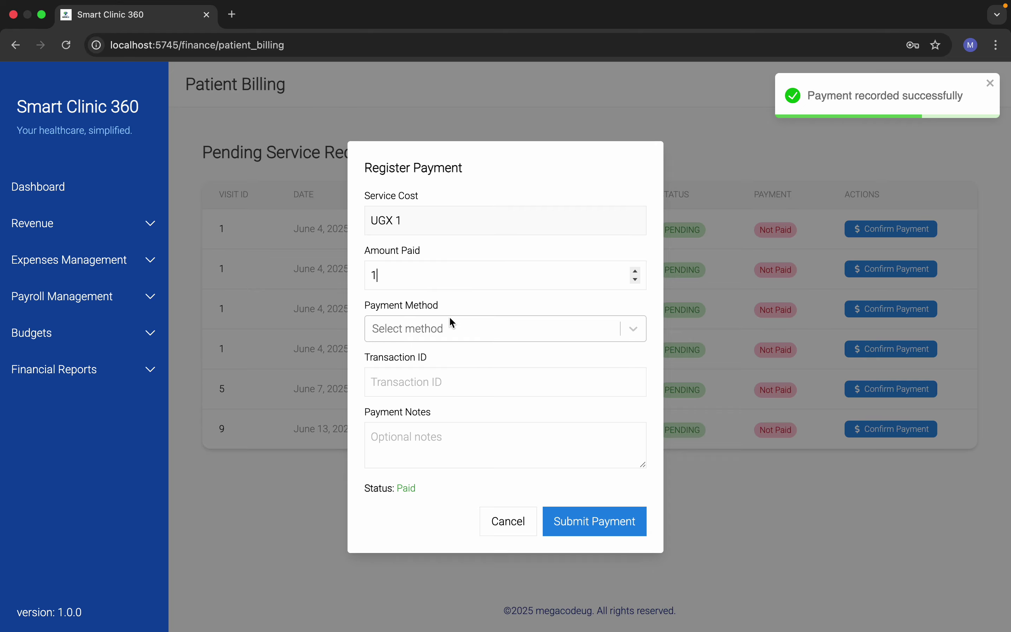
click(448, 328)
click(437, 387)
click(592, 524)
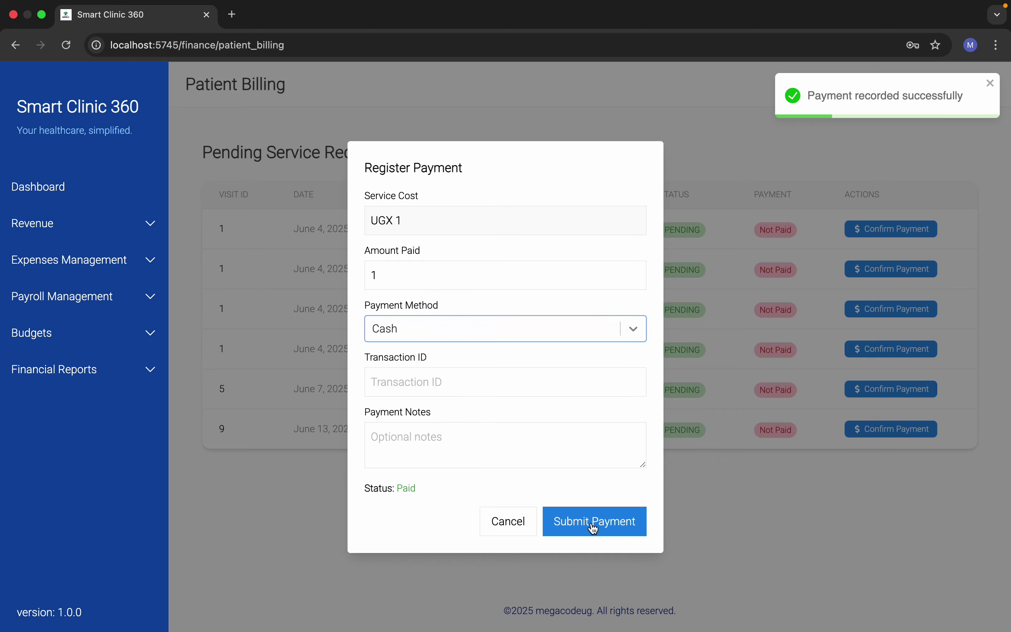
click(991, 84)
click(990, 84)
Step: Sign out of the finance account and log in with the lab account's credentials
click(990, 88)
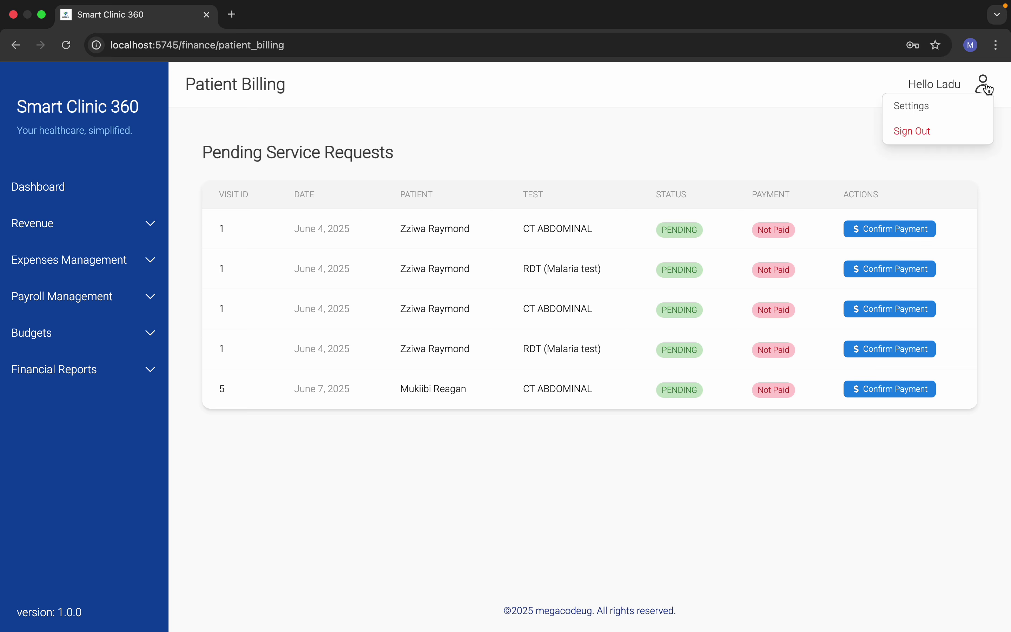
click(939, 132)
click(266, 325)
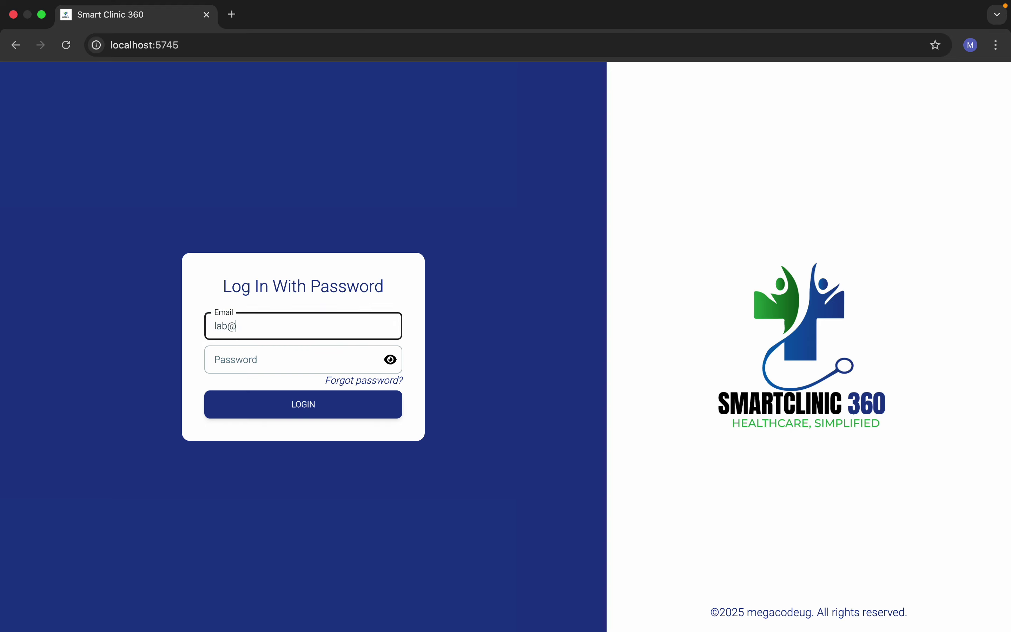
click(249, 347)
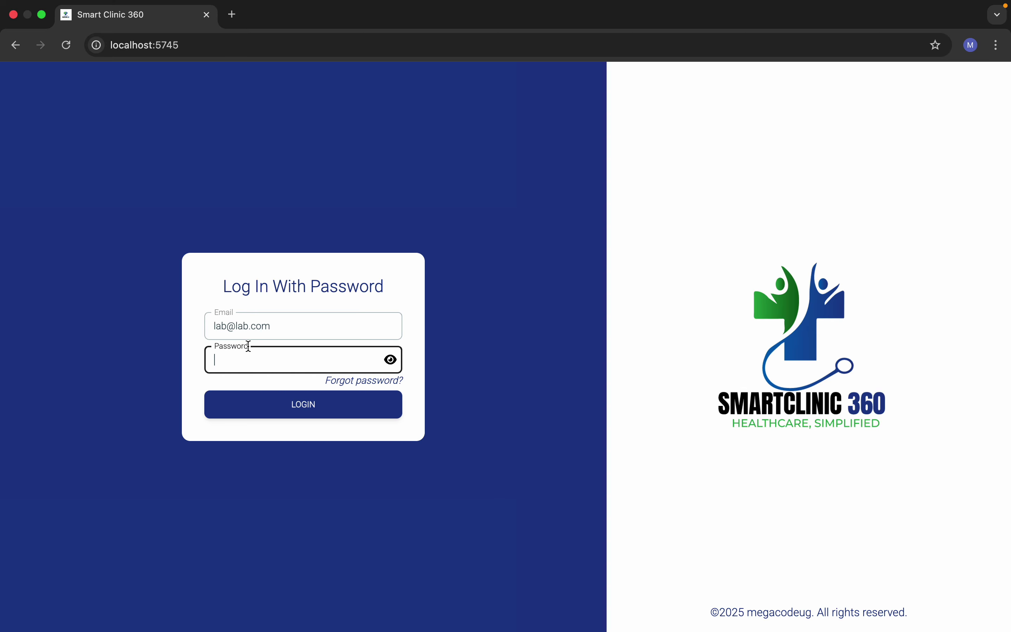
text(•••••••)
click(274, 402)
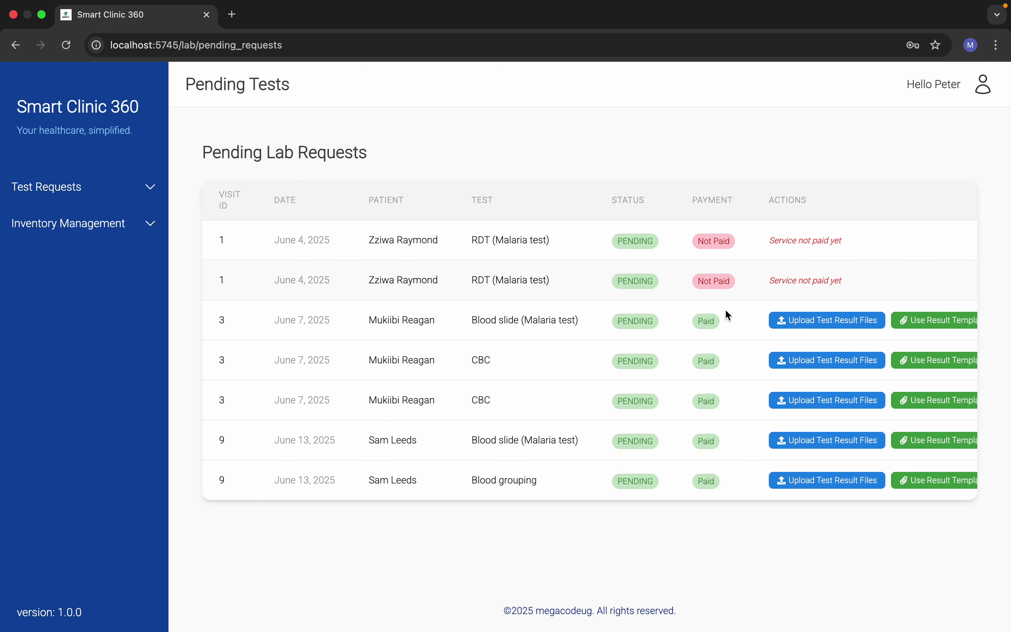
Step: Review the lab page, then sign out of the lab account
scroll(587, 413, down, 3)
scroll(589, 415, up, 3)
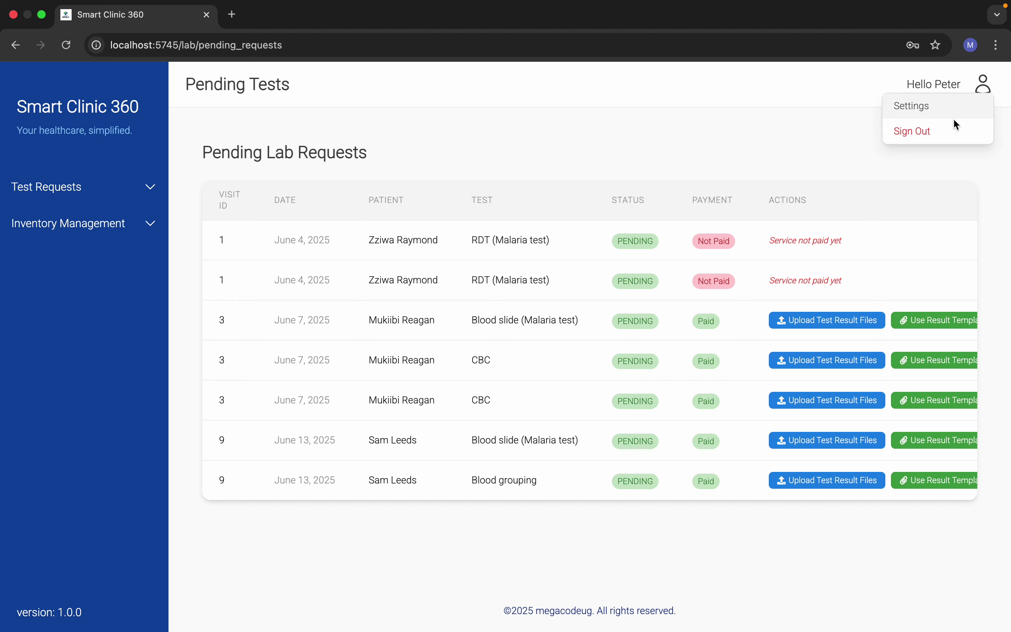
click(940, 134)
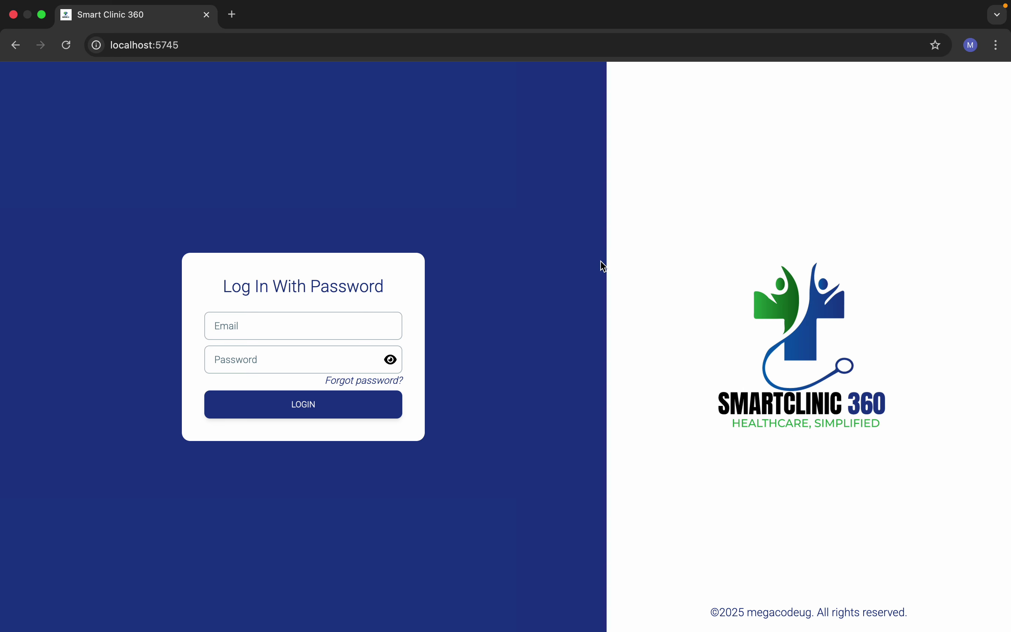
Step: Log in with the pharmacy account's e-mail and password
click(355, 327)
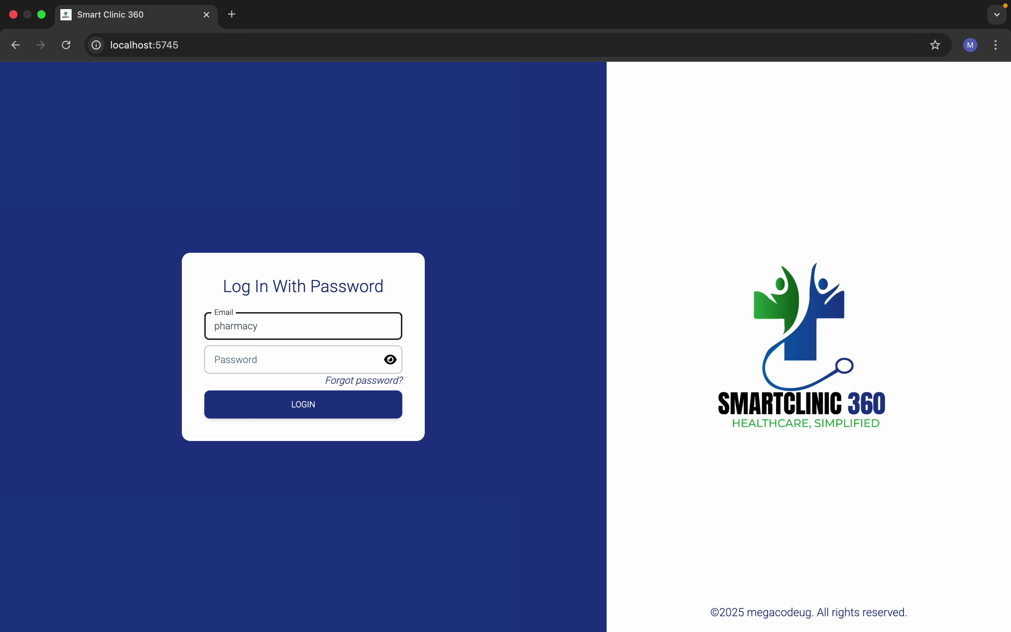
click(349, 356)
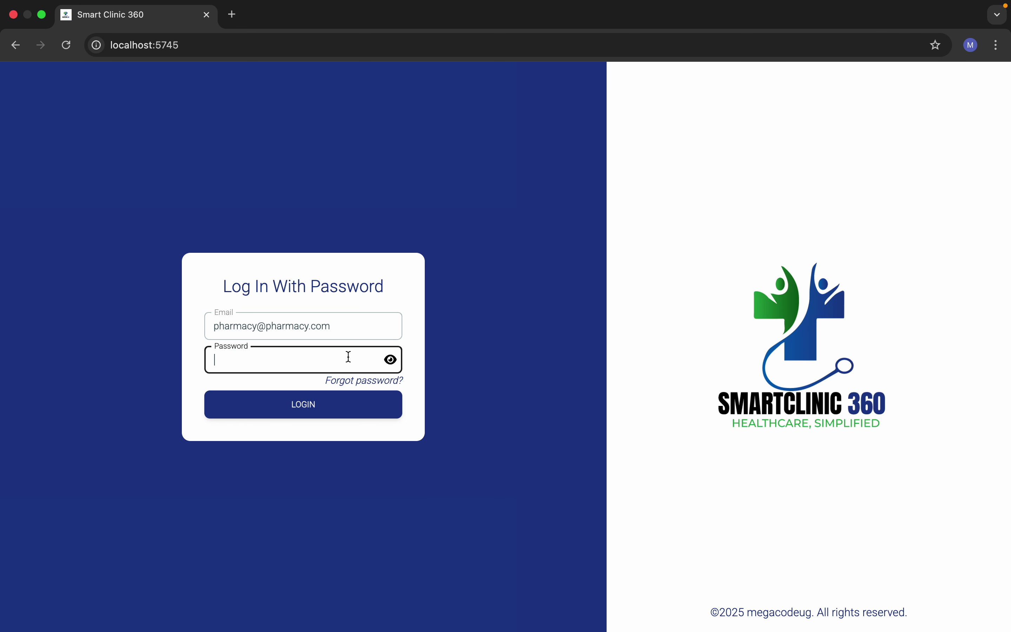
text(123456)
click(282, 414)
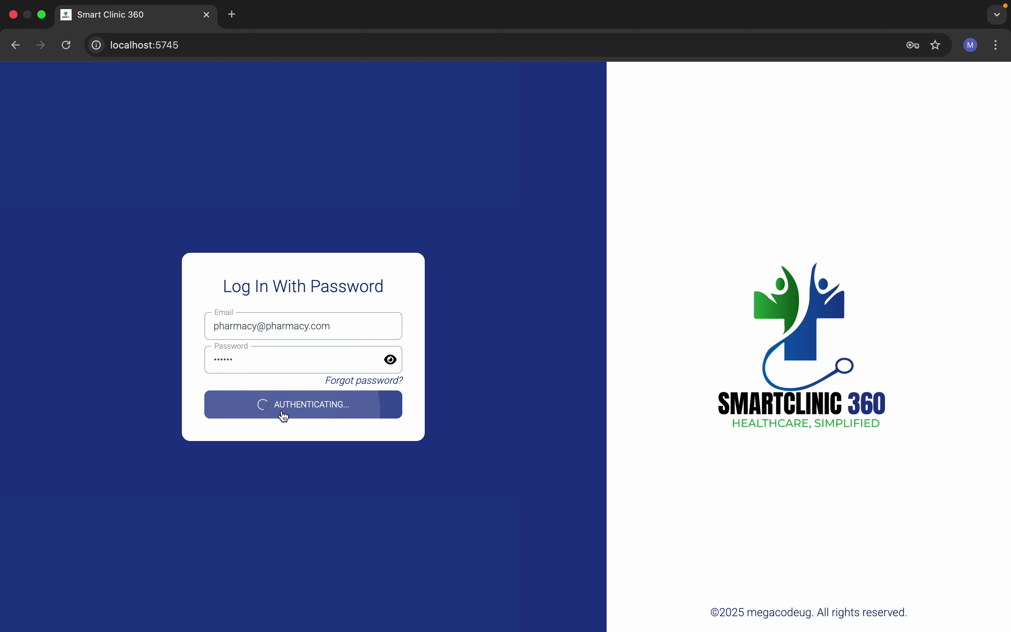
Step: Scroll through the pharmacy dashboard: 5 out of stock, 12 running low, monthly sales
scroll(282, 411, down, 5)
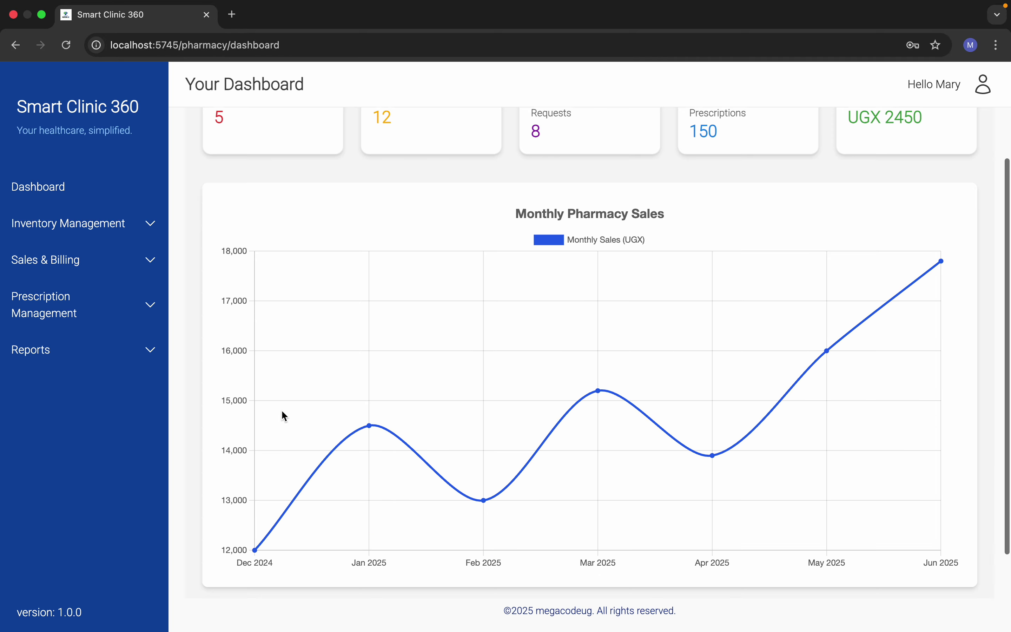
scroll(282, 411, up, 5)
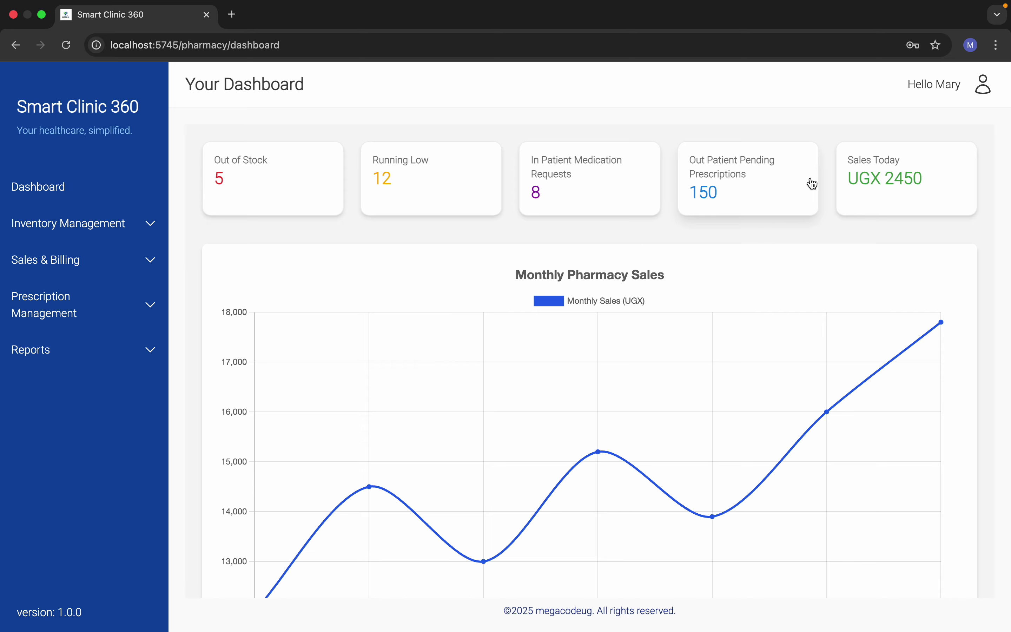
scroll(833, 310, down, 3)
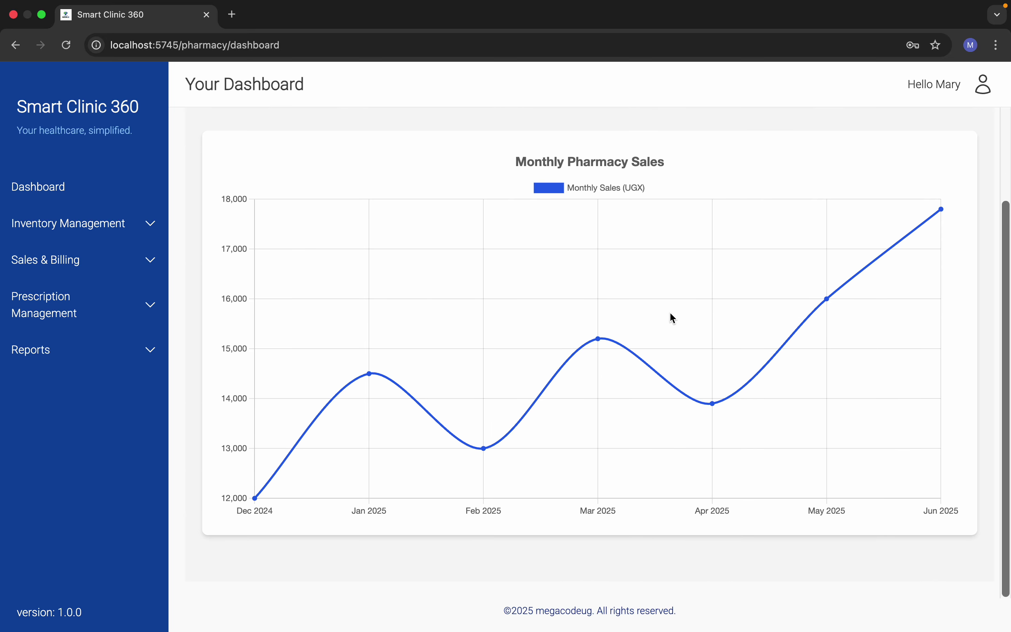
scroll(672, 314, up, 1)
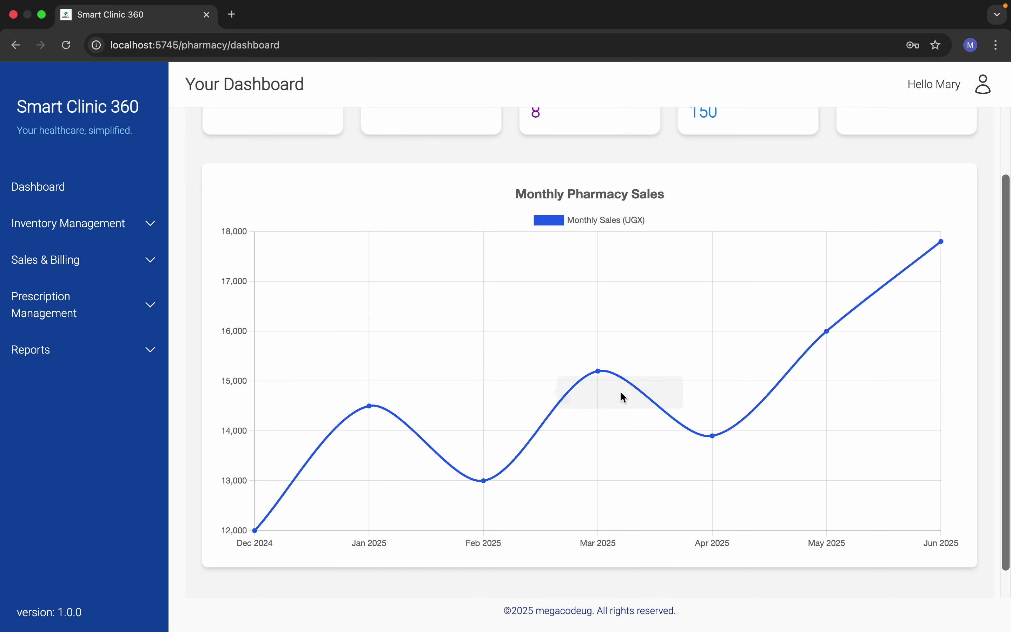
scroll(754, 351, up, 1)
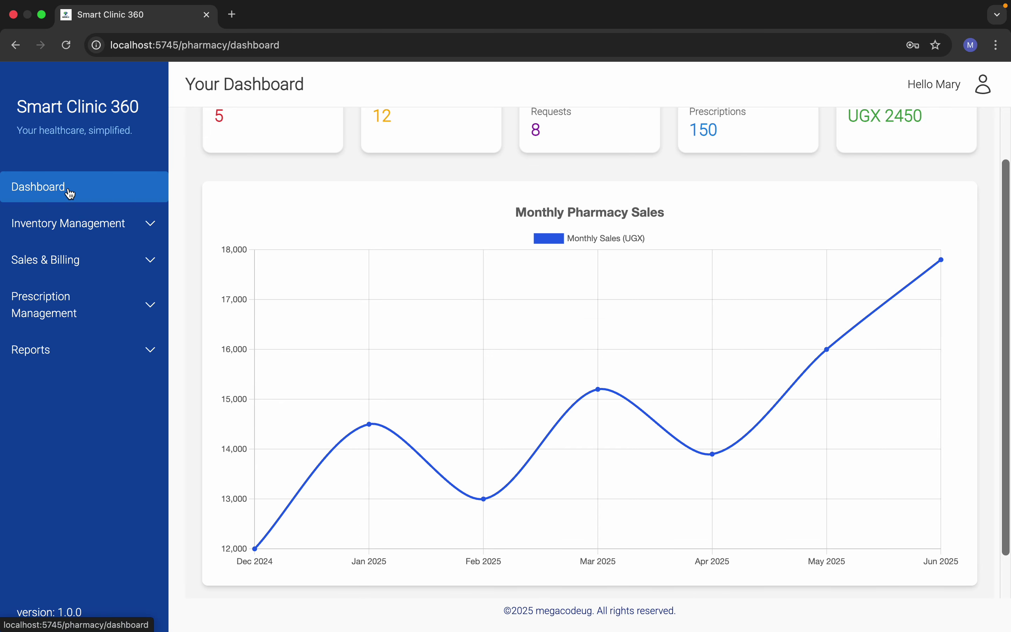
click(82, 321)
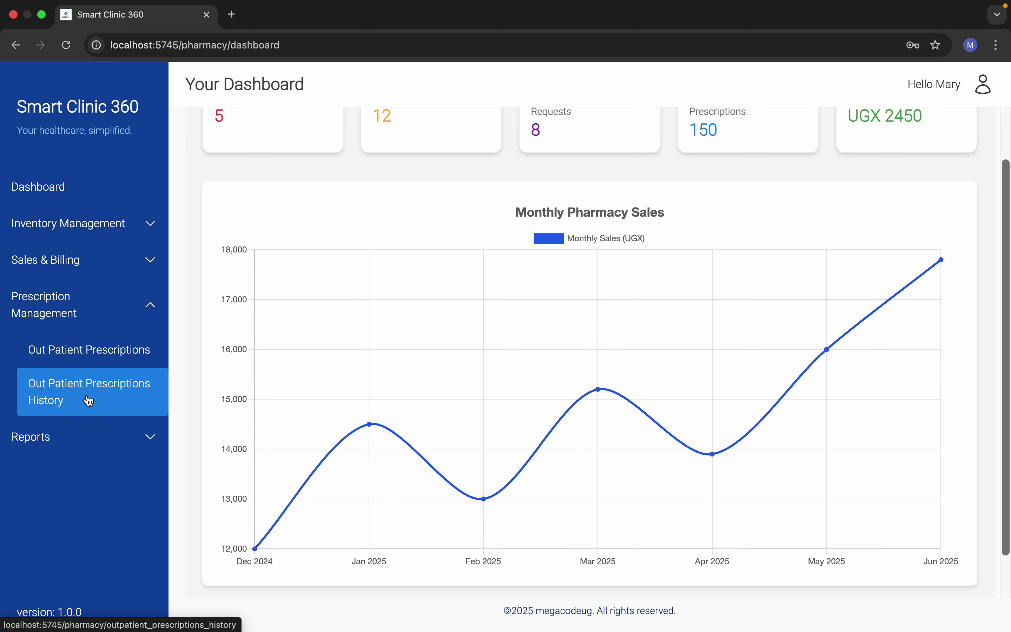
click(103, 359)
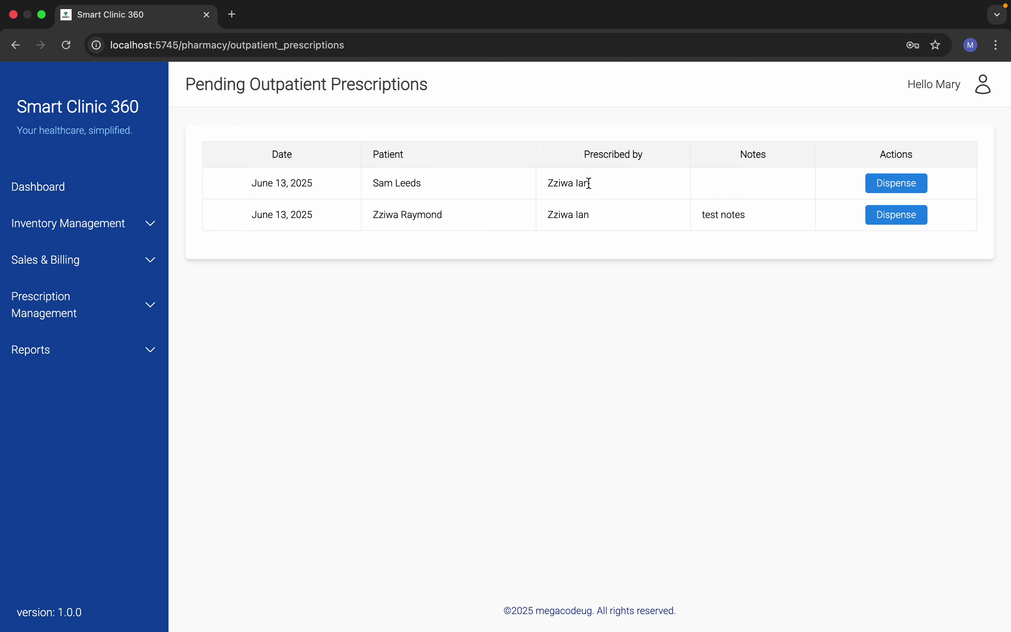
click(891, 190)
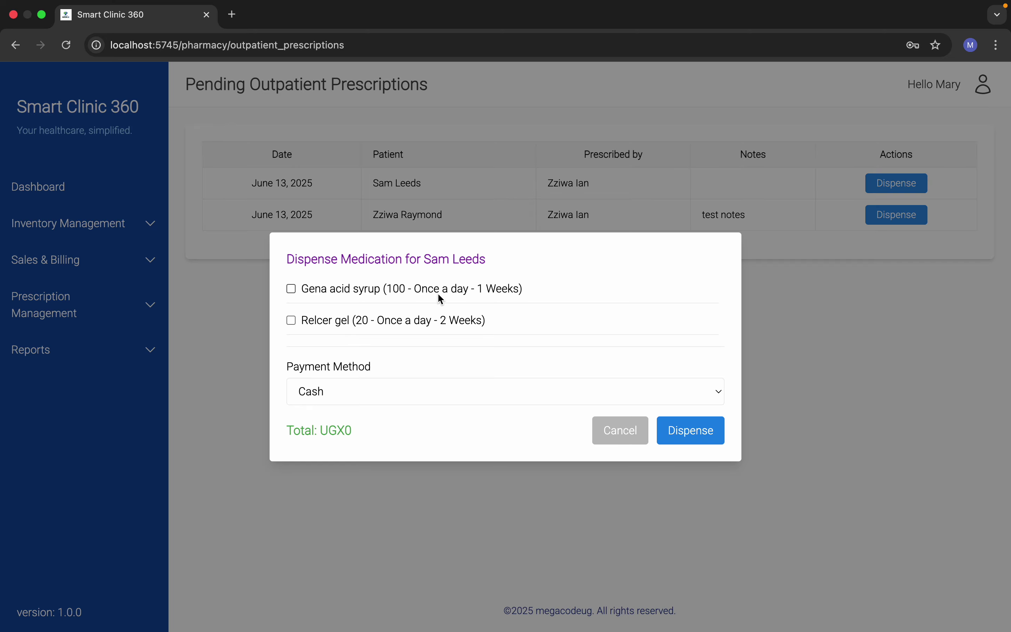
click(359, 290)
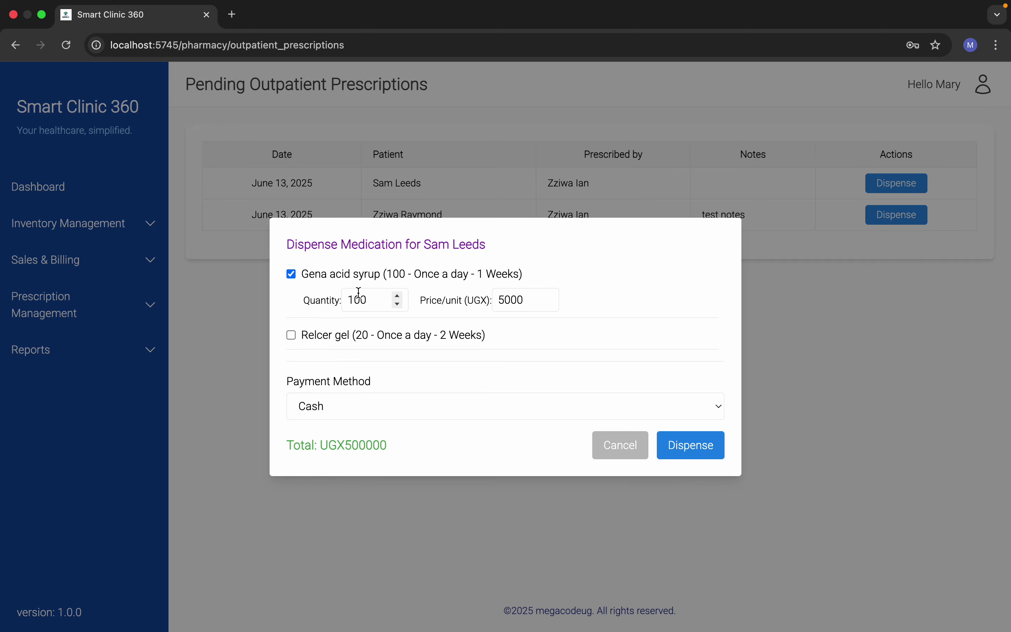
click(300, 274)
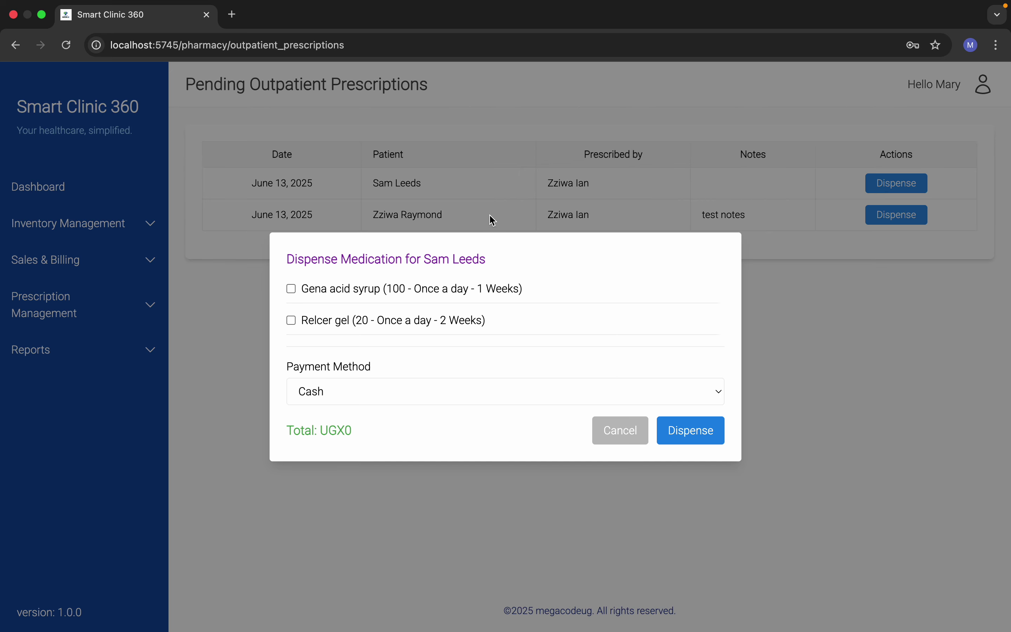
click(292, 288)
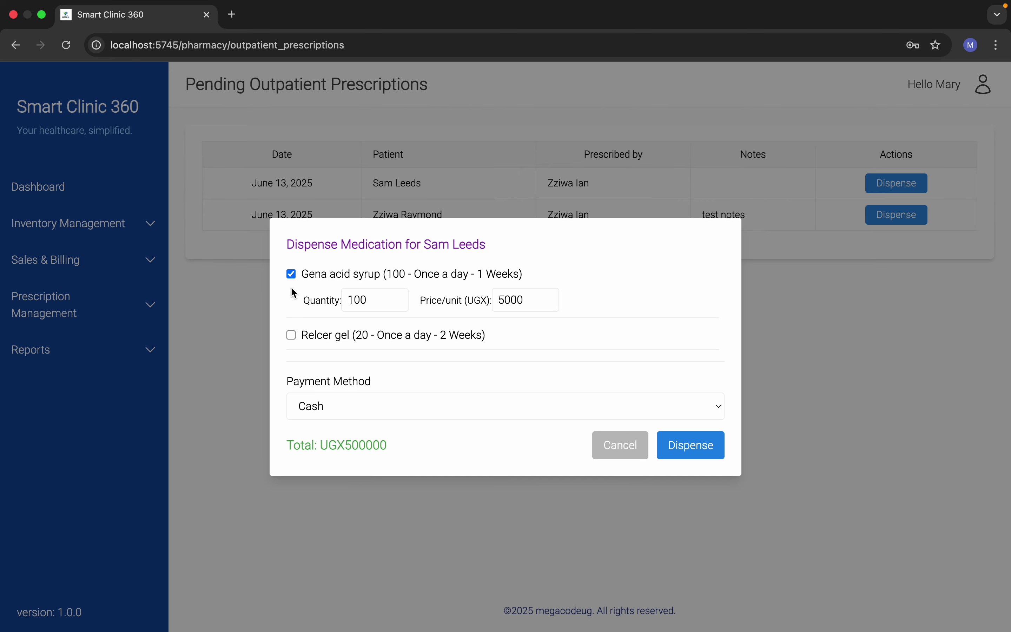
click(292, 337)
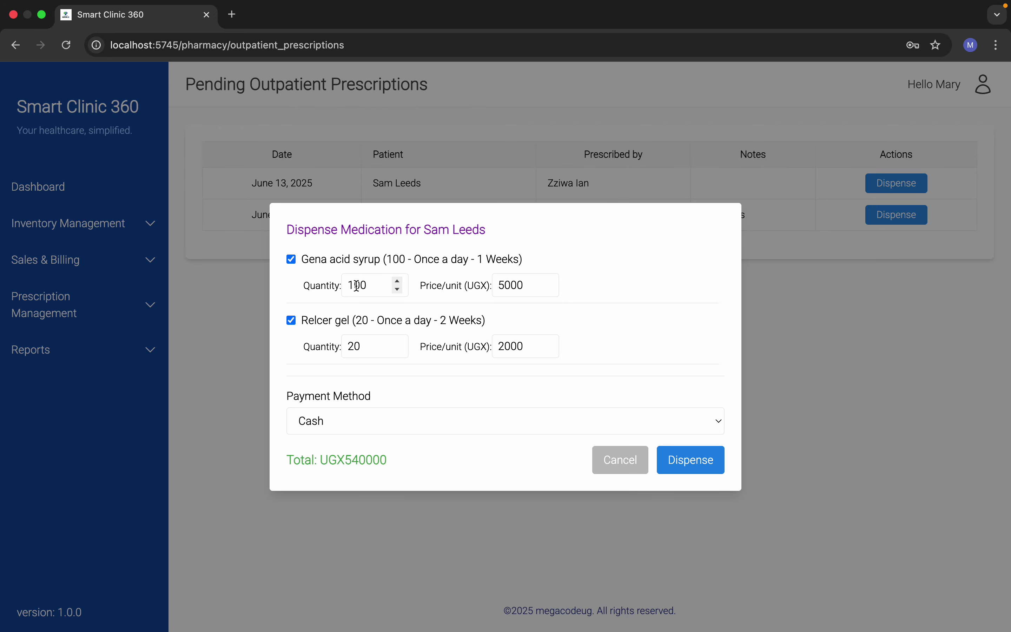
Step: Adjust the syrup and gel quantities (100 and 20) and keep Cash as payment
click(356, 287)
key(BackSpace)
text(2)
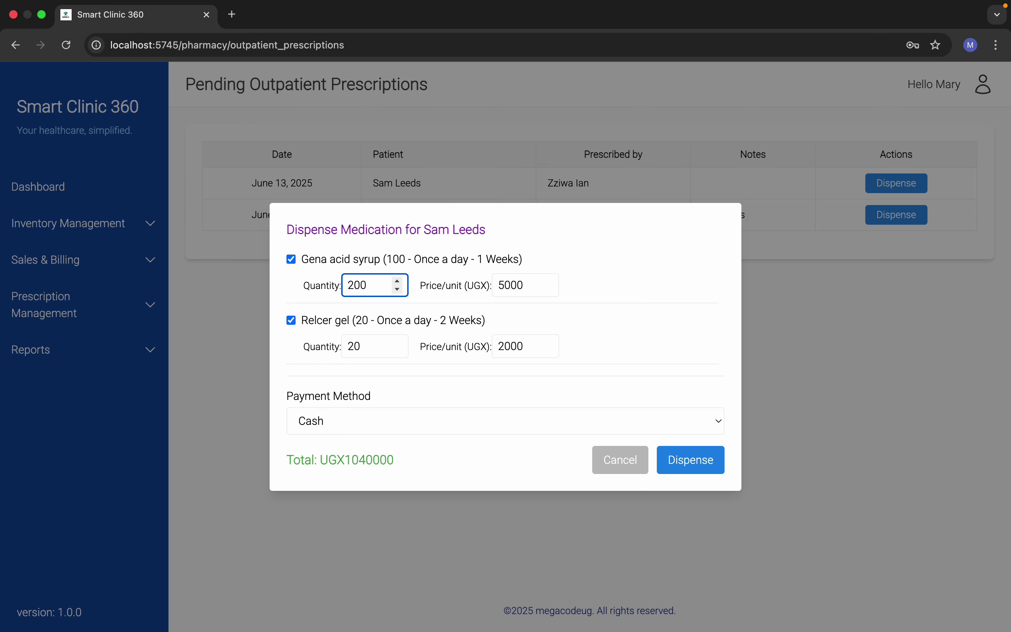
key(BackSpace)
text(1)
click(354, 346)
key(BackSpace)
text(4)
key(BackSpace)
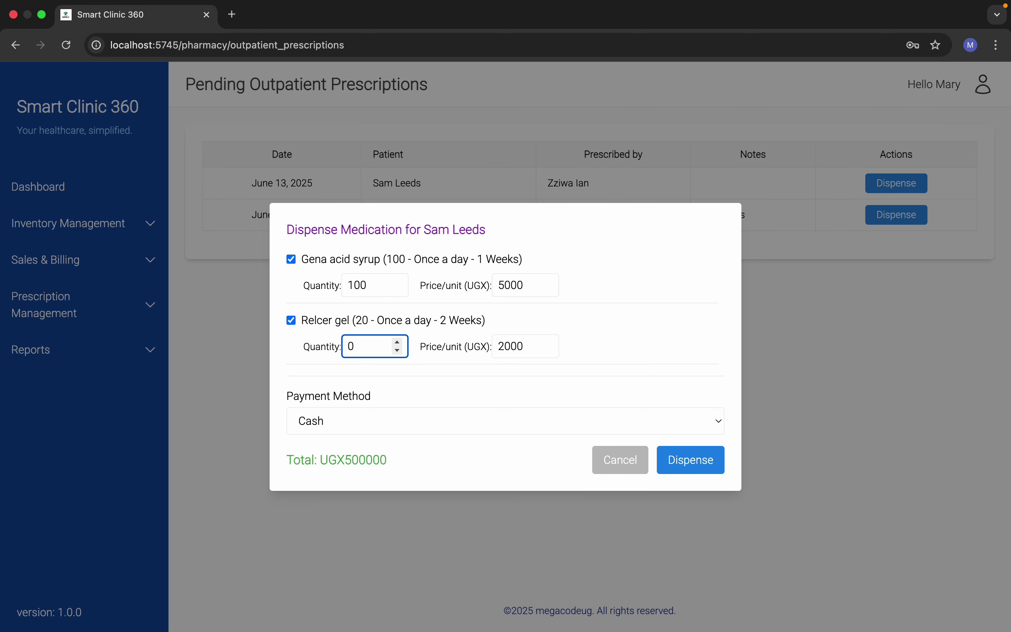
text(2)
click(451, 422)
click(451, 421)
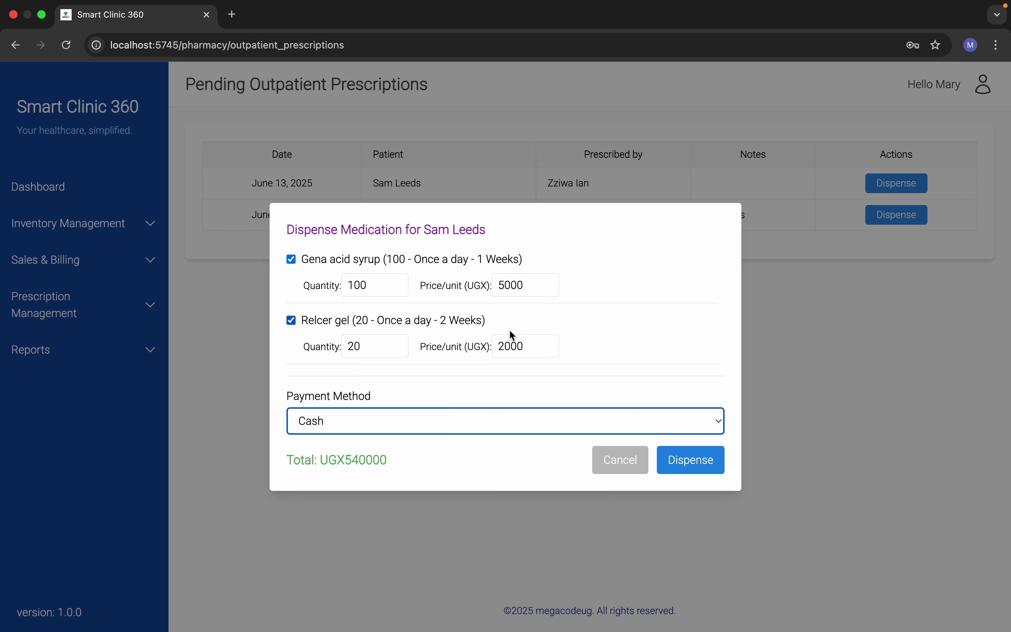
click(526, 389)
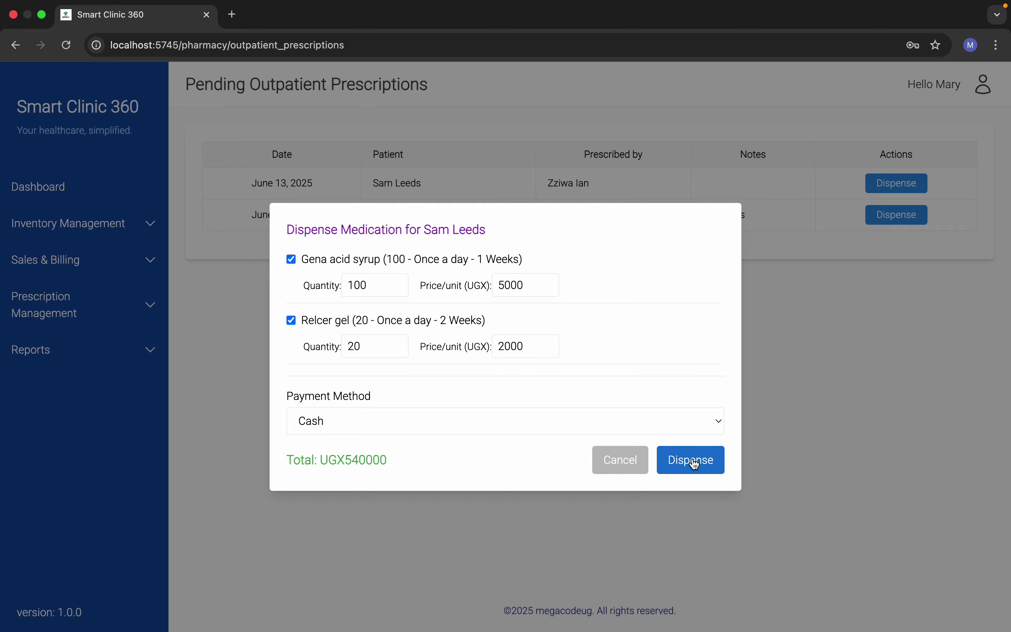
Step: Submit the dispense and dismiss the insufficient Gena acid syrup stock error (0 available)
click(696, 464)
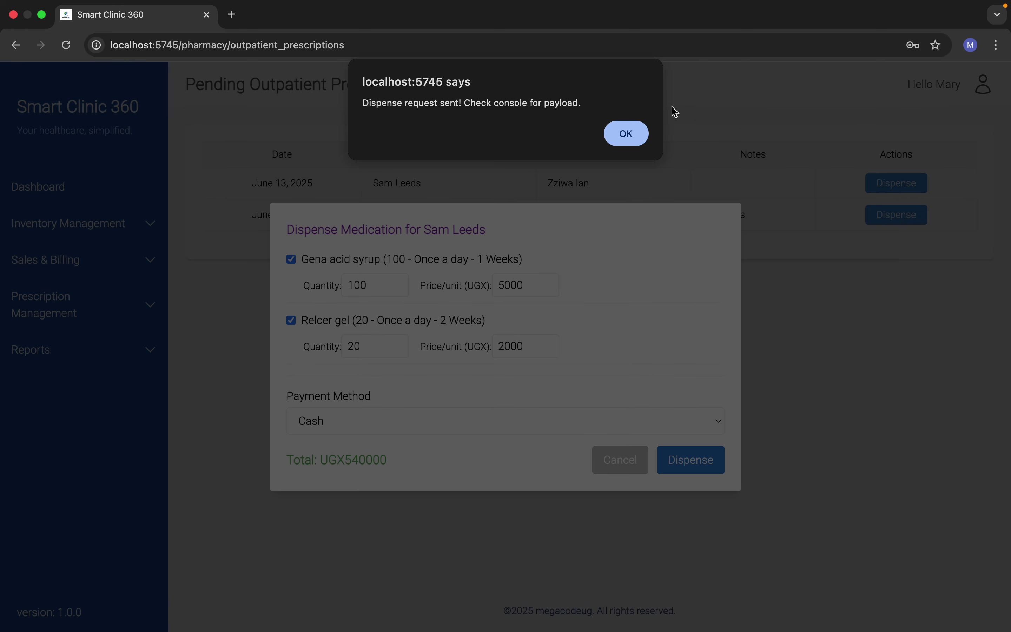
click(631, 130)
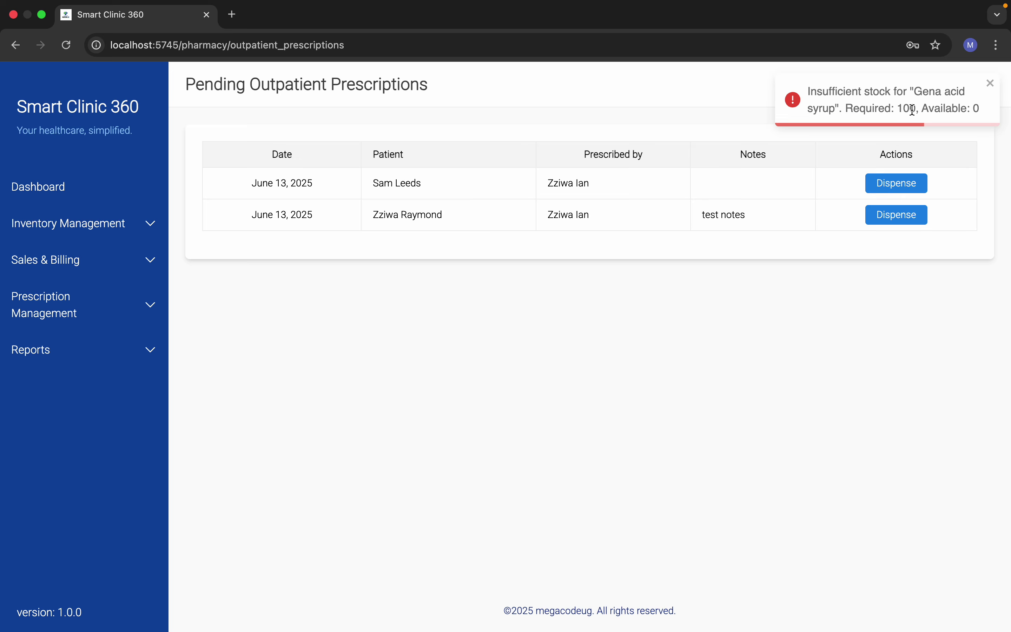
drag(922, 108, 977, 109)
click(991, 83)
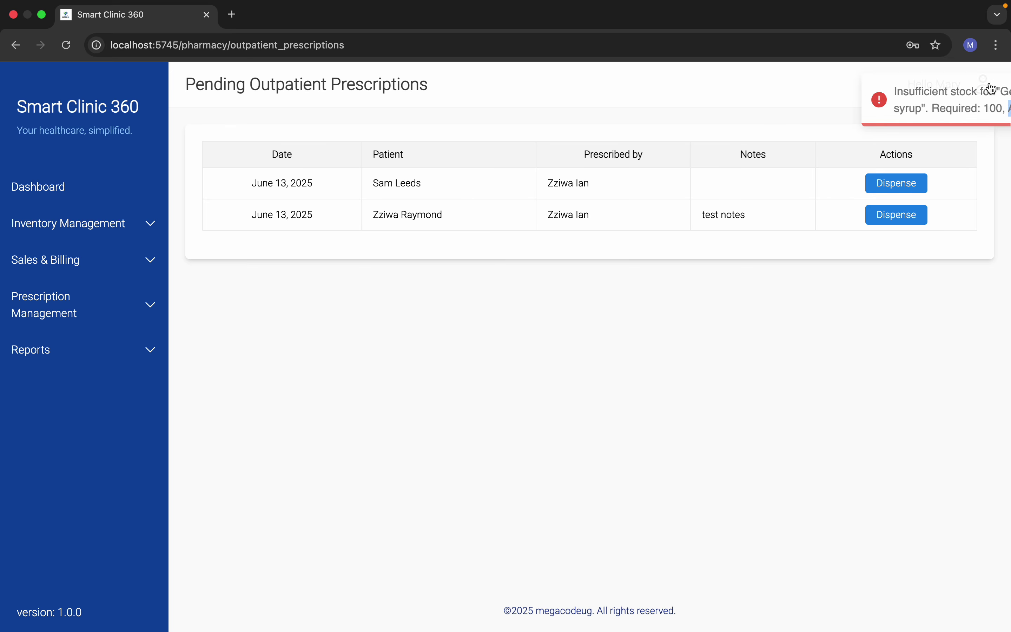
Step: Start a new medicine restock record for 500 Gena acid syrup, batch R-34
click(77, 224)
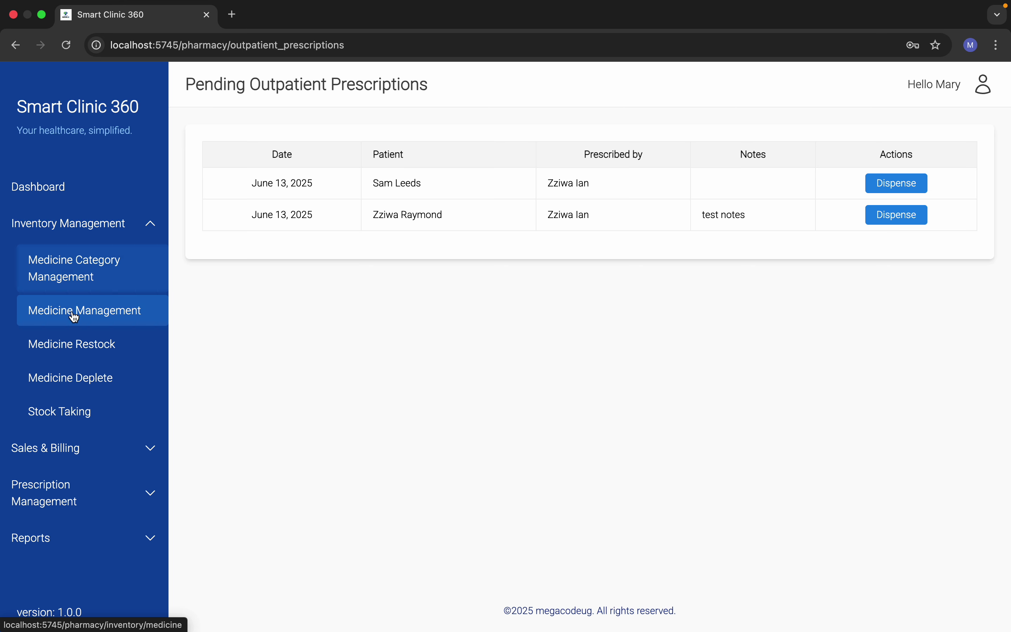
click(77, 345)
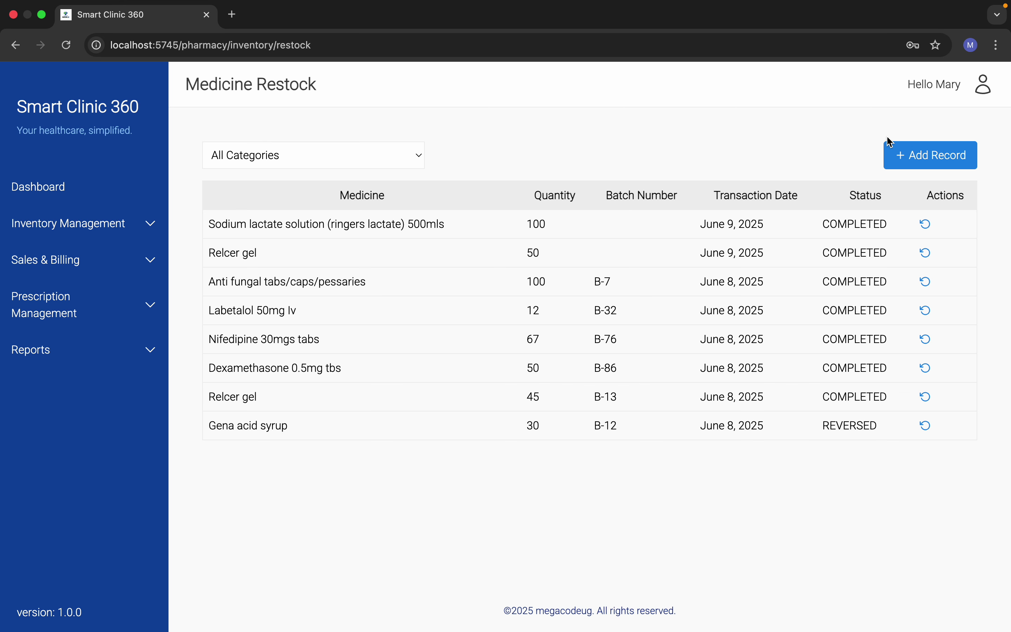
click(907, 155)
click(442, 271)
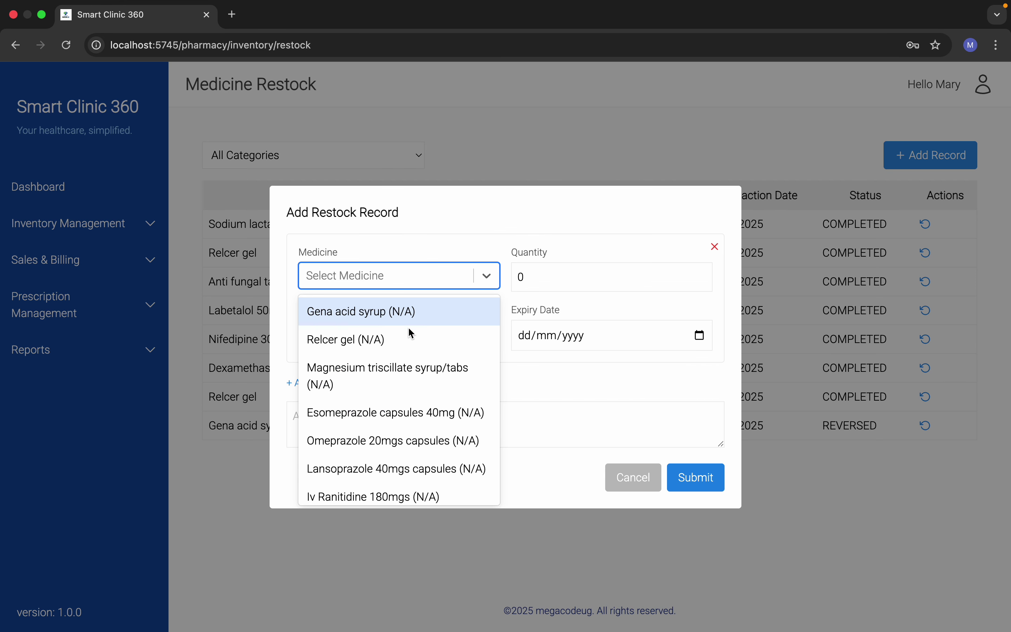
click(396, 315)
click(548, 279)
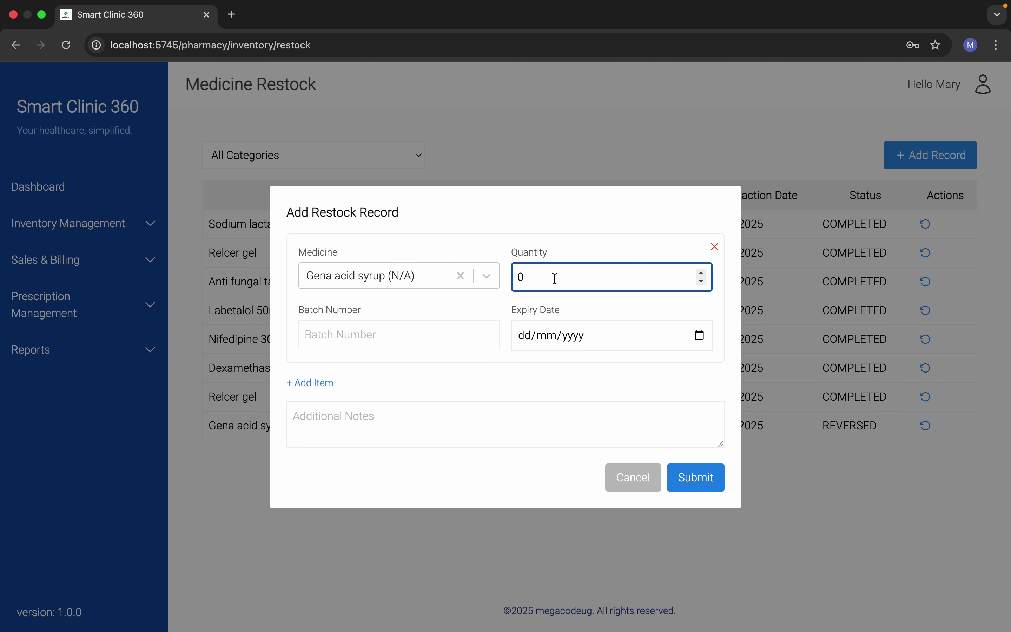
text(500)
click(395, 345)
text(R)
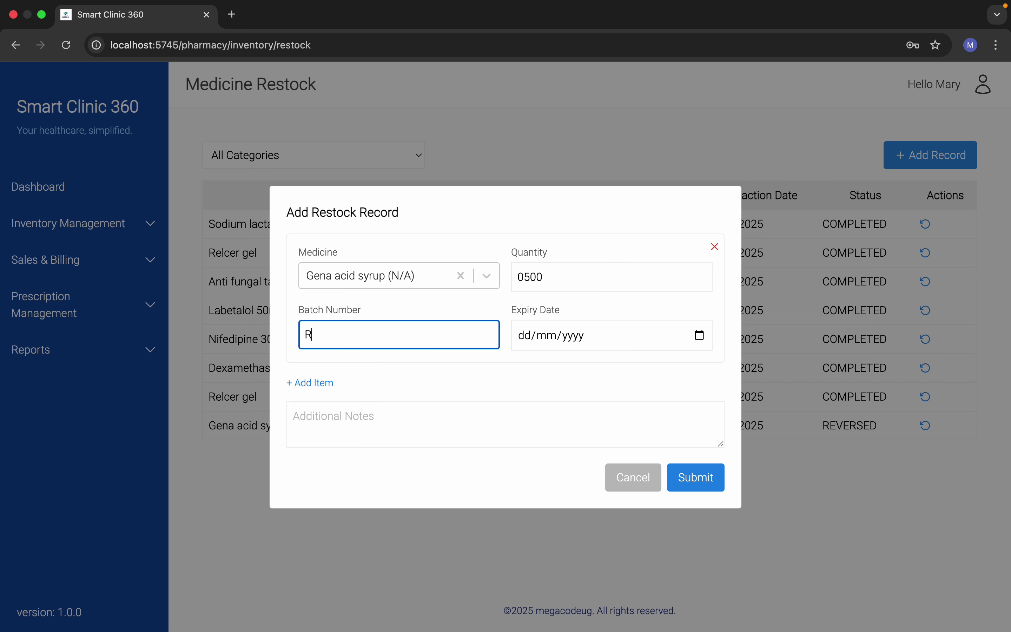
text(-34)
Step: Set the expiry to 30/06/2025, add a 'test' note, save, and check Stock Taking
click(699, 335)
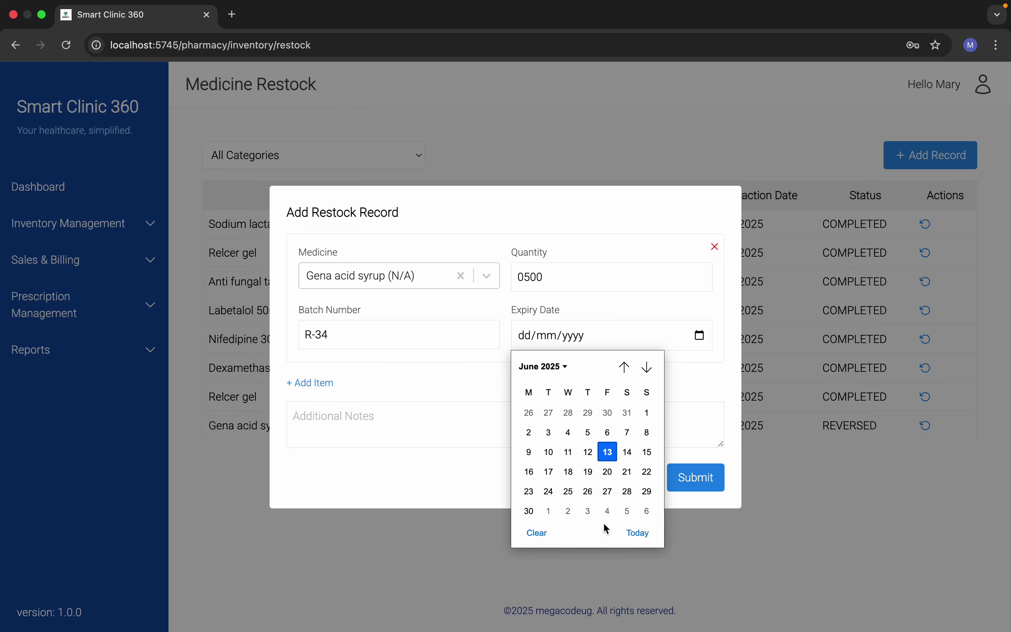
click(529, 512)
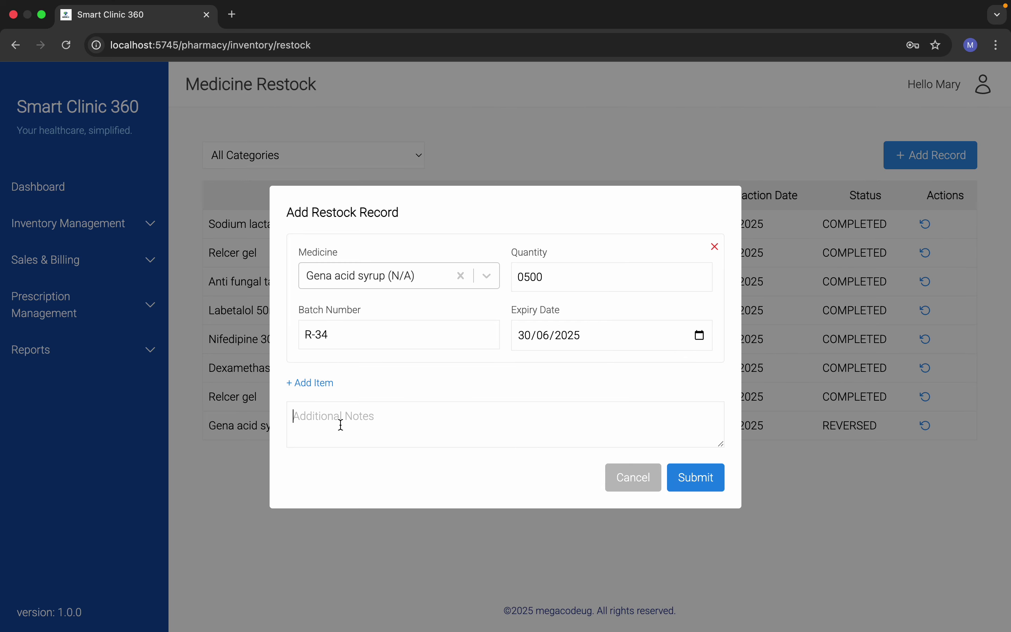
text(test)
click(704, 480)
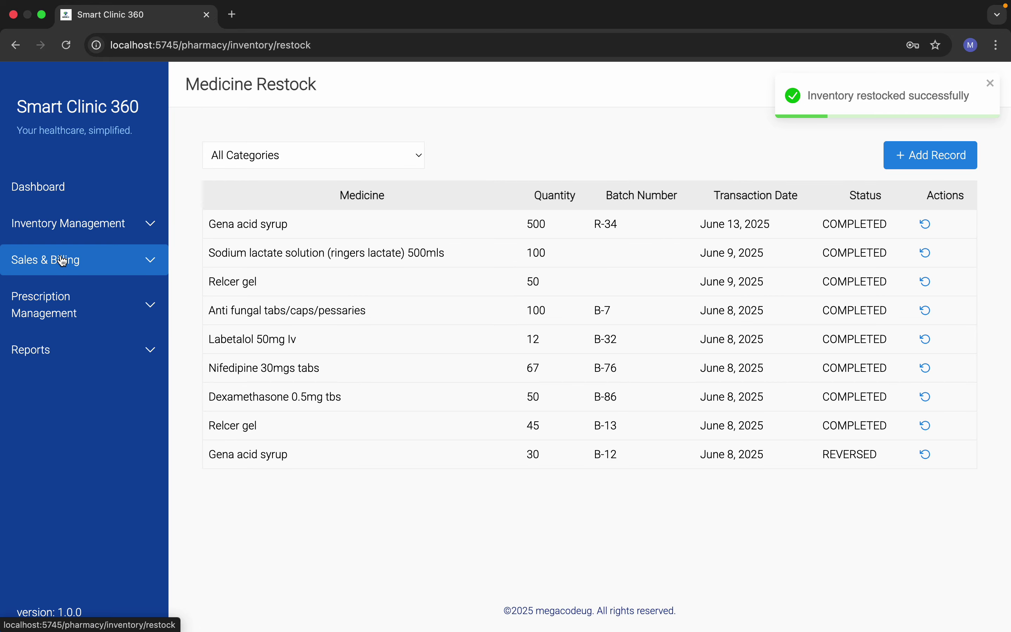
click(63, 224)
click(84, 413)
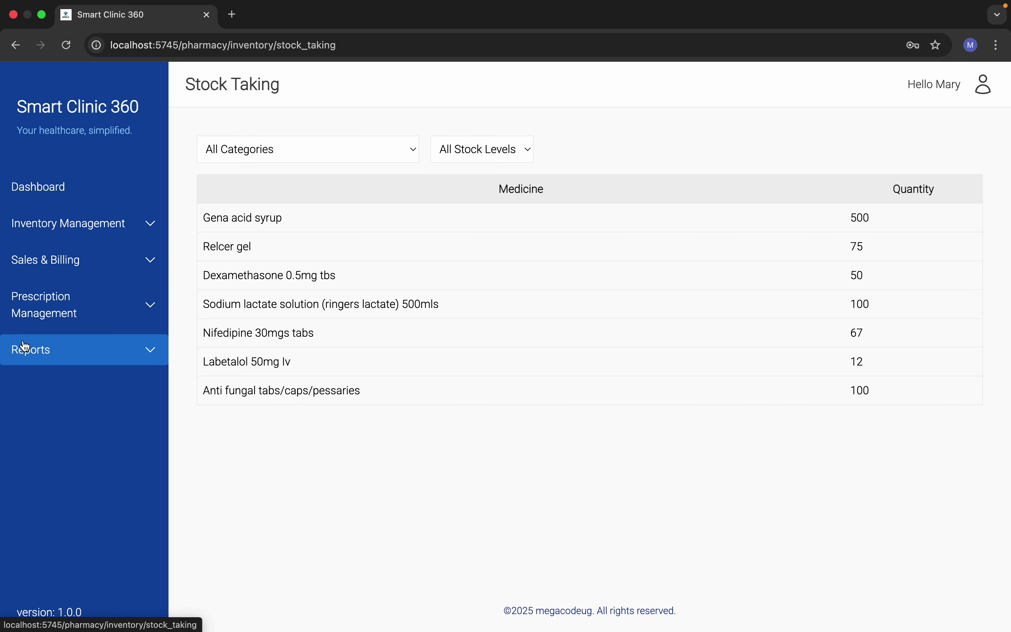
Step: Dispense both Gena acid syrup and Relcer gel from the first outpatient prescription
click(44, 324)
click(69, 355)
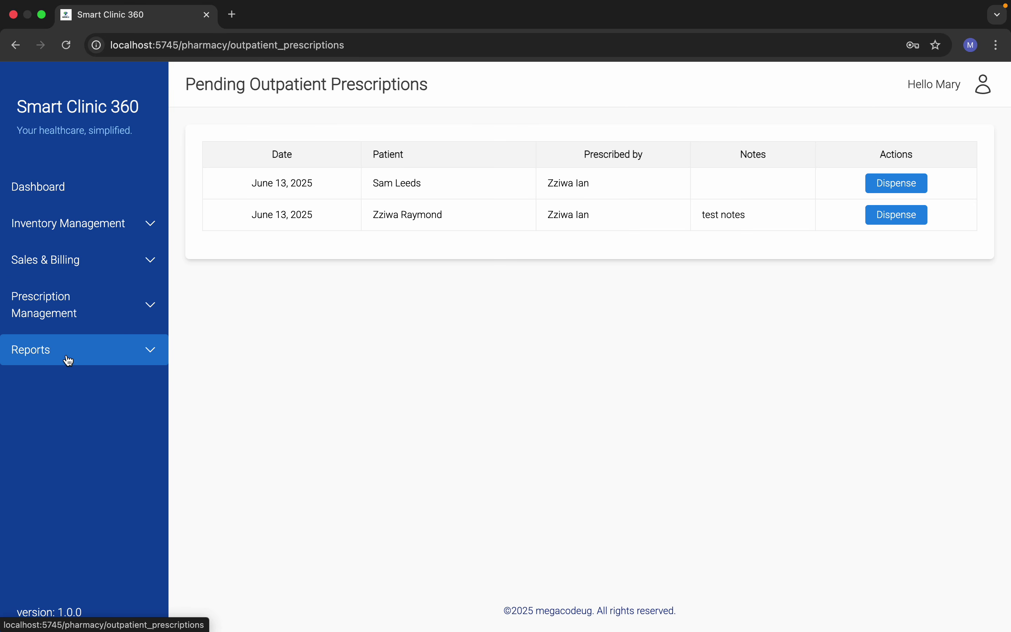
click(905, 187)
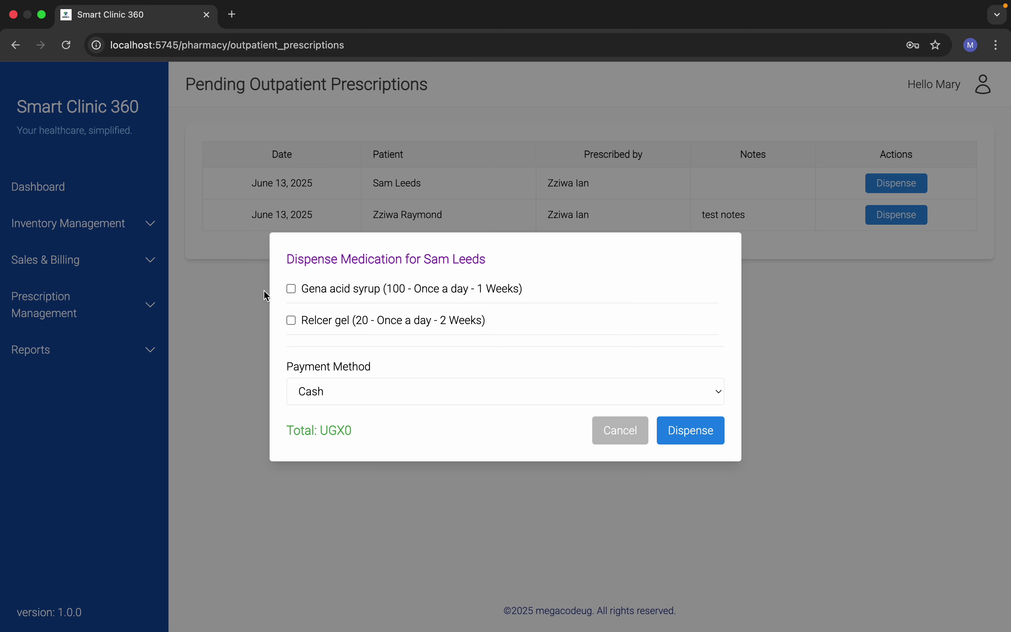
click(291, 288)
click(291, 334)
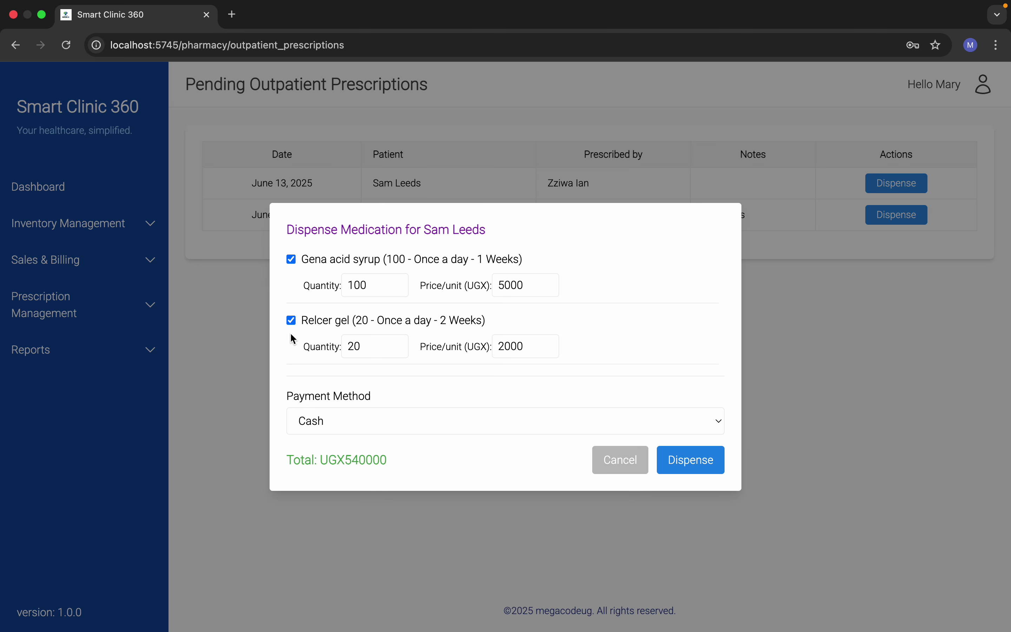
click(680, 465)
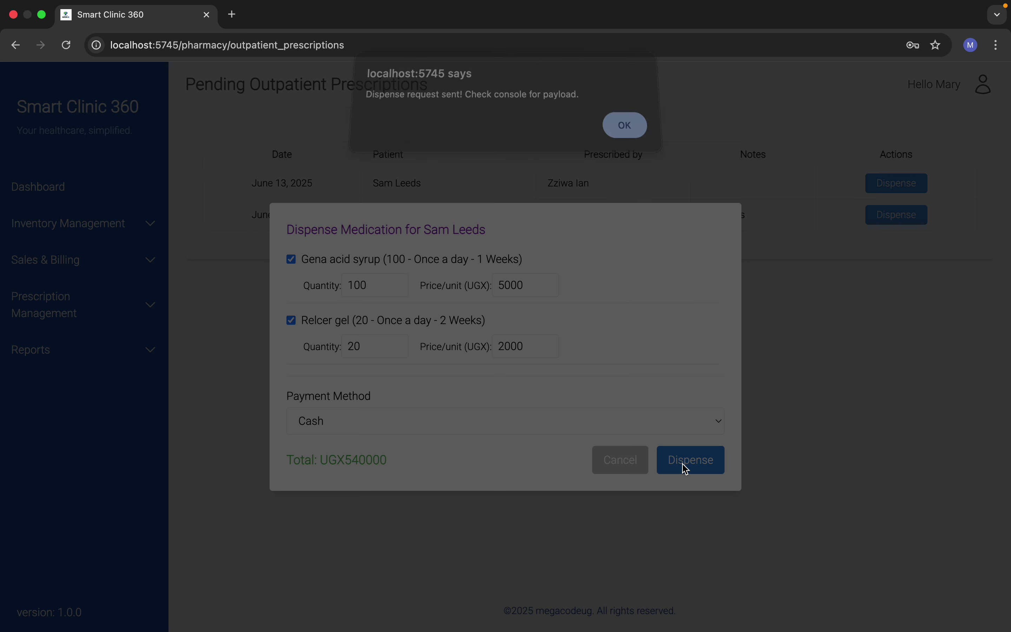
click(624, 133)
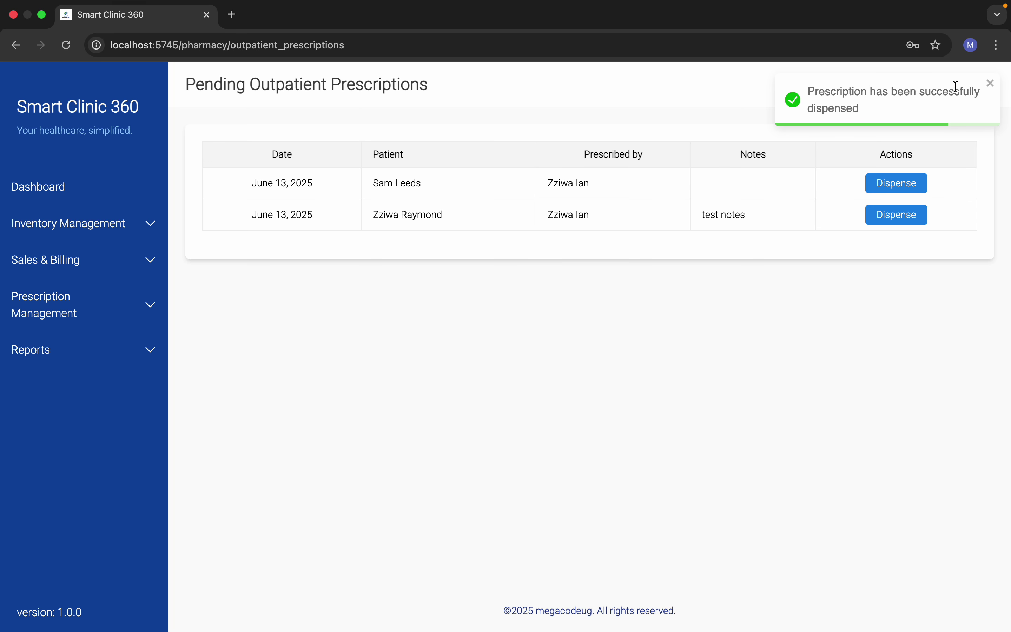
click(990, 84)
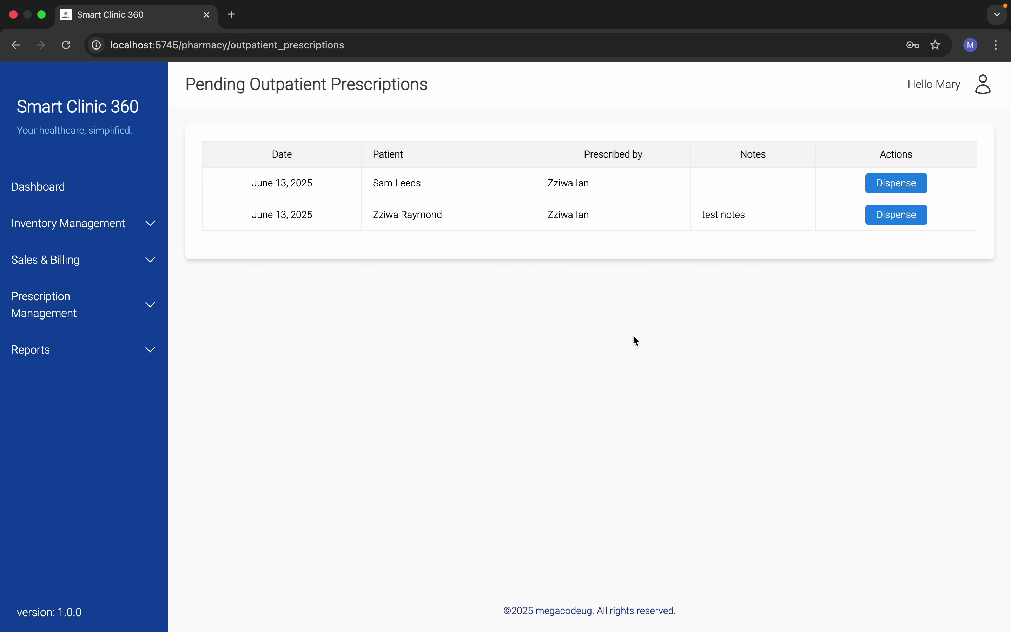
Step: Sign out of the pharmacy account from the dashboard's user menu
click(67, 186)
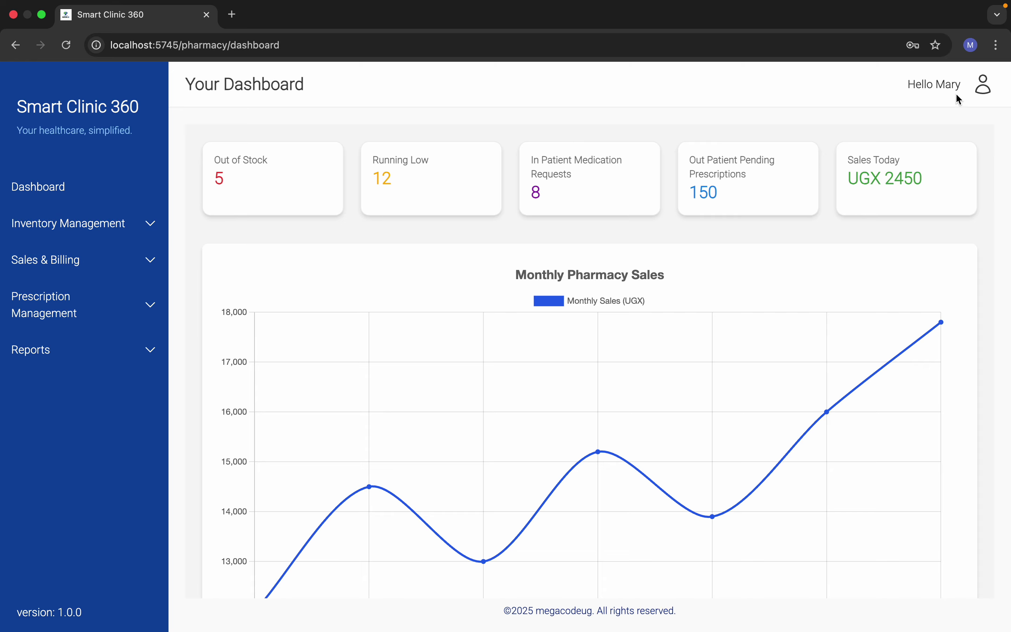
mouse_move(982, 95)
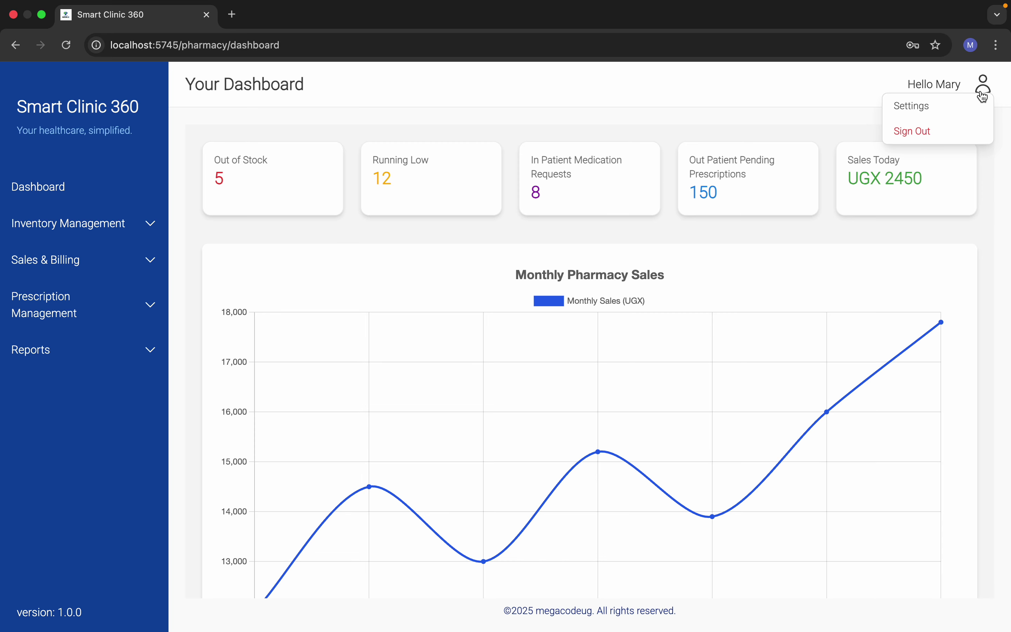
click(947, 134)
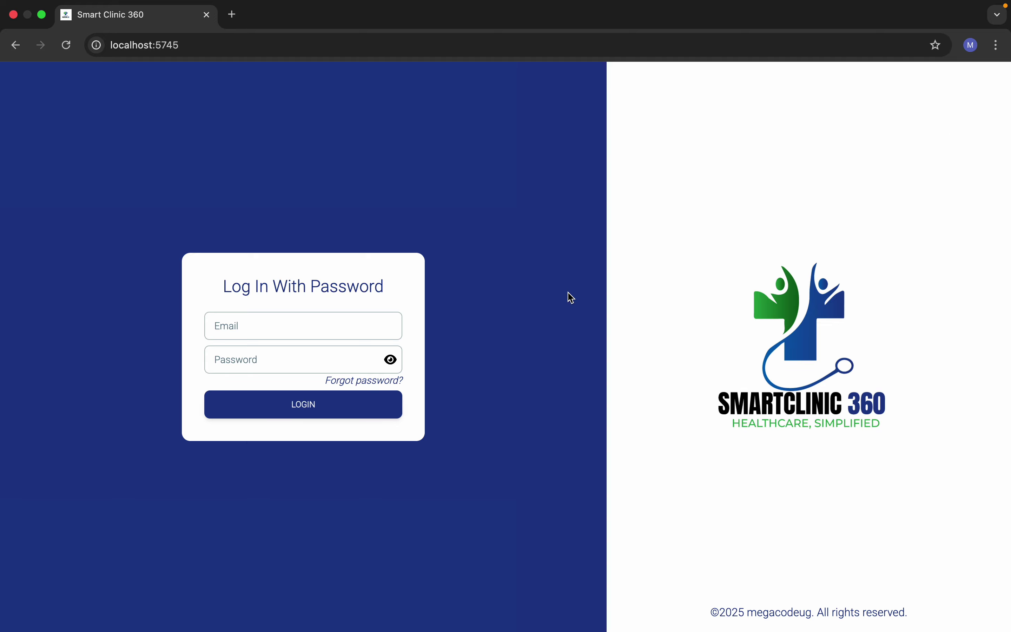
Step: Log in with the doctor account's email address and password
click(299, 328)
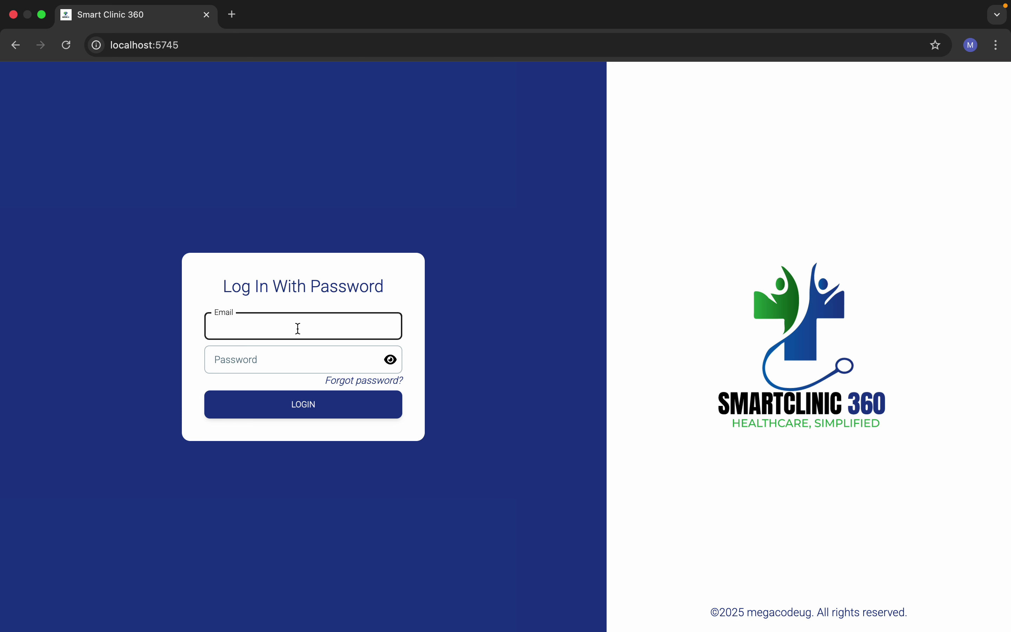
click(277, 362)
text(•)
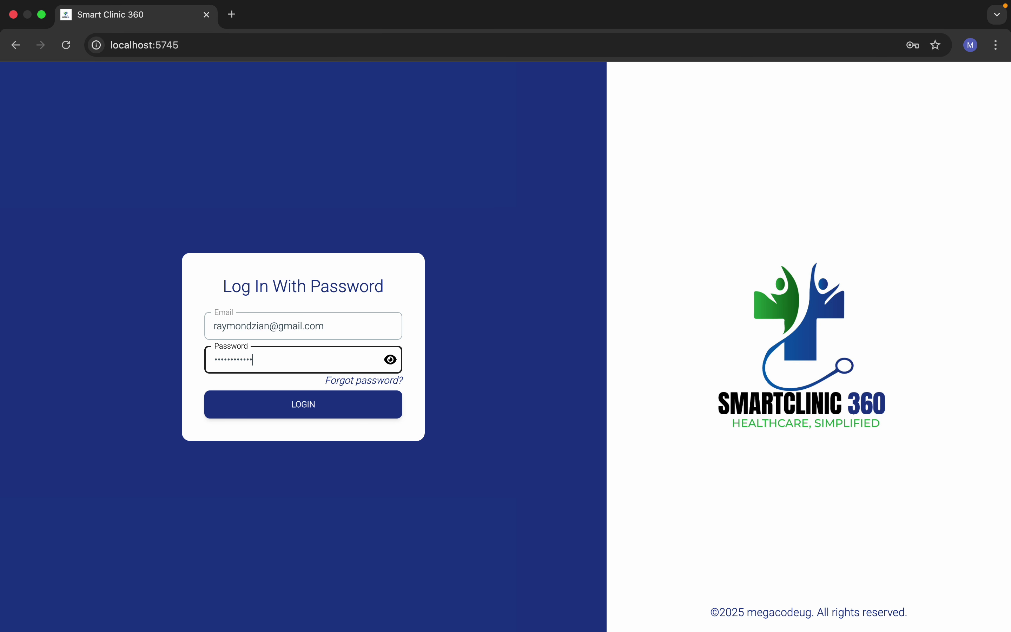
click(292, 412)
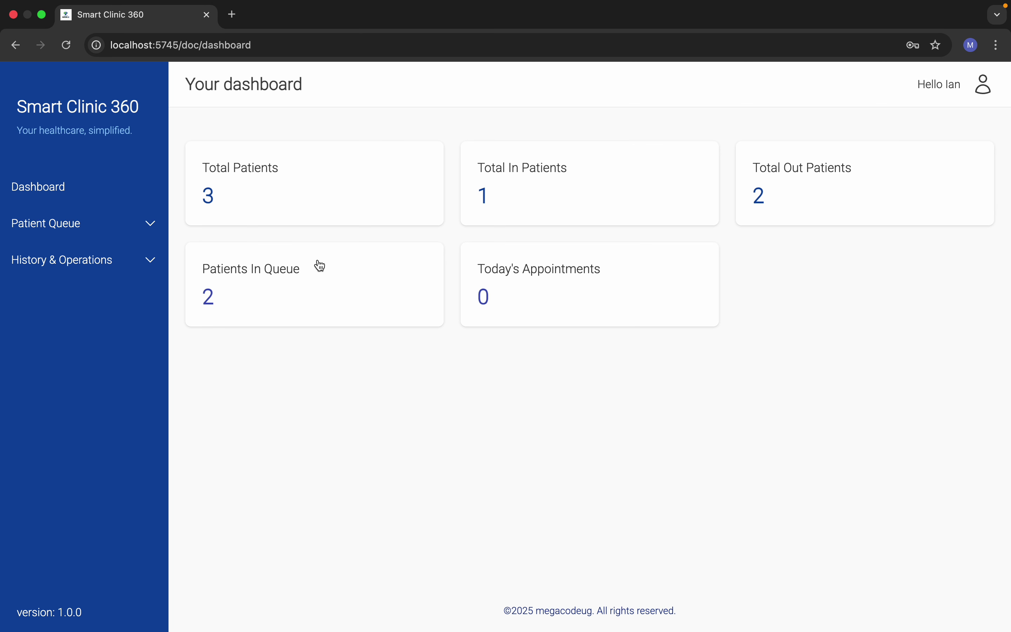
click(25, 223)
click(49, 260)
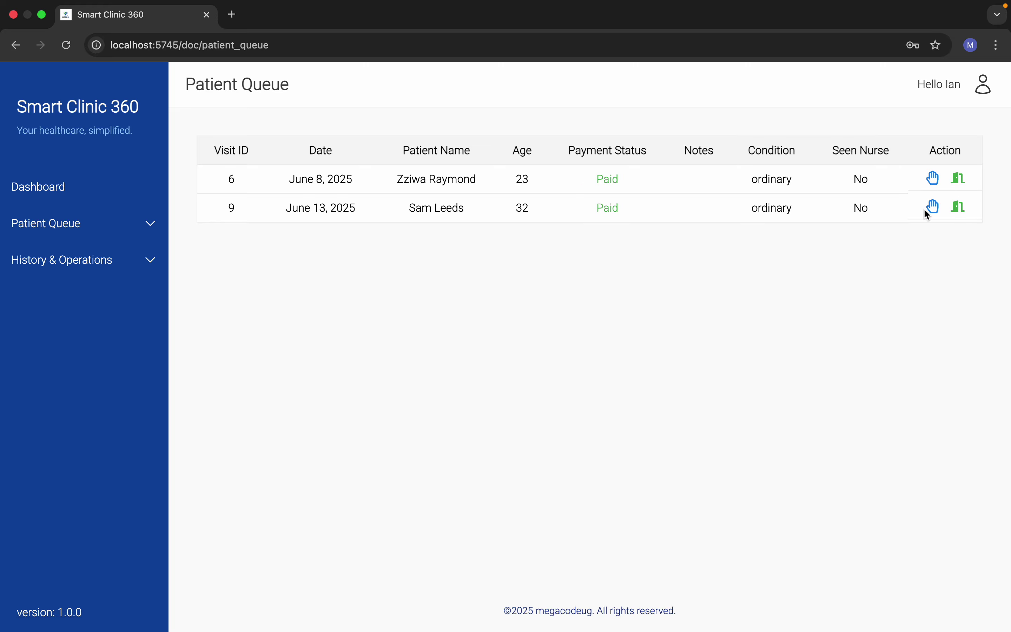
click(934, 208)
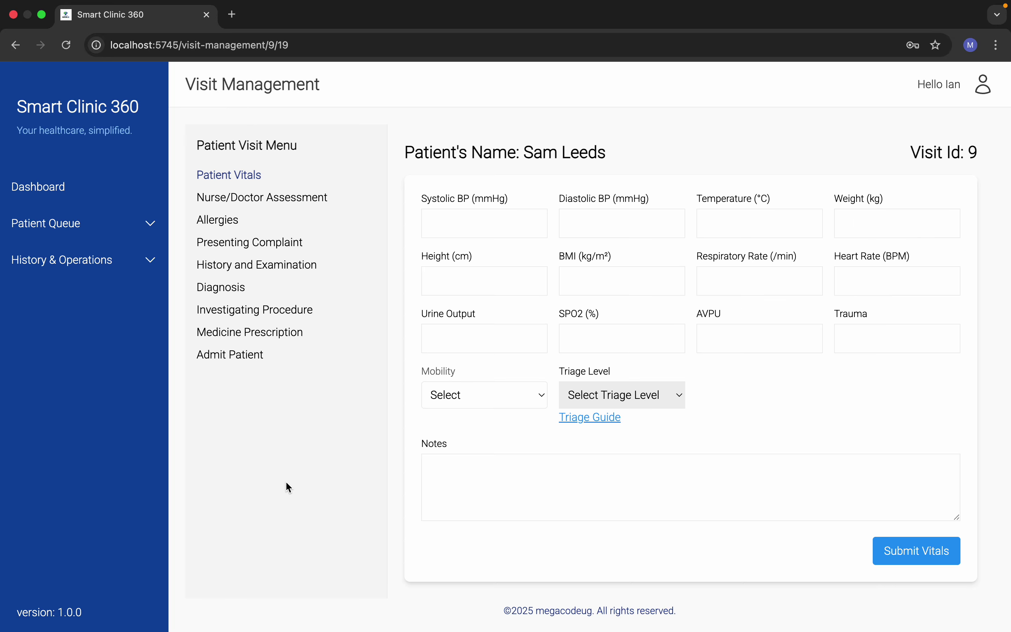
click(235, 354)
click(459, 259)
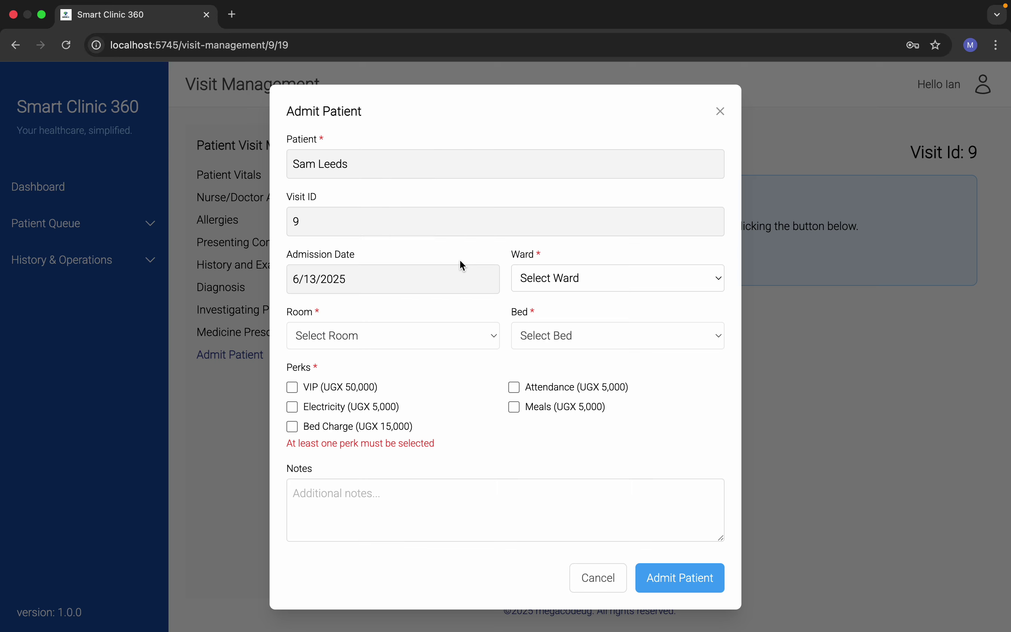
Step: Admit to Emergency ward, Accident room, Bed #1 with VIP, Meals and other perks
click(627, 278)
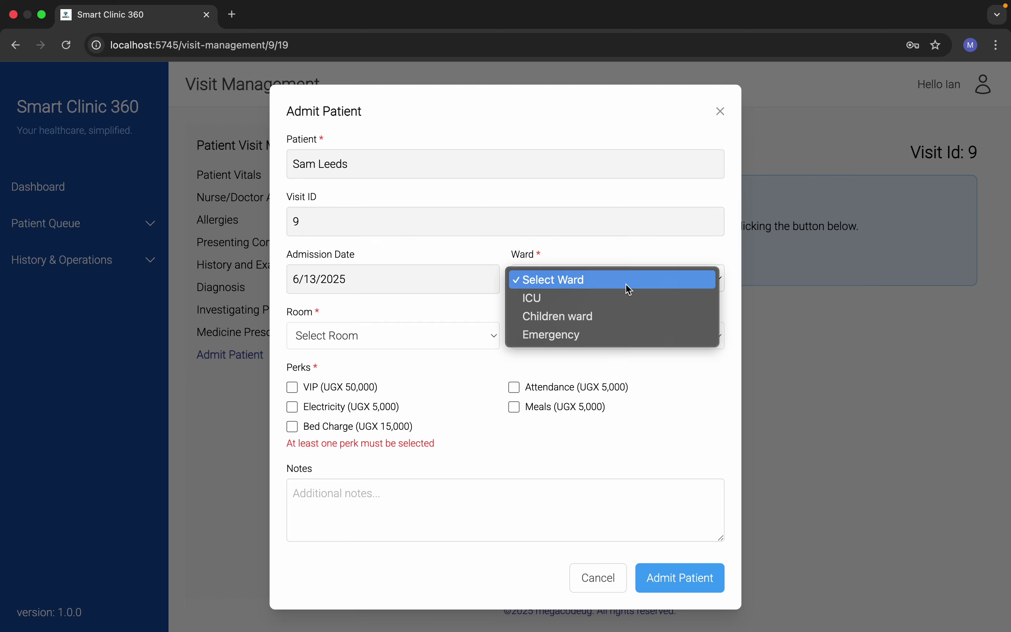
click(591, 342)
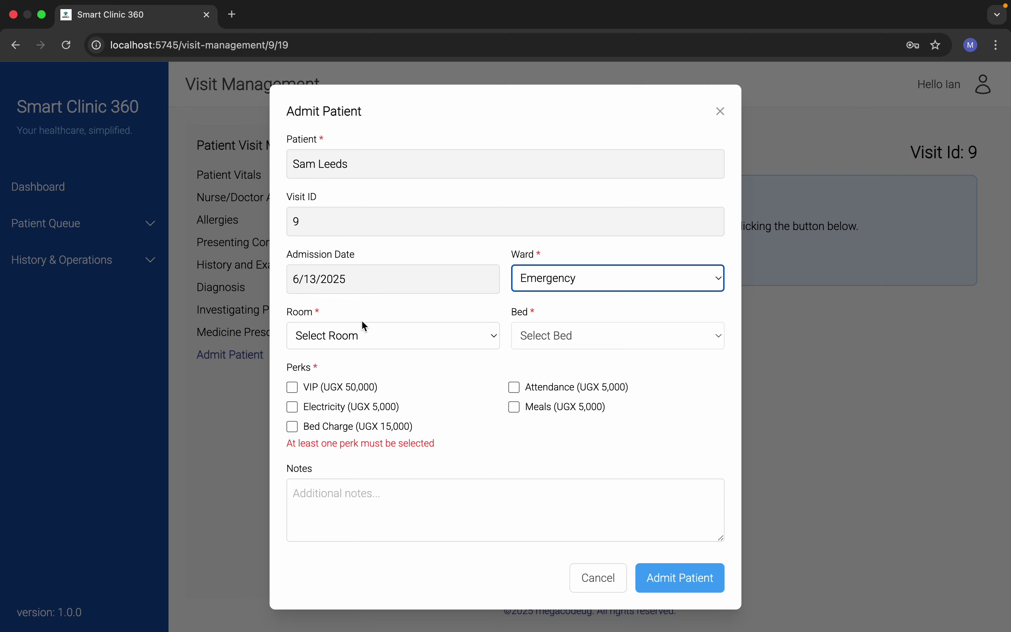
click(392, 335)
click(374, 359)
click(558, 336)
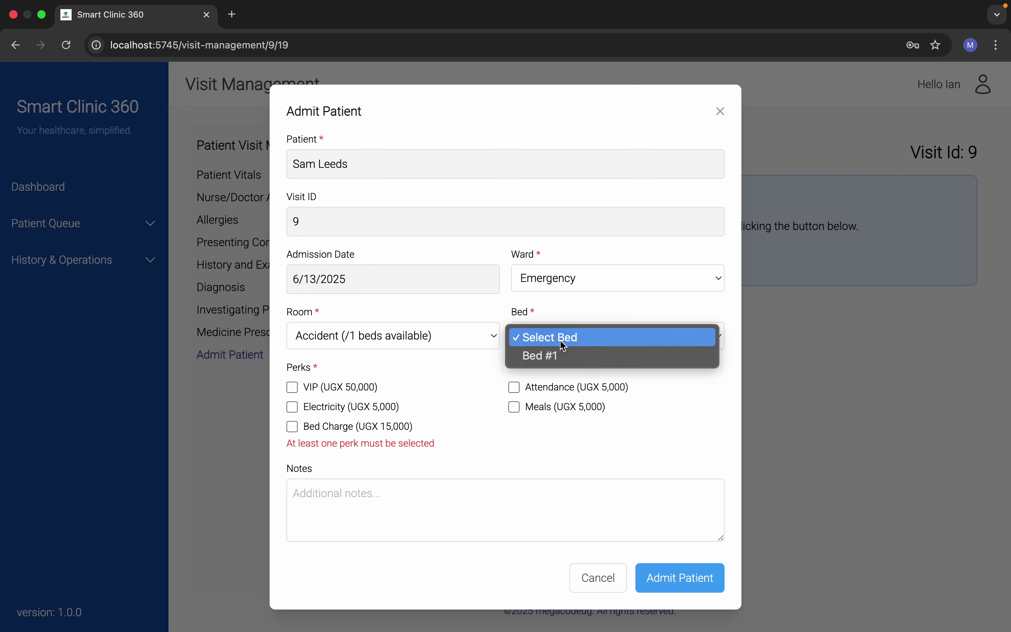
click(560, 355)
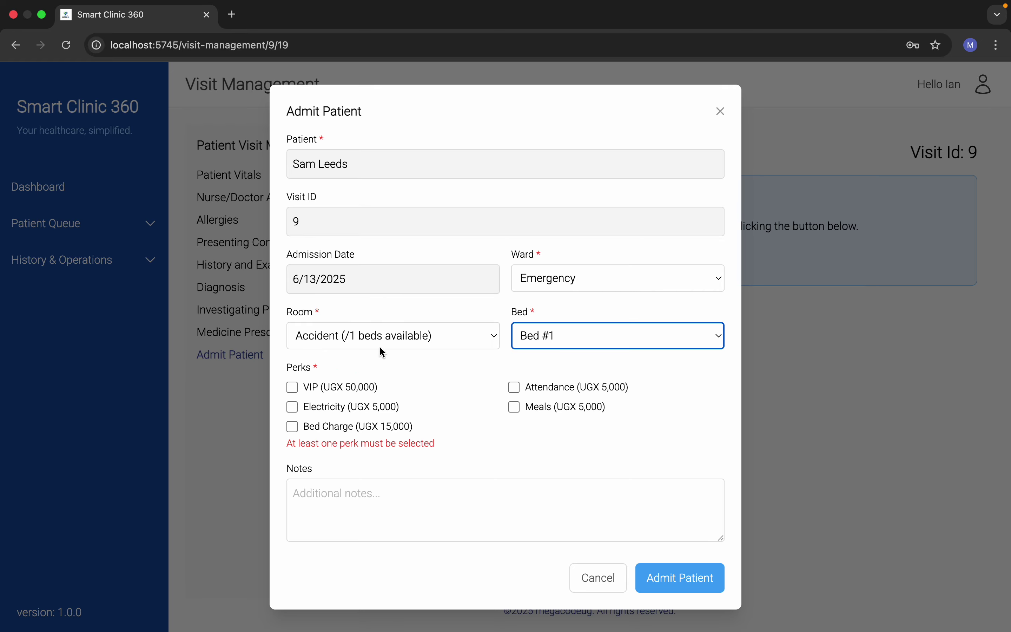
click(293, 388)
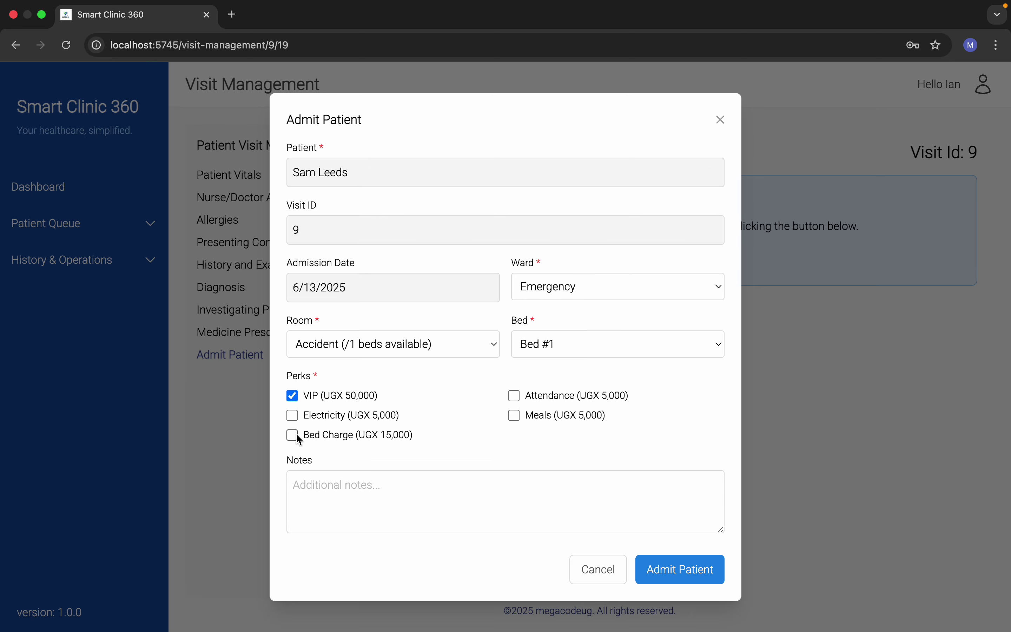
click(293, 416)
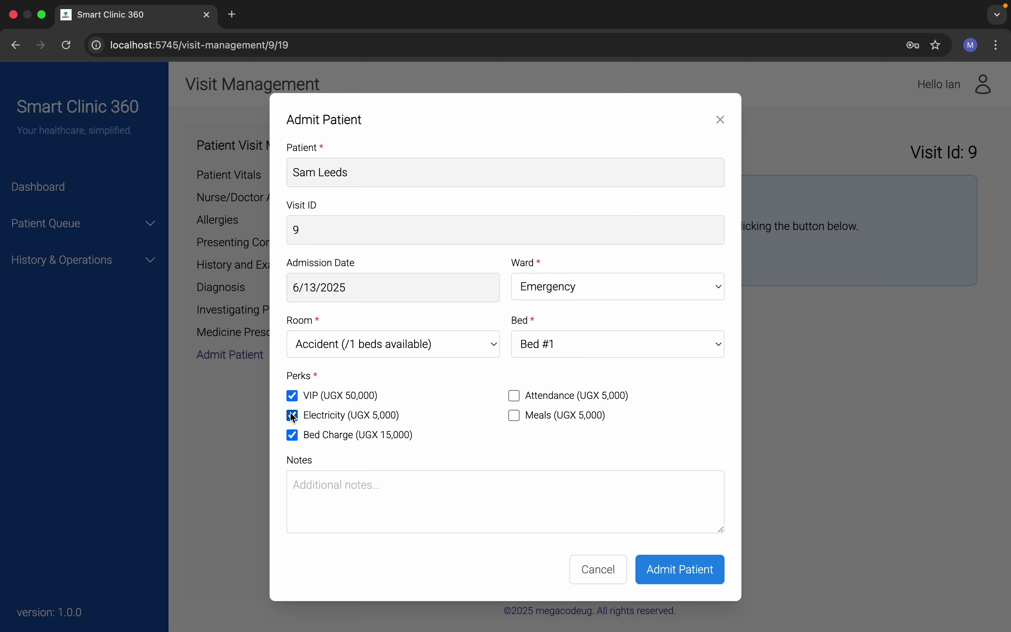
click(514, 416)
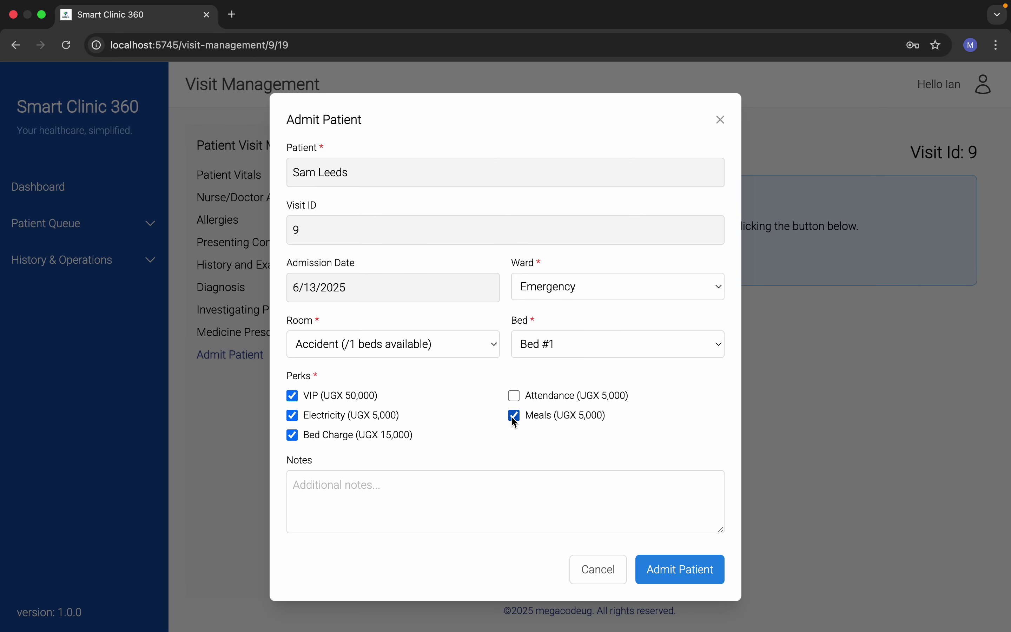
click(673, 569)
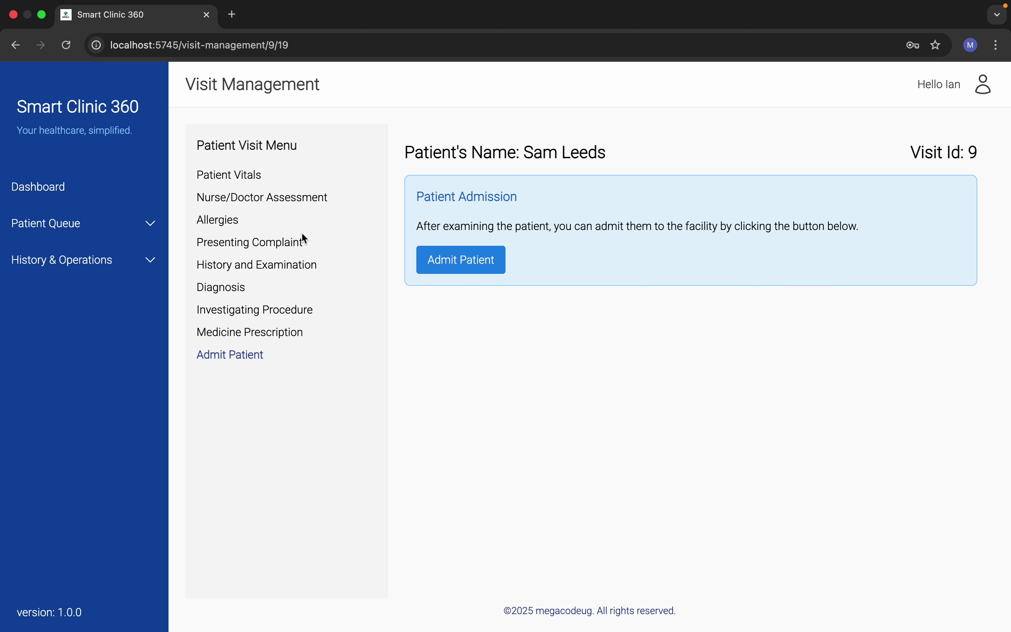
Step: Check the patient queue, admission history and dashboard, then open the Admitted Patients list
click(112, 225)
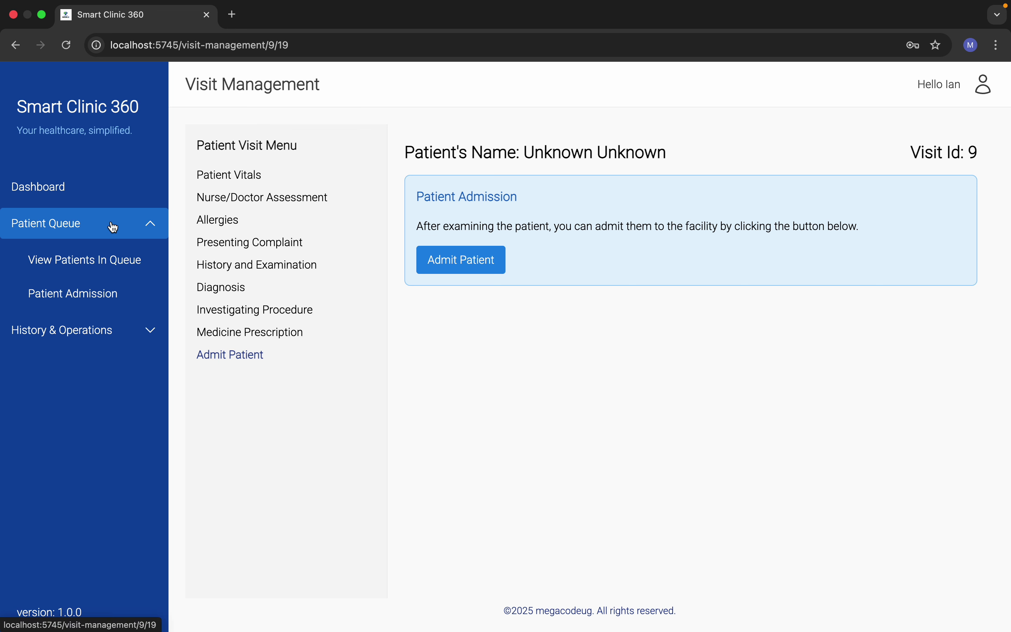
click(121, 260)
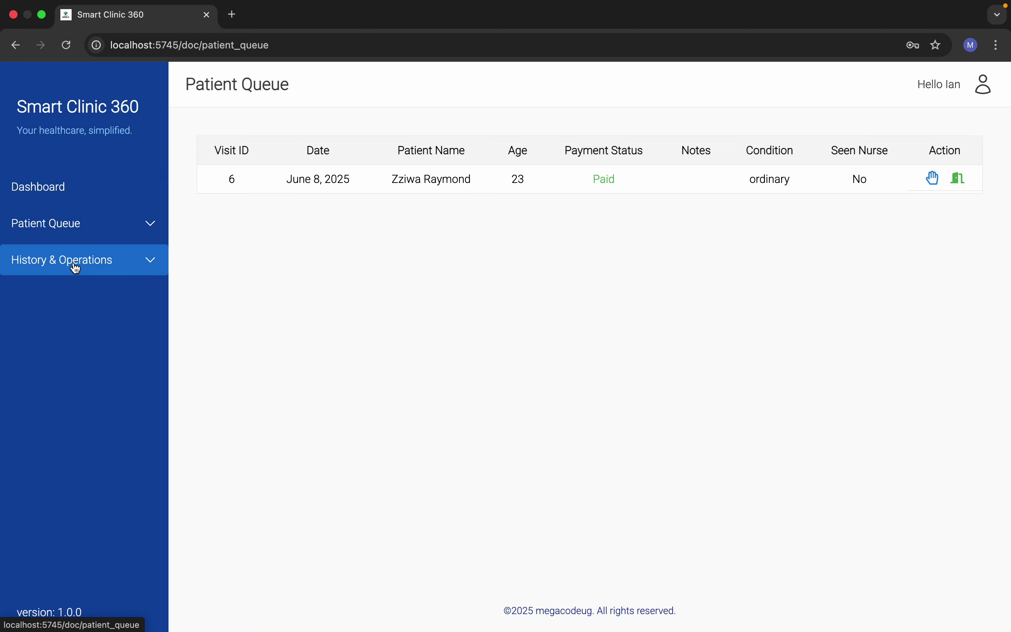
click(72, 262)
click(95, 446)
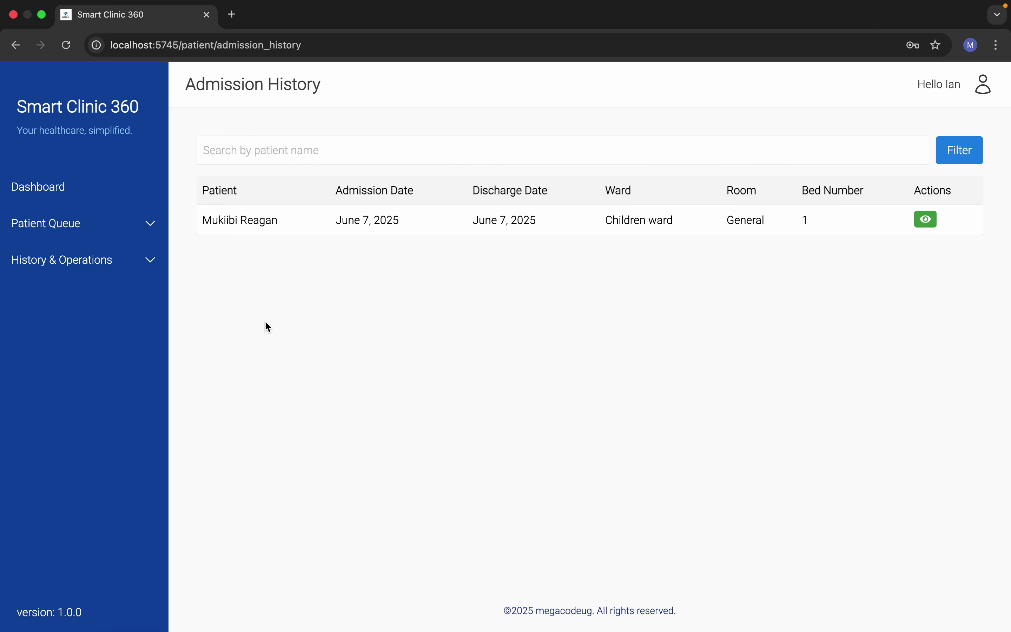
click(31, 180)
click(94, 235)
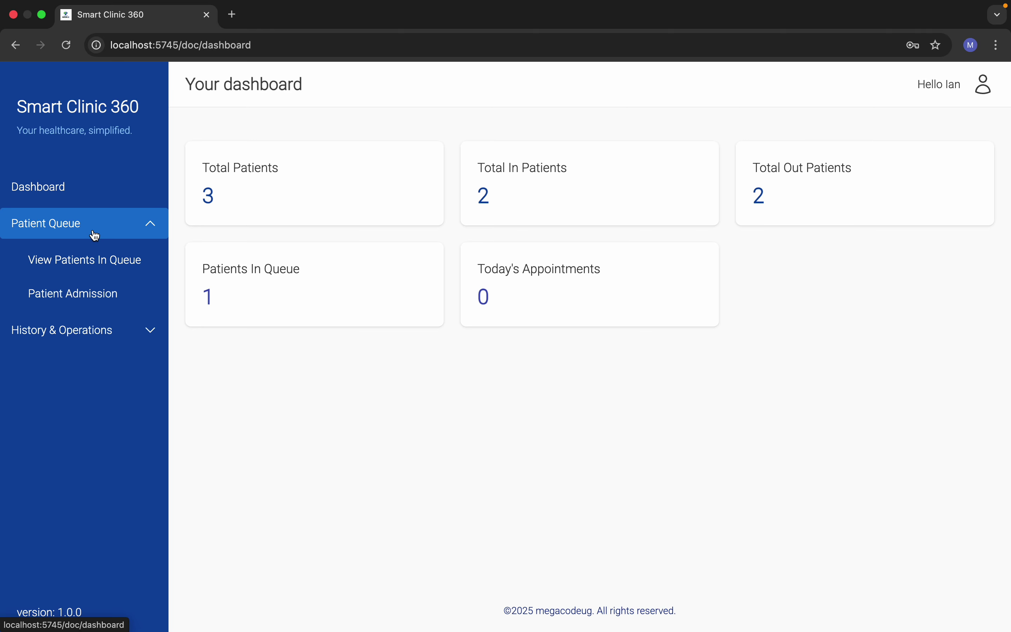
click(100, 293)
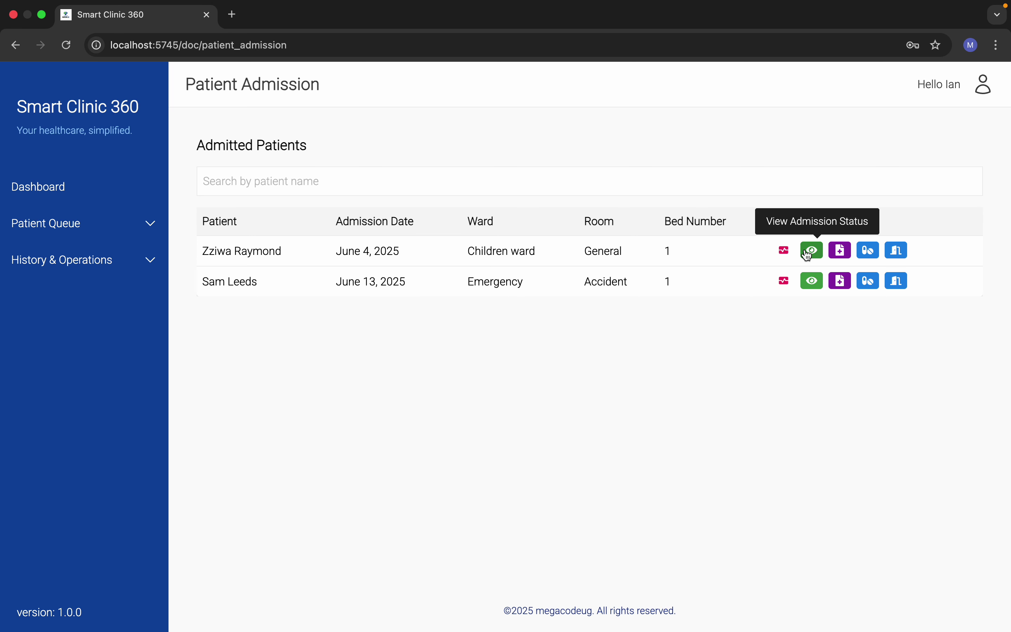
click(805, 283)
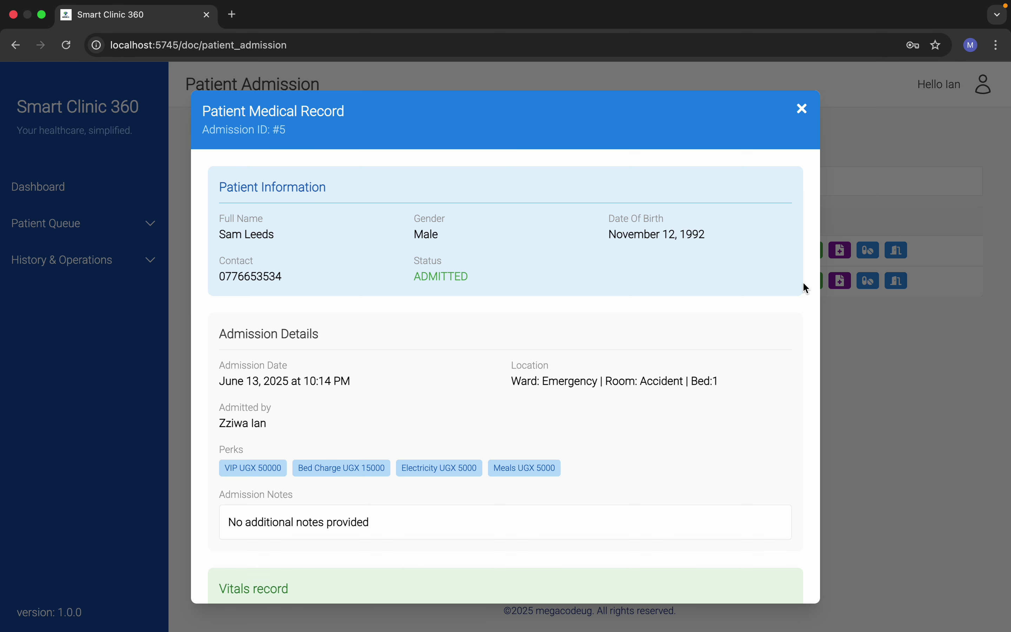
scroll(536, 351, down, 10)
scroll(537, 351, up, 10)
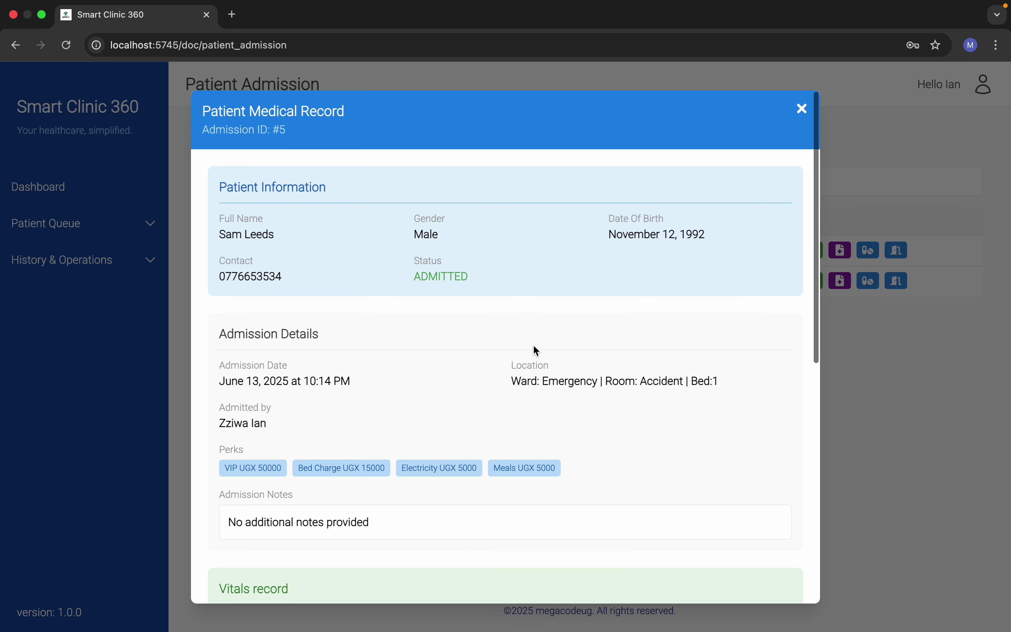
scroll(537, 351, down, 5)
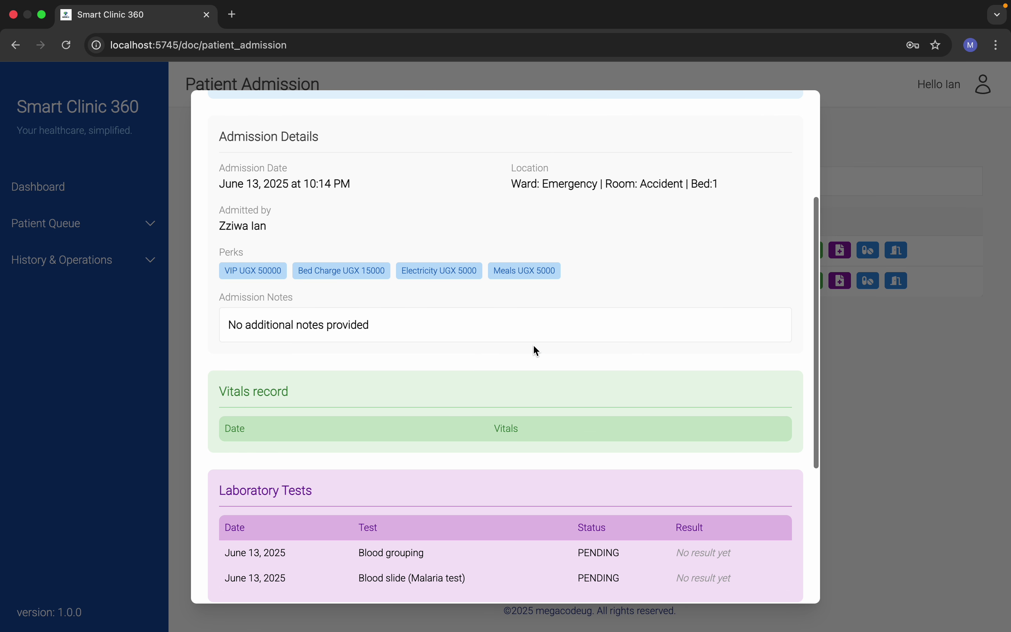
scroll(536, 351, up, 5)
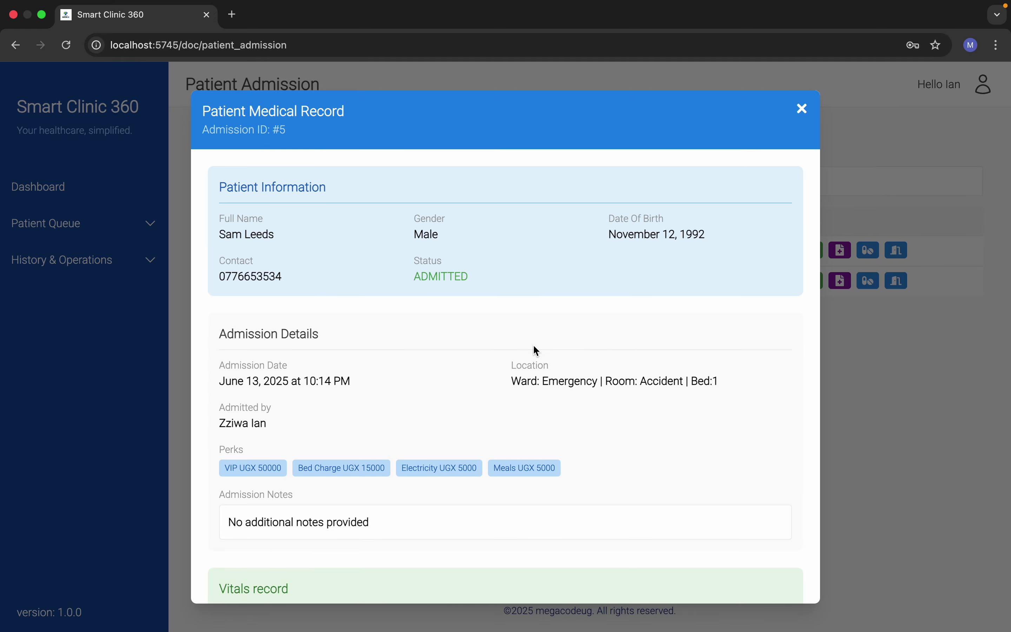
scroll(536, 351, down, 1)
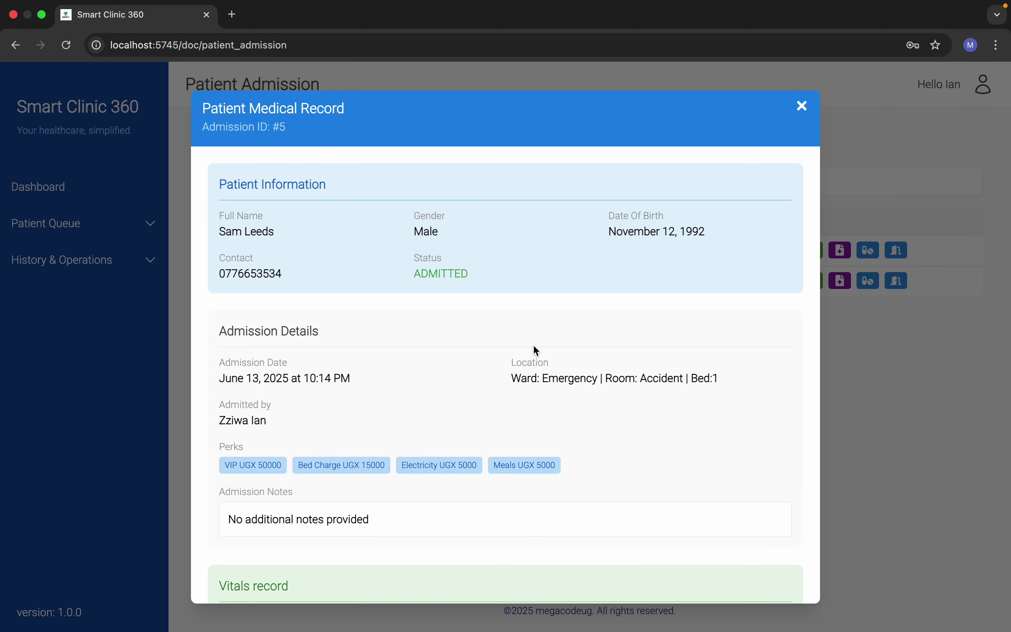
scroll(533, 346, down, 10)
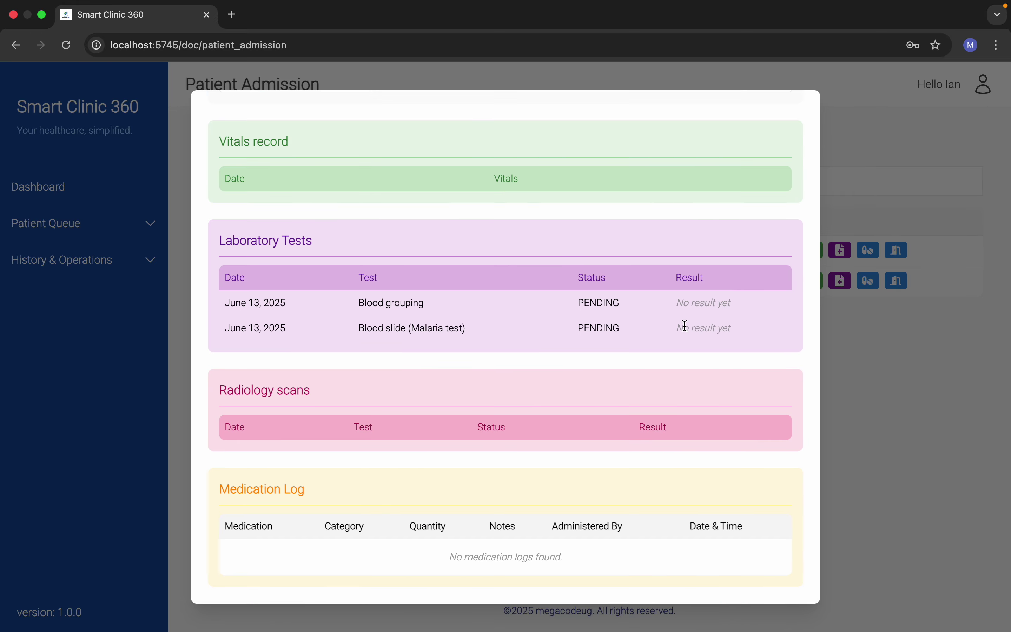
scroll(599, 387, up, 2)
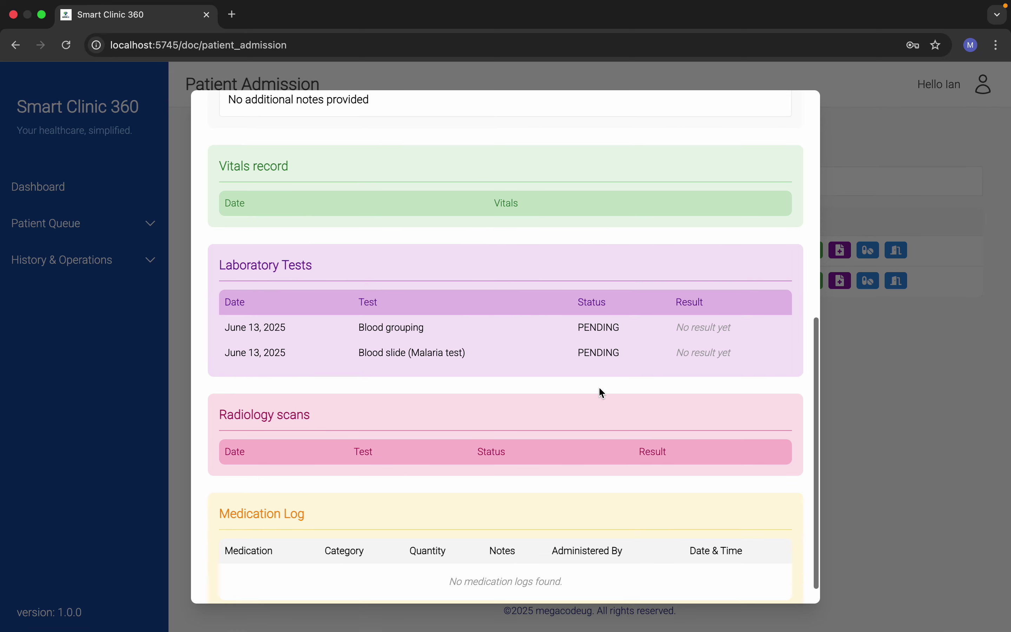
scroll(602, 392, down, 2)
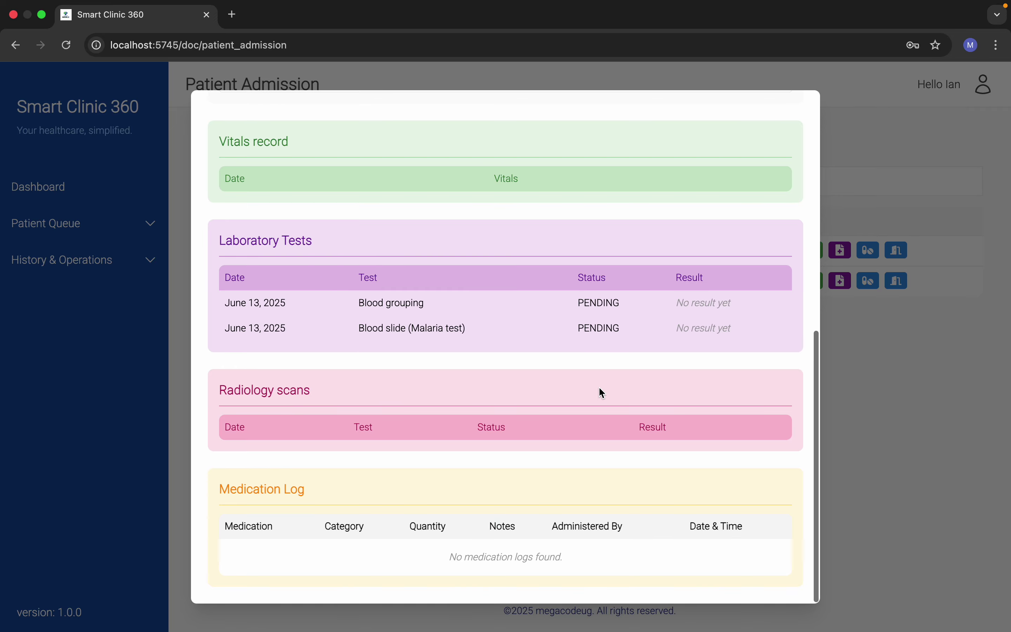
scroll(601, 393, up, 1)
scroll(601, 393, down, 1)
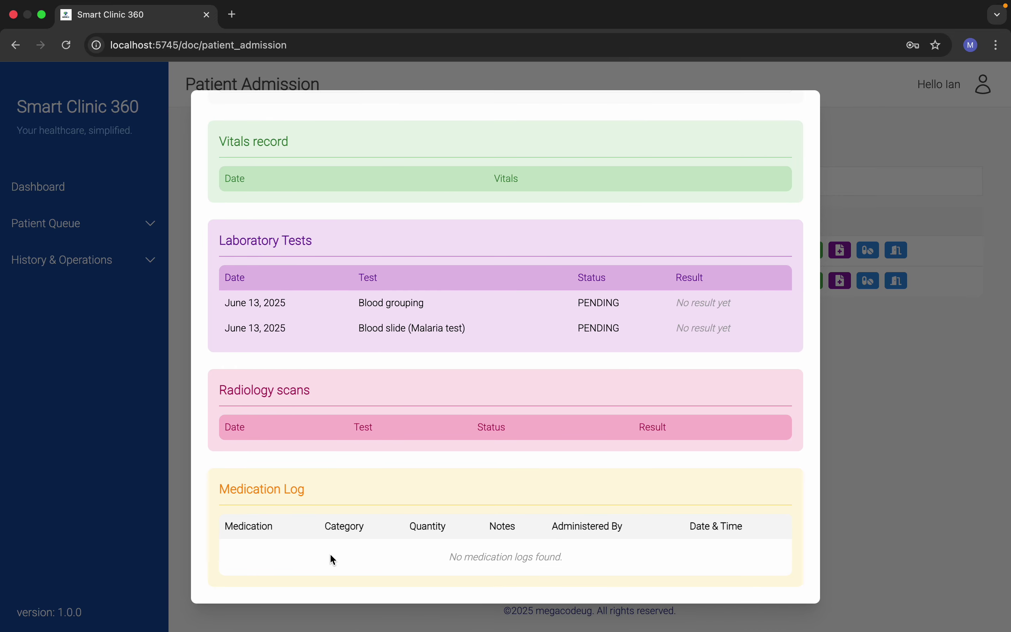
scroll(474, 443, up, 10)
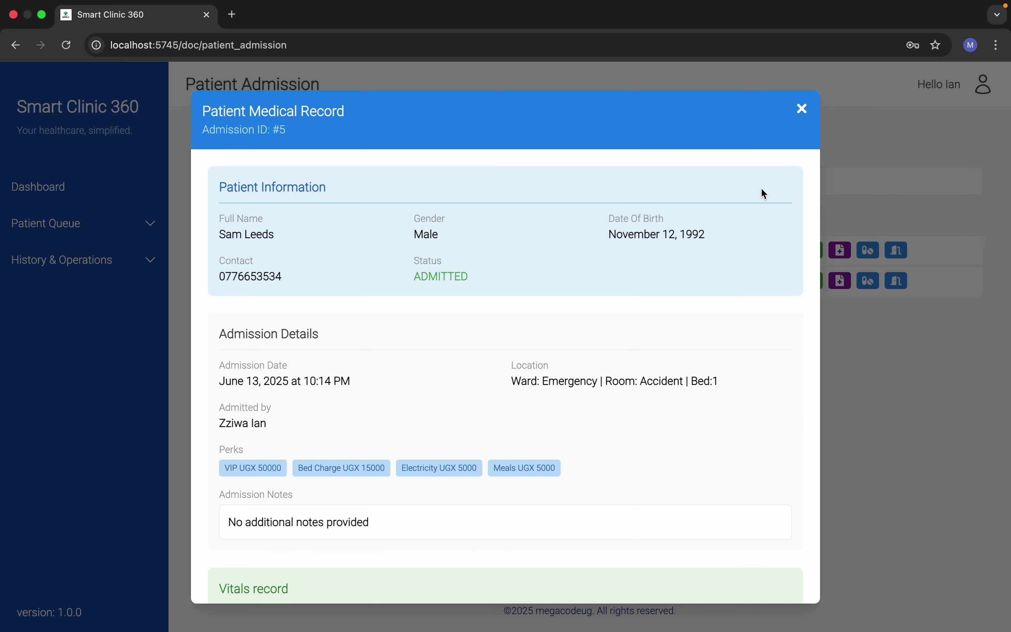
click(802, 109)
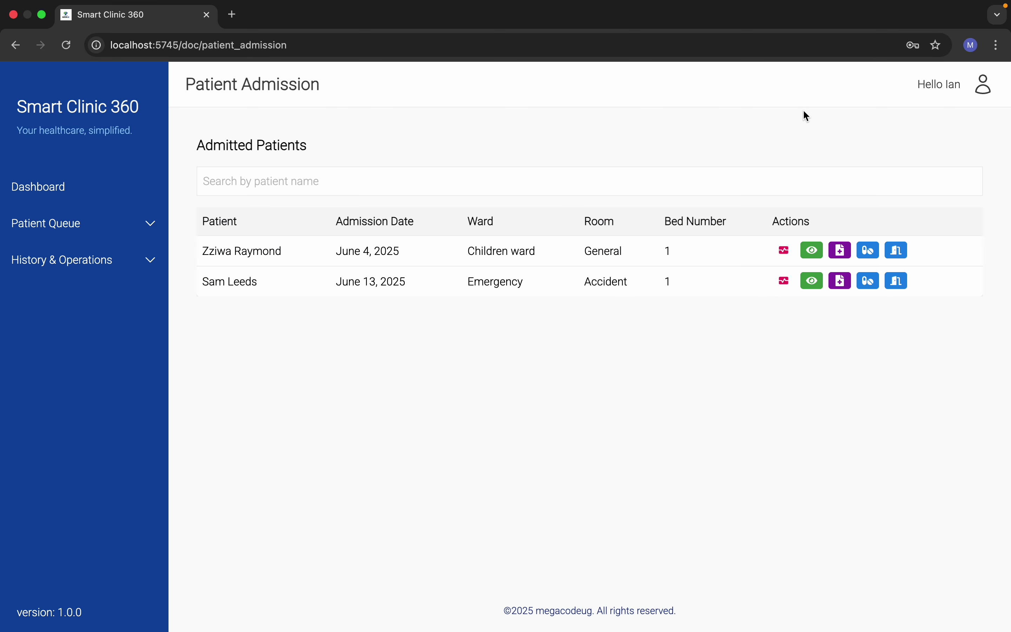
Step: Enter systolic BP 45, weight 67, respiratory rate 54, diastolic BP 54, height 120
click(786, 280)
scroll(471, 326, down, 1)
scroll(471, 325, up, 1)
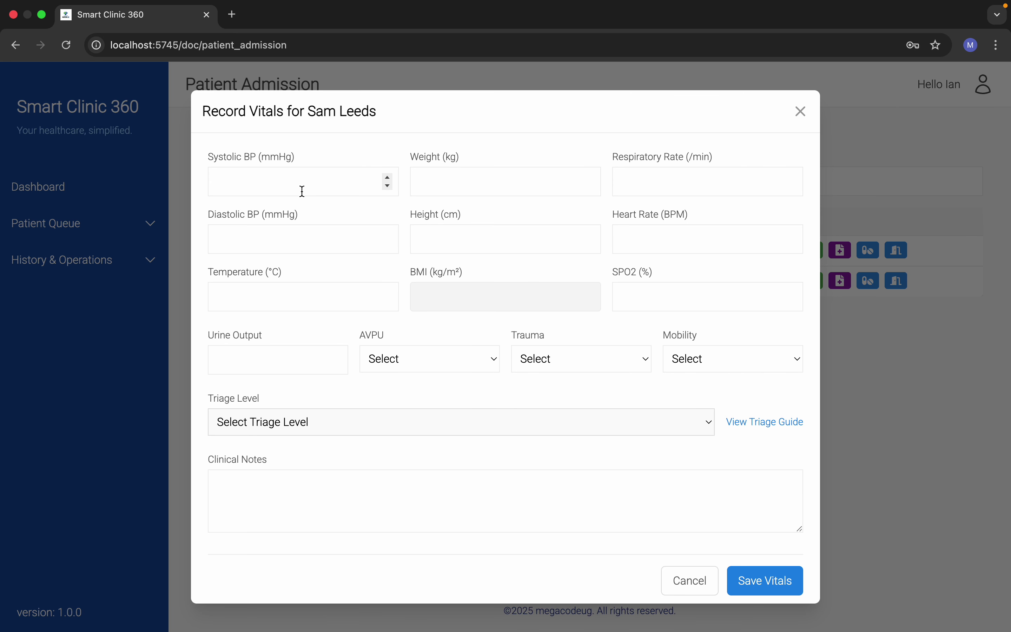
text(45)
click(474, 181)
text(67)
click(648, 179)
text(54)
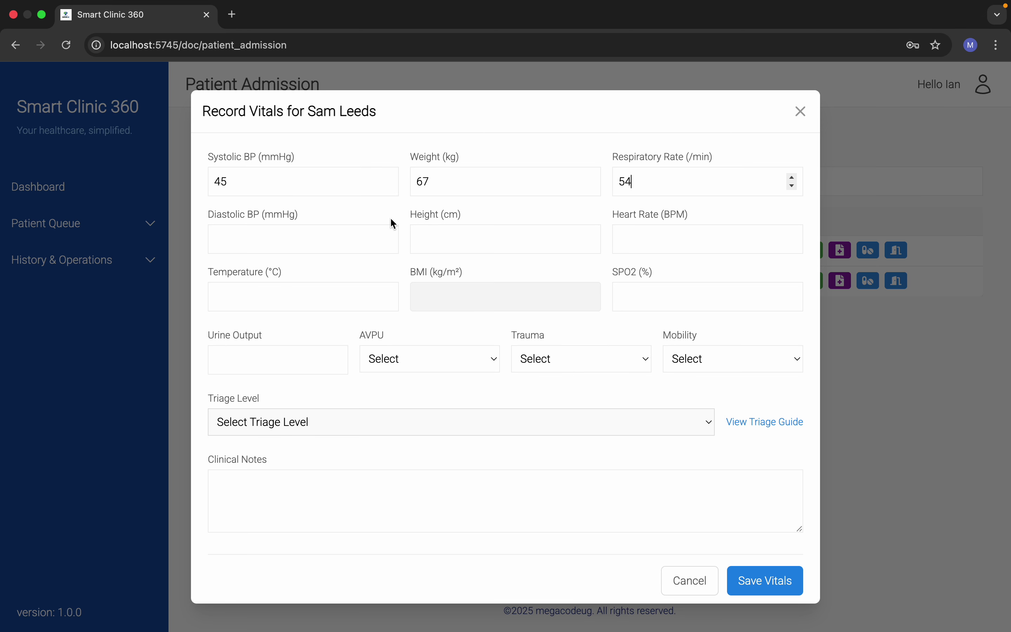
click(313, 238)
text(54)
click(446, 238)
text(120)
Step: Enter heart rate 72, temperature 42, SpO2 67 and urine output 458
click(624, 251)
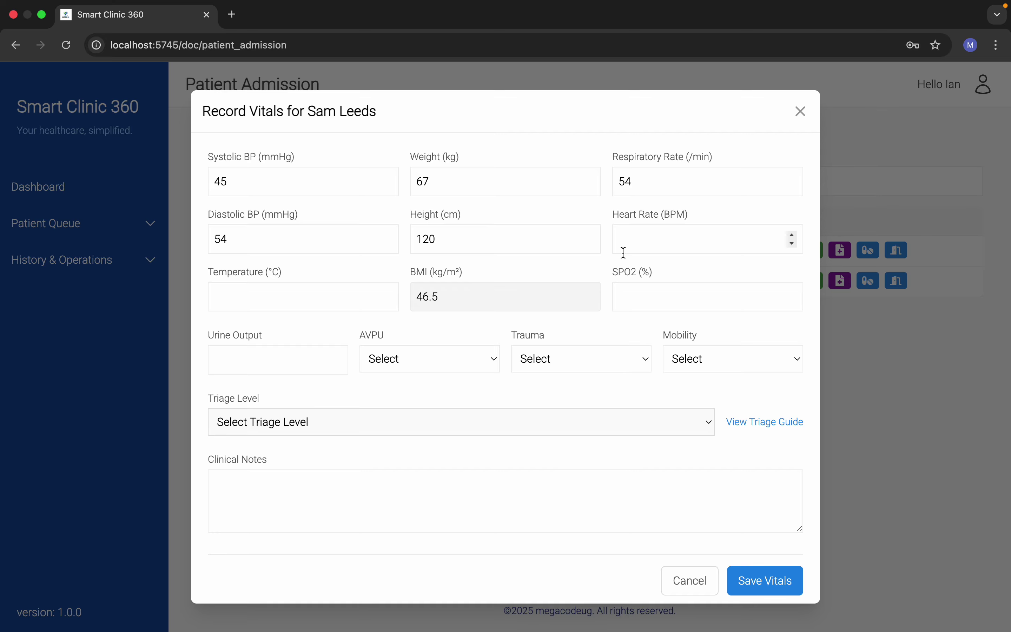
text(72)
click(278, 302)
text(42)
click(644, 298)
text(67)
click(283, 363)
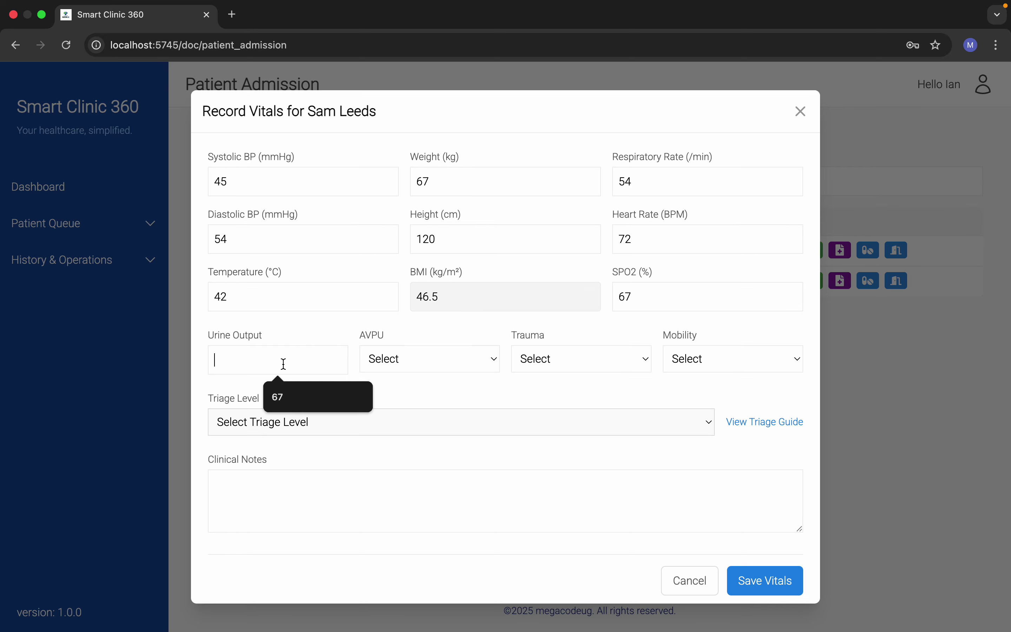
text(458)
Step: Set AVPU Alert, trauma None, mobility Independent, triage Yellow - Standard, and save the vitals
click(459, 352)
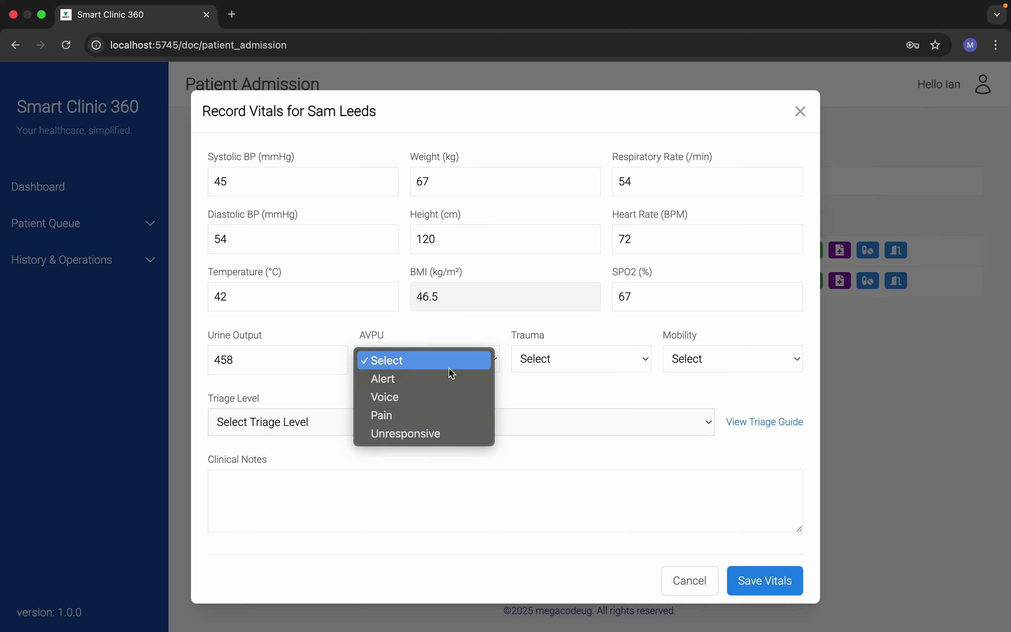
click(468, 382)
click(543, 359)
click(543, 377)
click(697, 357)
click(706, 379)
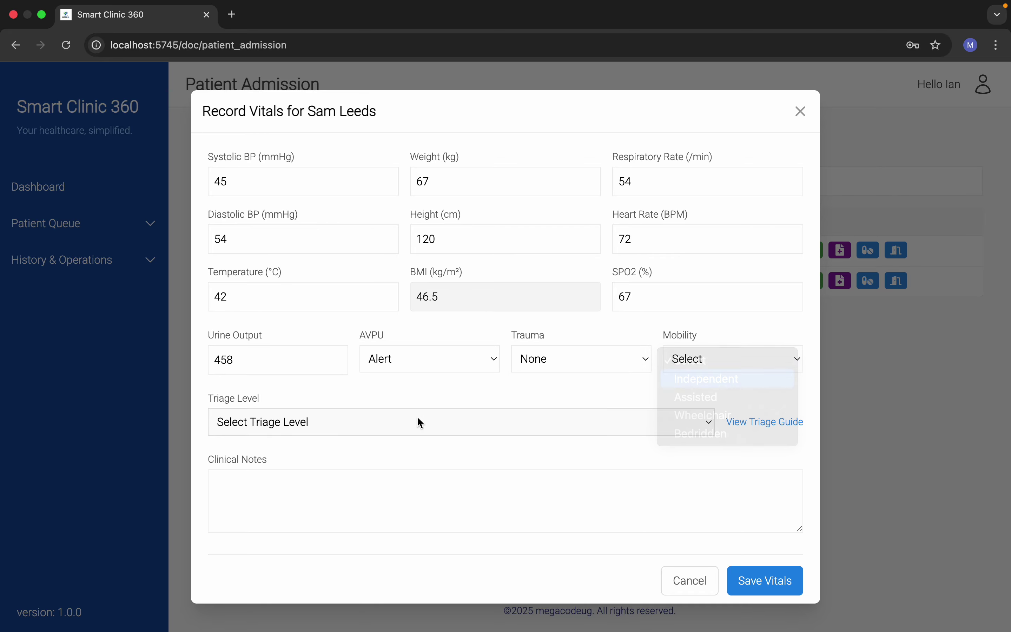
click(363, 421)
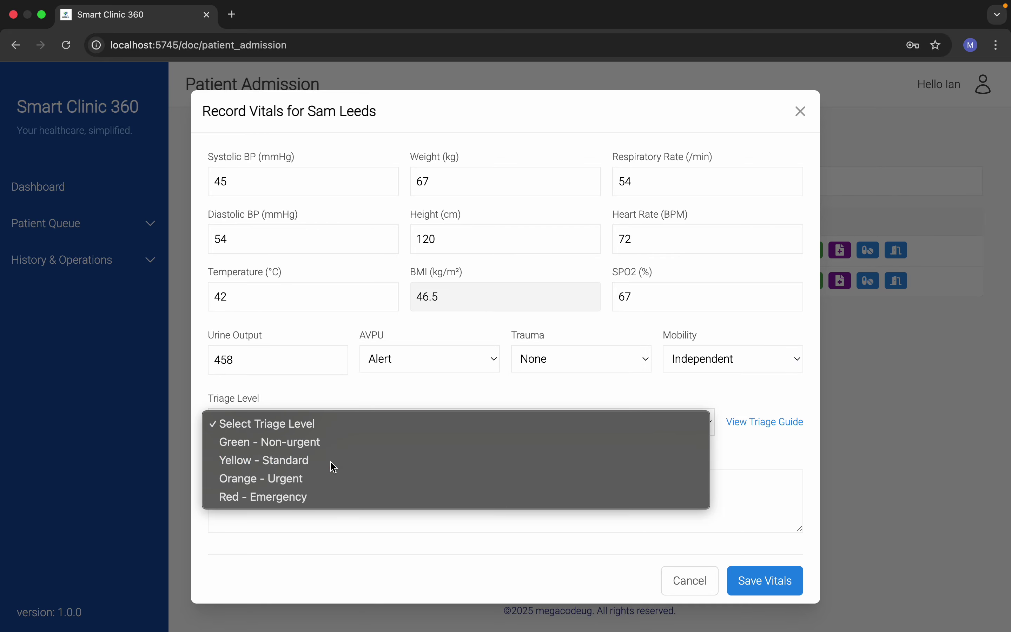
click(333, 467)
click(775, 581)
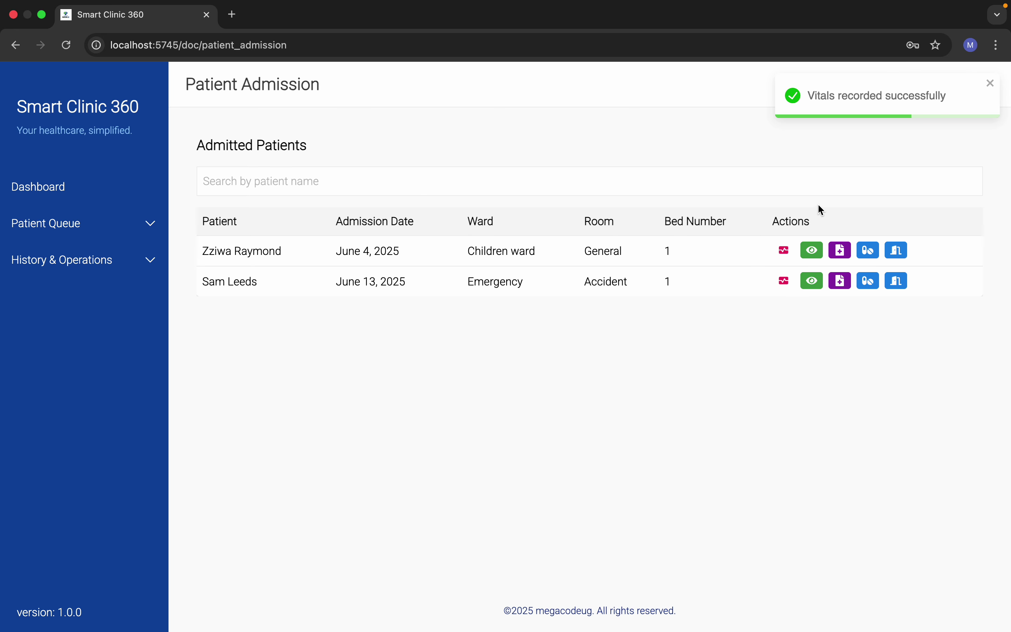
click(784, 284)
click(800, 108)
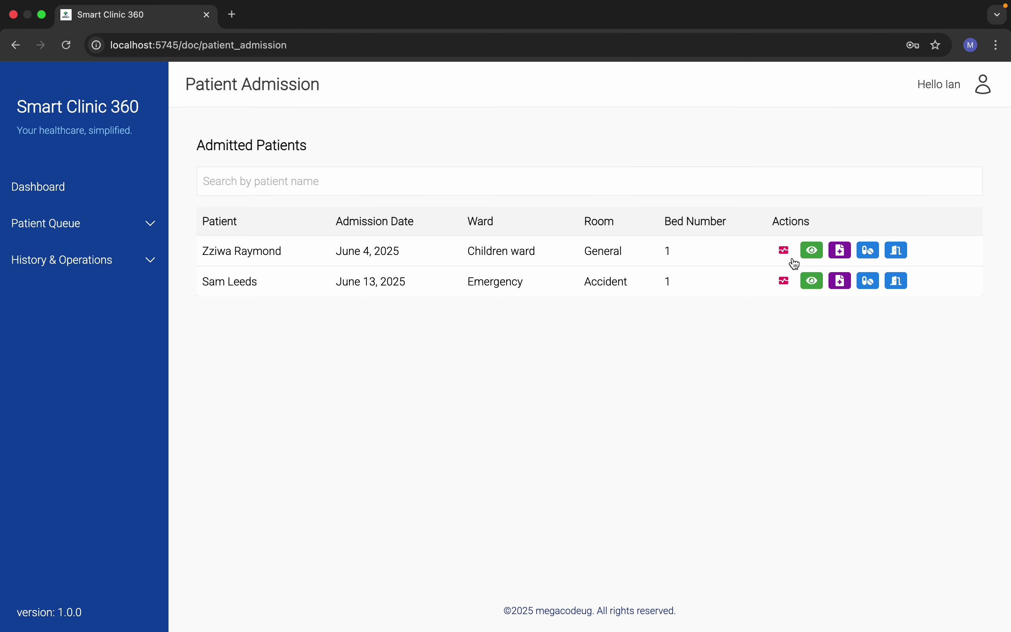
click(812, 282)
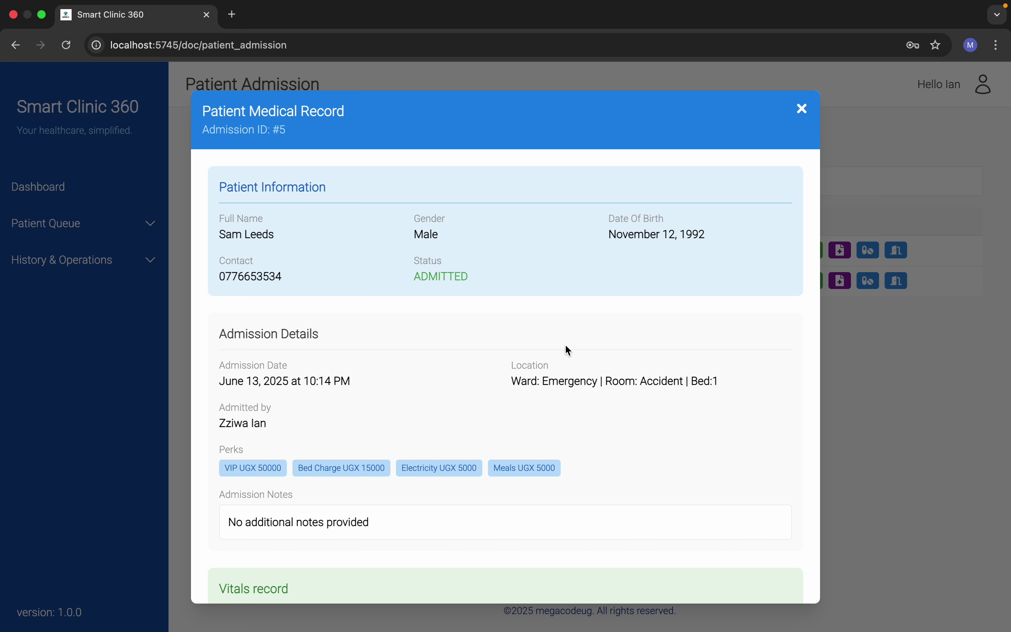
scroll(565, 346, down, 6)
scroll(568, 428, up, 5)
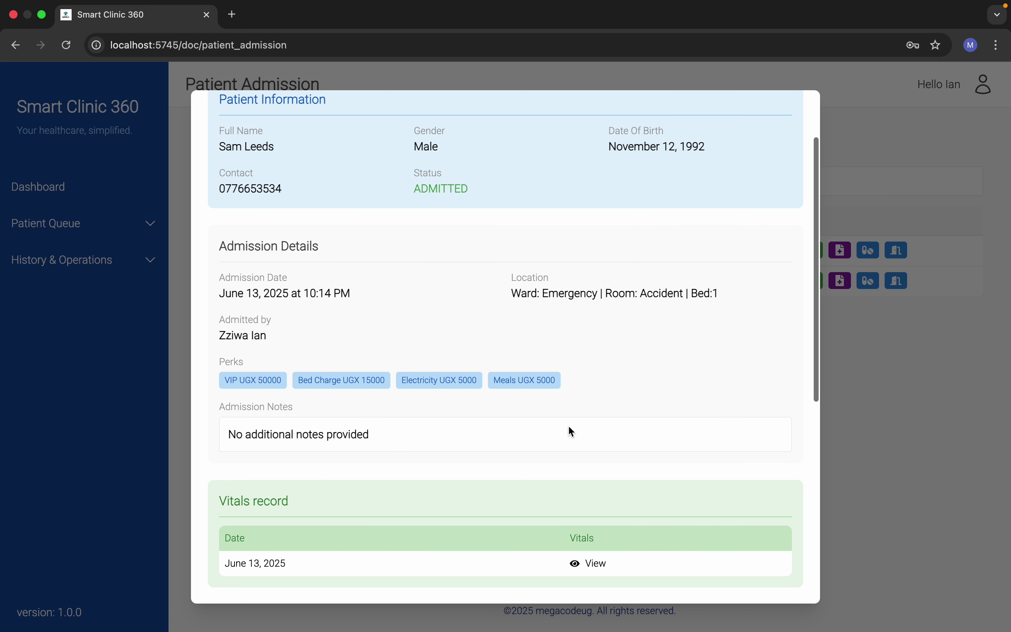
scroll(569, 428, down, 2)
click(589, 485)
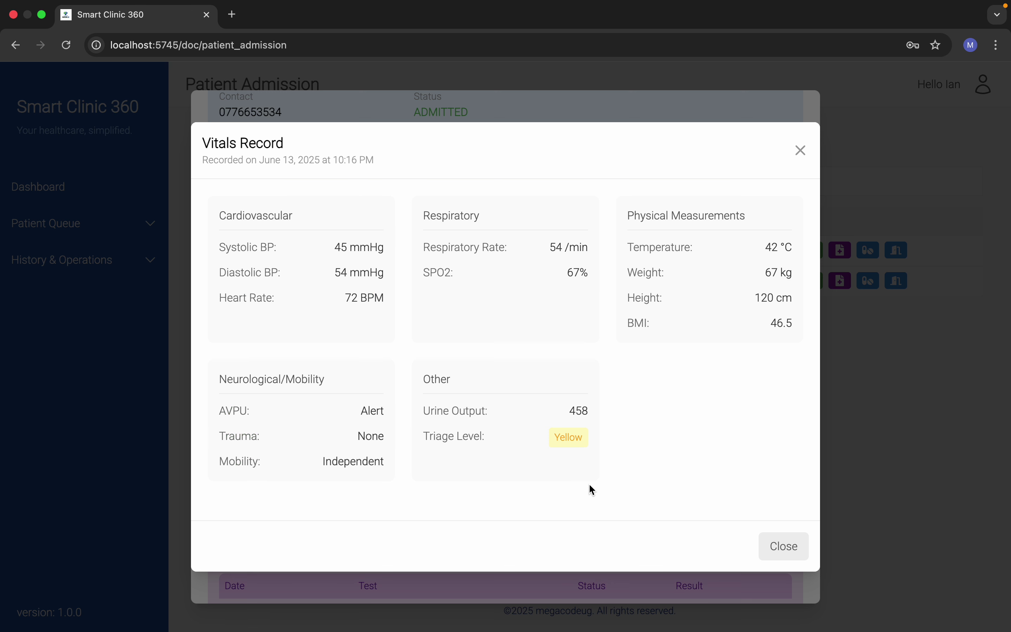
click(778, 554)
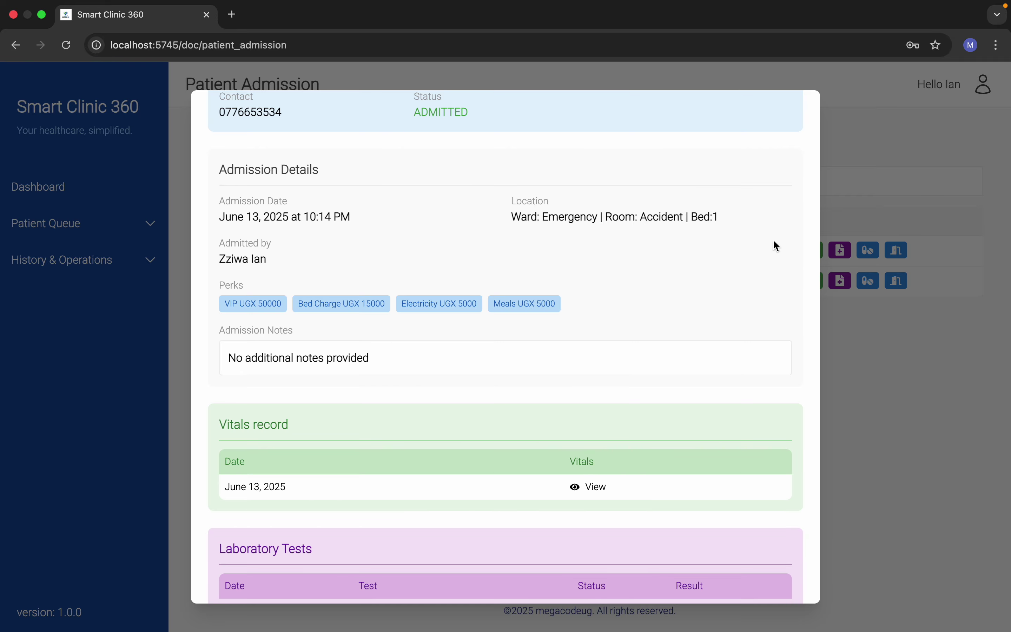
scroll(773, 239, up, 2)
click(800, 103)
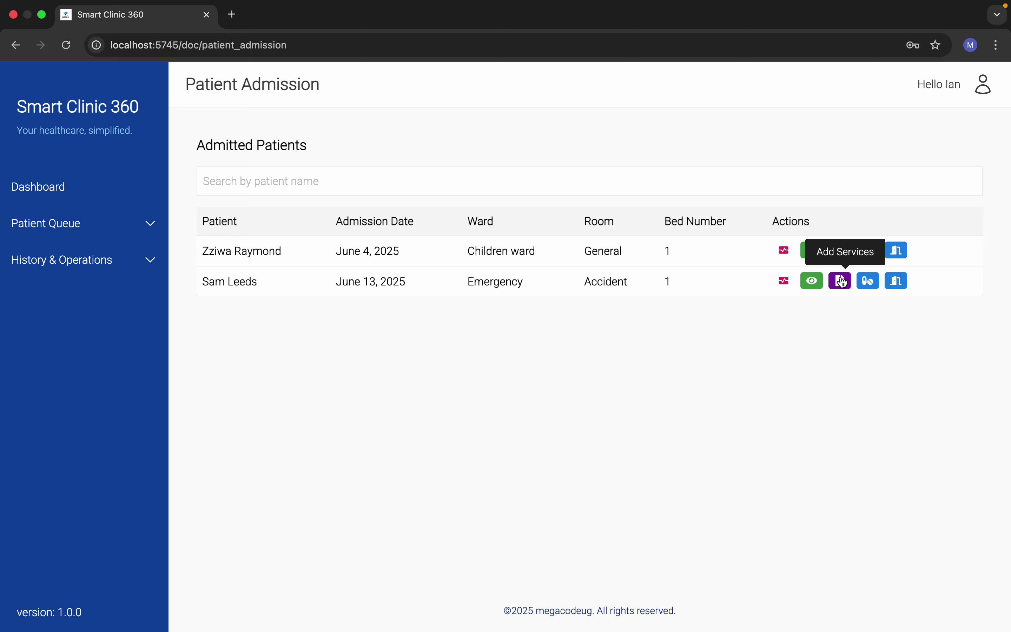
Step: Add a lab department CBC service row to the admission and save it
click(840, 281)
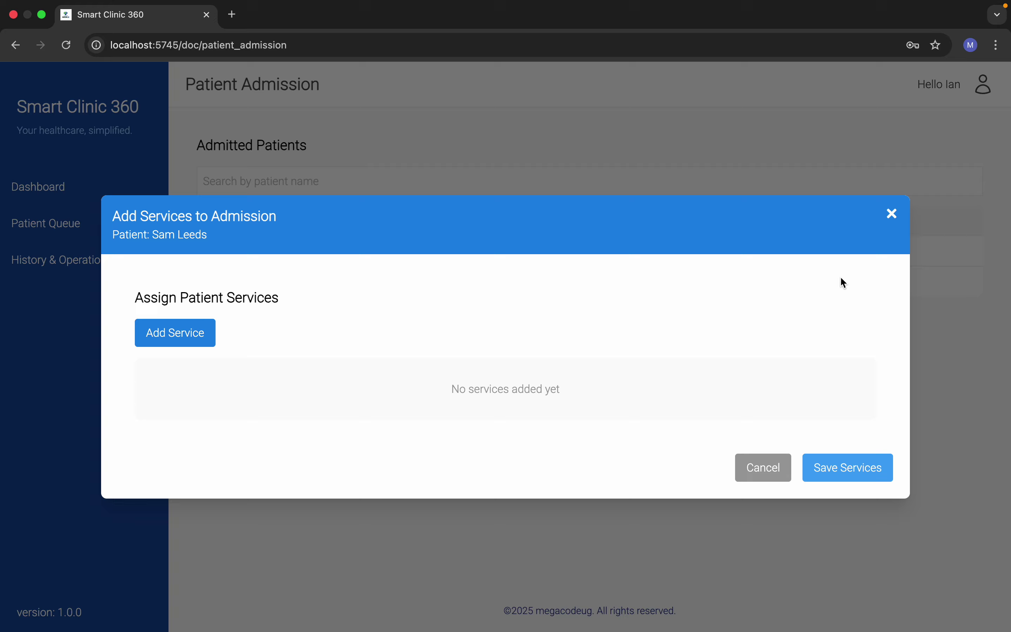
click(182, 332)
click(221, 389)
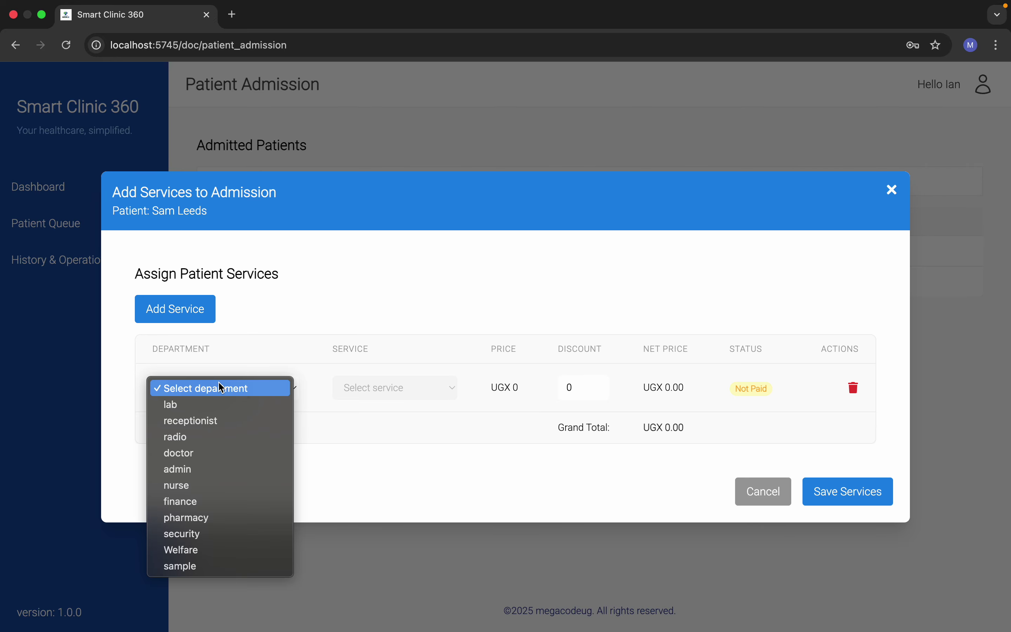
click(221, 406)
click(422, 386)
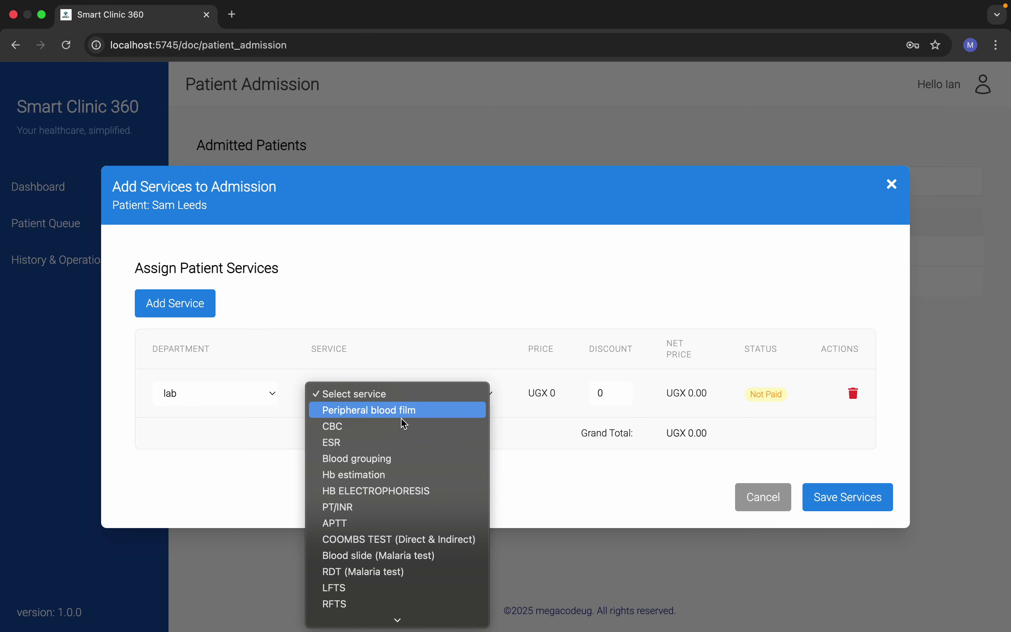
click(411, 434)
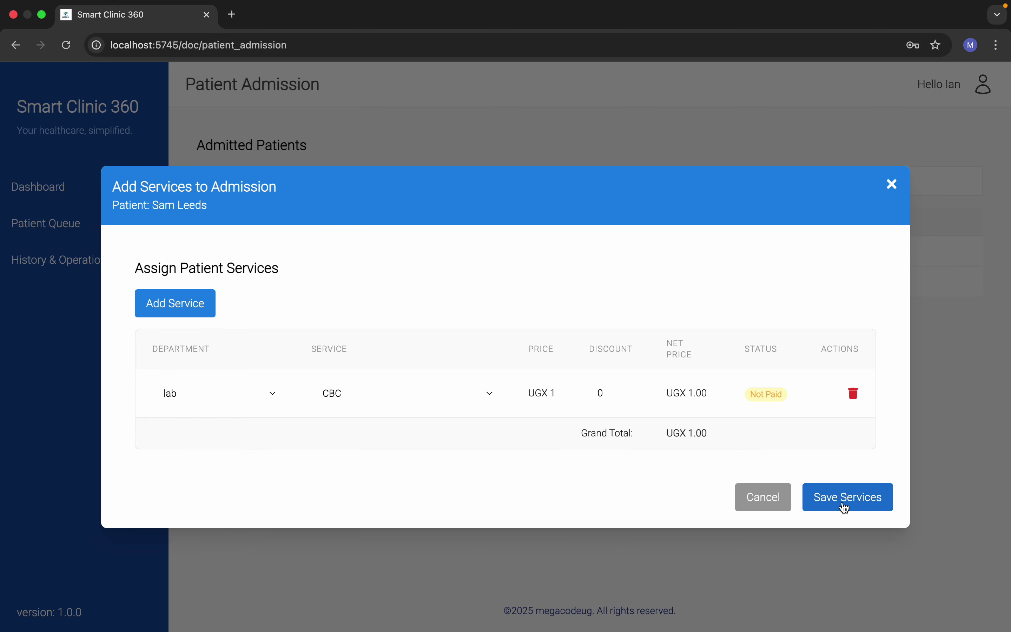
click(849, 493)
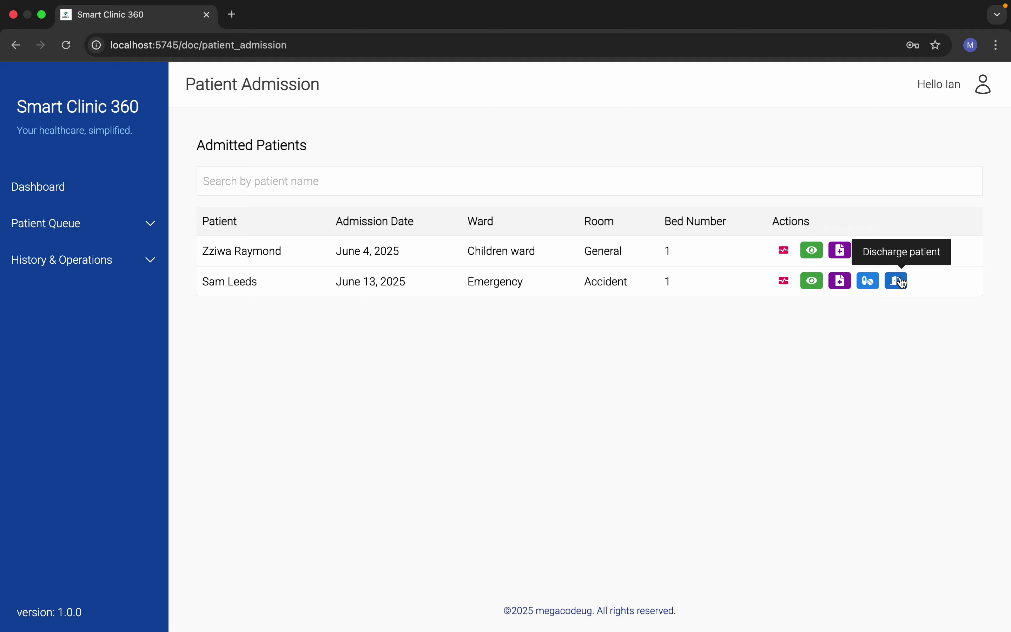
Step: Choose Magnesium triscillate syrup/tabs under the Antimalarials category in Administer Medication
click(868, 289)
click(316, 262)
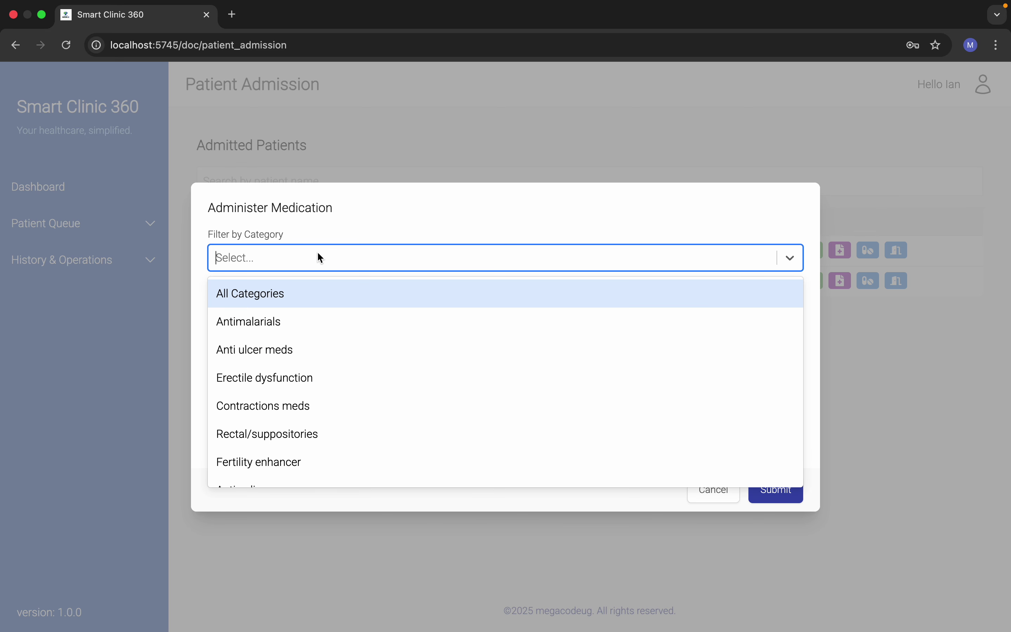
click(304, 330)
click(320, 316)
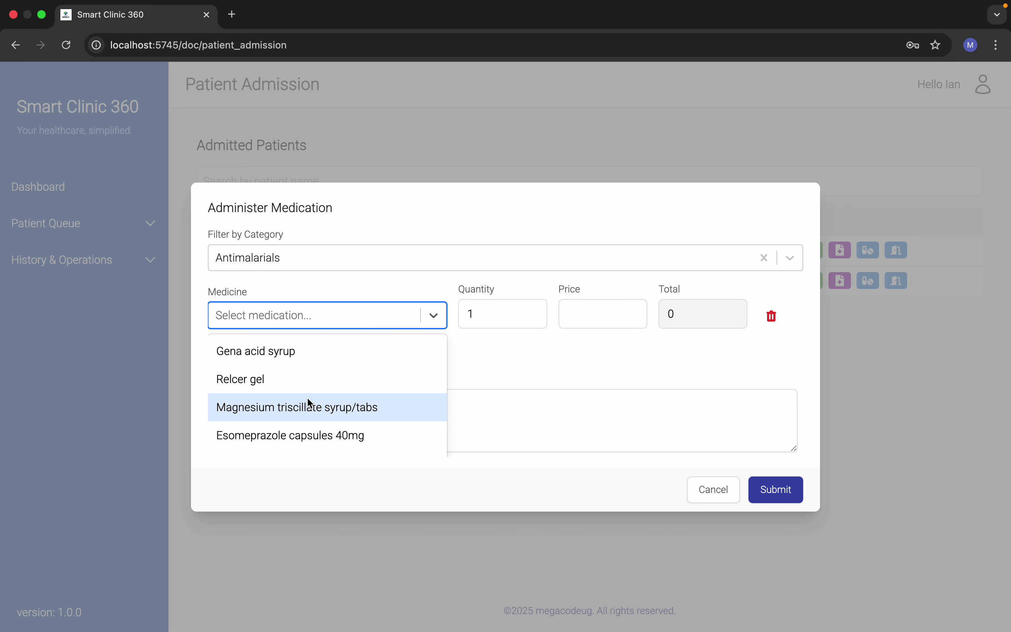
click(282, 419)
click(317, 322)
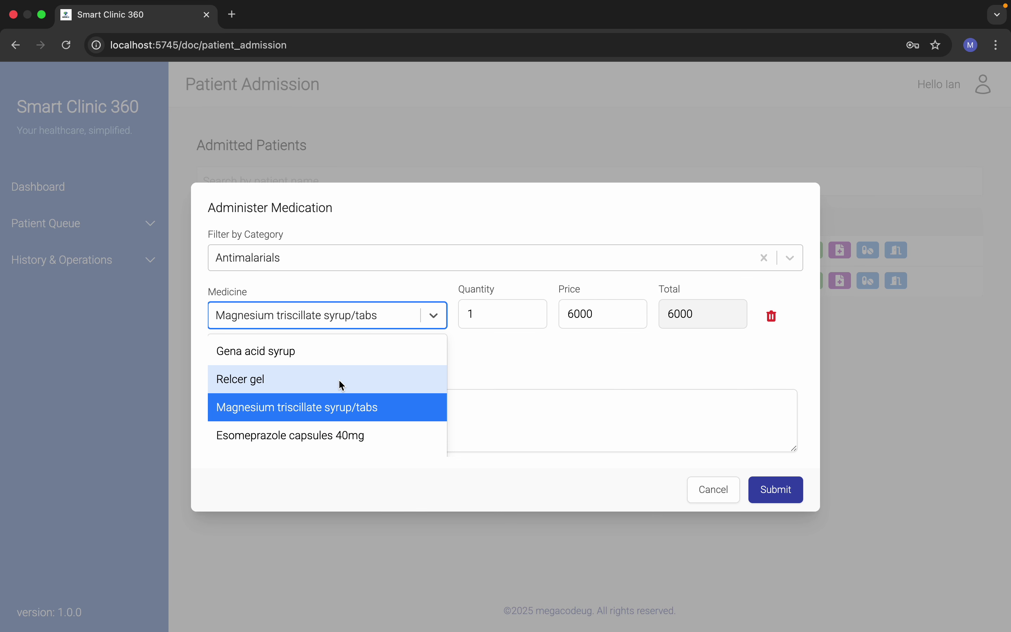
click(333, 408)
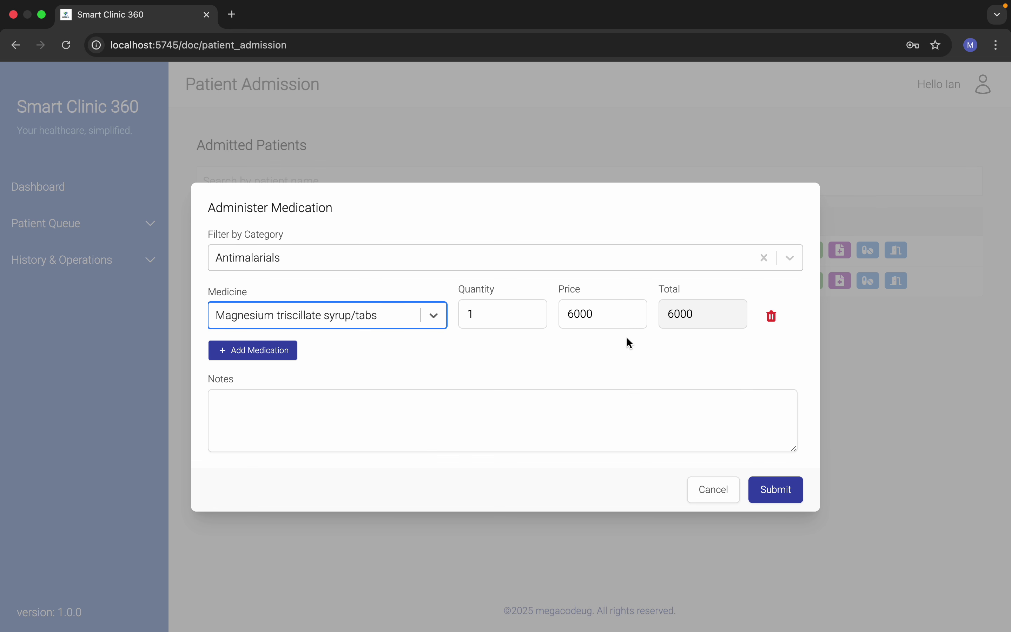
Step: Set quantity 2, add the note 'test', and submit the medication record
click(503, 321)
key(BackSpace)
text(2)
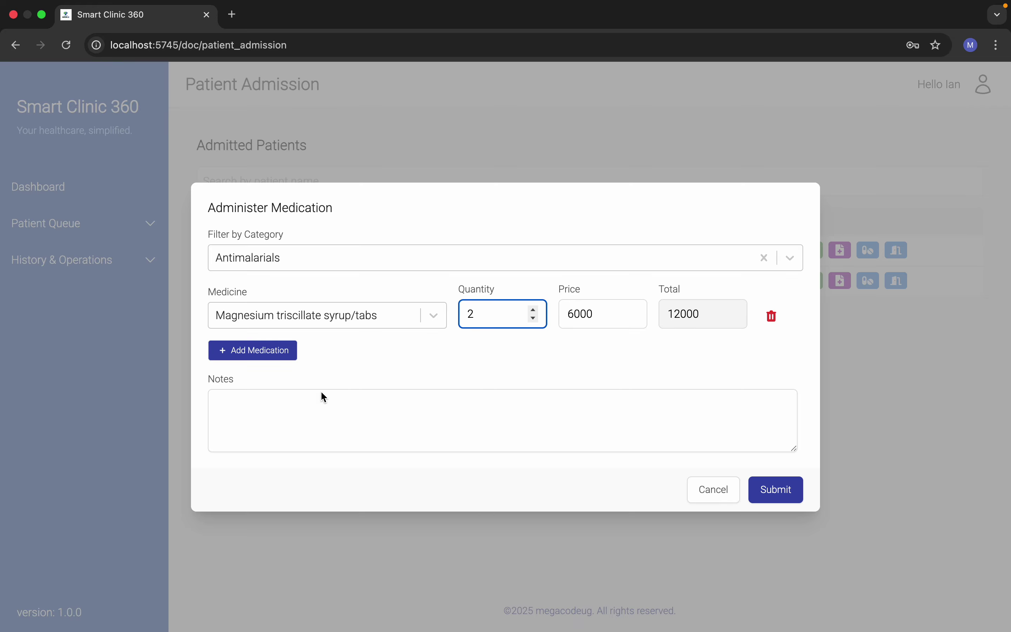
click(345, 432)
text(test)
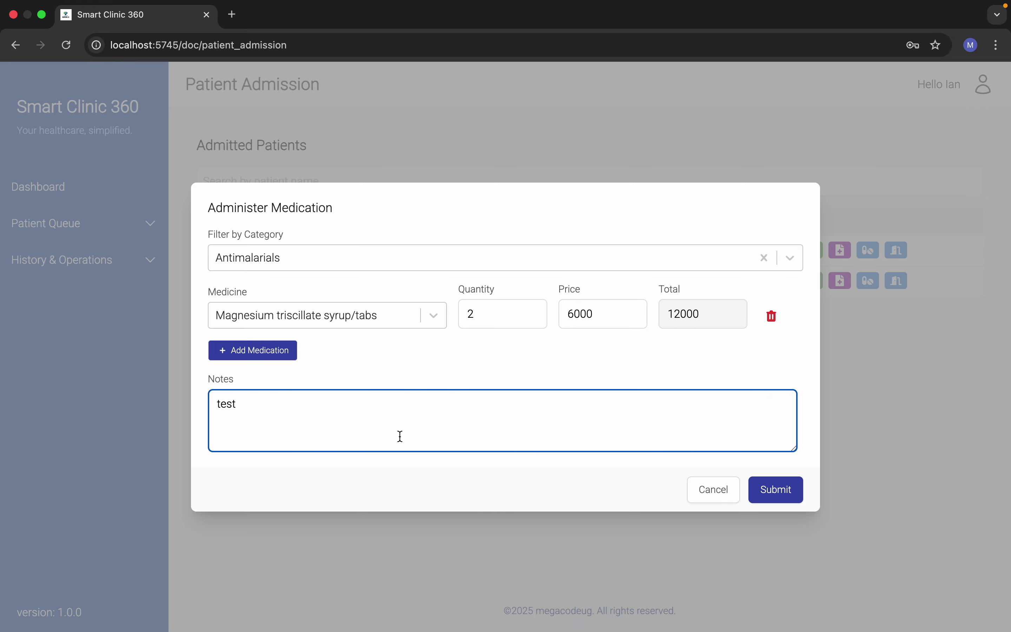
click(773, 484)
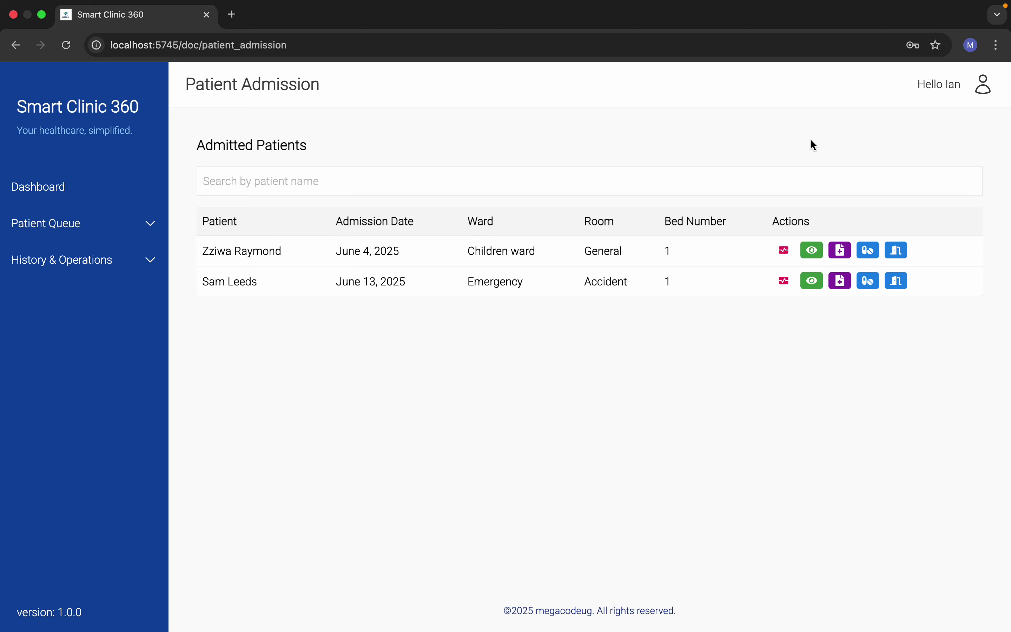
Step: Cancel Add Services, then open, scroll through and close the patient's medical record
click(840, 280)
click(756, 466)
click(812, 280)
scroll(409, 527, down, 10)
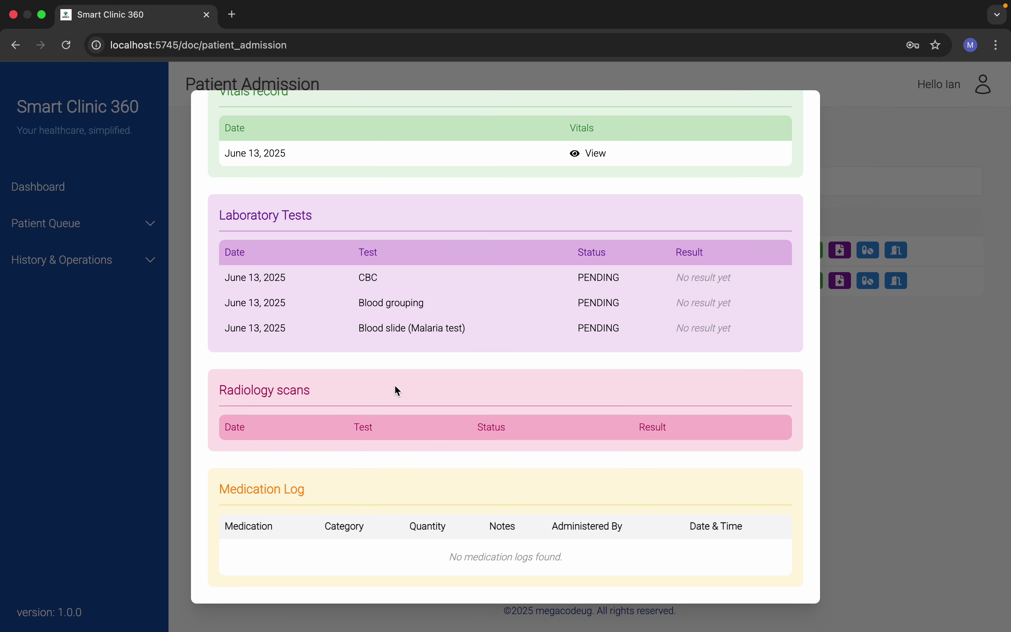
scroll(397, 391, up, 4)
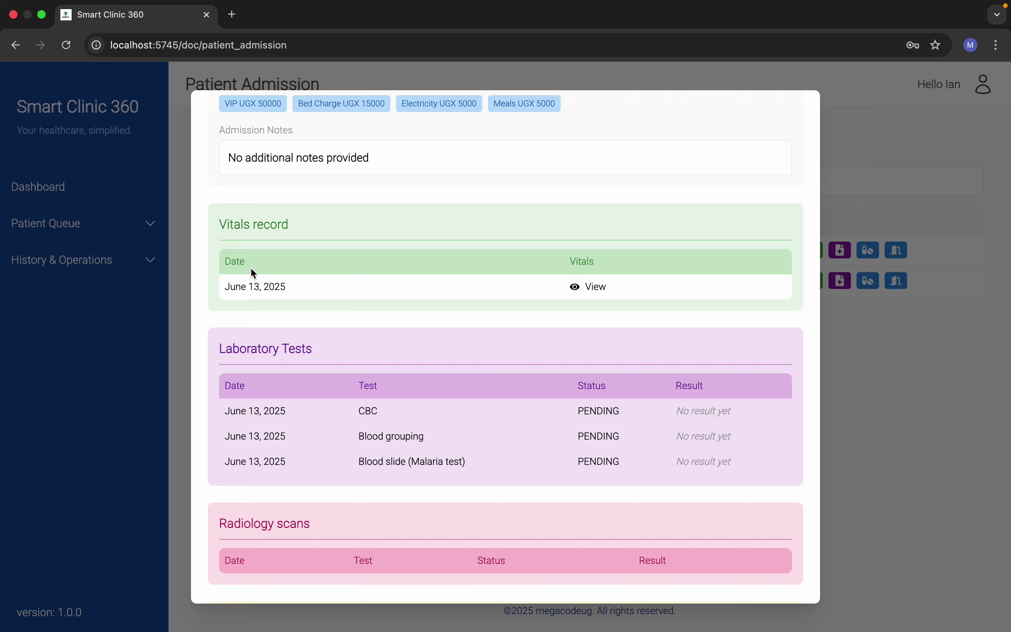
scroll(250, 268, up, 5)
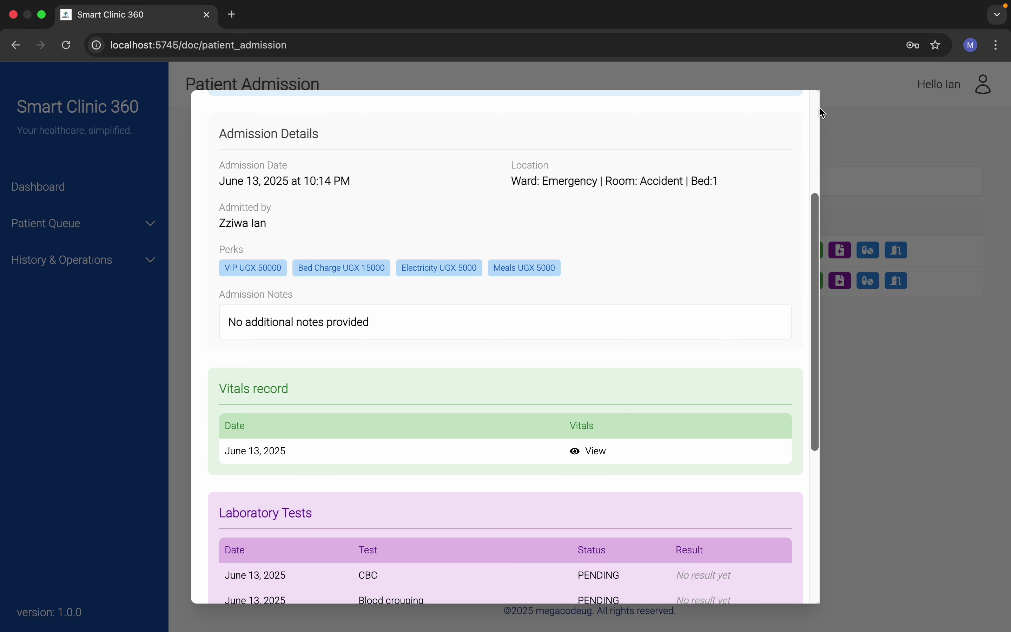
scroll(822, 111, up, 5)
click(802, 107)
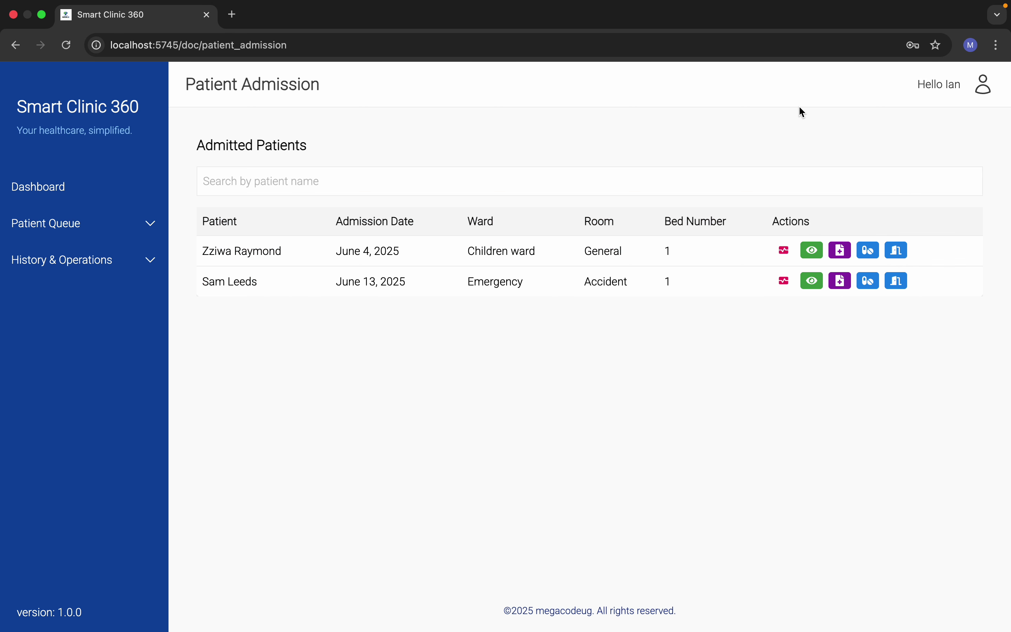
Step: Return via the dashboard to Patient Admission and reopen the record to review lab tests and medication log
click(67, 194)
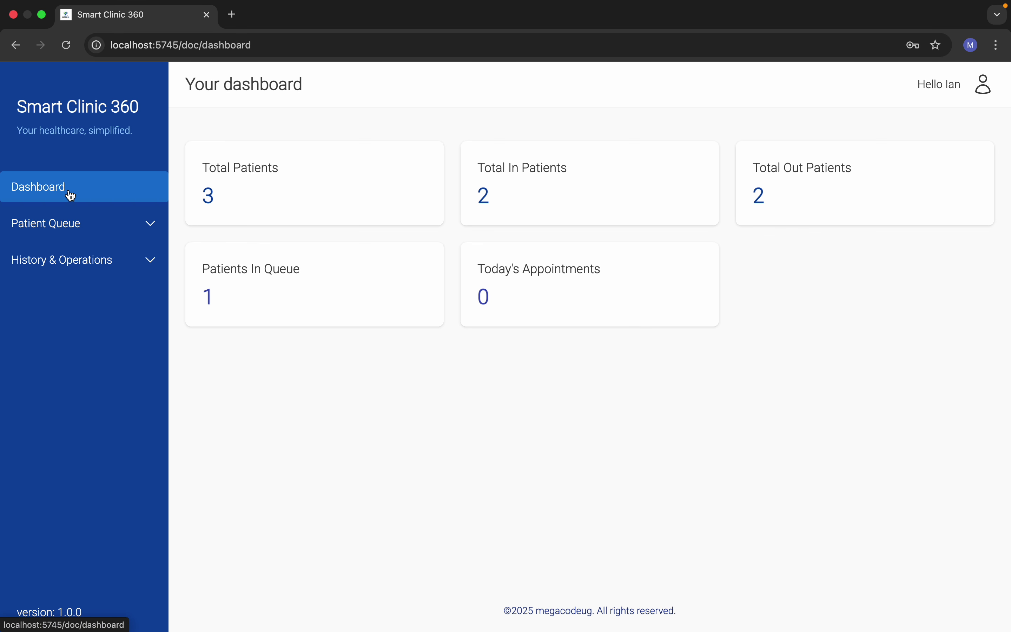
click(92, 224)
click(100, 295)
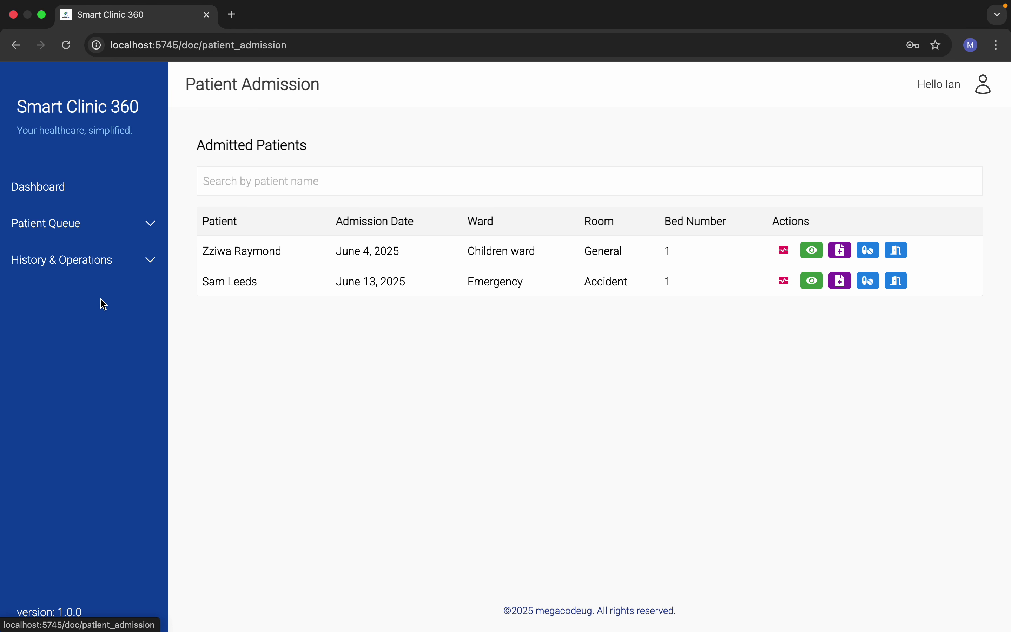
click(811, 280)
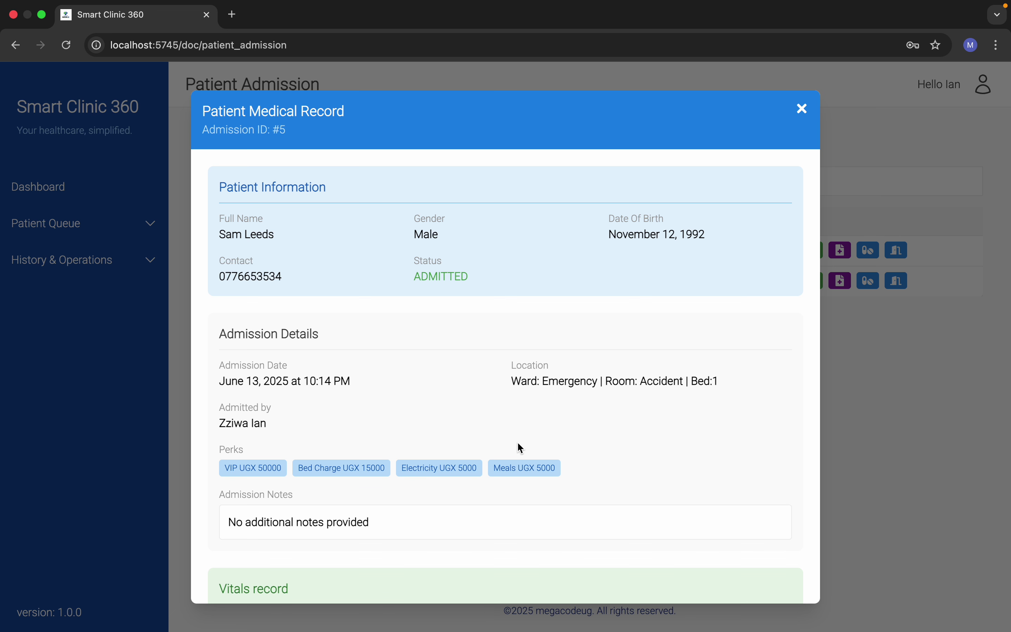
scroll(518, 447, down, 10)
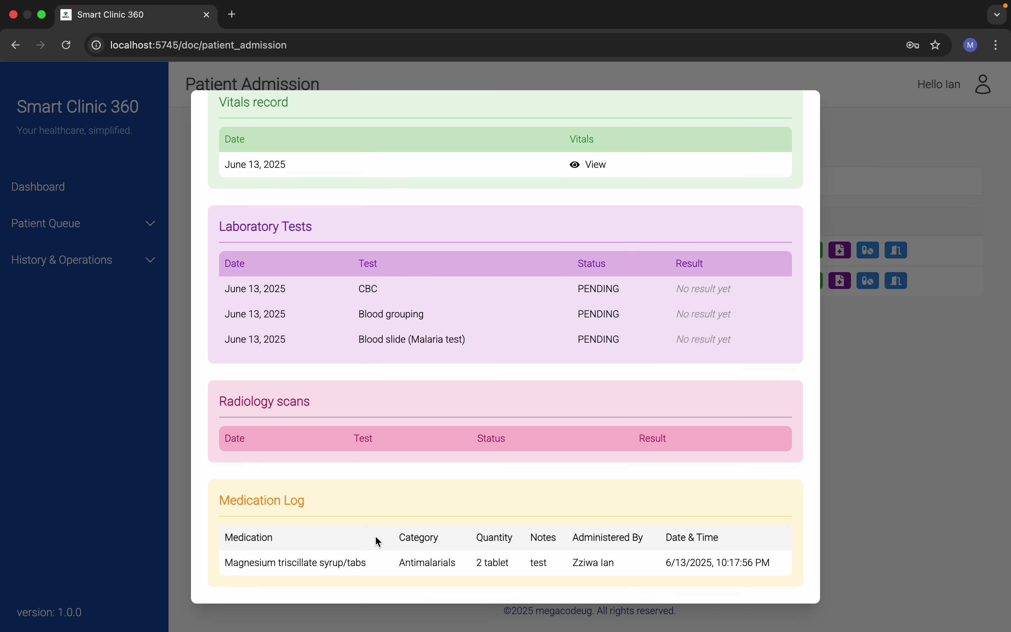
scroll(502, 315, up, 10)
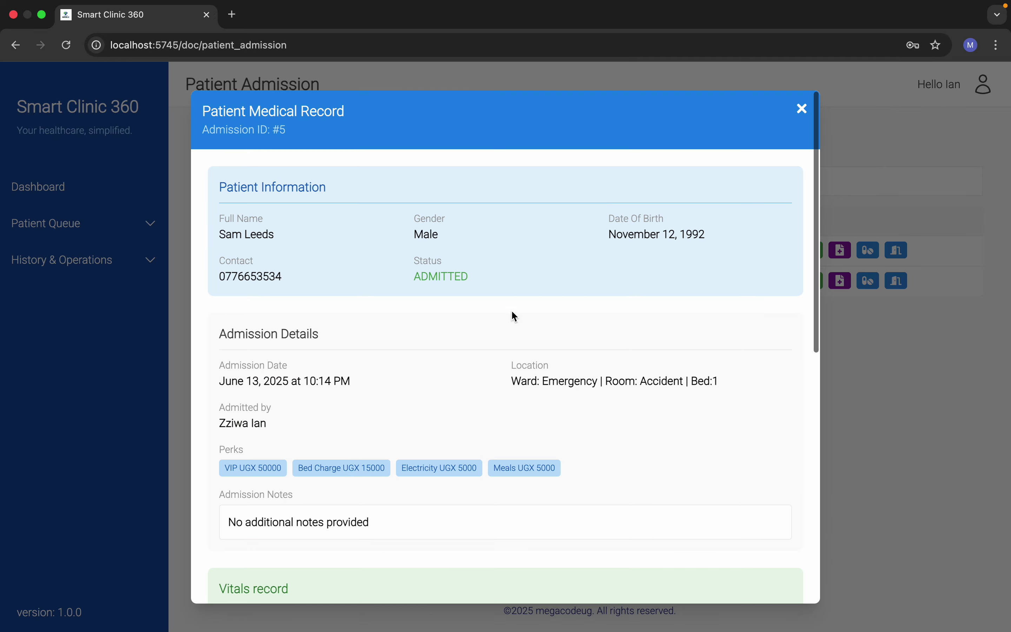
click(800, 106)
click(897, 281)
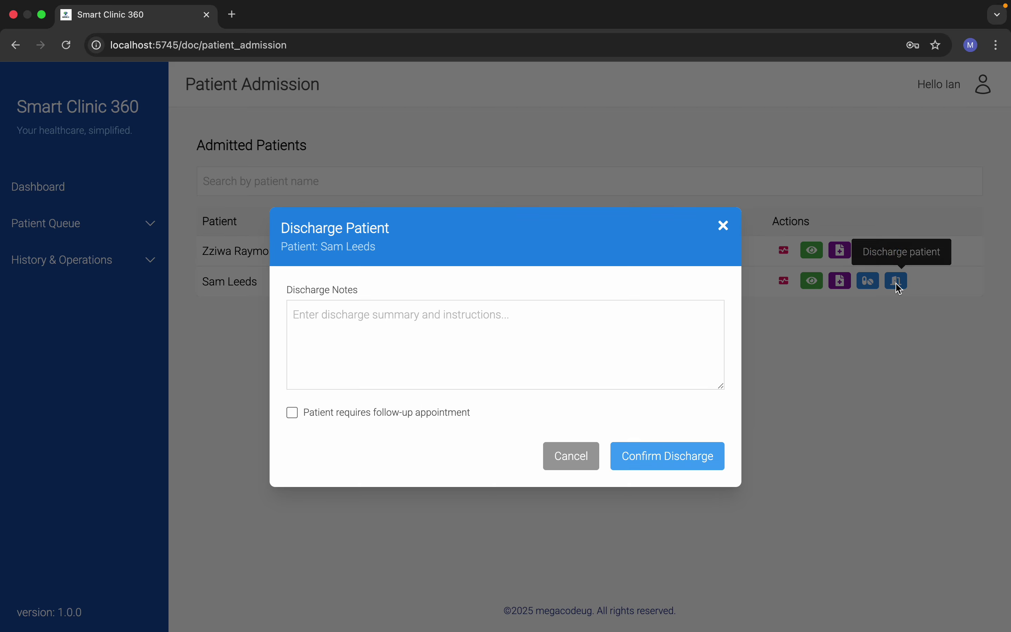
click(439, 332)
text(notes)
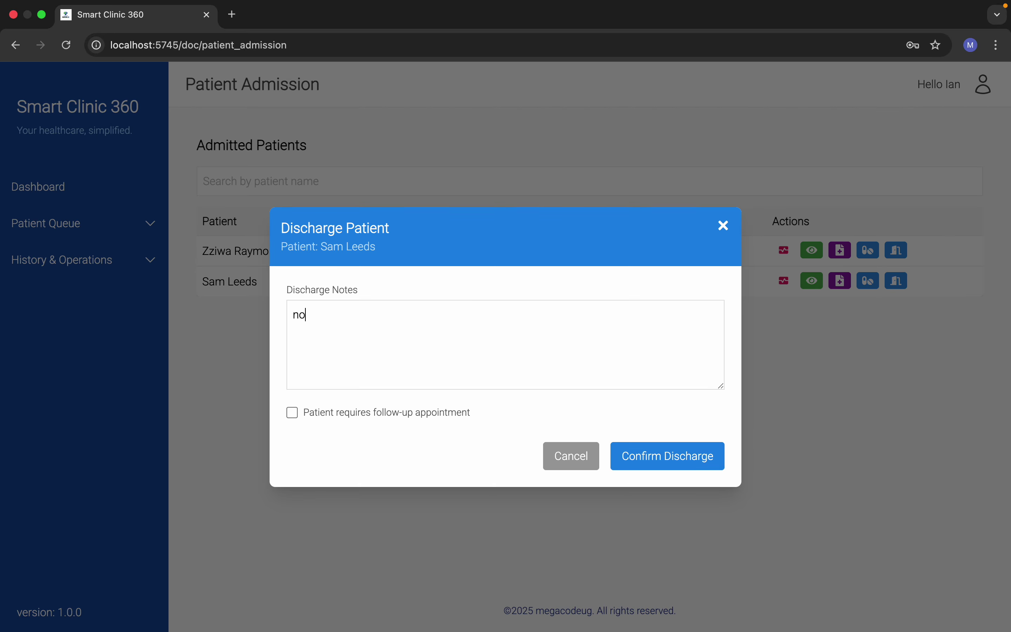
click(644, 466)
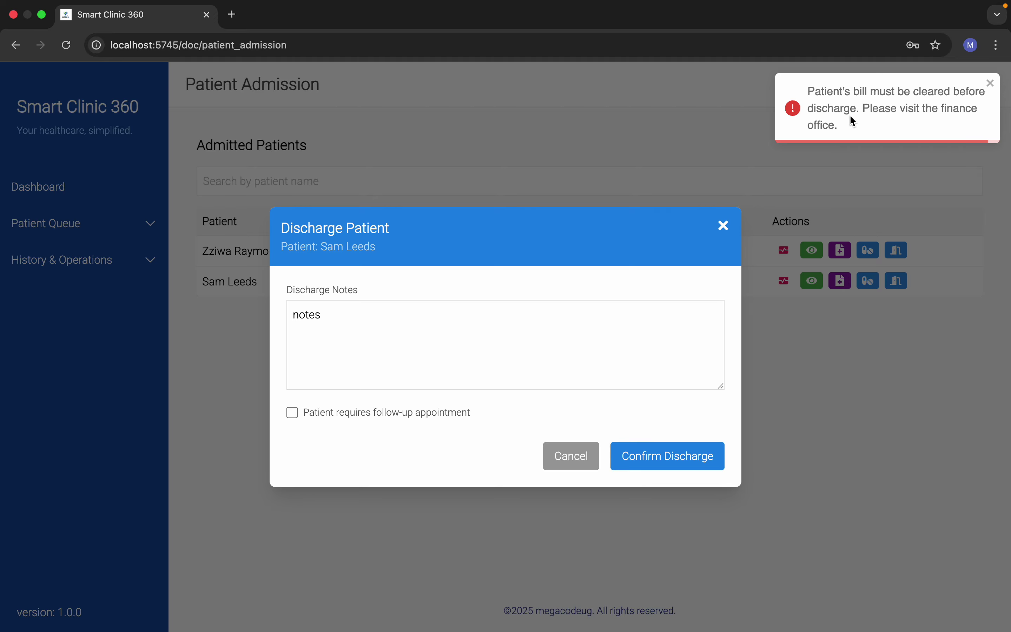
Step: Read the error refusing discharge until the bill is cleared, then cancel the discharge
double_click(936, 110)
right_click(935, 102)
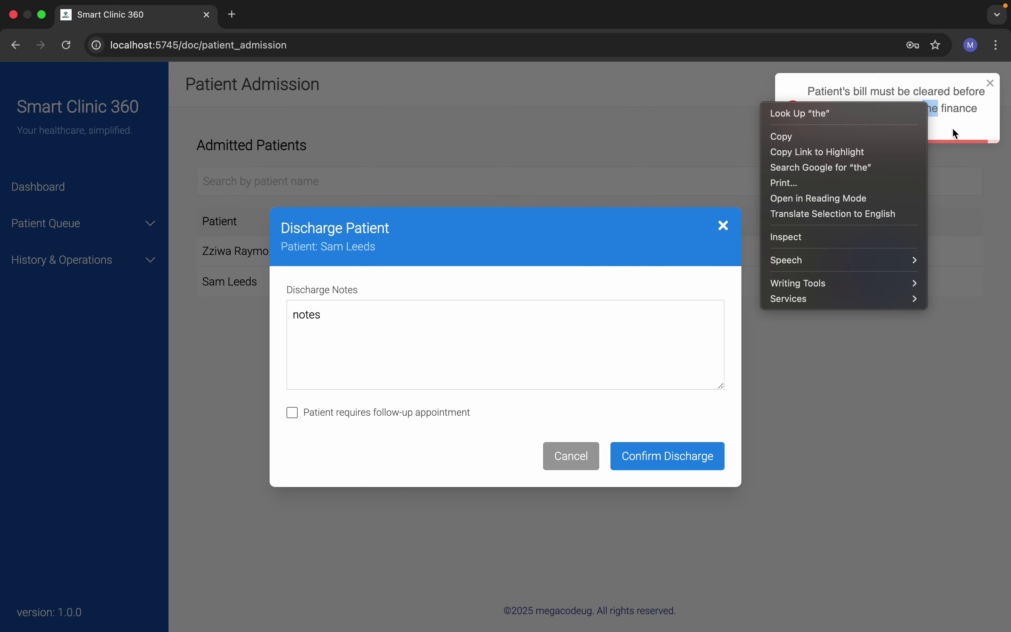
click(992, 113)
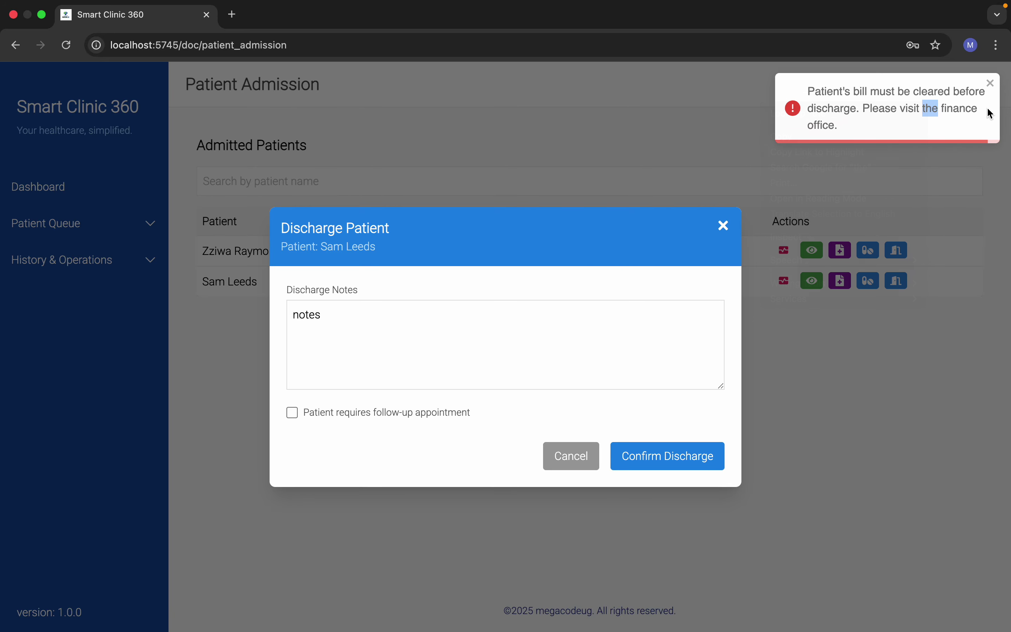
click(572, 457)
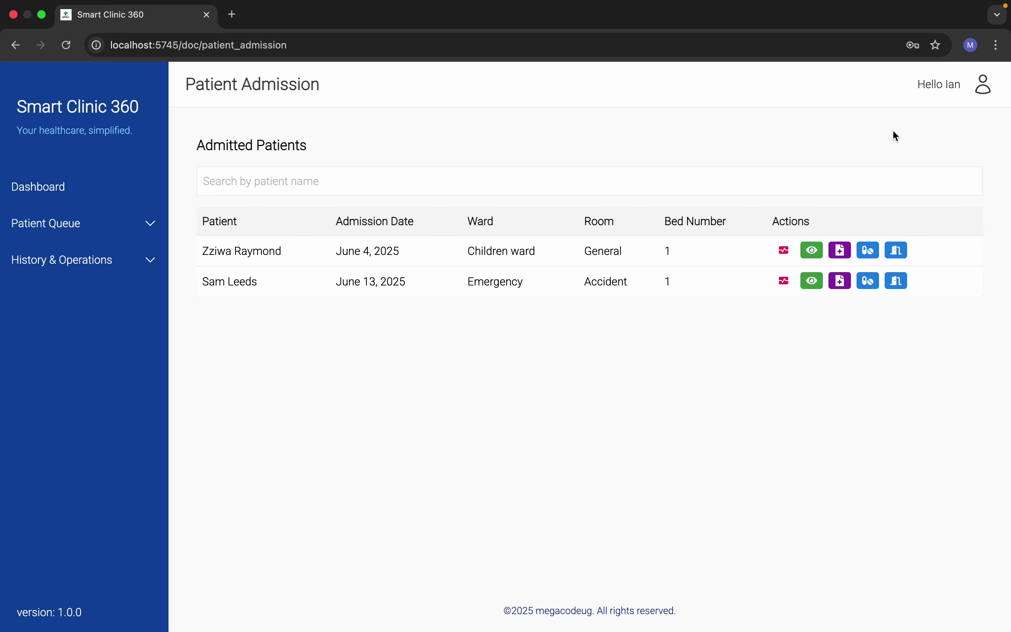
click(983, 86)
Step: Sign out of the clinician account and get back to the password login form
click(984, 86)
click(924, 132)
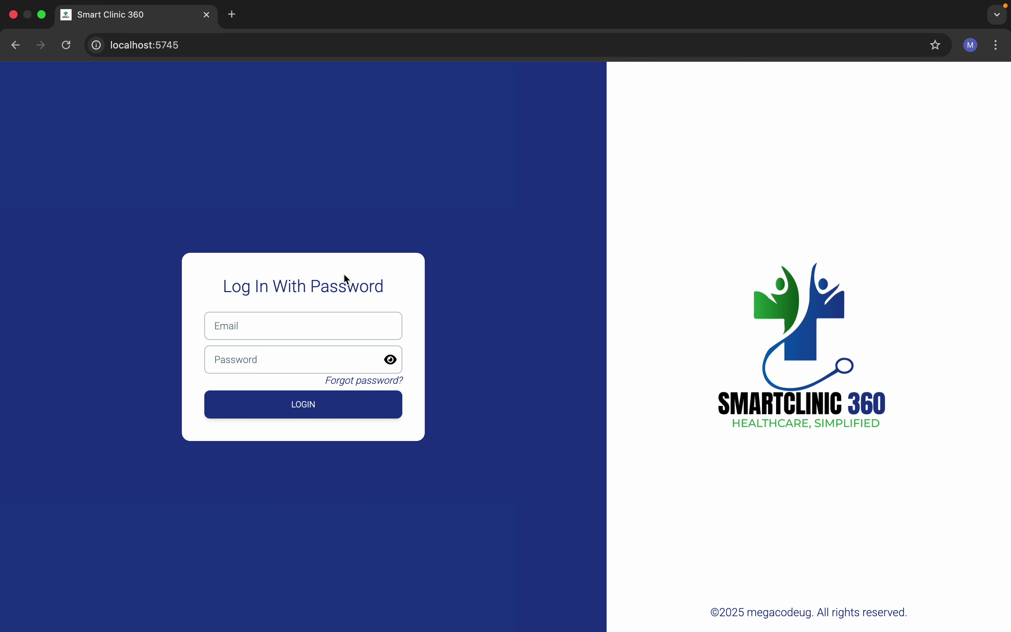
click(321, 327)
text(fi)
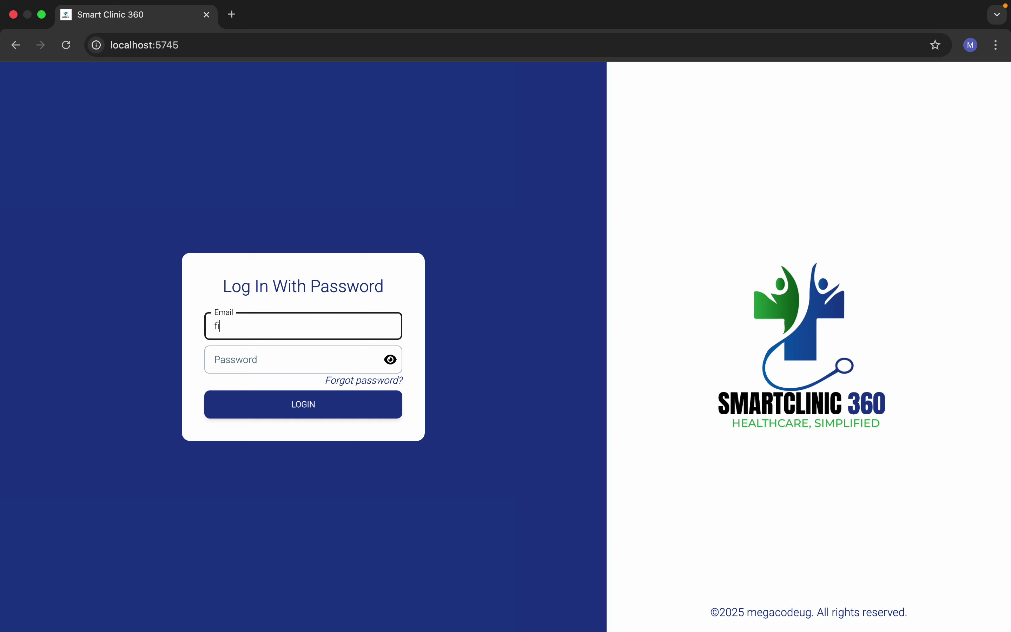
text(nance@finance.com)
click(282, 379)
click(299, 369)
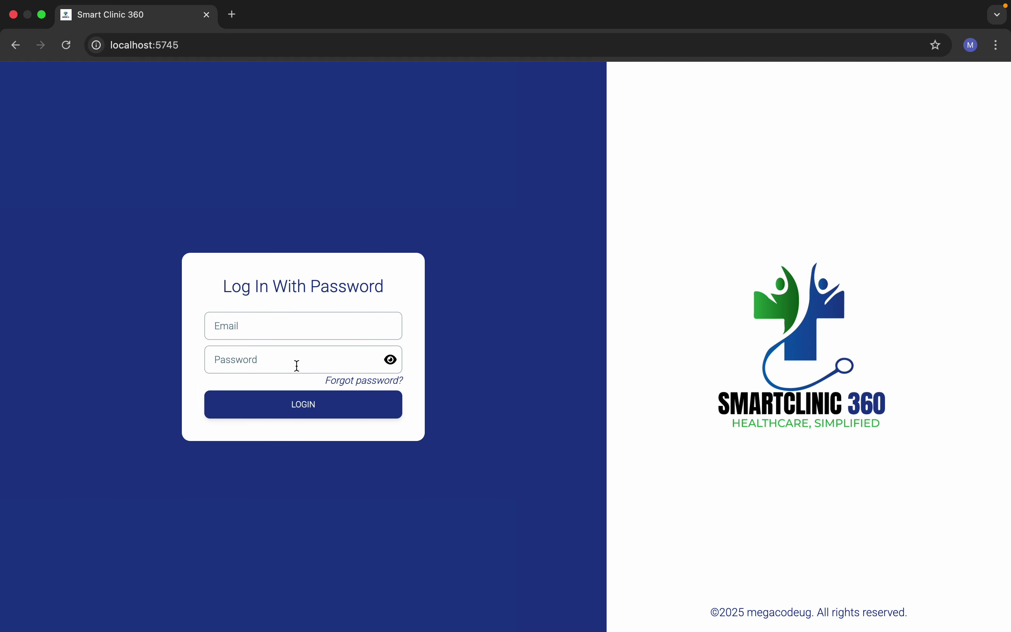
Step: Log in with the finance account's e-mail and password
click(267, 328)
text(finance)
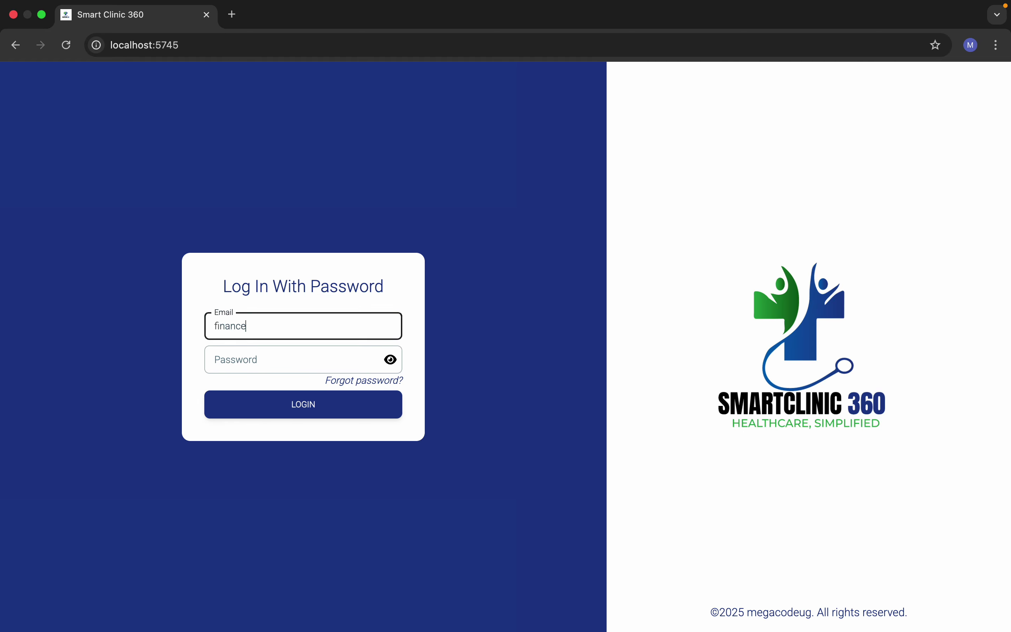
text(@finance.com)
click(265, 357)
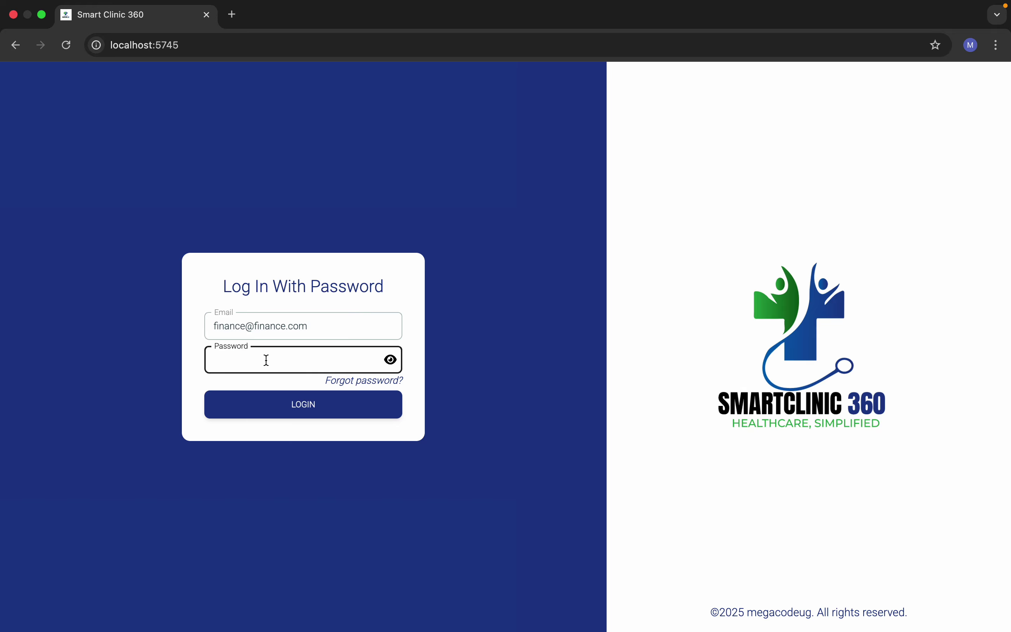
text(123)
key(BackSpace)
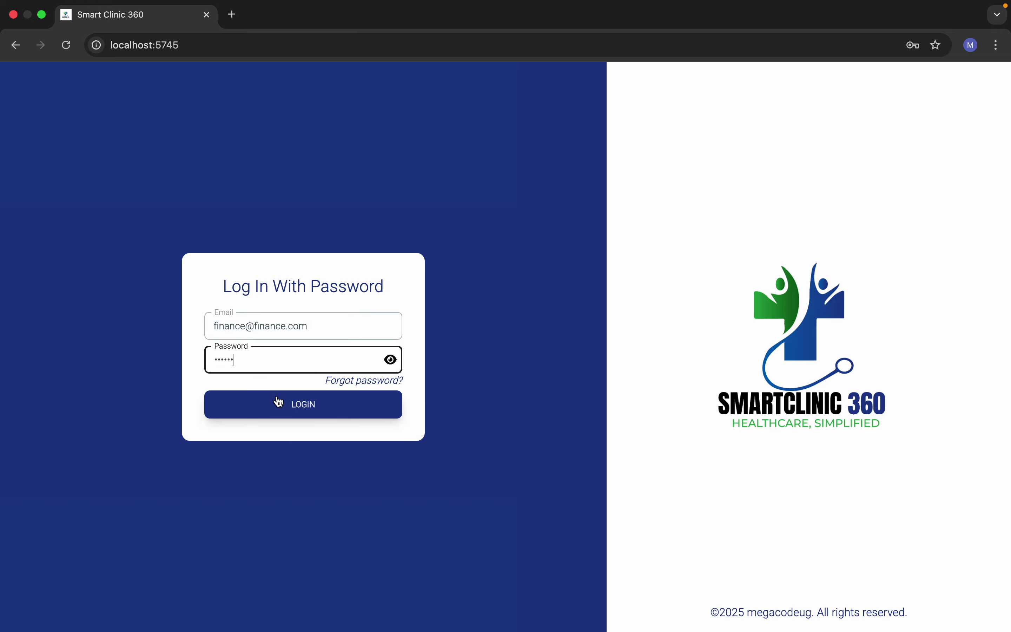
click(279, 402)
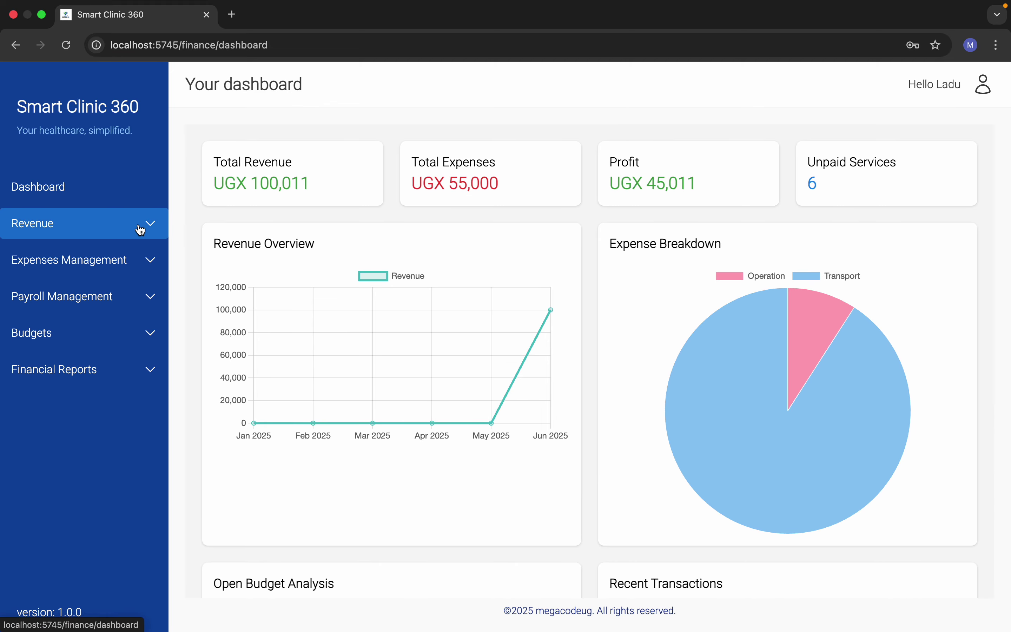
click(144, 228)
click(67, 292)
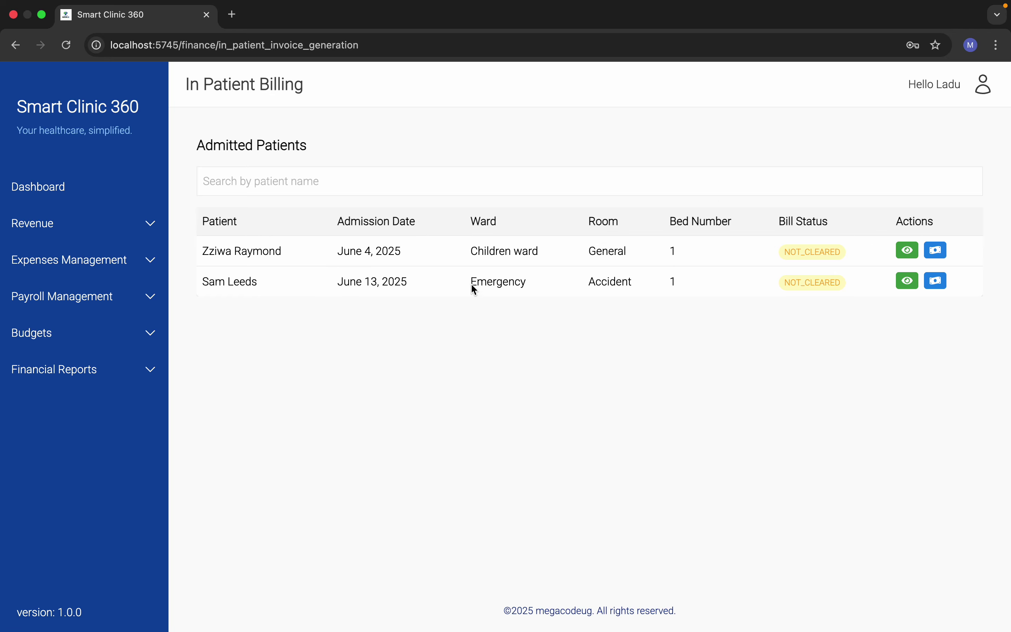
click(907, 280)
scroll(423, 446, down, 10)
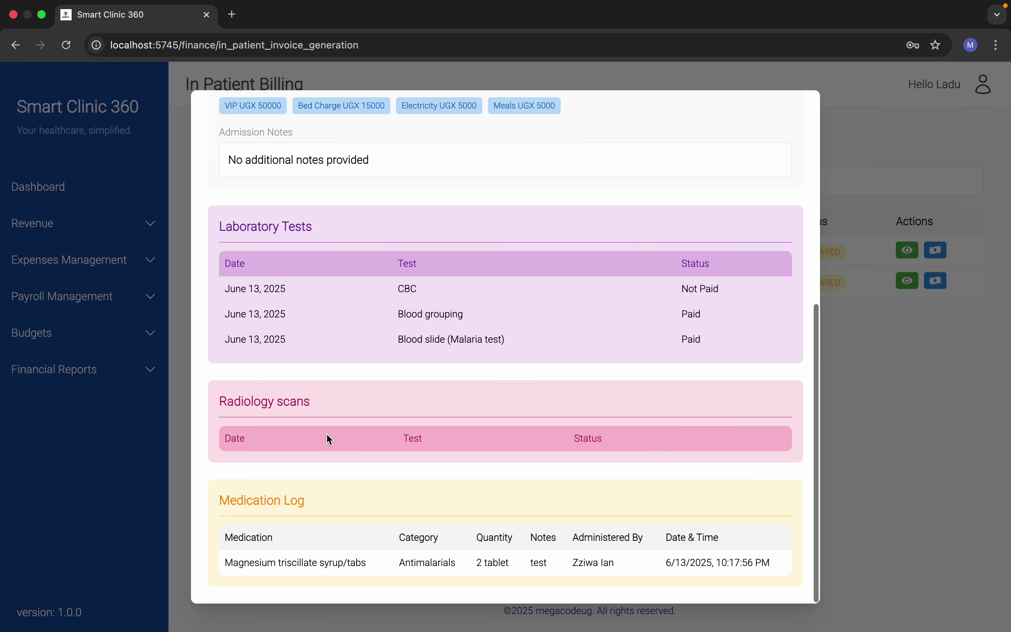
scroll(382, 275, up, 10)
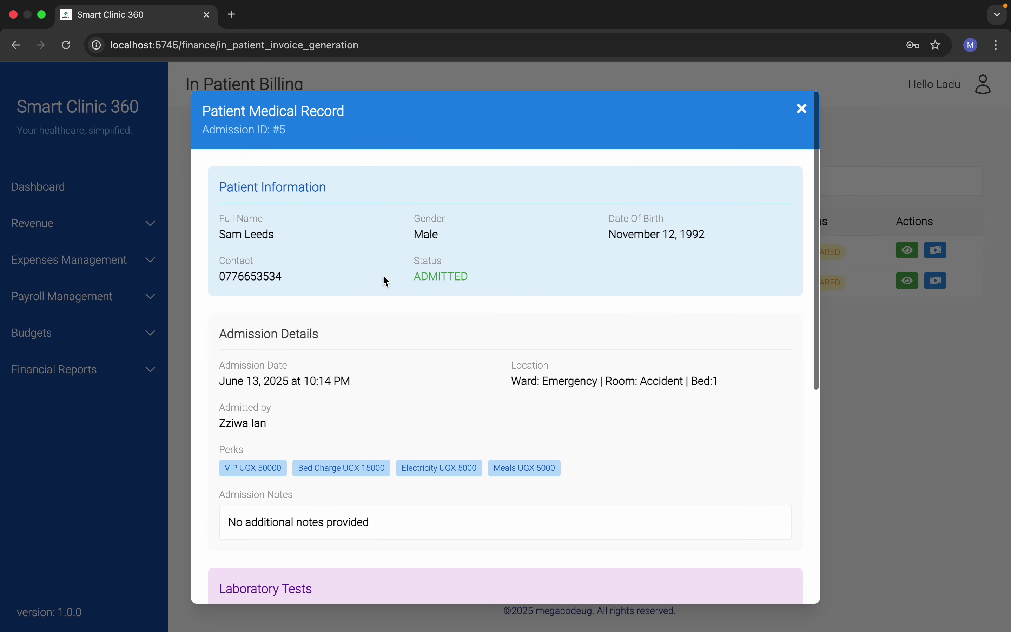
click(800, 111)
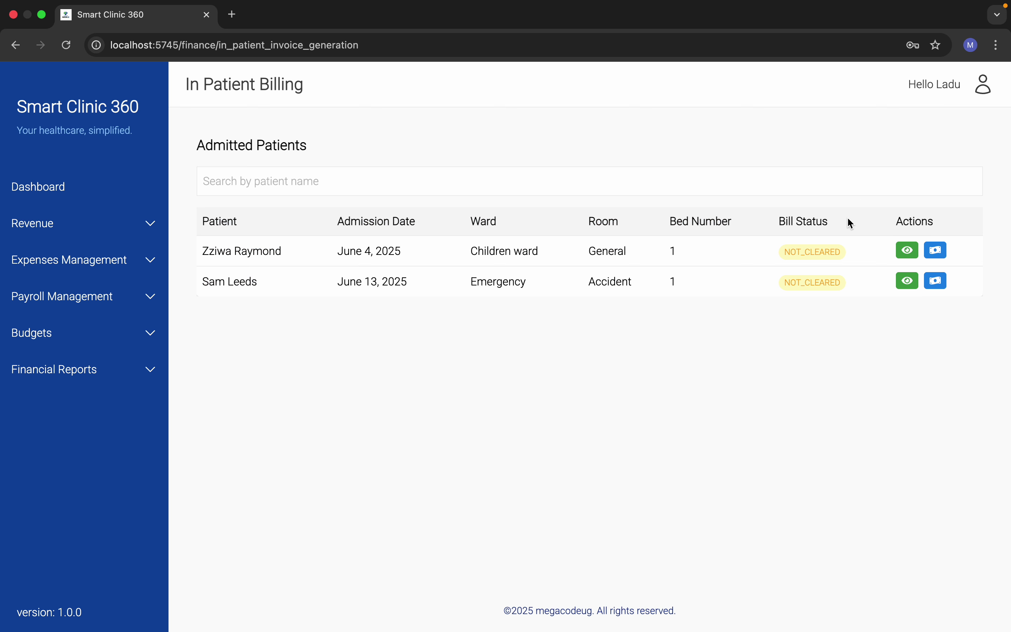
click(937, 281)
scroll(440, 294, down, 1)
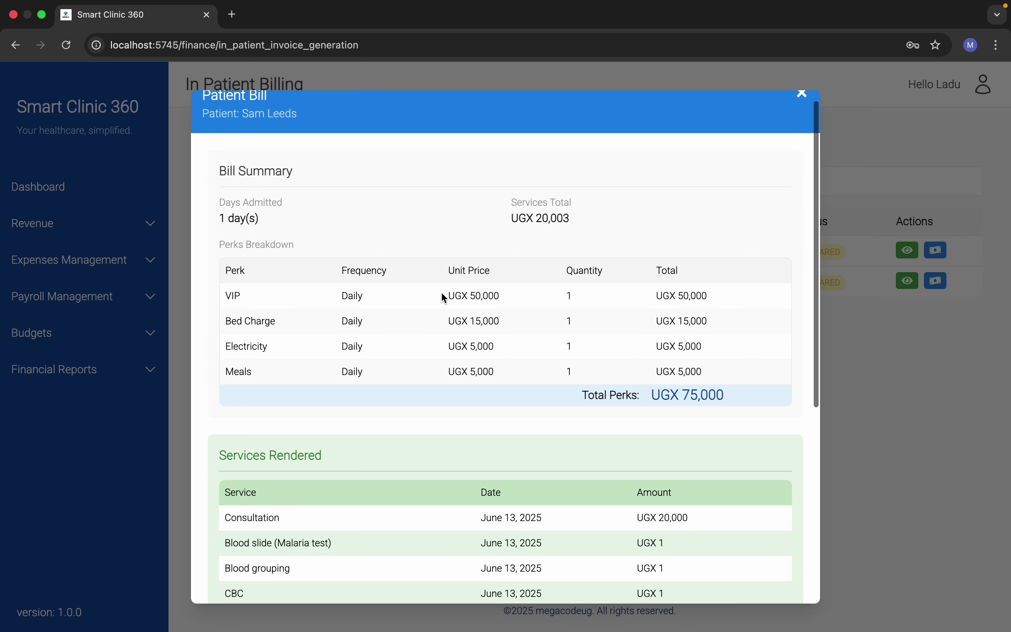
scroll(441, 292, up, 1)
scroll(441, 293, down, 1)
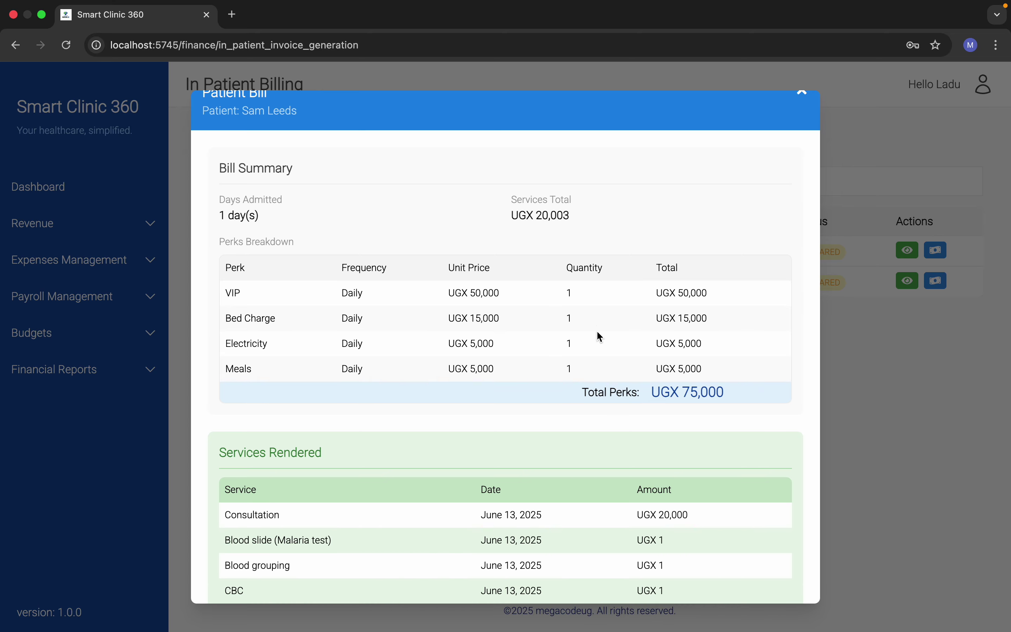
scroll(608, 375, down, 8)
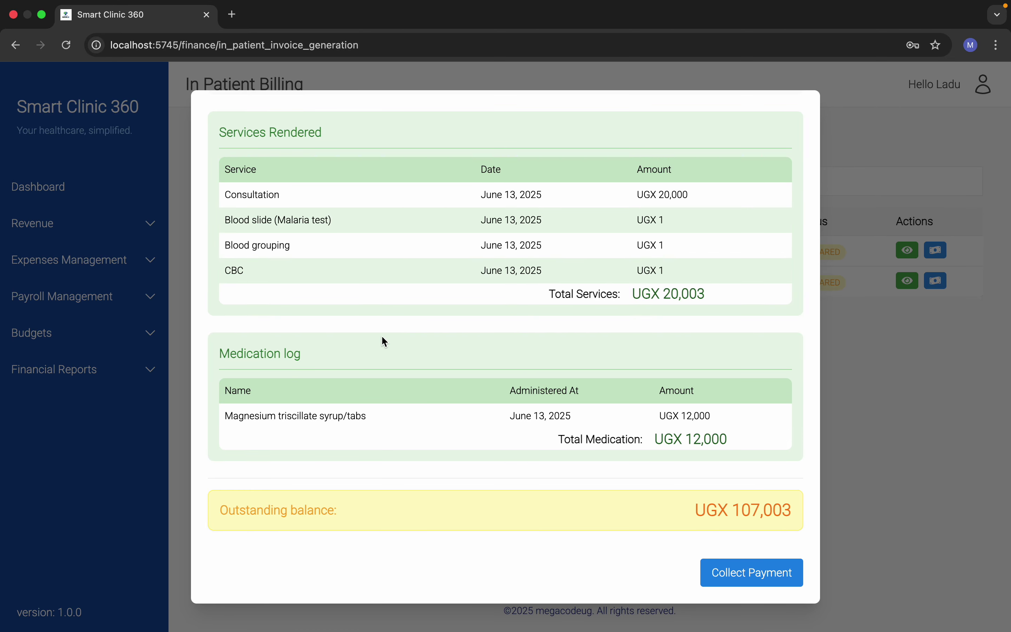
click(750, 589)
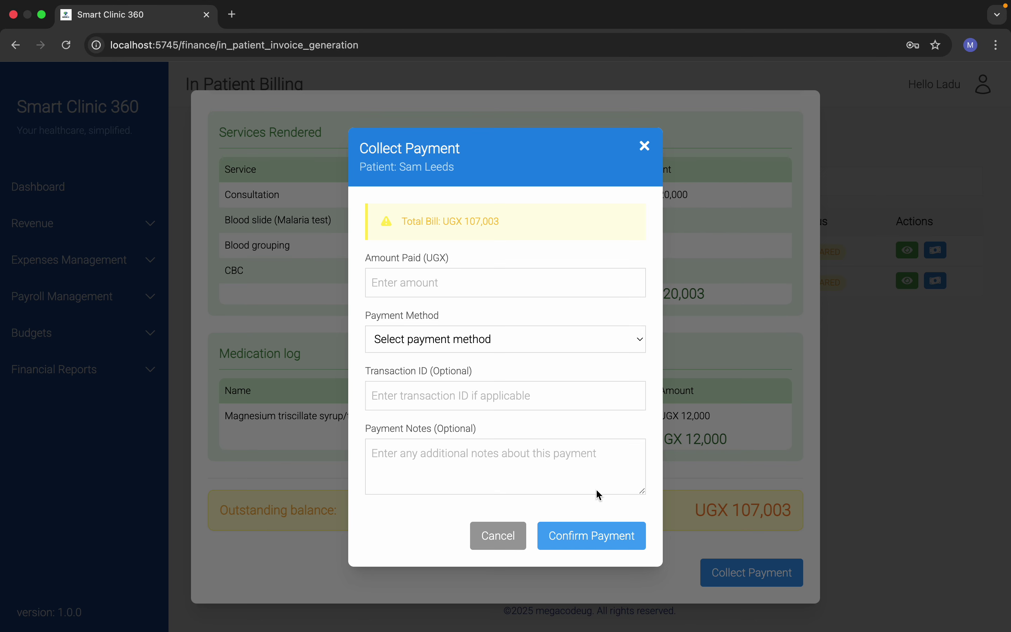
click(451, 277)
text(107003)
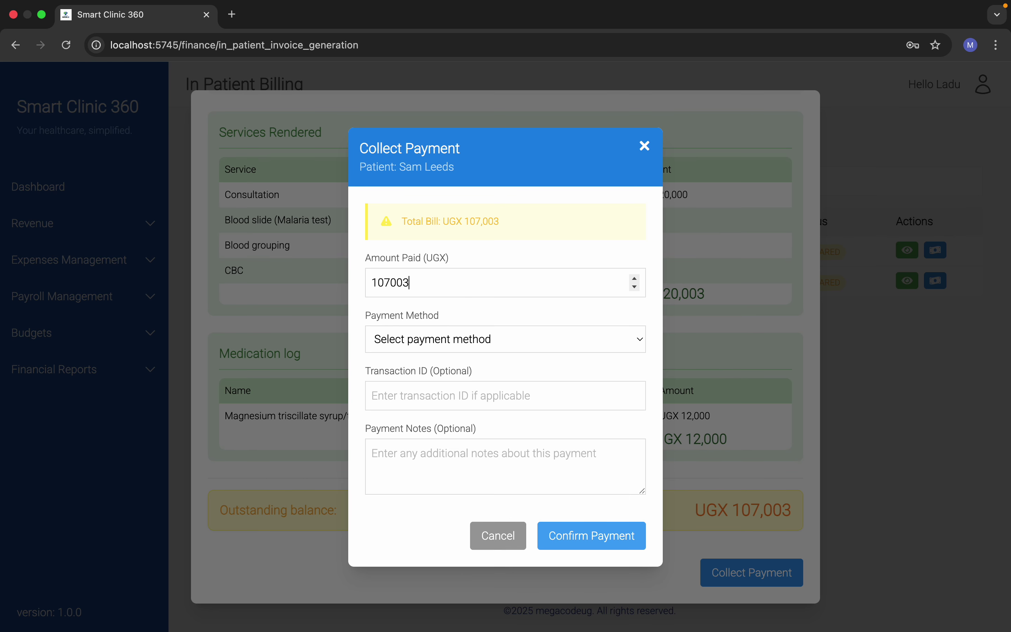
click(478, 347)
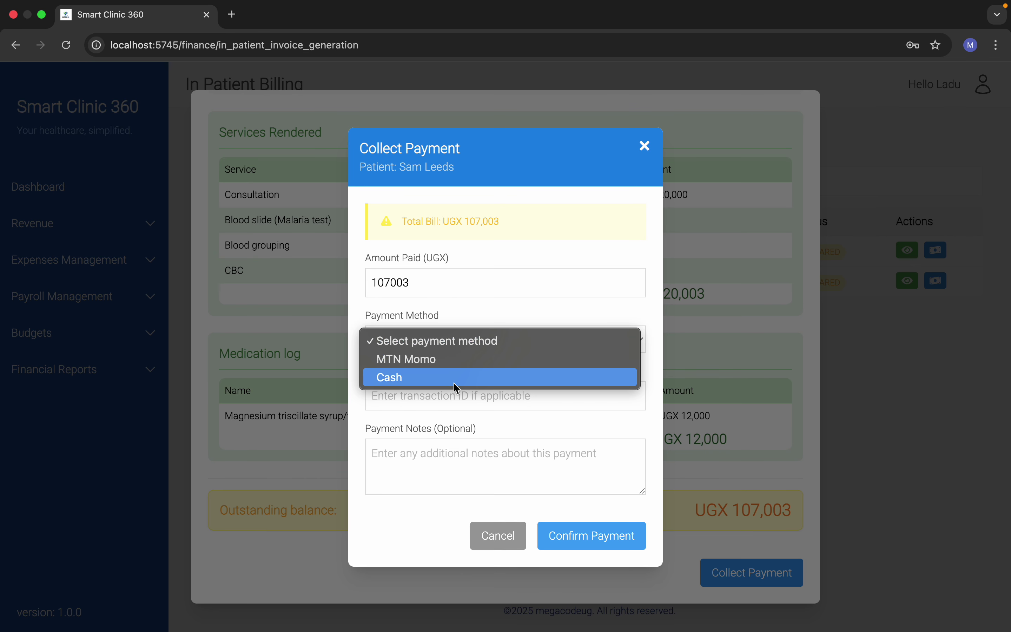
click(457, 378)
click(589, 539)
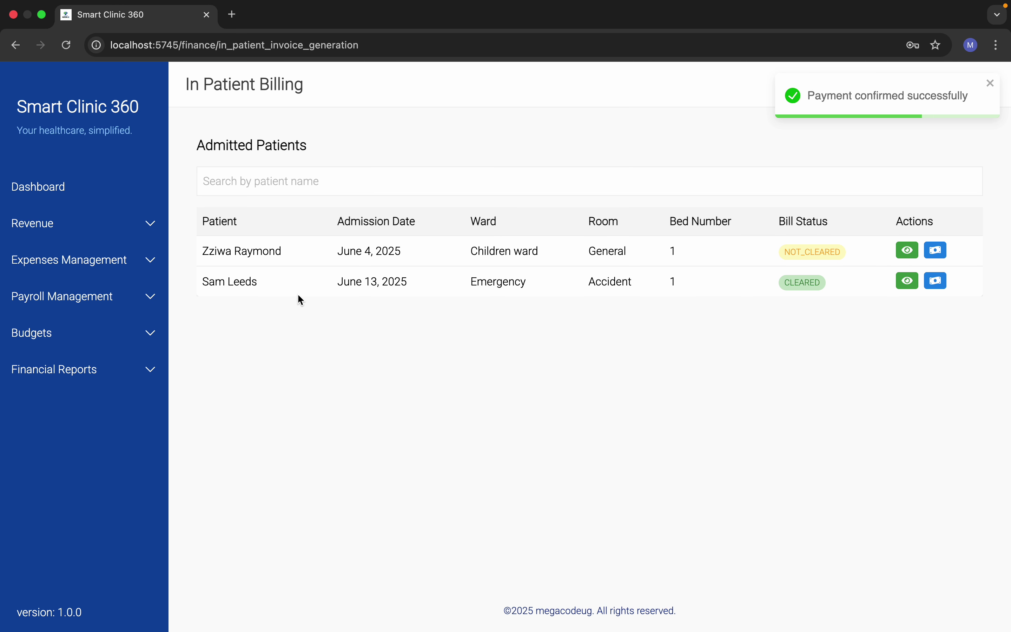
click(992, 85)
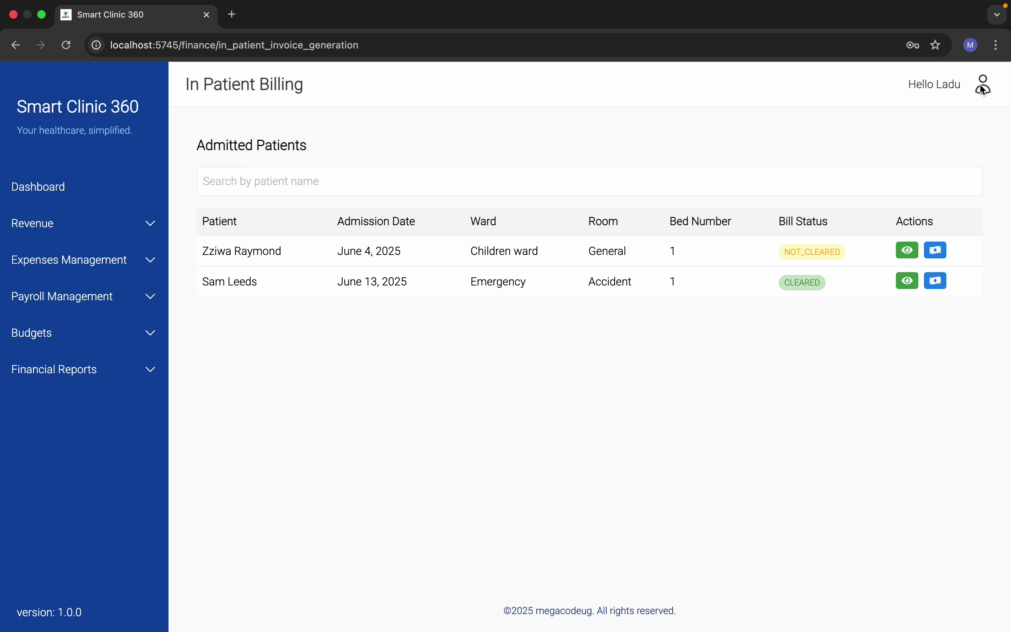
click(984, 84)
Step: Sign out of finance and log in with the doctor's e-mail and password
click(921, 140)
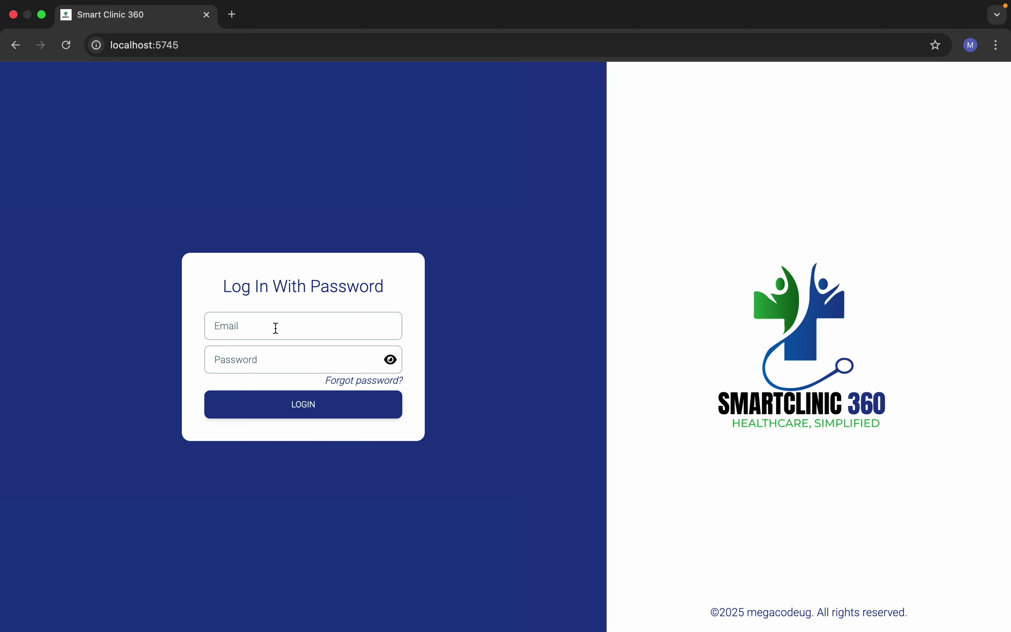
click(274, 330)
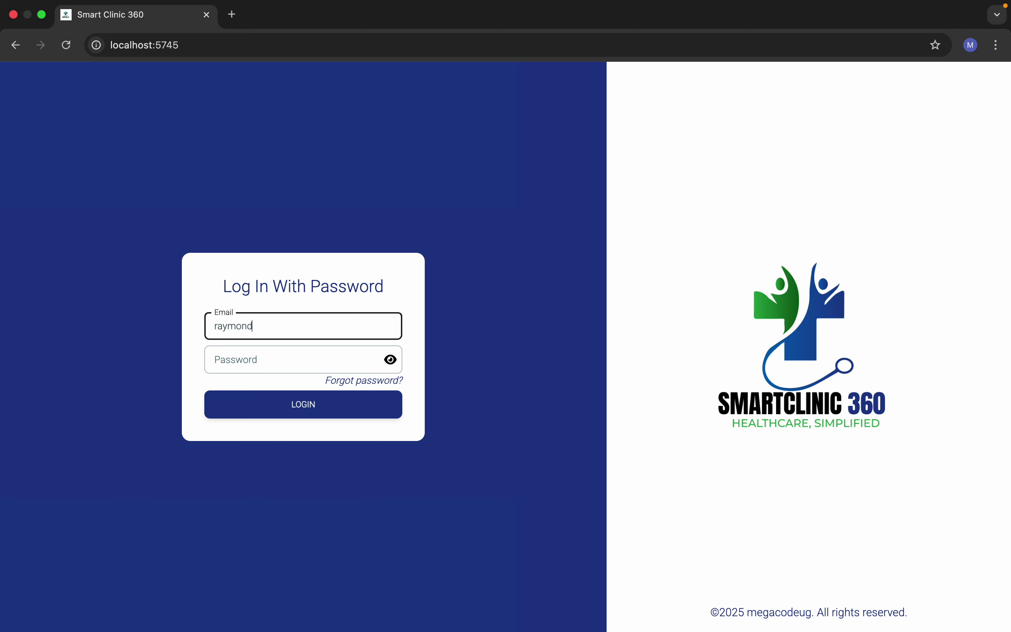
click(254, 361)
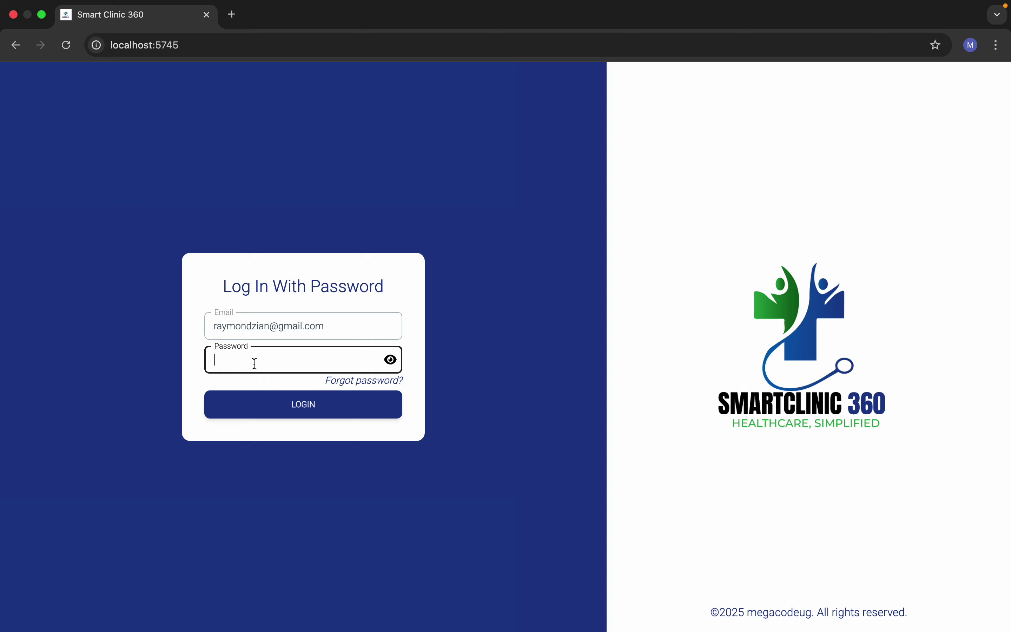
text(•)
click(287, 415)
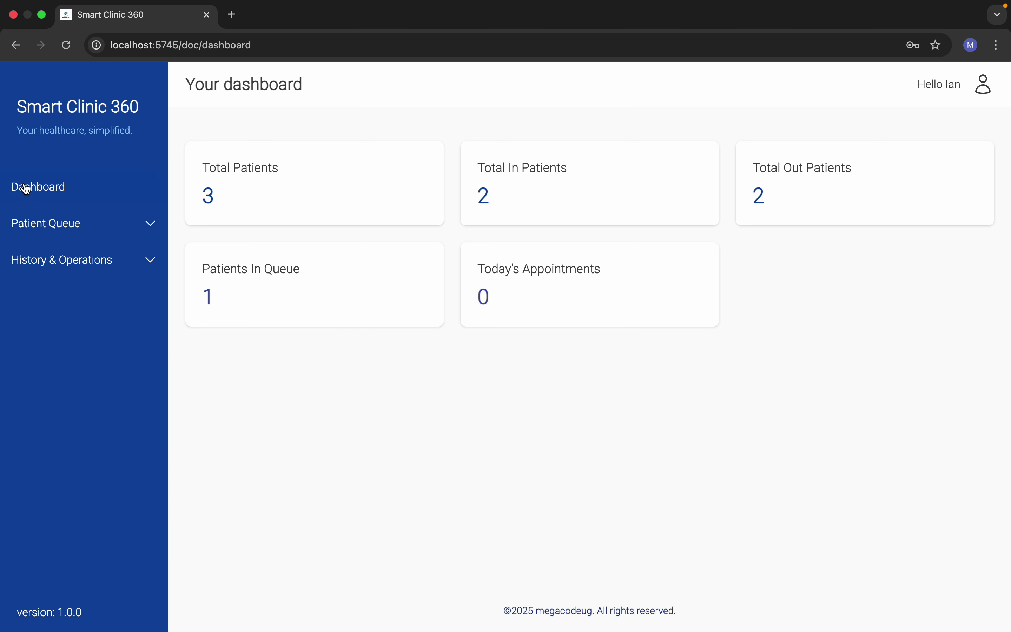
Step: Discharge the Emergency-ward patient with the note 'test' and follow-up required
click(74, 223)
click(75, 297)
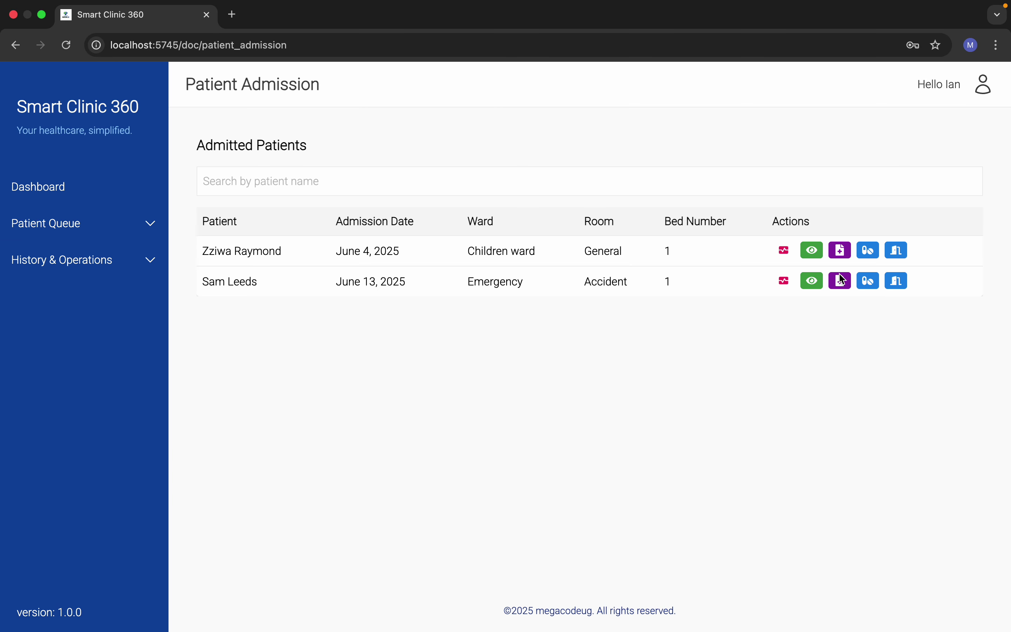
click(897, 281)
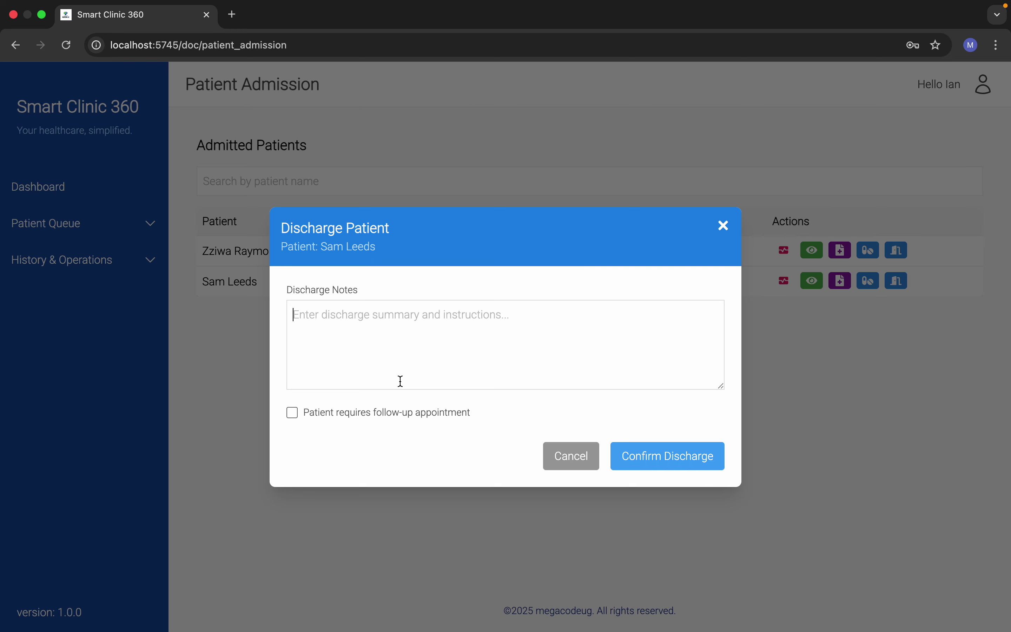
text(test)
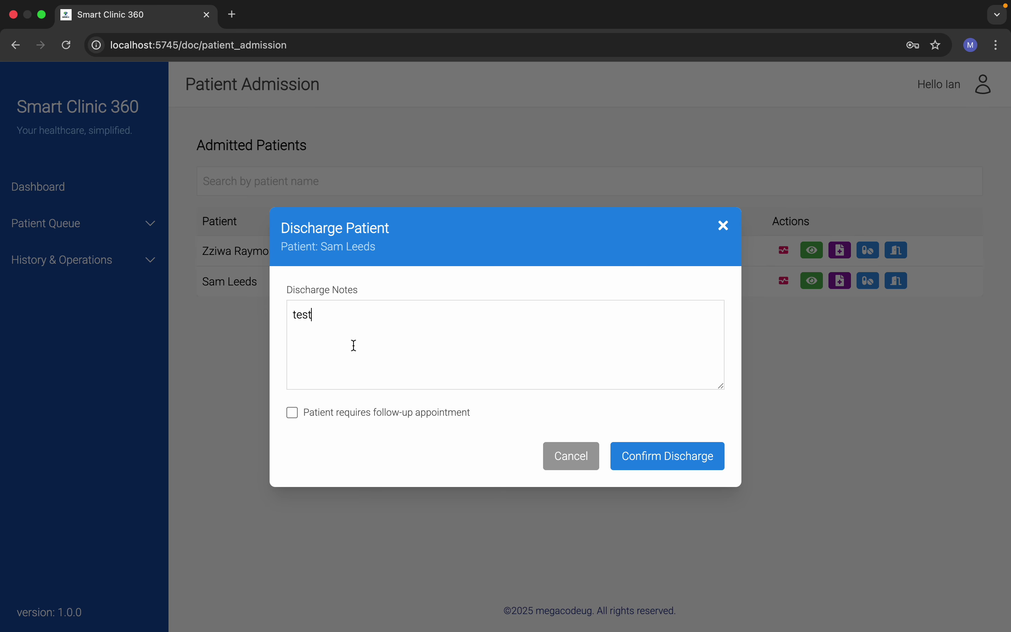
click(294, 414)
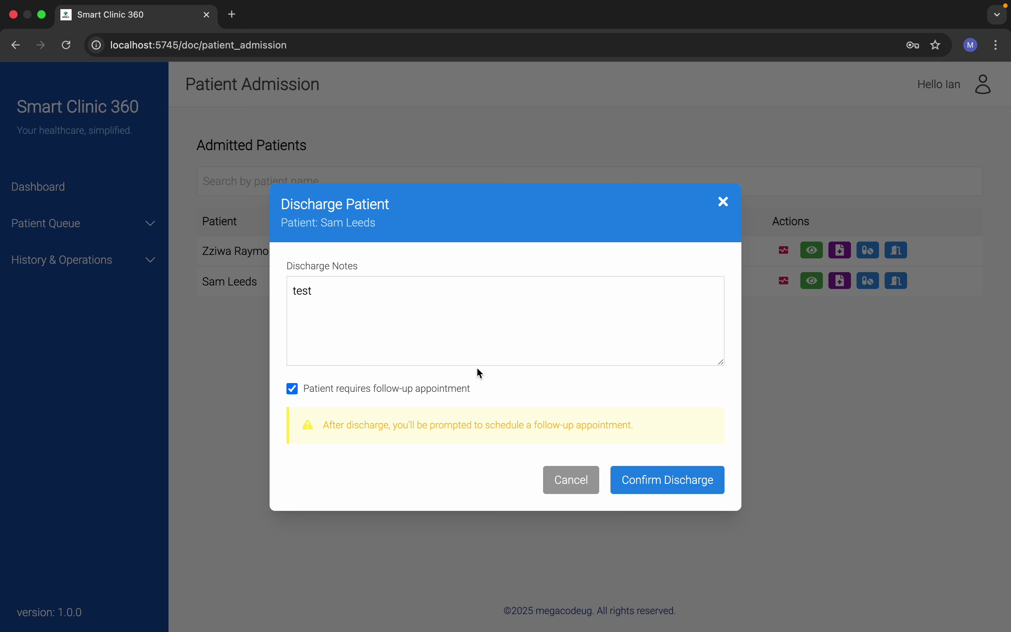
click(677, 480)
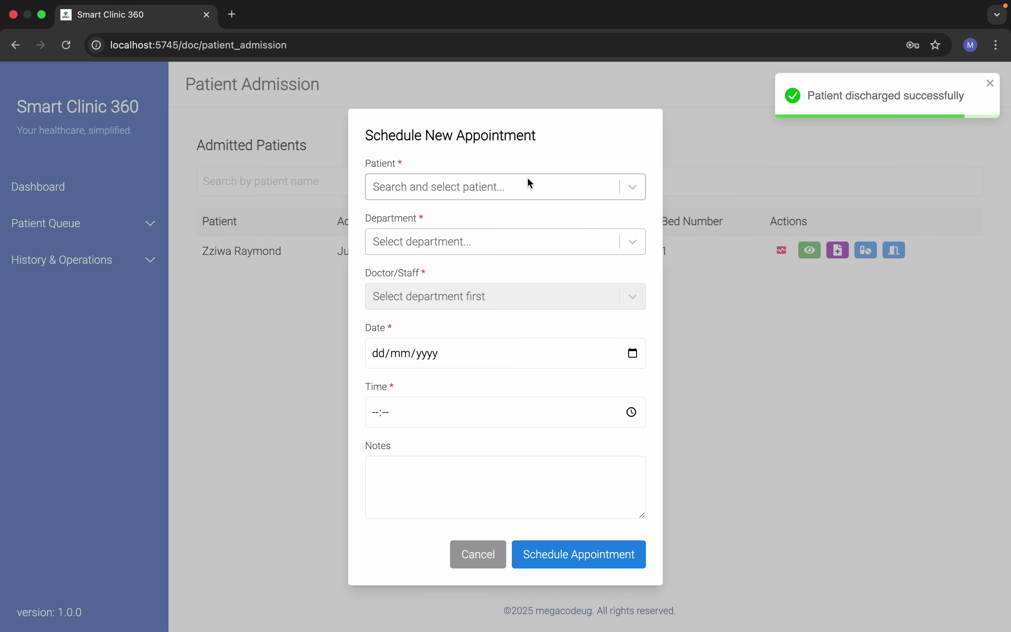
Step: Set the follow-up appointment's patient, the doctor department and the only available doctor
click(534, 195)
click(473, 276)
click(473, 232)
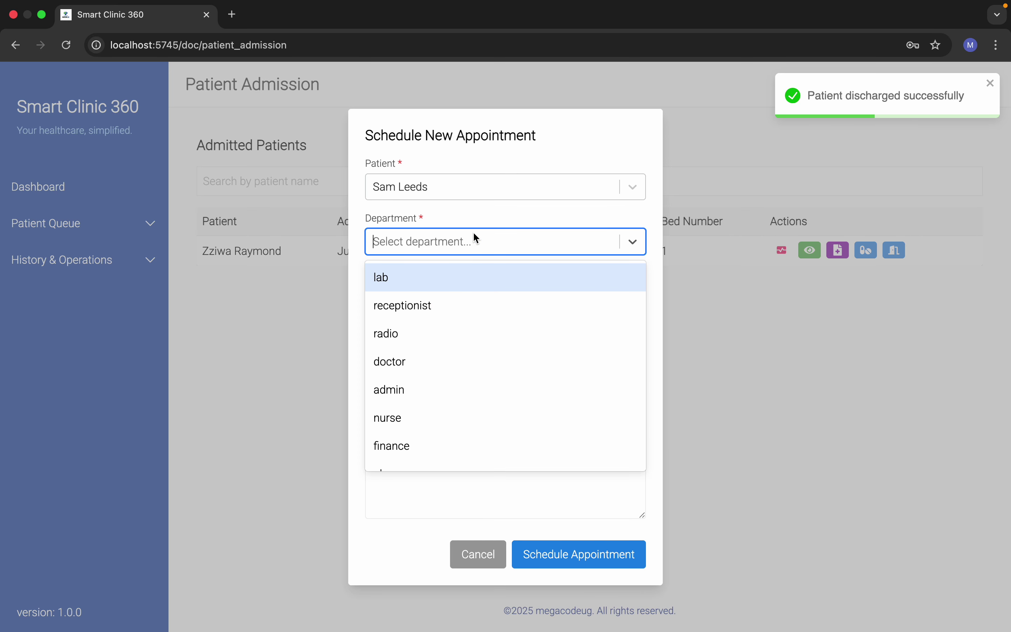
click(452, 357)
click(450, 297)
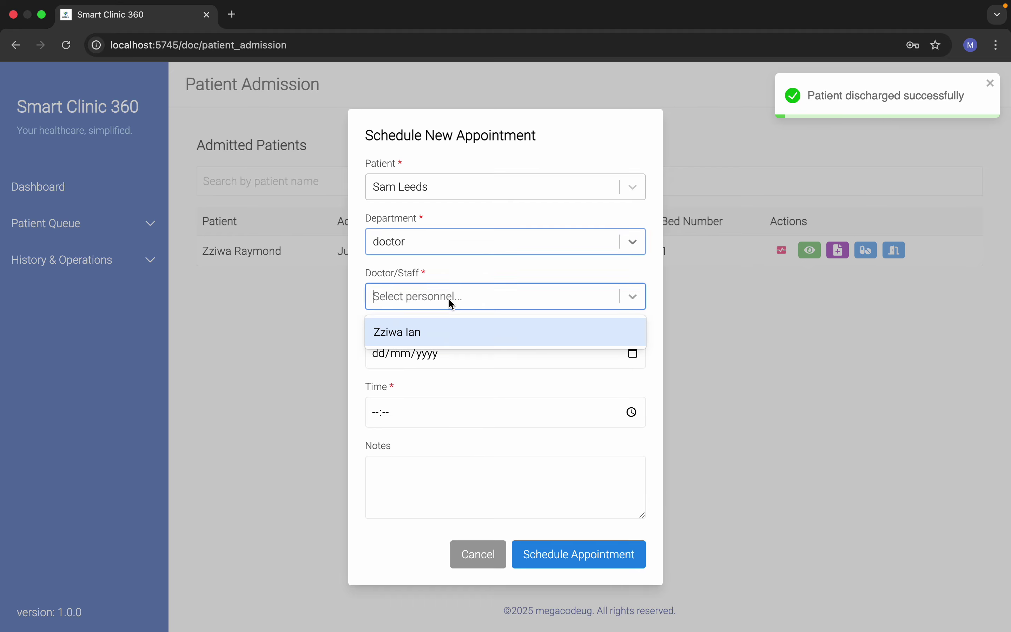
click(451, 334)
Step: Schedule it for 30/06/2025 at 23:22 with the note 'nollow up'
click(635, 351)
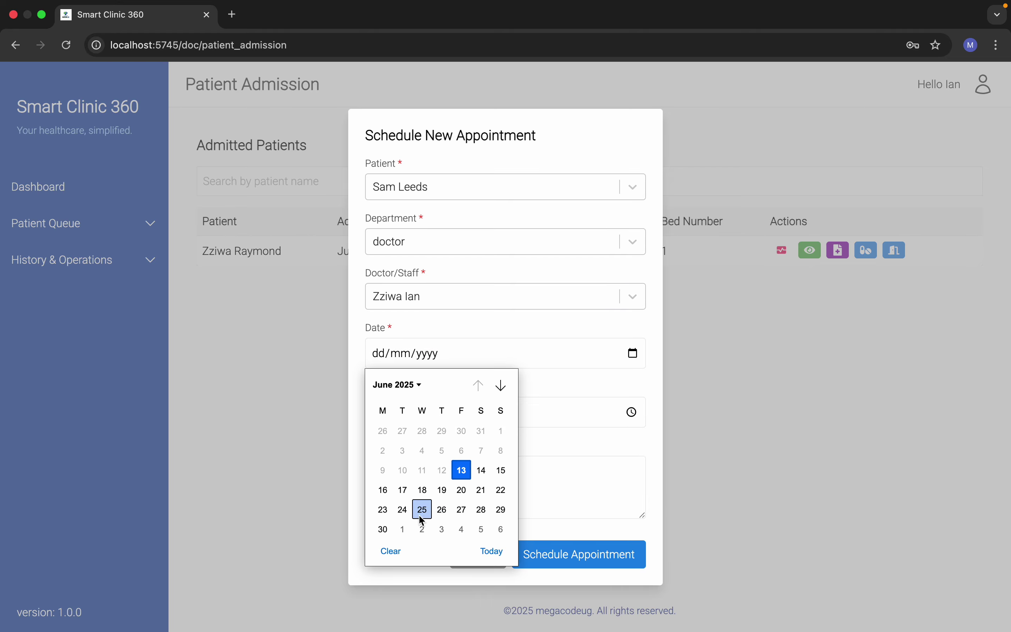
click(388, 529)
click(632, 413)
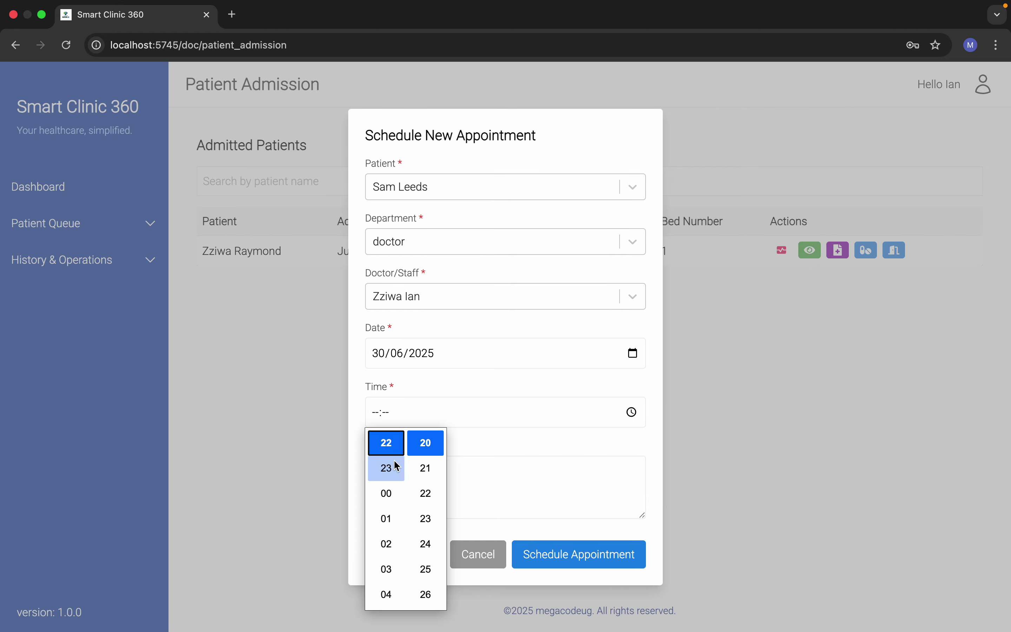
click(386, 468)
click(417, 495)
click(578, 487)
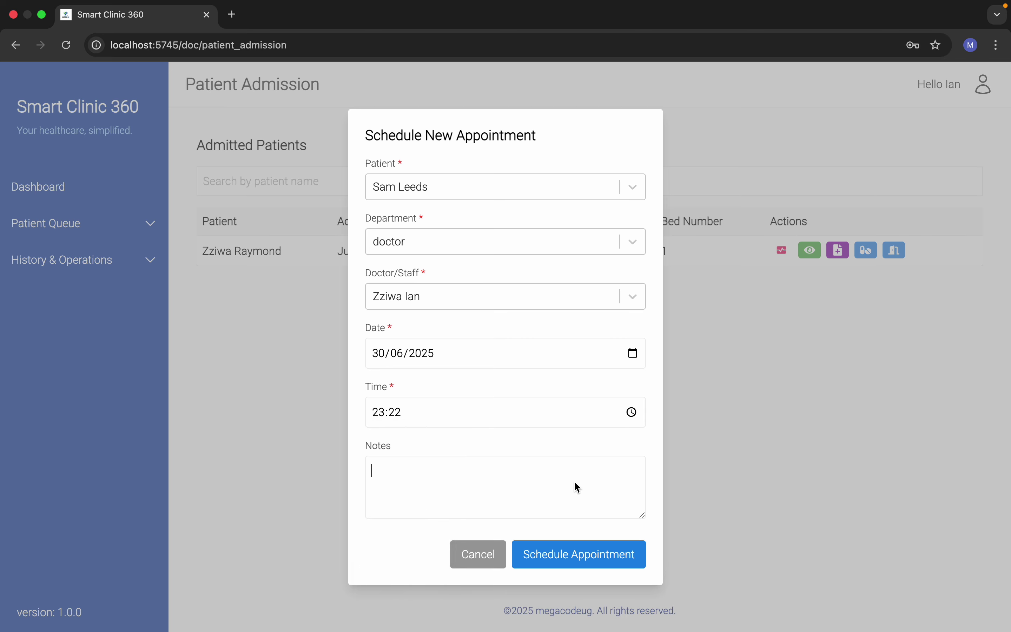
text(n)
text(ollow up)
click(637, 555)
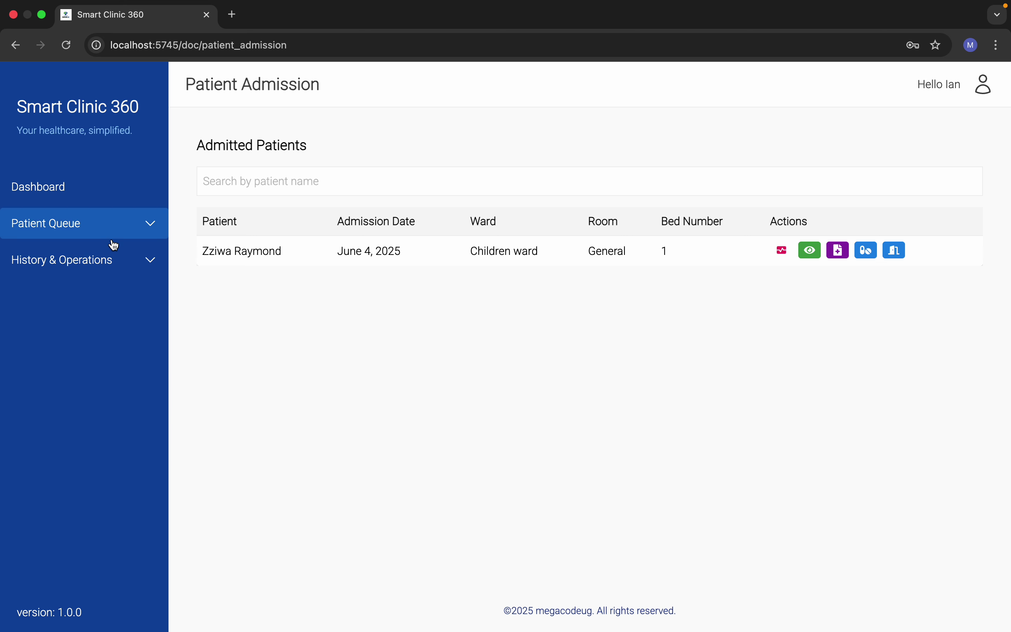
Step: Sign out of the doctor account and log back in as the finance user
click(976, 96)
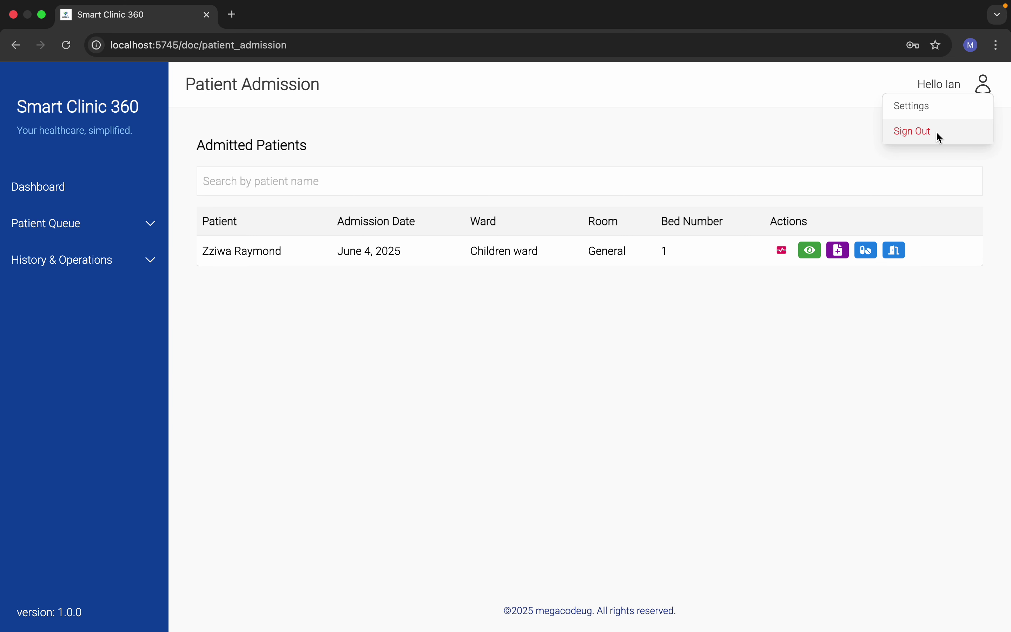
click(939, 137)
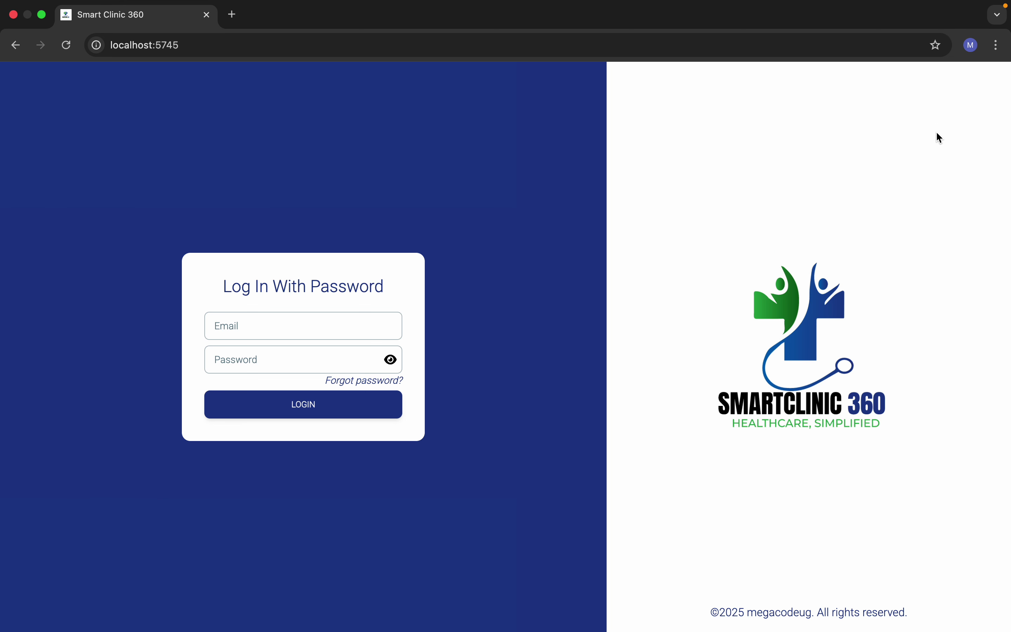
click(302, 336)
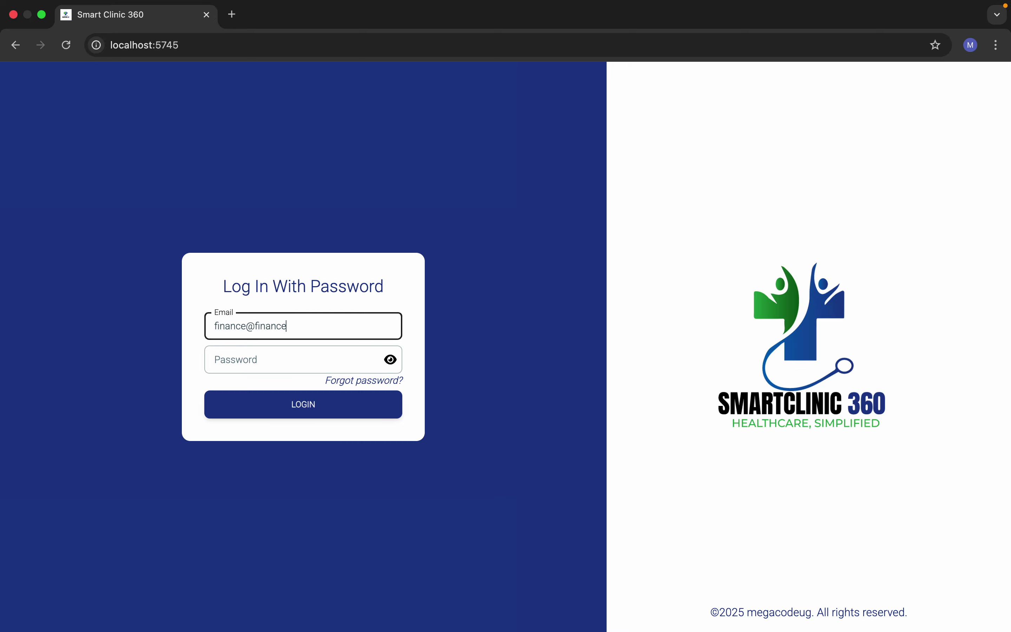
click(303, 355)
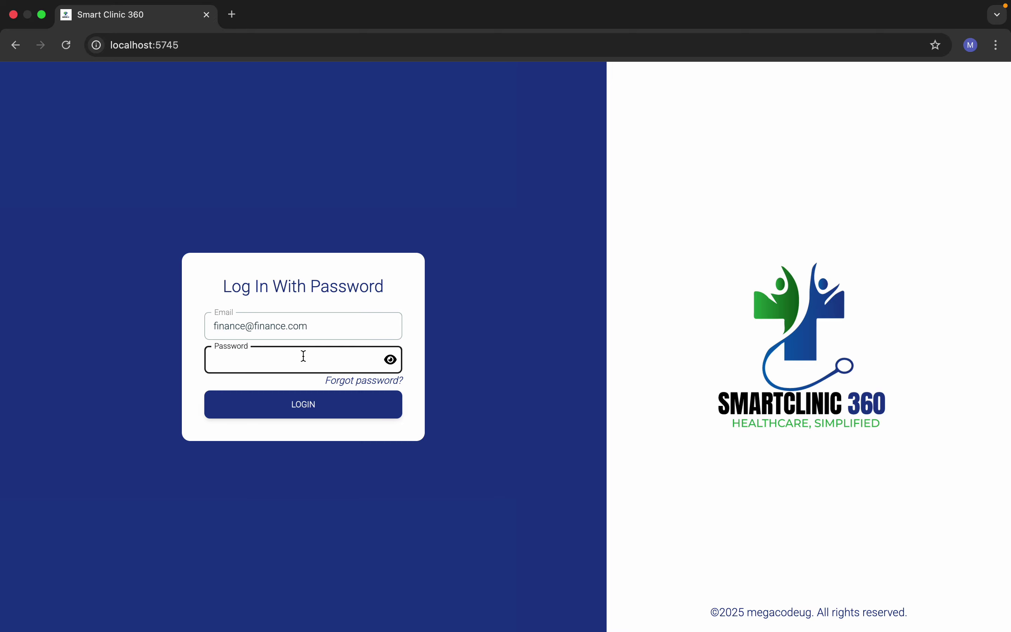
text(f)
click(301, 402)
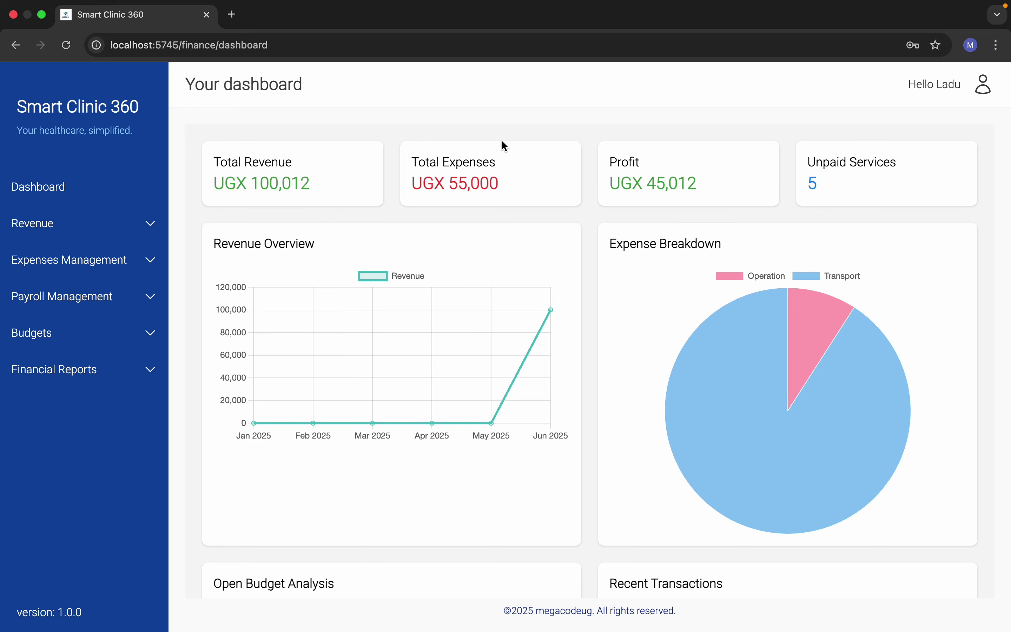
Step: Check the Unpaid Services card, then return to and scroll through the finance dashboard
click(837, 168)
click(16, 47)
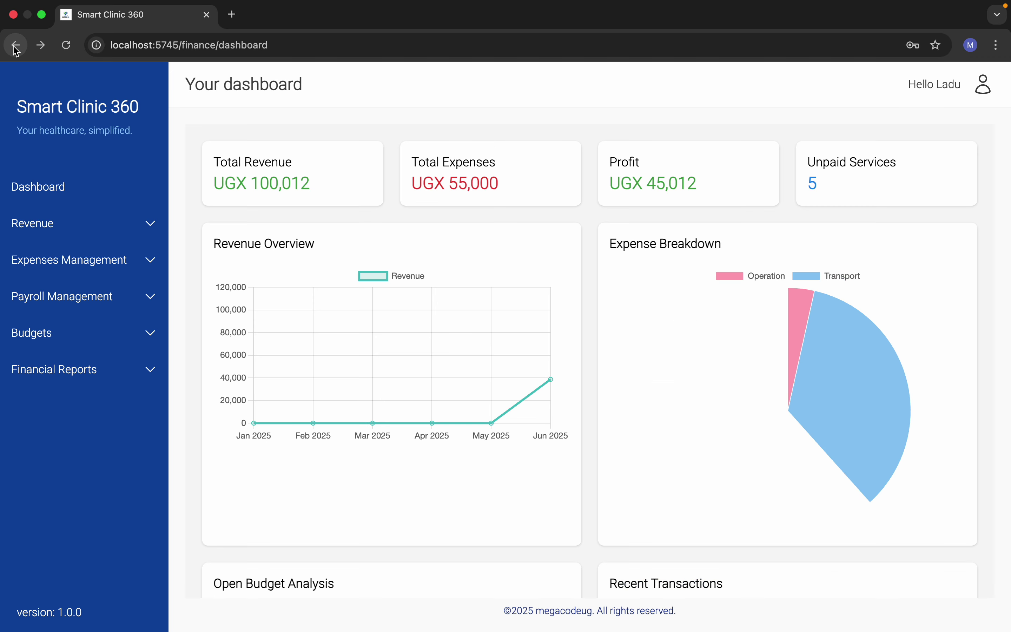
scroll(481, 422, down, 3)
scroll(417, 334, up, 1)
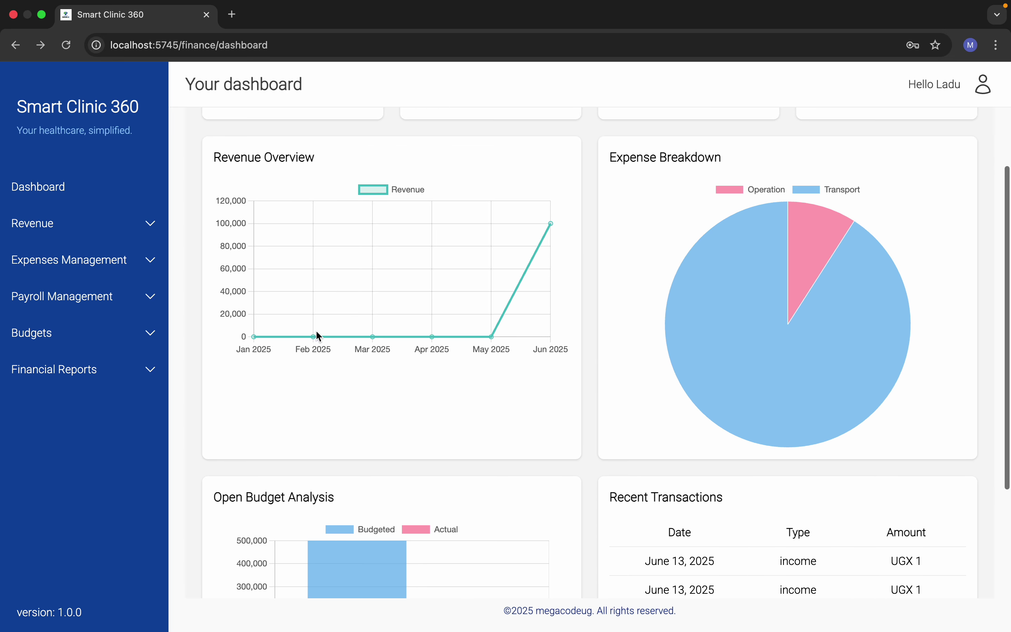
scroll(323, 259, up, 1)
scroll(323, 260, down, 2)
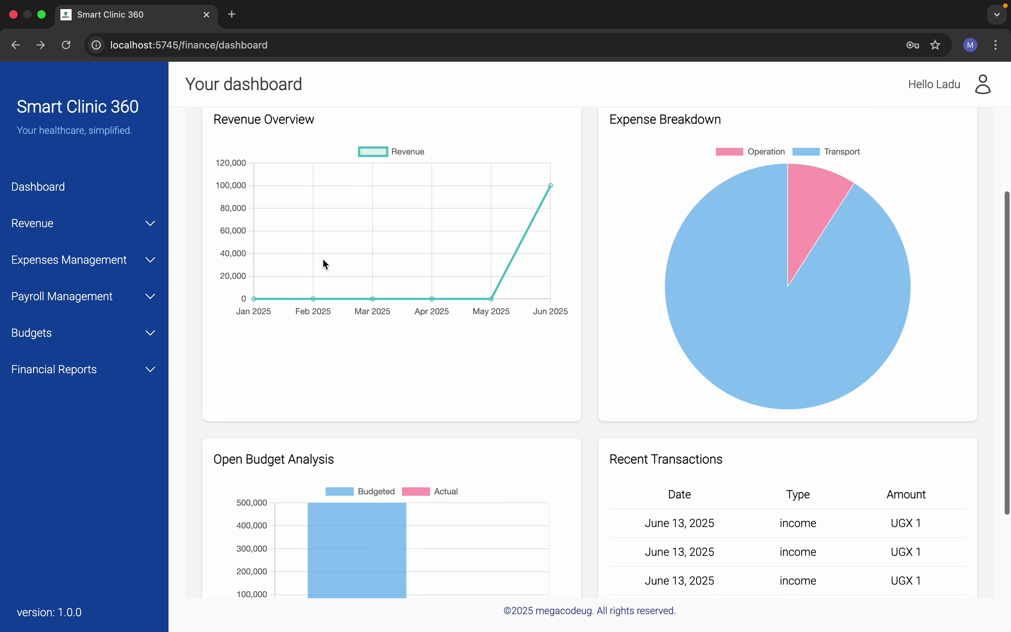
scroll(323, 259, down, 1)
scroll(323, 259, up, 1)
mouse_move(780, 293)
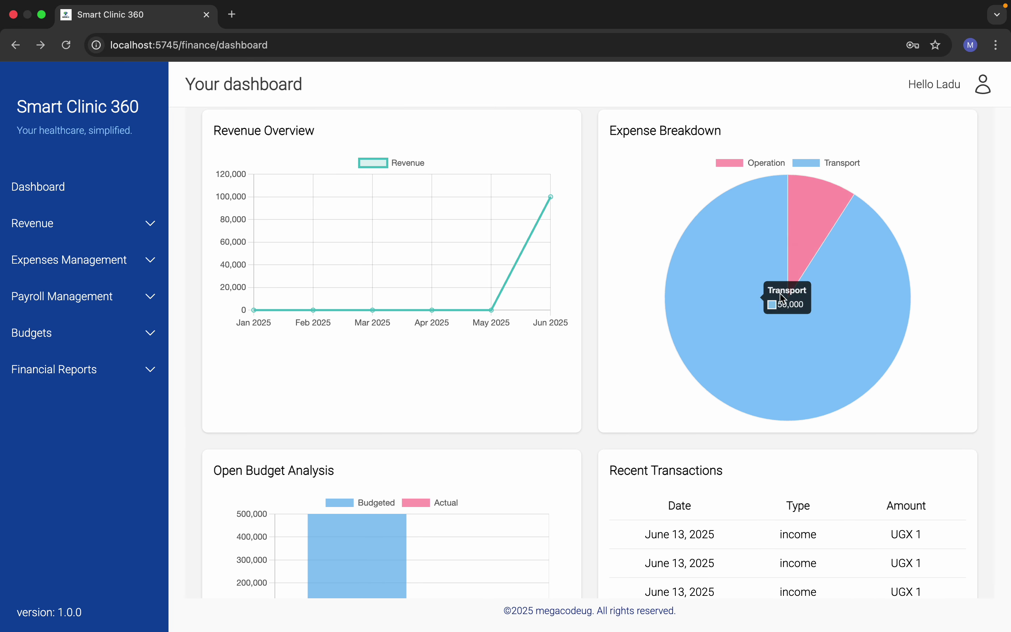
scroll(731, 424, down, 3)
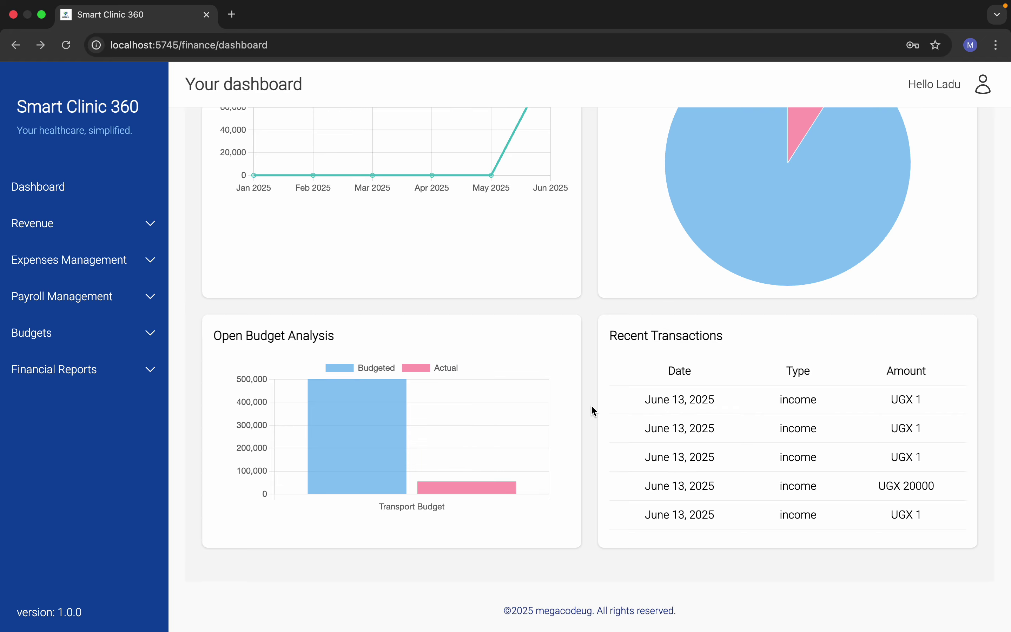
scroll(688, 376, up, 5)
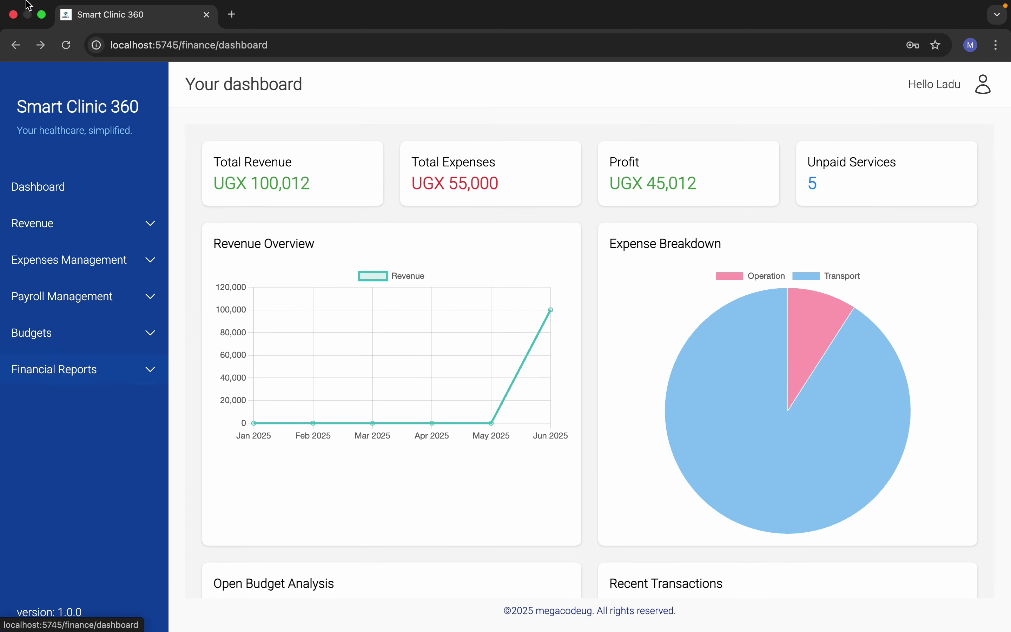
Step: Open the Income Statement under Financial Reports and scroll through it
click(83, 373)
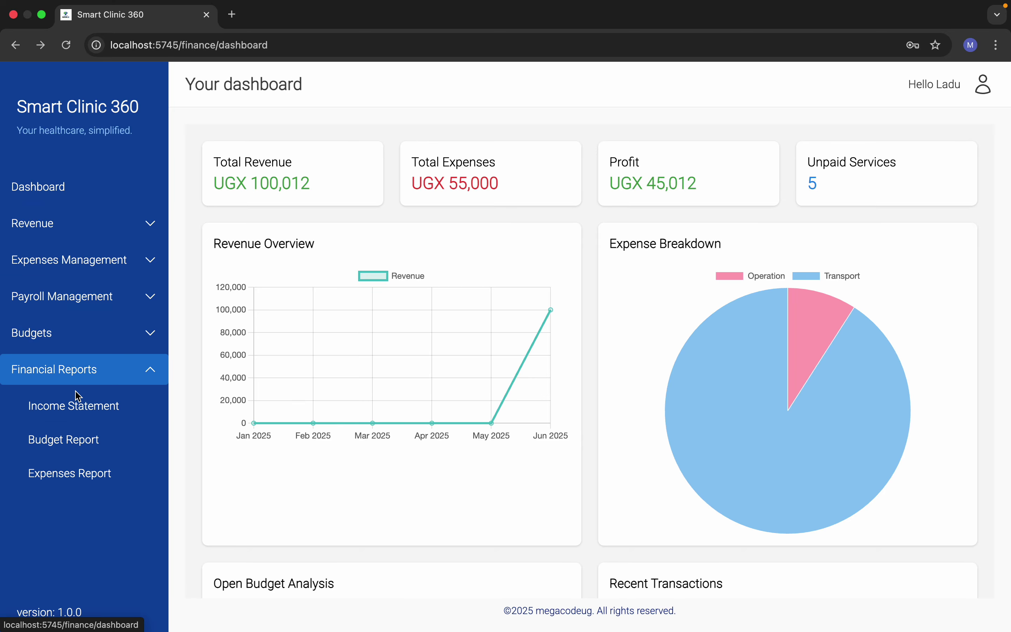
click(74, 408)
scroll(447, 435, down, 1)
scroll(446, 437, down, 3)
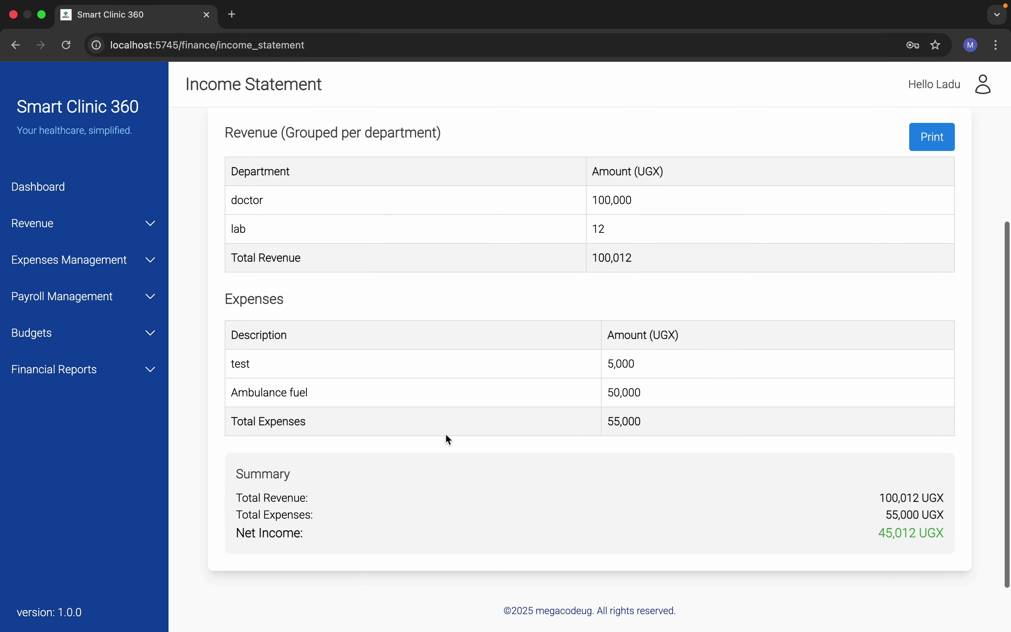
scroll(447, 437, up, 4)
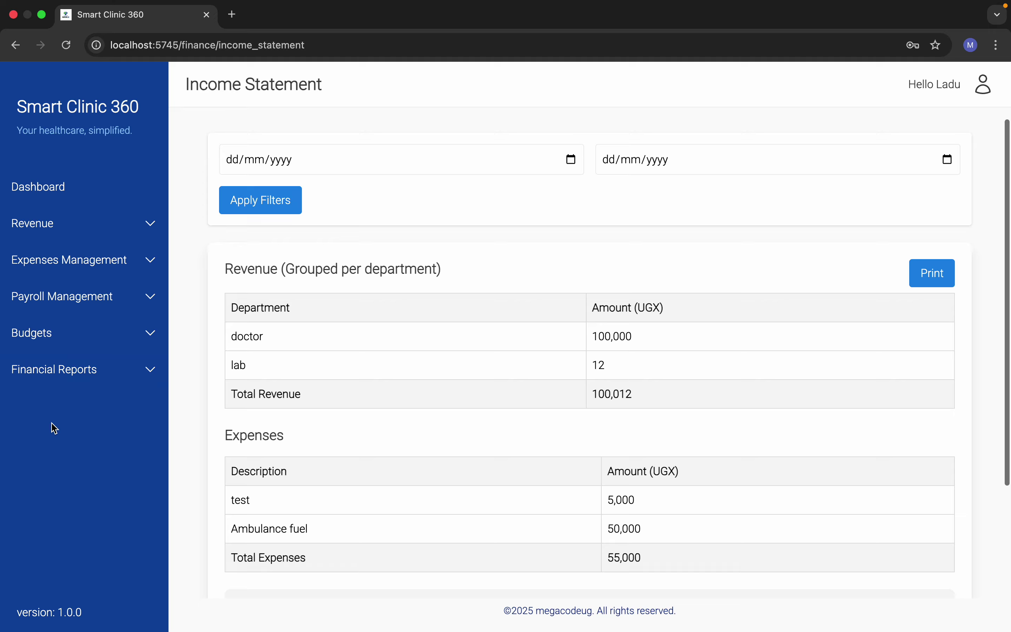
Step: View the Budget Report, then the Expenses Report totalling UGX 55,000
click(48, 380)
click(59, 443)
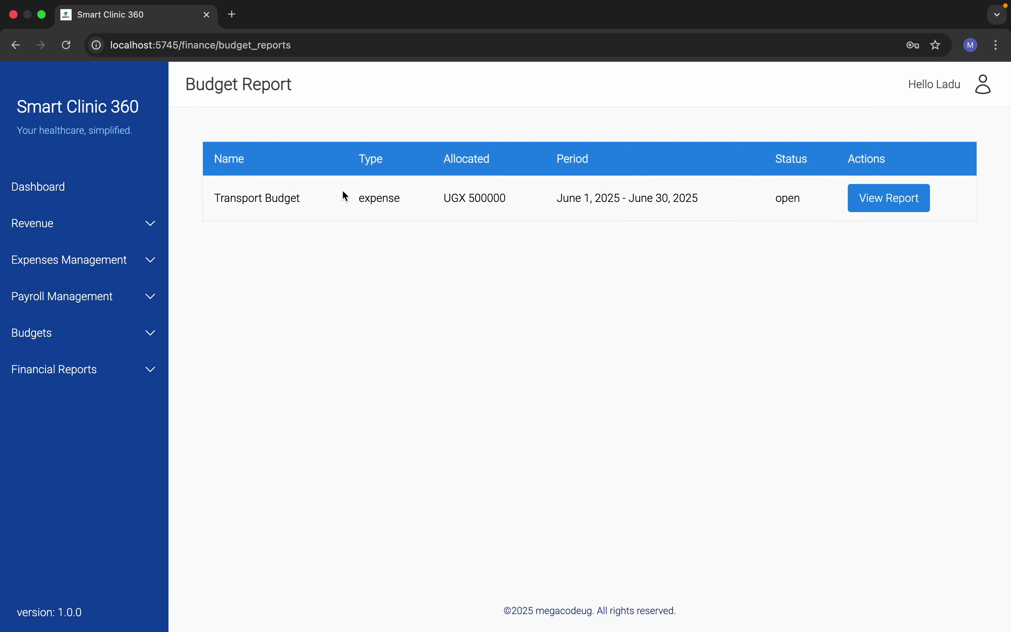
click(134, 369)
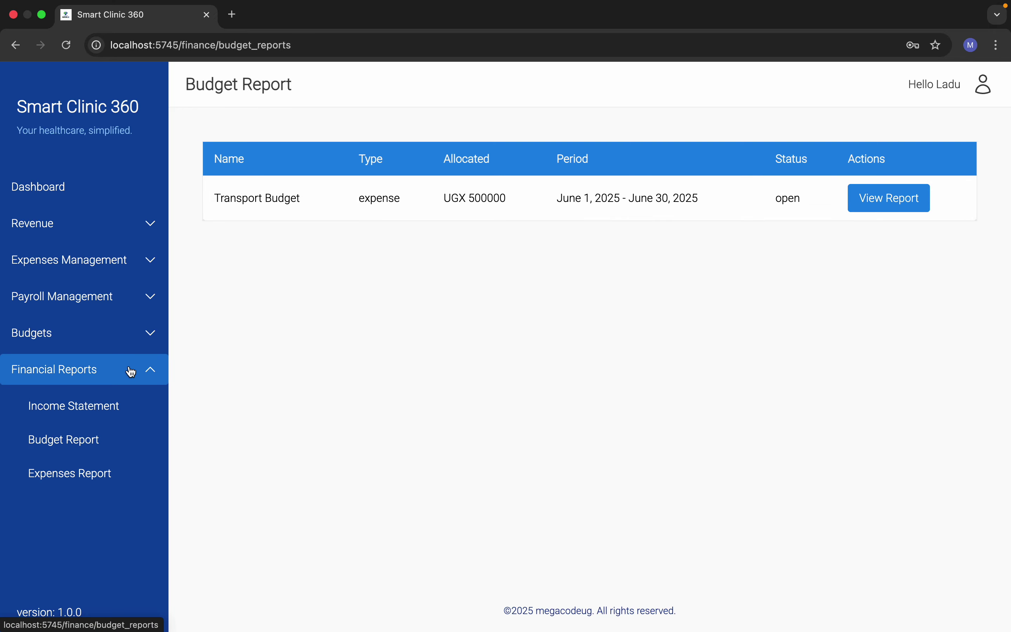
click(75, 469)
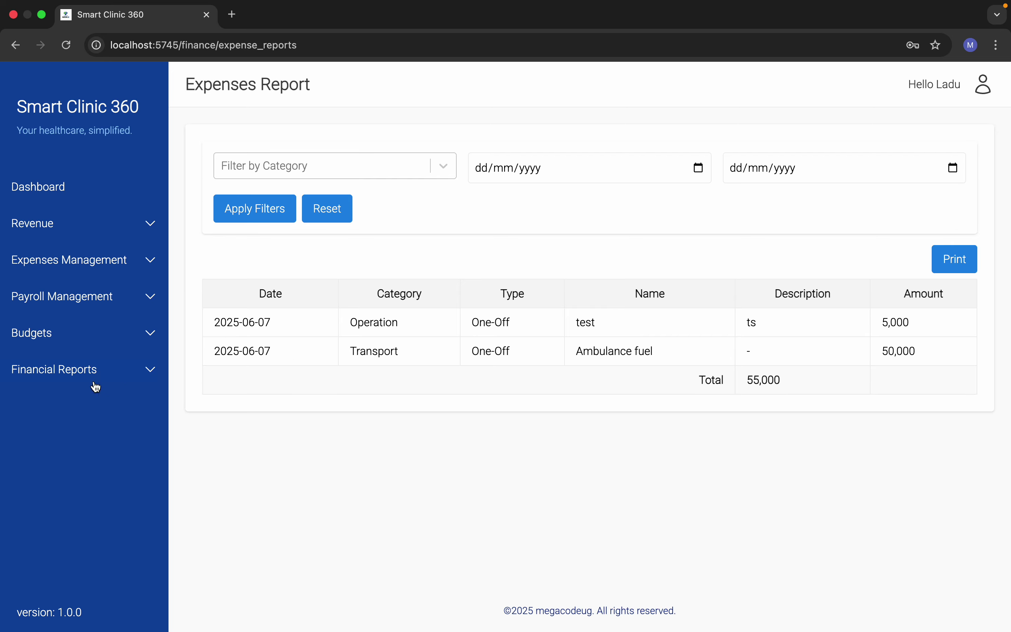
click(90, 340)
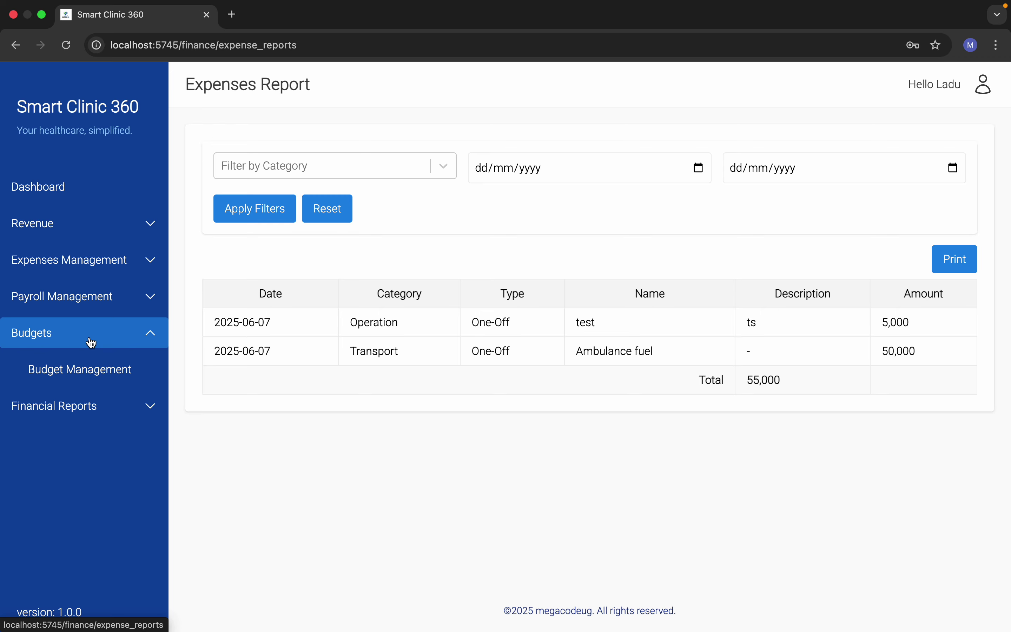
Step: Check a new expense form's budget options, cancel it, and open Budget Management
click(92, 342)
click(102, 263)
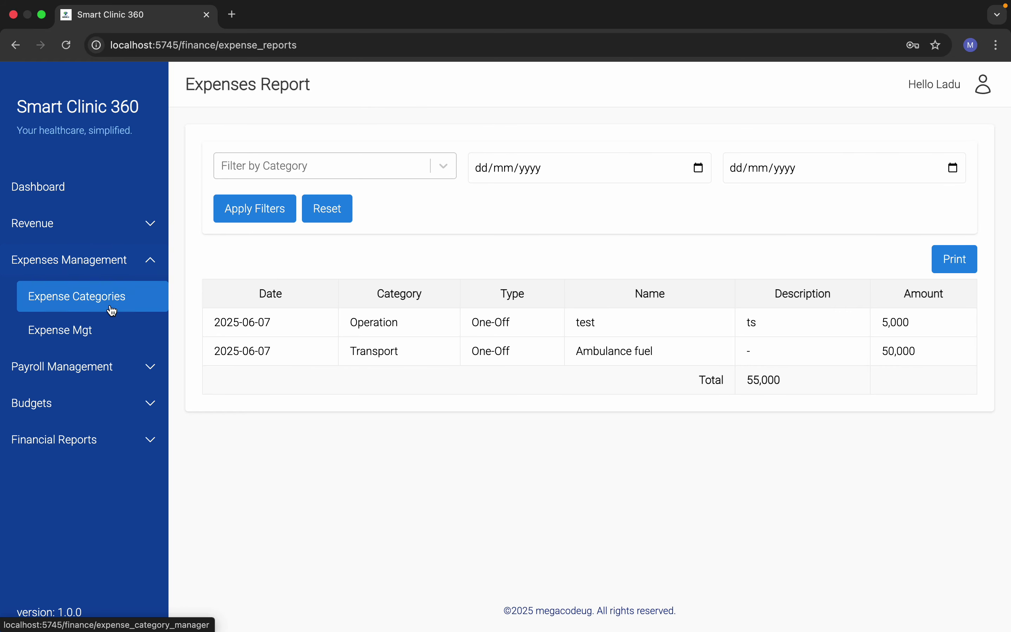
click(76, 340)
click(920, 250)
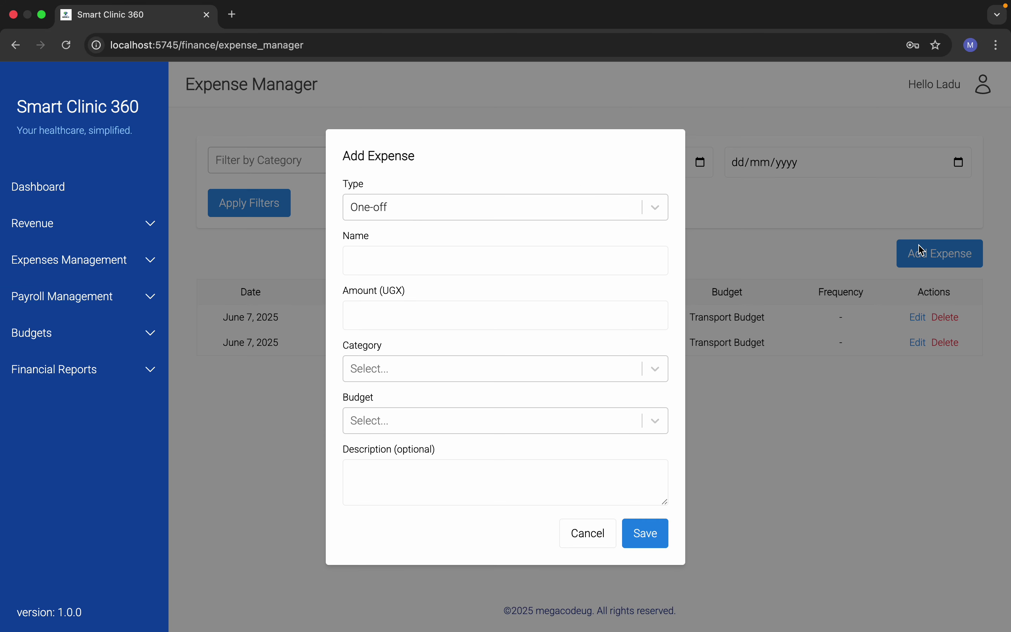
click(402, 425)
click(587, 534)
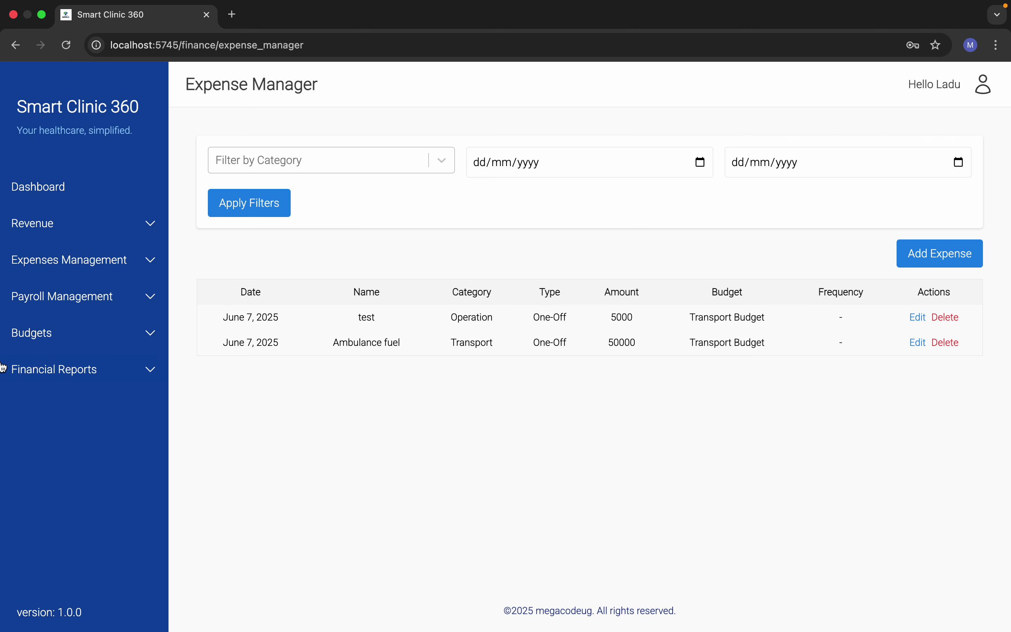
click(85, 334)
click(91, 370)
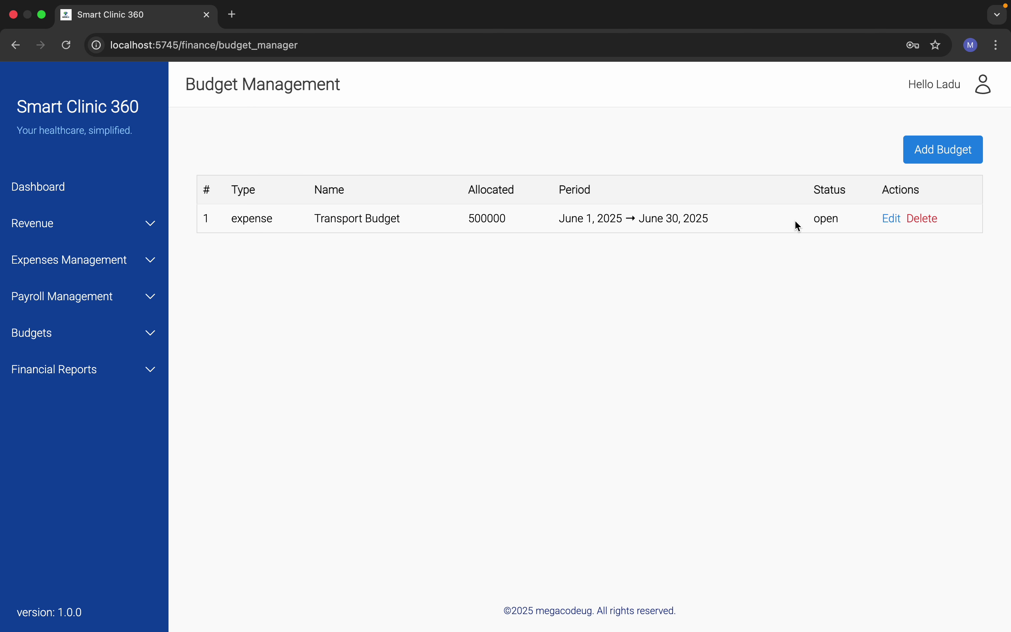
Step: Start an Expense-type budget named Procurement with 10000000 allocated
click(937, 165)
click(397, 224)
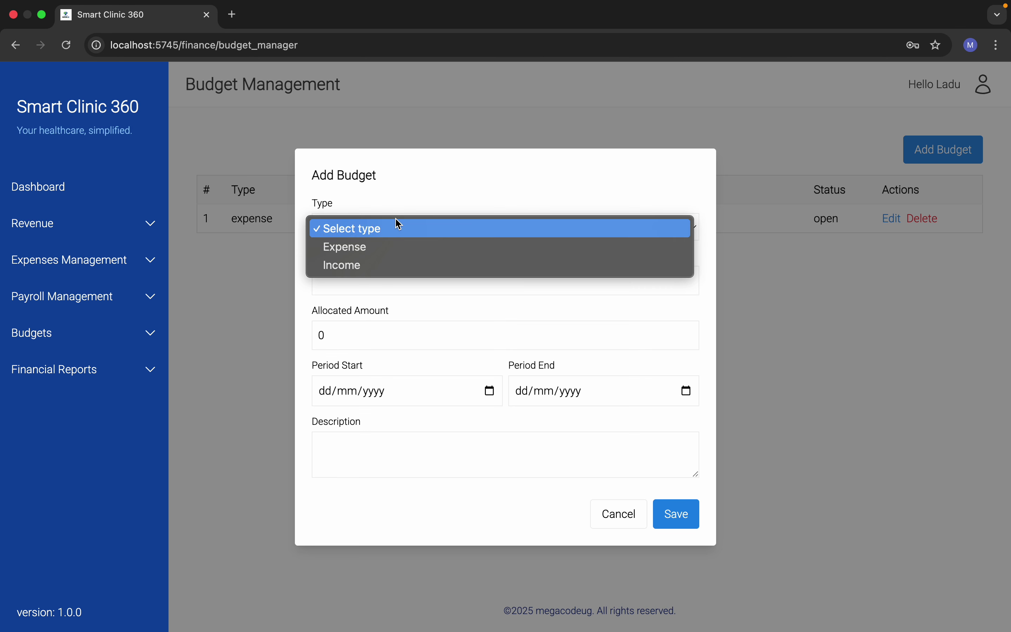
click(380, 307)
click(367, 284)
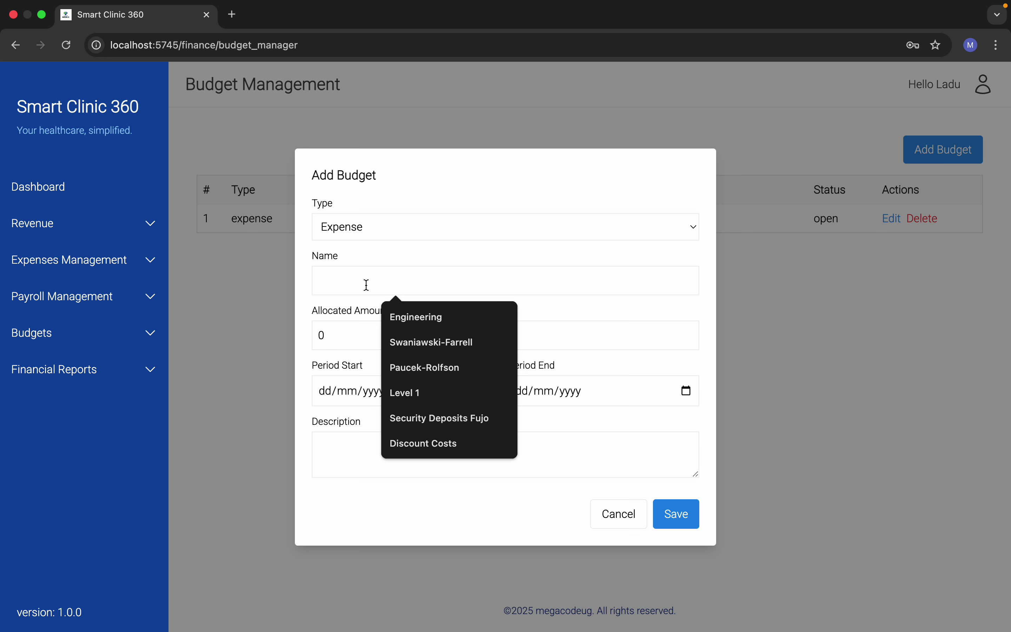
text(Procure)
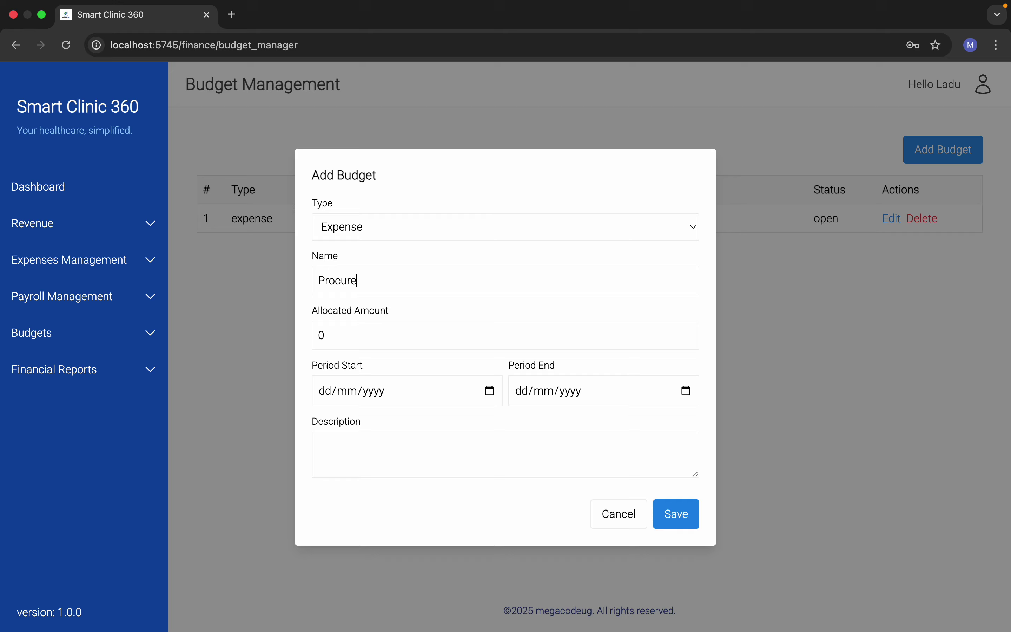
text(ment)
click(345, 326)
text(10000000)
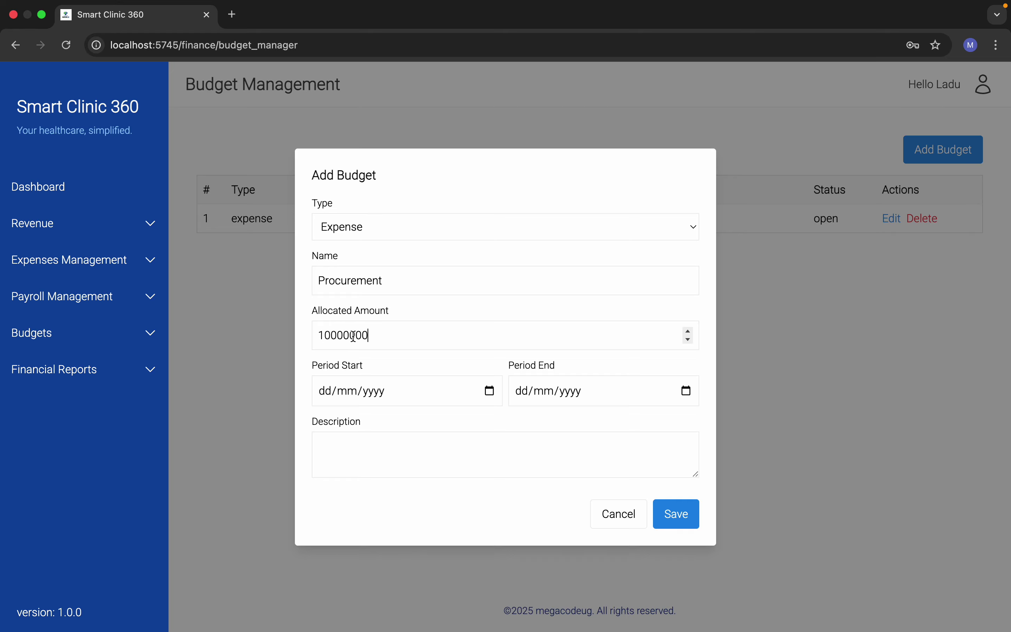
Step: Set the Procurement budget period to June 1–30, 2025 and save it
click(487, 390)
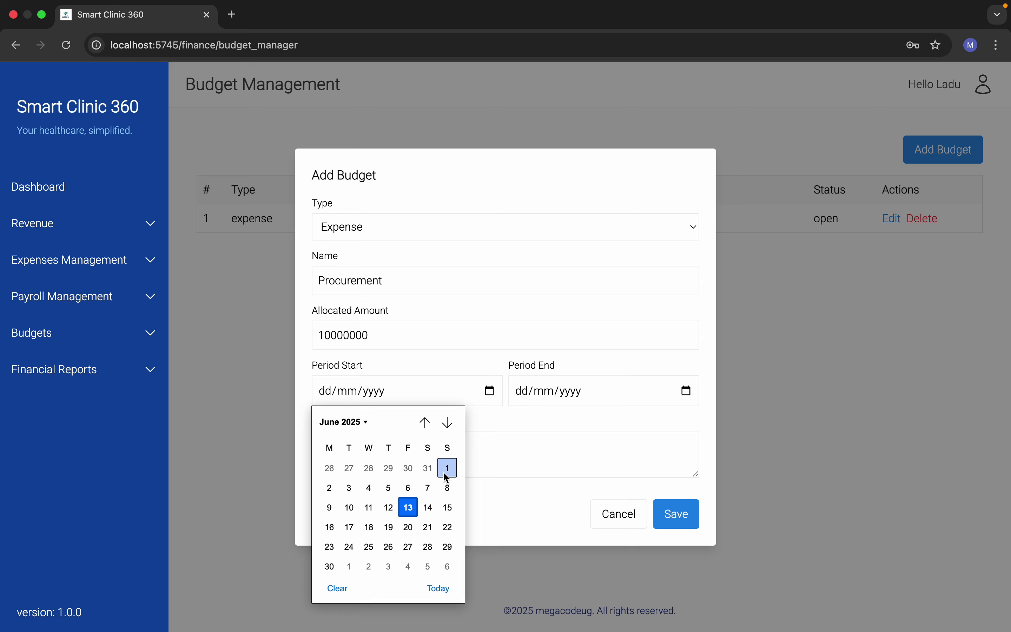
click(448, 468)
click(686, 391)
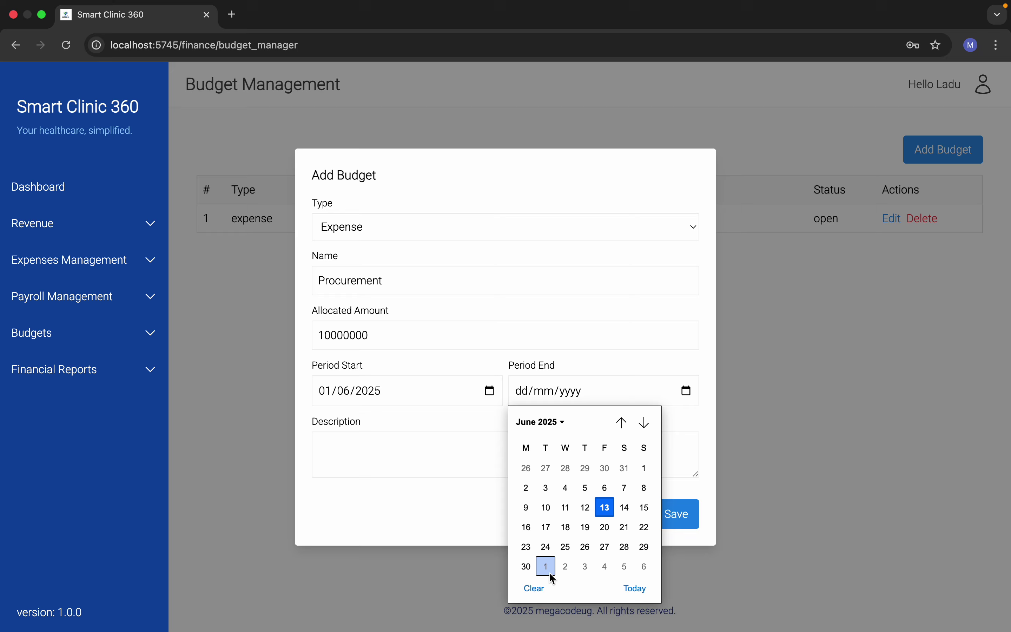
click(527, 567)
click(664, 518)
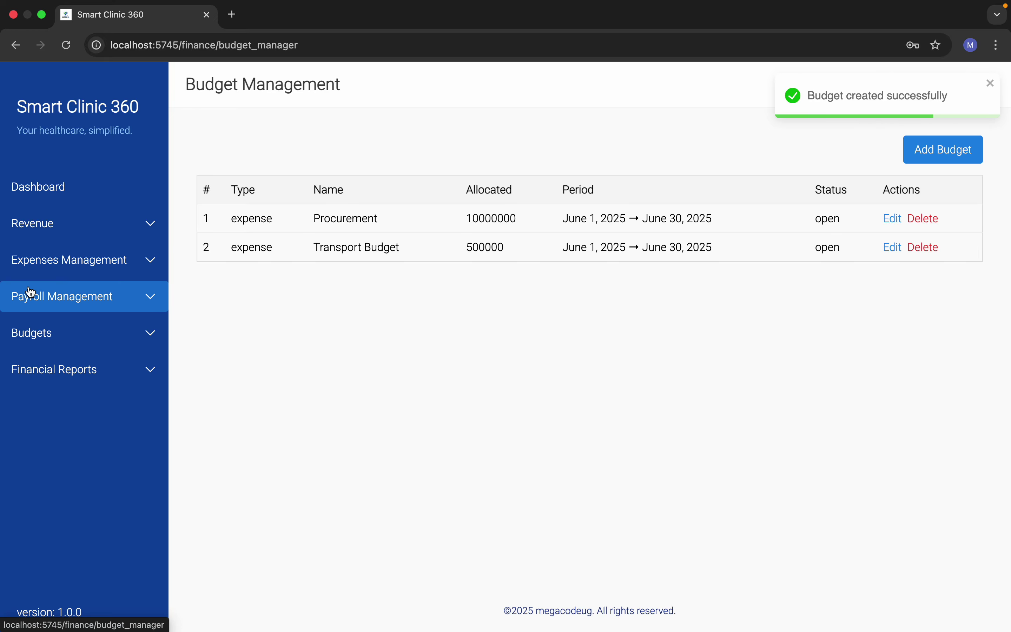
Step: Open Expense Categories and start a new category, then cancel it
click(81, 272)
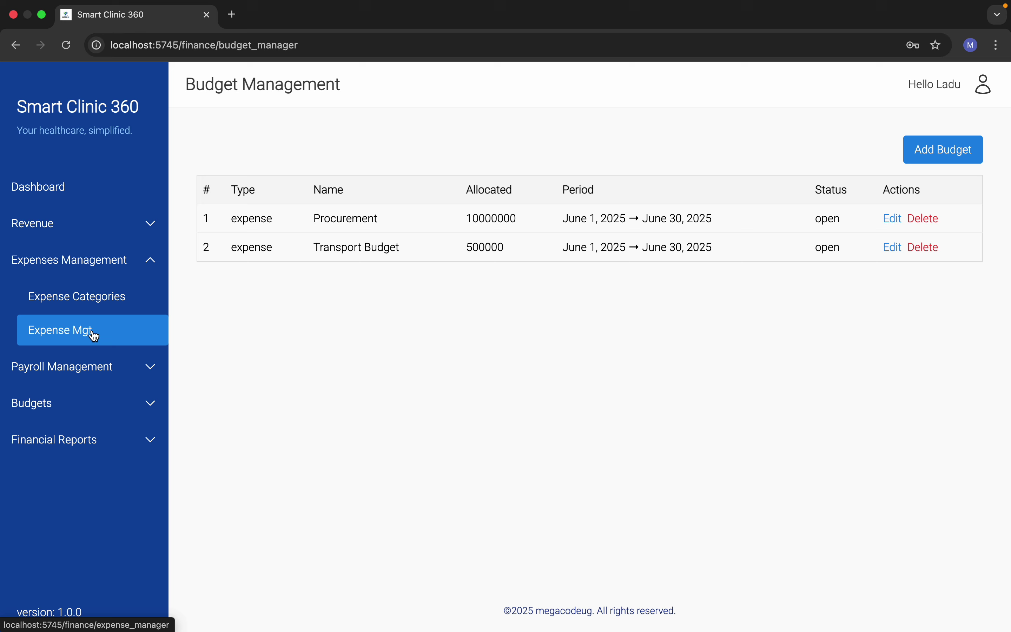
click(83, 288)
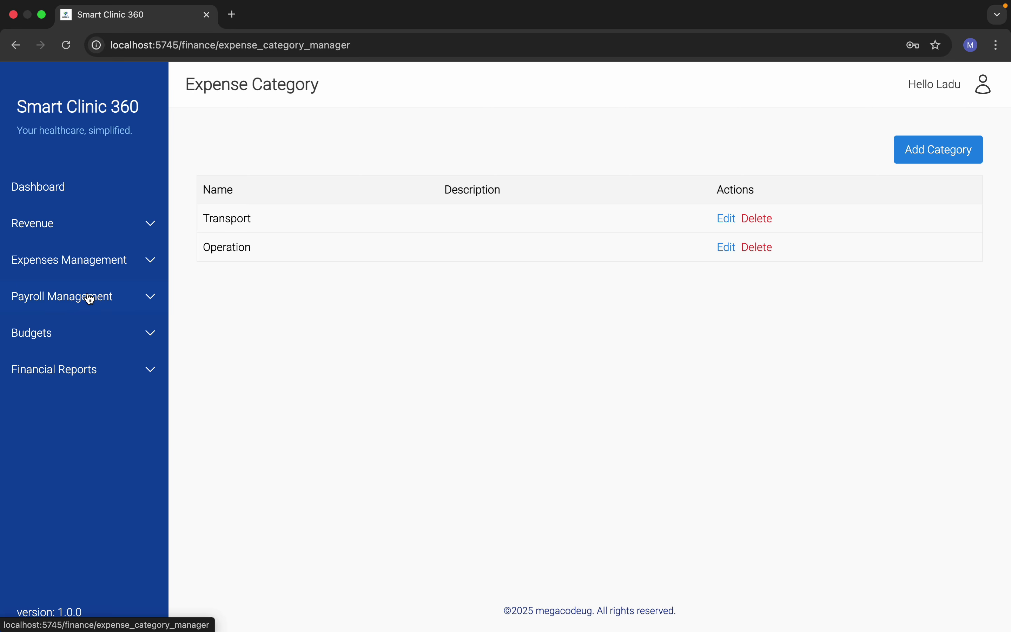
click(924, 162)
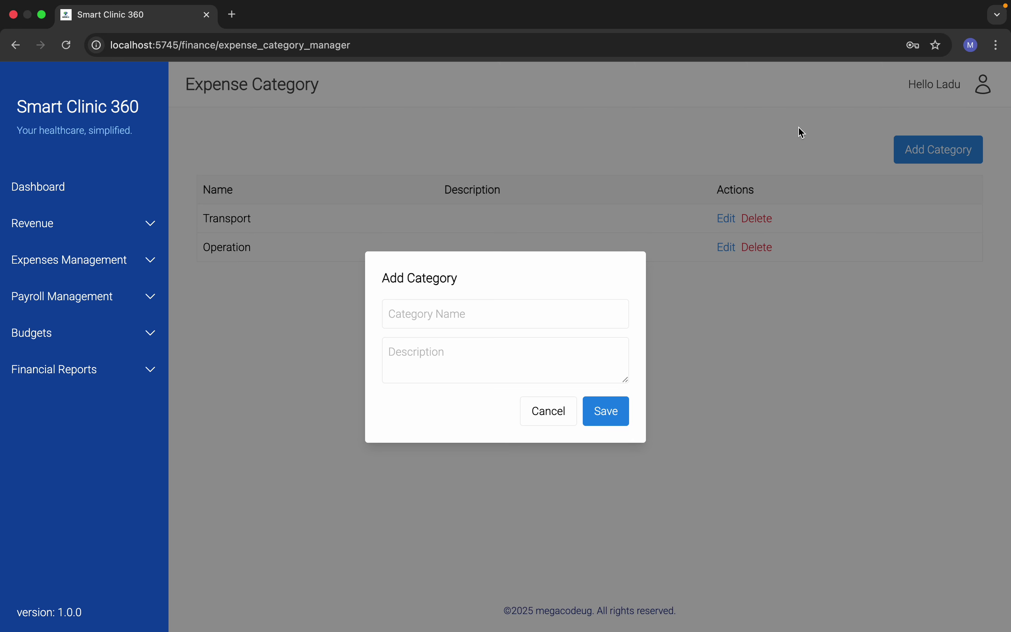
click(543, 416)
Step: Open a blank Add Expense form on the Expense Manager page
click(95, 261)
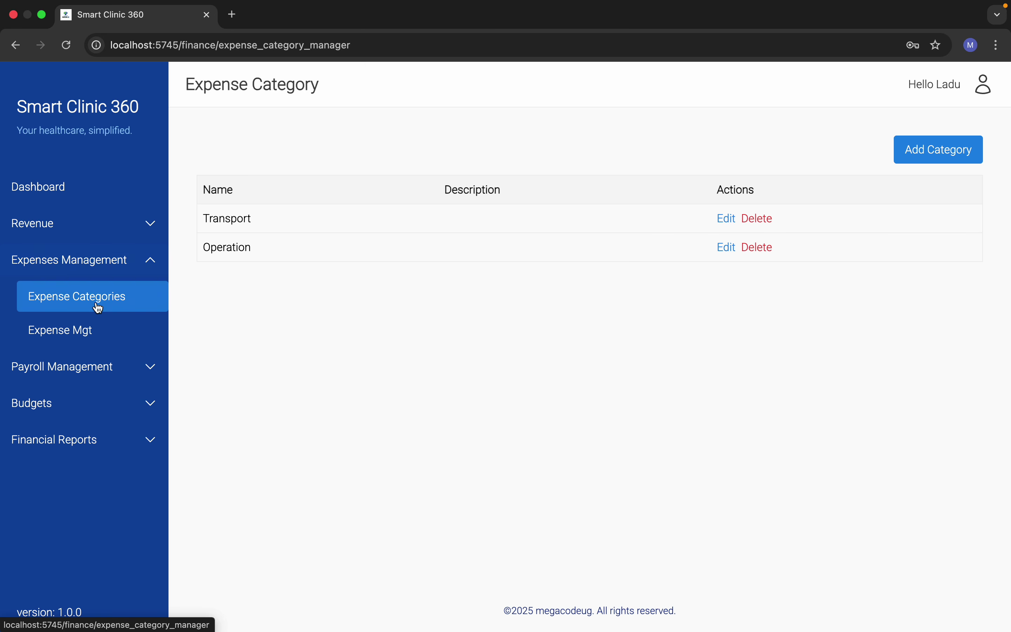
click(67, 330)
click(921, 266)
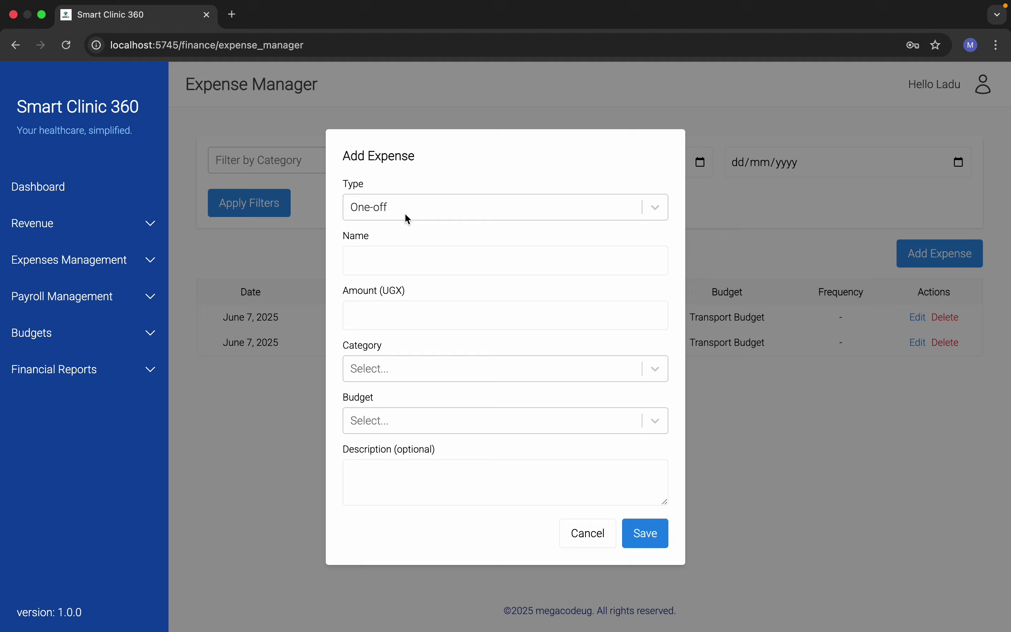
Step: Enter a one-off expense named 'Prcuring syringes' with amount 500000
click(437, 203)
click(406, 243)
click(405, 259)
text(Prcuring syringes)
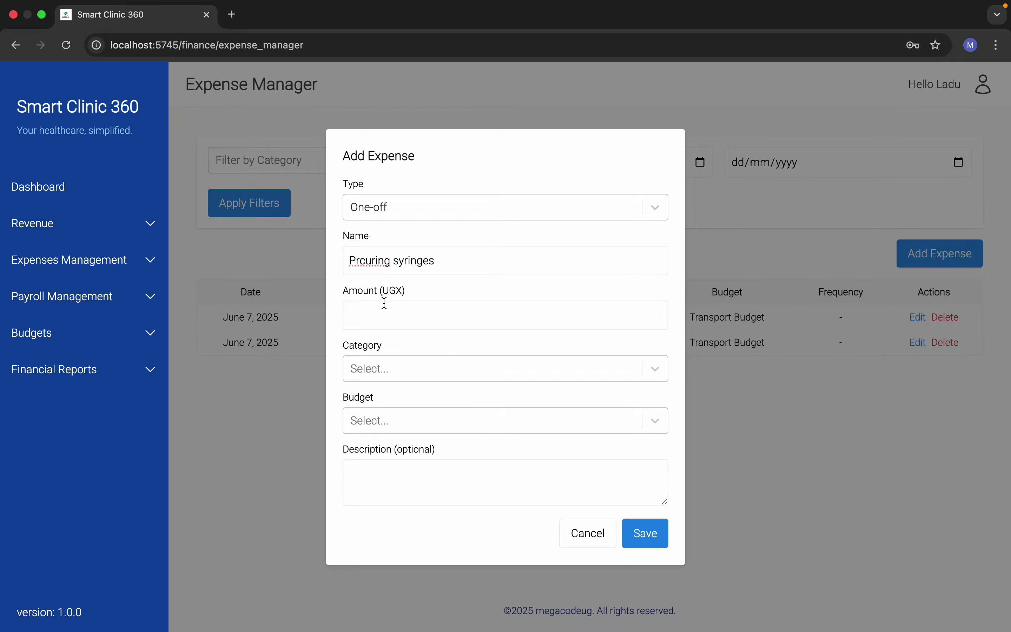
click(388, 318)
text(500000)
Step: Assign the expense to Operation and the Procurement budget, save, and view the dashboard
click(416, 368)
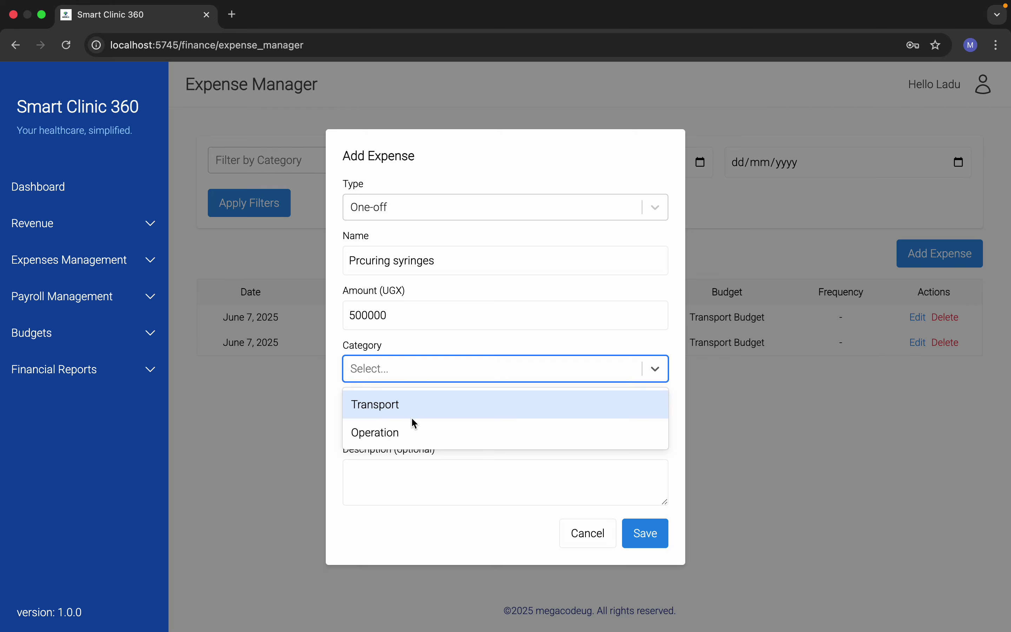
click(418, 437)
click(417, 421)
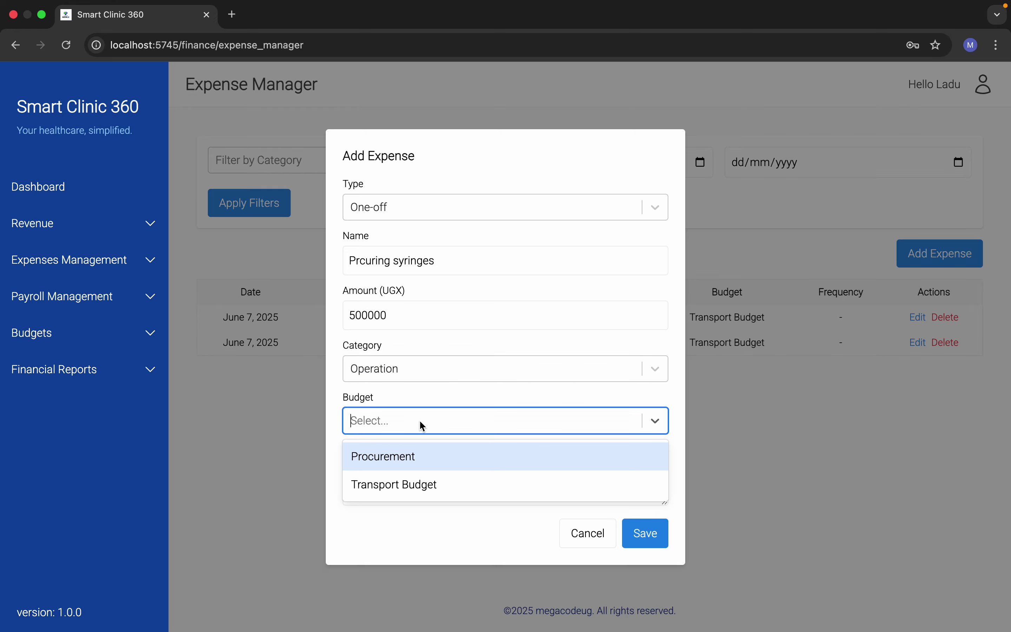
click(416, 460)
click(650, 531)
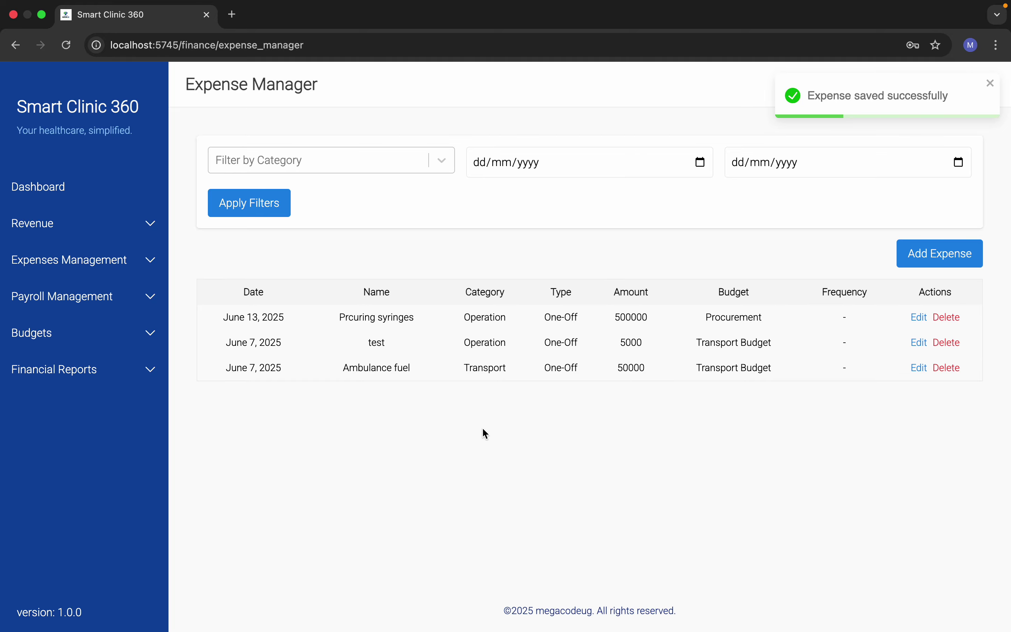
click(58, 187)
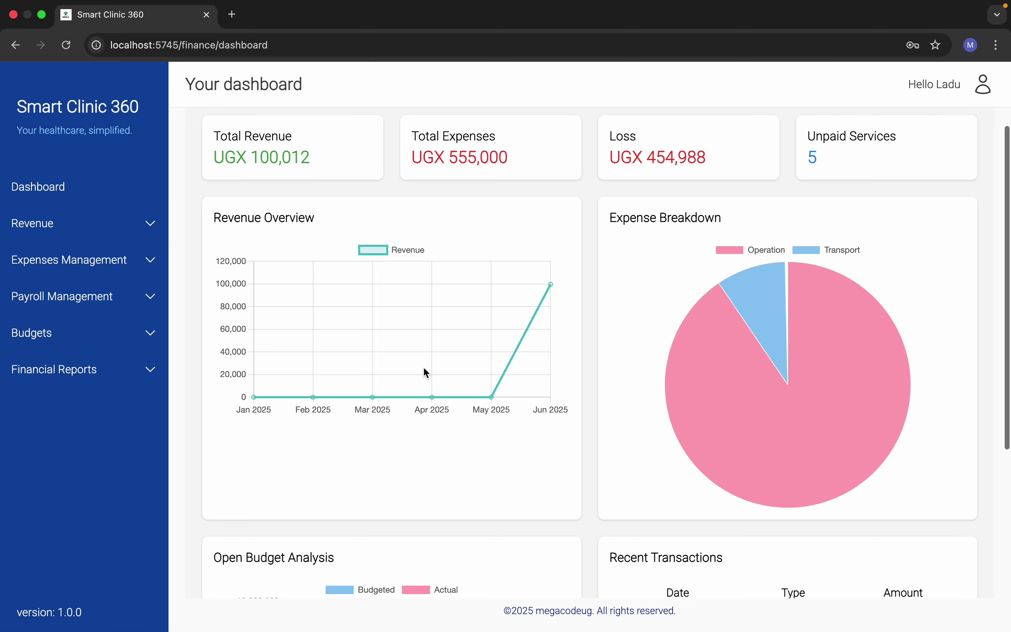
scroll(424, 367, down, 1)
scroll(424, 372, down, 4)
scroll(424, 372, up, 5)
mouse_move(745, 404)
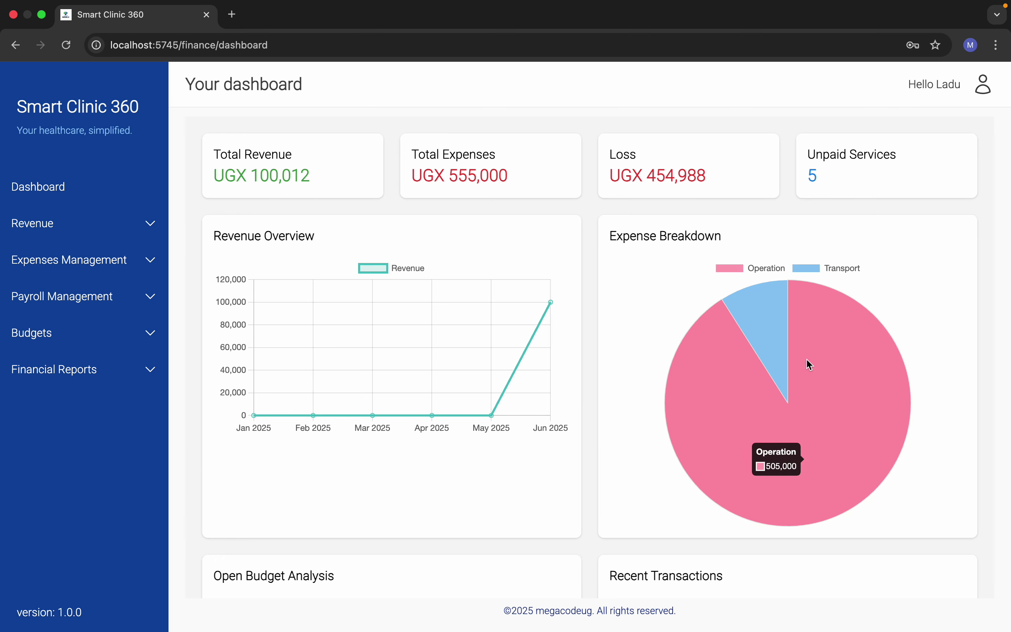
scroll(815, 334, down, 5)
mouse_move(464, 433)
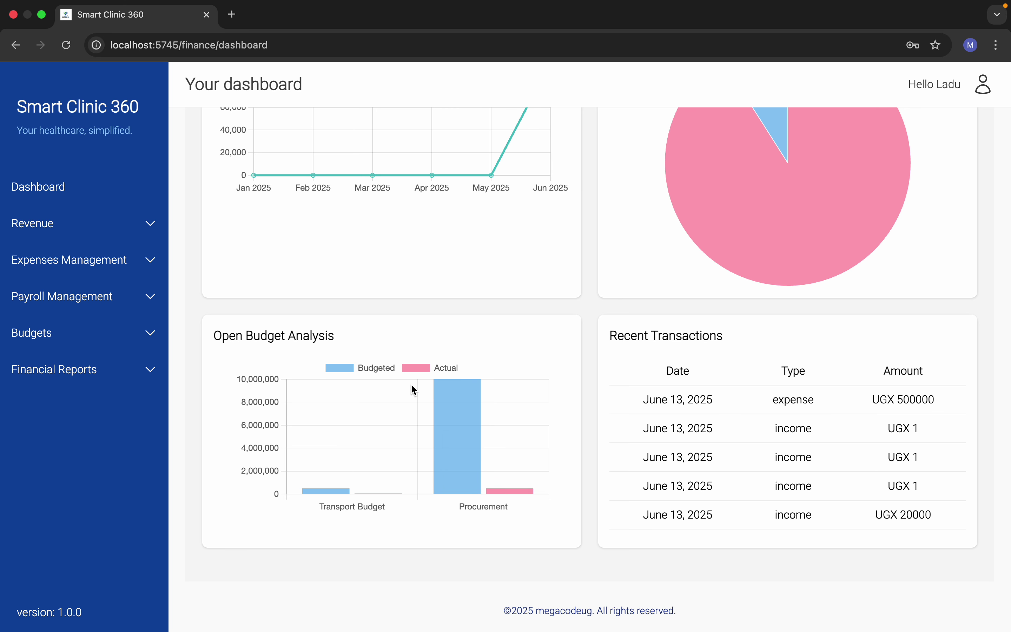
mouse_move(511, 496)
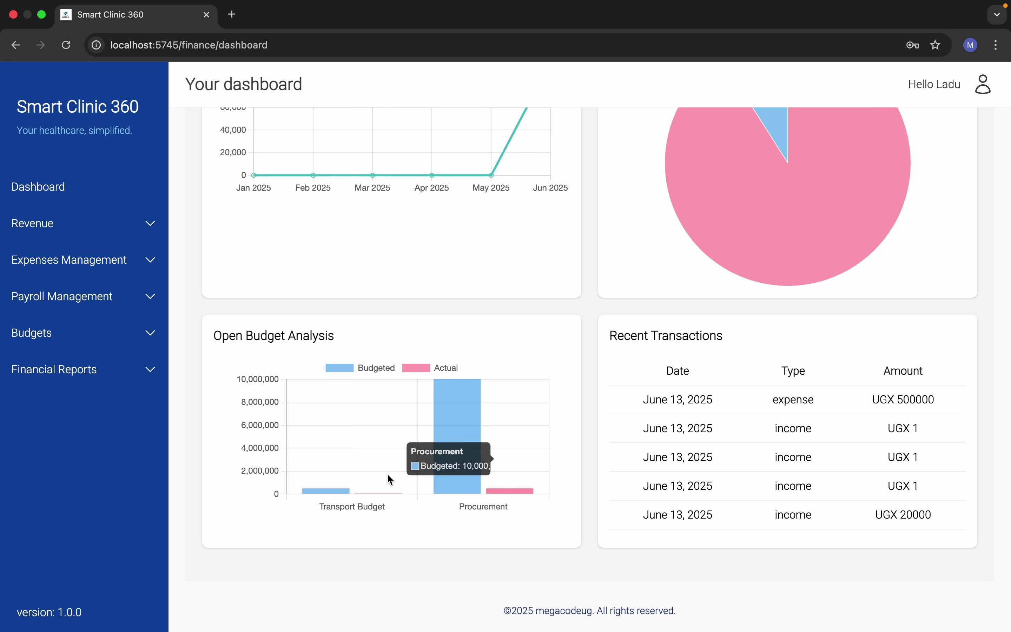
mouse_move(315, 492)
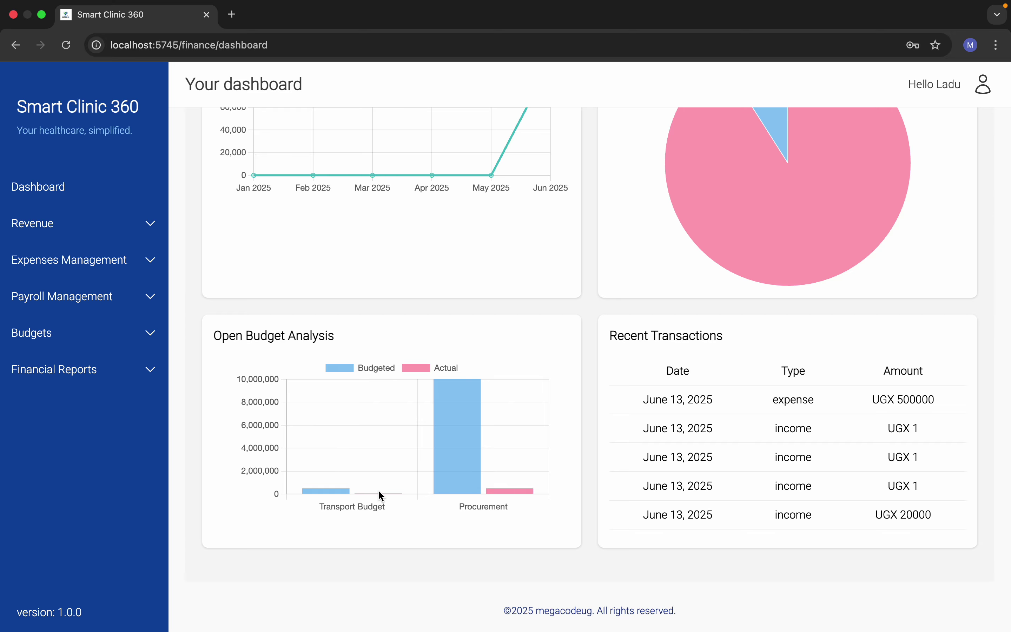
mouse_move(379, 492)
scroll(410, 261, up, 2)
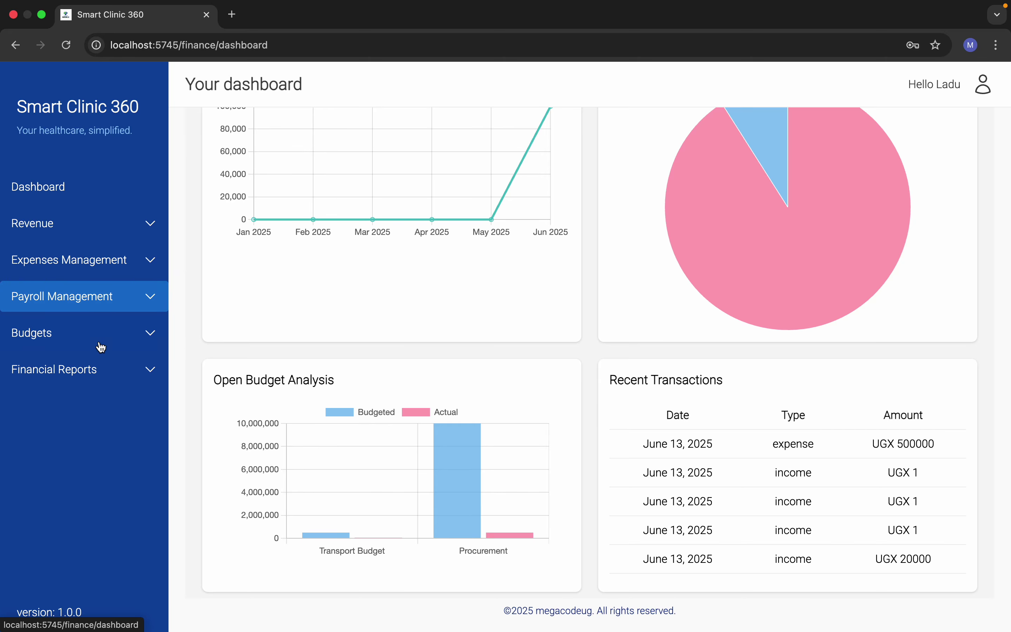
Step: Generate the payroll for the period ending June 30, 2025
click(117, 259)
click(117, 259)
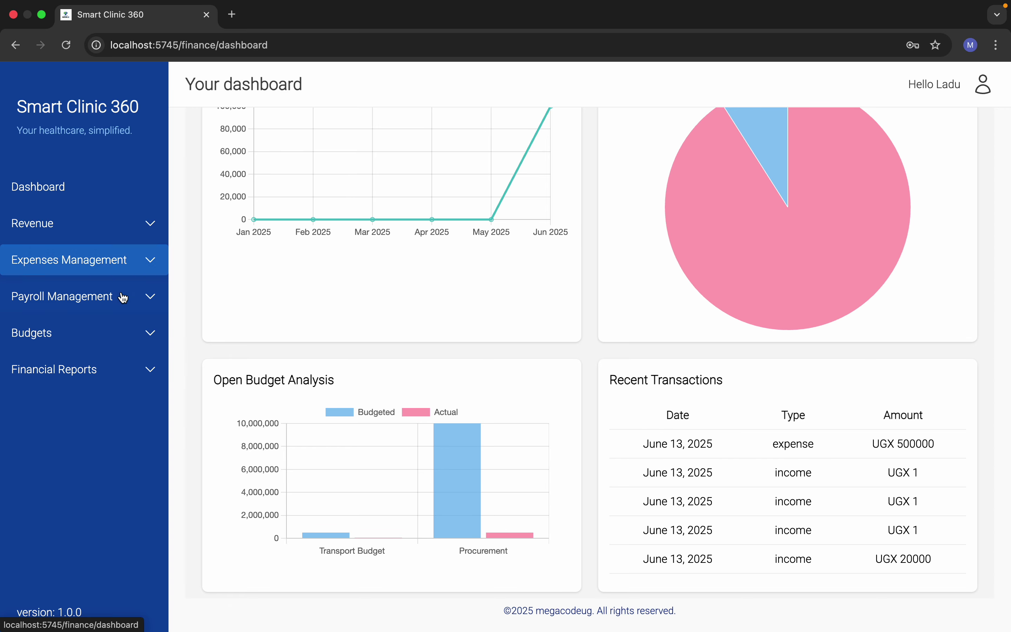
click(124, 297)
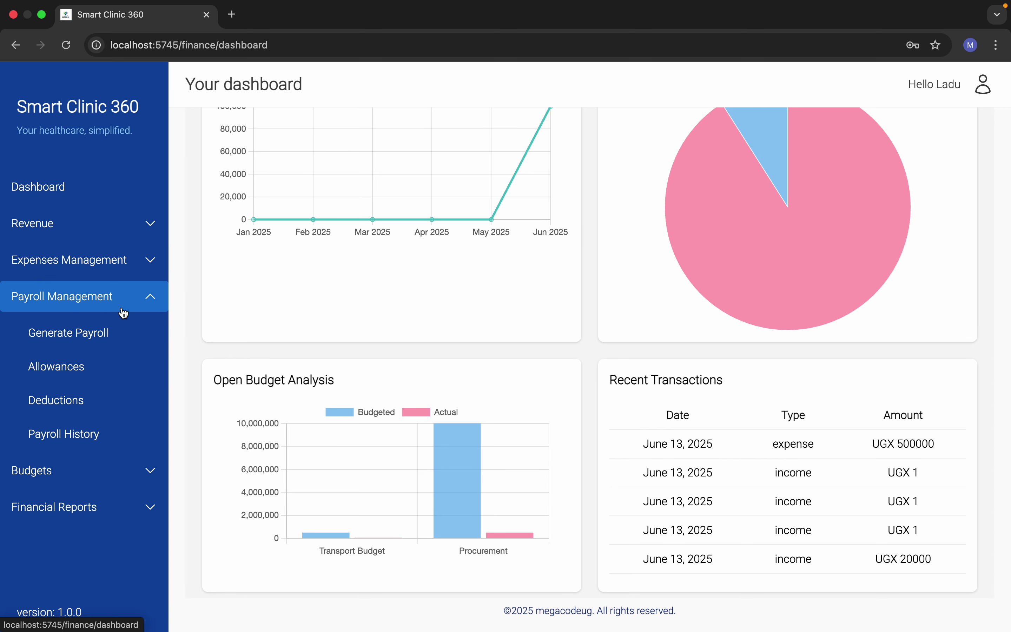
click(107, 333)
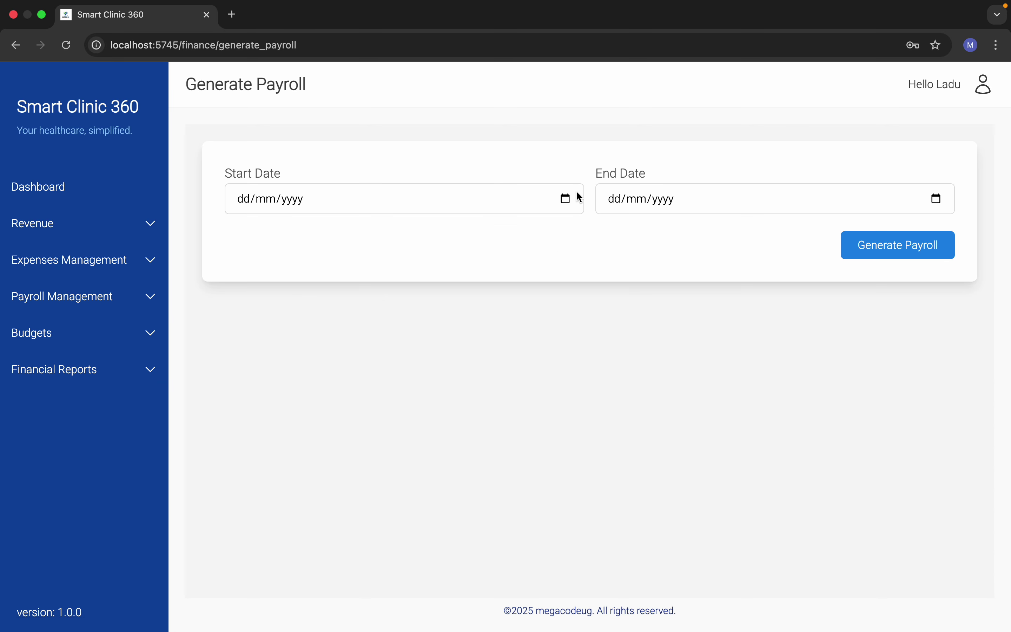
click(564, 200)
click(940, 198)
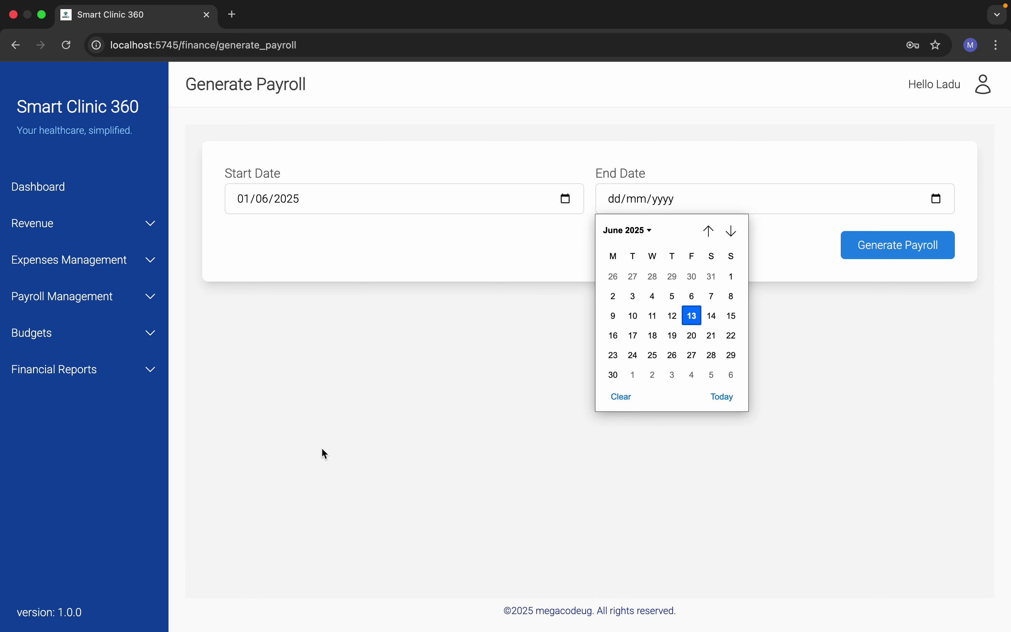
click(614, 375)
click(868, 244)
scroll(605, 465, down, 3)
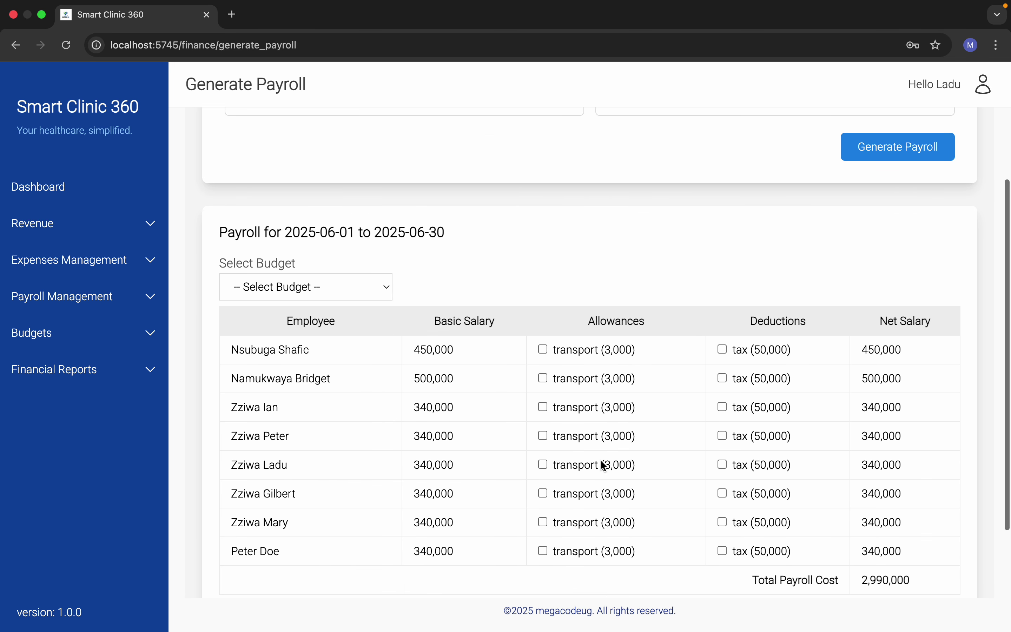
scroll(604, 465, down, 2)
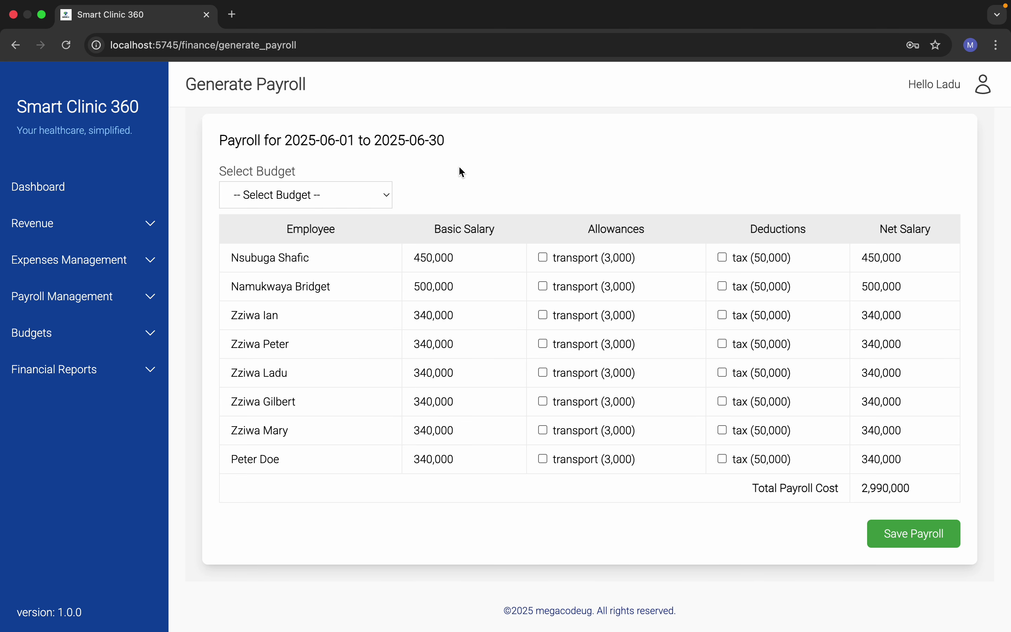
Step: Charge payroll to Procurement with two transport allowances and two tax deductions, save, and open Payroll History
click(342, 191)
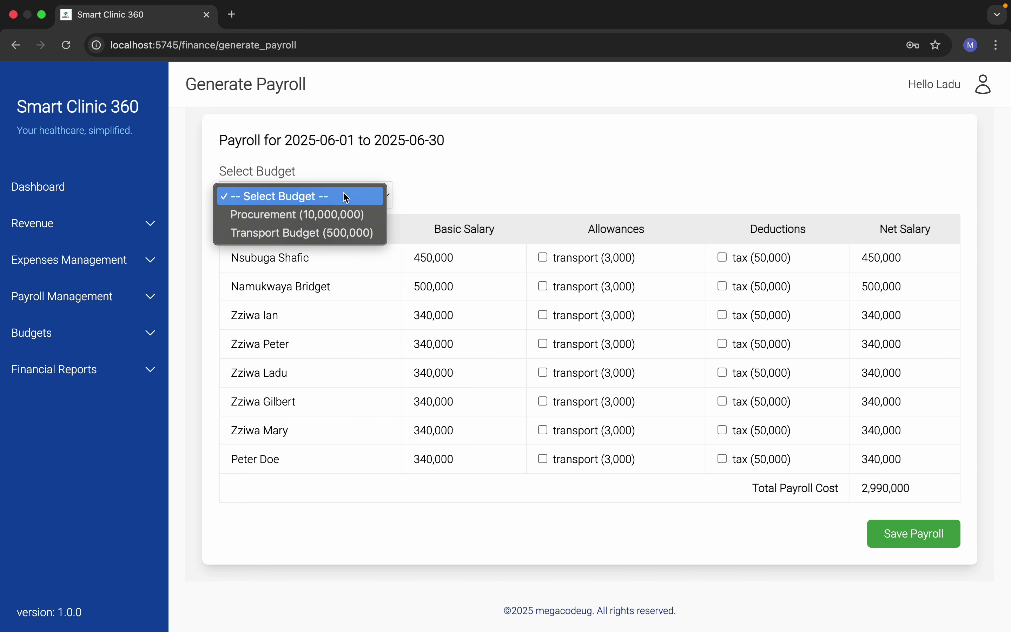
click(339, 215)
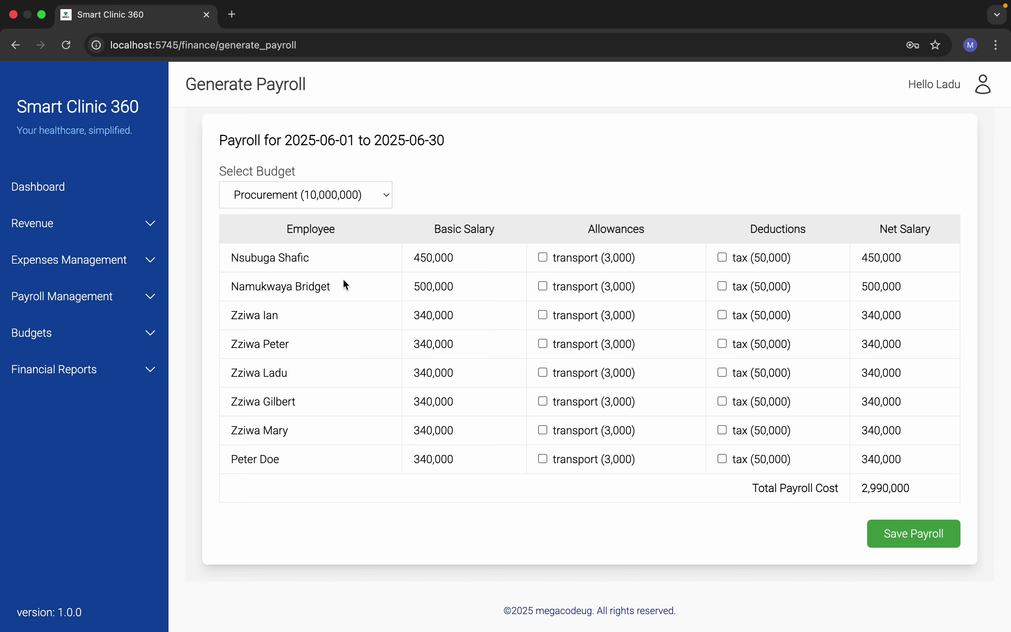
click(543, 257)
click(723, 344)
click(723, 401)
click(544, 431)
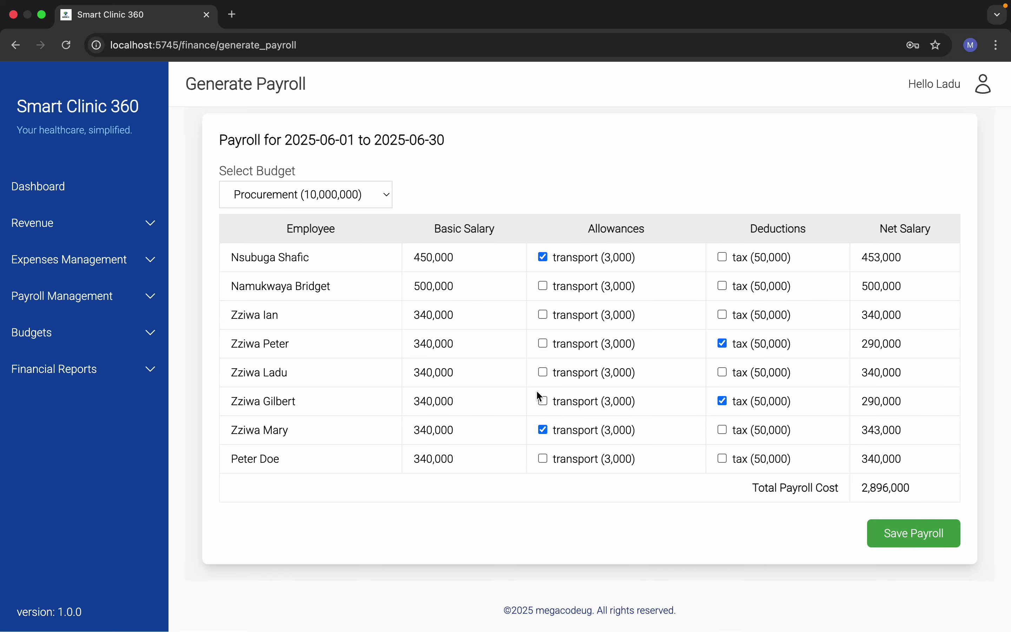
scroll(536, 390, up, 5)
scroll(884, 570, down, 5)
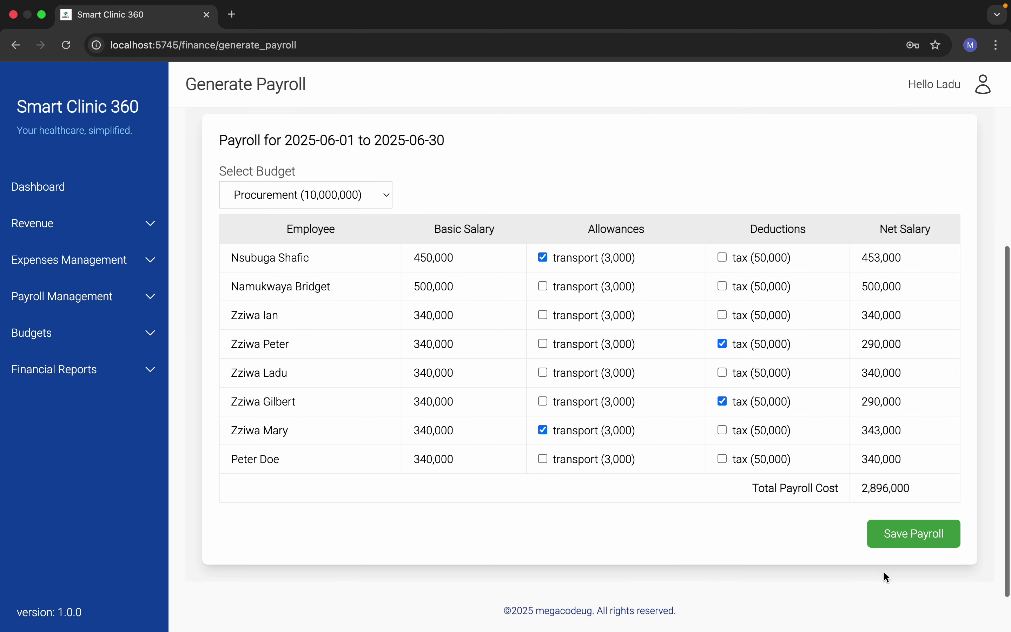
click(883, 535)
click(75, 292)
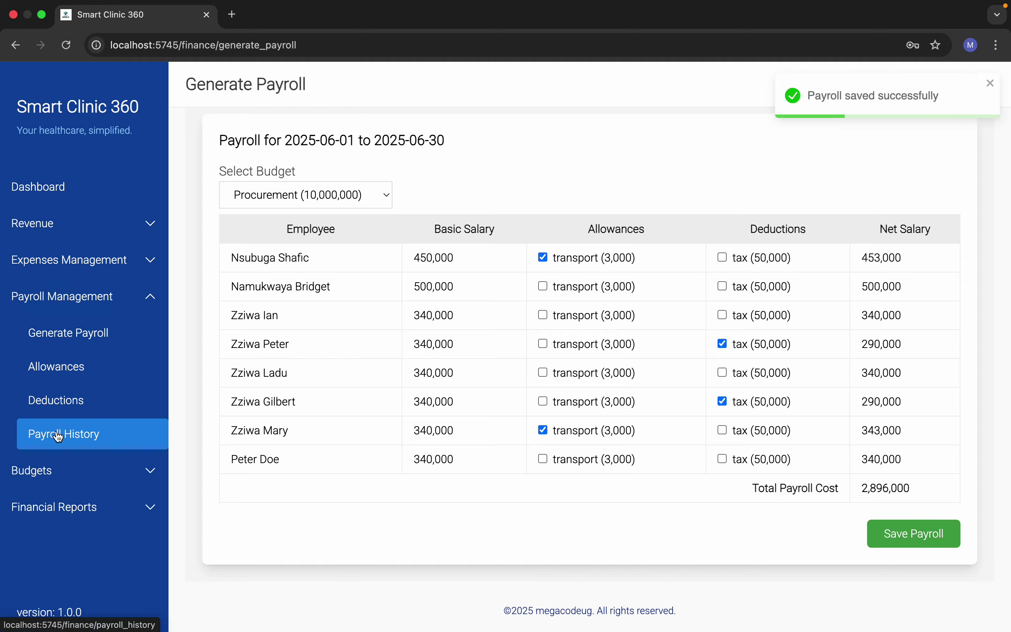
click(46, 433)
Step: Preview the saved June payroll, then add an nssf deduction of 300
click(785, 259)
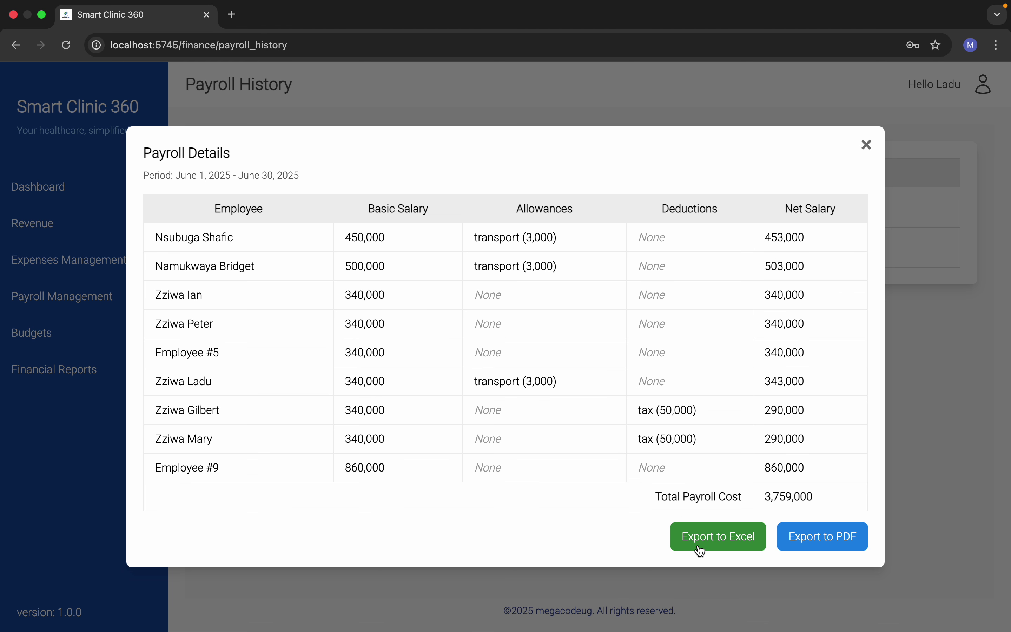
click(867, 145)
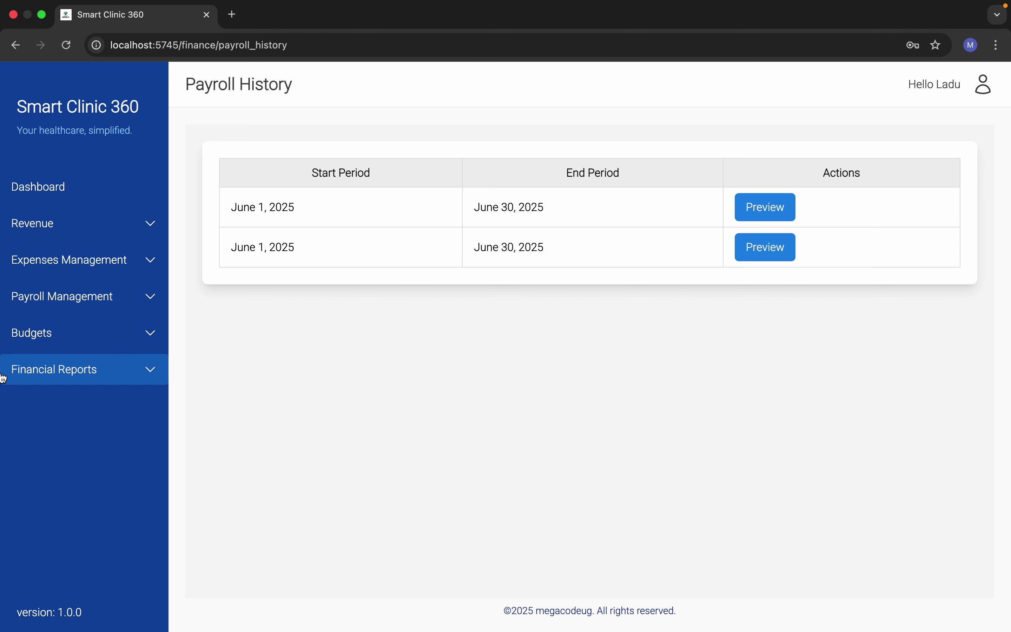
click(96, 301)
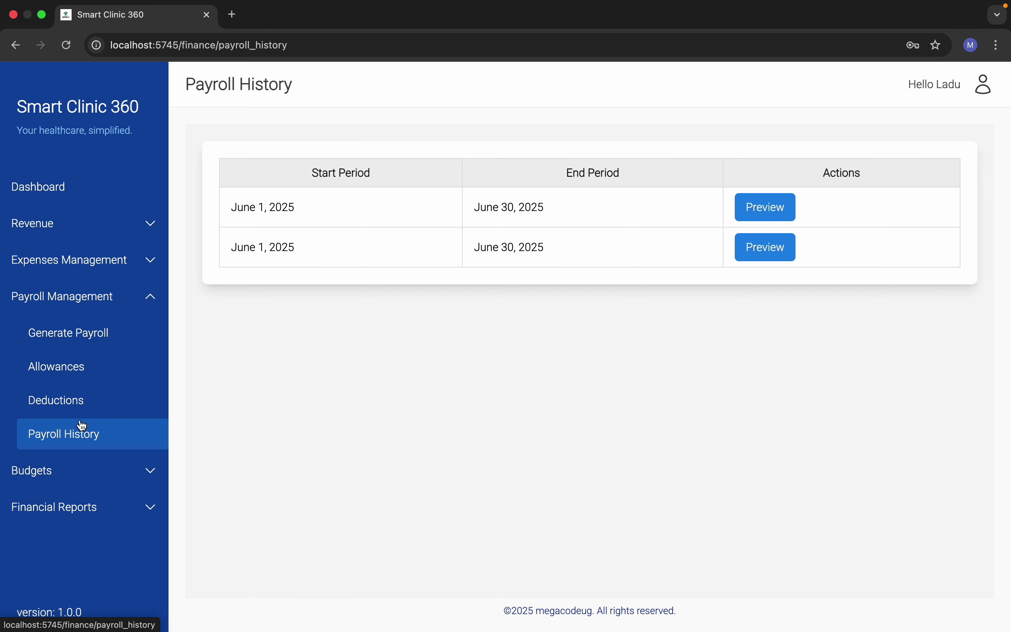
click(75, 399)
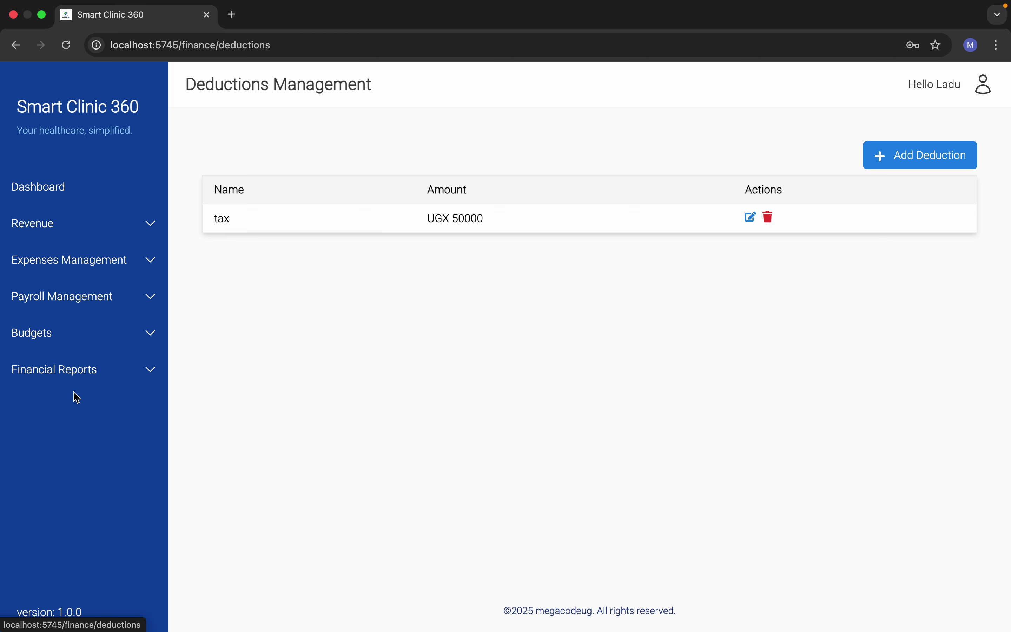
click(884, 158)
click(415, 330)
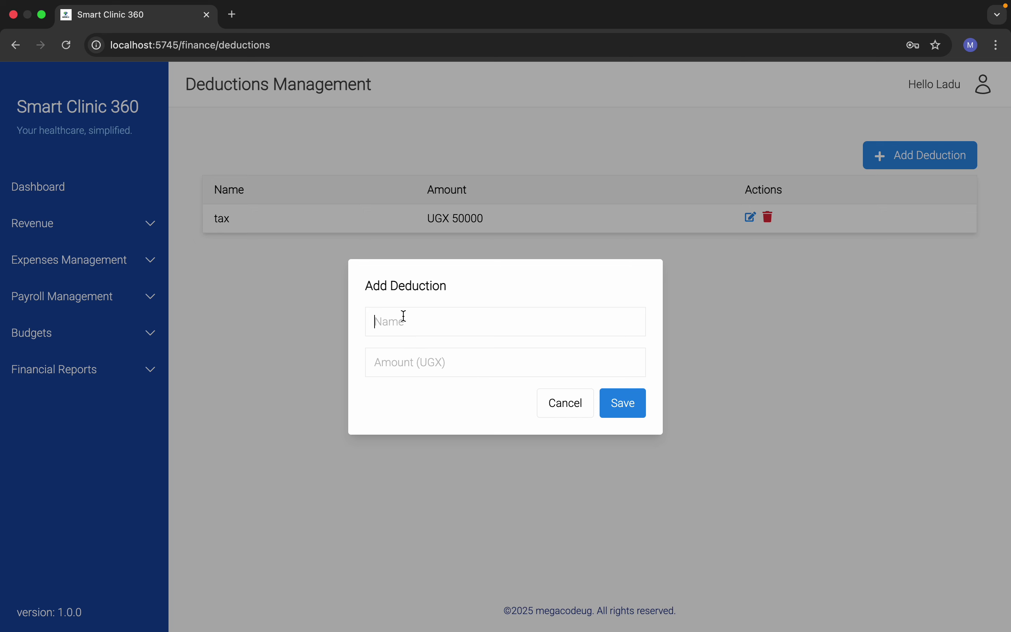
text(nssf)
click(413, 375)
text(300)
click(623, 403)
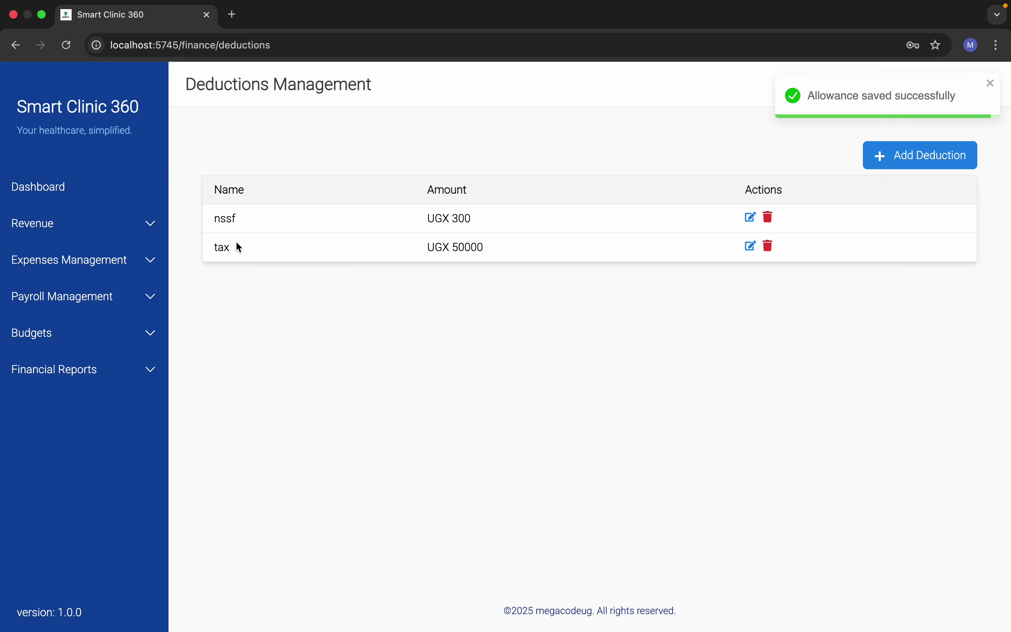
Step: Open the Allowances list showing the transport allowance
click(61, 292)
click(63, 365)
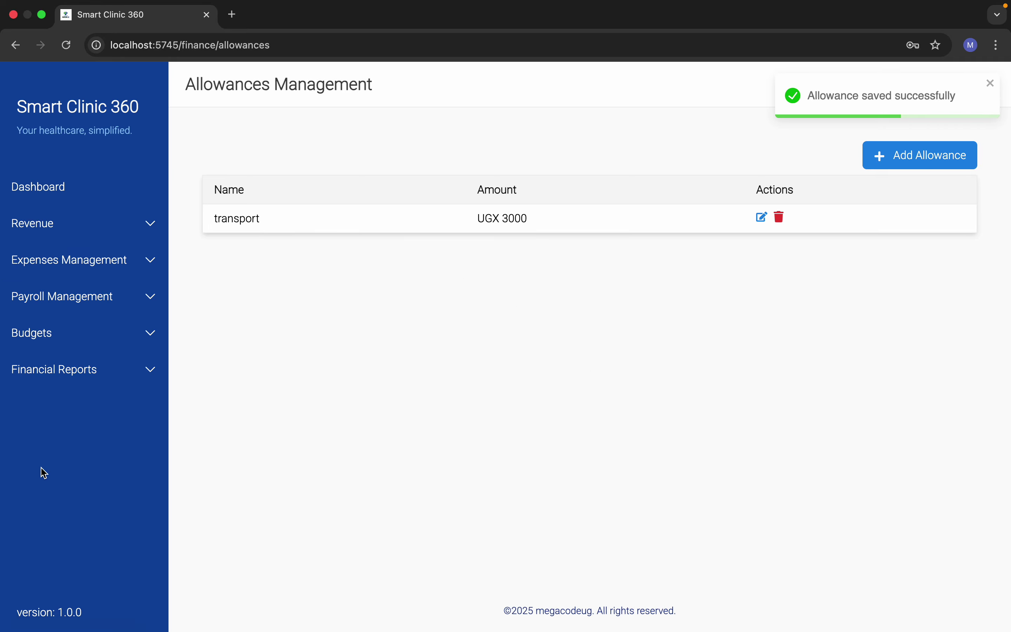
click(74, 304)
click(73, 304)
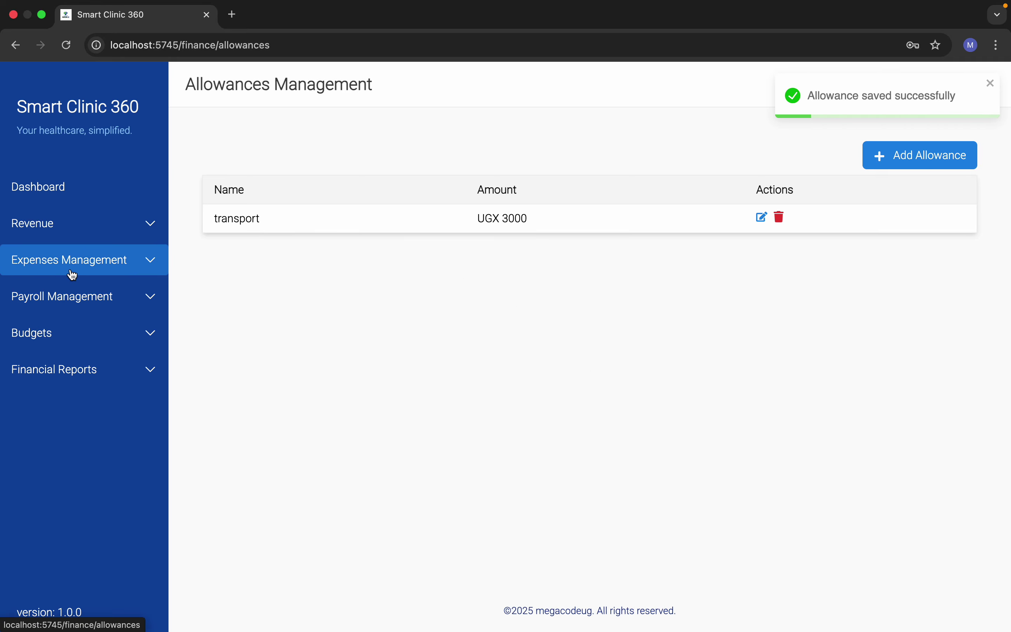
click(57, 238)
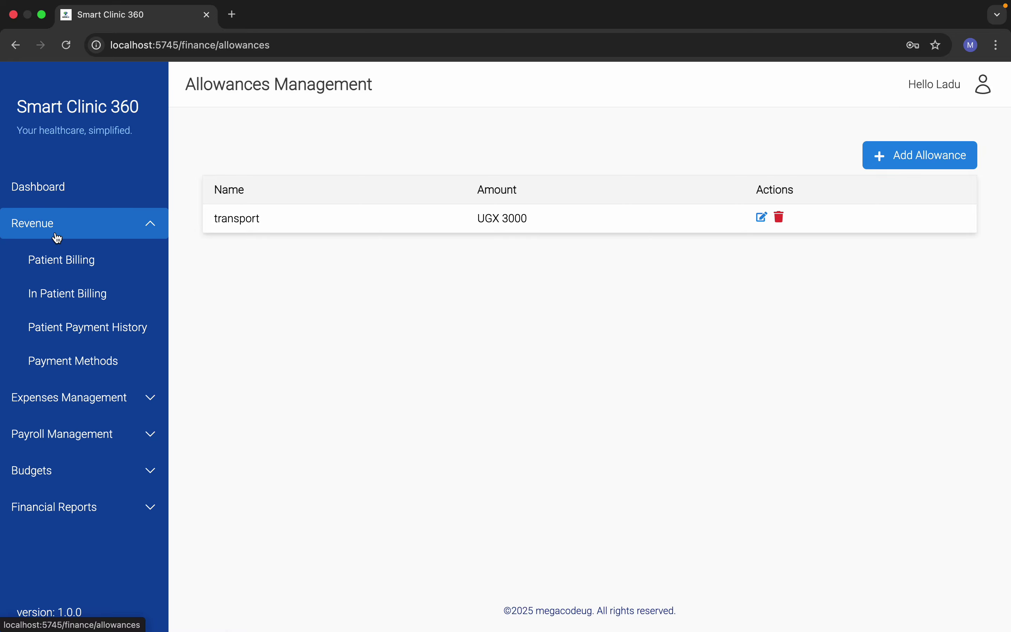
Step: Browse Payment Methods and Patient Payment History, then open In Patient Billing showing one uncleared bill
click(104, 367)
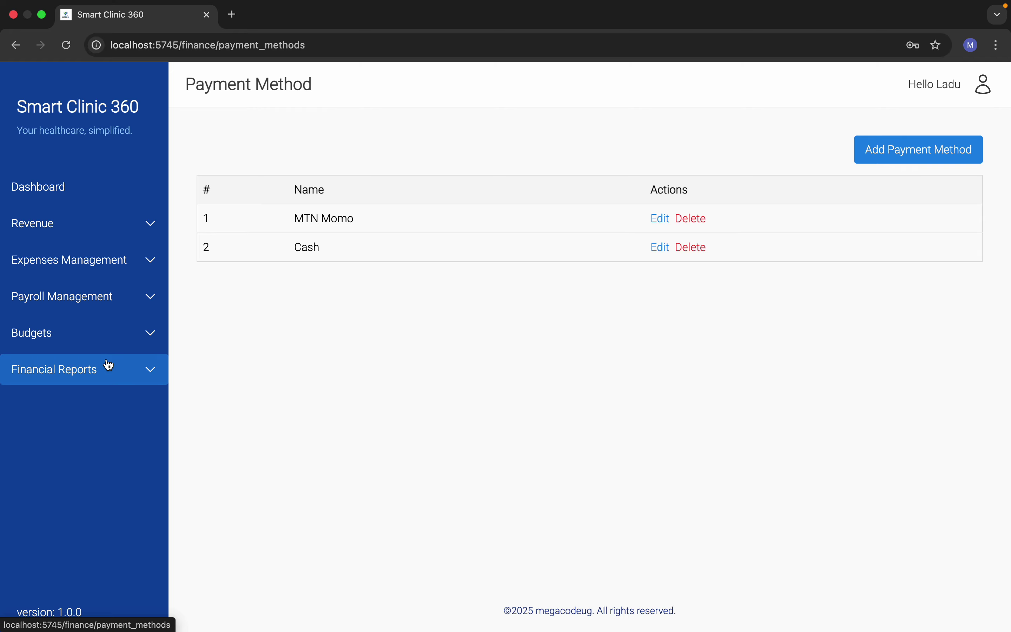
click(78, 229)
click(83, 332)
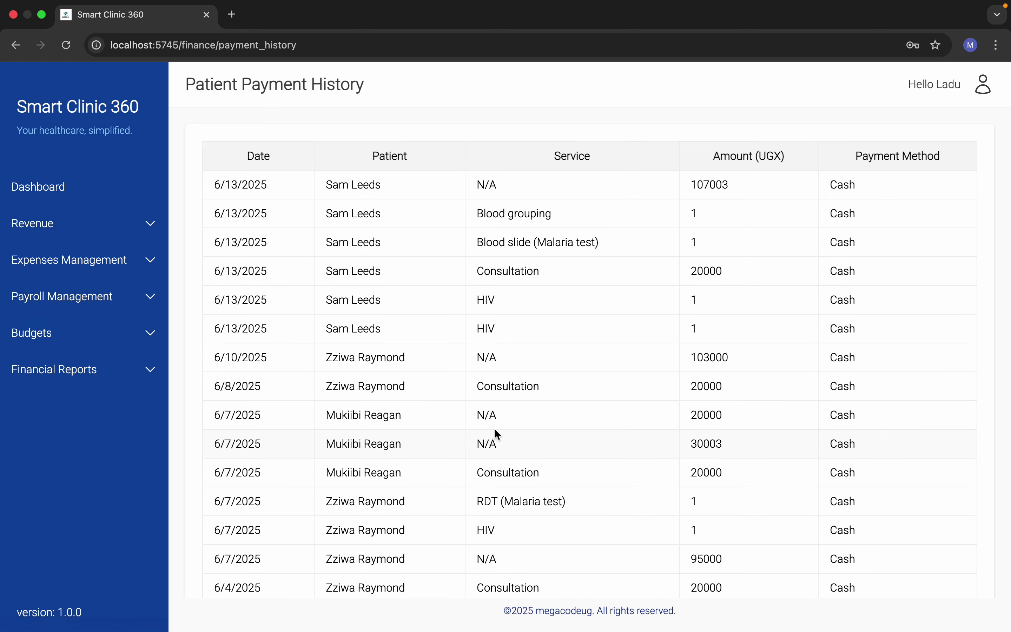
scroll(497, 433, down, 3)
scroll(497, 426, up, 3)
scroll(497, 430, down, 3)
scroll(495, 428, up, 3)
scroll(496, 433, down, 3)
scroll(496, 430, up, 3)
click(130, 229)
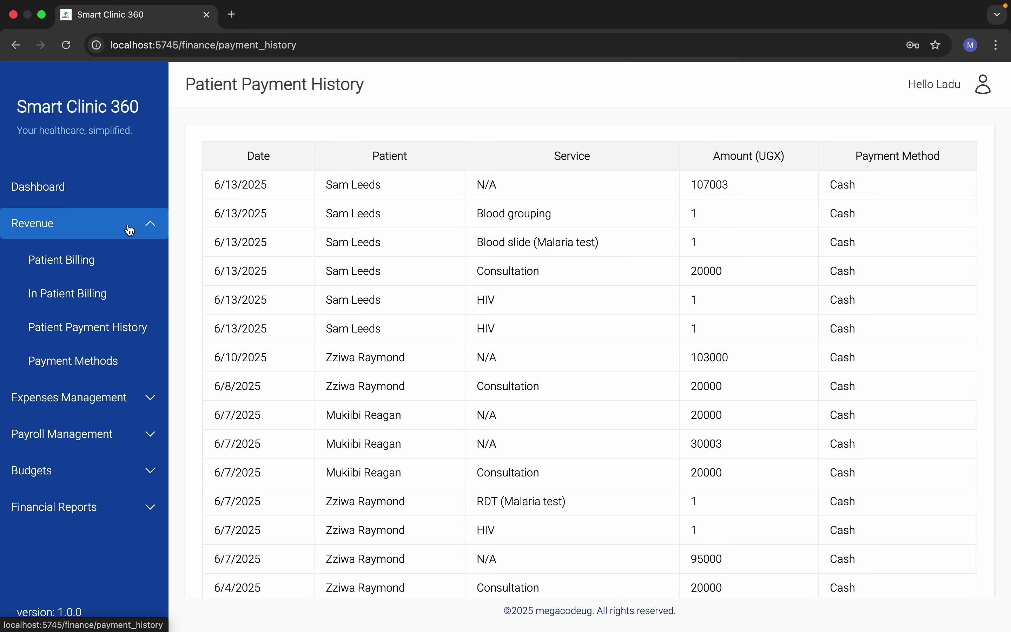
click(84, 292)
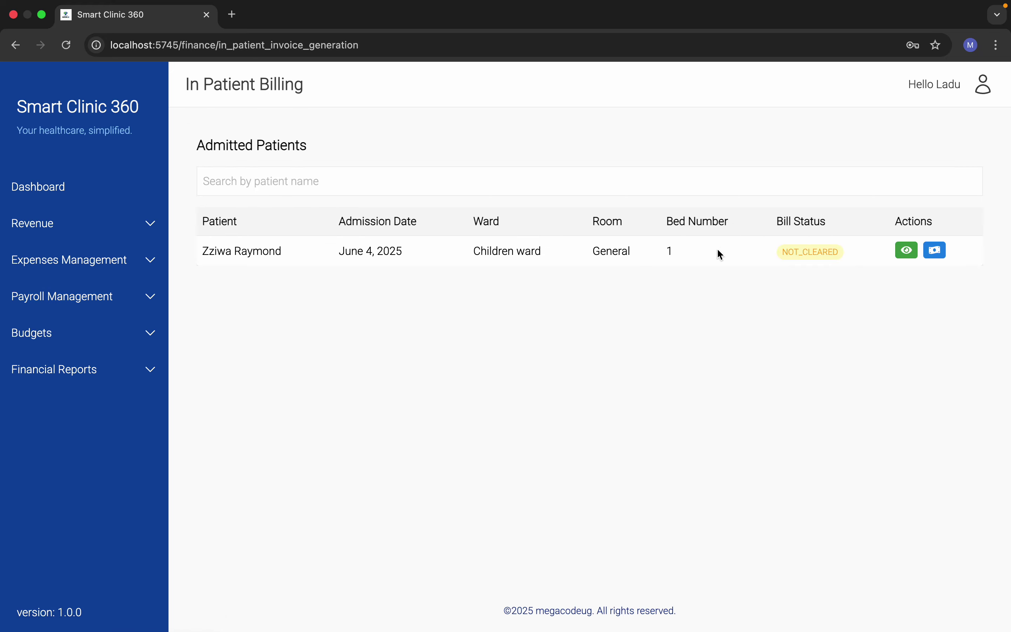
click(915, 250)
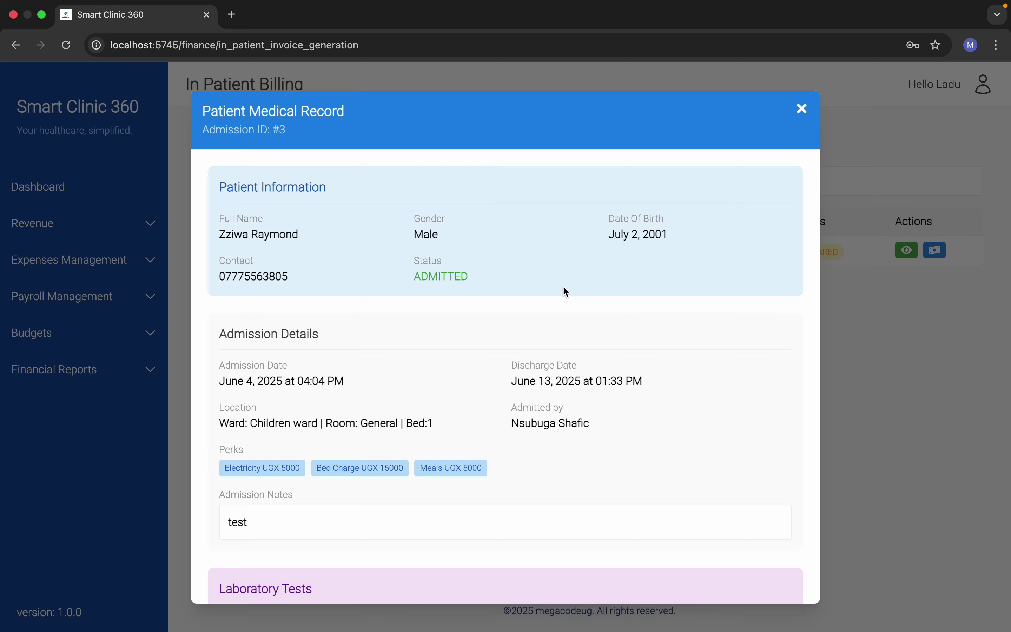
scroll(664, 288, down, 10)
scroll(664, 283, up, 10)
scroll(660, 318, down, 10)
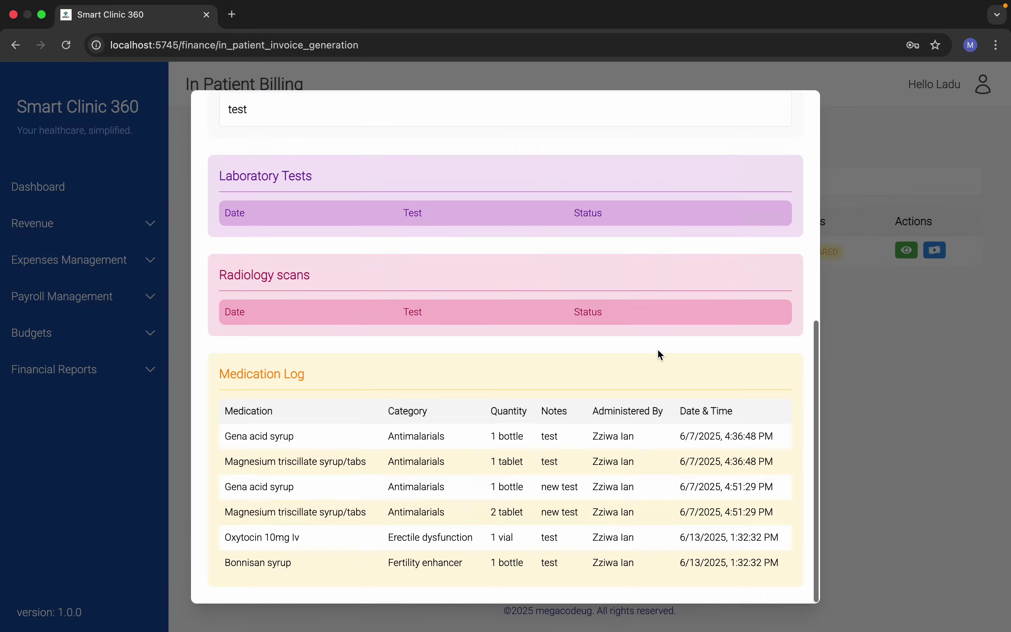
scroll(706, 303, up, 10)
click(799, 108)
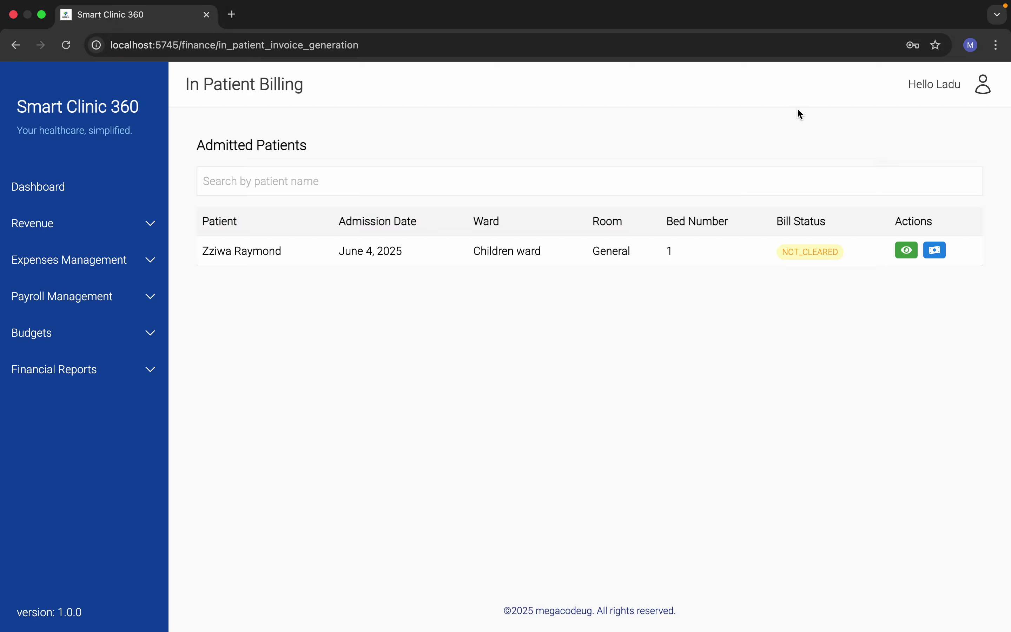
click(934, 252)
scroll(487, 416, down, 1)
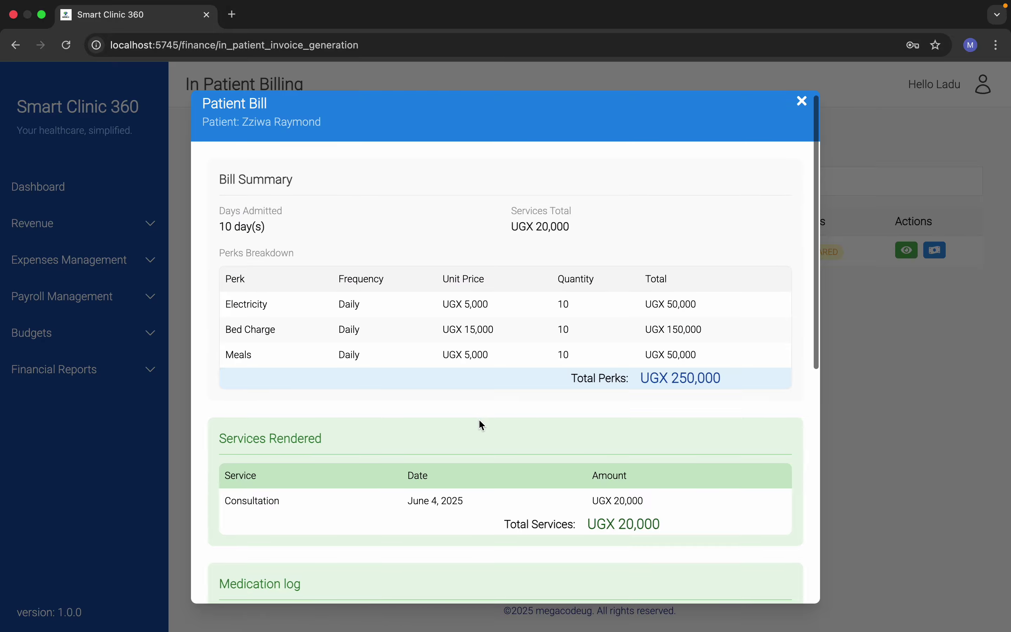
scroll(383, 239, up, 1)
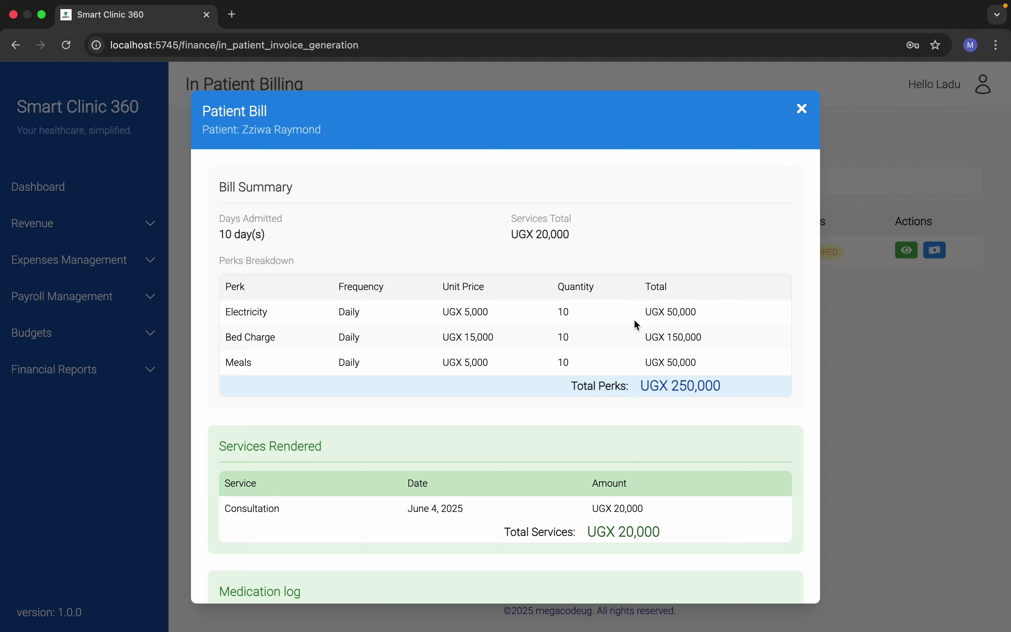
scroll(679, 408, down, 10)
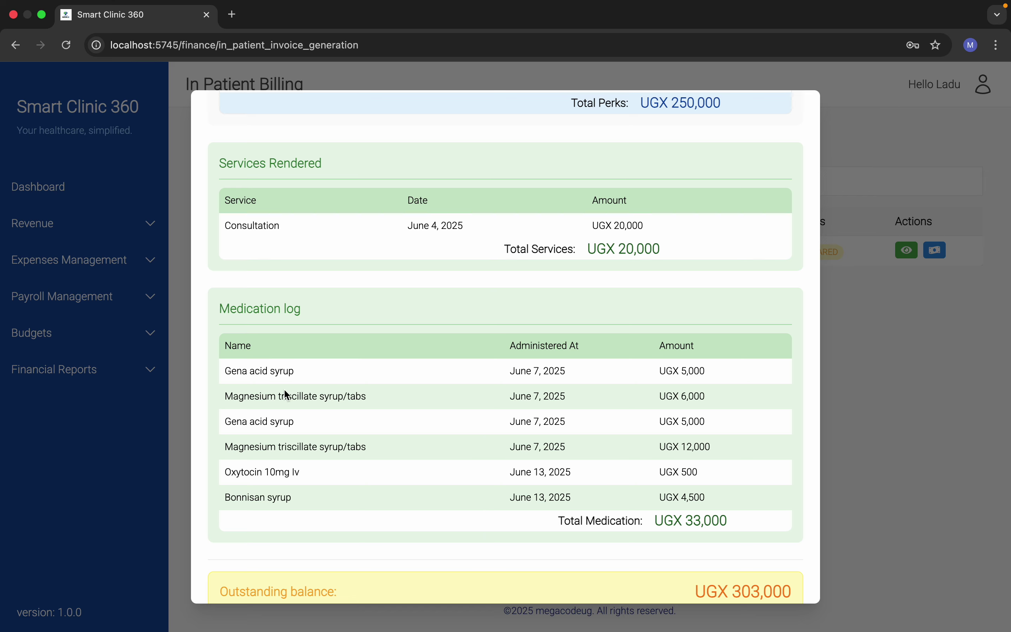
scroll(540, 527, down, 5)
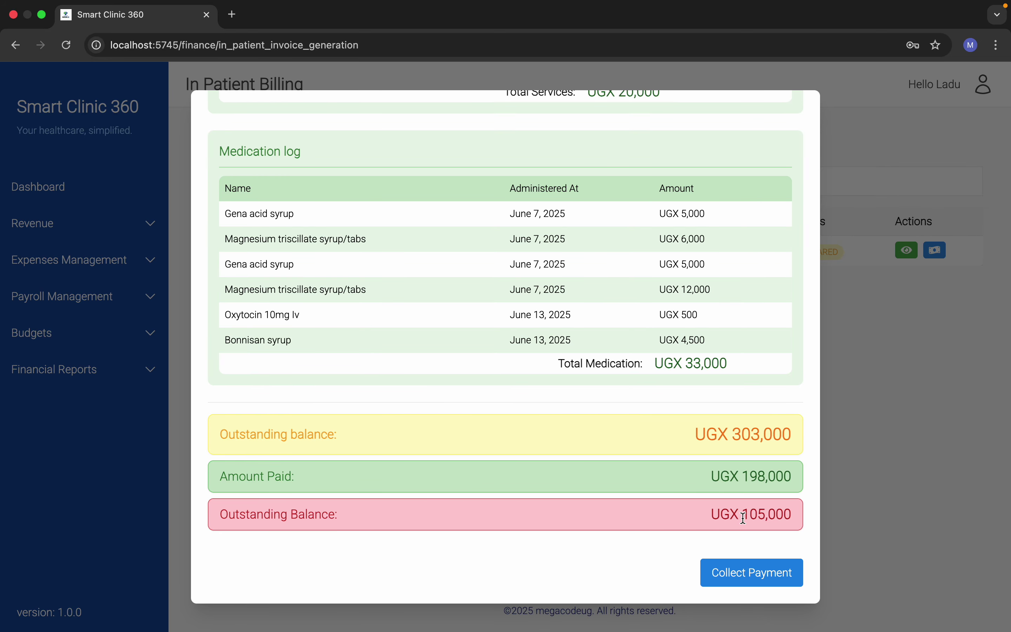
drag(744, 518, 802, 516)
scroll(747, 420, up, 15)
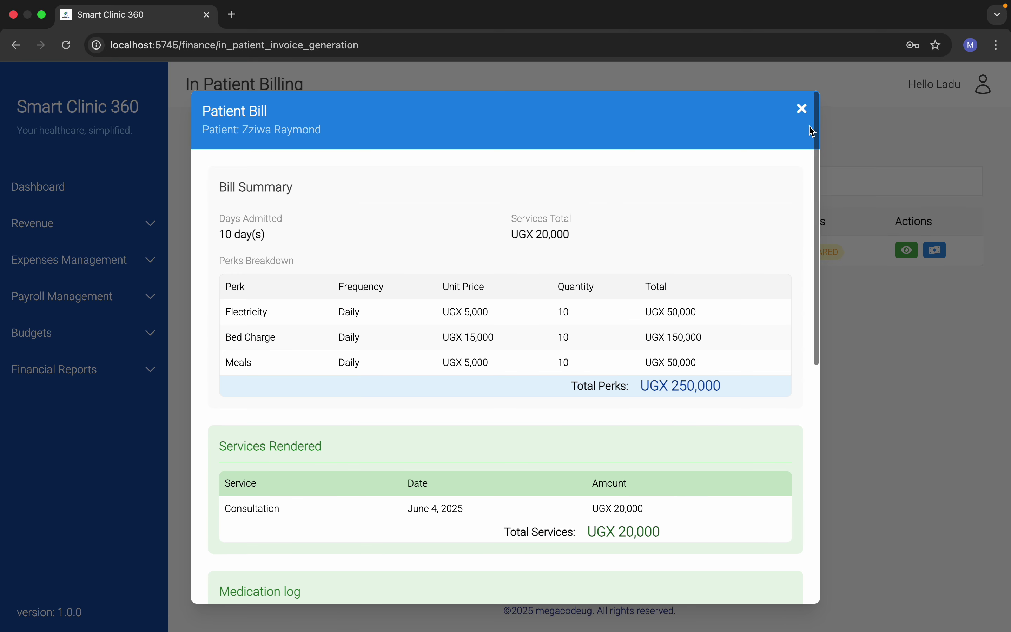
click(802, 107)
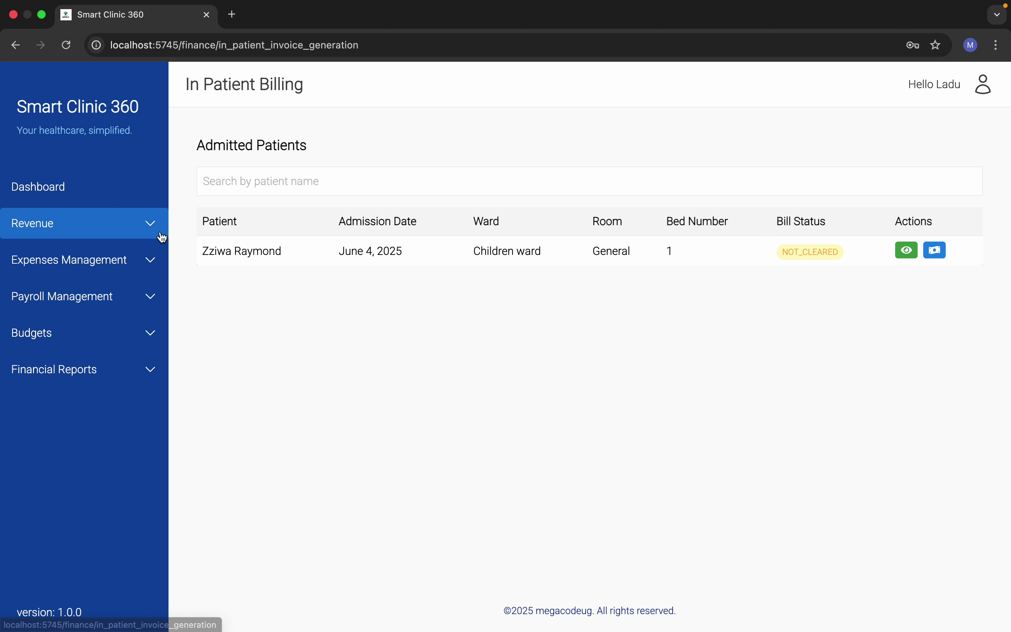
click(131, 221)
Step: Revisit Patient Billing and In Patient Billing, then return to and scroll the finance dashboard
click(90, 267)
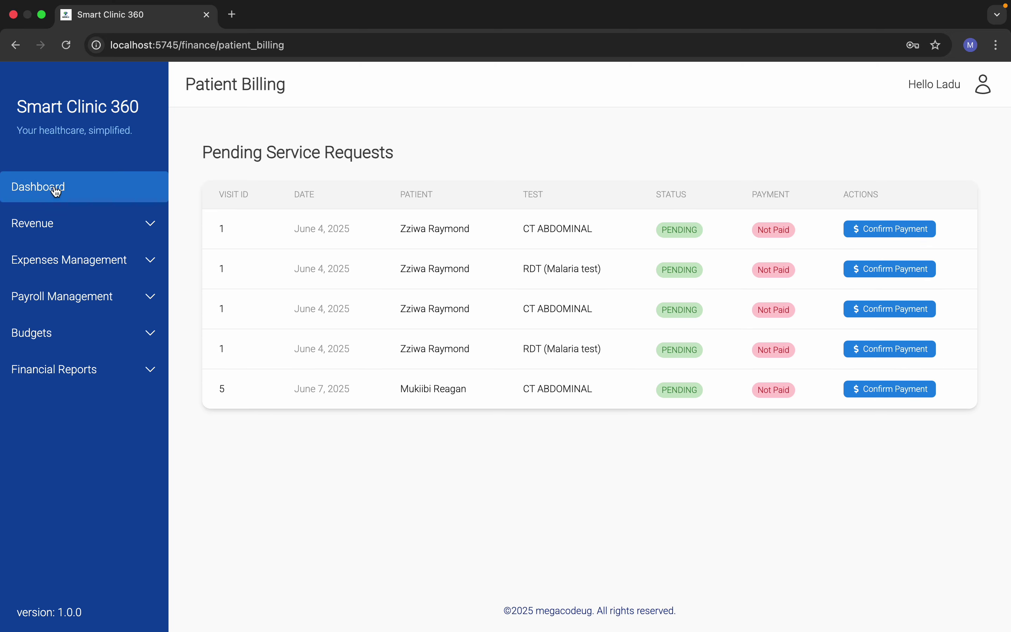
click(71, 221)
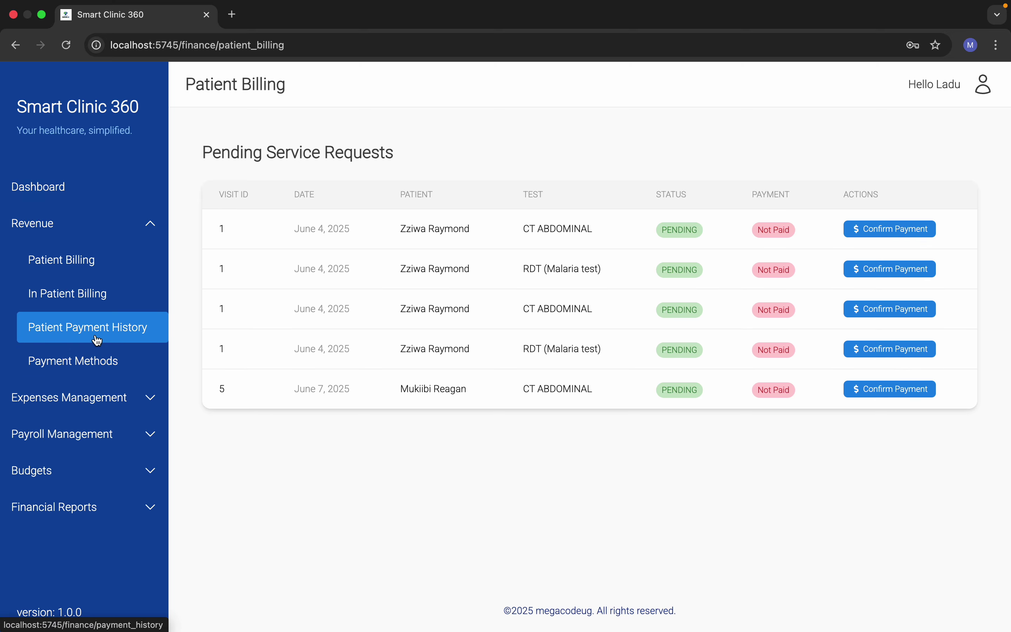
click(92, 292)
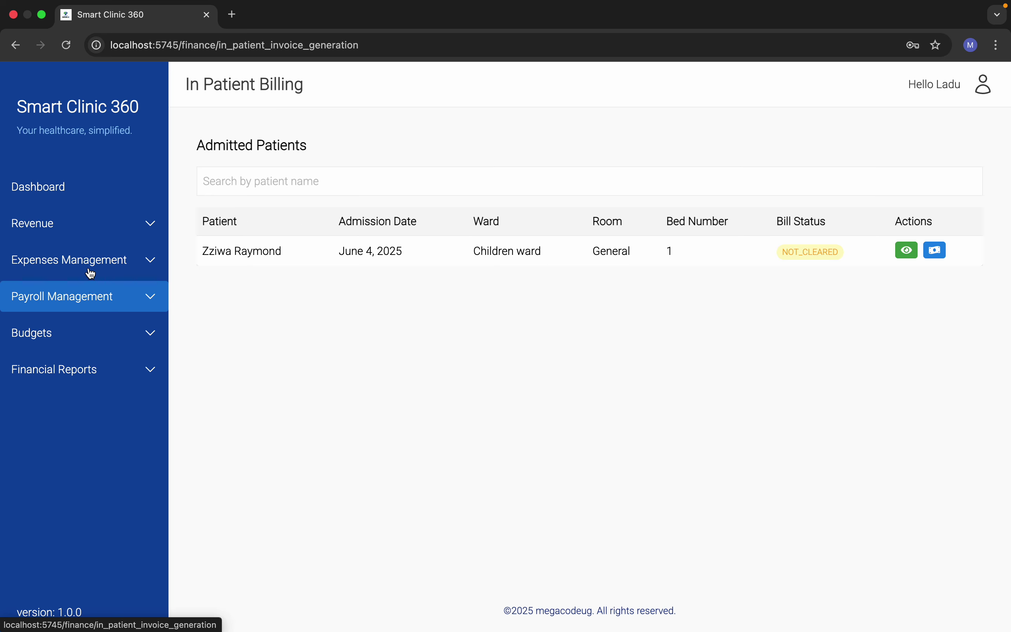
click(104, 221)
click(125, 227)
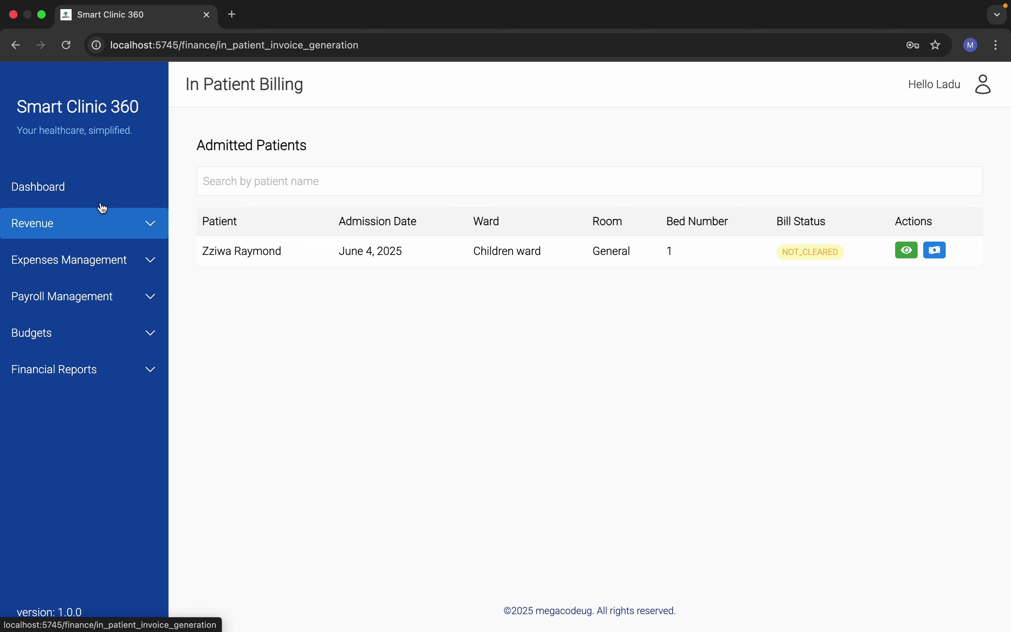
click(75, 189)
scroll(356, 421, down, 6)
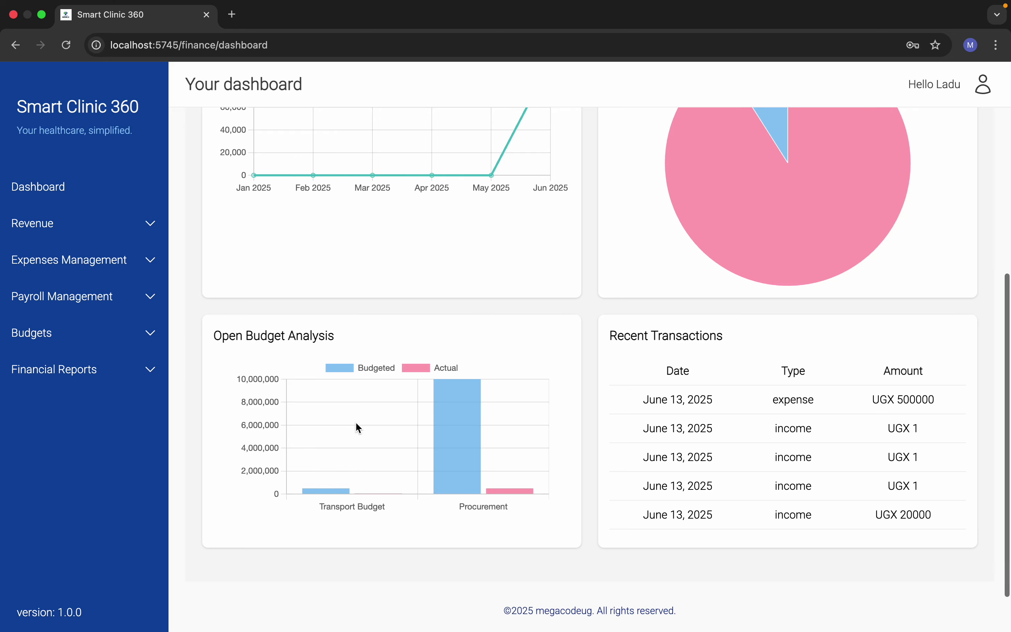
scroll(355, 422, up, 6)
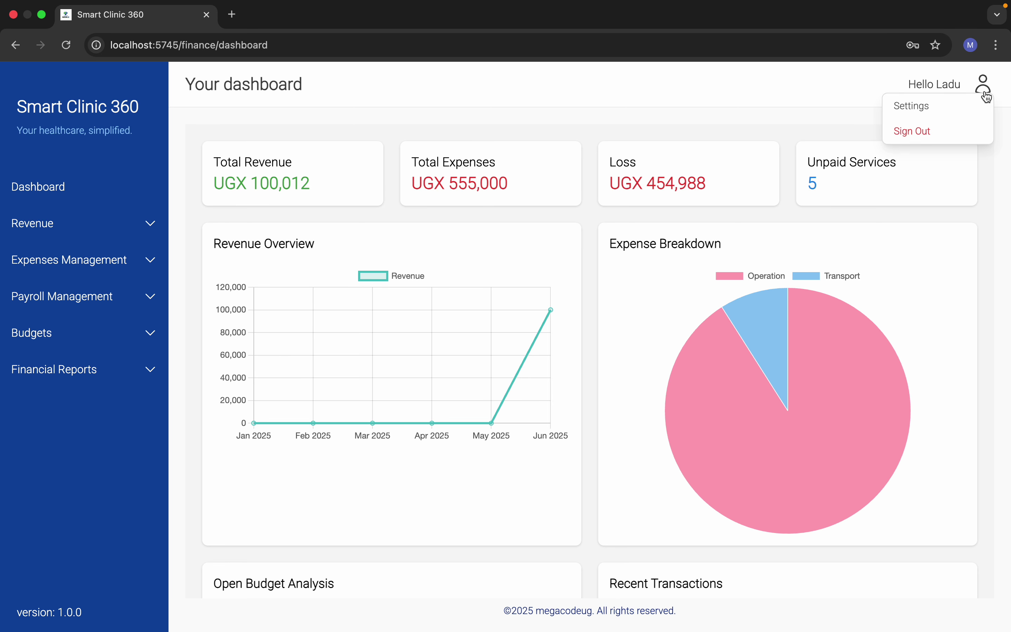
Step: Sign out of finance and log in with the pharmacy account's e-mail and password
mouse_move(983, 89)
click(937, 130)
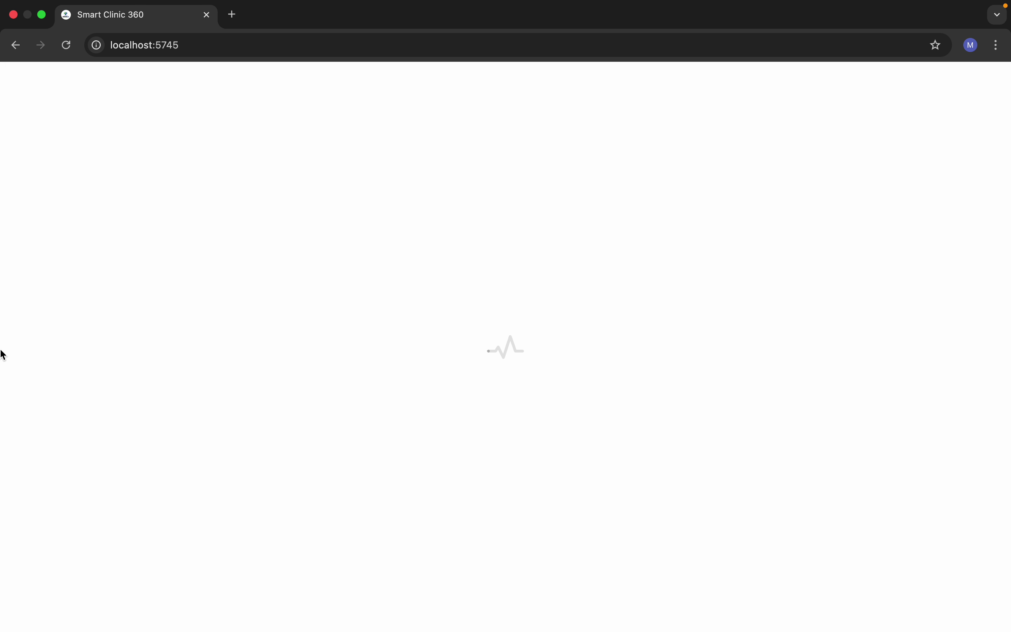
click(245, 325)
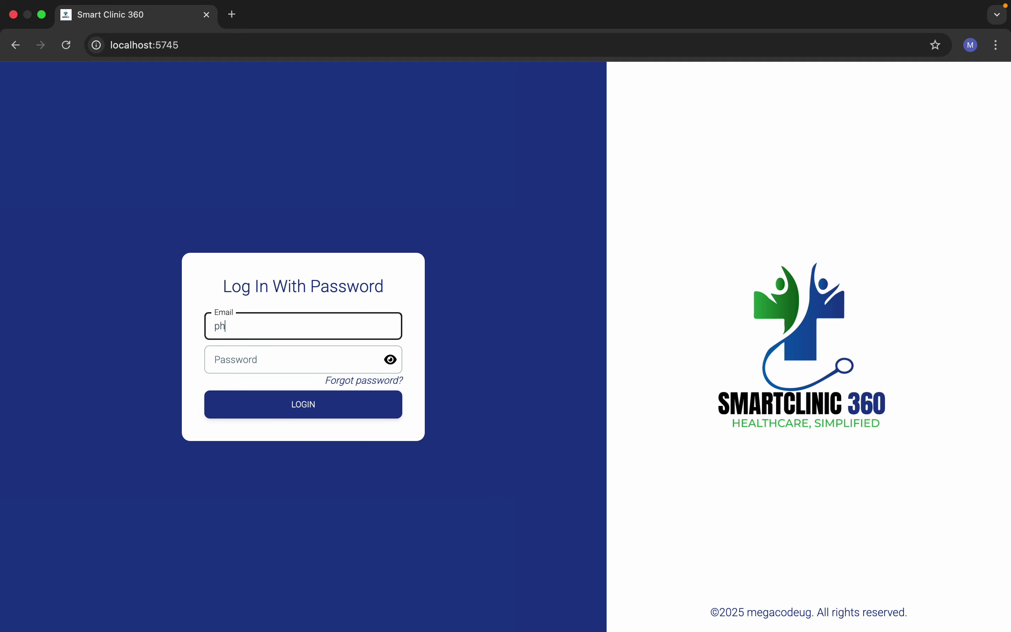
click(232, 368)
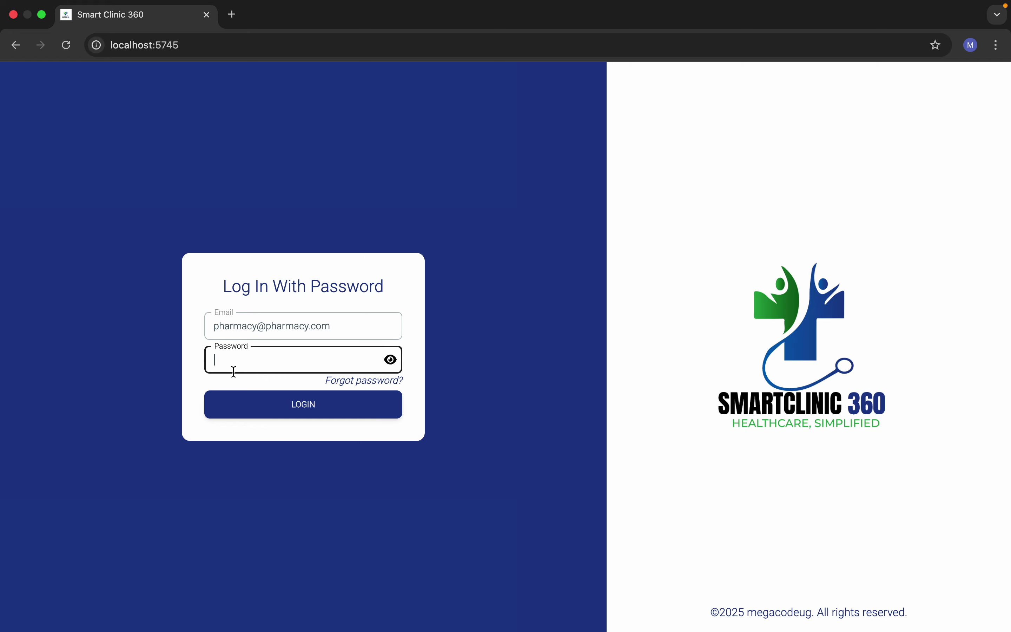
text(p)
click(322, 407)
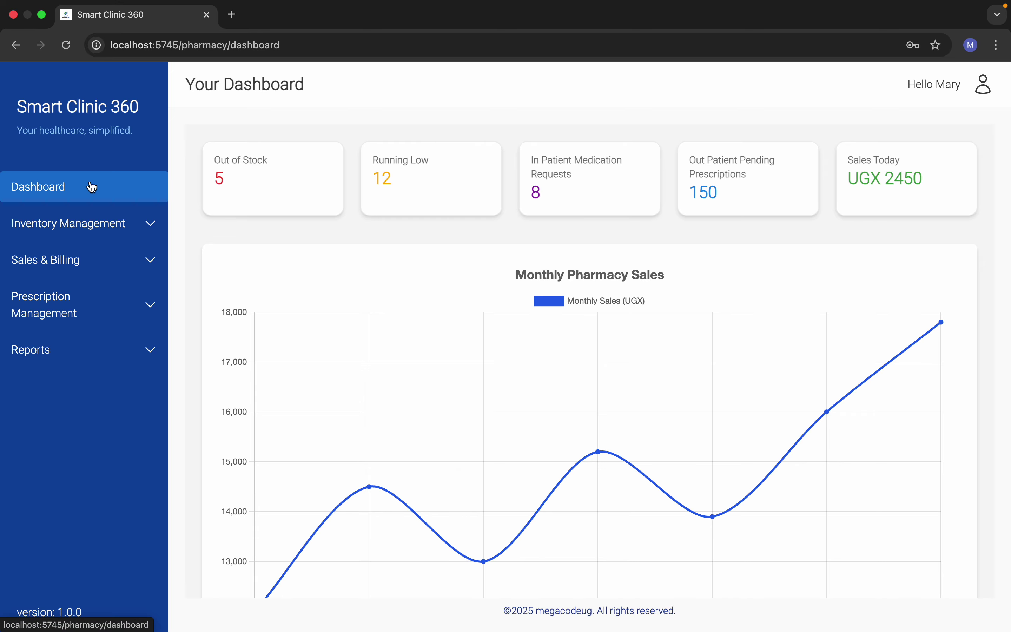
Step: Add a medicine category named test in Medicine Category Management
click(98, 224)
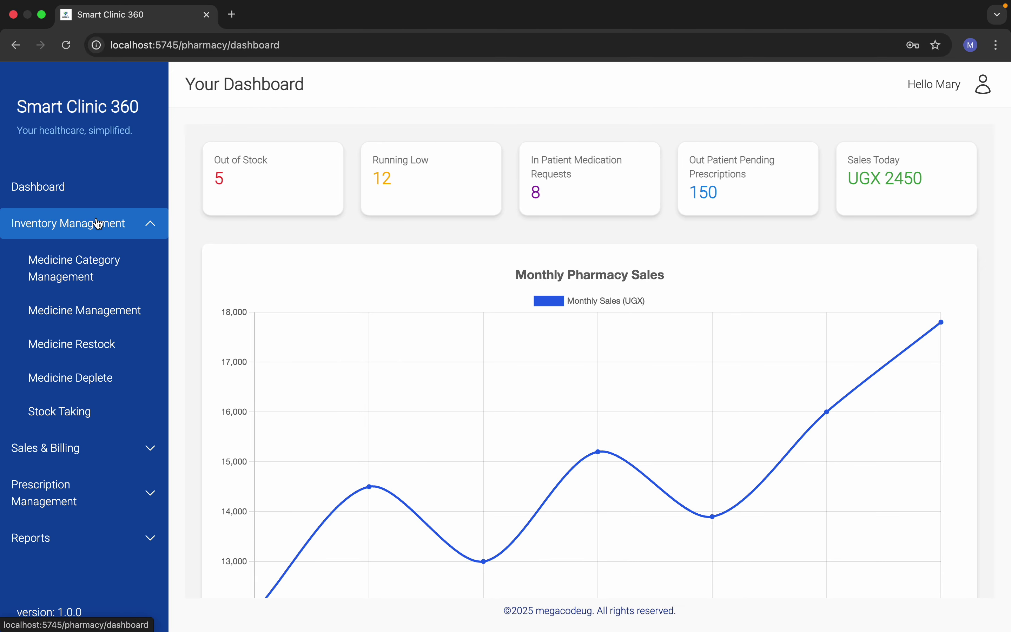
click(79, 259)
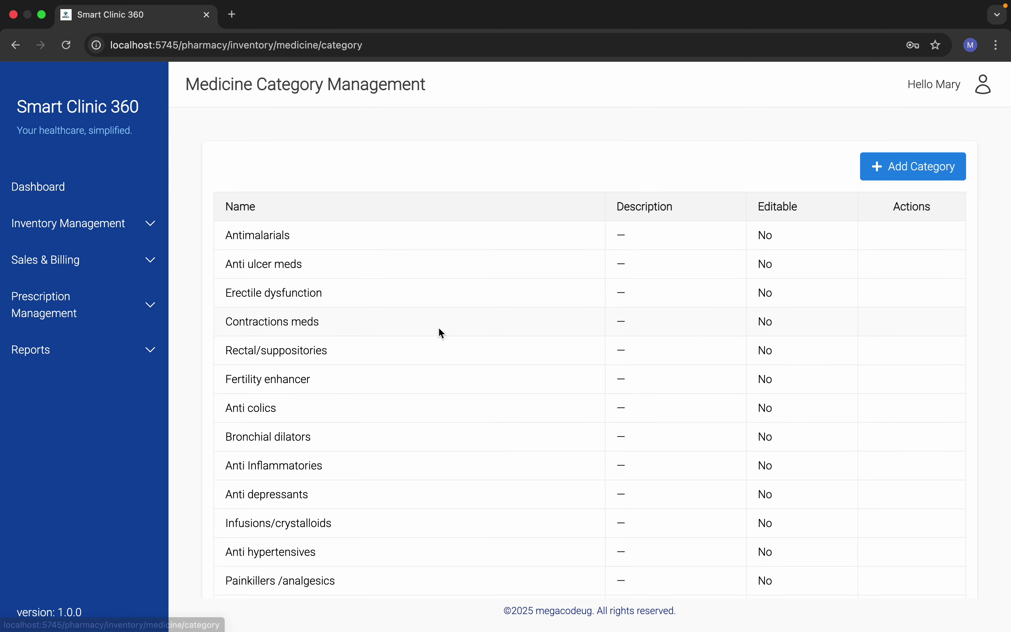
scroll(439, 330, down, 10)
scroll(439, 329, up, 10)
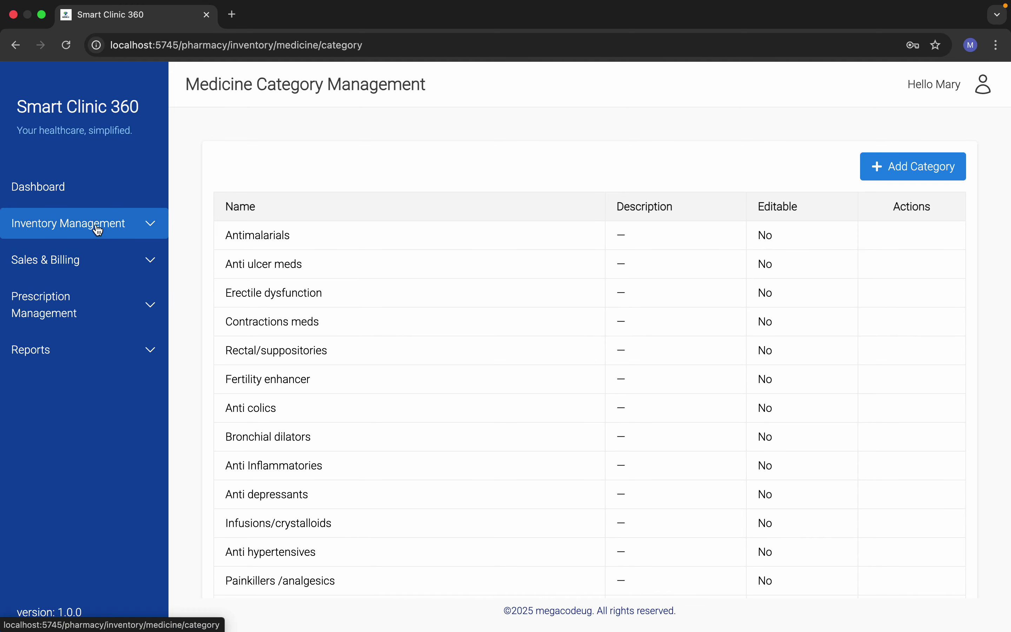
click(900, 171)
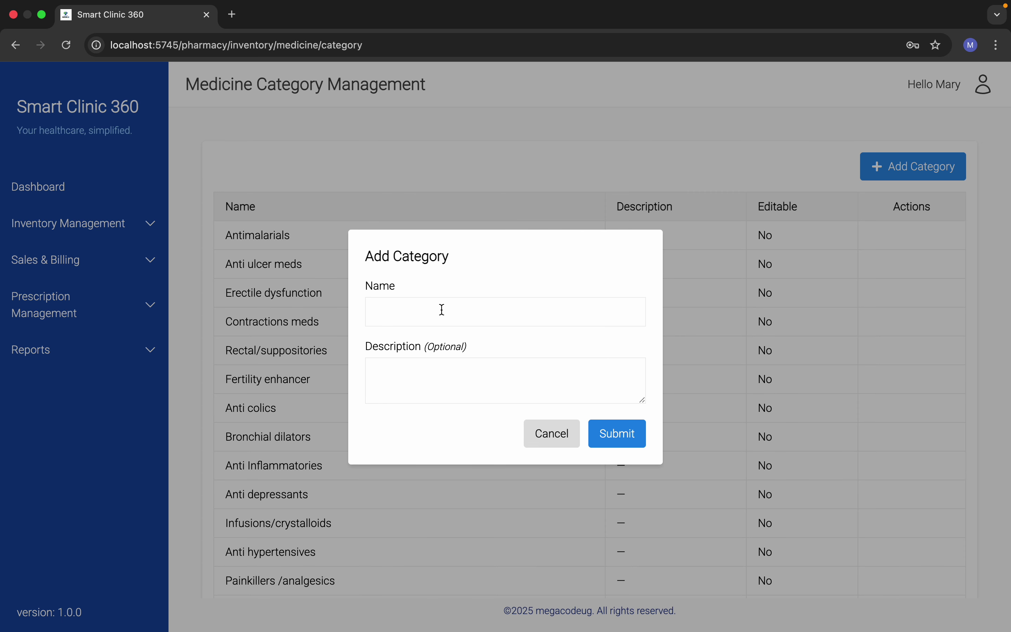
text(test)
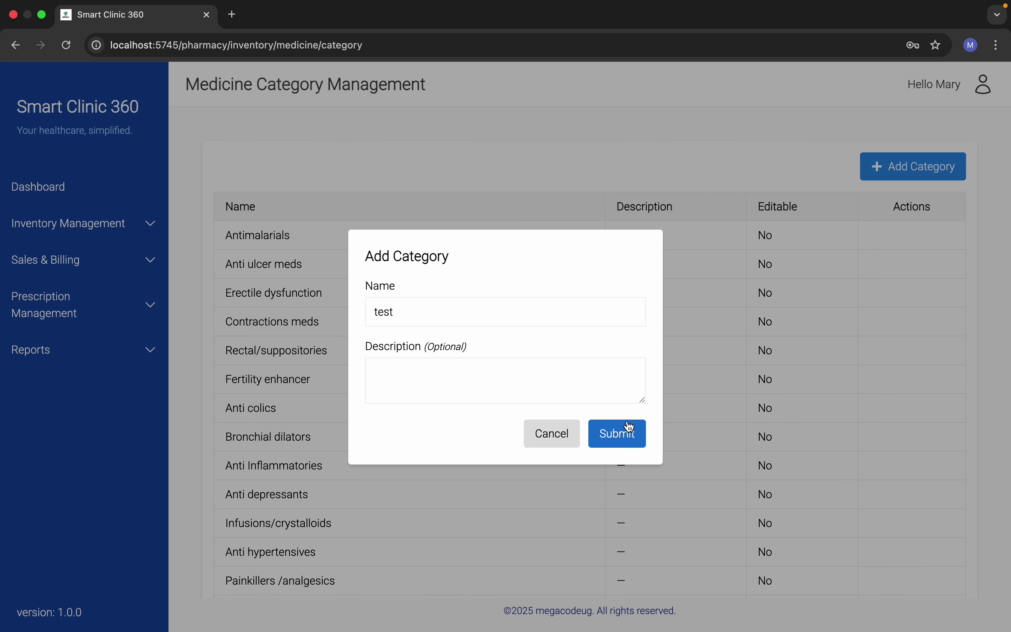
click(629, 430)
Step: Delete the test category and open the full Medicine Management list
scroll(652, 434, down, 15)
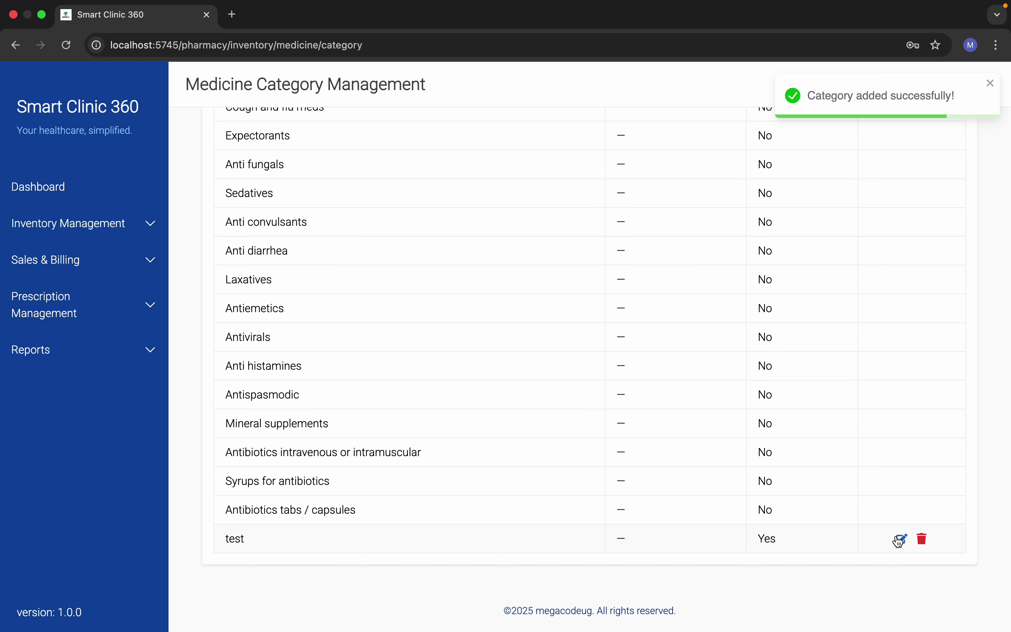
click(922, 539)
click(596, 379)
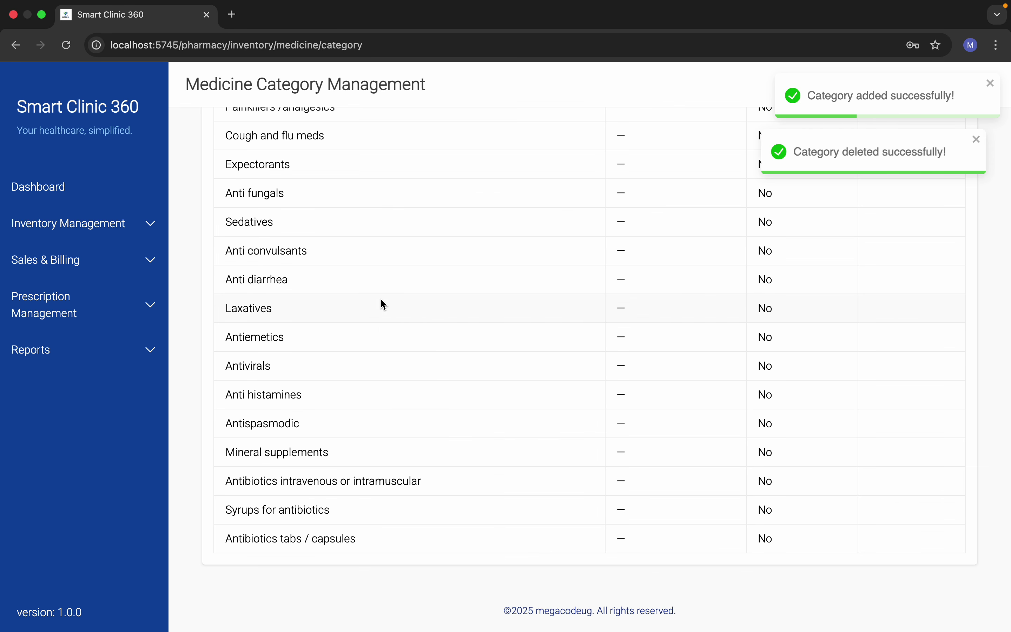
scroll(381, 298, up, 3)
click(67, 223)
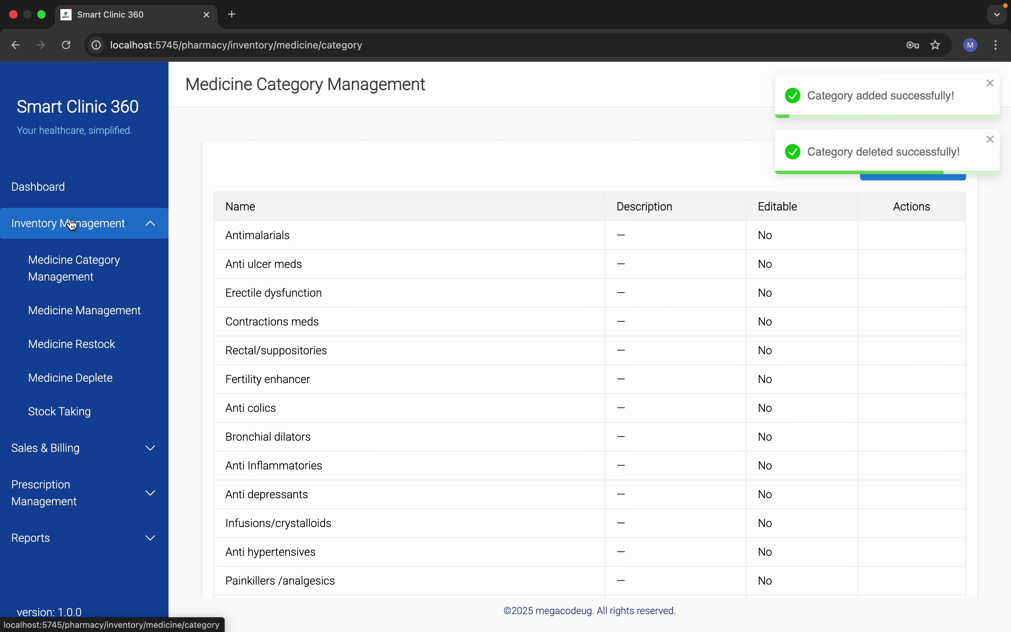
click(85, 310)
Step: View the Medicine Restock records, then go to the Medicine Deplete list
scroll(560, 402, down, 20)
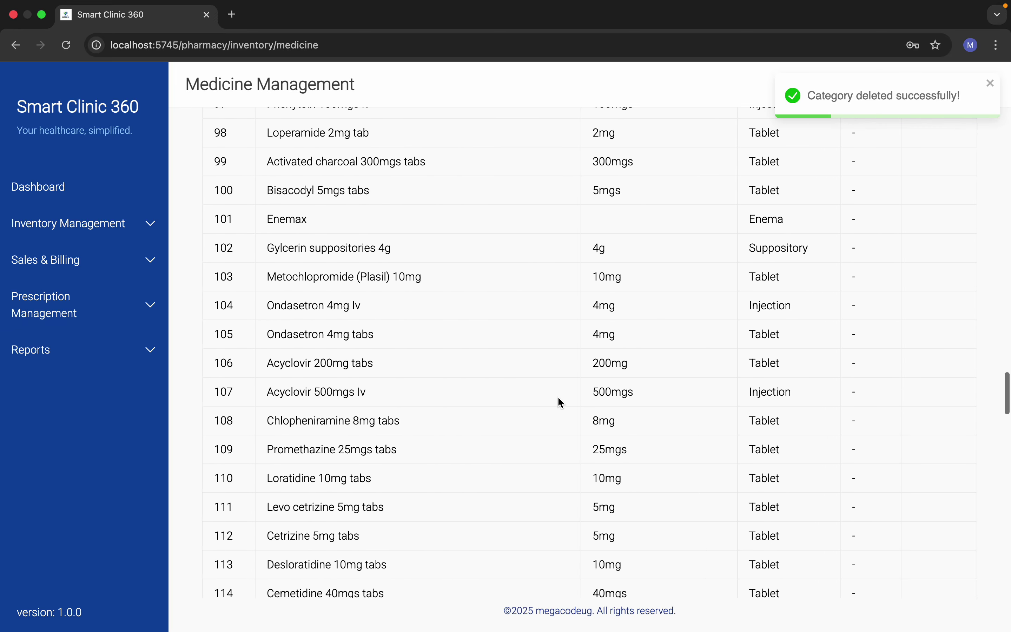
scroll(561, 403, up, 20)
scroll(559, 401, up, 20)
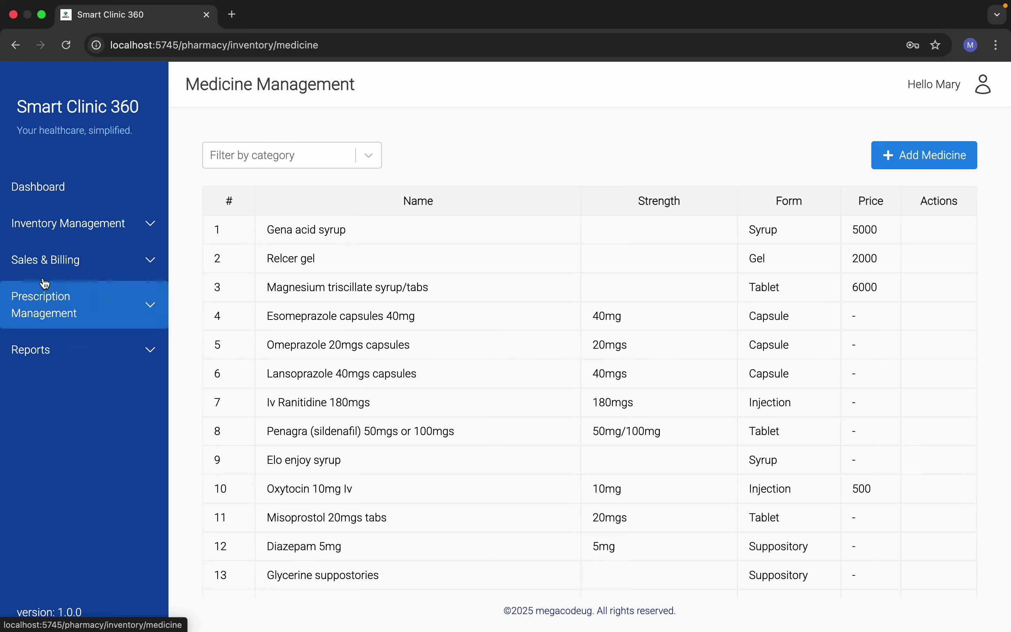
click(65, 226)
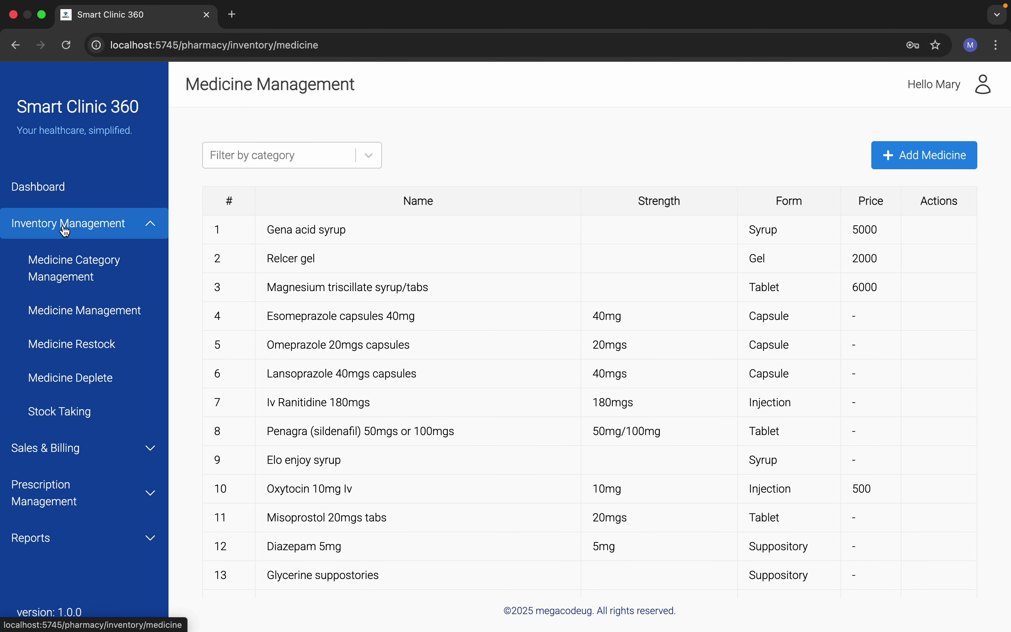
click(84, 349)
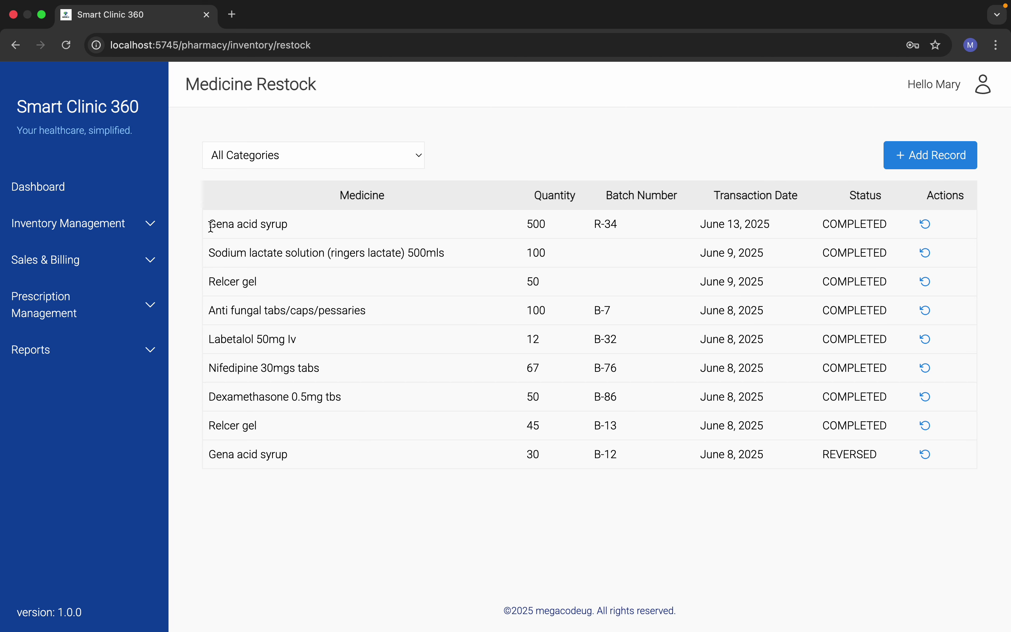
click(61, 223)
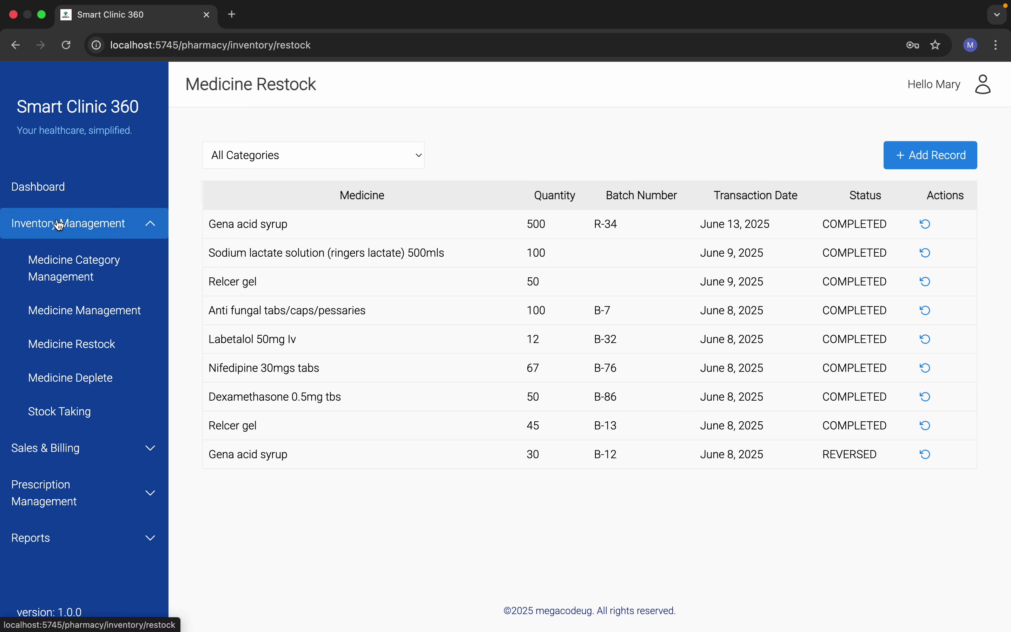
click(73, 381)
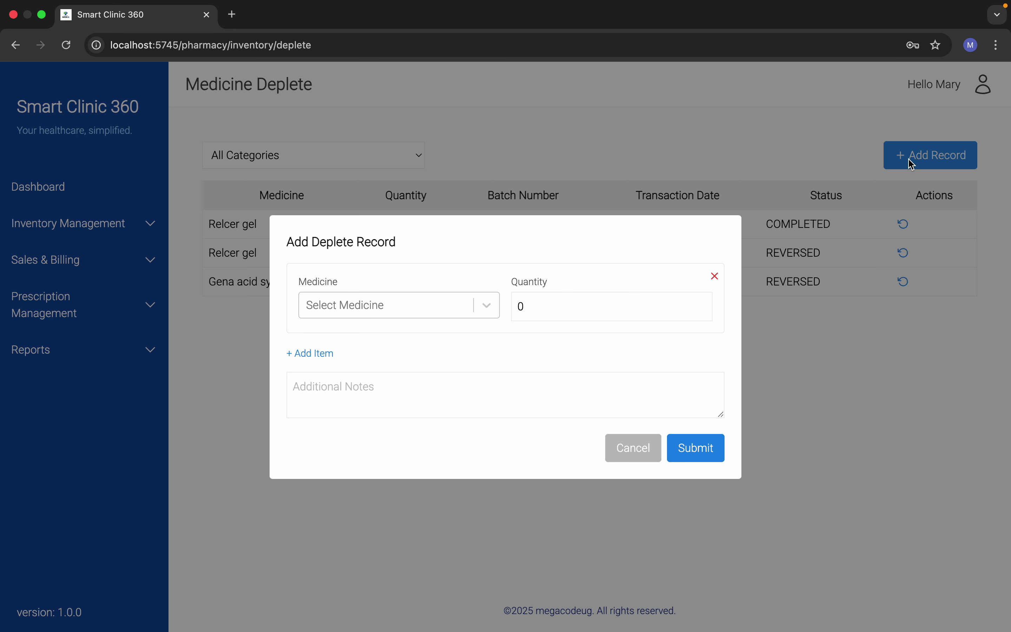
Step: Add a deplete record removing 50 Gena acid syrup and submit it
click(907, 161)
click(430, 310)
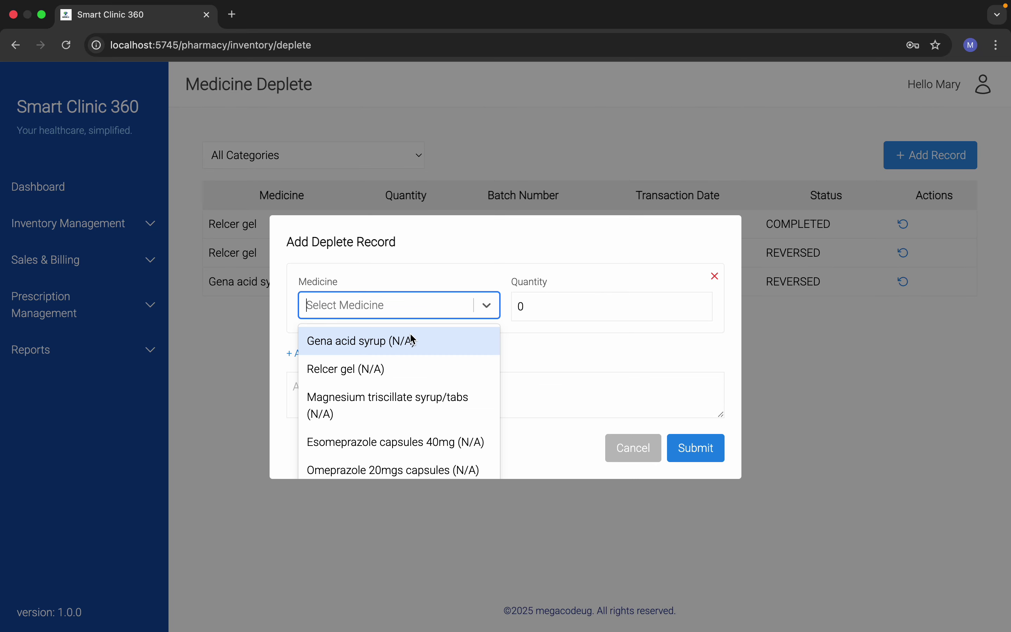
click(411, 344)
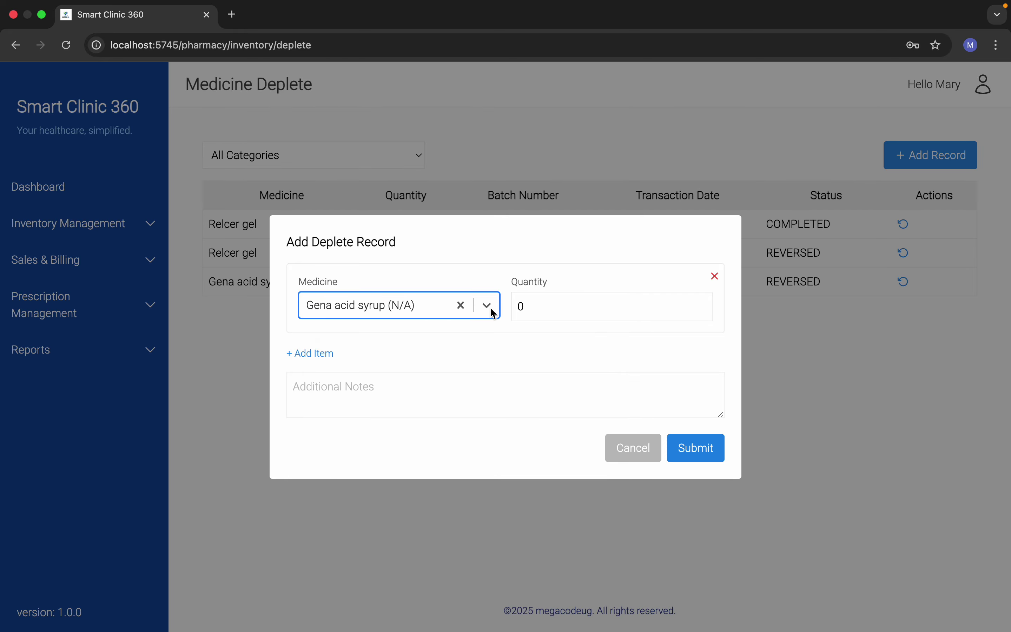
click(575, 303)
text(50)
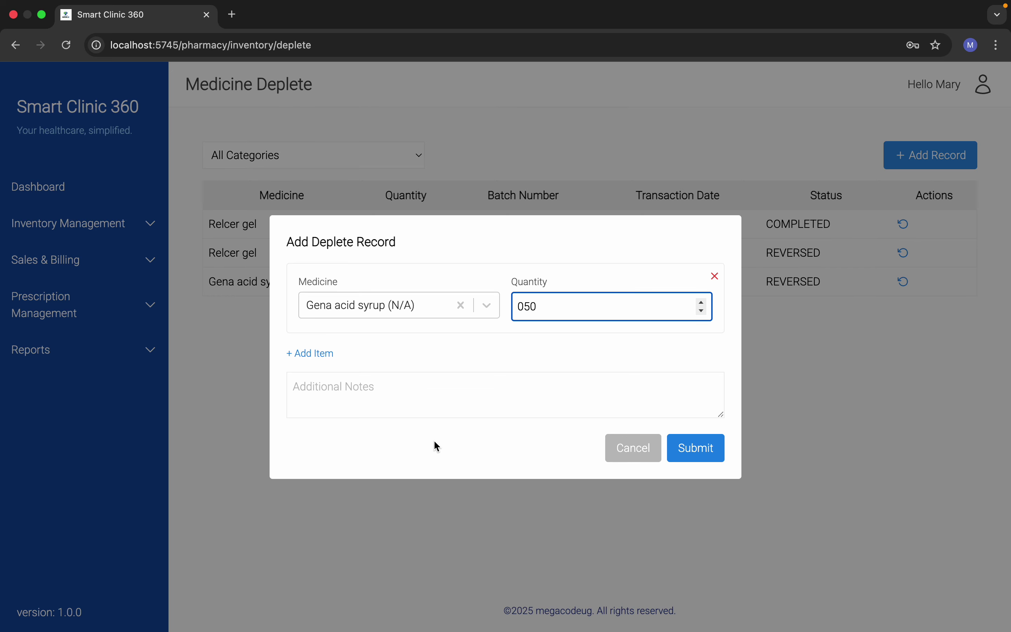
click(693, 448)
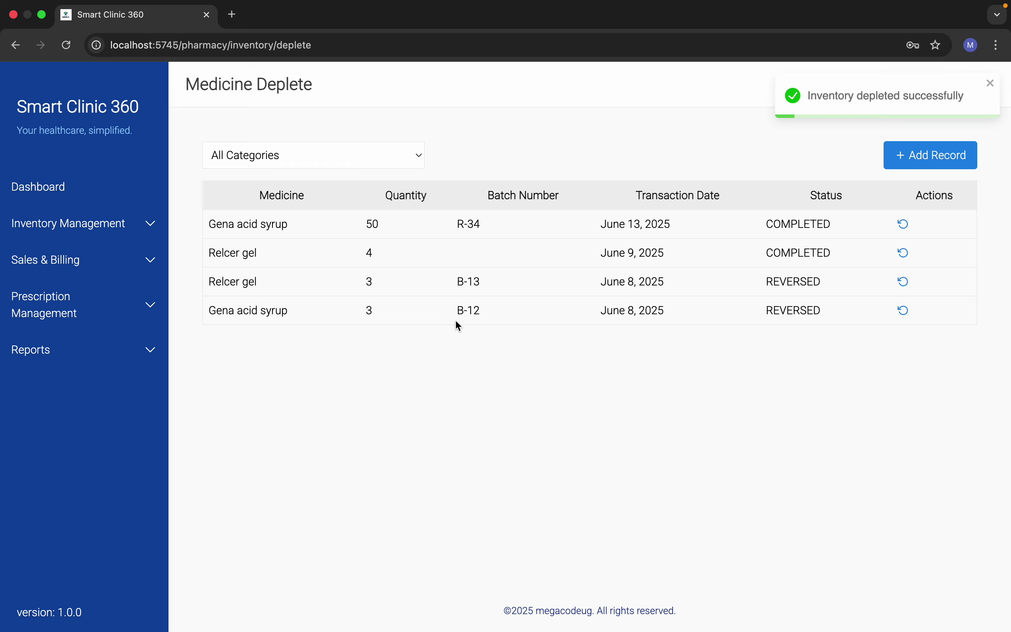
Step: View the Stock Taking overview page
click(87, 234)
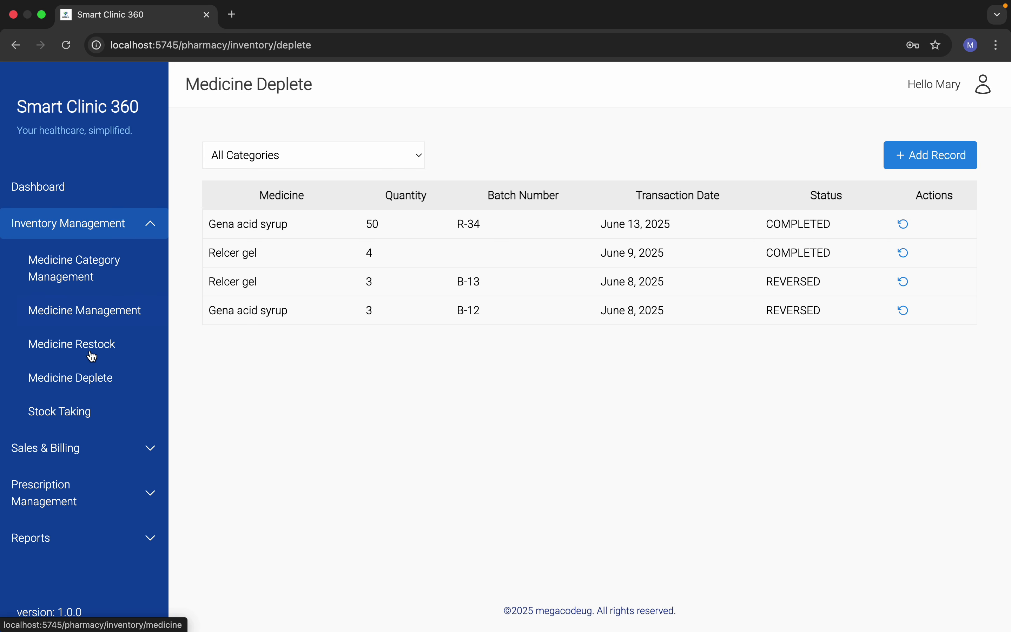
click(91, 412)
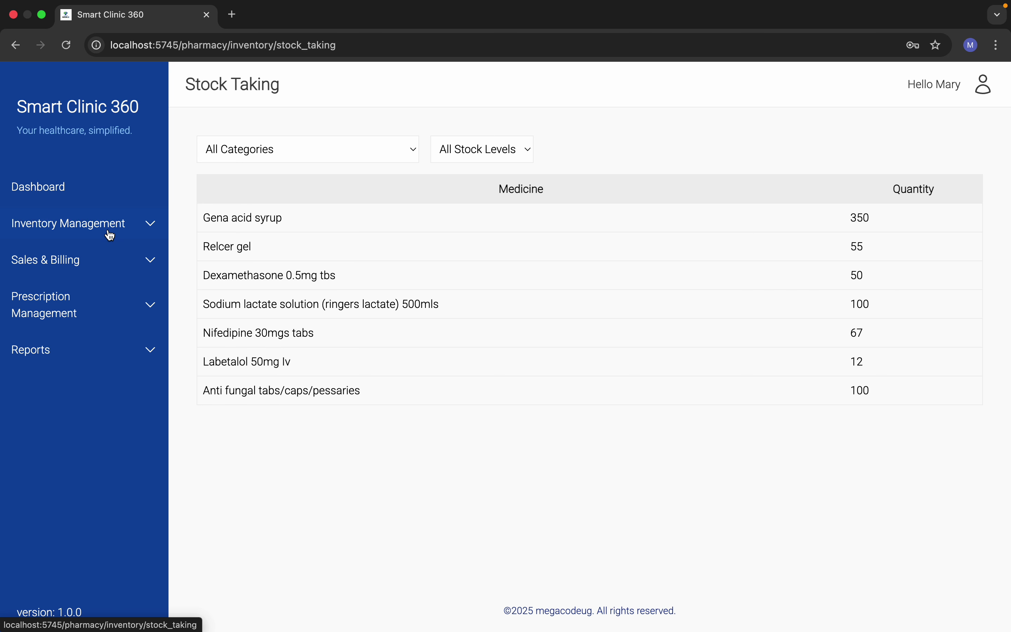
click(99, 258)
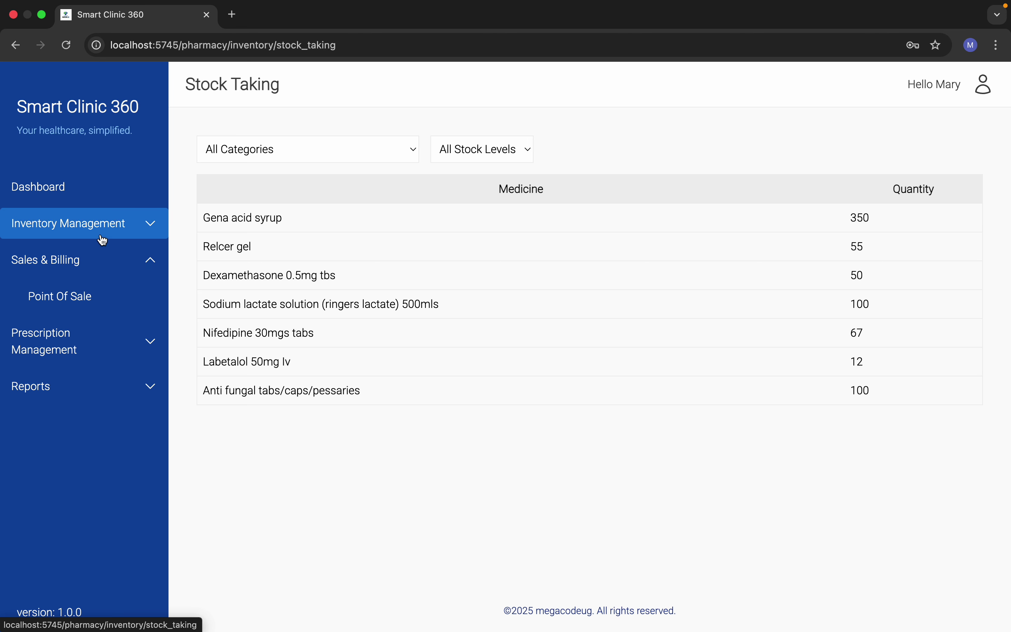
click(99, 258)
Step: Check the pending and historical outpatient prescriptions, ending back on Pending Outpatient Prescriptions
click(121, 303)
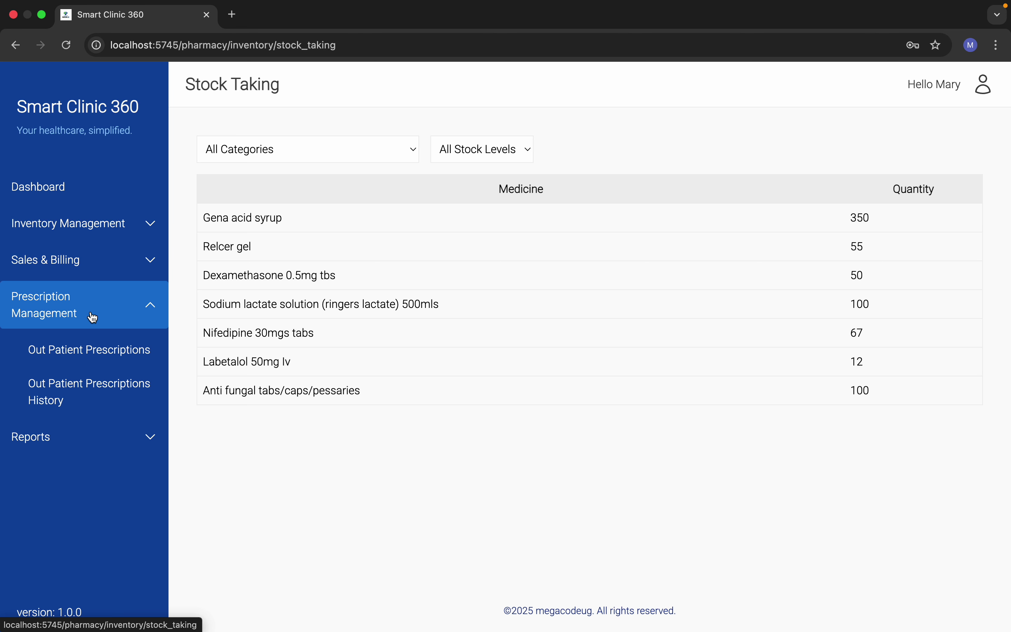
click(99, 358)
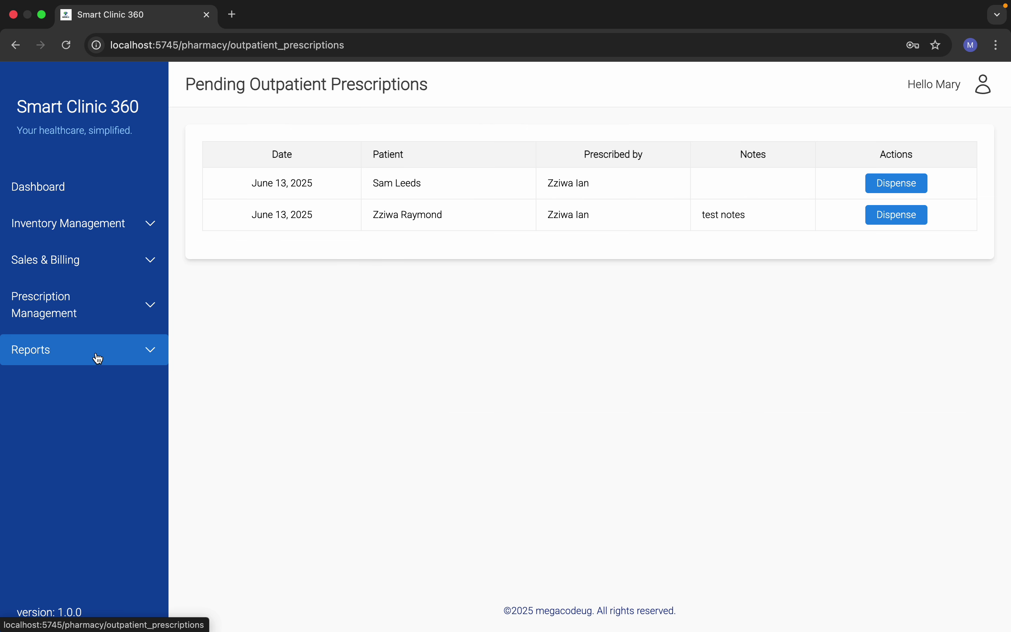
click(32, 326)
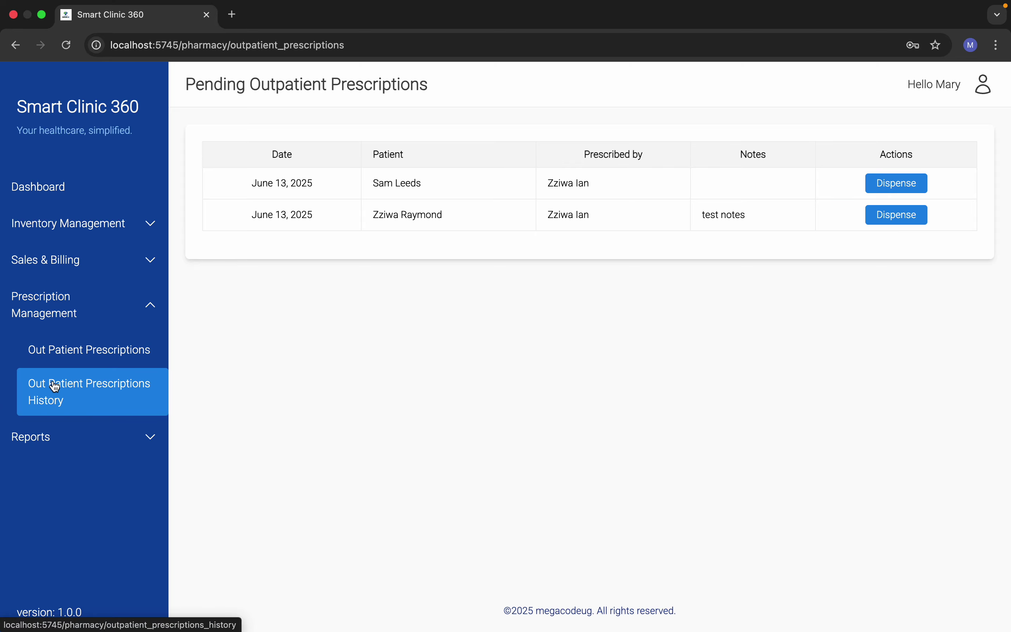
click(63, 384)
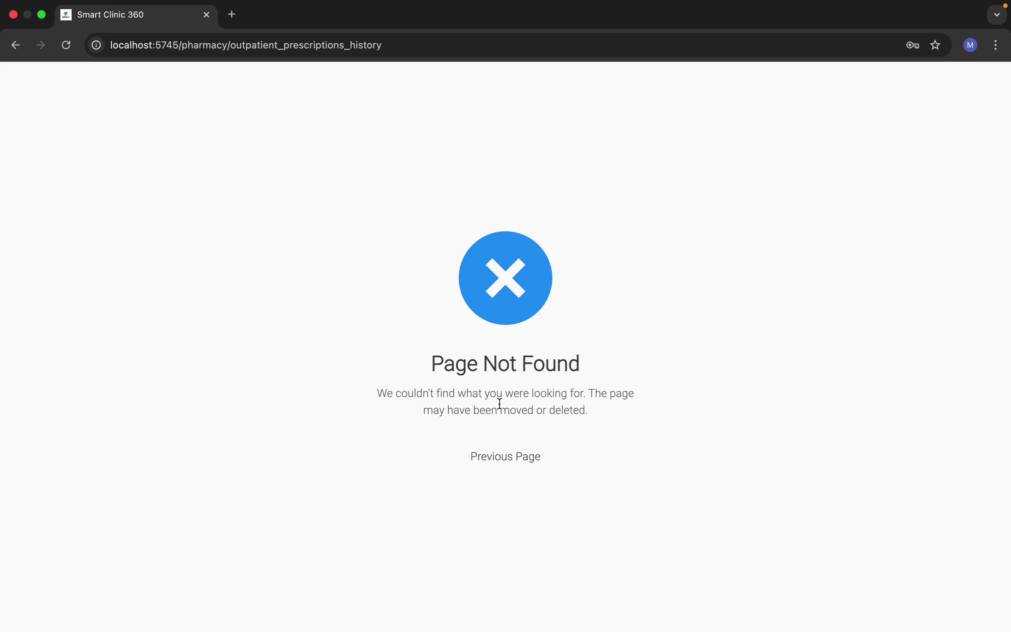
click(503, 457)
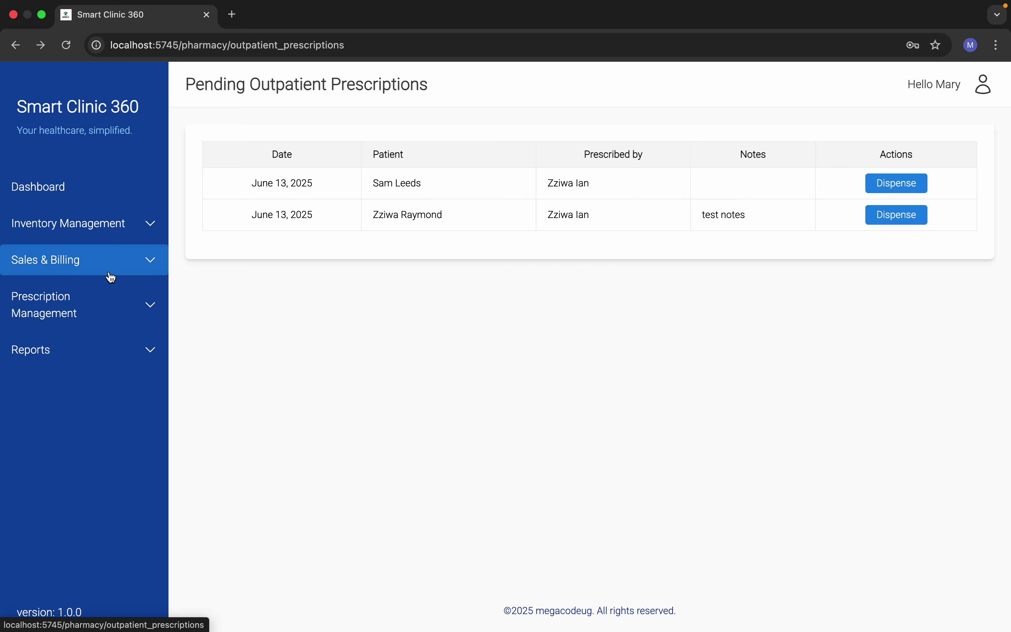
Step: View the Stock Report, then the Sales Report showing UGX 16,000 and 550,000 daily totals
click(83, 351)
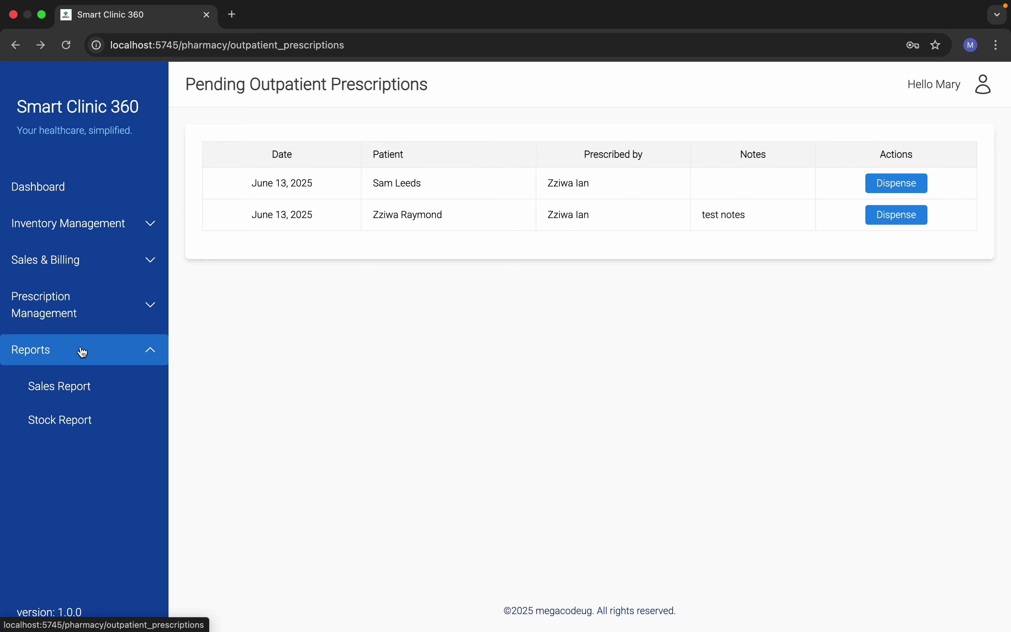
click(83, 425)
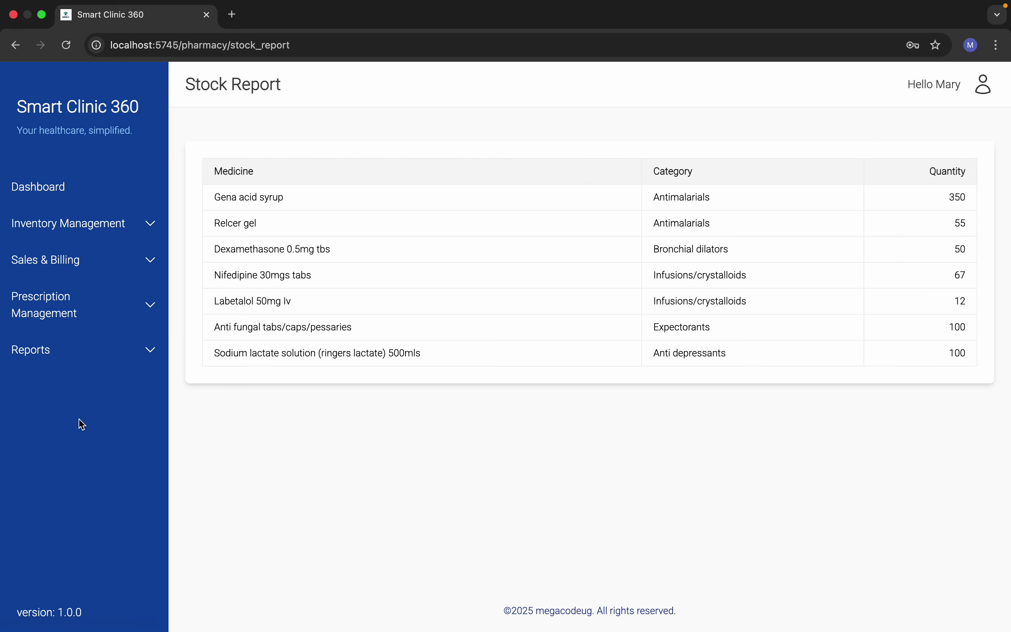
click(88, 356)
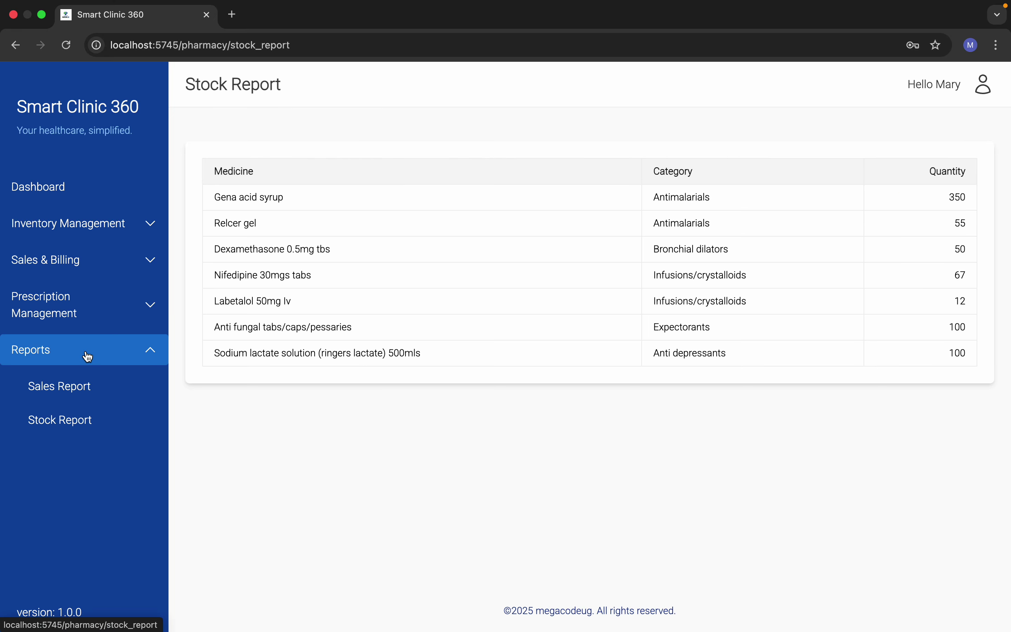
click(88, 387)
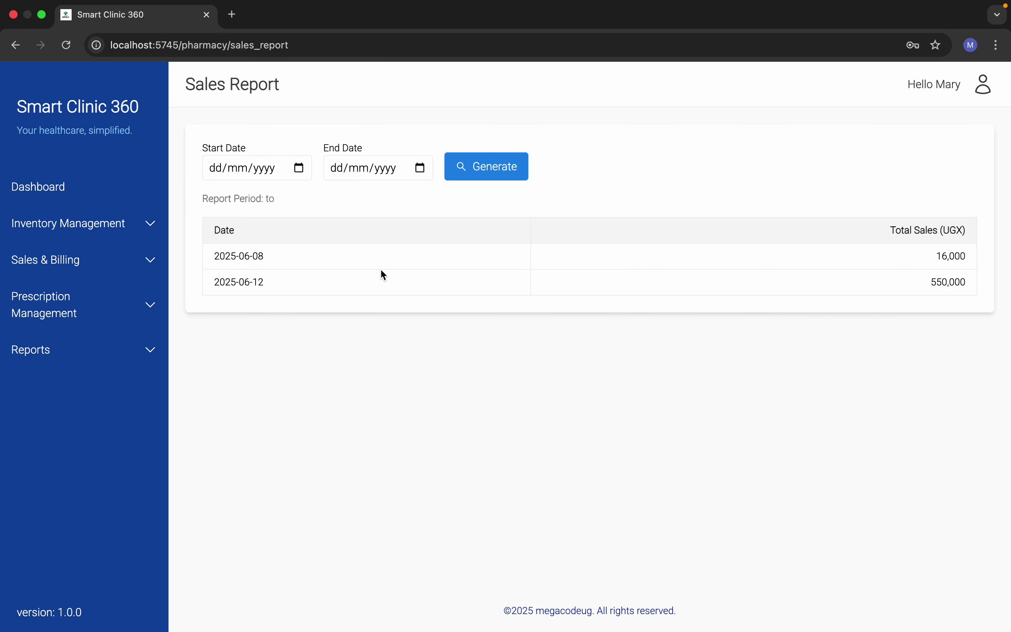
click(88, 259)
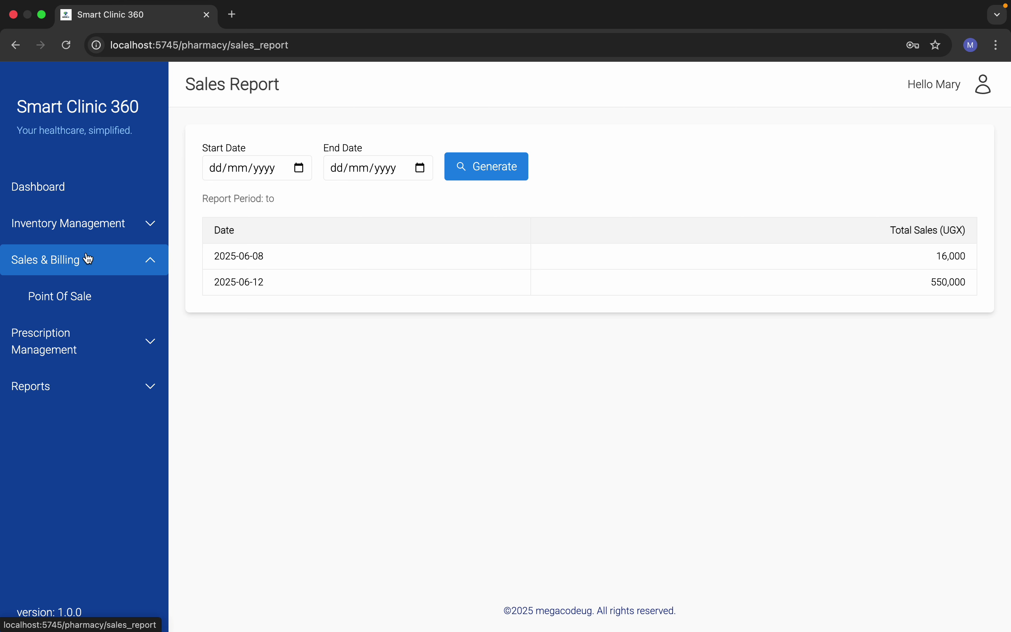
Step: Open the Pharmacy POS, browse the product grid, and filter to the Antimalarials category
click(98, 290)
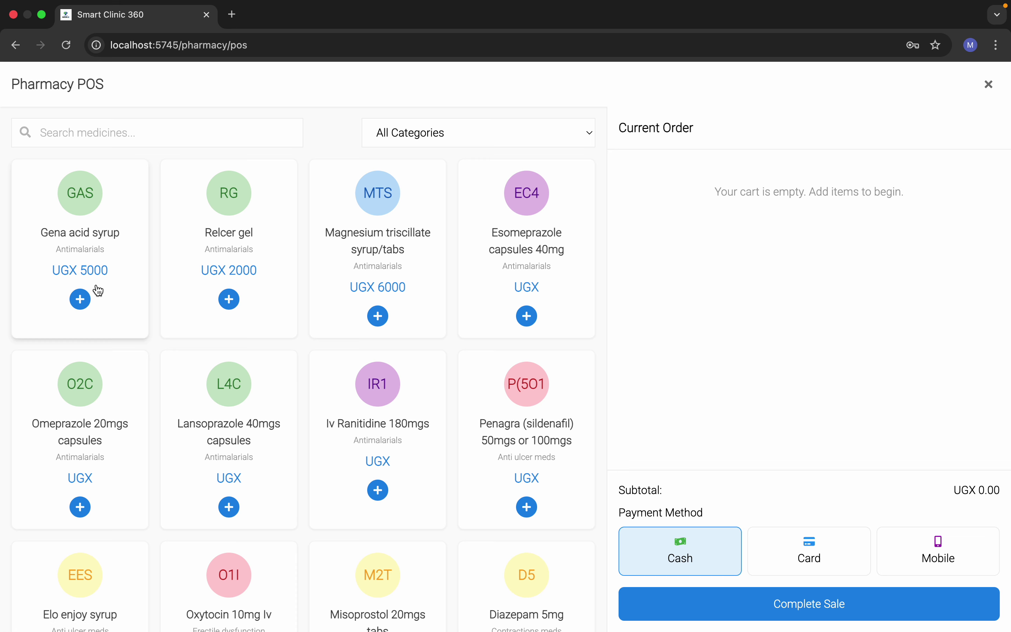
scroll(190, 344, down, 2)
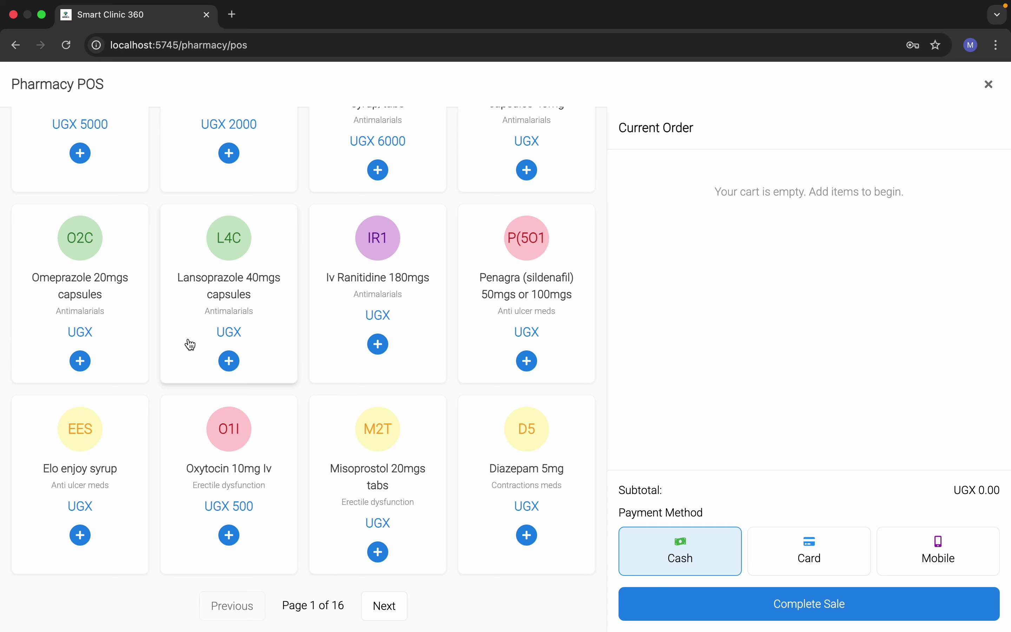
scroll(226, 236, up, 4)
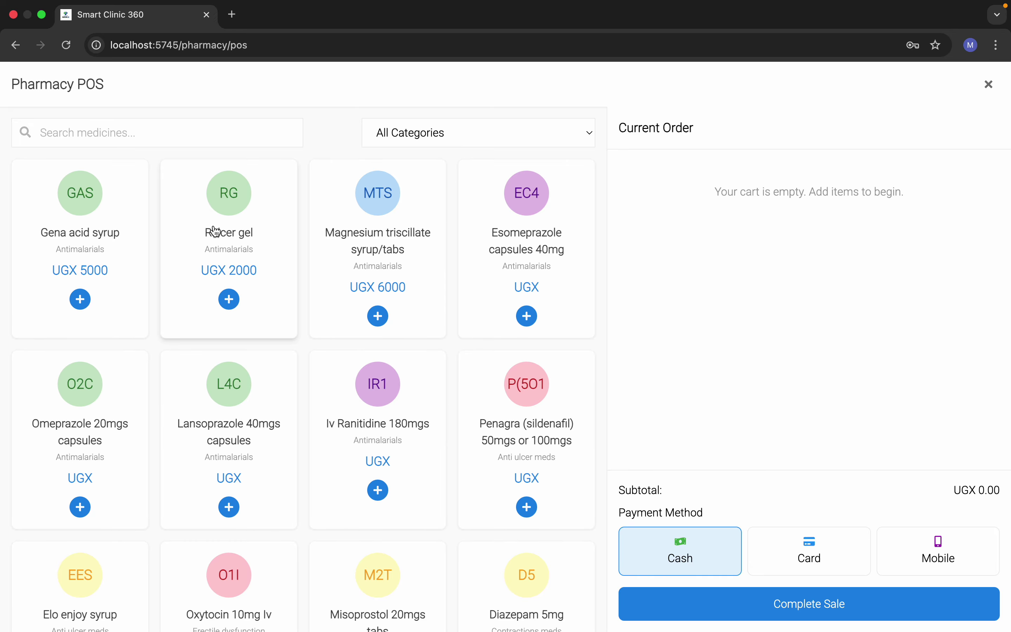
scroll(371, 313, down, 4)
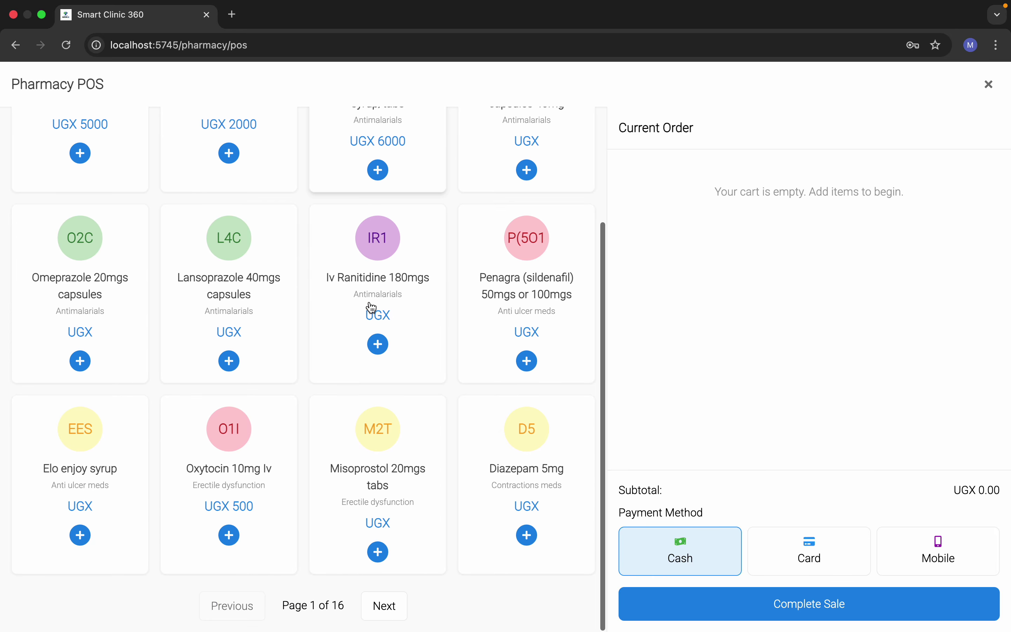
scroll(371, 309, up, 4)
scroll(372, 312, down, 4)
scroll(374, 317, up, 4)
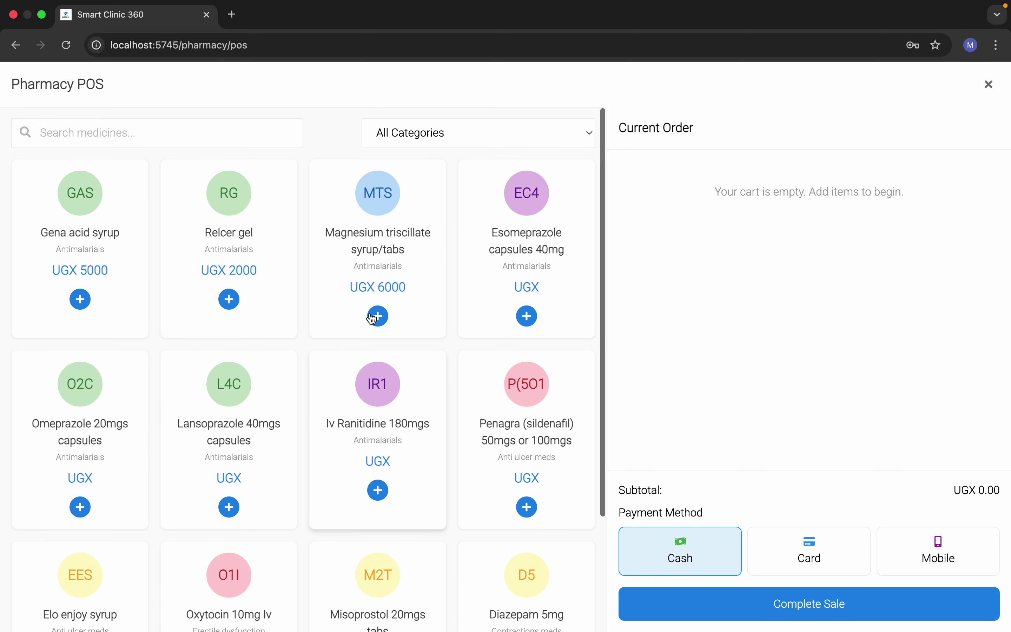
click(416, 124)
click(407, 155)
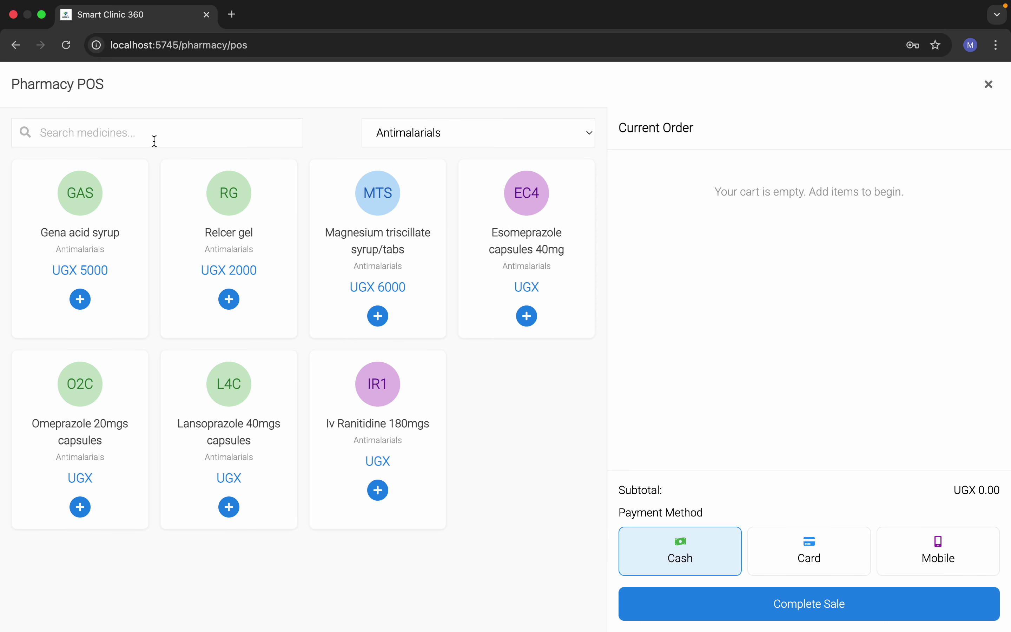
Step: Search 'aci' and add two Gena acid syrup to the order
text(axc)
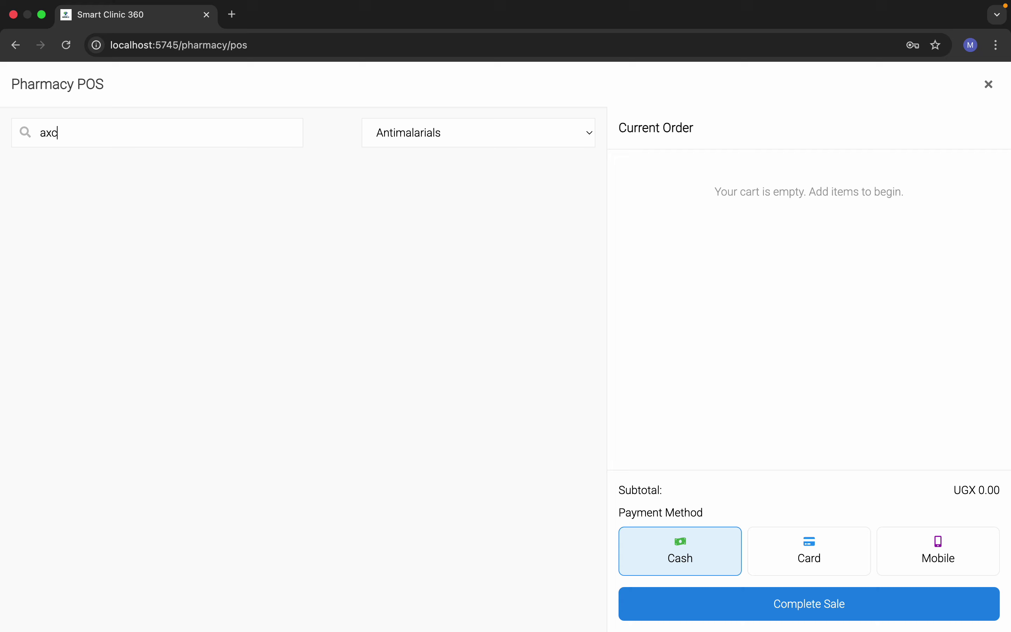
key(BackSpace)
text(ci)
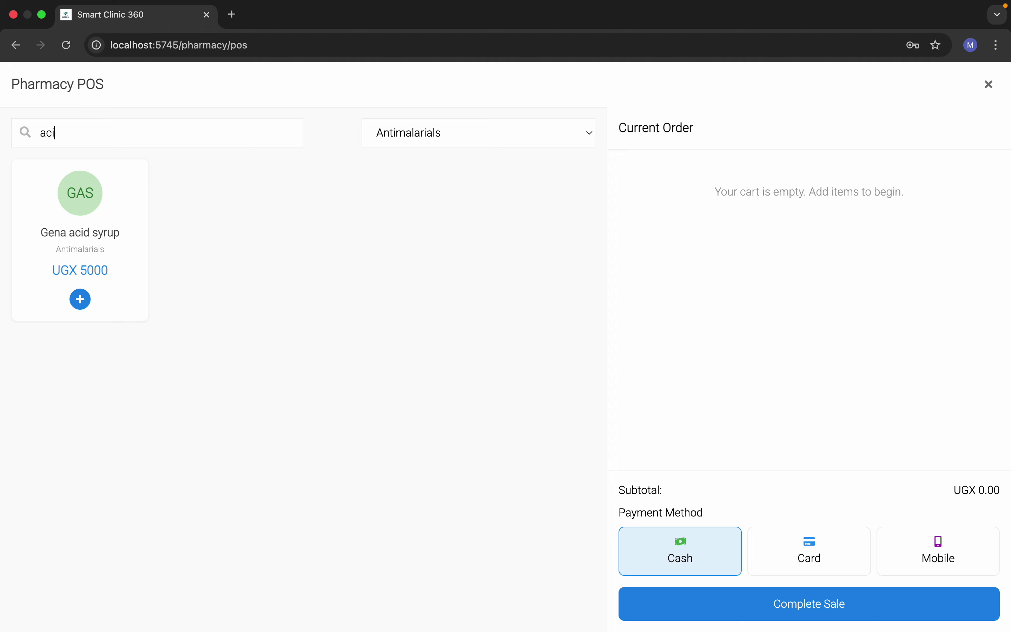
click(81, 216)
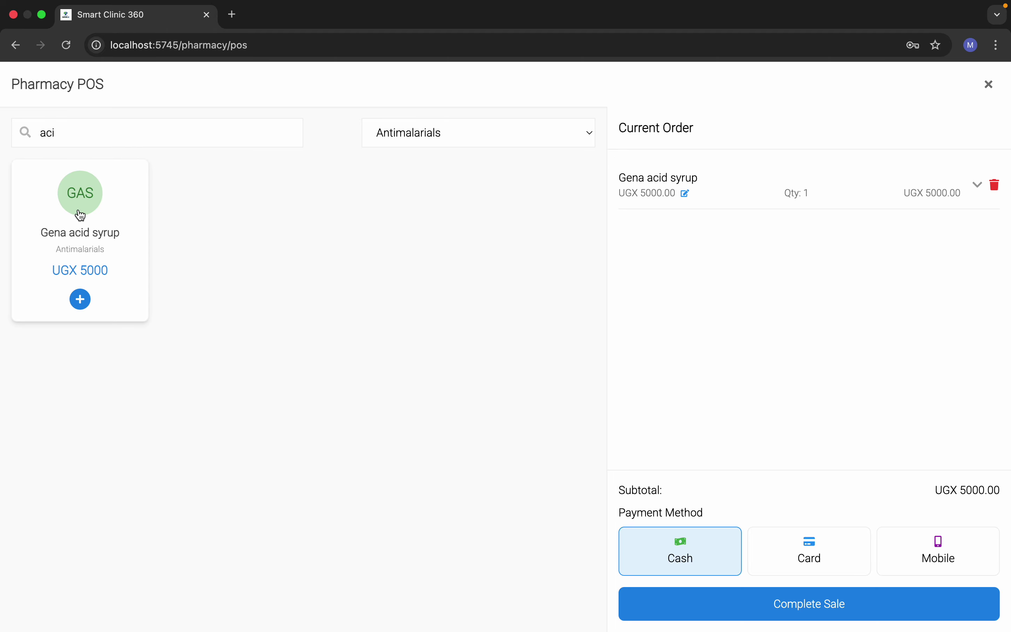
click(81, 216)
Step: Add Magnesium triscillate to the order and change its unit price to UGX 8000
click(256, 141)
key(BackSpace)
key(BackSpace)
key(BackSpace)
click(378, 222)
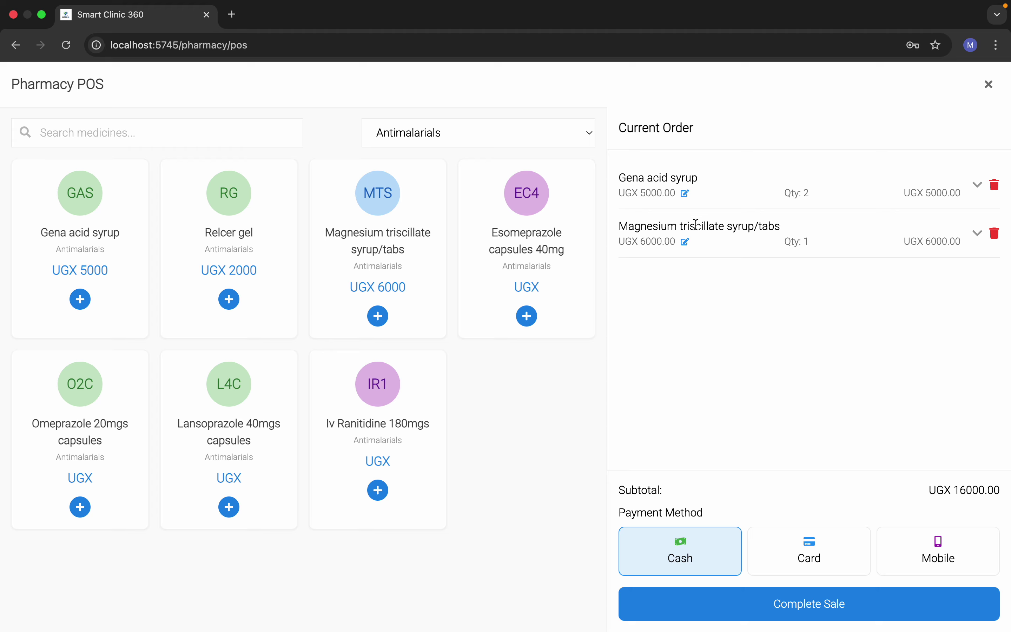
click(687, 243)
click(628, 244)
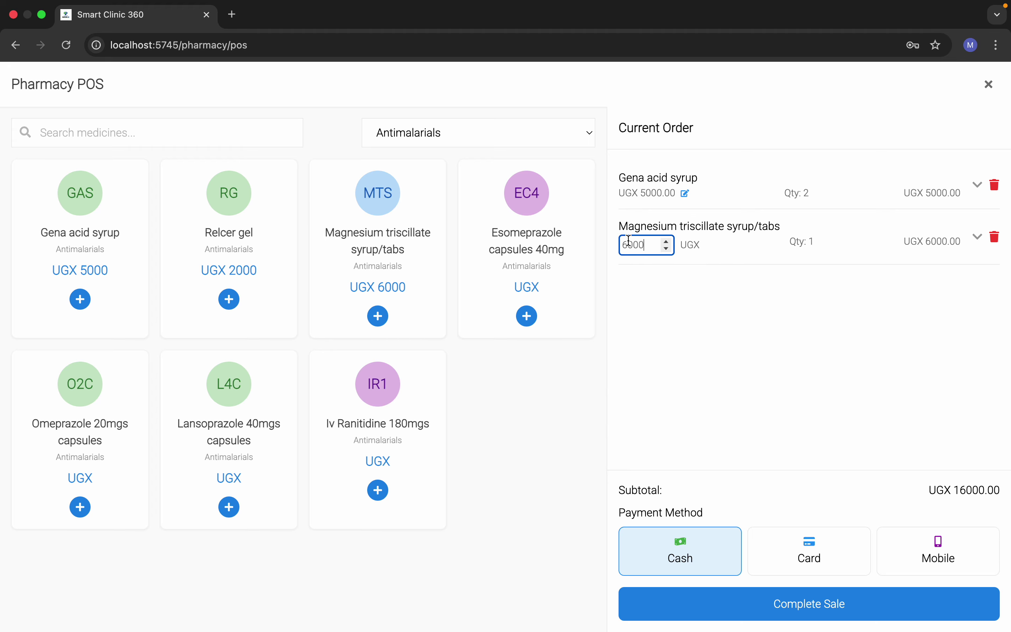
key(BackSpace)
text(8)
click(713, 348)
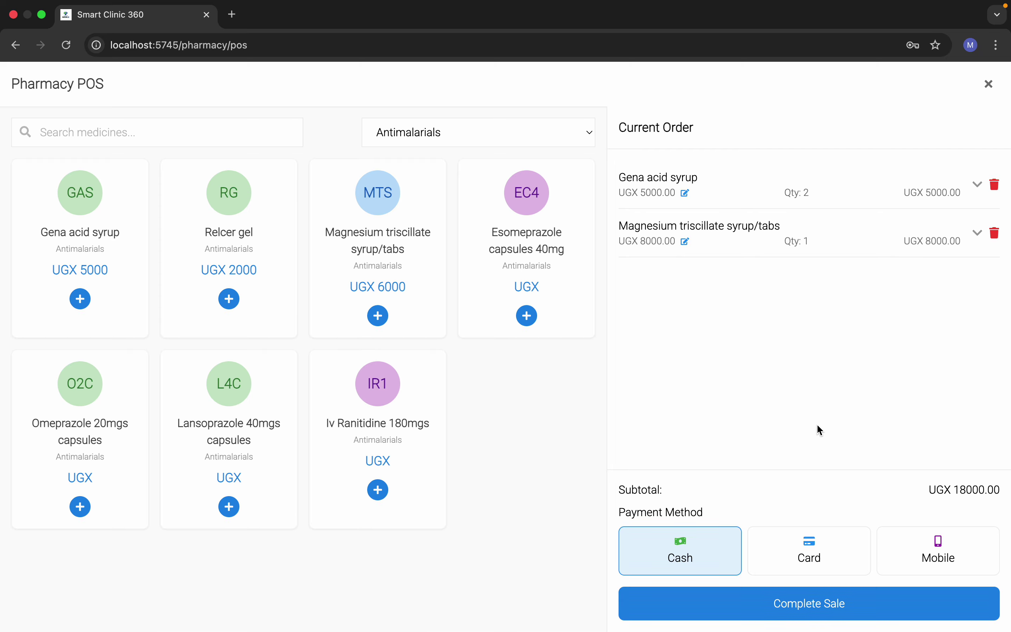
Step: Pay by cash, remove Magnesium triscillate after the inventory error, and complete the sale
click(787, 558)
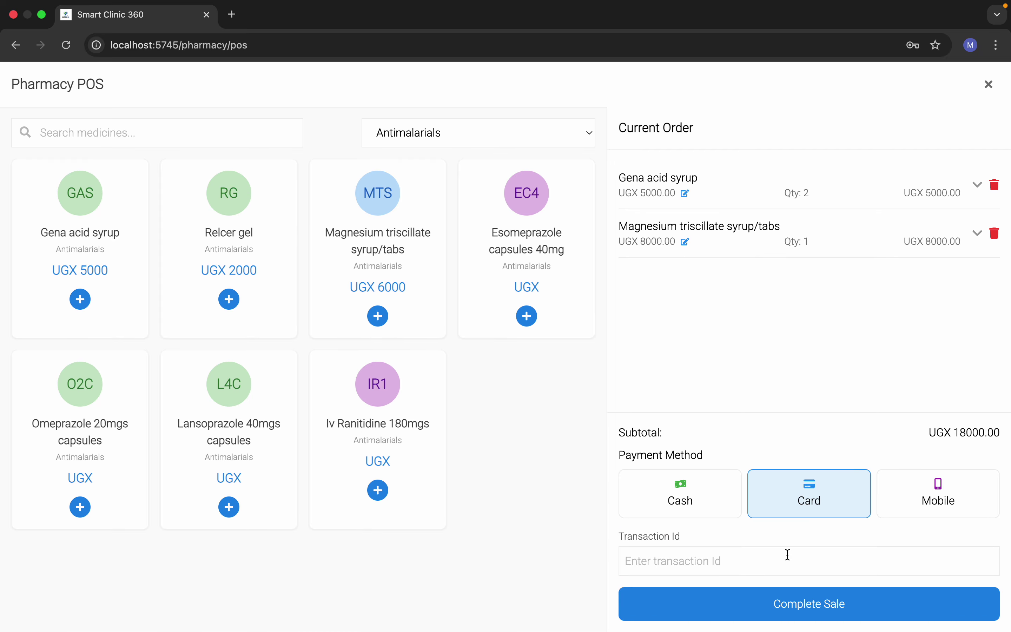
click(690, 509)
click(750, 610)
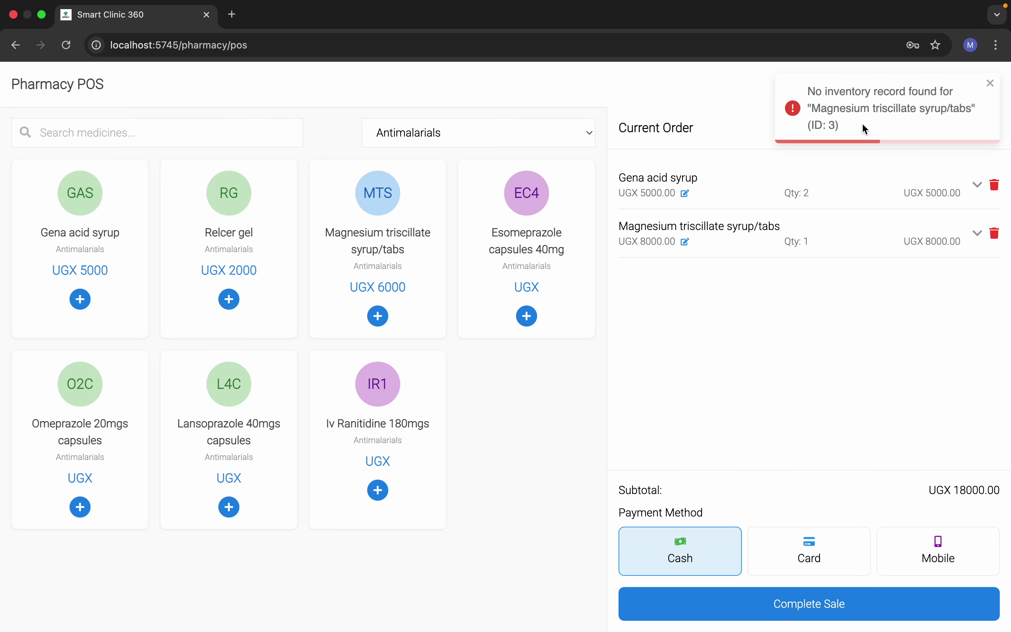
click(990, 83)
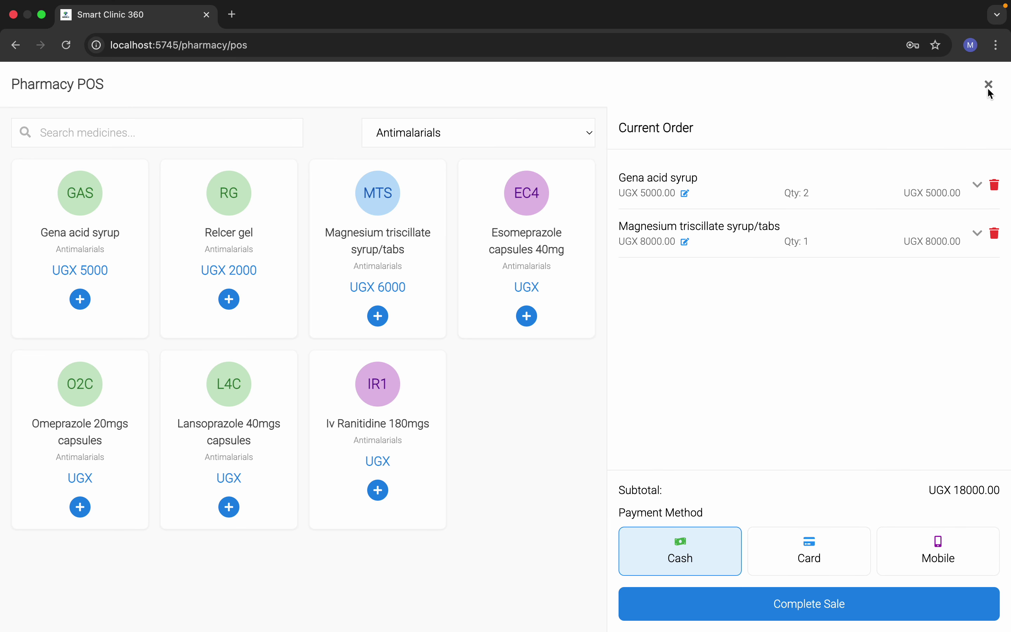
click(993, 235)
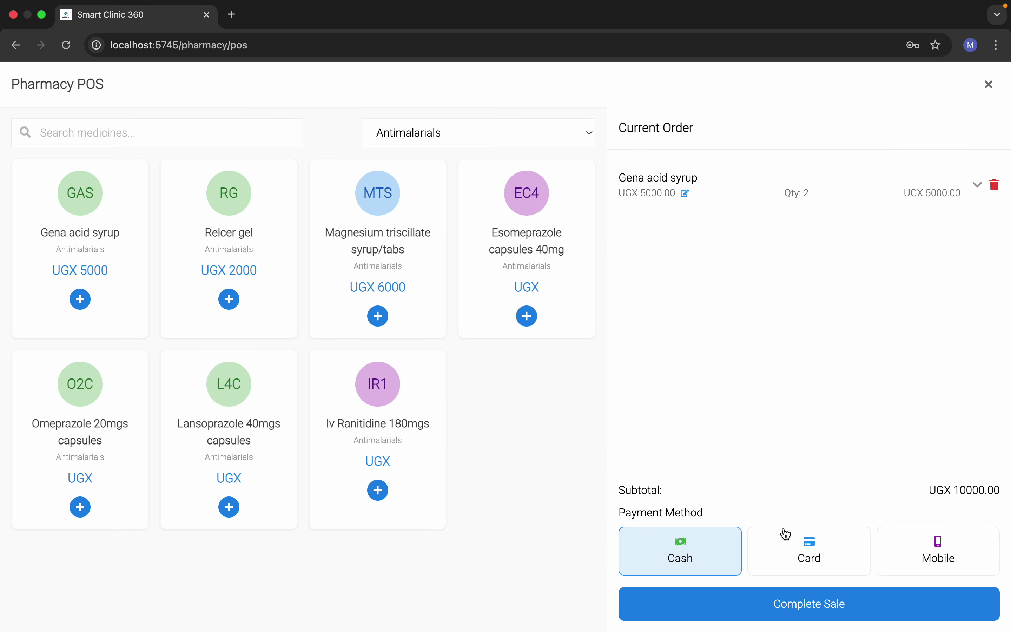
click(798, 604)
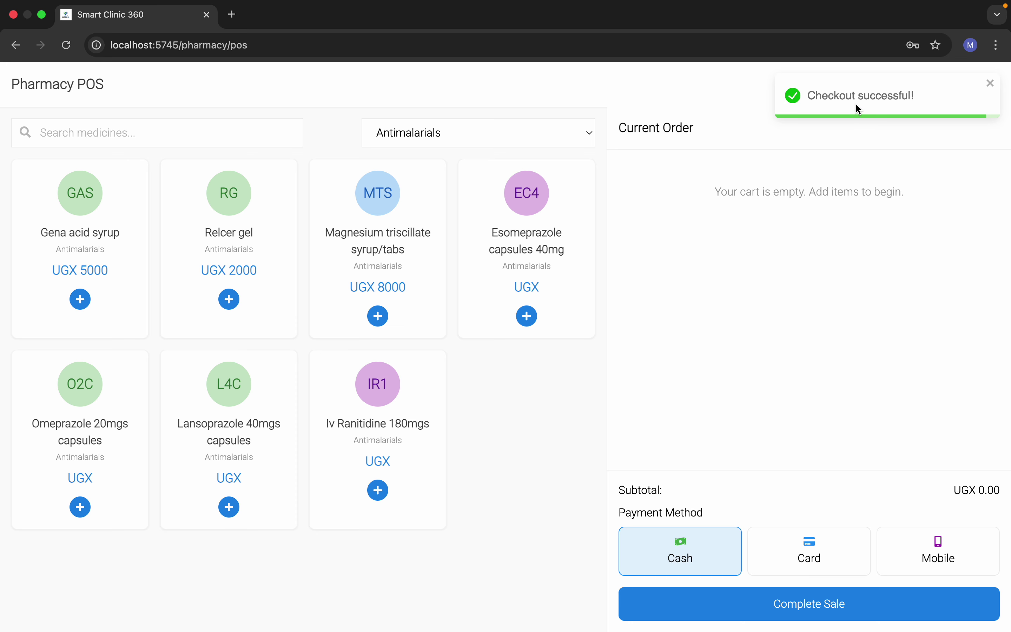
click(990, 84)
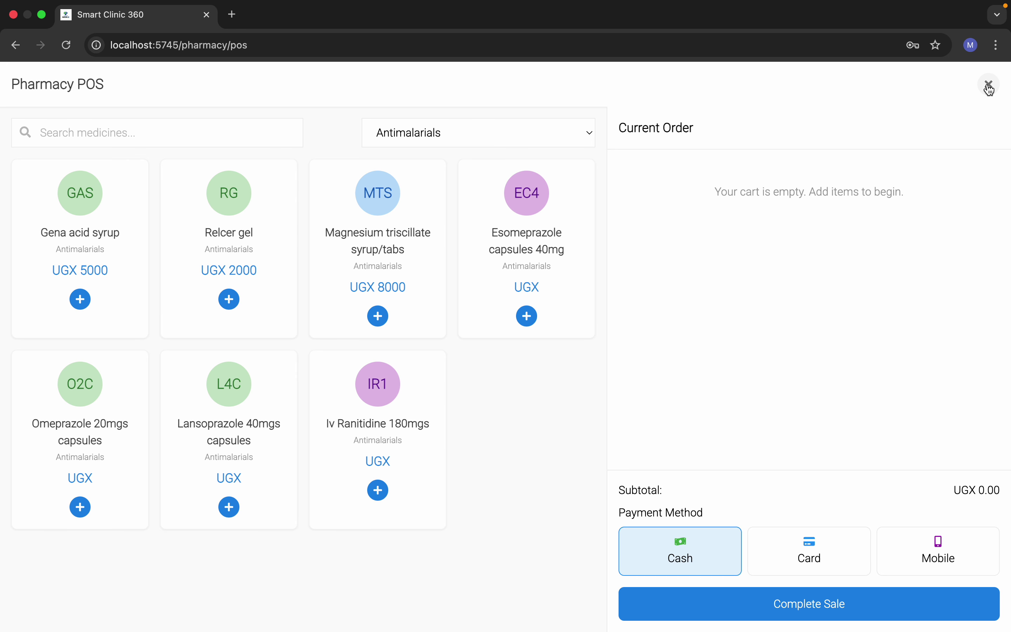
Step: Close the POS, return to the pharmacy dashboard, and sign out
click(989, 88)
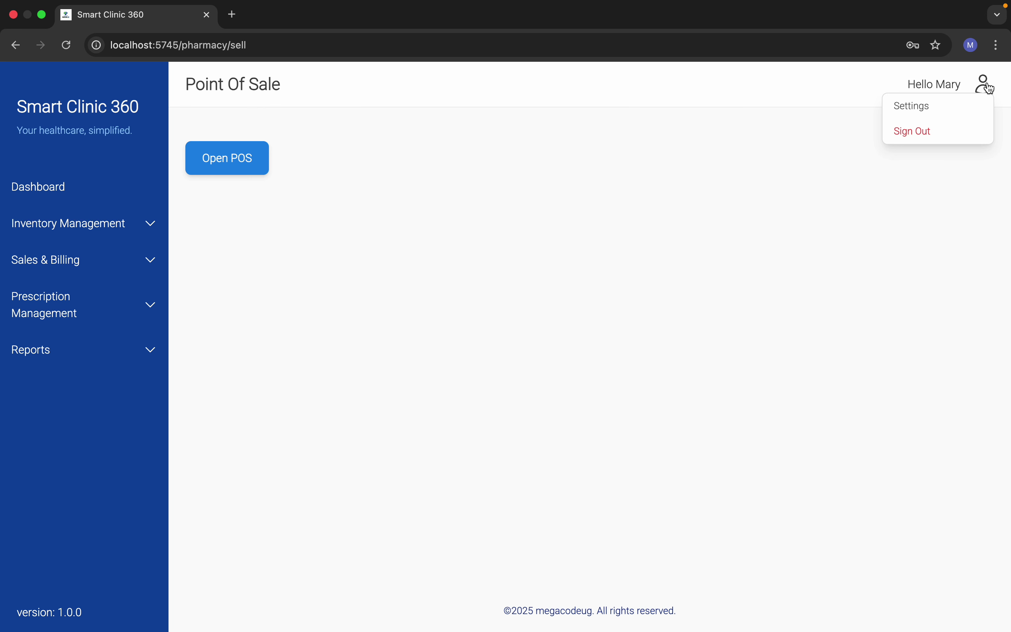
click(54, 236)
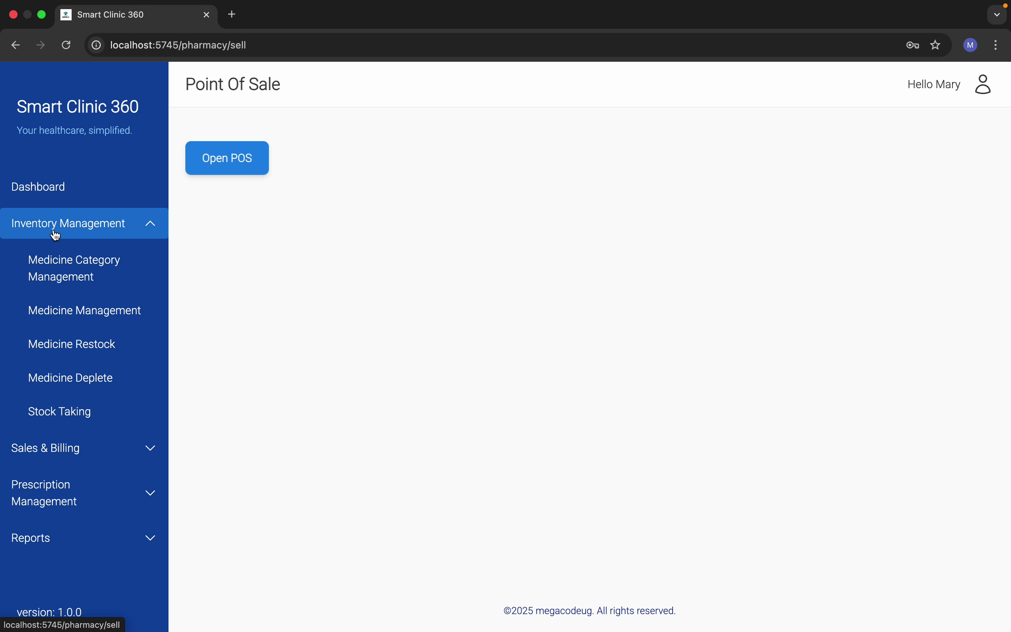
click(50, 194)
mouse_move(984, 83)
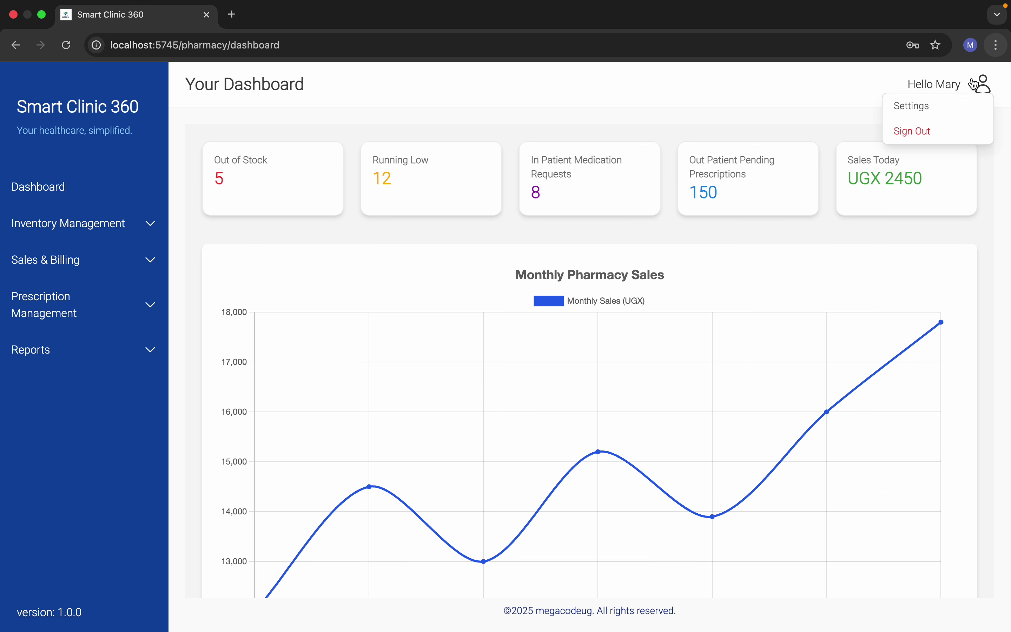
click(939, 127)
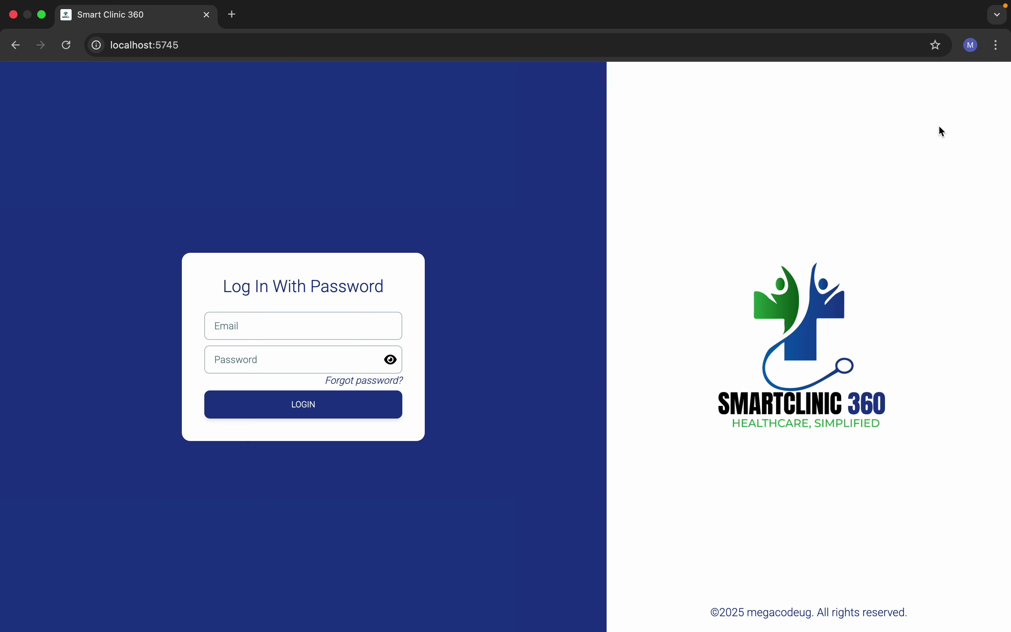